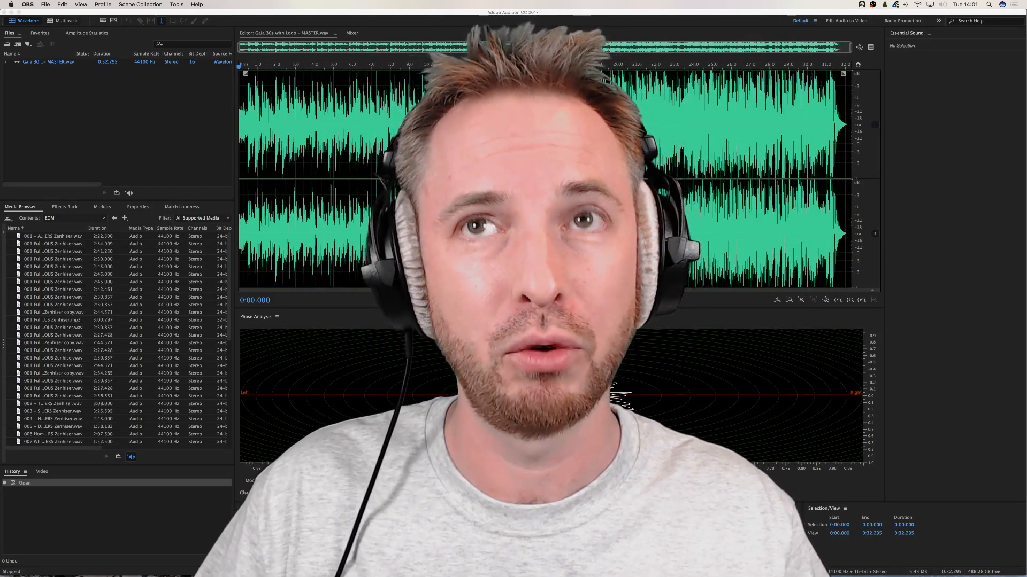
{"action": "key", "text": "super+Tab"}
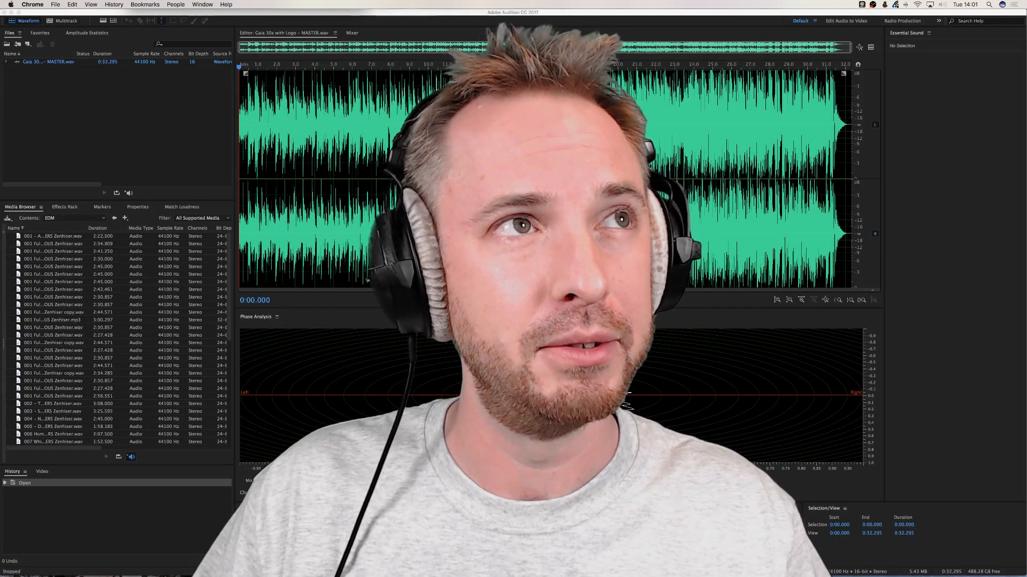
{"action": "key", "text": "super+Tab"}
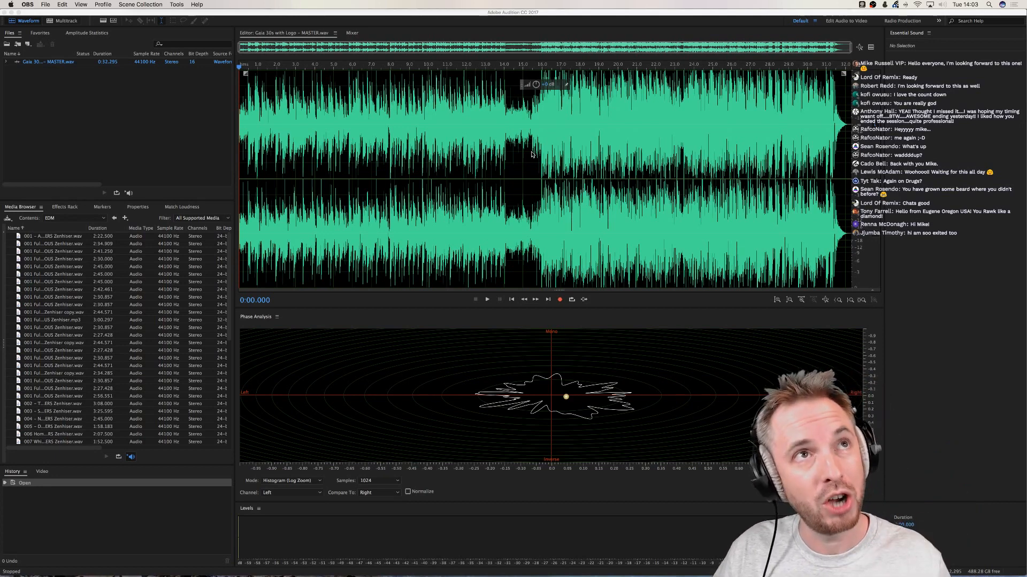
{"action": "key", "text": "super+Tab"}
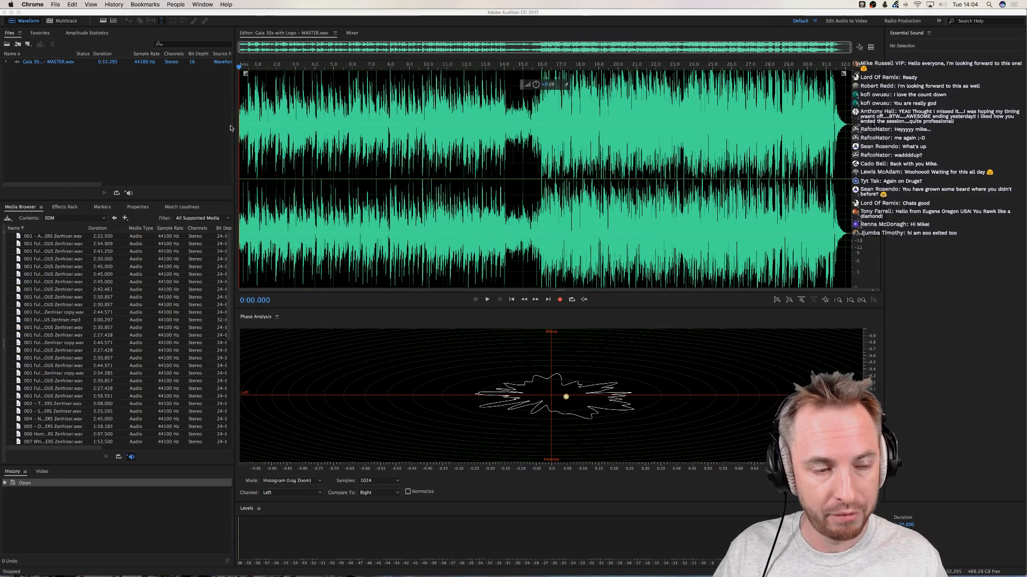
Switch to Adobe Audition and close the Phase Analysis panel below the waveform editor
{"action": "left_click", "coordinate": [192, 118]}
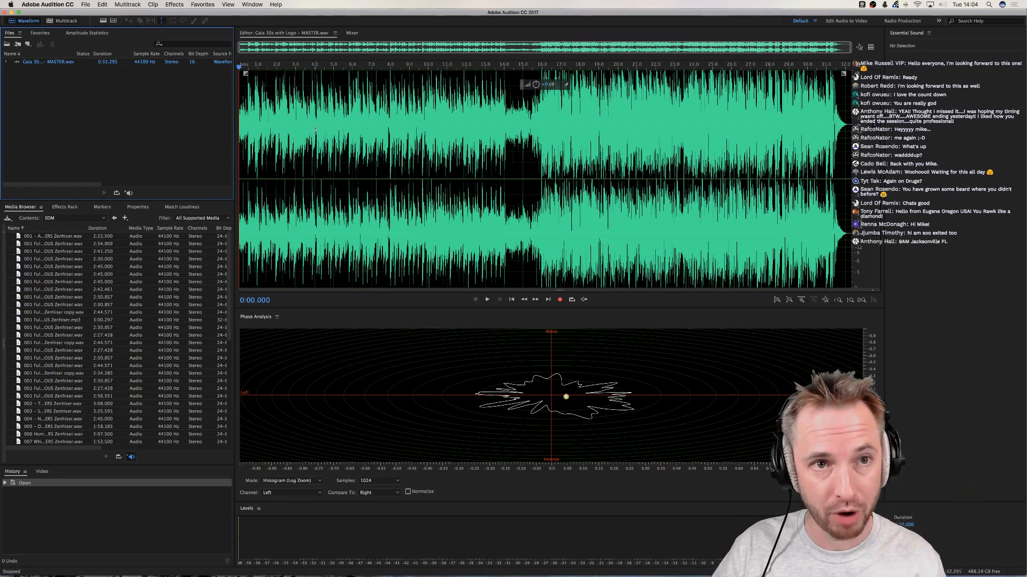
{"action": "left_click", "coordinate": [276, 316]}
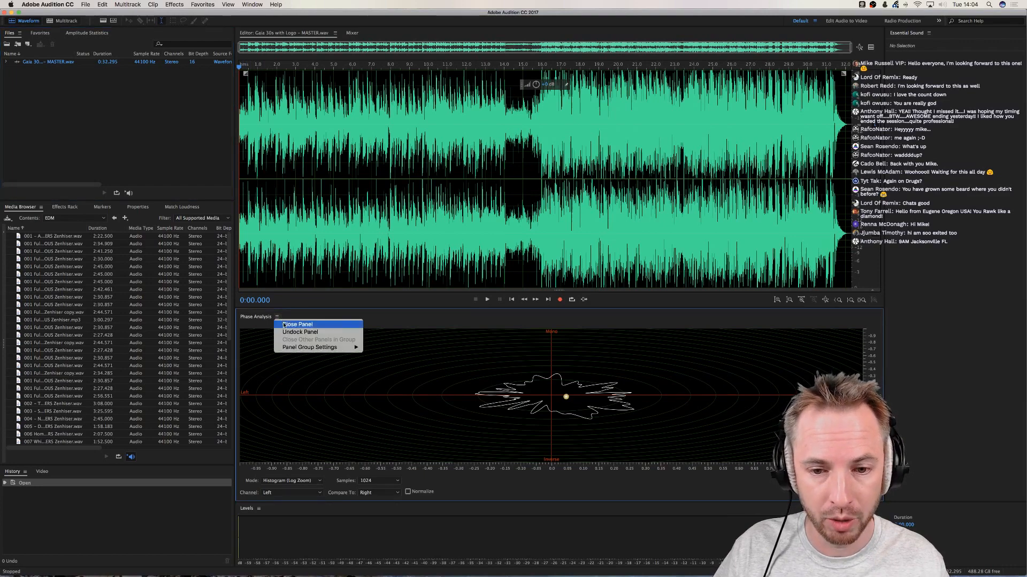
{"action": "left_click", "coordinate": [284, 325]}
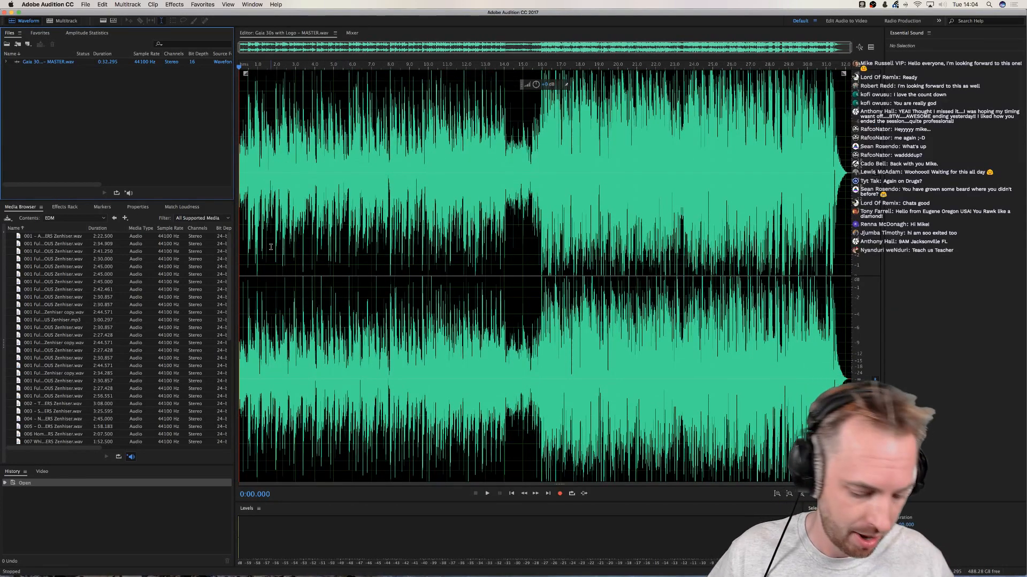
Create a new 44100 Hz stereo, 32 (float) audio file named with the speaker's first name followed by "Vocoder"
{"action": "key", "text": "super+shift+n"}
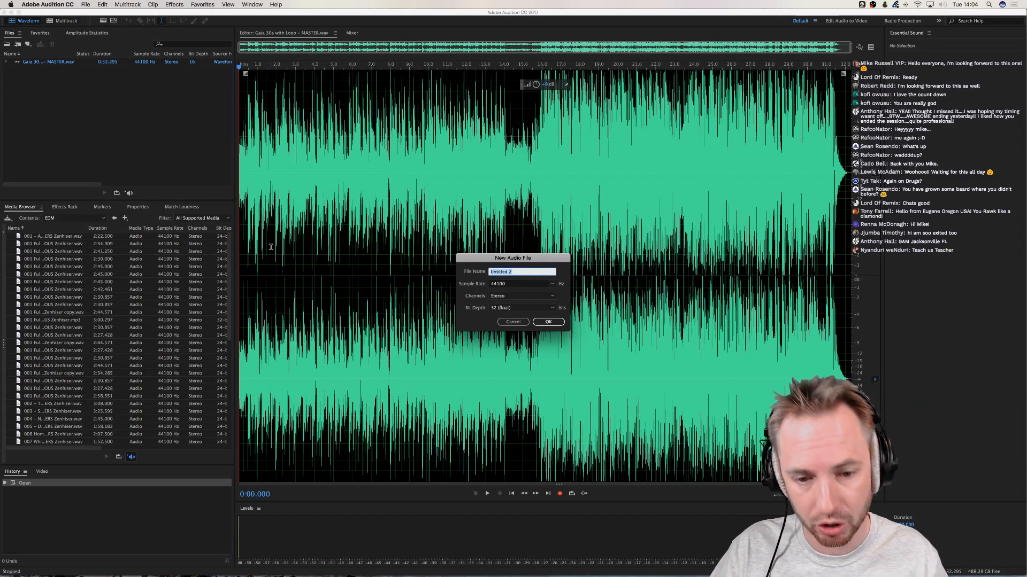
{"action": "type", "text": "M"}
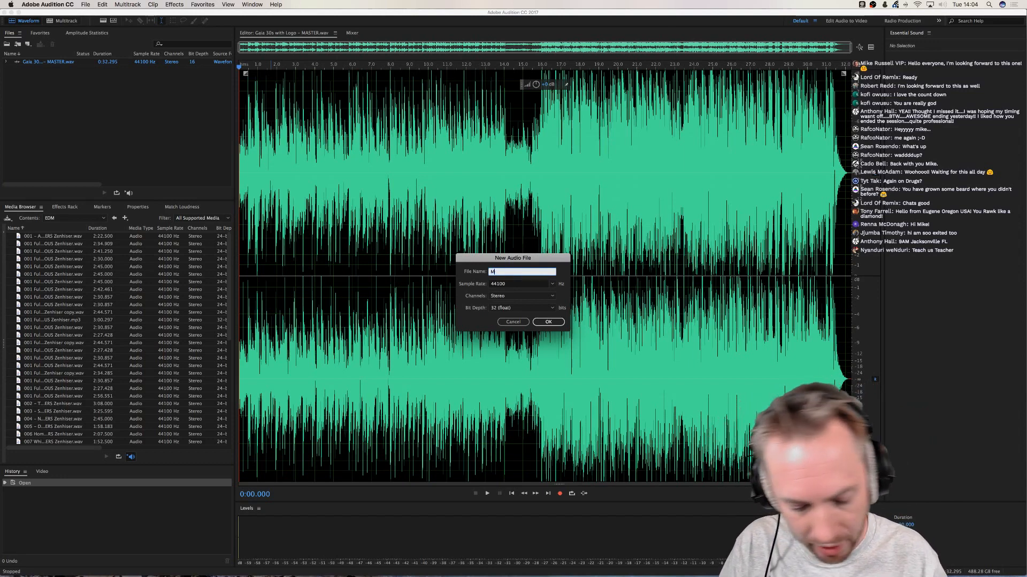
{"action": "type", "text": "ike Voc"}
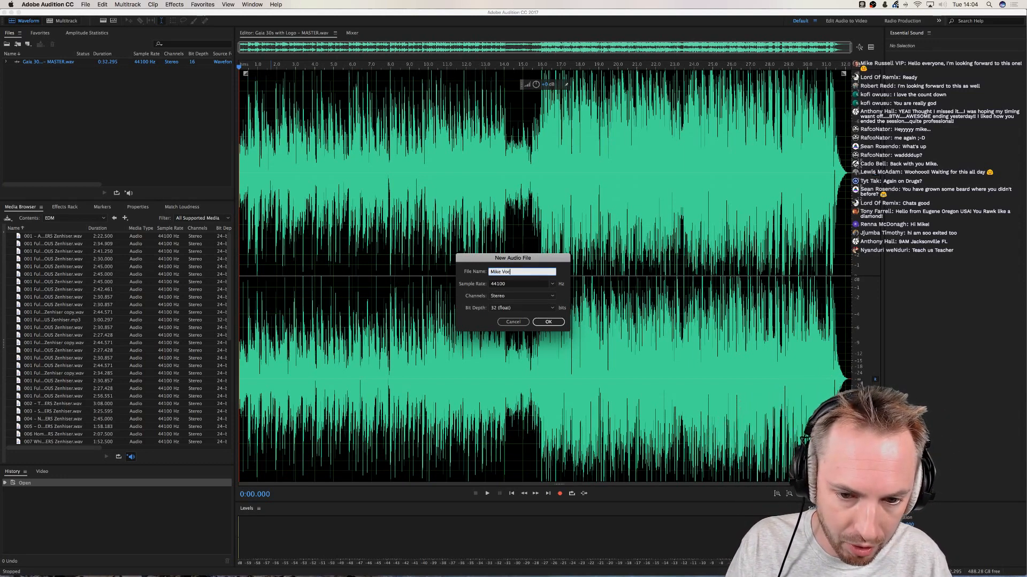
{"action": "type", "text": "a"}
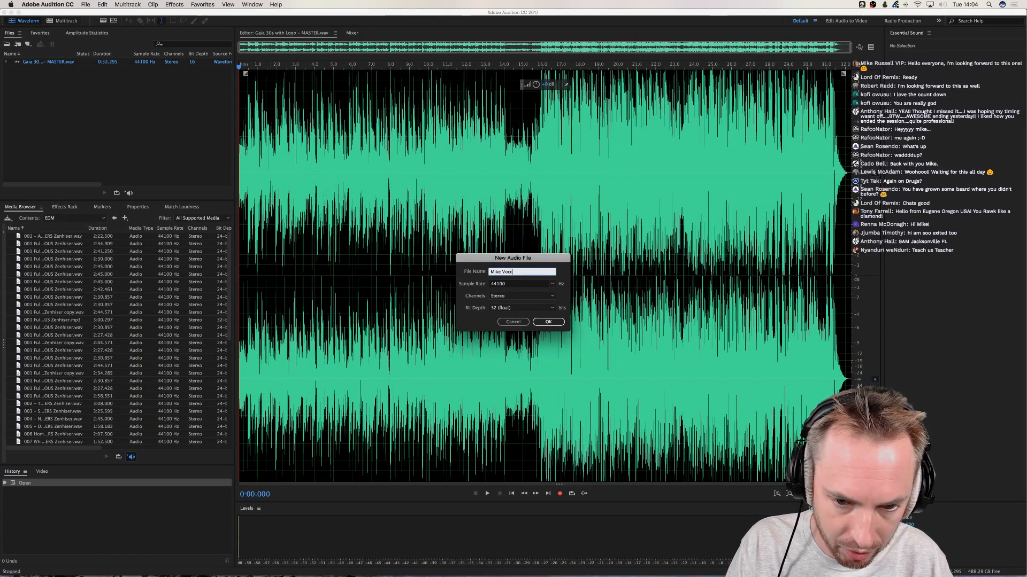
{"action": "type", "text": "oder"}
{"action": "key", "text": "Return"}
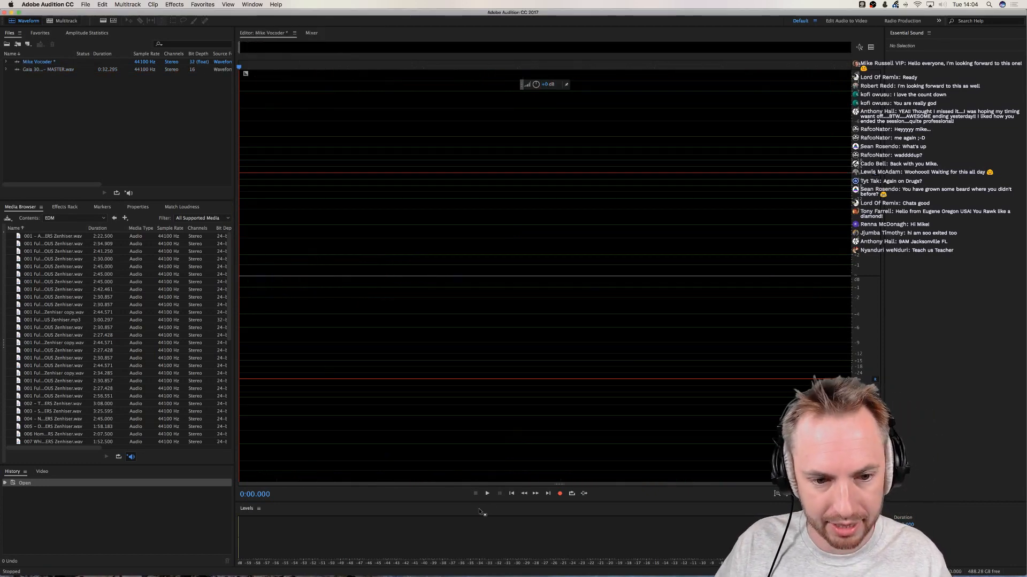
Record a spoken phrase of about 4 seconds into the new file and play it back from just before the first word
{"action": "left_click", "coordinate": [559, 493]}
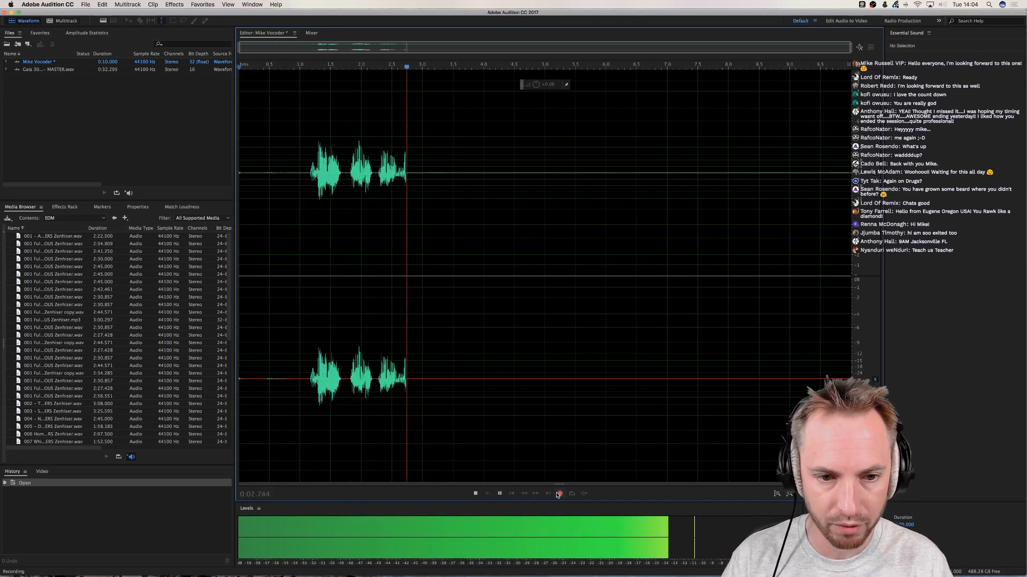
{"action": "left_click", "coordinate": [559, 493]}
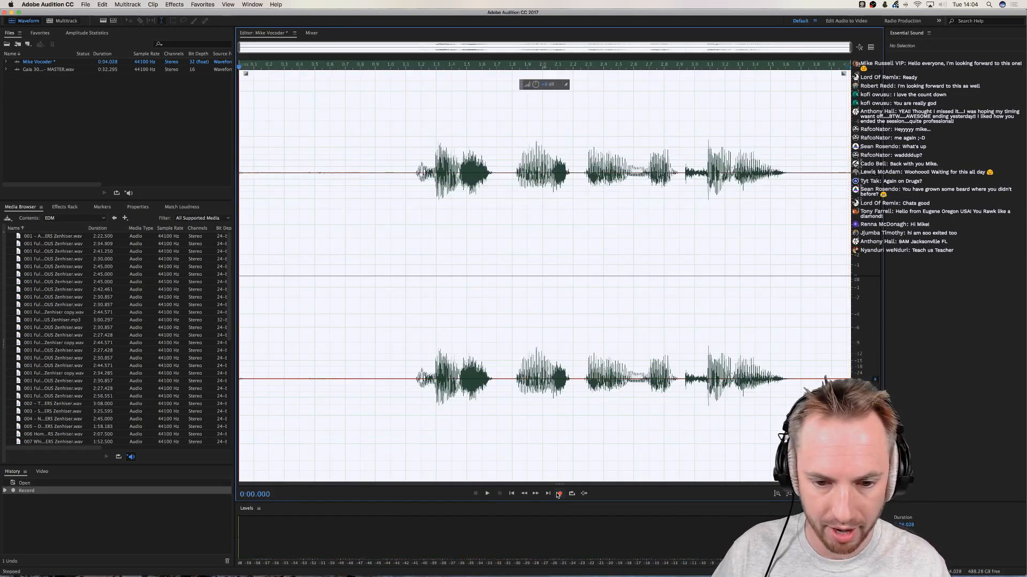
{"action": "left_click", "coordinate": [407, 190]}
{"action": "key", "text": "space"}
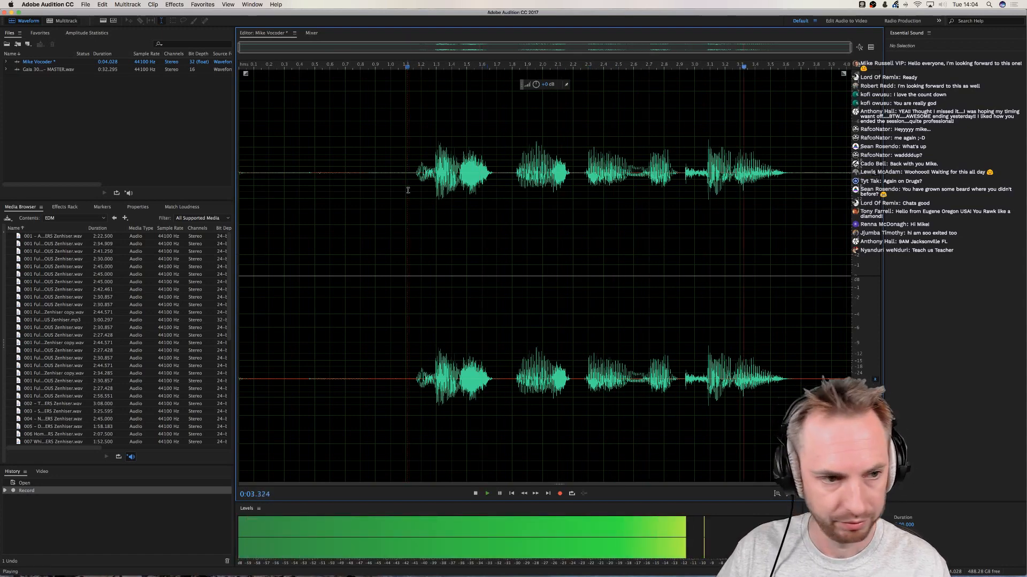
{"action": "key", "text": "space"}
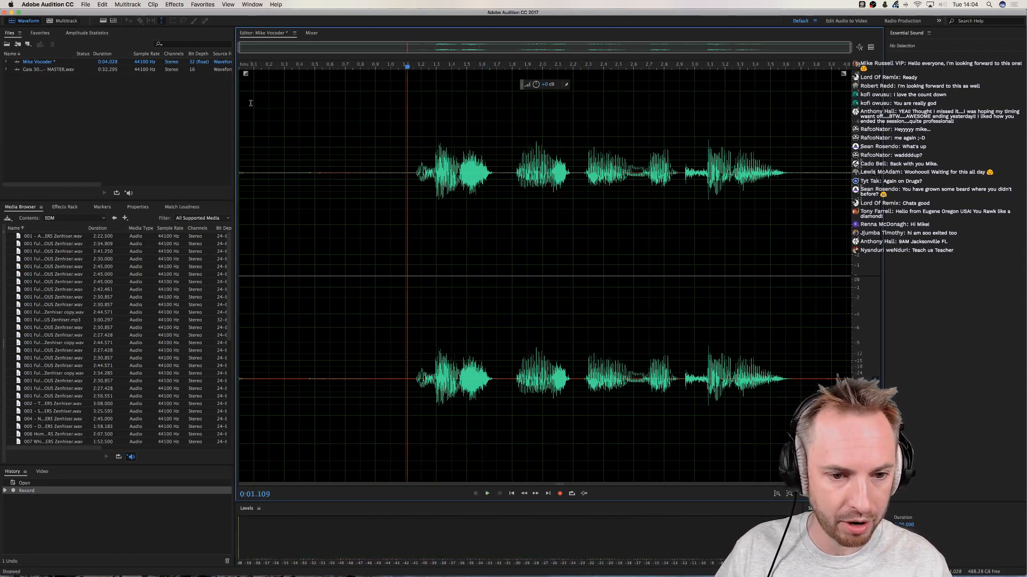
Switch to Chrome and look through Freesound's Creative Commons 0 search results for "buzz"
{"action": "left_click", "coordinate": [291, 560]}
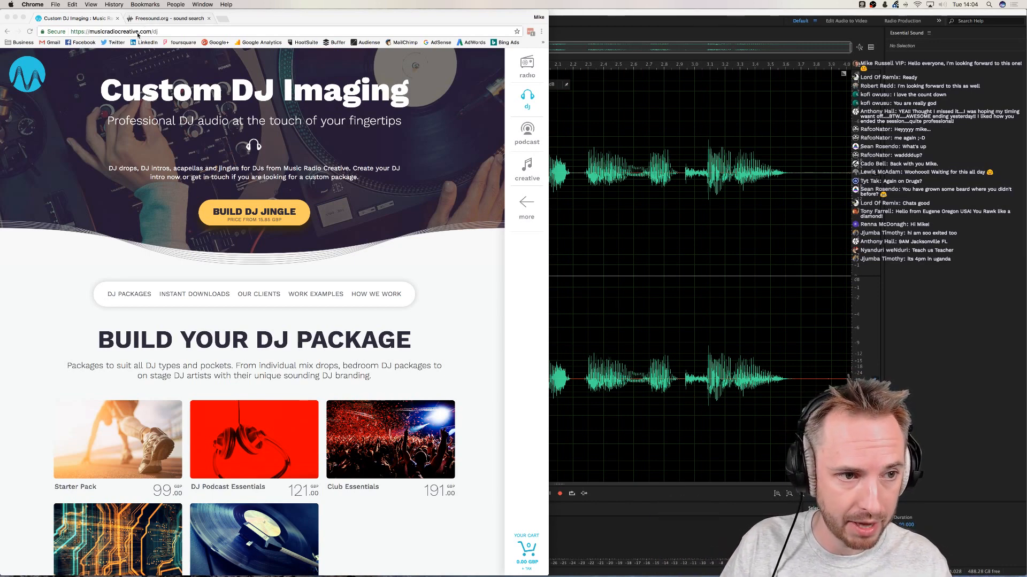
{"action": "left_click", "coordinate": [157, 20]}
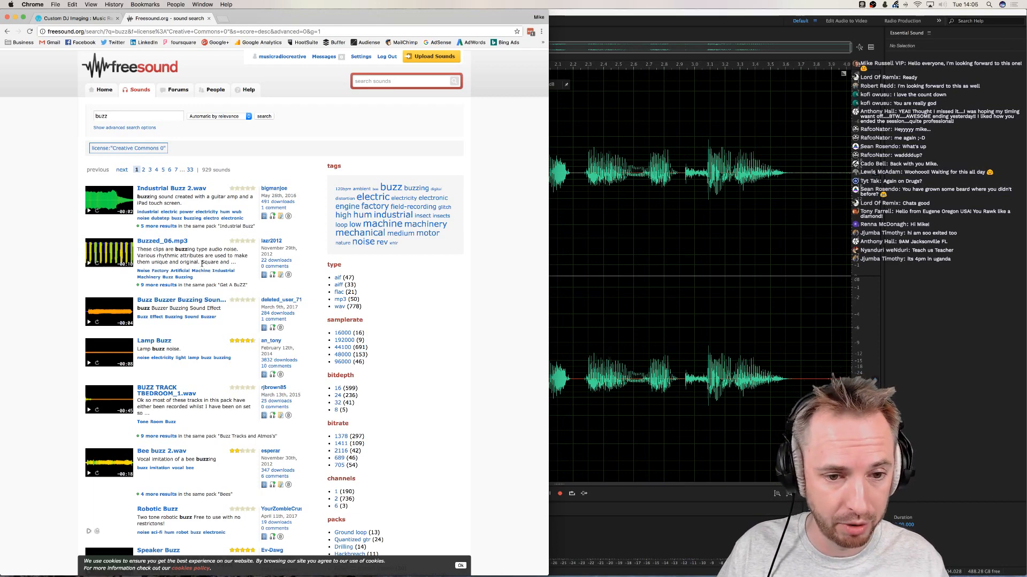
{"action": "left_click", "coordinate": [117, 74]}
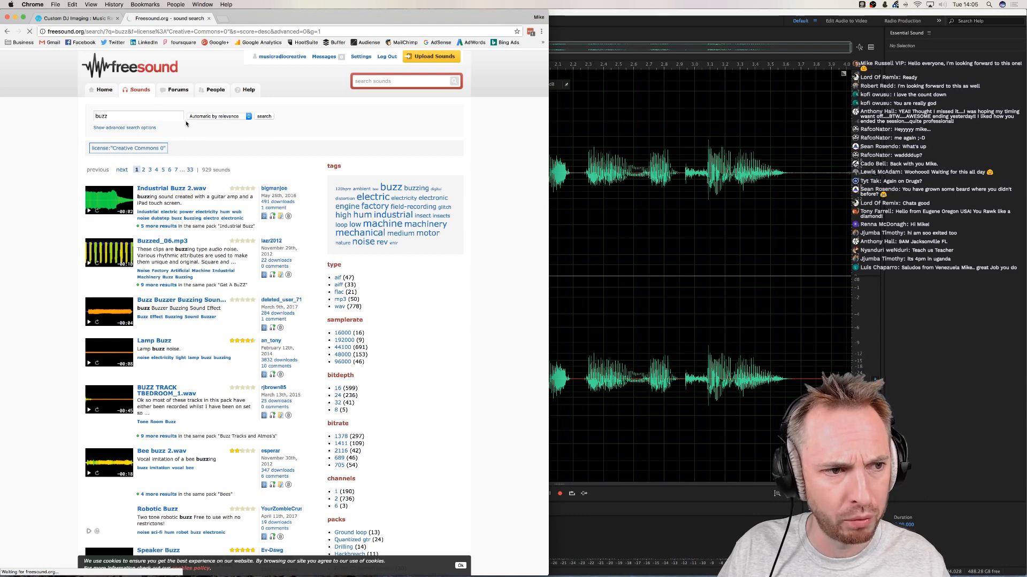
{"action": "left_click", "coordinate": [30, 34]}
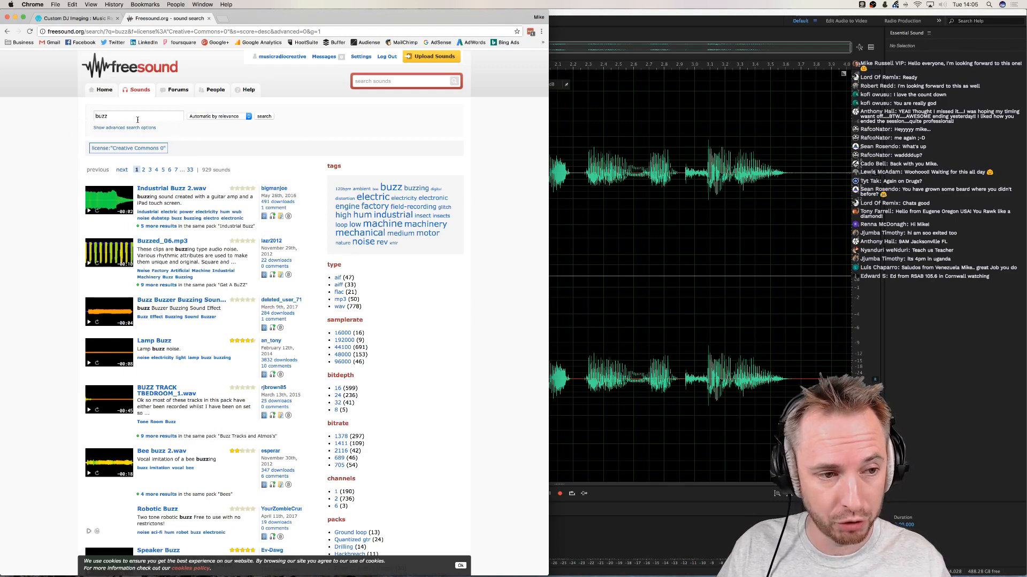
{"action": "scroll", "coordinate": [310, 192], "scroll_direction": "down", "scroll_amount": 5}
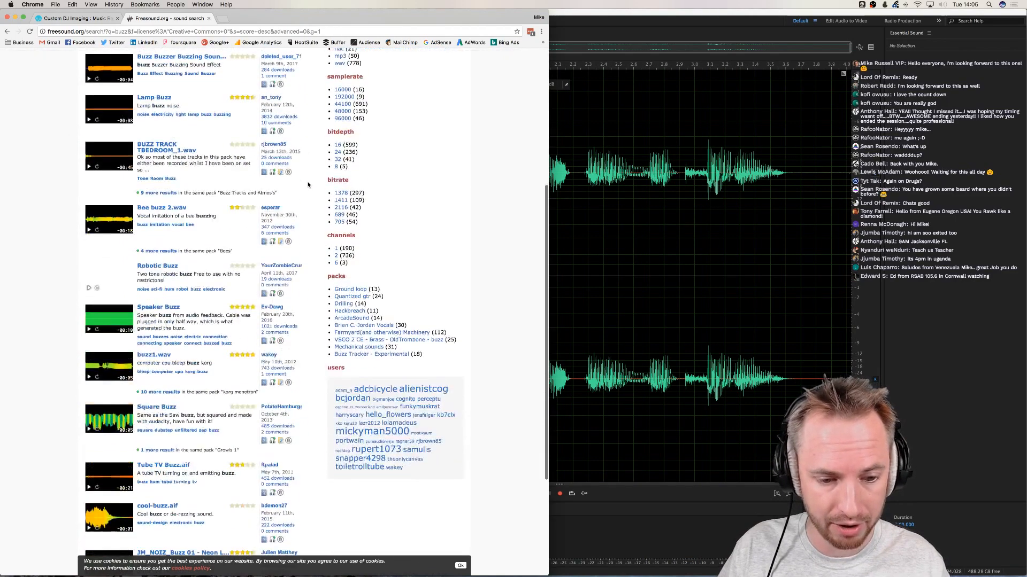
{"action": "scroll", "coordinate": [321, 214], "scroll_direction": "up", "scroll_amount": 5}
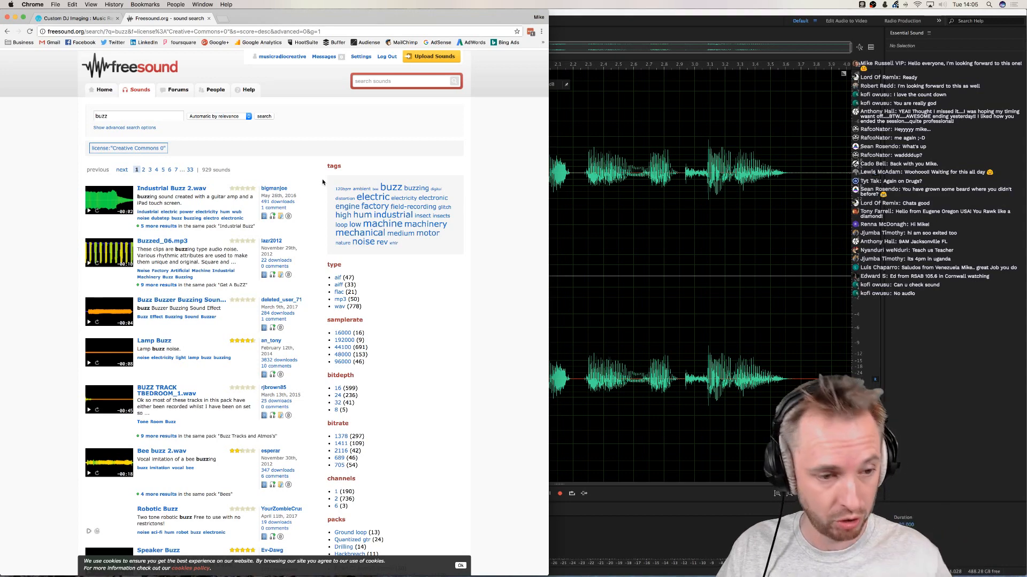
Open the sound page of Industrial Buzz 2.wav on Freesound and preview the sound
{"action": "left_click", "coordinate": [196, 190]}
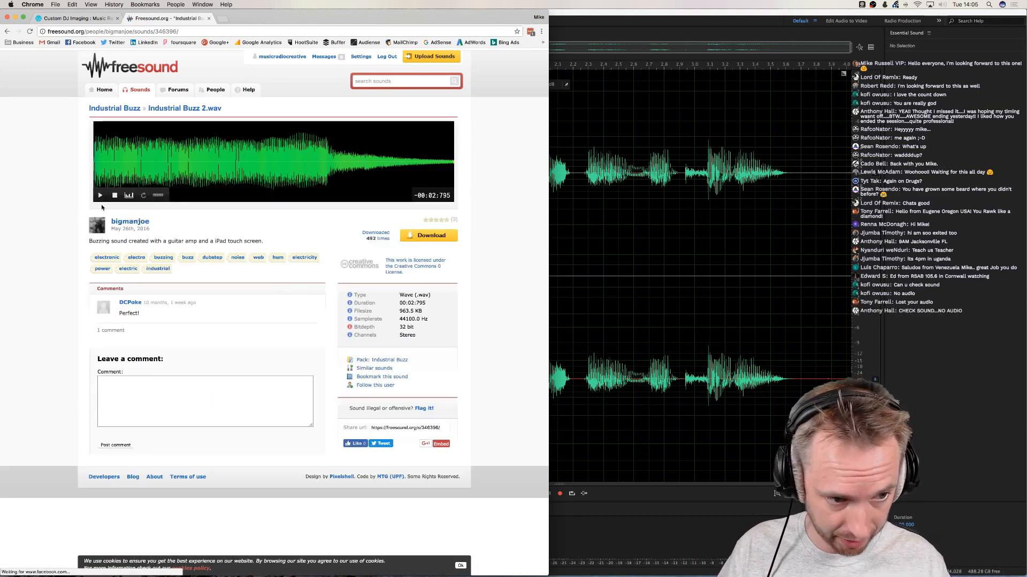
{"action": "left_click", "coordinate": [100, 195]}
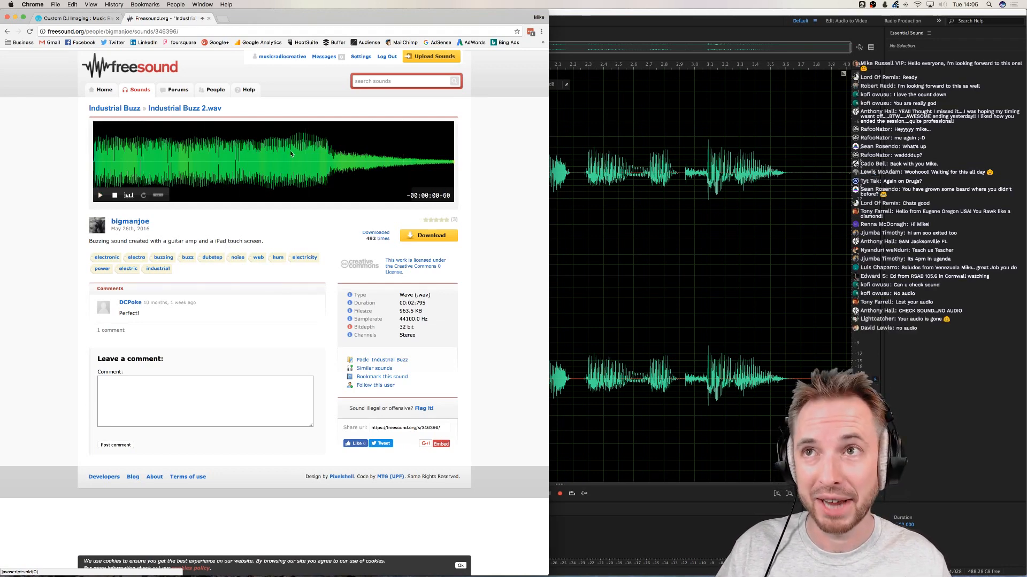
{"action": "key", "text": "super+Tab"}
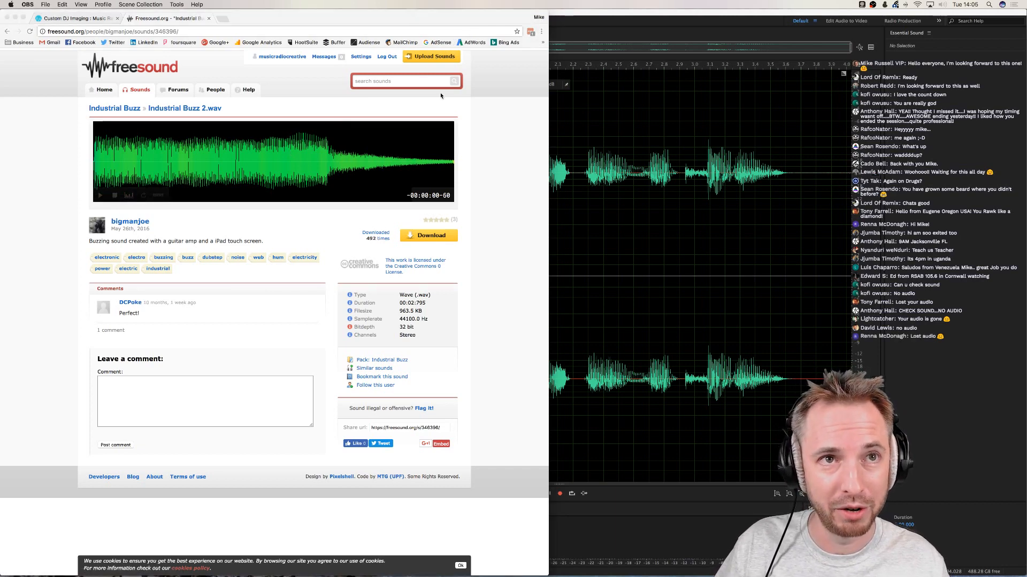
{"action": "left_click", "coordinate": [525, 119]}
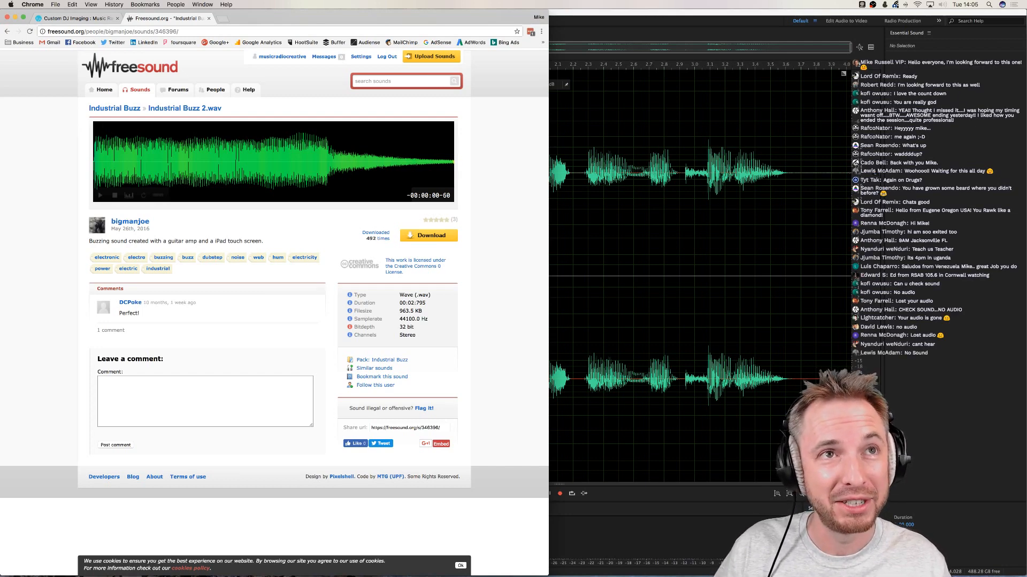
{"action": "left_click", "coordinate": [100, 196]}
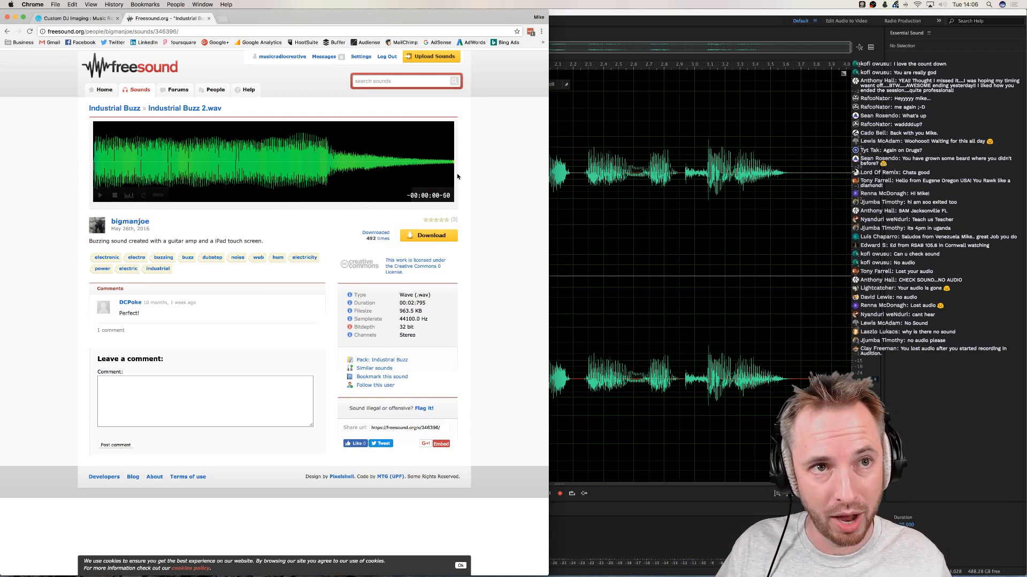
Switch back to Adobe Audition and replay the recorded voice phrase from just before its first word
{"action": "left_click", "coordinate": [619, 172]}
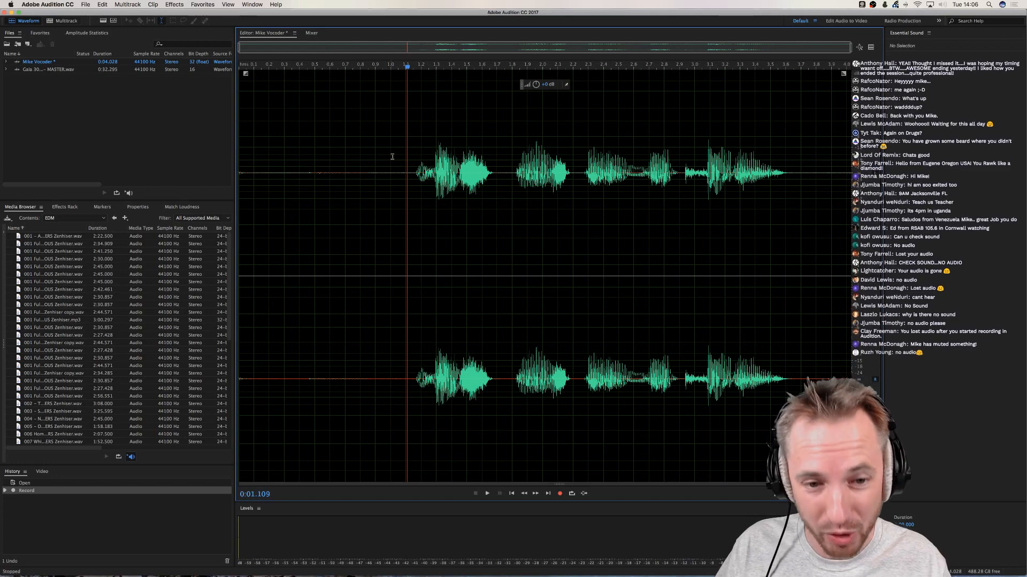
{"action": "left_click", "coordinate": [406, 154]}
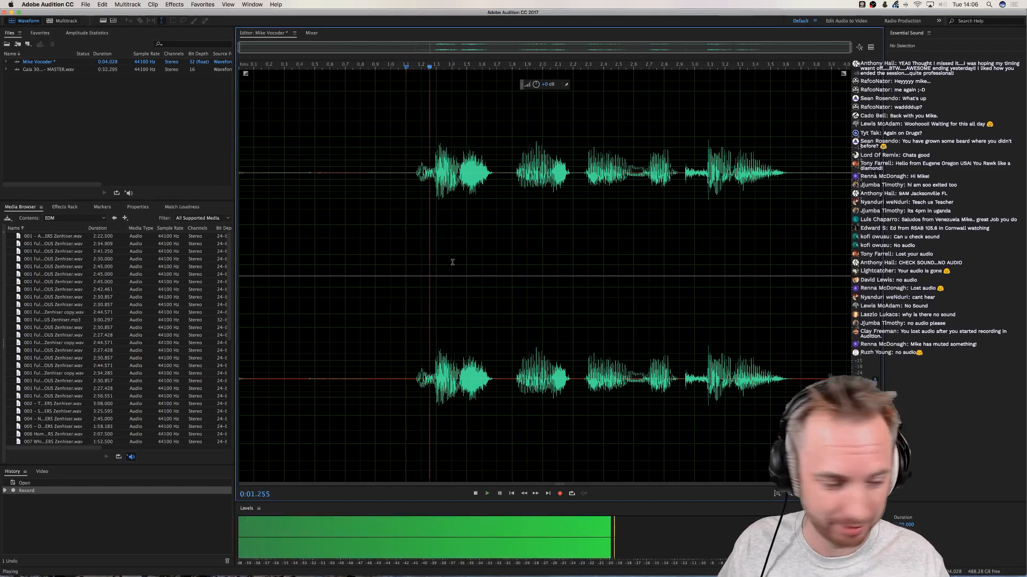
{"action": "key", "text": "space"}
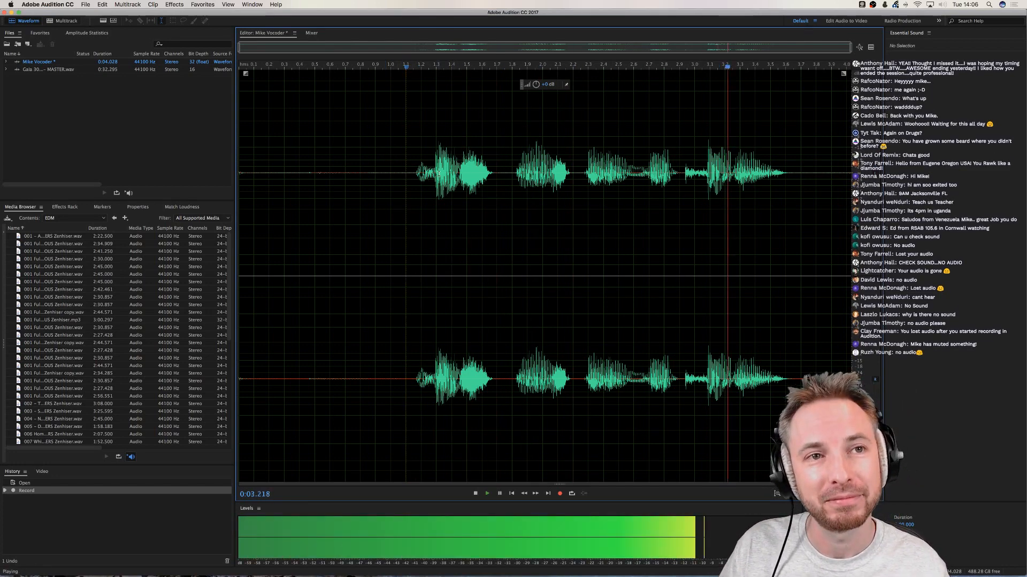
{"action": "key", "text": "space"}
Switch to Chrome, preview Industrial Buzz 2.wav once more and download it from Freesound
{"action": "key", "text": "super+Tab"}
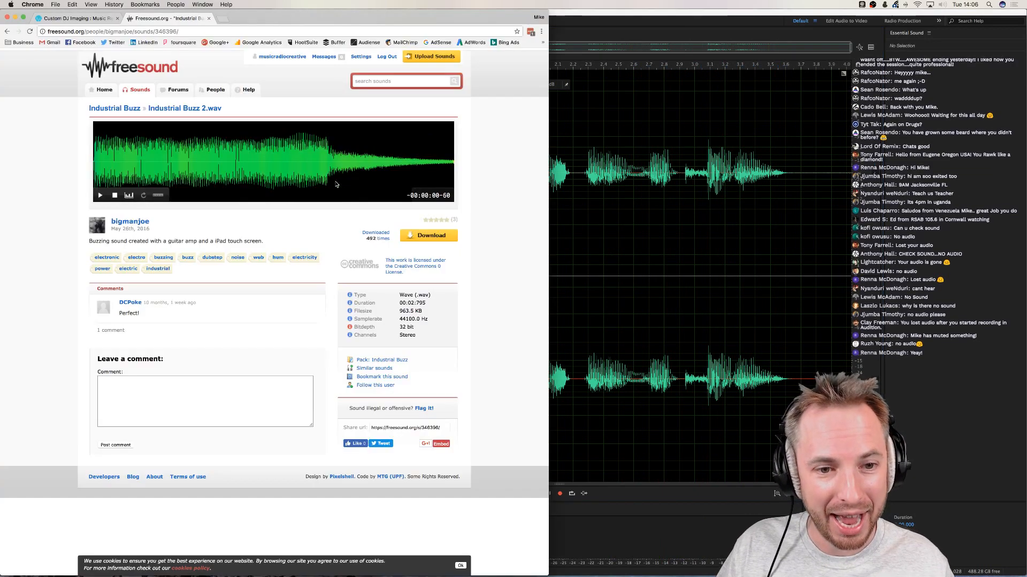
{"action": "left_click", "coordinate": [100, 196]}
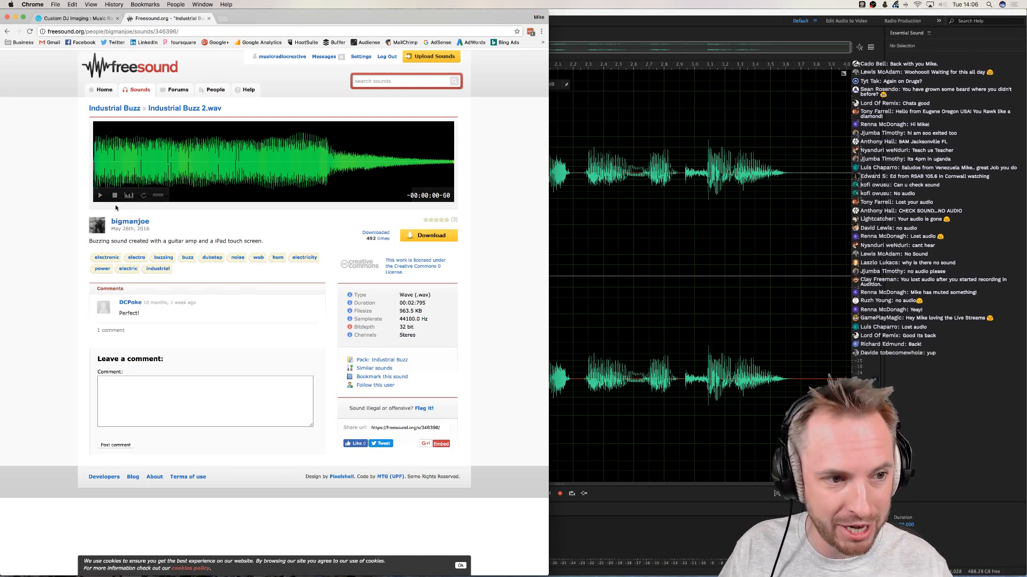
{"action": "left_click", "coordinate": [428, 238]}
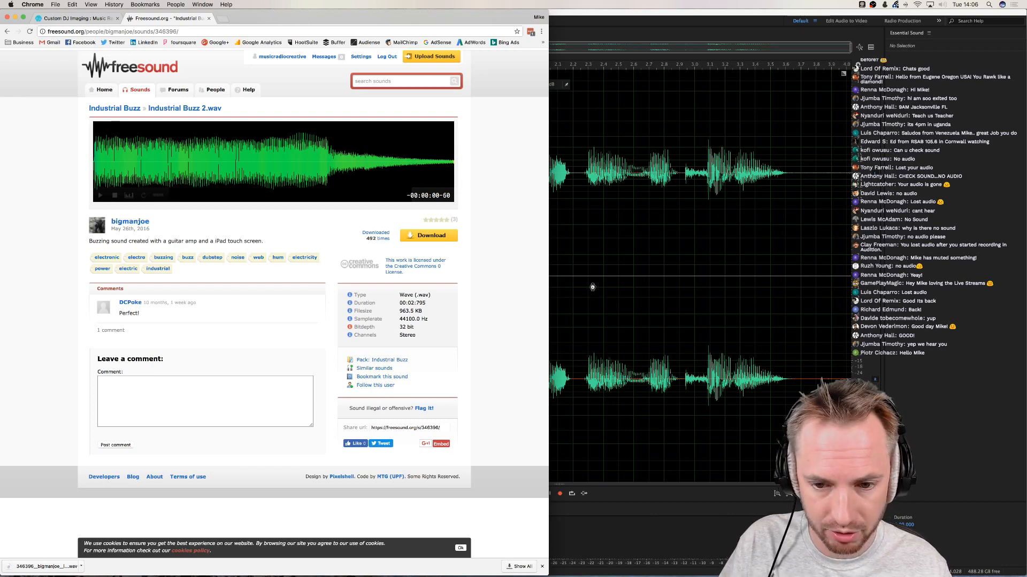
Open the downloaded industrial-buzz-2.wav in Adobe Audition and copy its entire waveform
{"action": "left_click", "coordinate": [579, 245]}
{"action": "double_click", "coordinate": [461, 246]}
{"action": "key", "text": "space"}
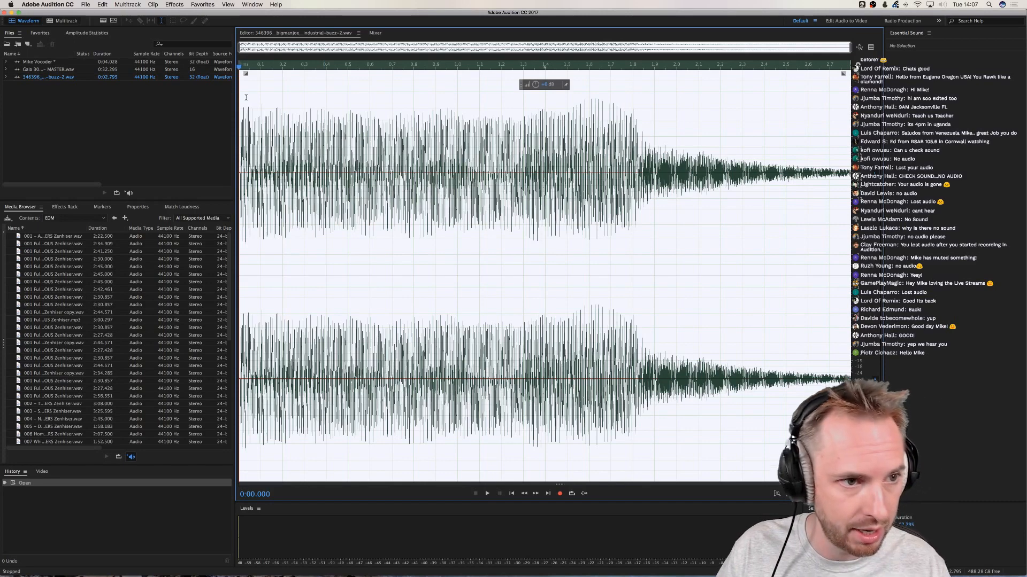
{"action": "left_click", "coordinate": [107, 4]}
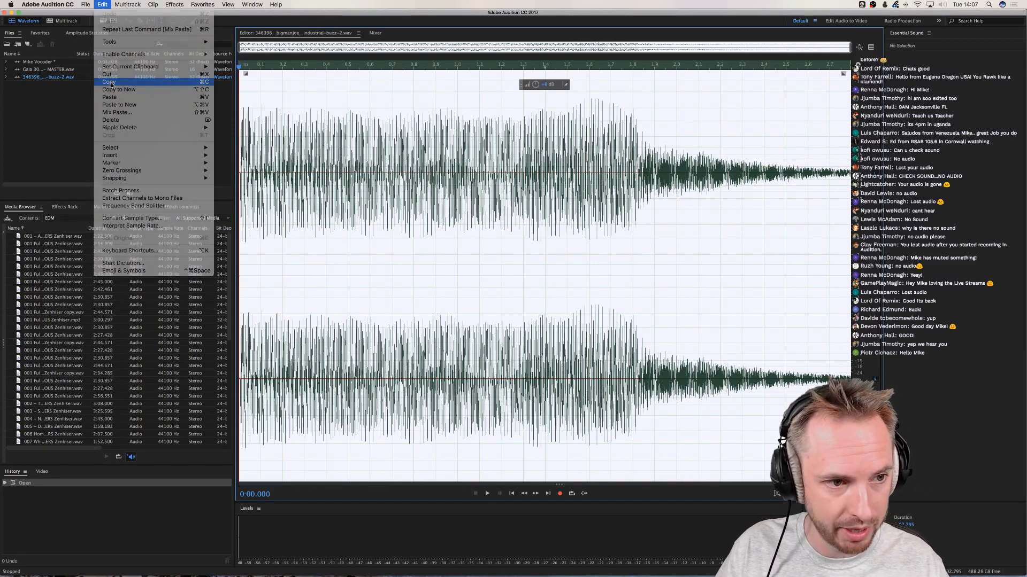
{"action": "left_click", "coordinate": [111, 86]}
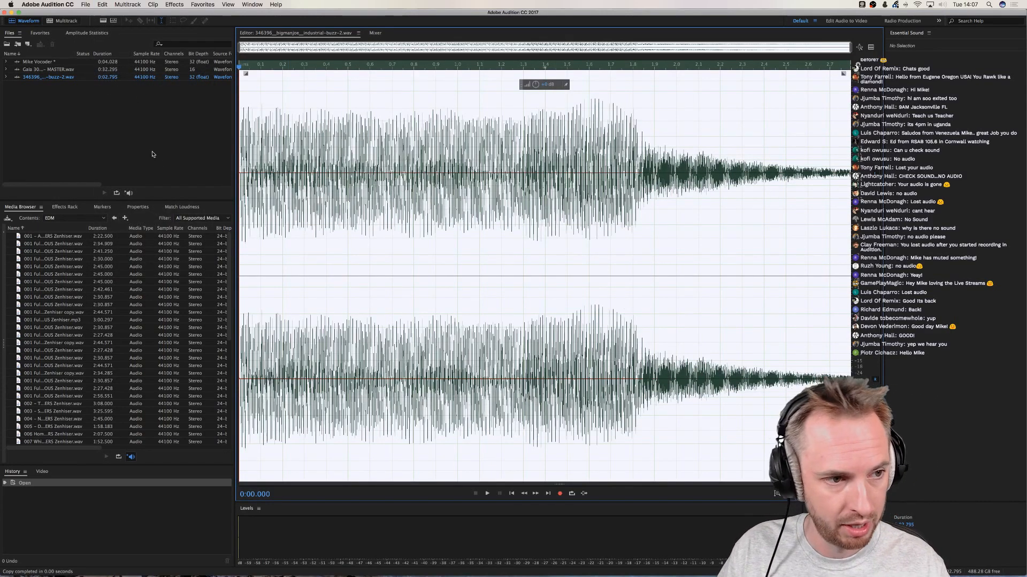
Return to the recorded voice file and replay the phrase from just before its first word
{"action": "double_click", "coordinate": [40, 61]}
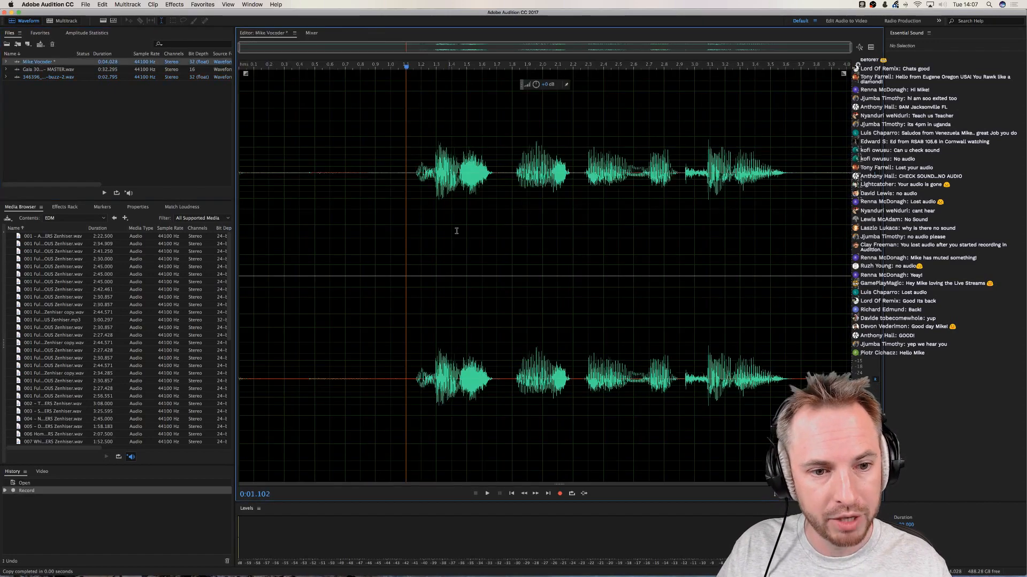
{"action": "left_click", "coordinate": [413, 188]}
{"action": "key", "text": "space"}
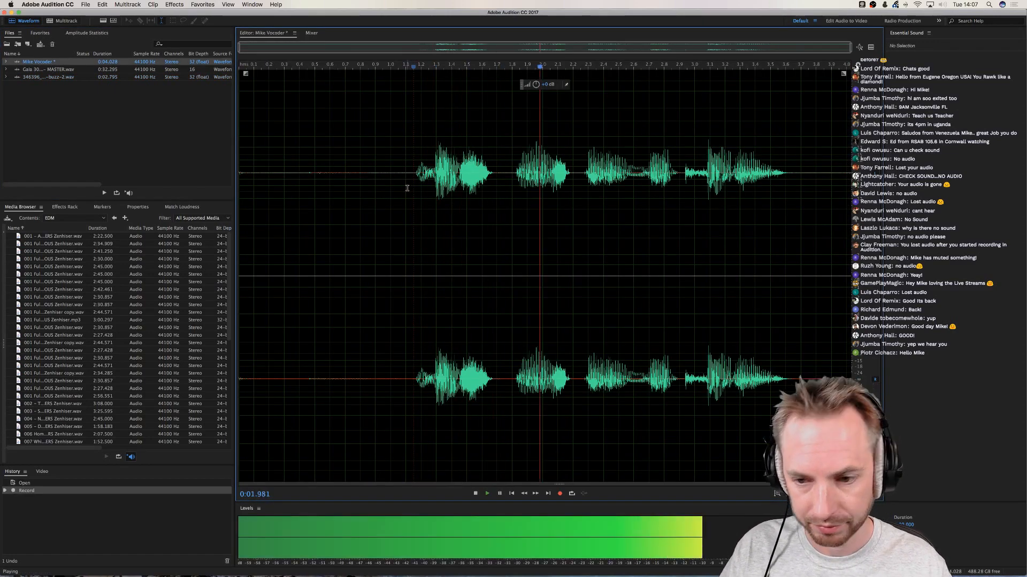
{"action": "key", "text": "space"}
Select the spoken phrase, try mixing the copied buzz over it with Mix Paste set to Overlap (Mix), and undo the paste
{"action": "left_click_drag", "start_coordinate": [413, 180], "coordinate": [778, 207]}
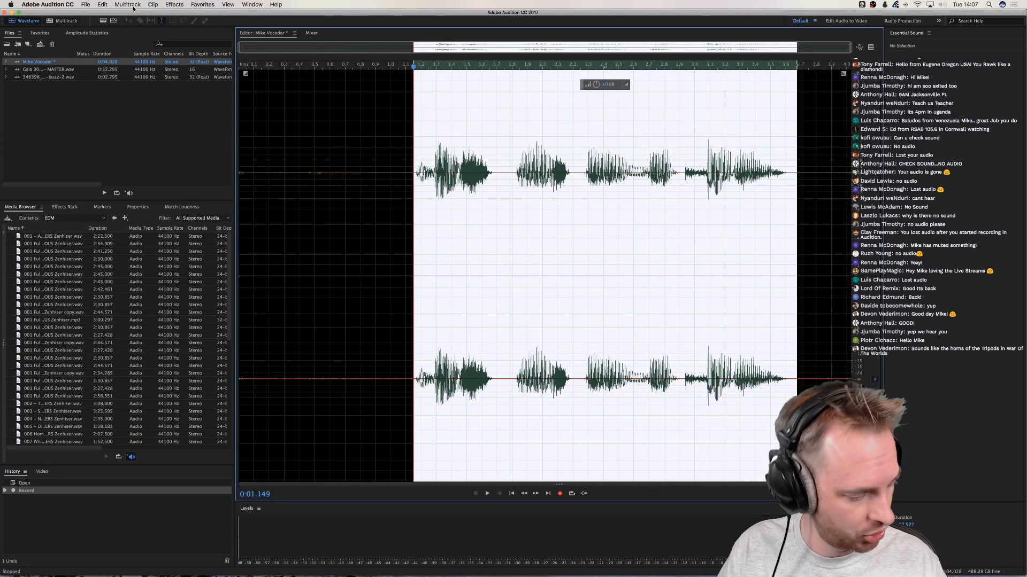
{"action": "left_click", "coordinate": [106, 6]}
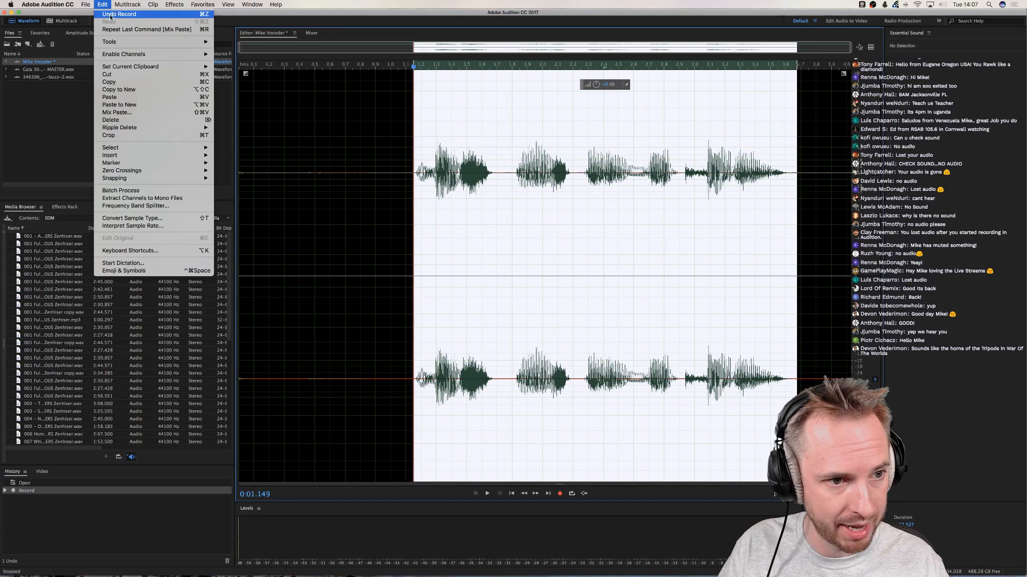
{"action": "left_click", "coordinate": [128, 113]}
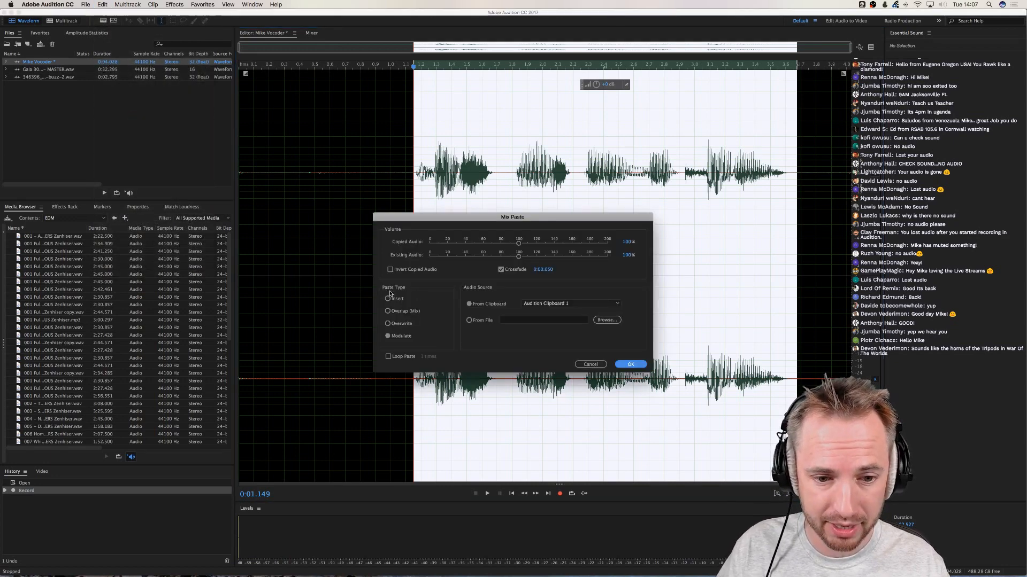
{"action": "left_click", "coordinate": [388, 324]}
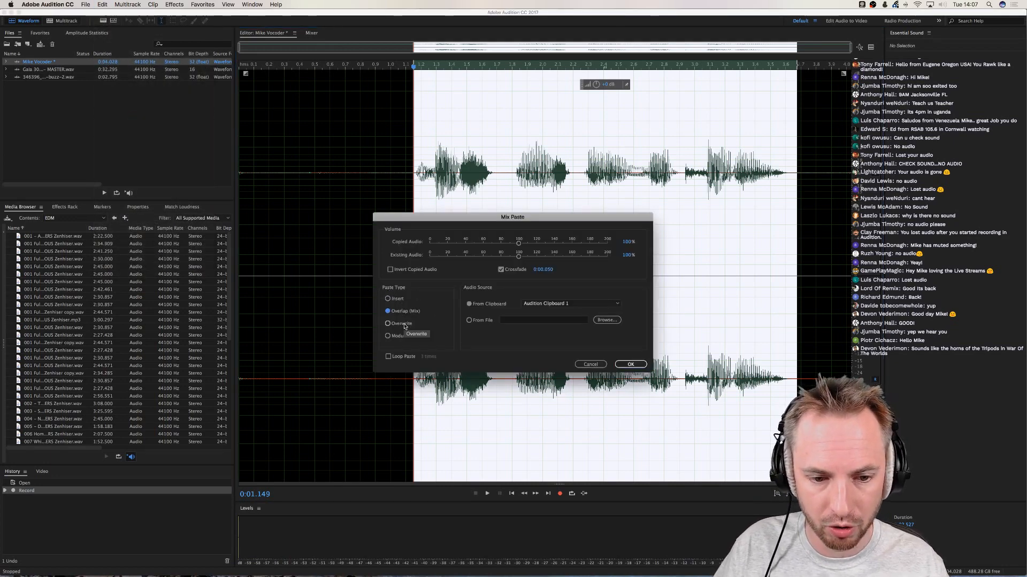
{"action": "left_click", "coordinate": [395, 299]}
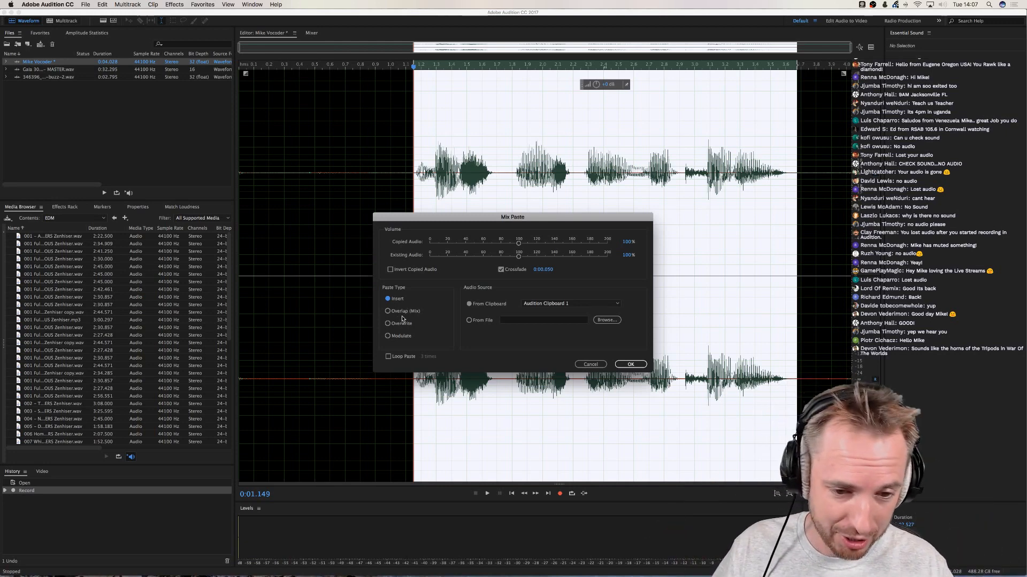
{"action": "left_click", "coordinate": [403, 312]}
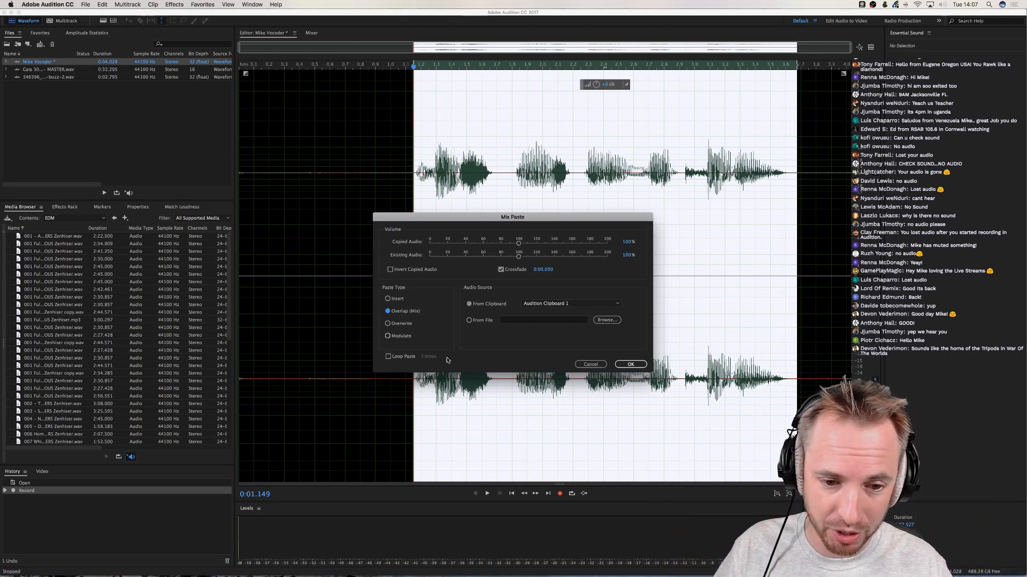
{"action": "left_click", "coordinate": [623, 366]}
{"action": "key", "text": "space"}
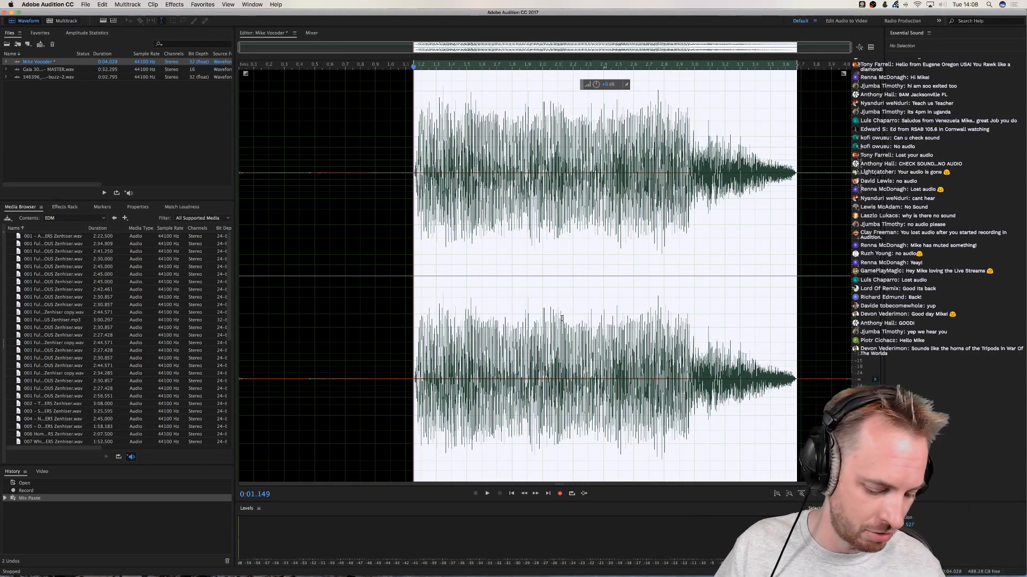
{"action": "key", "text": "super+z"}
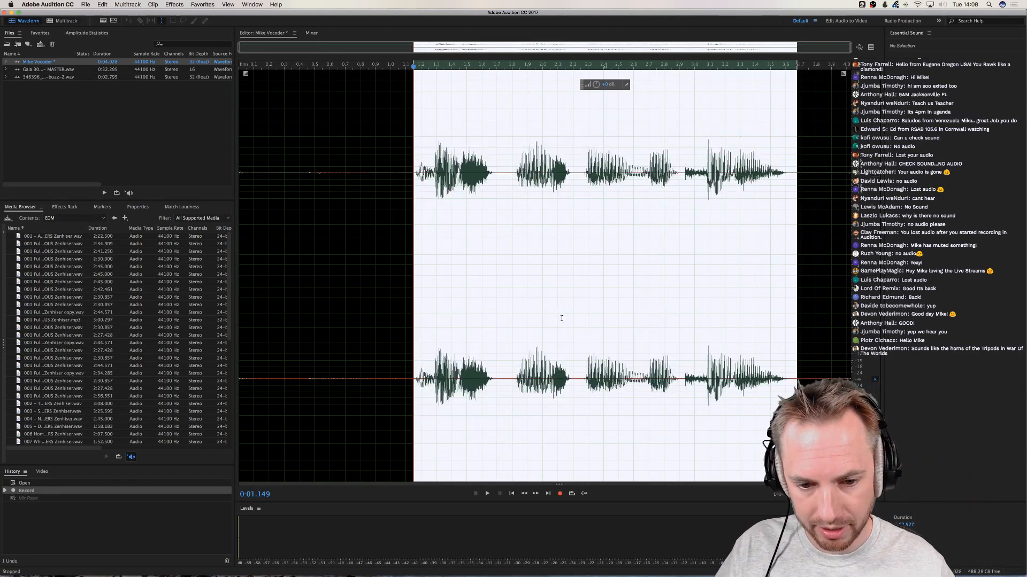
Try Mix Paste with the Insert type on the selected phrase, play part of the pasted buzz and undo the paste
{"action": "left_click", "coordinate": [127, 5]}
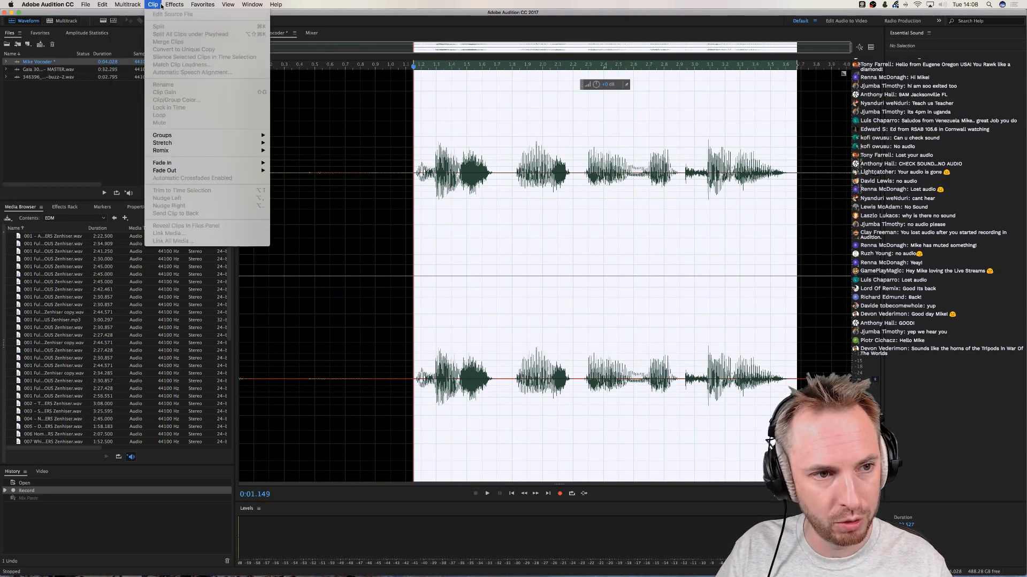
{"action": "mouse_move", "coordinate": [102, 5]}
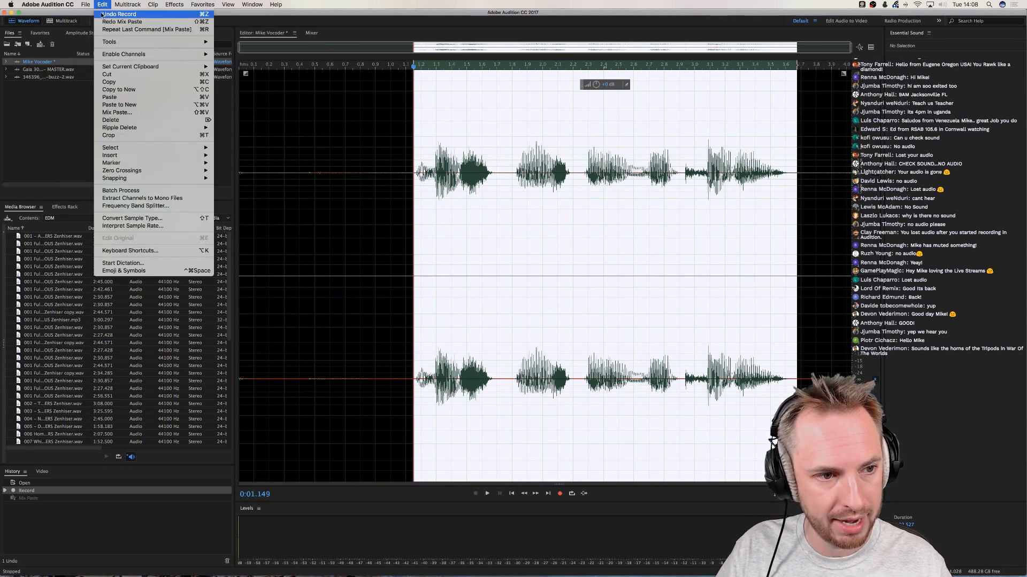
{"action": "left_click", "coordinate": [140, 114]}
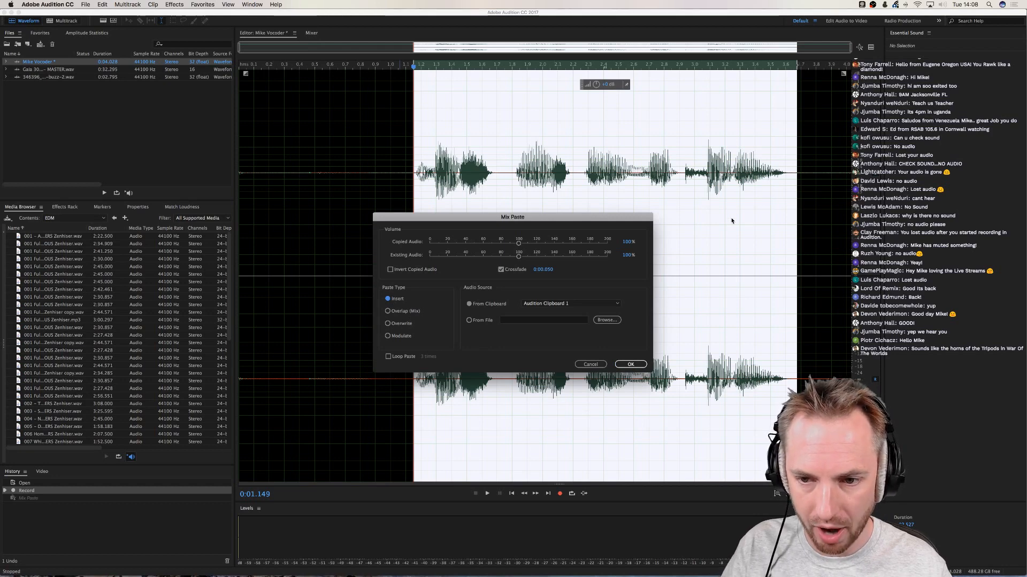
{"action": "left_click", "coordinate": [631, 364]}
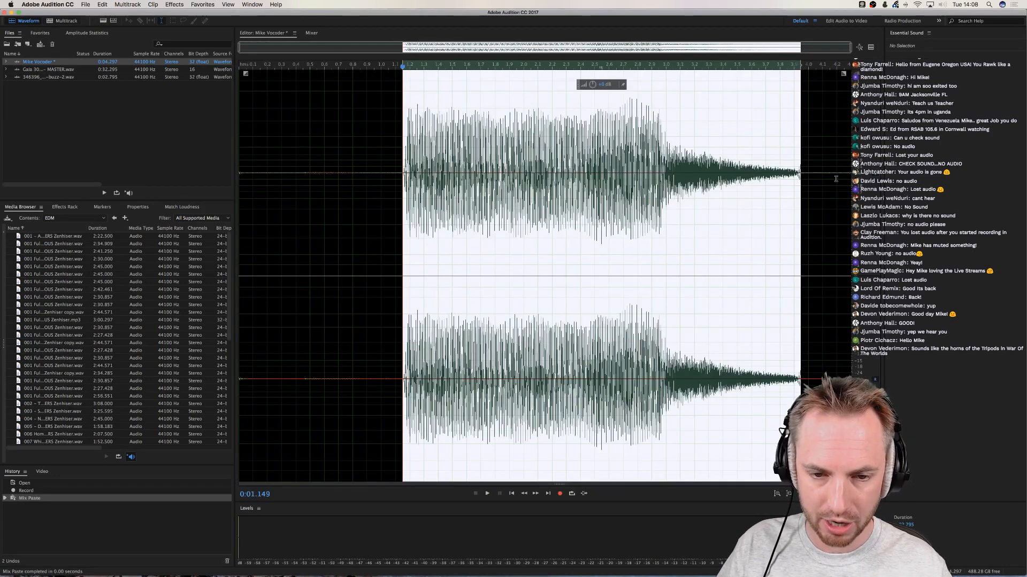
{"action": "key", "text": "space"}
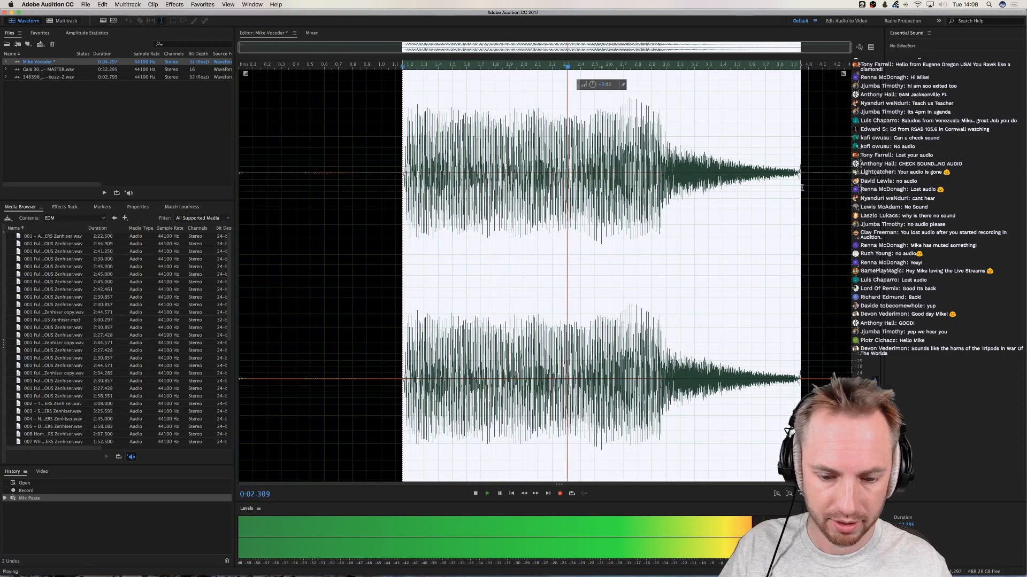
{"action": "key", "text": "space"}
{"action": "key", "text": "super+z"}
Try Mix Paste with the Insert type at a point just before the first word, and undo the paste
{"action": "left_click", "coordinate": [409, 182]}
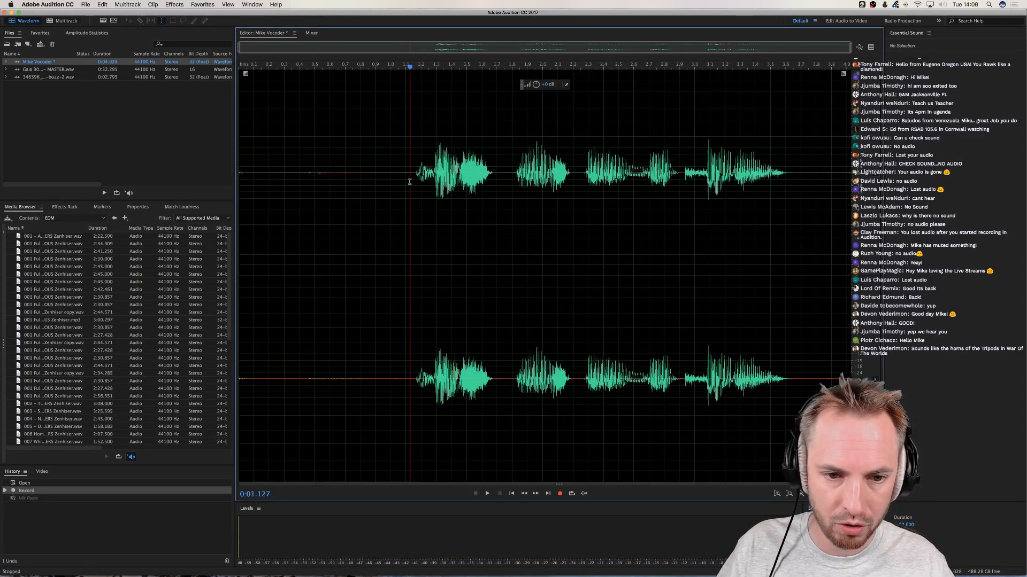
{"action": "left_click", "coordinate": [102, 4]}
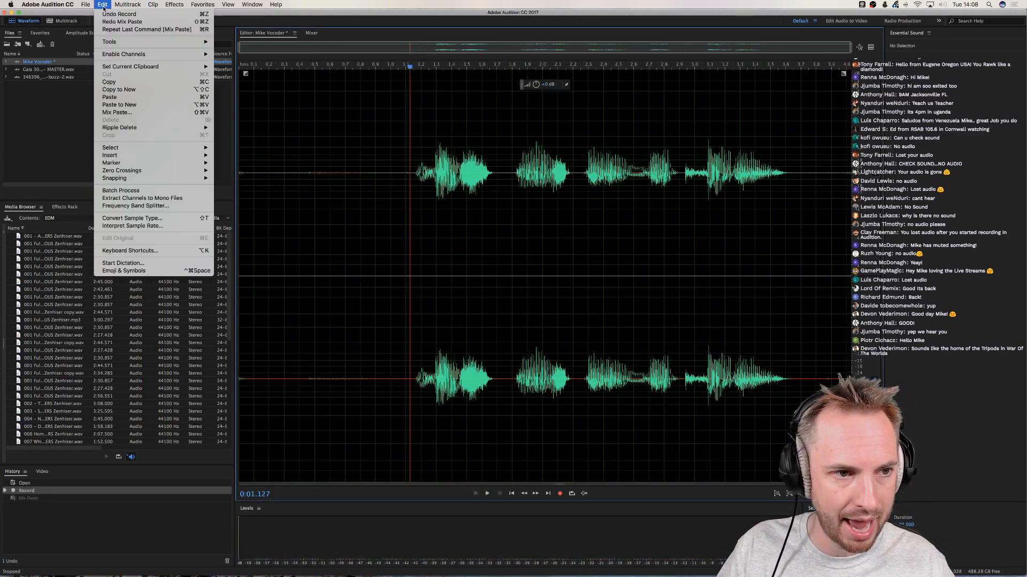
{"action": "left_click", "coordinate": [121, 114]}
{"action": "key", "text": "Return"}
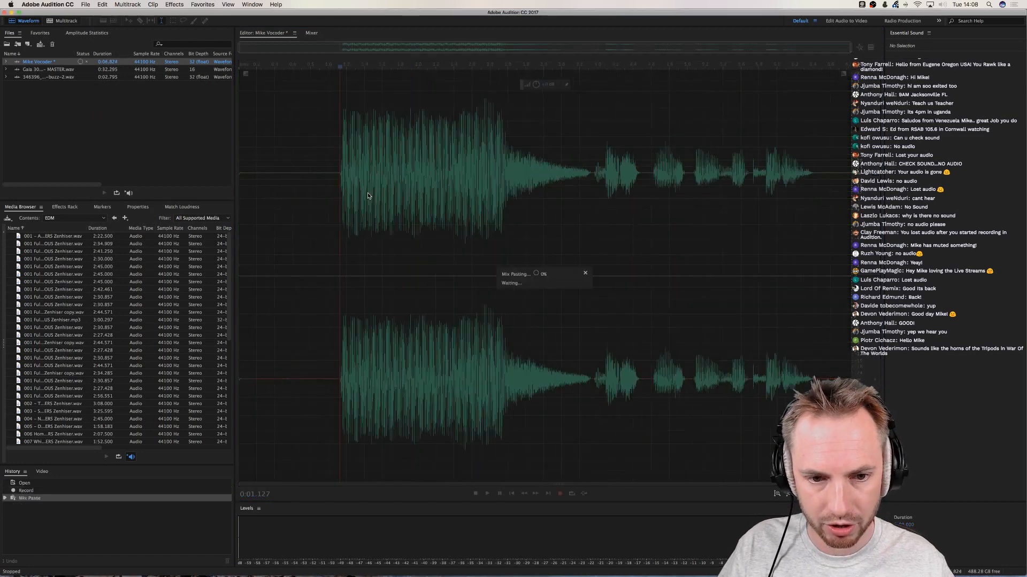
{"action": "key", "text": "super+z"}
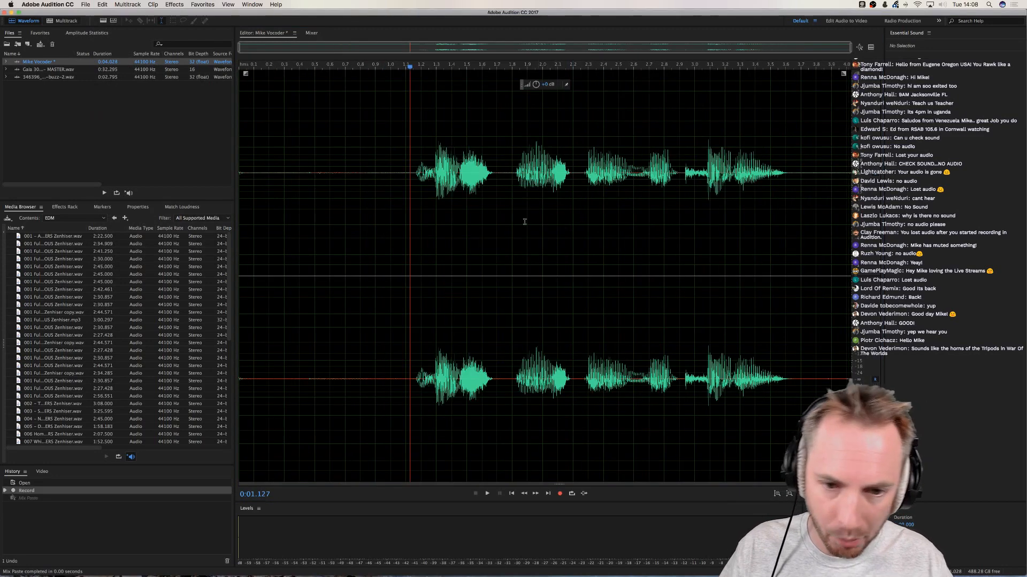
Select the whole spoken phrase from about 1.15 s, view the industrial-buzz-2.wav waveform and return to the voice recording
{"action": "left_click_drag", "start_coordinate": [413, 172], "coordinate": [801, 189]}
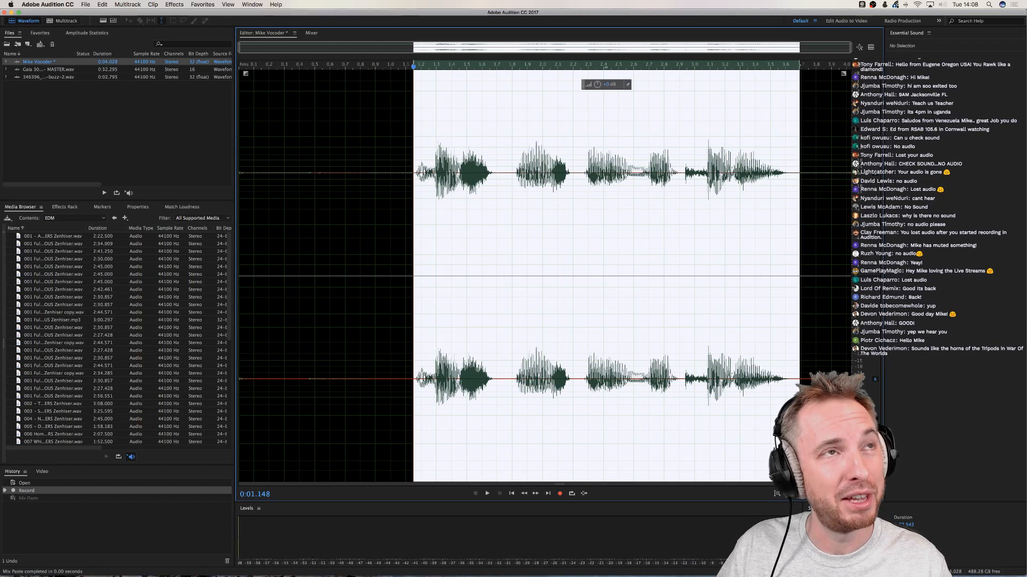
{"action": "key", "text": "super+Tab"}
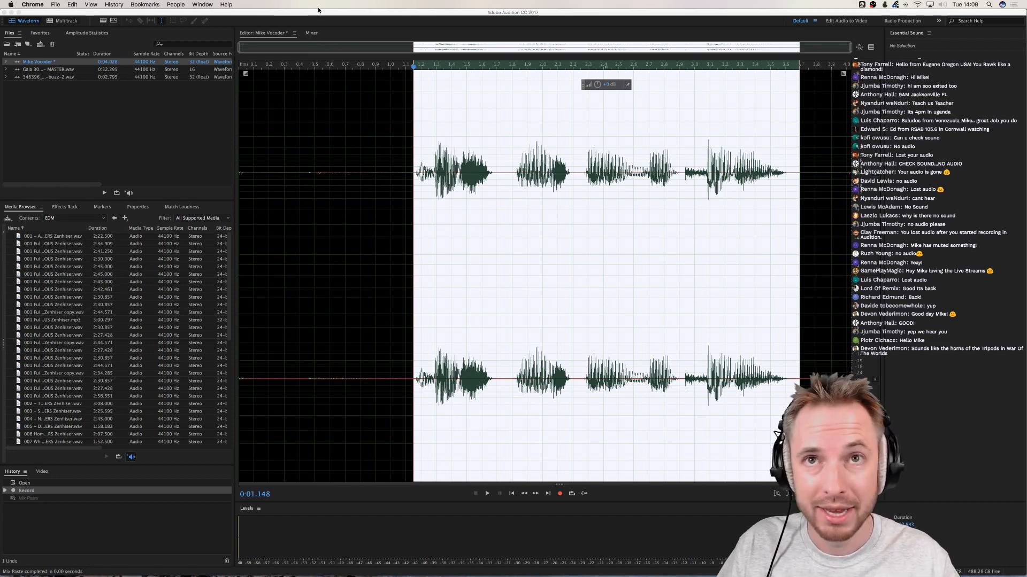
{"action": "key", "text": "super+Tab"}
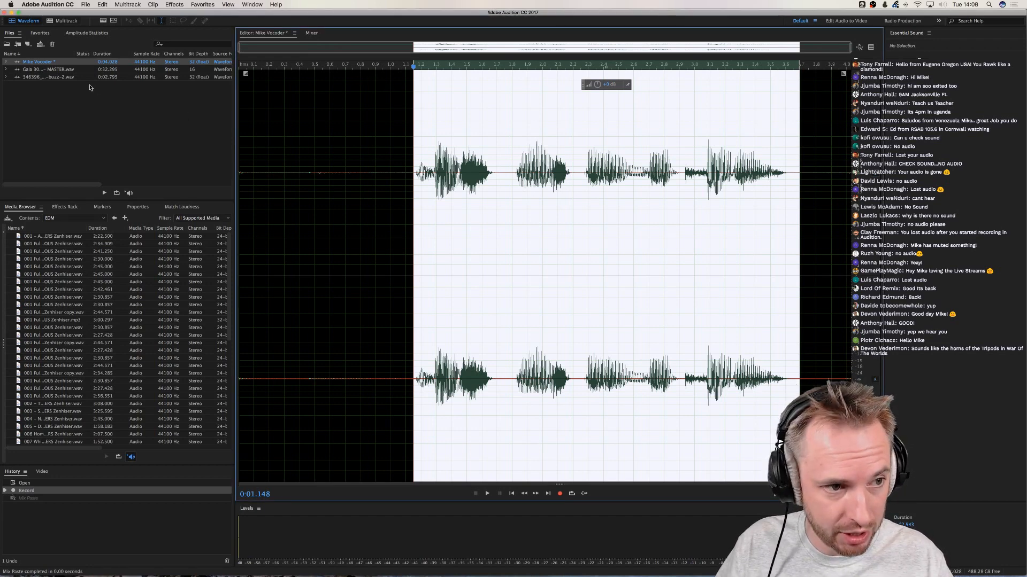
{"action": "left_click", "coordinate": [59, 79]}
{"action": "double_click", "coordinate": [59, 79]}
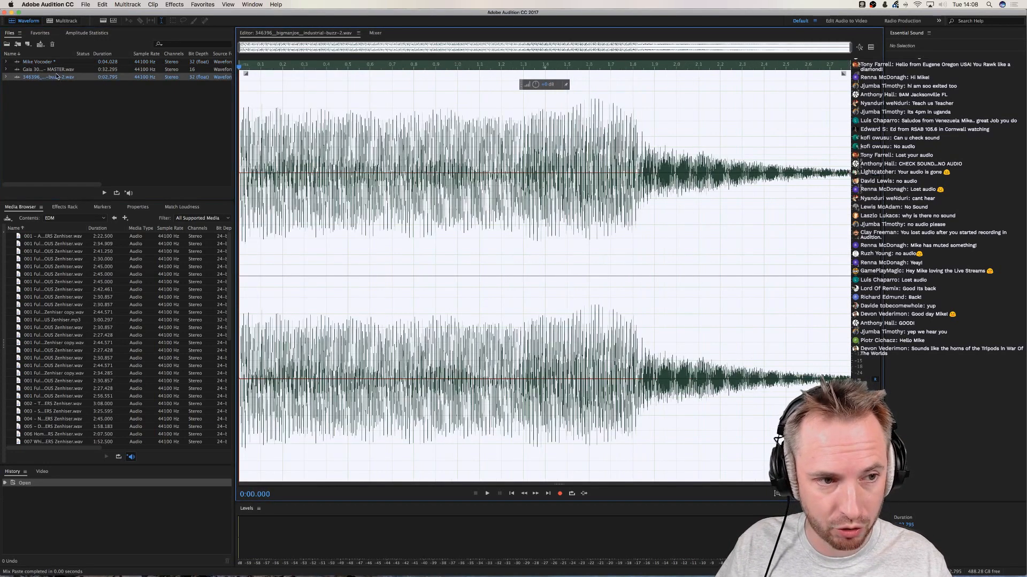
{"action": "double_click", "coordinate": [56, 64]}
Try Mix Paste with the Modulate type to combine the buzz with the selected phrase, play it and undo the paste
{"action": "left_click", "coordinate": [103, 4]}
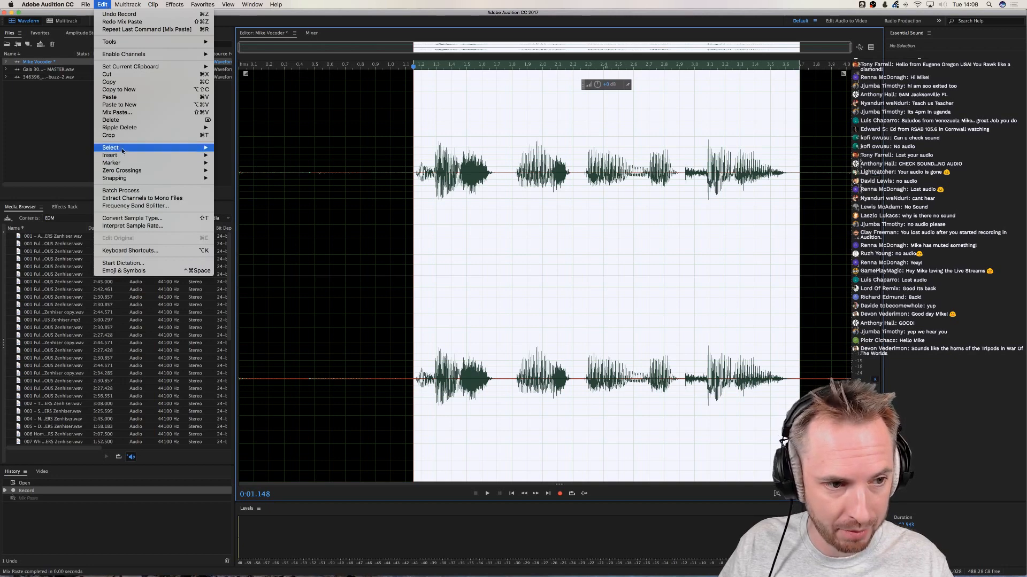
{"action": "left_click", "coordinate": [125, 112]}
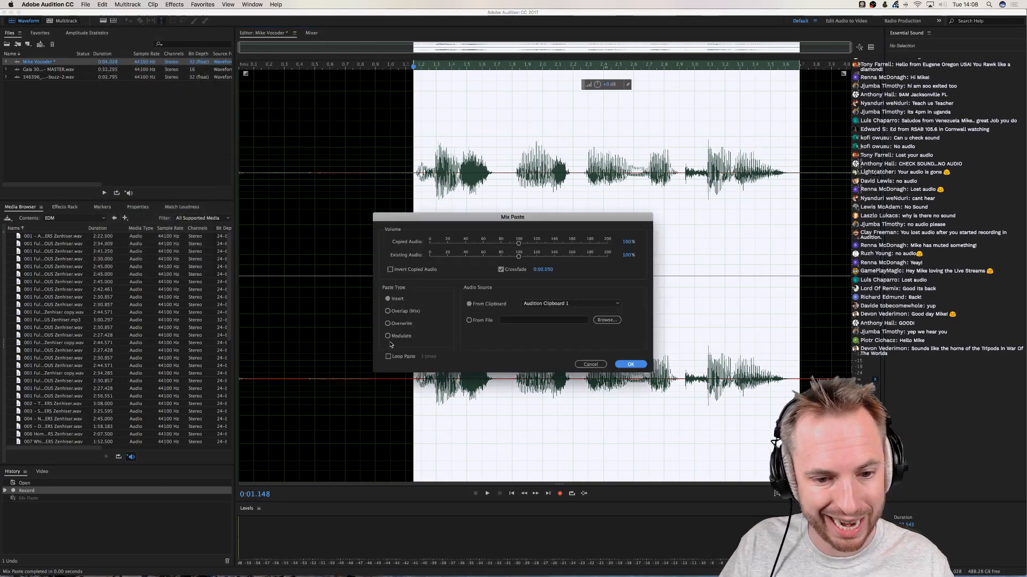
{"action": "left_click", "coordinate": [388, 336]}
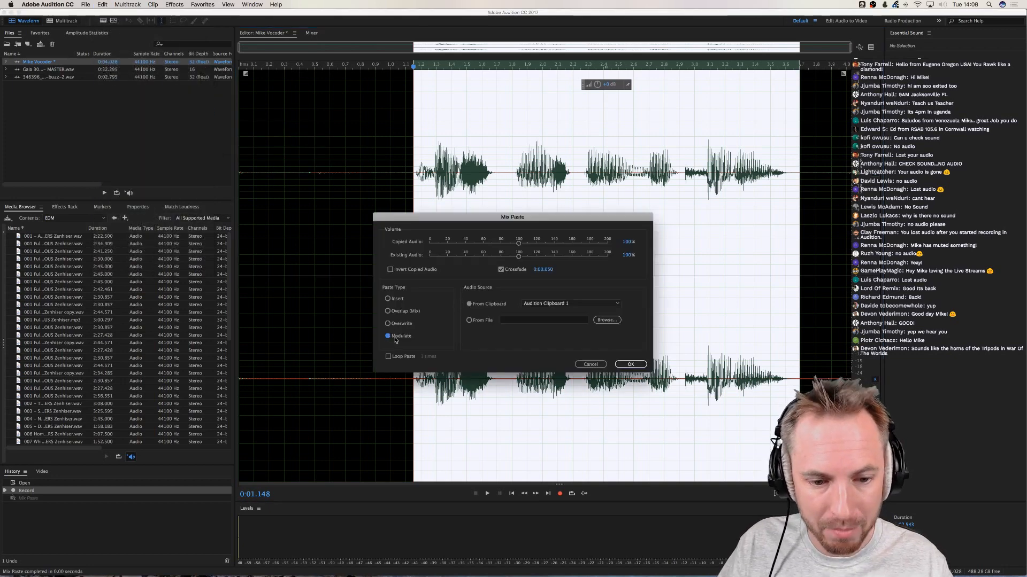
{"action": "left_click", "coordinate": [629, 364]}
{"action": "key", "text": "space"}
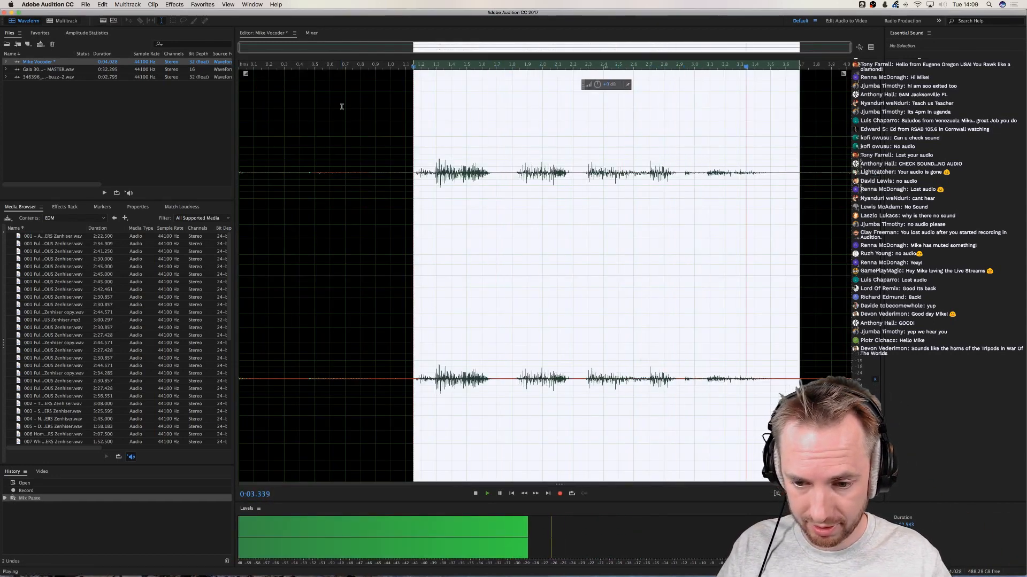
{"action": "key", "text": "super+z"}
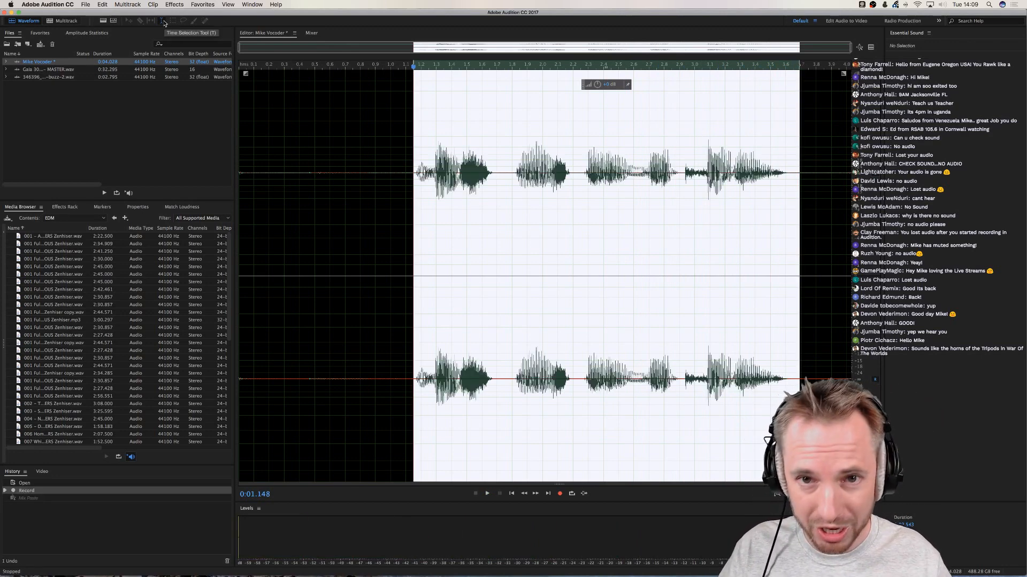
Open the Mastering effect for the selected phrase, set the Loudness Maximizer to 100% and move the effect window off the waveform
{"action": "left_click", "coordinate": [162, 20]}
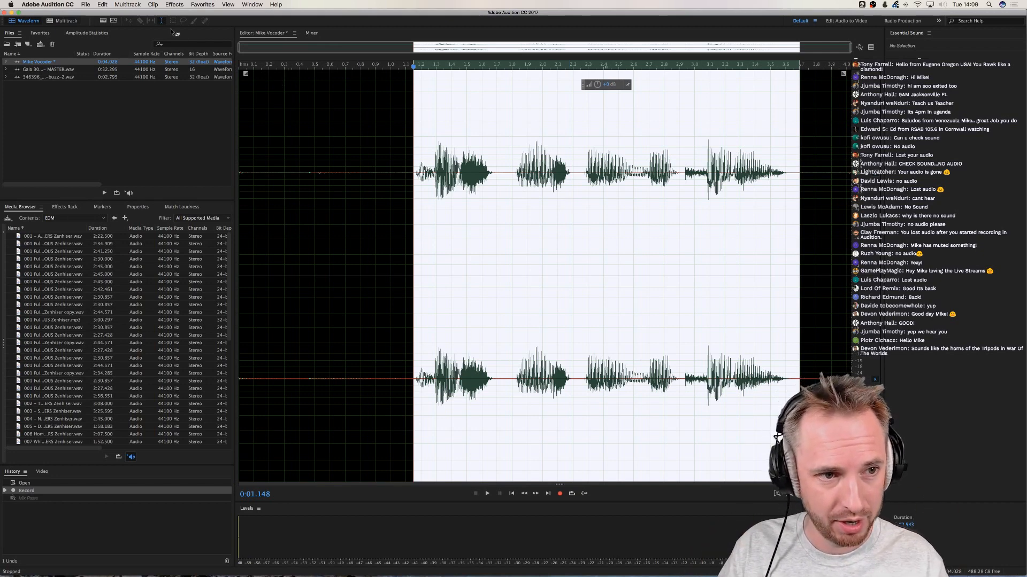
{"action": "left_click", "coordinate": [169, 7]}
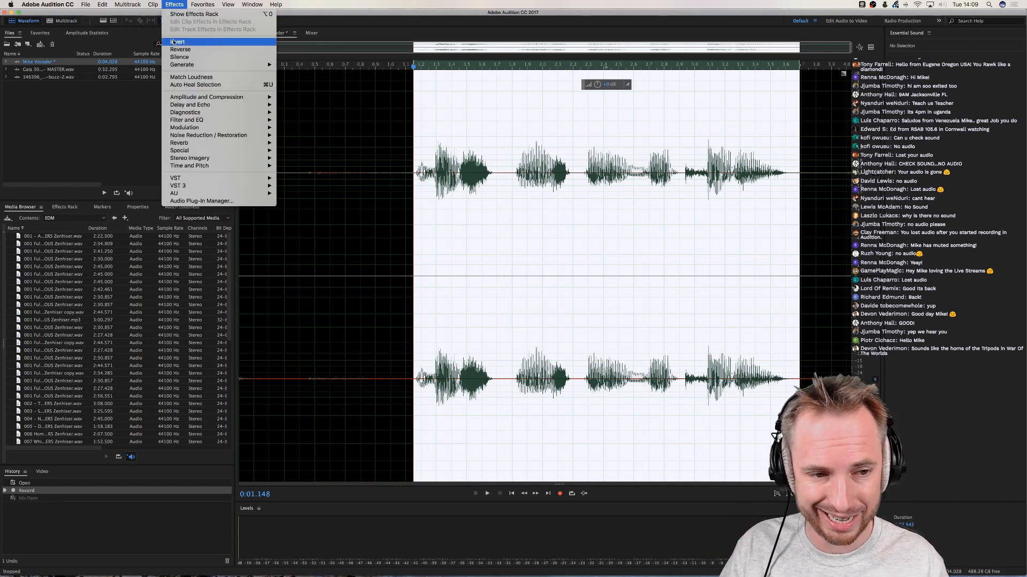
{"action": "mouse_move", "coordinate": [192, 150]}
{"action": "left_click", "coordinate": [310, 173]}
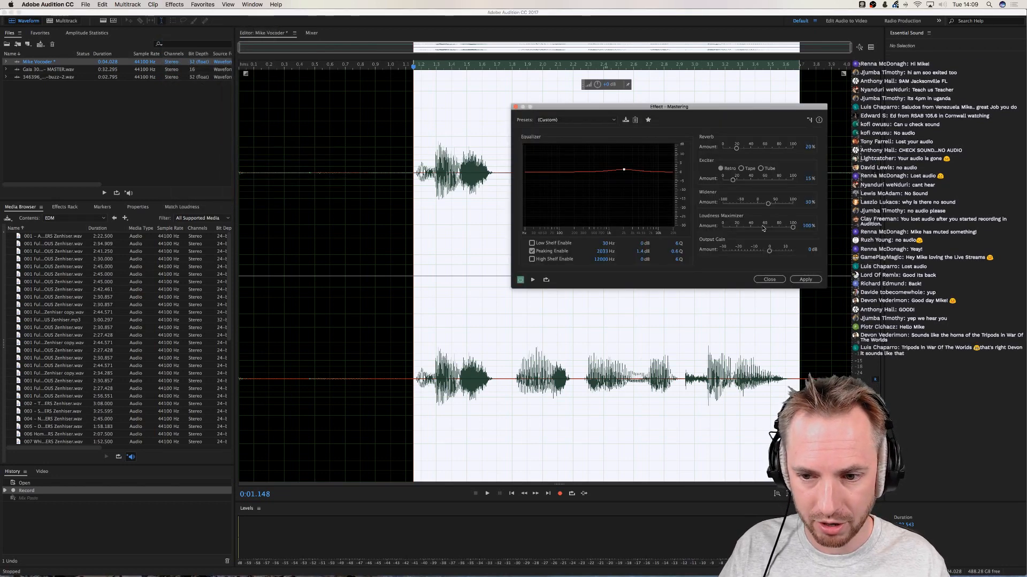
{"action": "left_click_drag", "start_coordinate": [764, 228], "coordinate": [793, 227]}
{"action": "left_click_drag", "start_coordinate": [724, 109], "coordinate": [880, 188]}
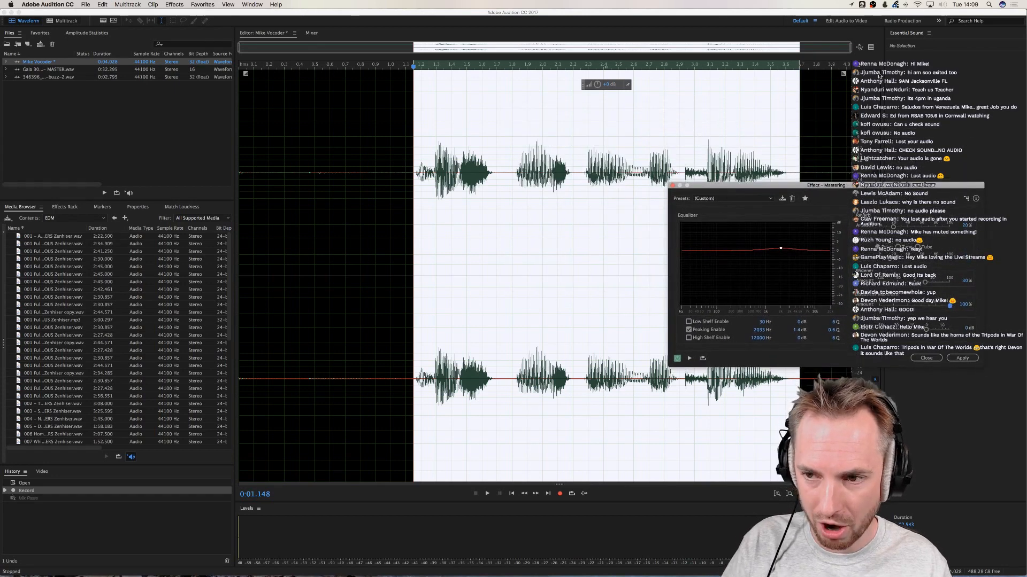
Show the preview editor beneath the waveform and lower the Mastering effect's Loudness Maximizer to 0%
{"action": "left_click", "coordinate": [871, 47]}
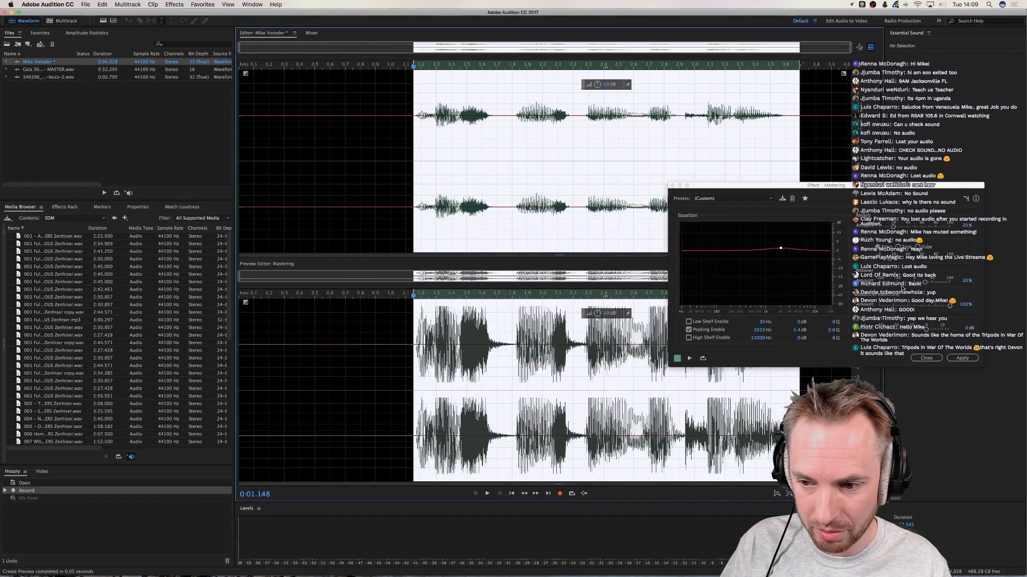
{"action": "left_click_drag", "start_coordinate": [950, 306], "coordinate": [879, 306]}
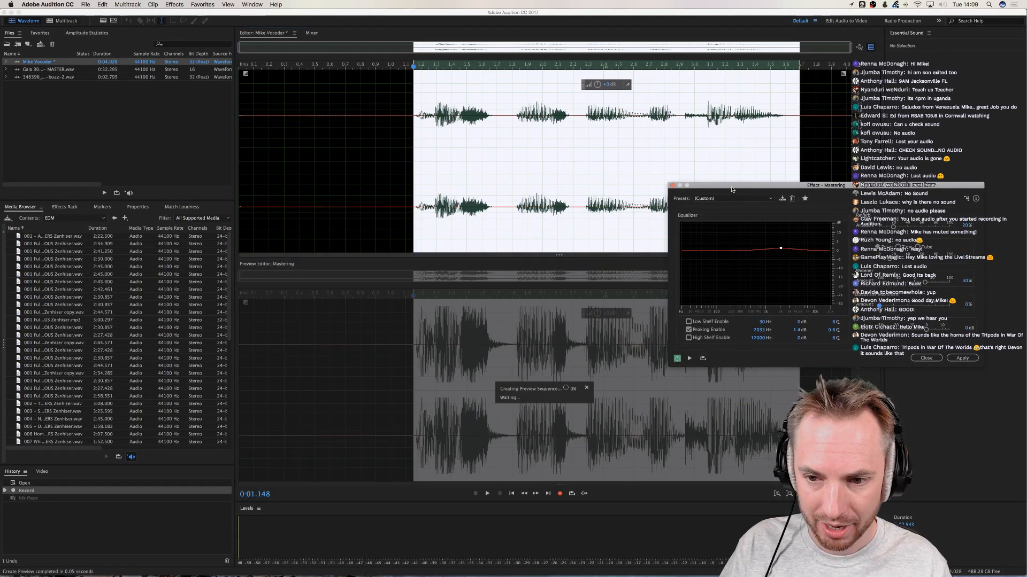
{"action": "left_click_drag", "start_coordinate": [742, 209], "coordinate": [732, 137]}
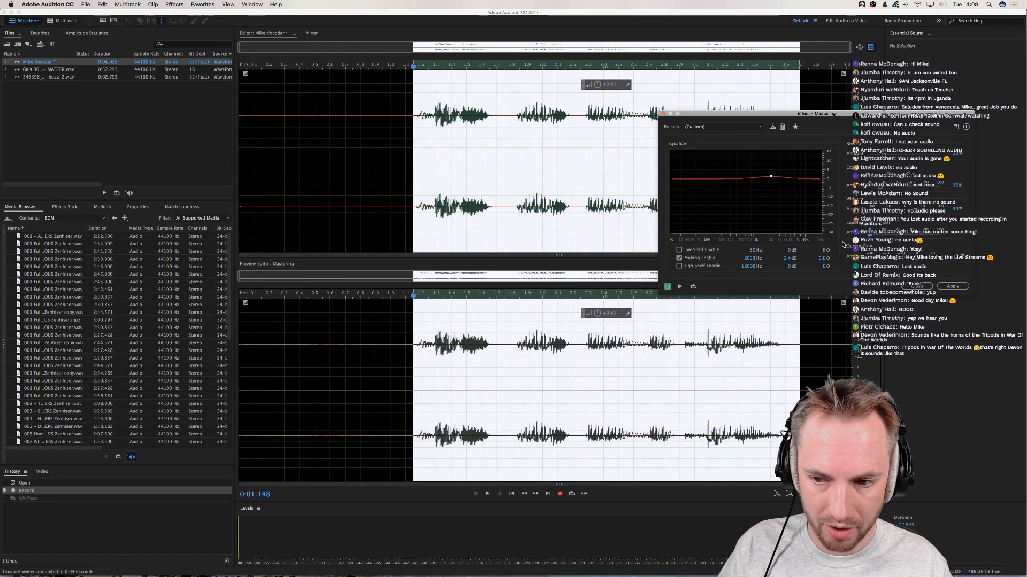
Preview the Mastering effect on the selected phrase and apply it
{"action": "key", "text": "space"}
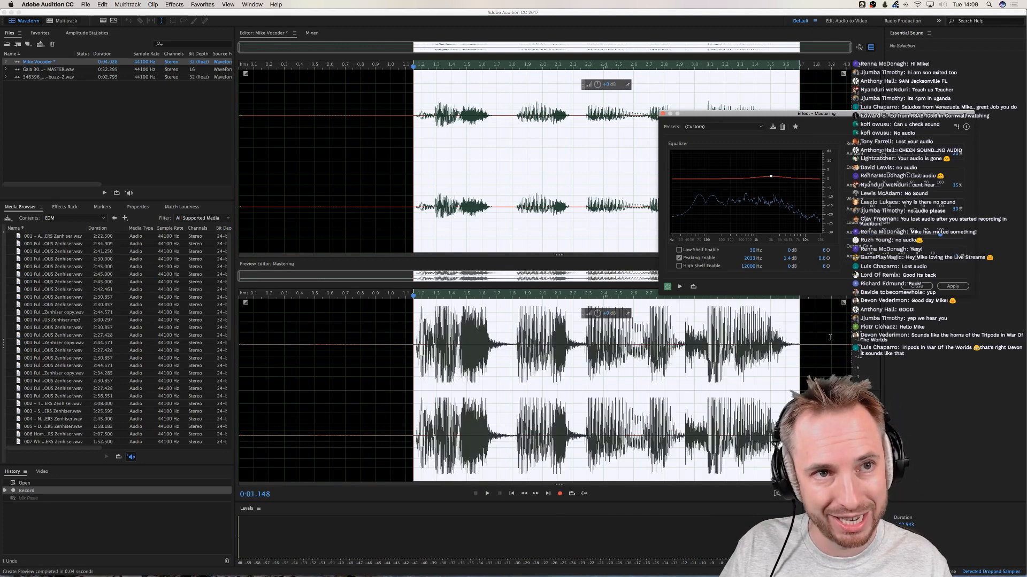
{"action": "key", "text": "space"}
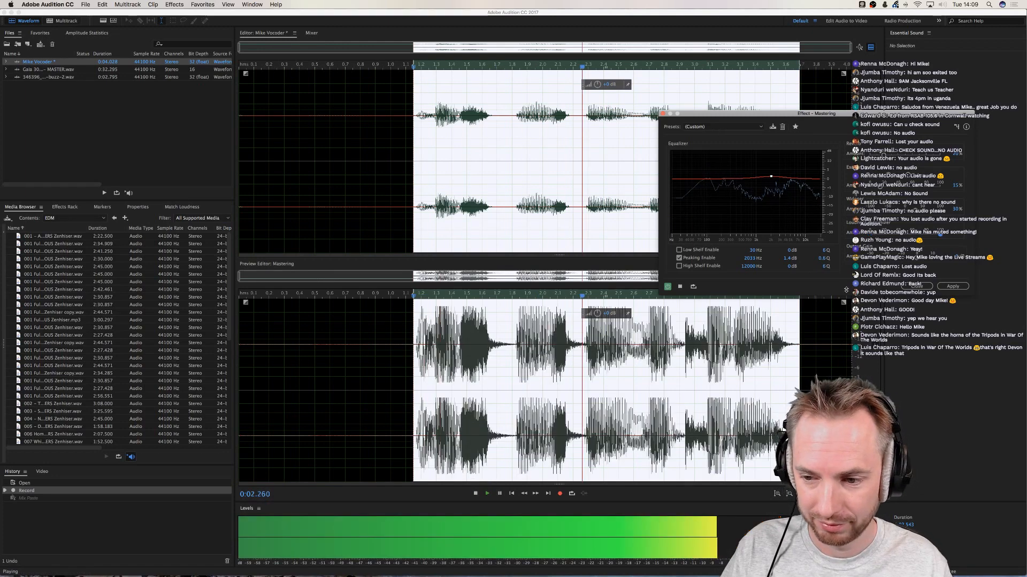
{"action": "key", "text": "space"}
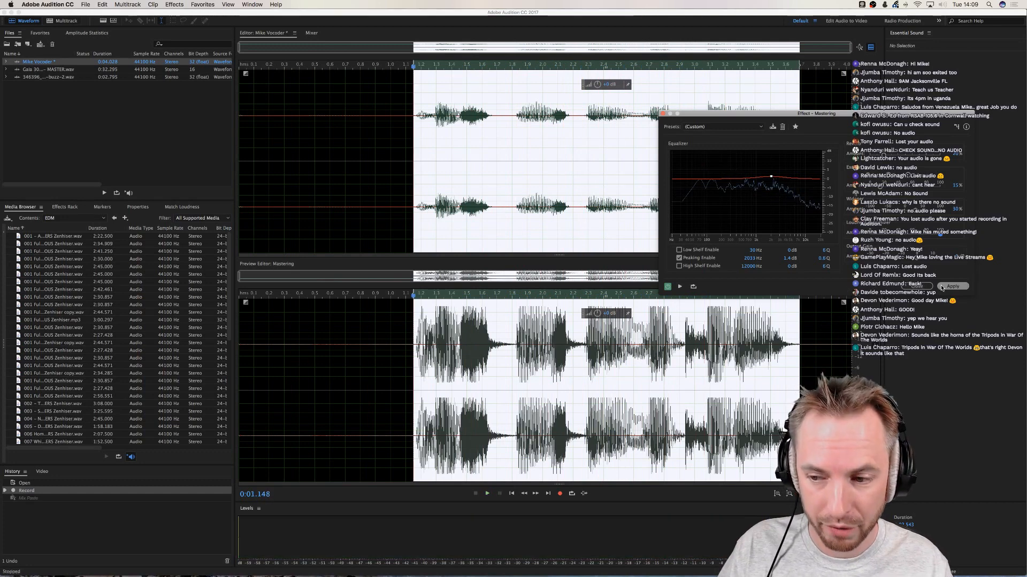
{"action": "left_click", "coordinate": [952, 287]}
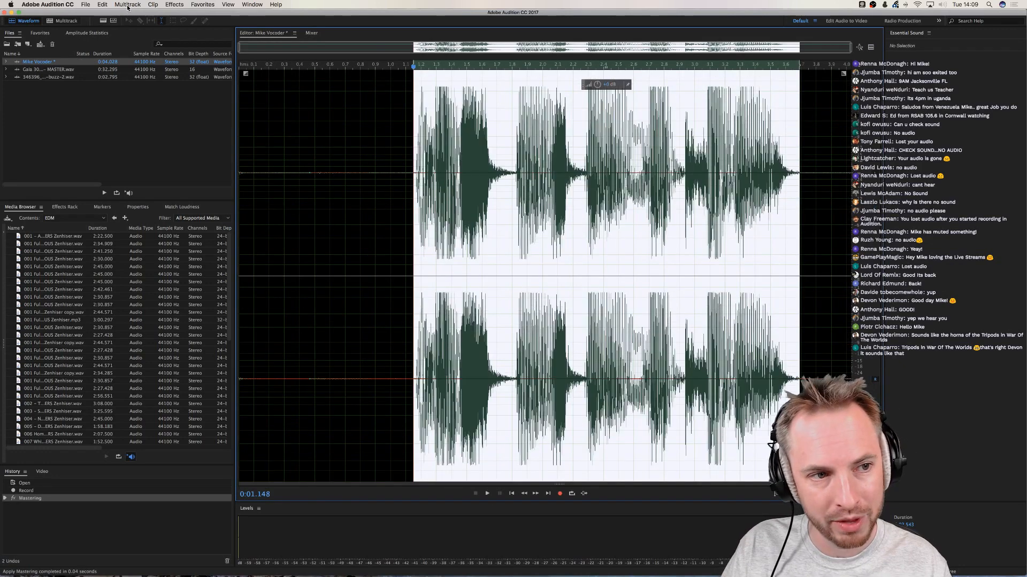
Try Mix Paste on the mastered phrase with the Modulate type and 100% copied audio, play it and undo the paste
{"action": "left_click", "coordinate": [128, 4]}
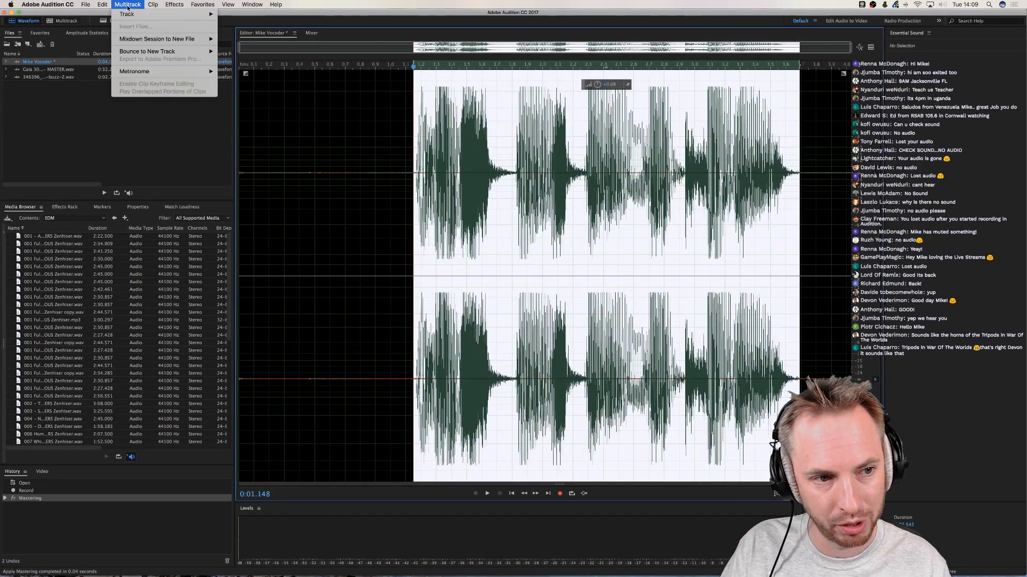
{"action": "mouse_move", "coordinate": [102, 4]}
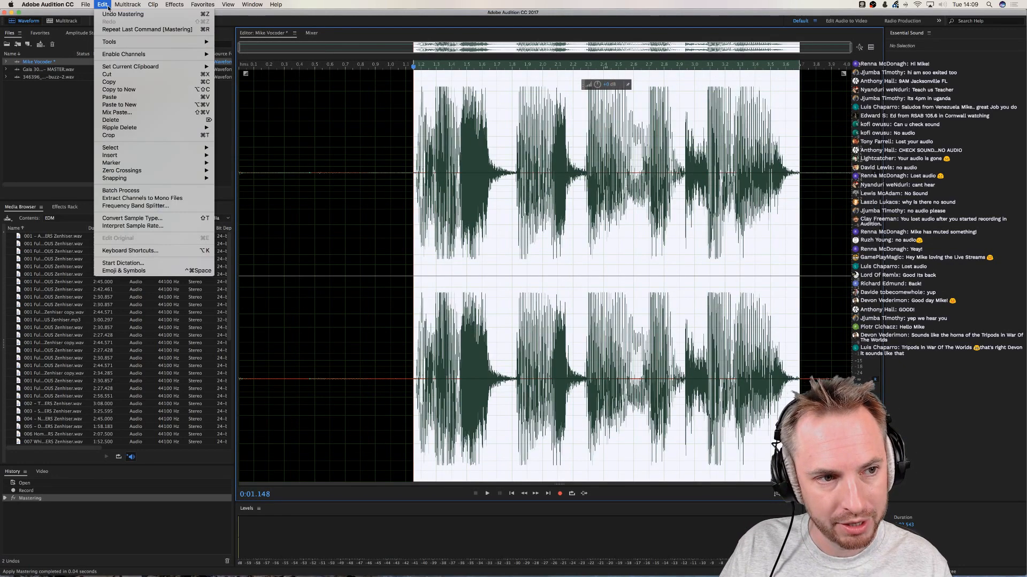
{"action": "left_click", "coordinate": [129, 112]}
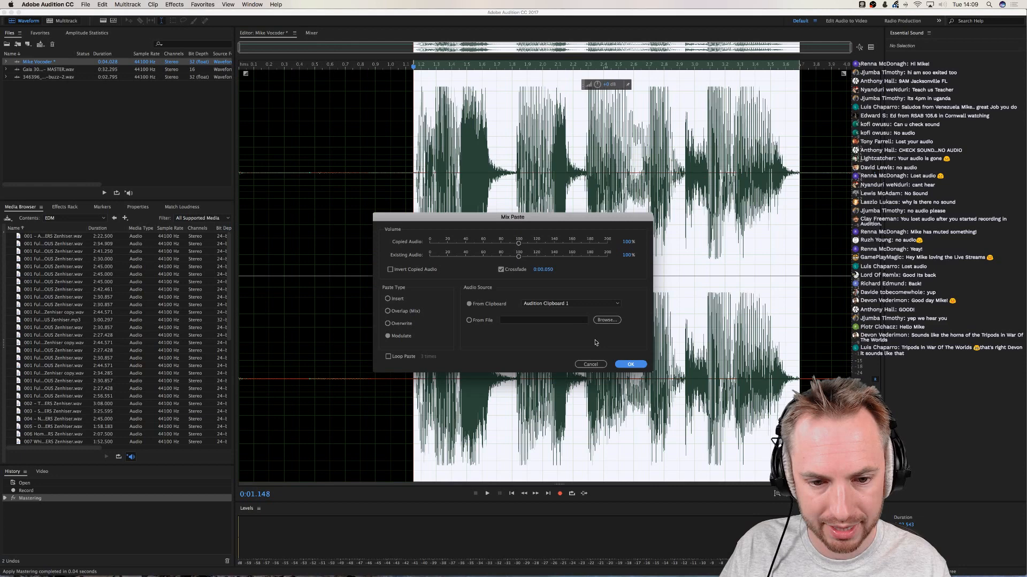
{"action": "left_click", "coordinate": [631, 364]}
{"action": "key", "text": "space"}
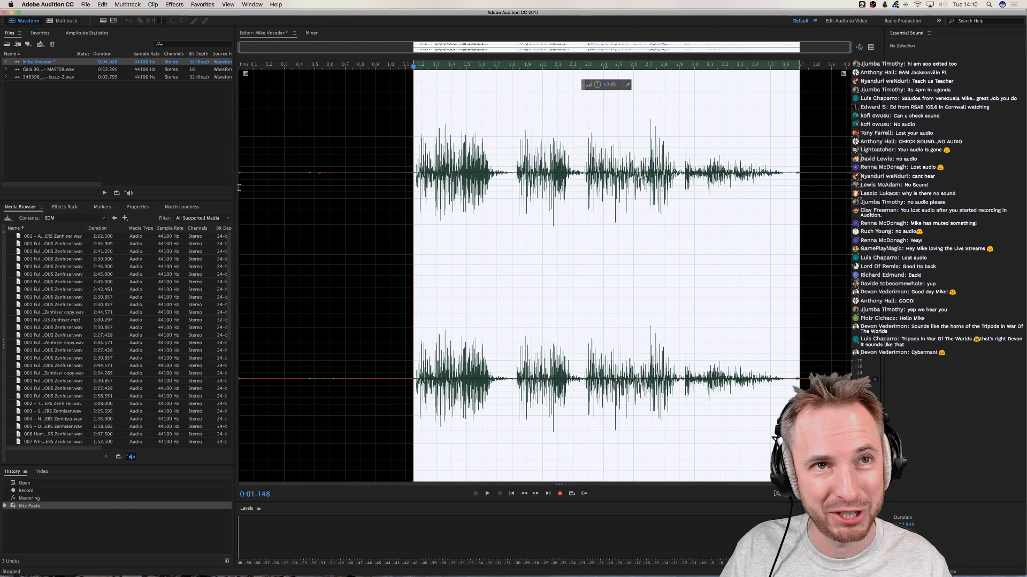
{"action": "key", "text": "super+z"}
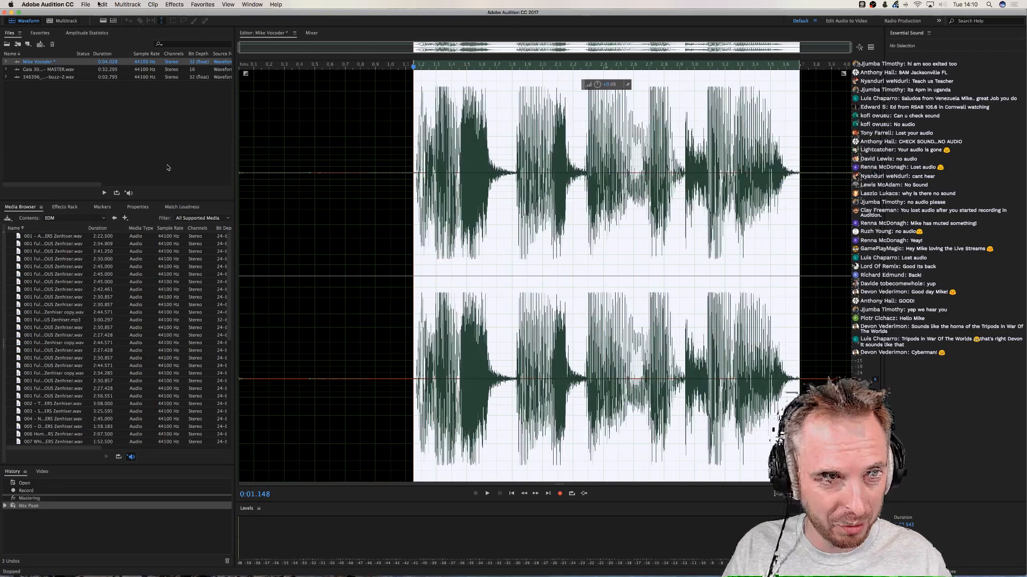
Mix Paste the buzz into the phrase with the Modulate type and copied audio at 71%, and play the result
{"action": "left_click", "coordinate": [102, 4]}
{"action": "left_click", "coordinate": [117, 112]}
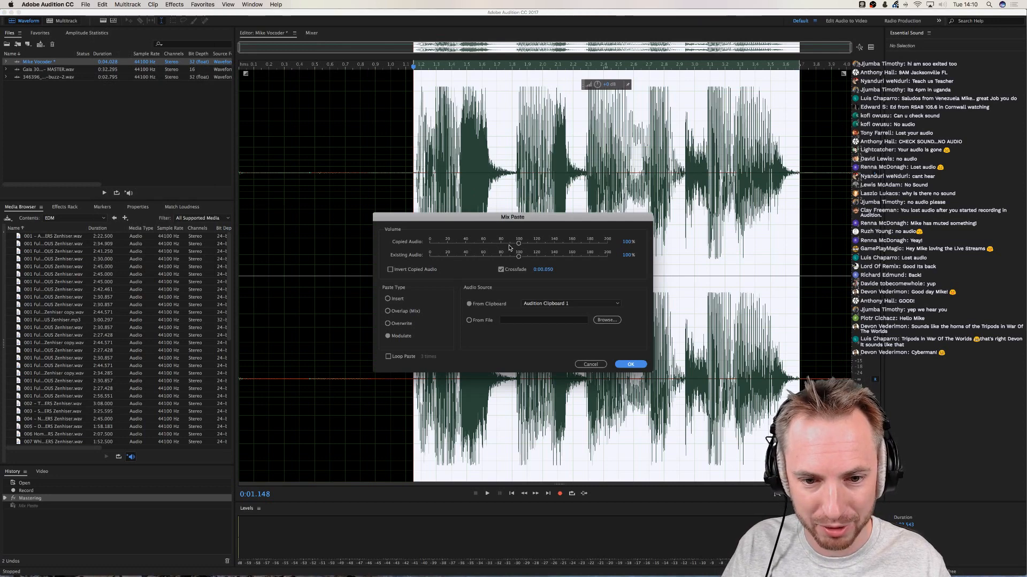
{"action": "left_click_drag", "start_coordinate": [509, 245], "coordinate": [497, 245]}
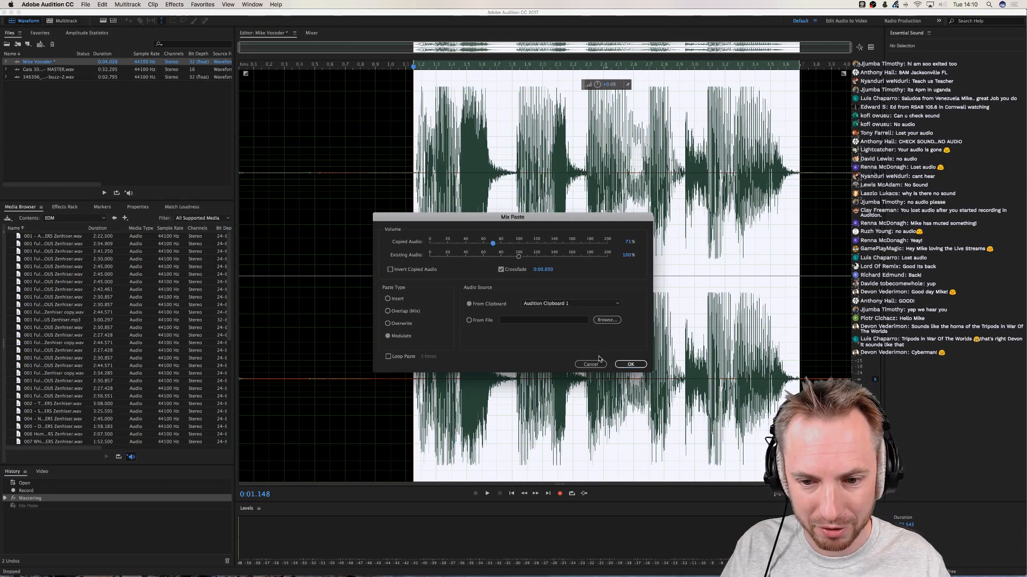
{"action": "left_click", "coordinate": [630, 364]}
{"action": "key", "text": "space"}
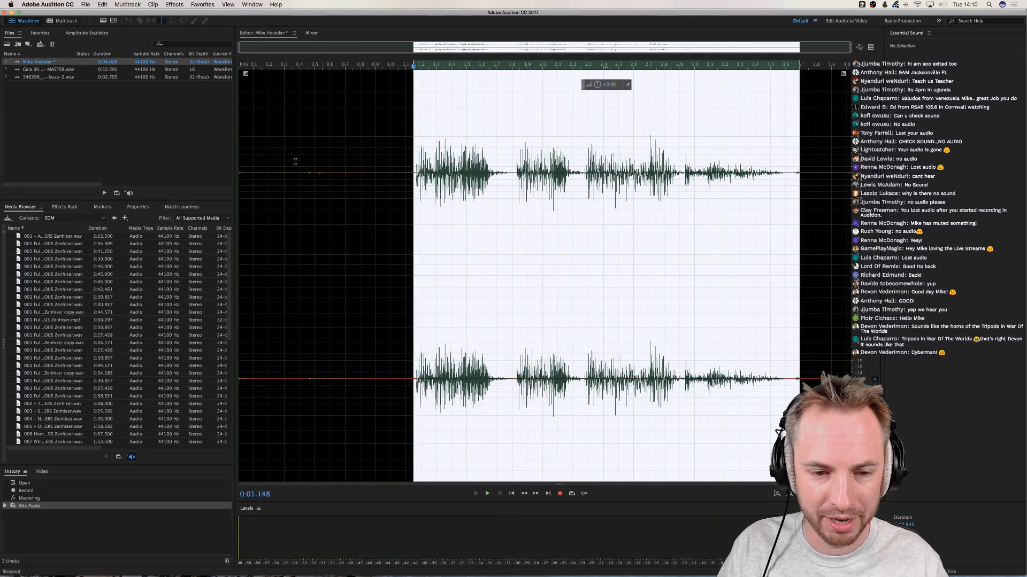
Create a multitrack session from the MRC template, overwriting Untitled Session 1, place the vocoder voice file on the Voice Processed track and play it
{"action": "left_click", "coordinate": [63, 20]}
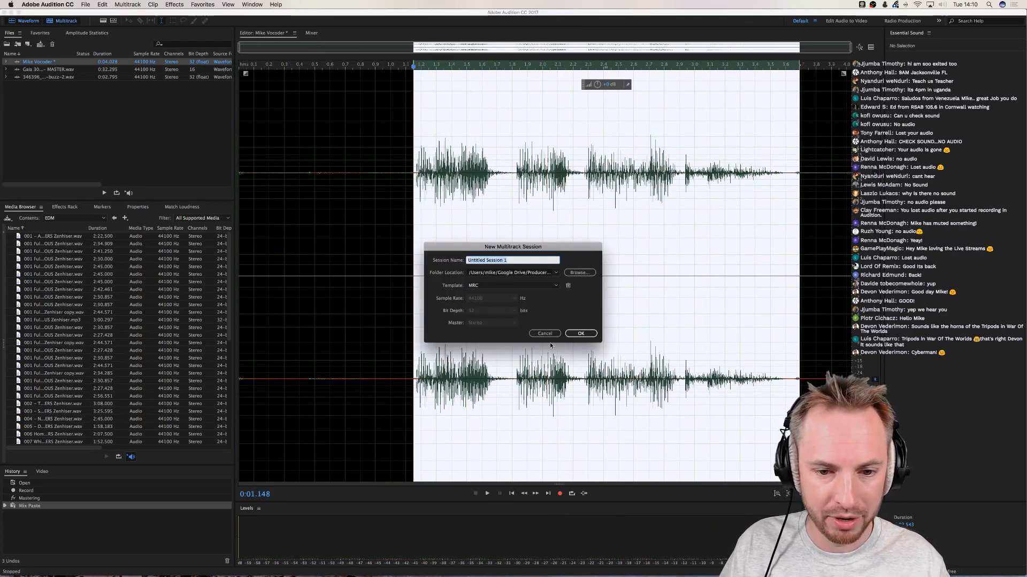
{"action": "left_click", "coordinate": [570, 337]}
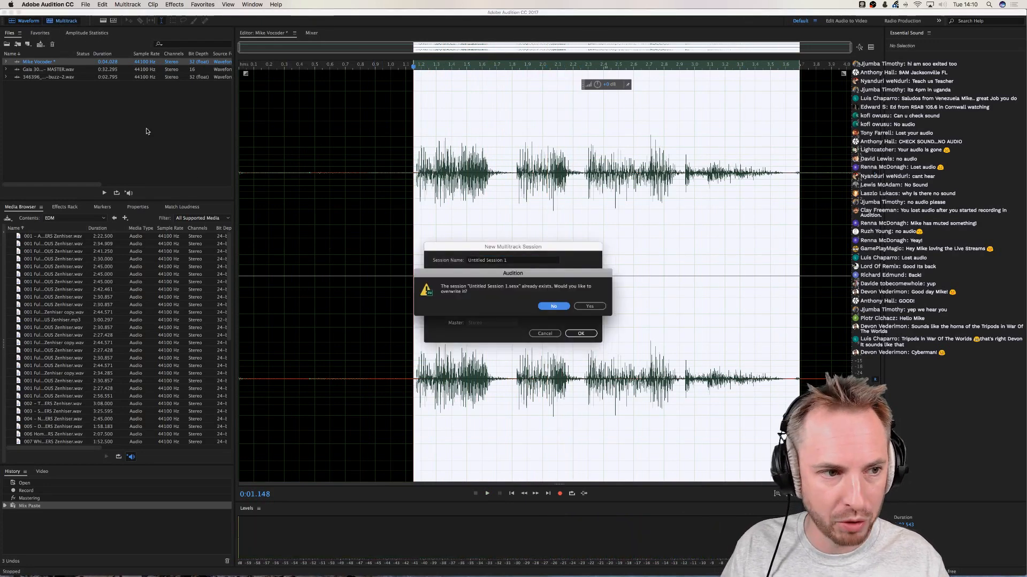
{"action": "left_click", "coordinate": [587, 304]}
{"action": "key", "text": "Return"}
{"action": "left_click_drag", "start_coordinate": [37, 69], "coordinate": [324, 98]}
{"action": "key", "text": "space"}
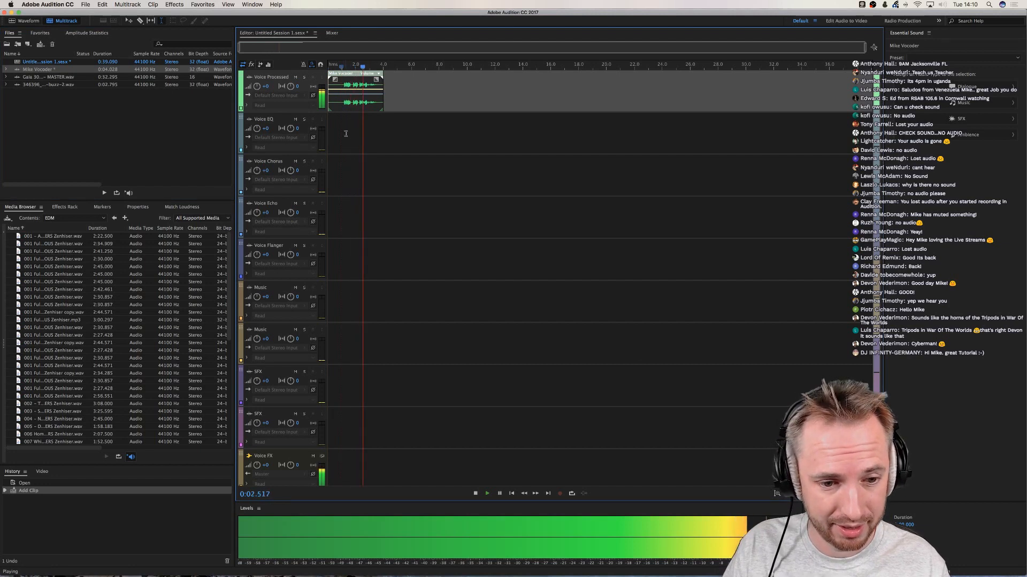
{"action": "key", "text": "space"}
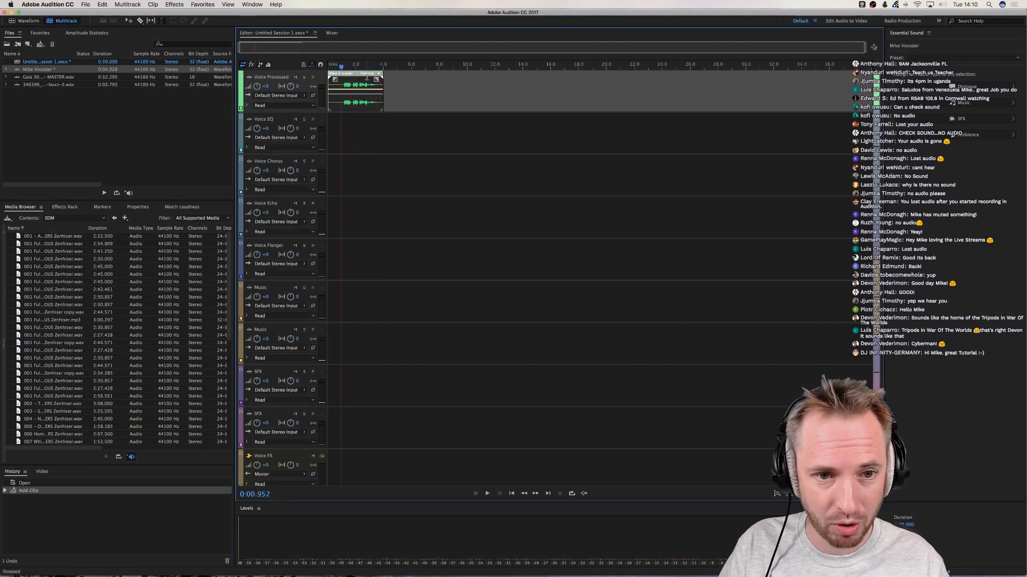
Remove the silence before and after the phrase from the clip on the Voice Processed track
{"action": "scroll", "coordinate": [367, 79], "scroll_direction": "up", "scroll_amount": 5}
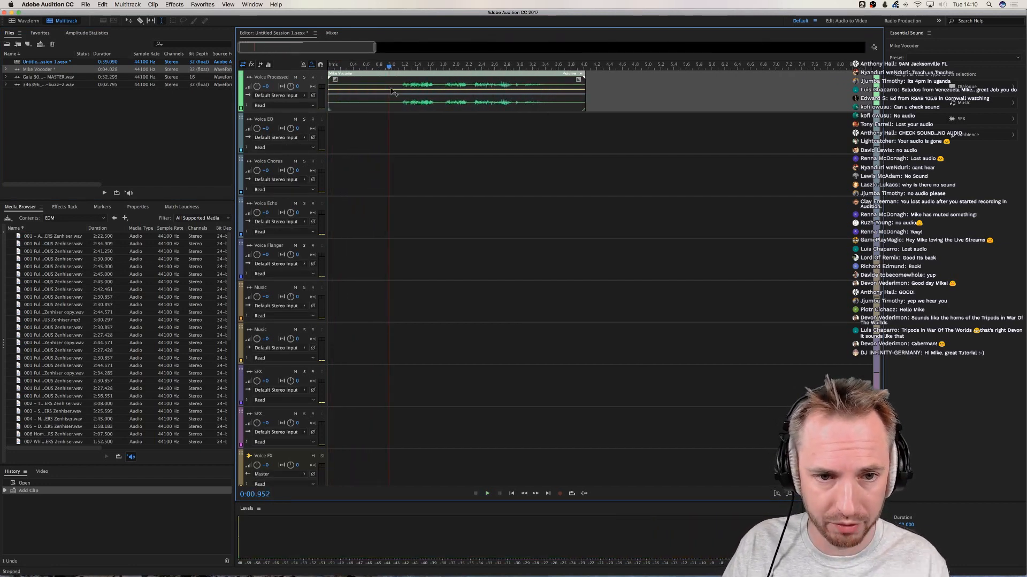
{"action": "left_click_drag", "start_coordinate": [401, 85], "coordinate": [328, 86]}
{"action": "key", "text": "Delete"}
{"action": "left_click", "coordinate": [566, 81]}
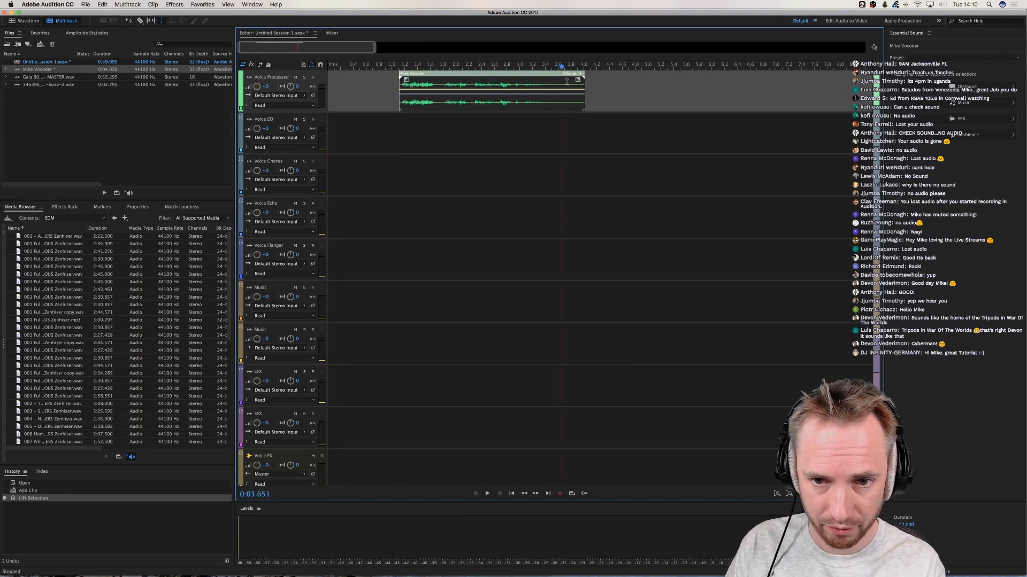
{"action": "left_click_drag", "start_coordinate": [562, 81], "coordinate": [650, 82]}
{"action": "key", "text": "Delete"}
Add a short fade-in and a longer fade-out to the trimmed voice clip and play it
{"action": "left_click", "coordinate": [410, 84]}
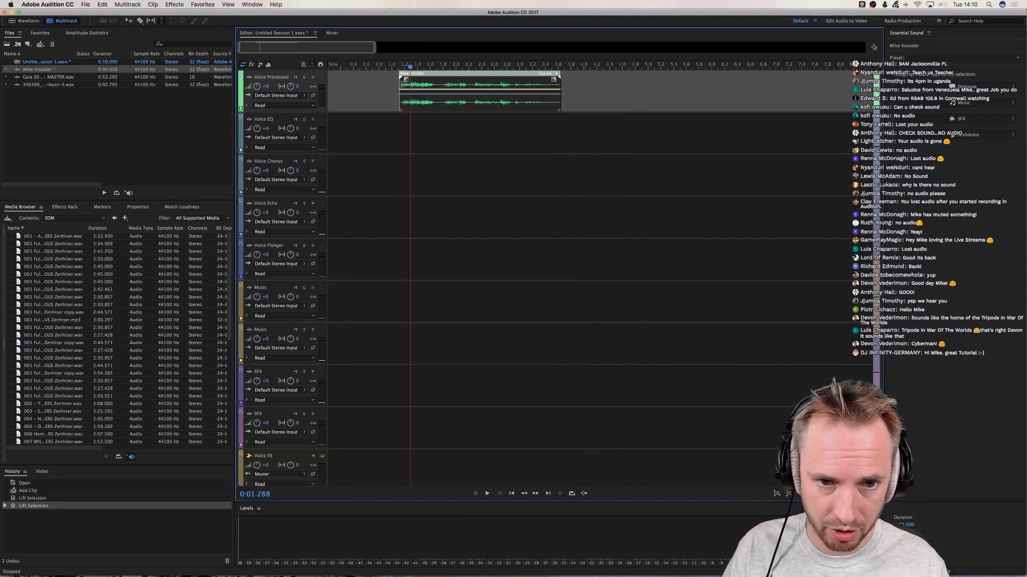
{"action": "left_click_drag", "start_coordinate": [405, 81], "coordinate": [410, 81]}
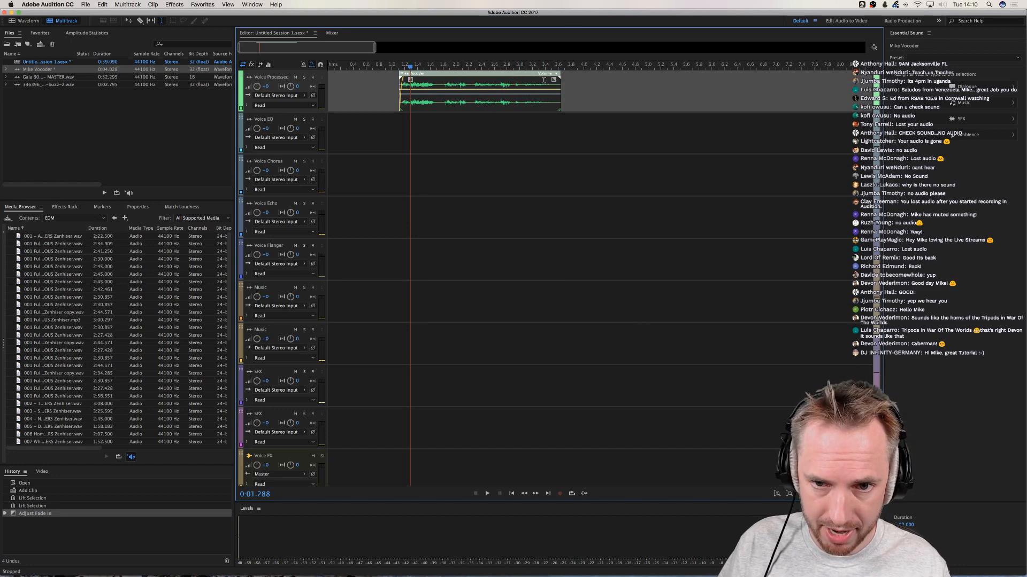
{"action": "left_click_drag", "start_coordinate": [552, 80], "coordinate": [540, 80]}
{"action": "left_click", "coordinate": [368, 119]}
{"action": "key", "text": "space"}
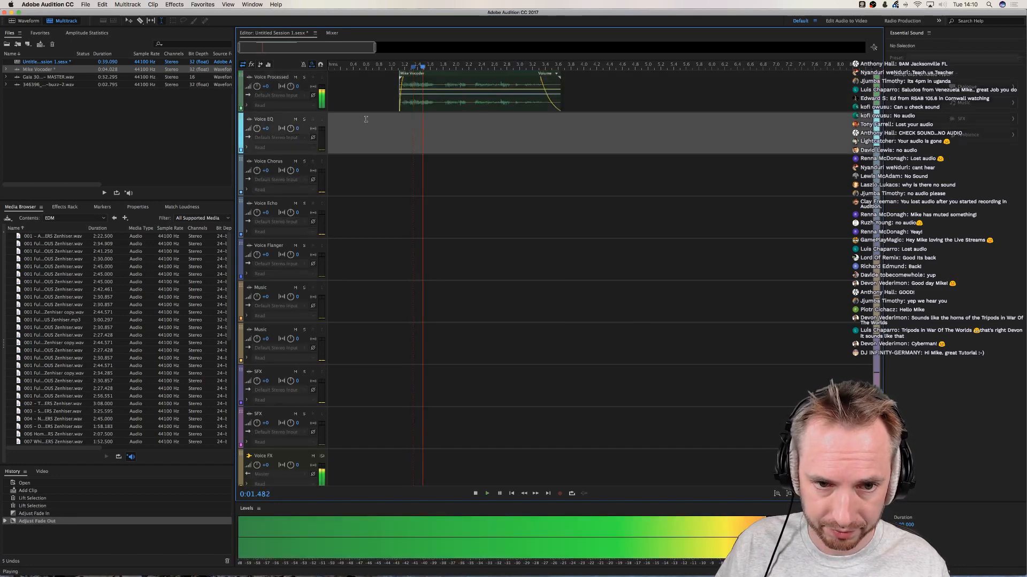
{"action": "key", "text": "space"}
Copy the first bit of the voice clip, paste it at about 0.9 s and 0.69 s for a stutter, and play it
{"action": "left_click_drag", "start_coordinate": [412, 99], "coordinate": [402, 99]}
{"action": "left_click", "coordinate": [385, 99]}
{"action": "key", "text": "super+v"}
{"action": "left_click", "coordinate": [379, 100]}
{"action": "left_click", "coordinate": [372, 101]}
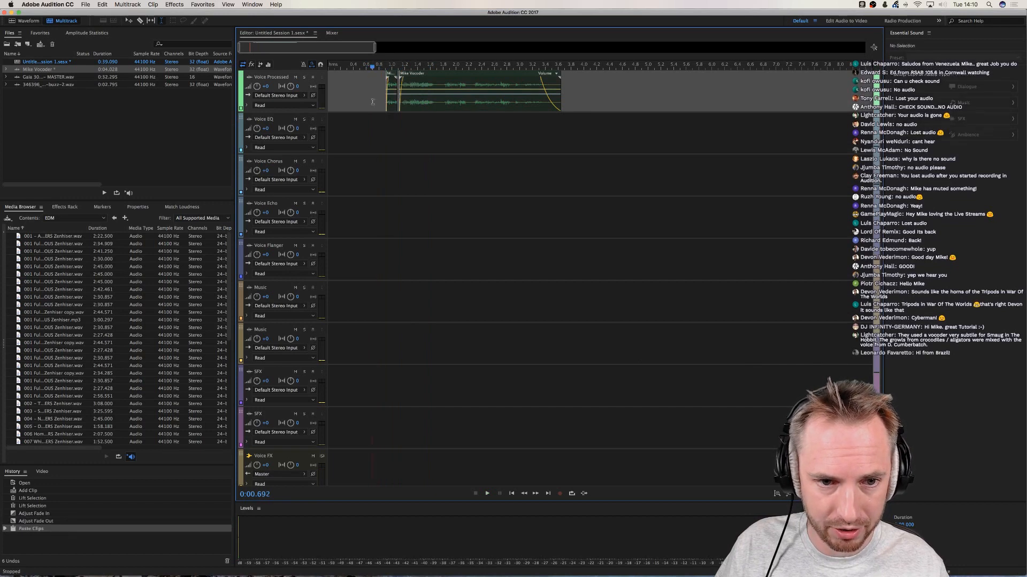
{"action": "key", "text": "super+v"}
{"action": "key", "text": "space"}
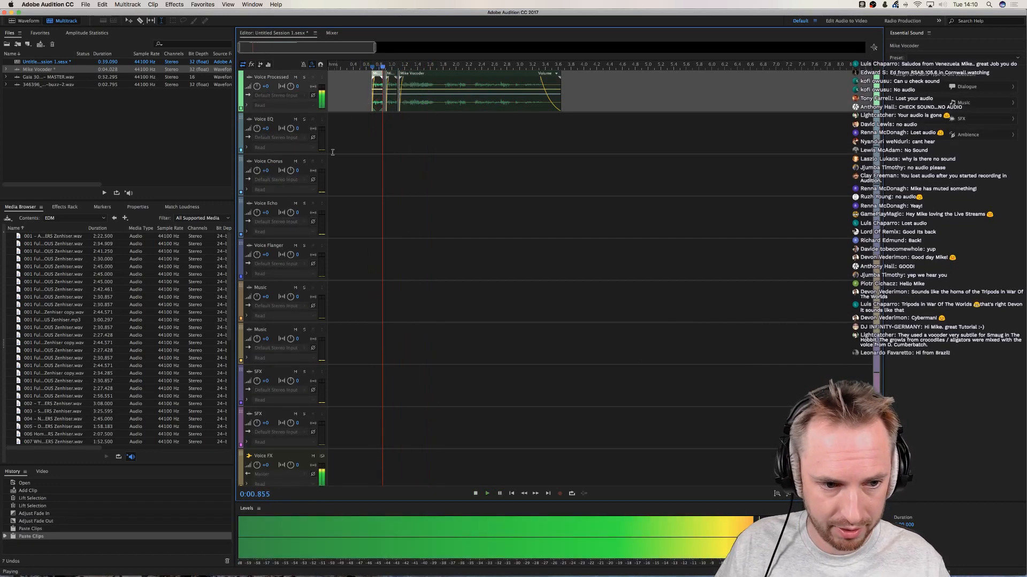
Open the Studio Reverb on the Voice FX track, set its Wet level to 44.1% and play the session
{"action": "left_click", "coordinate": [352, 465]}
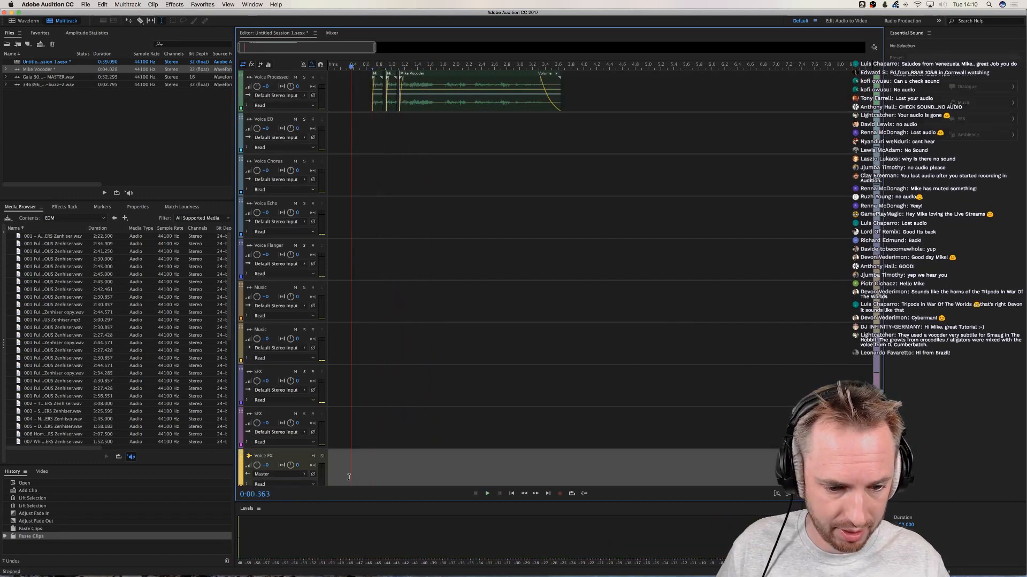
{"action": "left_click", "coordinate": [56, 207]}
{"action": "double_click", "coordinate": [16, 256]}
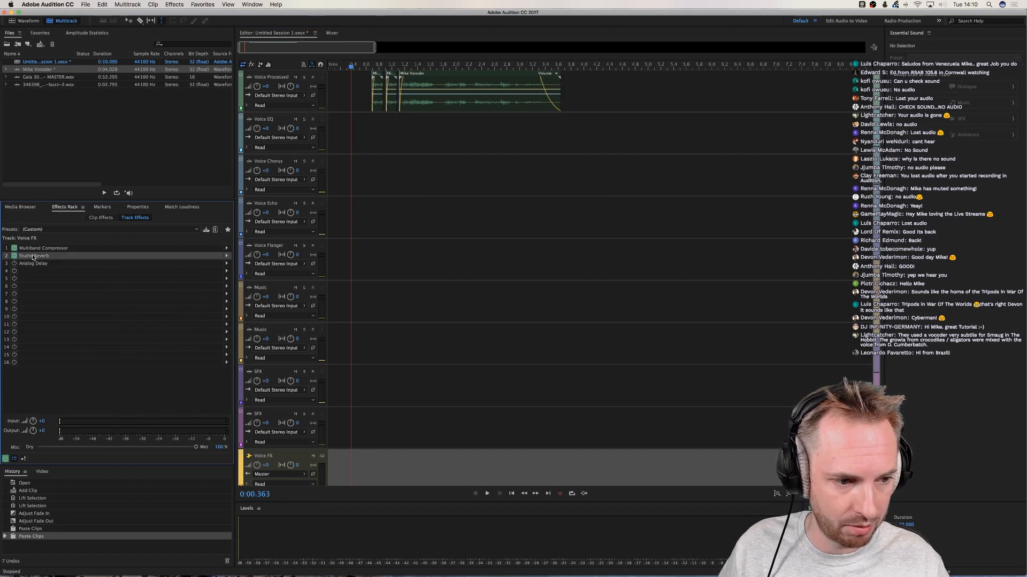
{"action": "left_click", "coordinate": [515, 359]}
{"action": "key", "text": "space"}
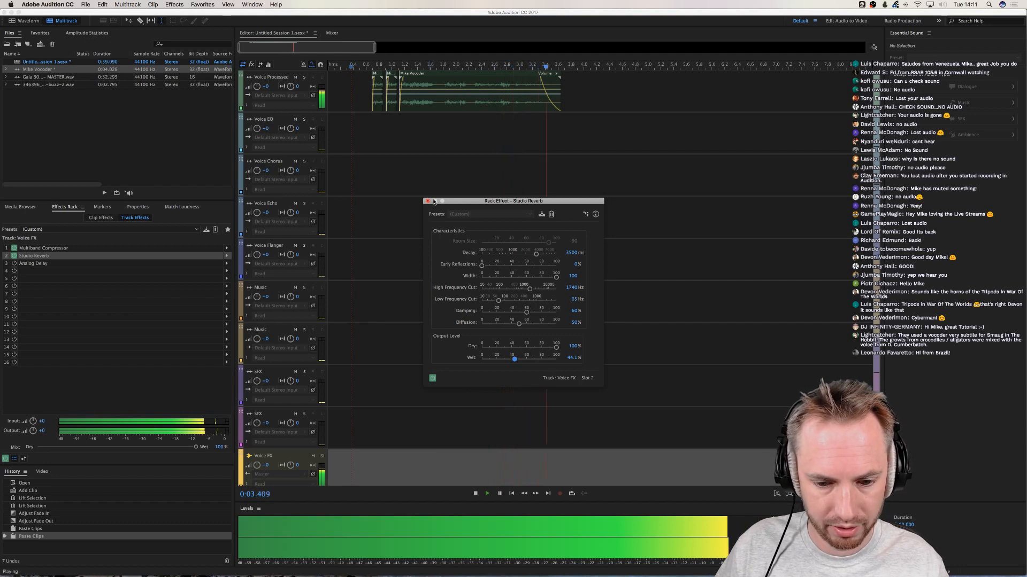
{"action": "key", "text": "space"}
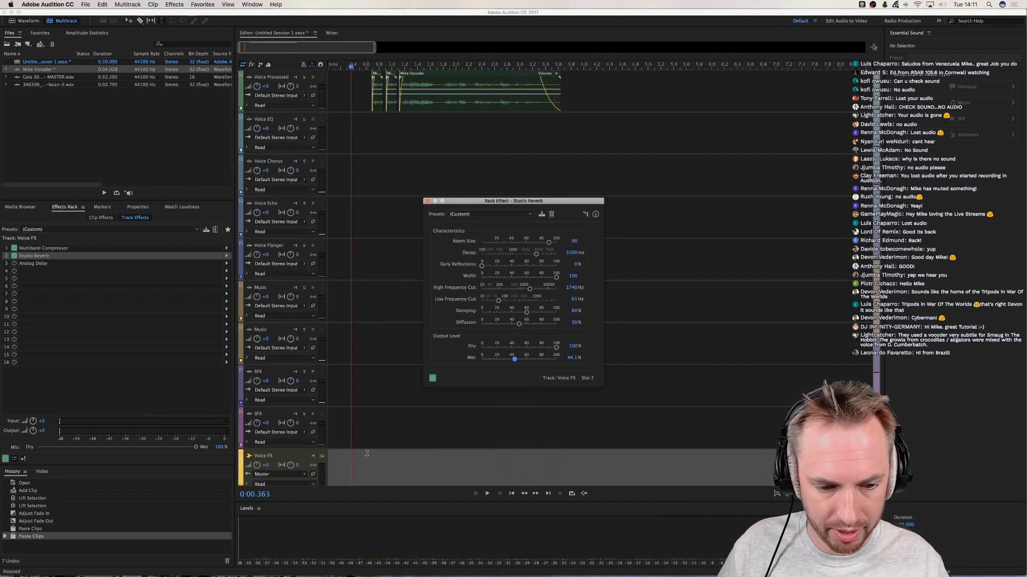
Lower the Master track volume to about -7.8 dB, play the mix, close the Studio Reverb window and return the playhead to the start
{"action": "scroll", "coordinate": [265, 460], "scroll_direction": "down", "scroll_amount": 2}
{"action": "left_click_drag", "start_coordinate": [257, 461], "coordinate": [257, 464]}
{"action": "key", "text": "space"}
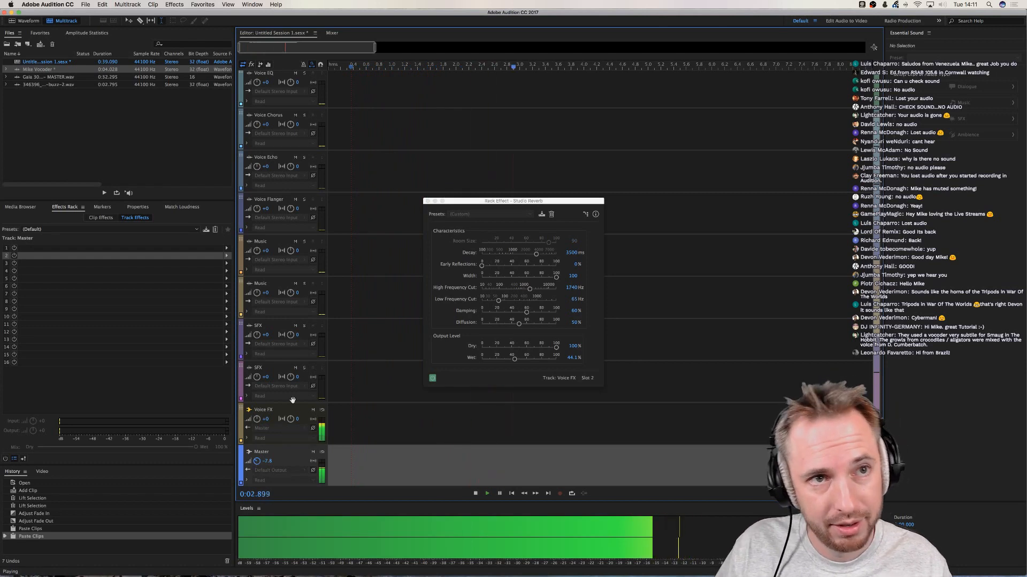
{"action": "key", "text": "space"}
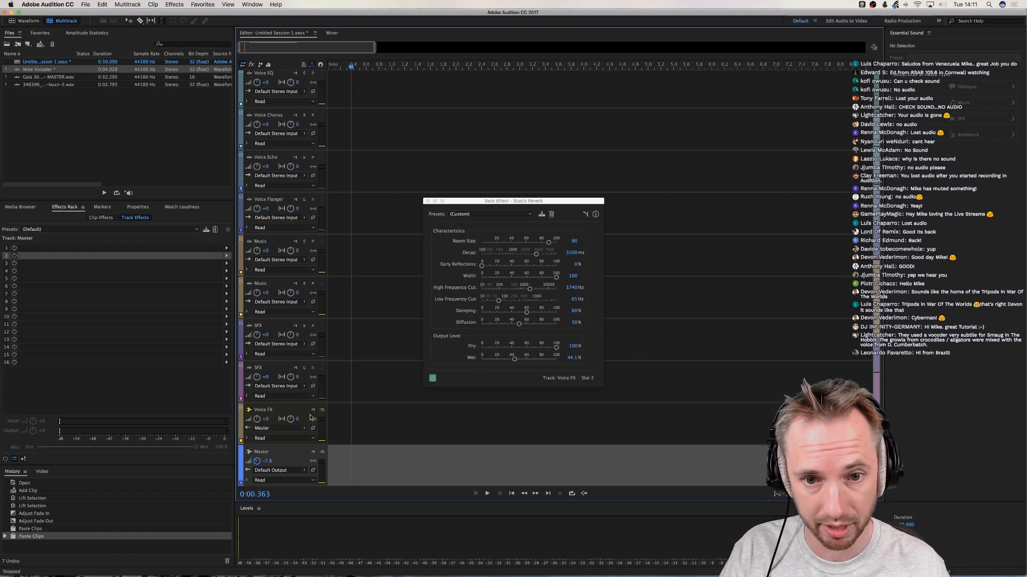
{"action": "left_click", "coordinate": [428, 201]}
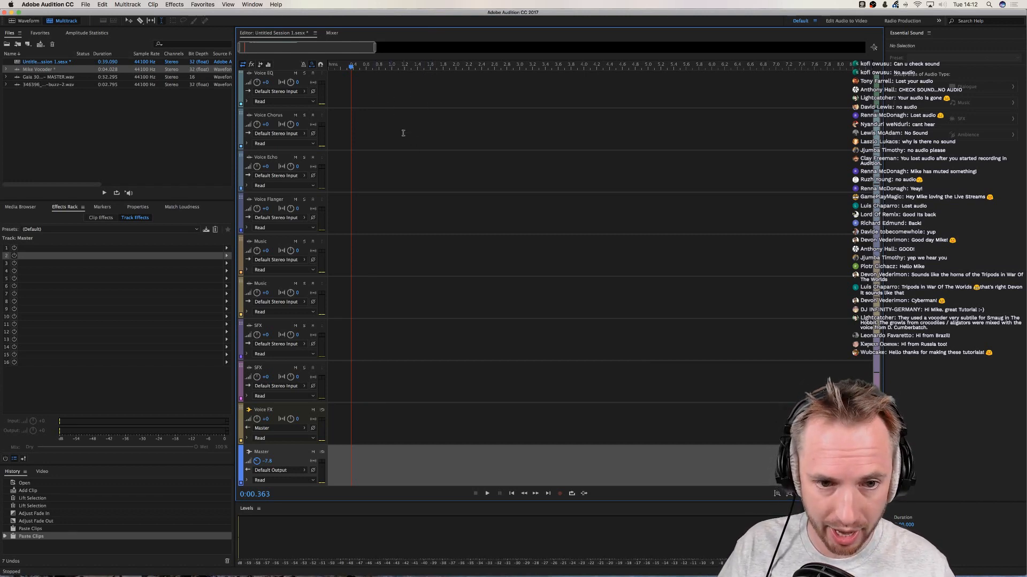
{"action": "left_click_drag", "start_coordinate": [351, 67], "coordinate": [320, 68]}
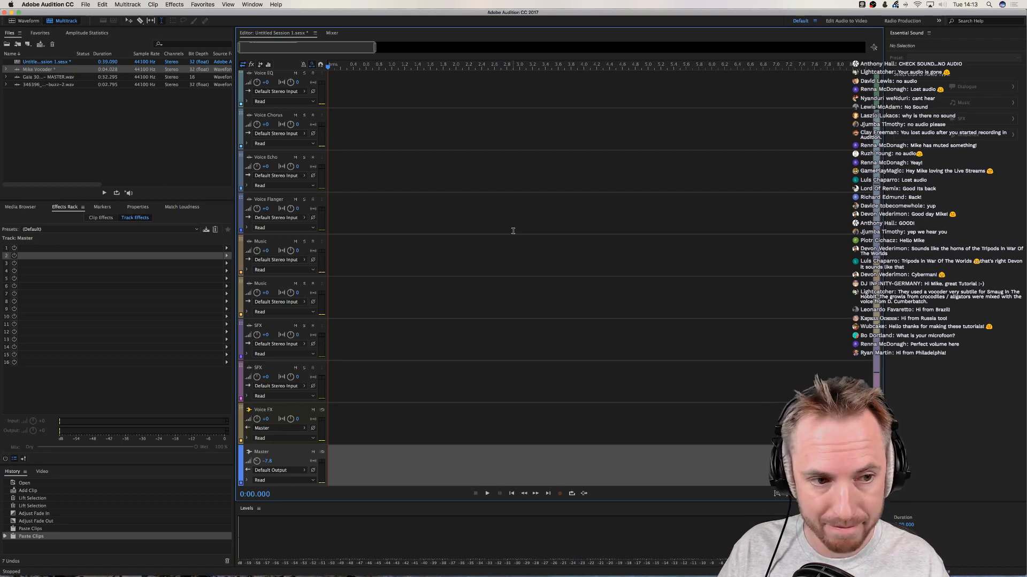
Open the vocoder voice file in the waveform editor, undo its Mix Paste and clear the selection
{"action": "double_click", "coordinate": [47, 69]}
{"action": "key", "text": "super+z"}
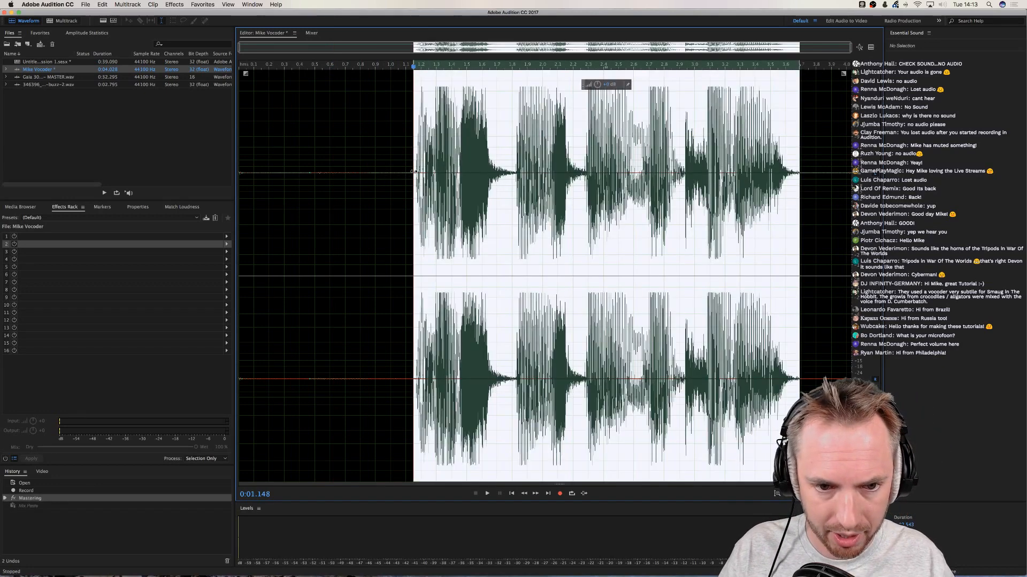
{"action": "left_click", "coordinate": [409, 163]}
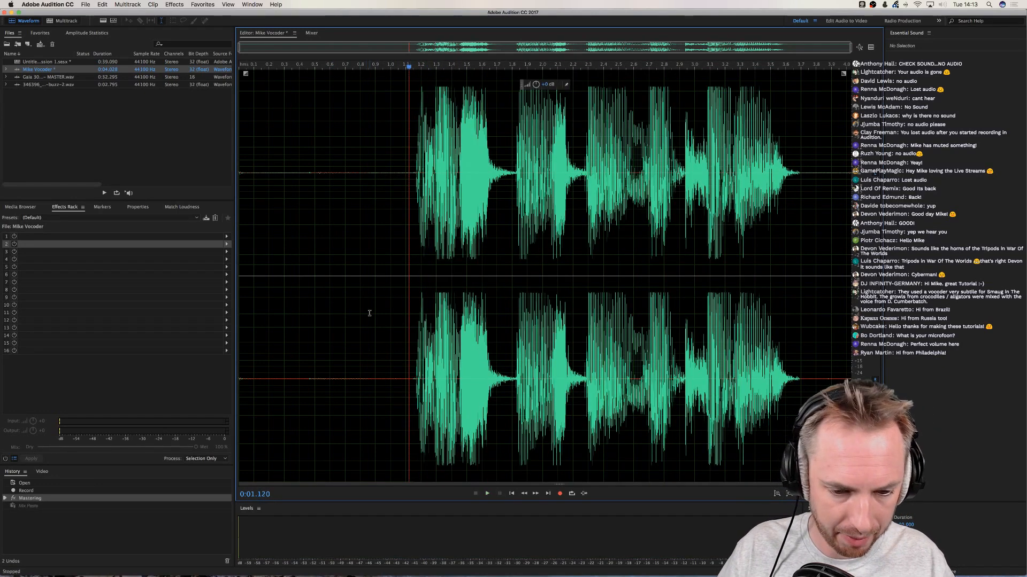
Switch to Chrome and search Freesound for "synth"
{"action": "left_click", "coordinate": [291, 560]}
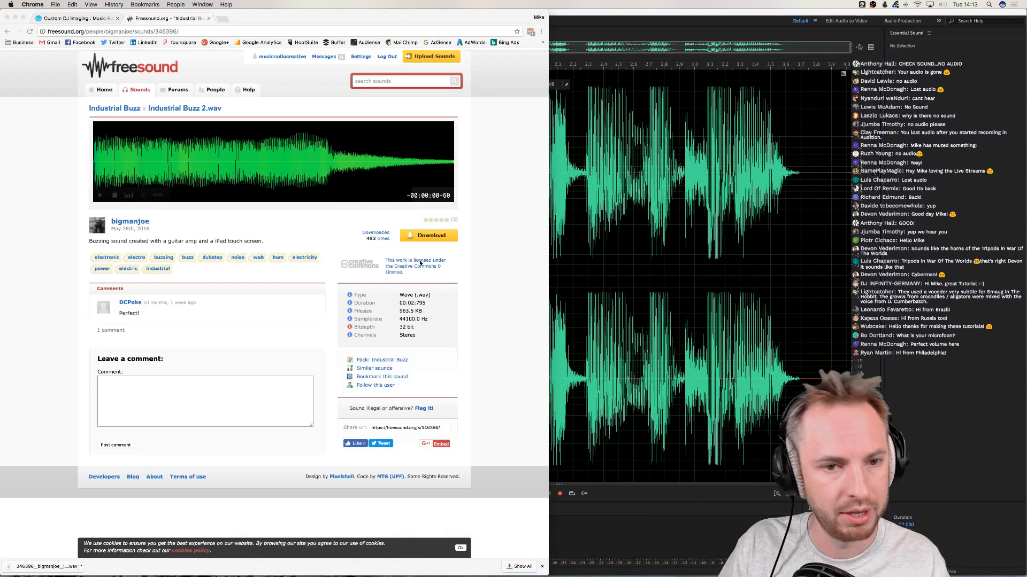
{"action": "left_click", "coordinate": [374, 81]}
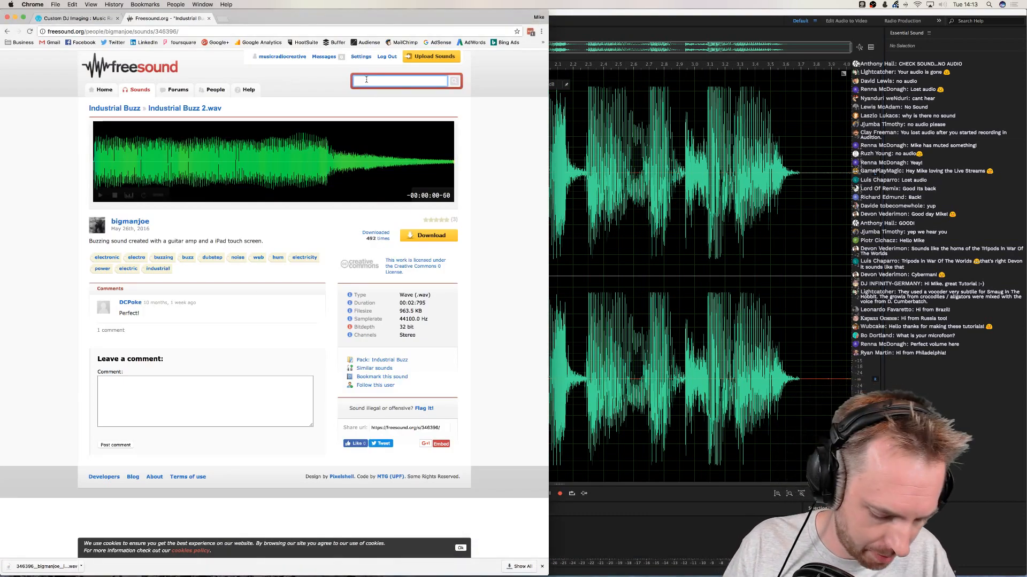
{"action": "type", "text": "synth"}
{"action": "key", "text": "Return"}
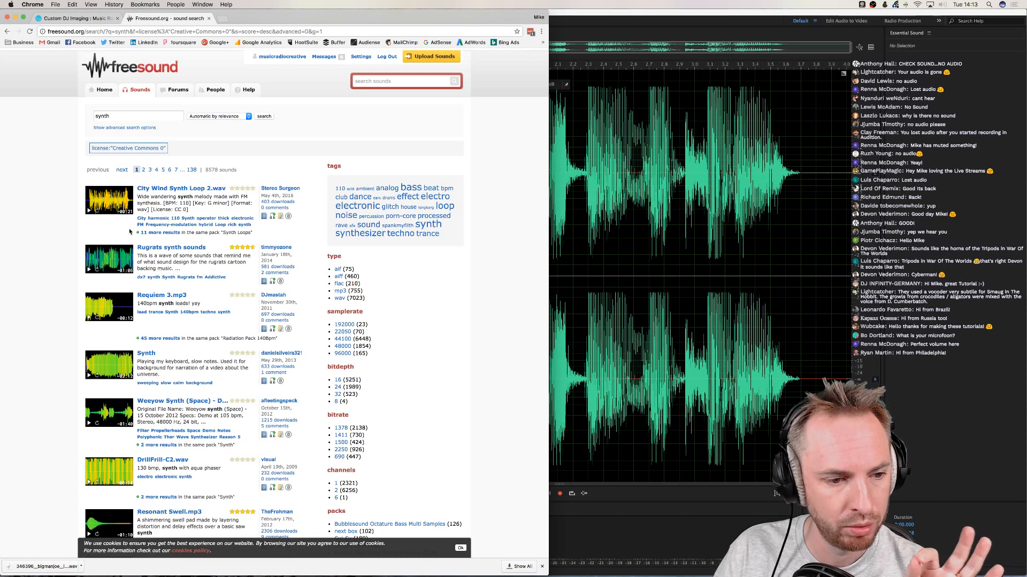
Preview the "Synth" and "Resonant Swell.mp3" sounds in the search results and stop playback
{"action": "left_click", "coordinate": [90, 377]}
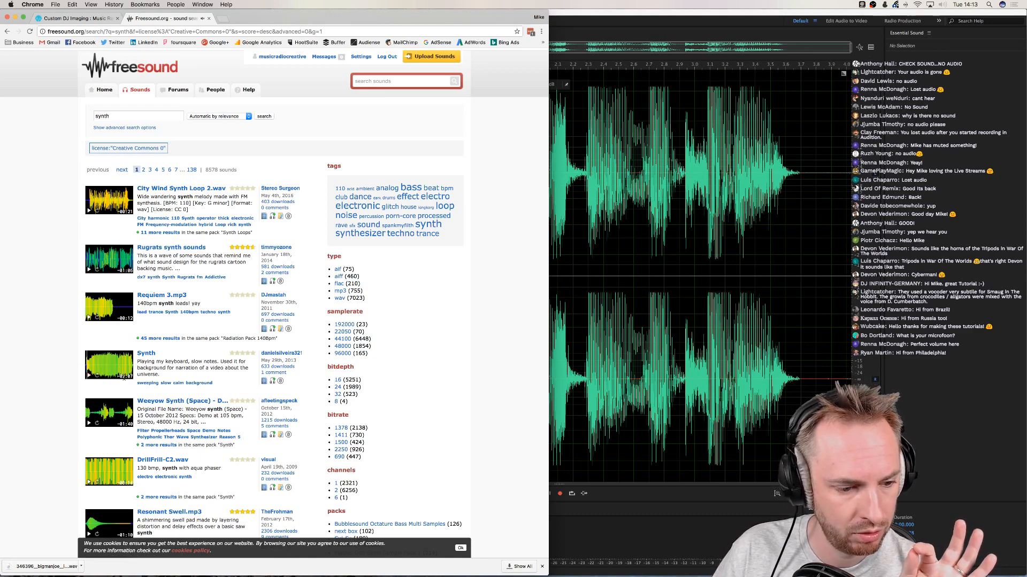
{"action": "scroll", "coordinate": [118, 302], "scroll_direction": "down", "scroll_amount": 5}
{"action": "scroll", "coordinate": [107, 294], "scroll_direction": "down", "scroll_amount": 4}
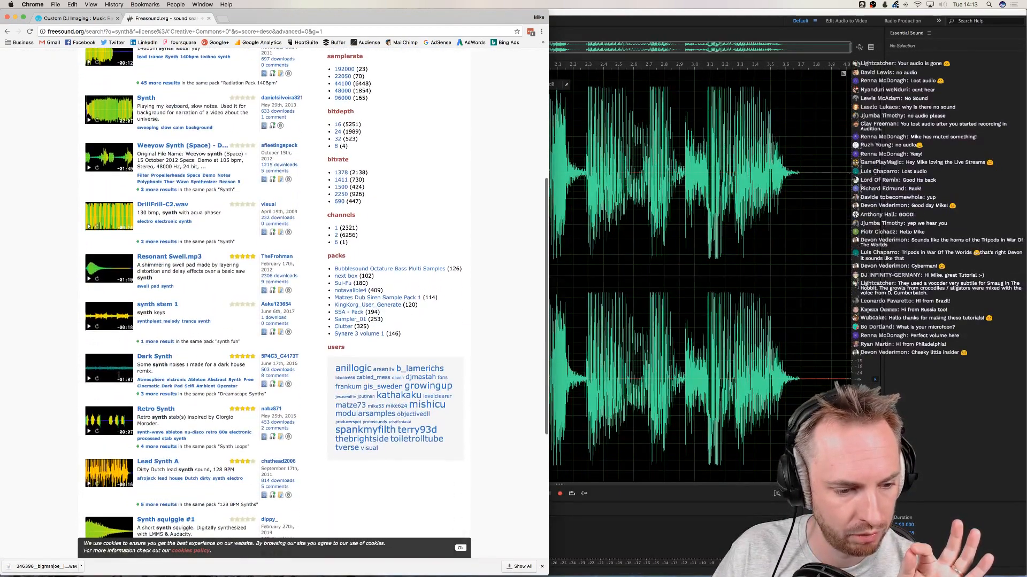
{"action": "left_click", "coordinate": [90, 282]}
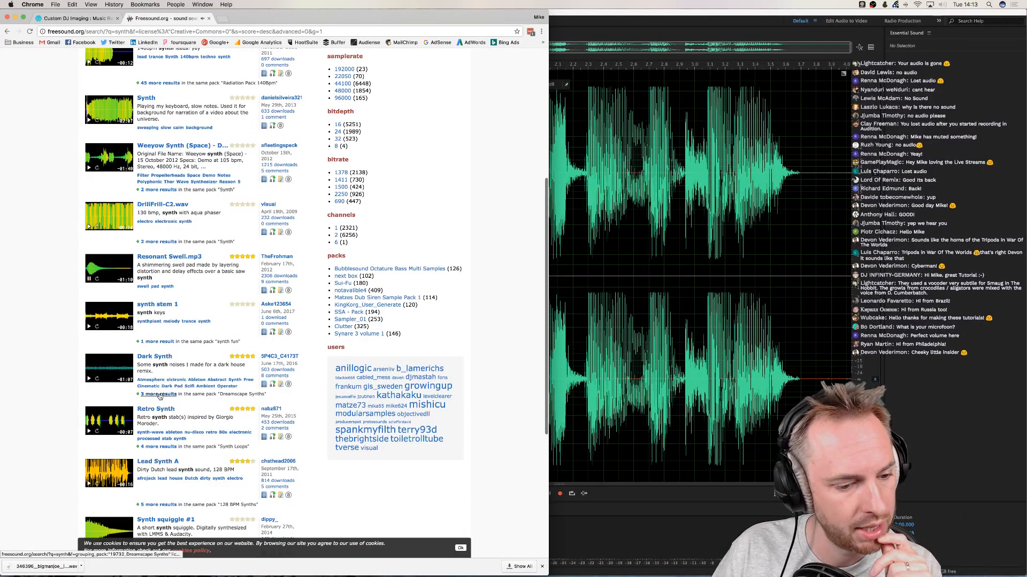
{"action": "scroll", "coordinate": [117, 107], "scroll_direction": "down", "scroll_amount": 4}
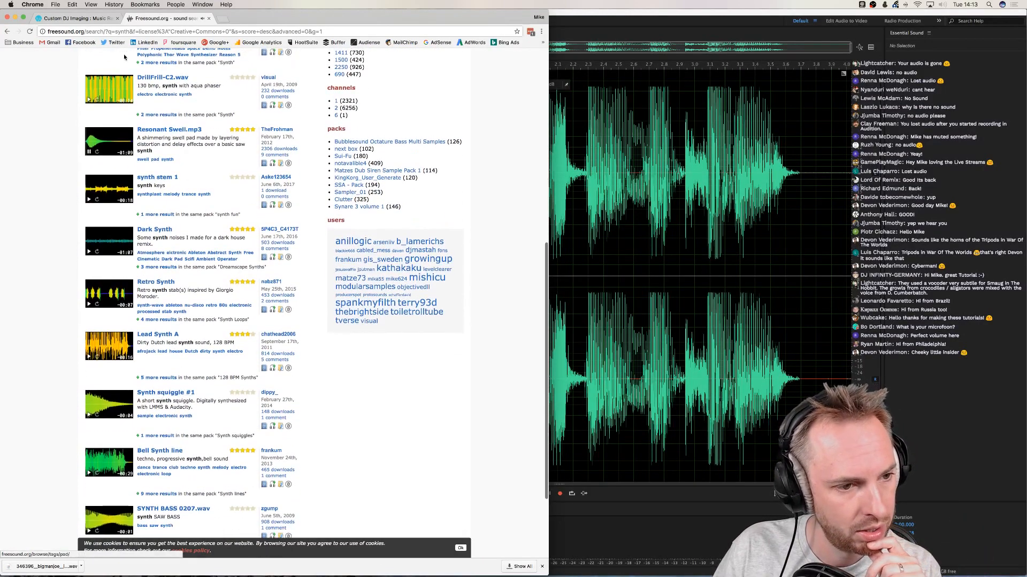
{"action": "left_click", "coordinate": [90, 153]}
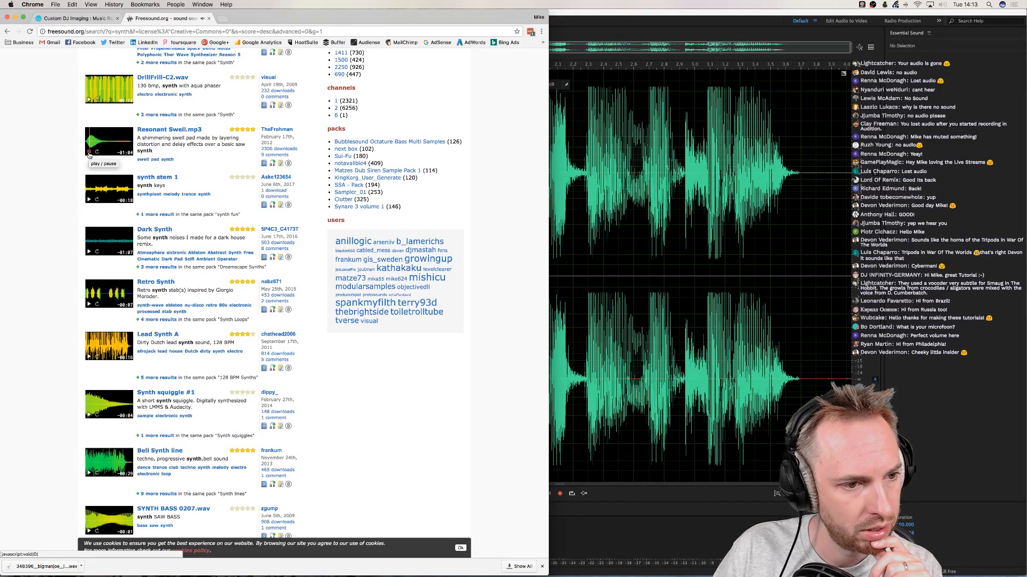
{"action": "left_click", "coordinate": [89, 153]}
Open the Resonant Swell.mp3 sound page in a new tab and download the sound
{"action": "left_click", "coordinate": [142, 132], "text": "super"}
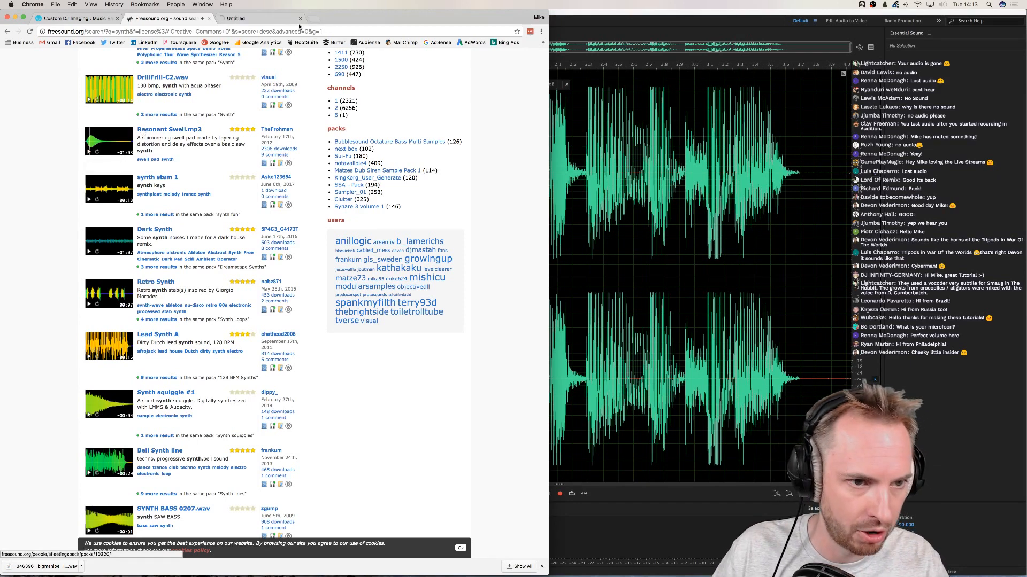
{"action": "left_click", "coordinate": [267, 18]}
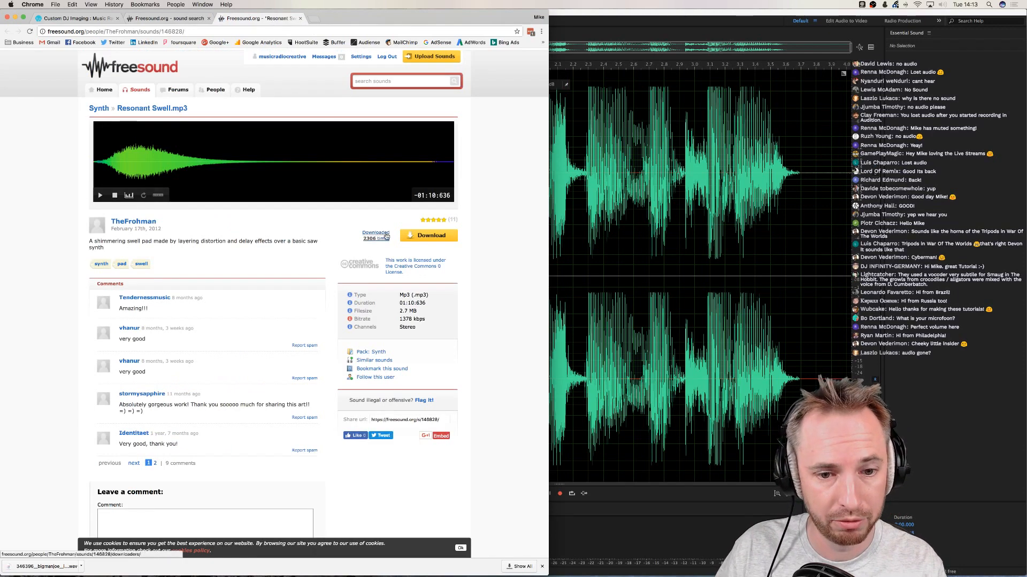
{"action": "left_click", "coordinate": [411, 236]}
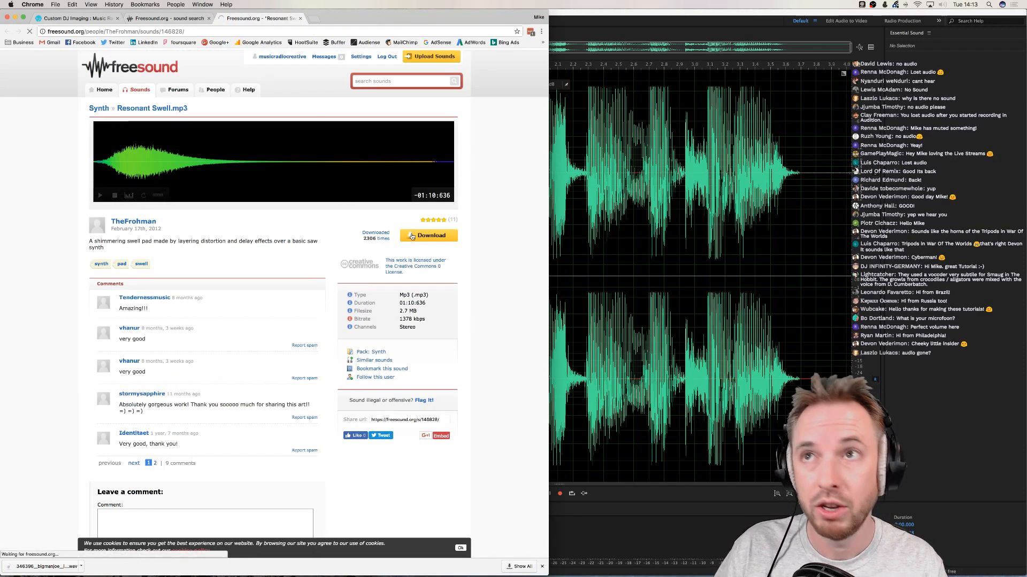
Play the Resonant Swell.mp3 preview on its Freesound page and pause it
{"action": "key", "text": "super+Tab"}
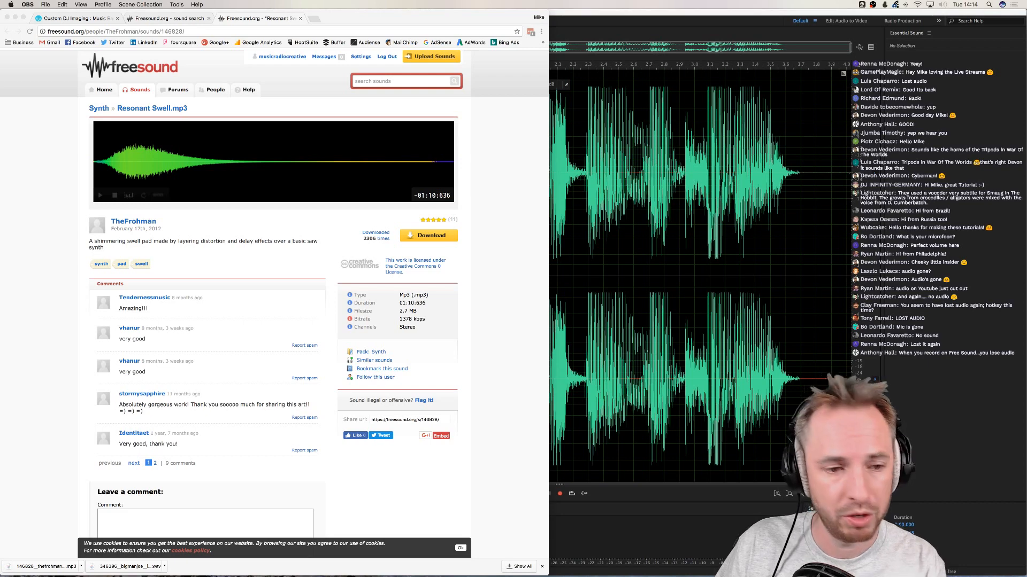
{"action": "left_click", "coordinate": [492, 139]}
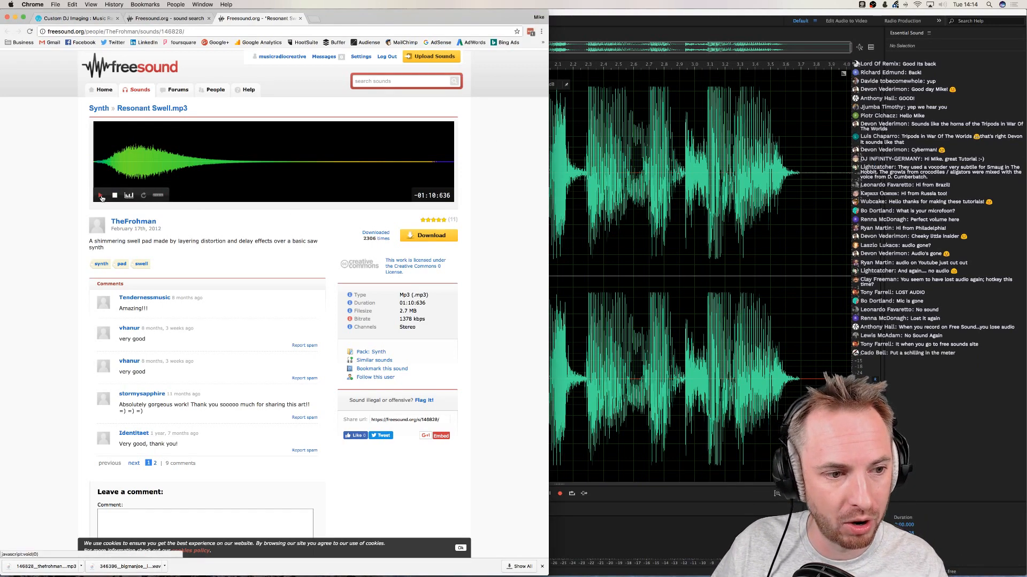
{"action": "left_click", "coordinate": [101, 196]}
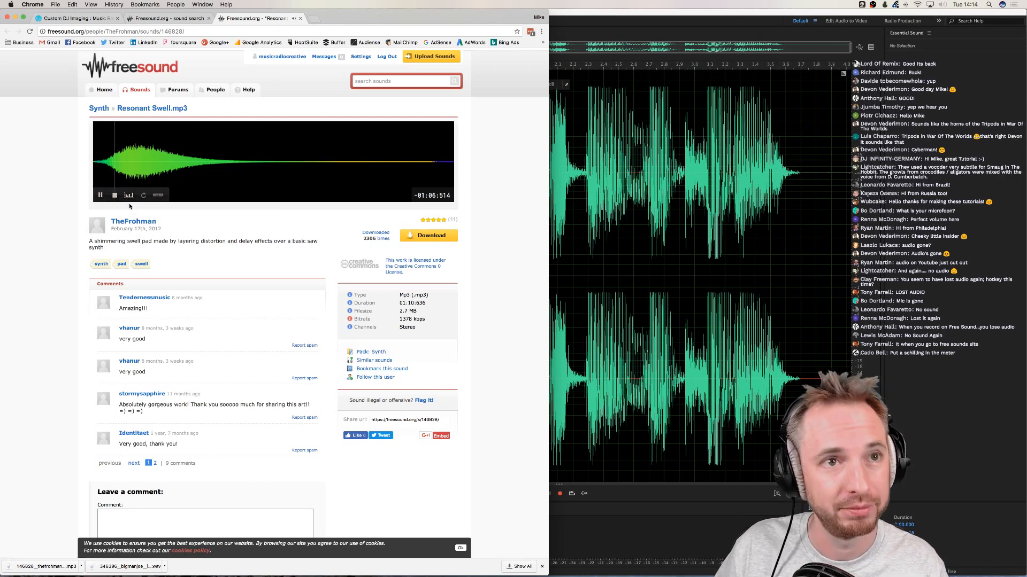
{"action": "left_click", "coordinate": [100, 196]}
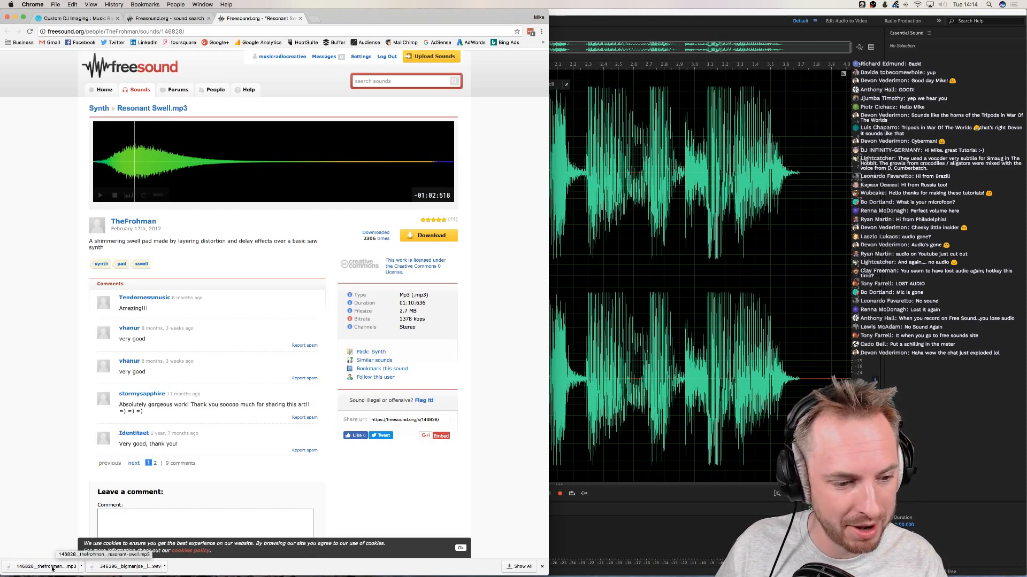
Import the downloaded resonant swell MP3 into Adobe Audition and play it briefly from about 5.2 s
{"action": "left_click_drag", "start_coordinate": [52, 569], "coordinate": [641, 367]}
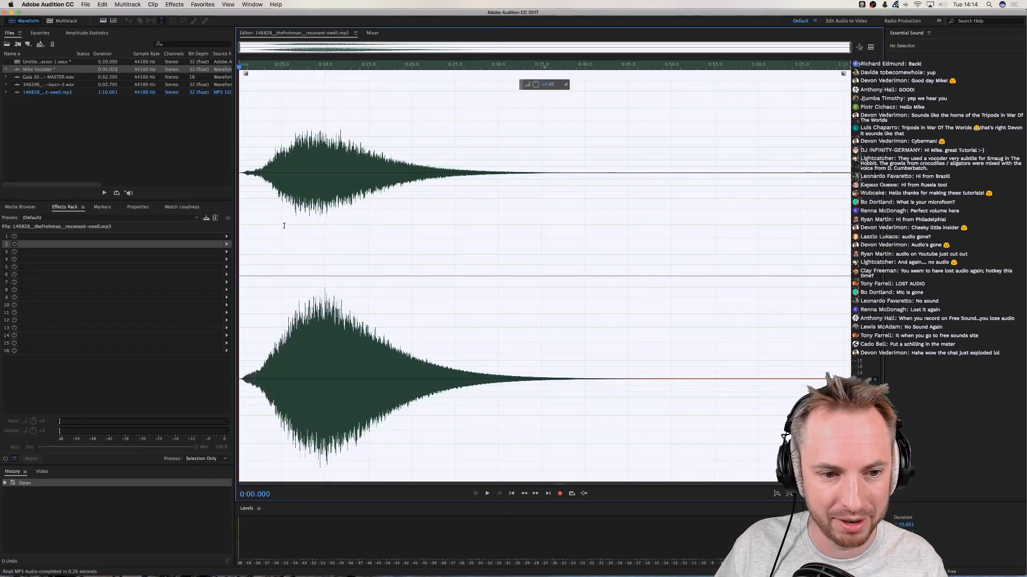
{"action": "left_click", "coordinate": [282, 222]}
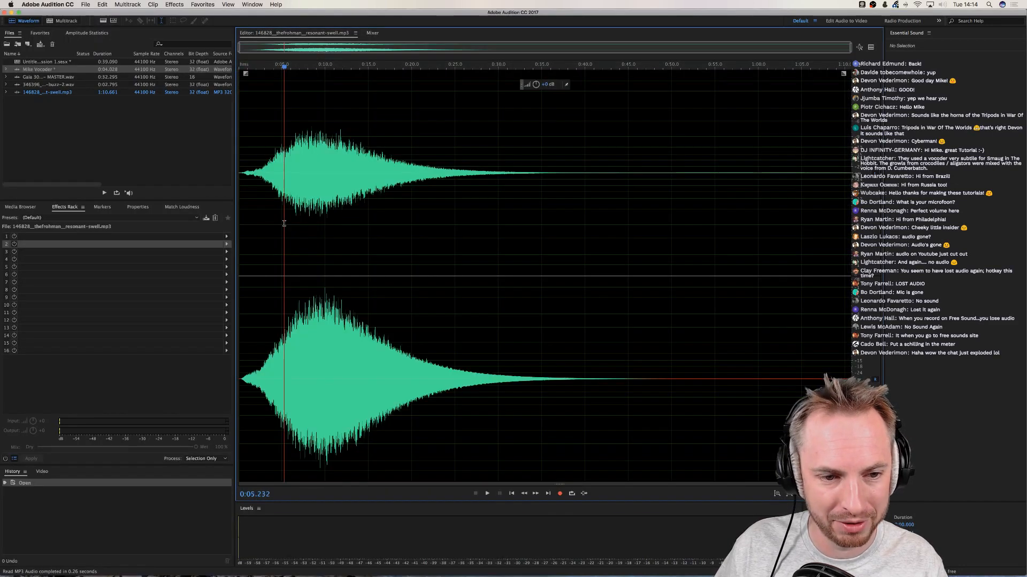
{"action": "key", "text": "space"}
{"action": "key", "text": "space"}
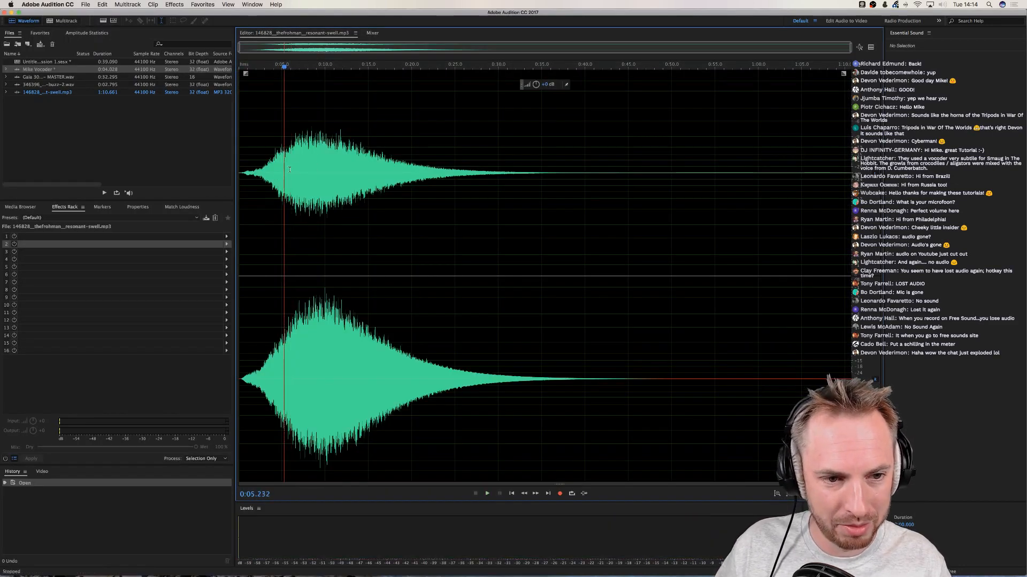
Copy the loudest section of the resonant swell, starting at about 6.25 s, and open the vocoder voice file
{"action": "left_click_drag", "start_coordinate": [293, 170], "coordinate": [363, 173]}
{"action": "key", "text": "super+c"}
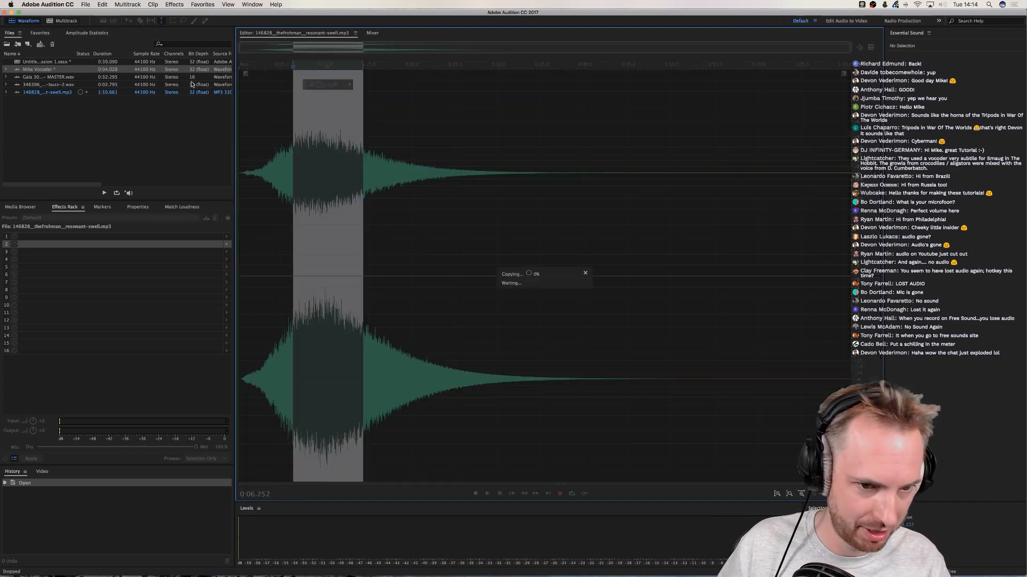
{"action": "left_click", "coordinate": [100, 7]}
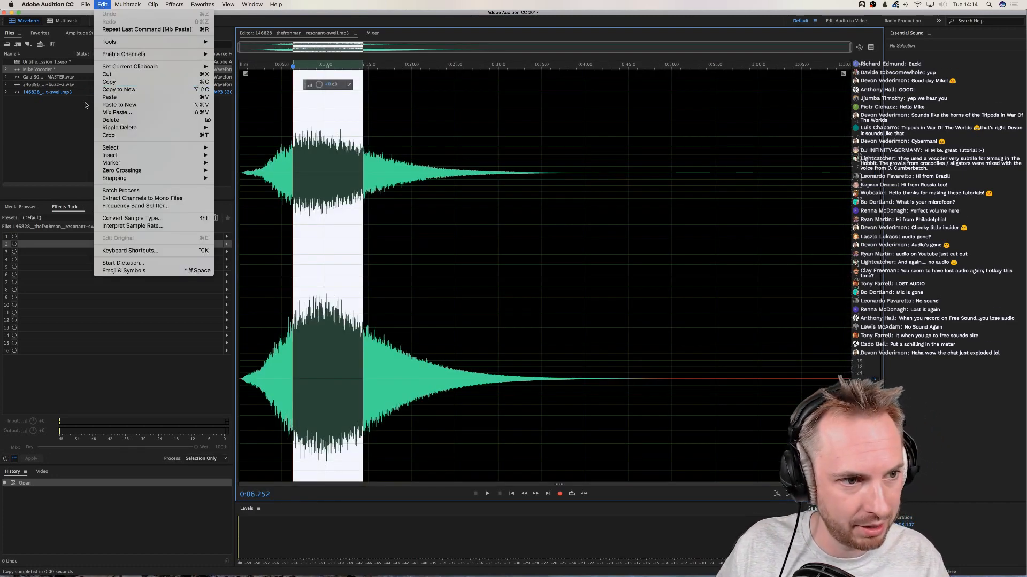
{"action": "left_click", "coordinate": [52, 76]}
{"action": "double_click", "coordinate": [52, 70]}
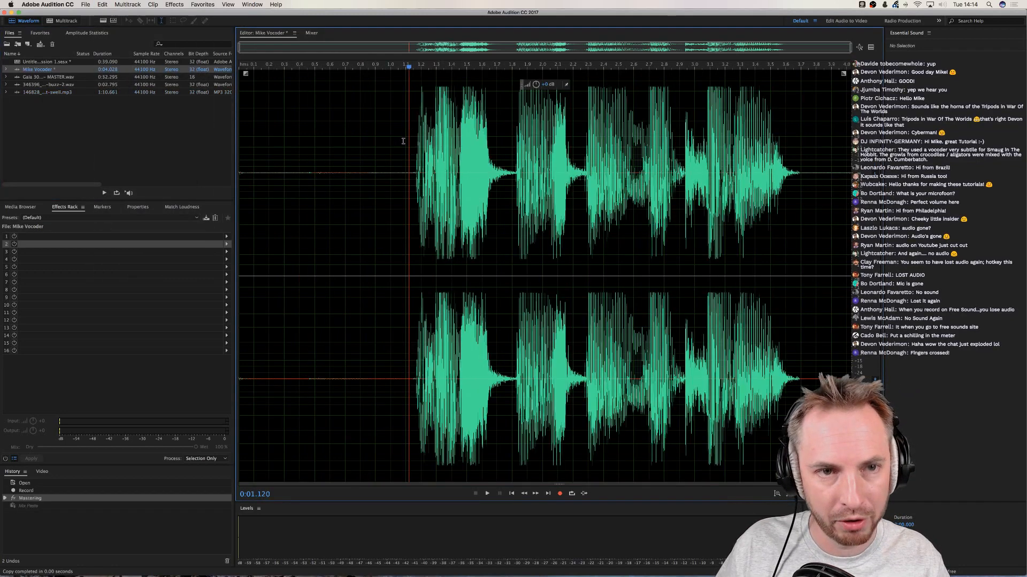
Select the voice phrase from about 1.13 s, Mix Paste the swell using Modulate with a higher Copied Audio volume, play it and undo the paste
{"action": "key", "text": "space"}
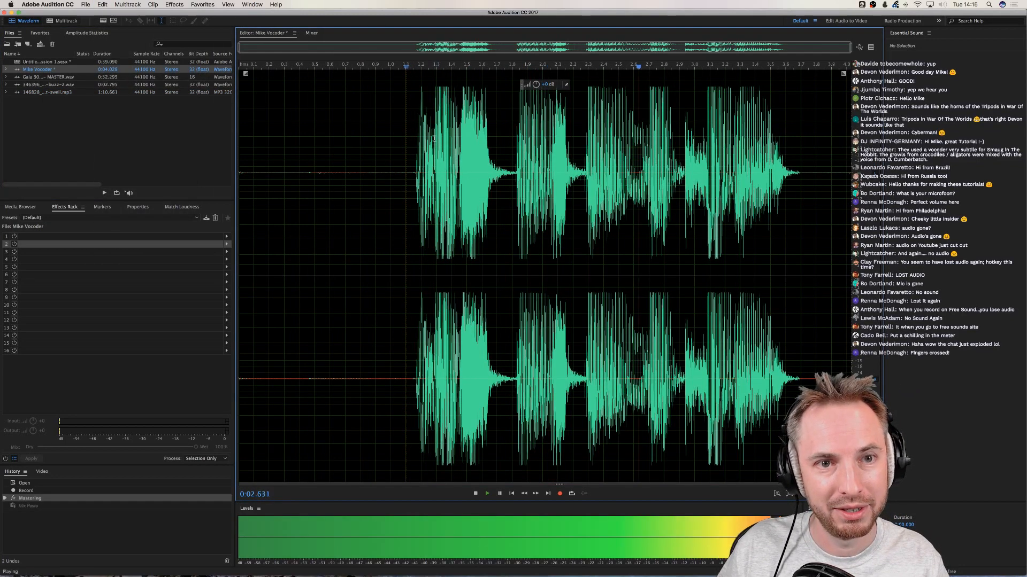
{"action": "left_click_drag", "start_coordinate": [410, 144], "coordinate": [822, 159]}
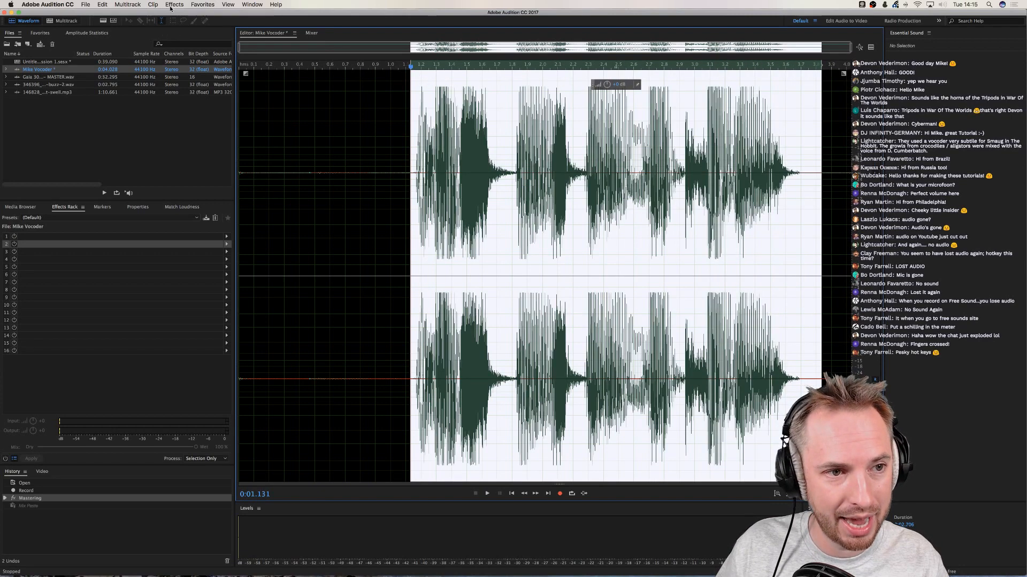
{"action": "left_click", "coordinate": [109, 5]}
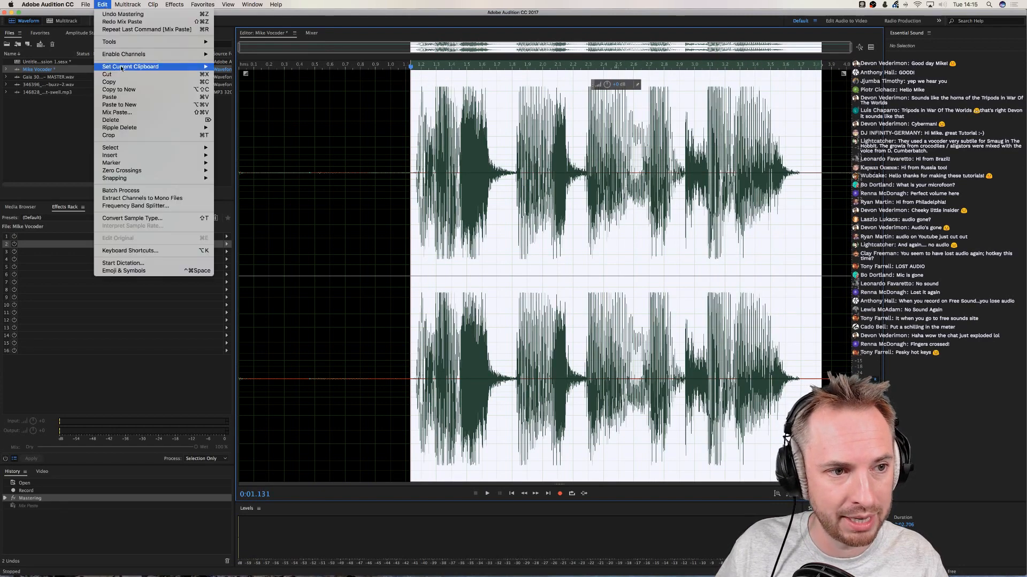
{"action": "left_click", "coordinate": [128, 106]}
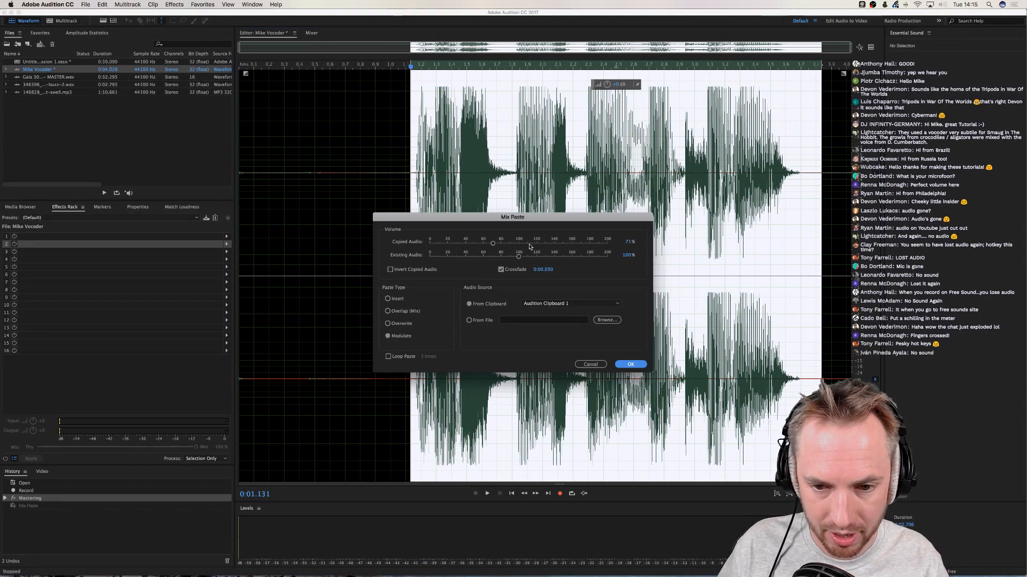
{"action": "left_click_drag", "start_coordinate": [493, 244], "coordinate": [511, 246]}
{"action": "left_click", "coordinate": [625, 364]}
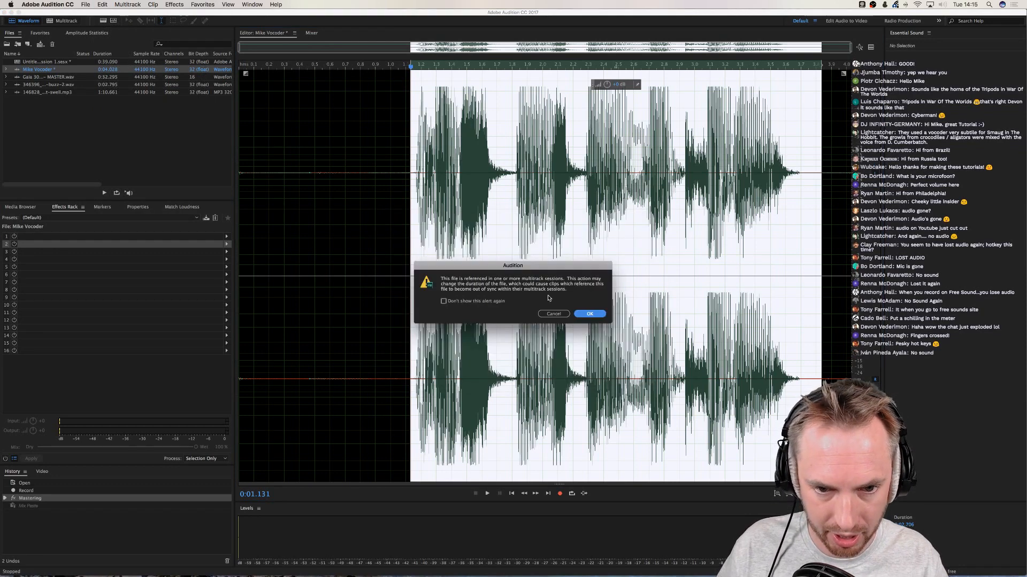
{"action": "left_click", "coordinate": [587, 315]}
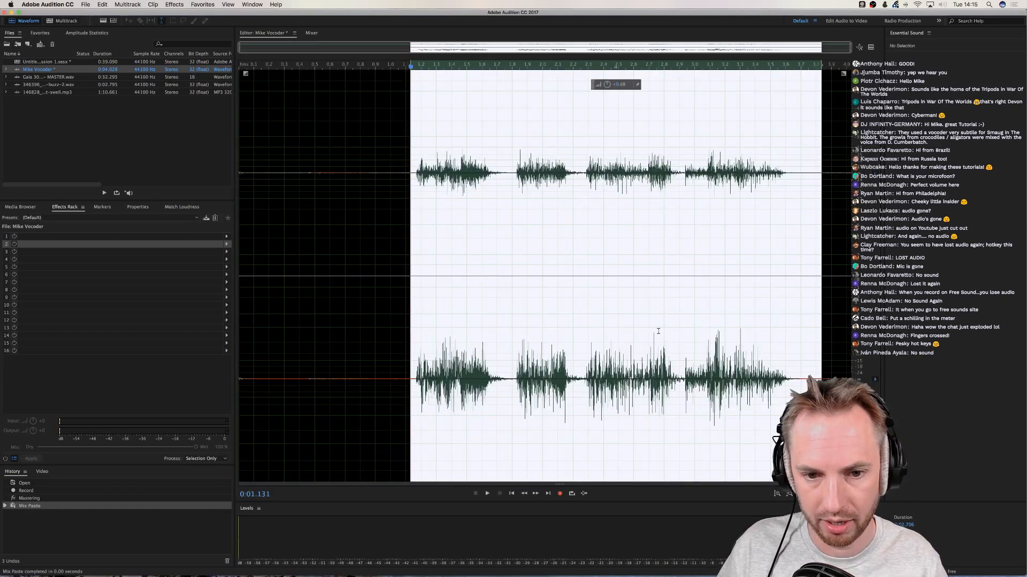
{"action": "key", "text": "space"}
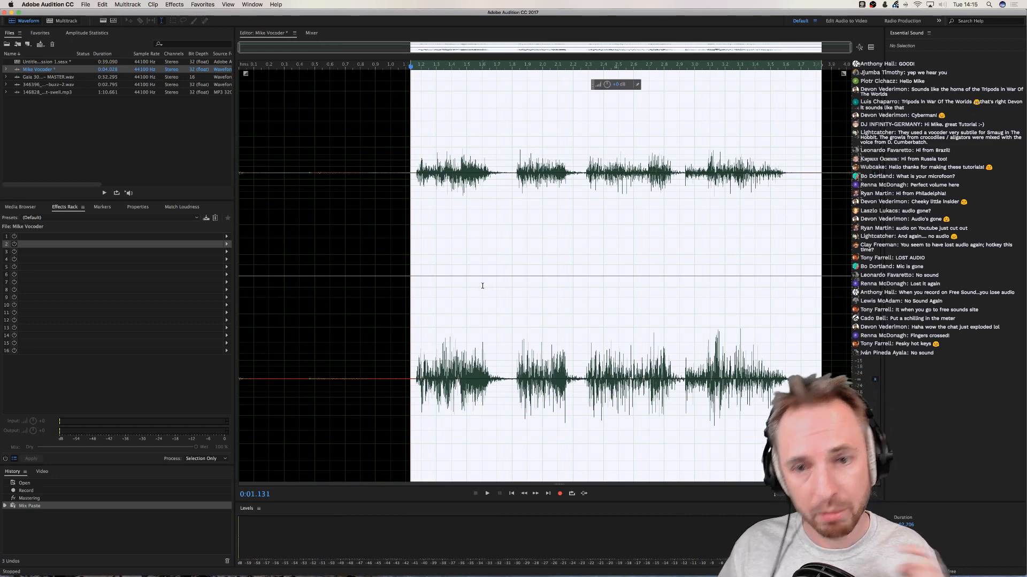
{"action": "key", "text": "super+z"}
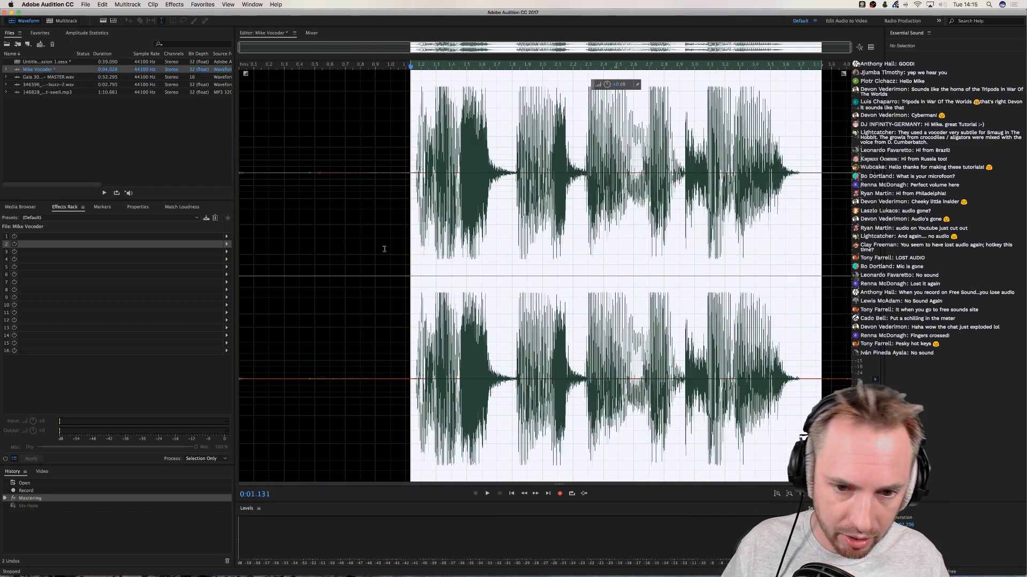
Create a new audio file and generate a 5-second 440 Hz sine tone in it
{"action": "key", "text": "super+shift+n"}
{"action": "key", "text": "Return"}
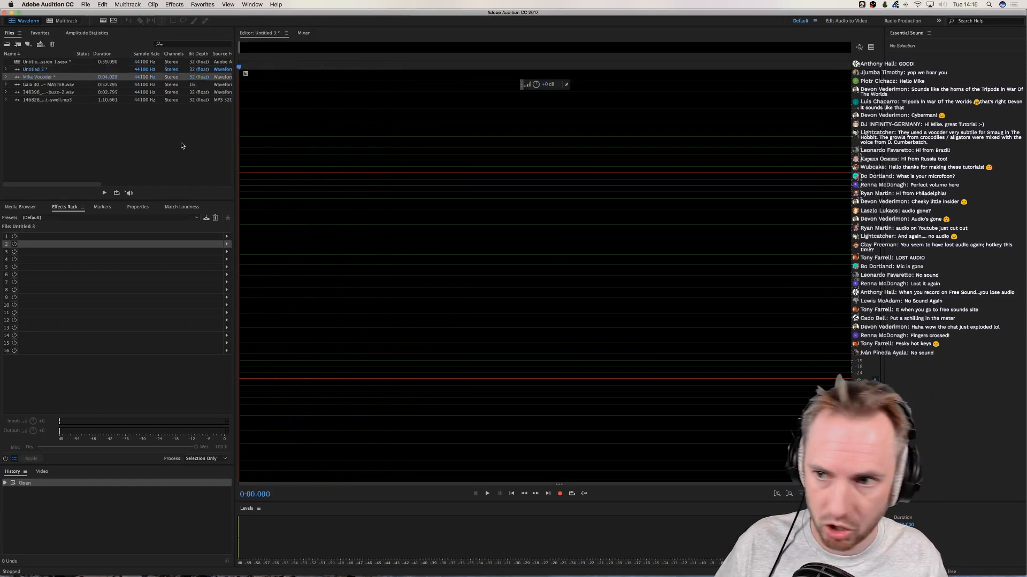
{"action": "left_click", "coordinate": [167, 7]}
{"action": "mouse_move", "coordinate": [241, 64]}
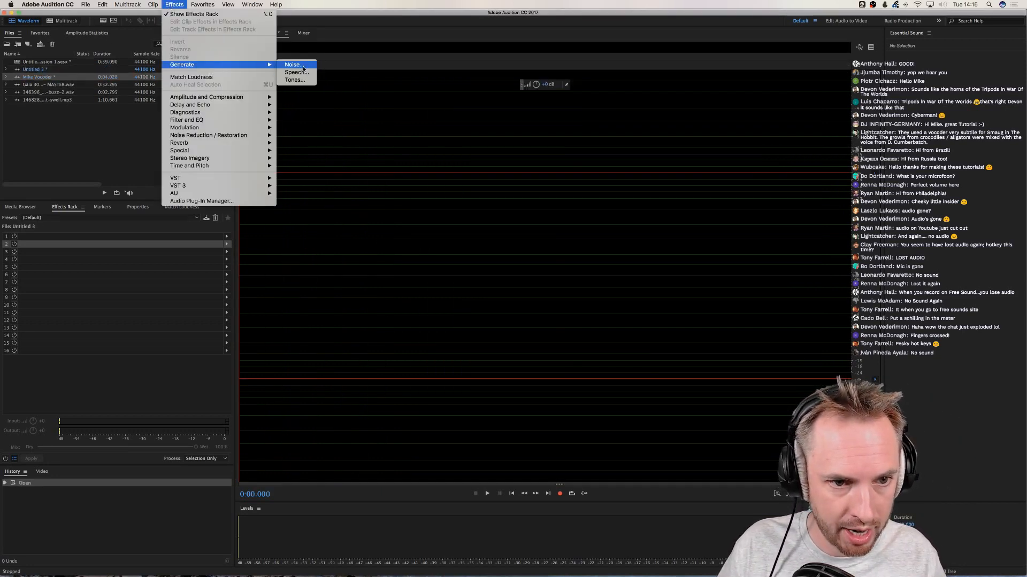
{"action": "left_click", "coordinate": [294, 80]}
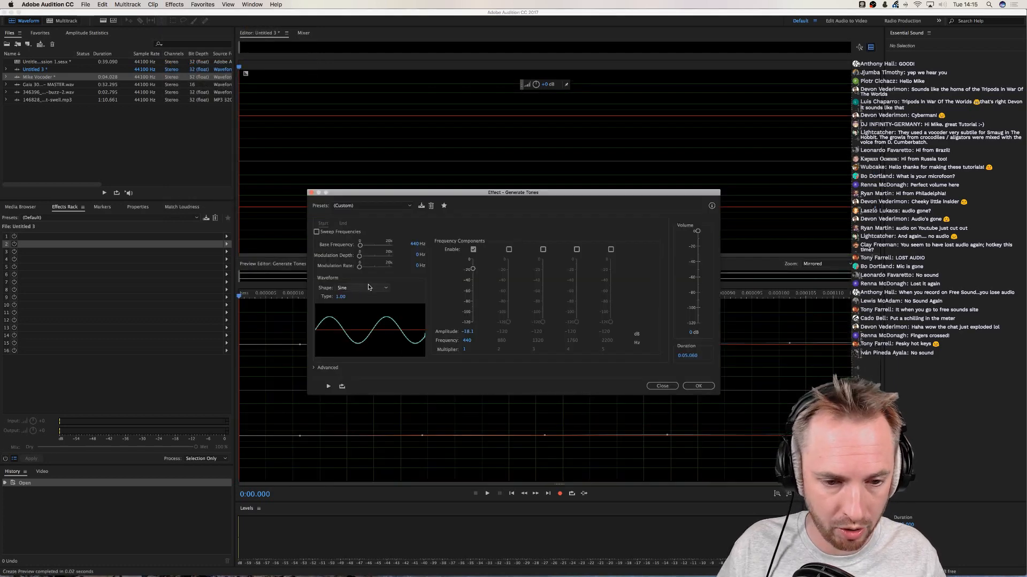
{"action": "left_click", "coordinate": [699, 386]}
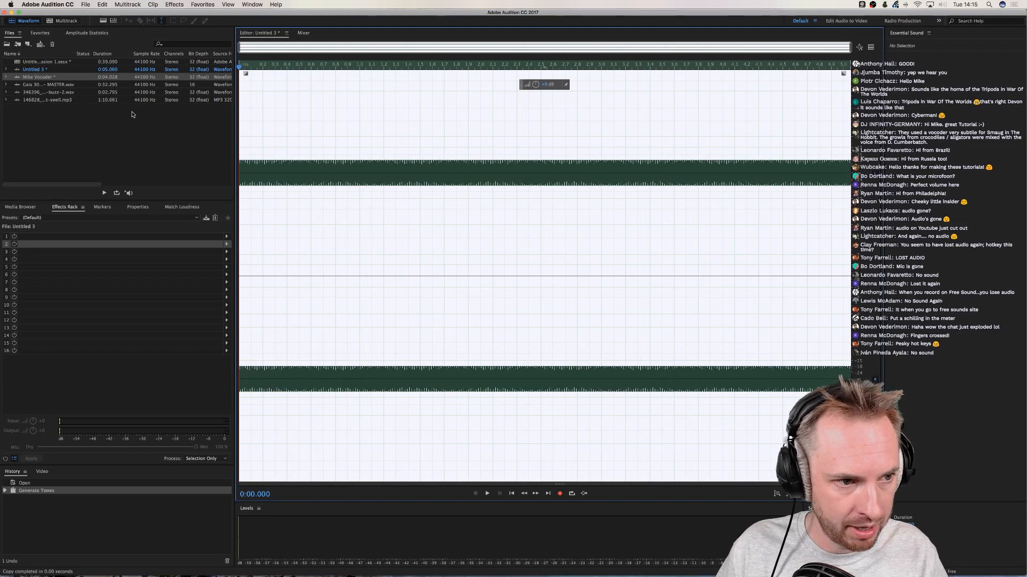
Play and copy the generated tone, and reopen the vocoder voice file
{"action": "key", "text": "space"}
{"action": "key", "text": "space"}
{"action": "double_click", "coordinate": [43, 71]}
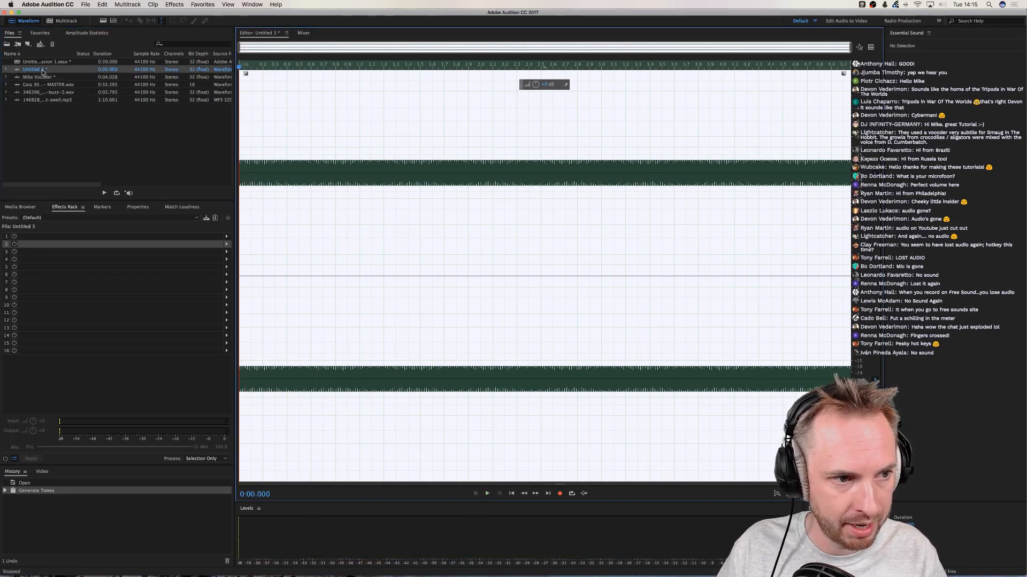
{"action": "double_click", "coordinate": [42, 77]}
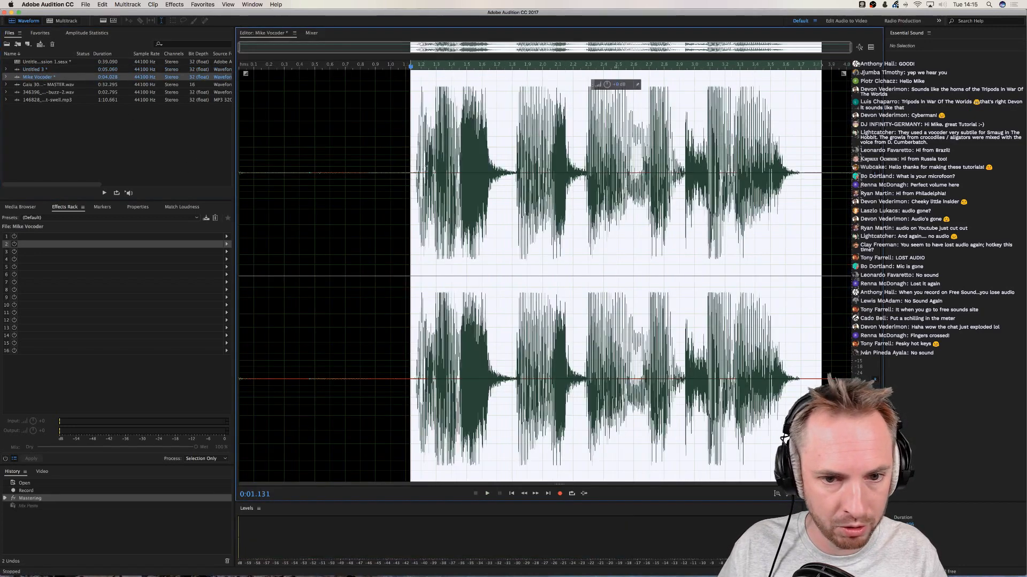
Mix Paste the copied tone over the selected voice phrase using Modulate, and play the result
{"action": "left_click", "coordinate": [102, 4]}
{"action": "left_click", "coordinate": [128, 108]}
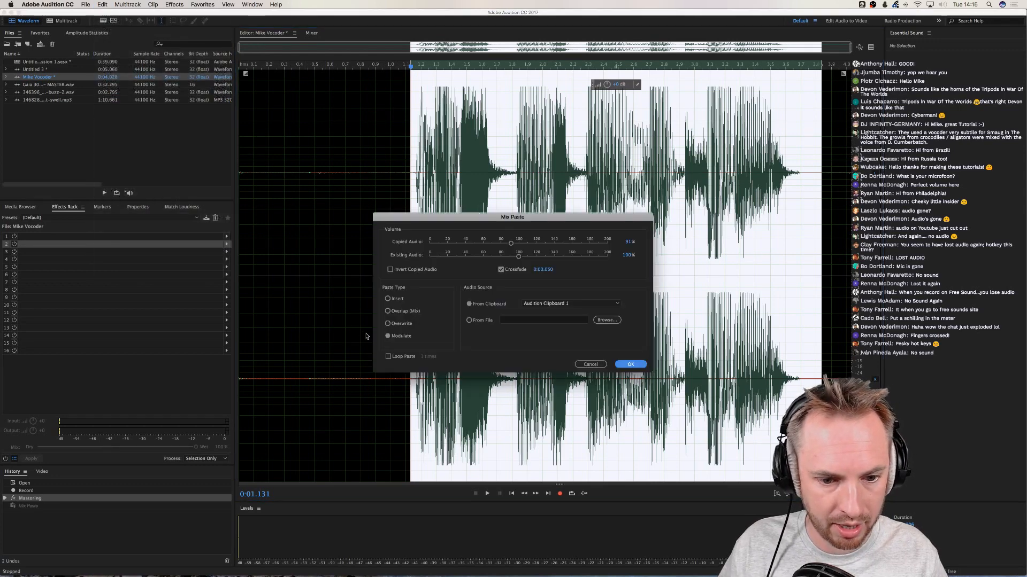
{"action": "left_click", "coordinate": [388, 337]}
{"action": "key", "text": "Return"}
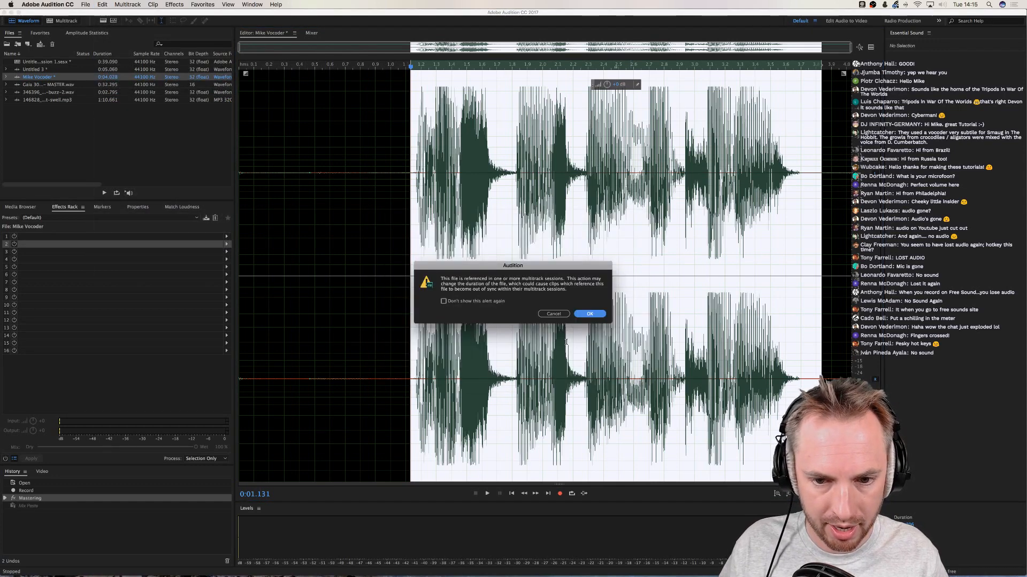
{"action": "key", "text": "Return"}
{"action": "key", "text": "space"}
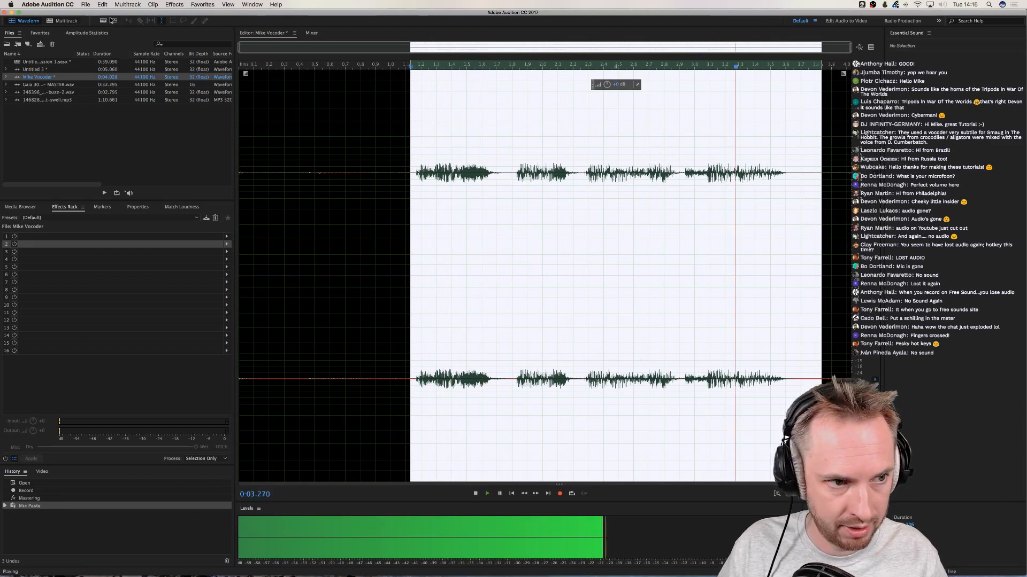
{"action": "key", "text": "space"}
Place the vocoder voice file on the Voice EQ track of the multitrack session and delete that clip
{"action": "left_click", "coordinate": [67, 22]}
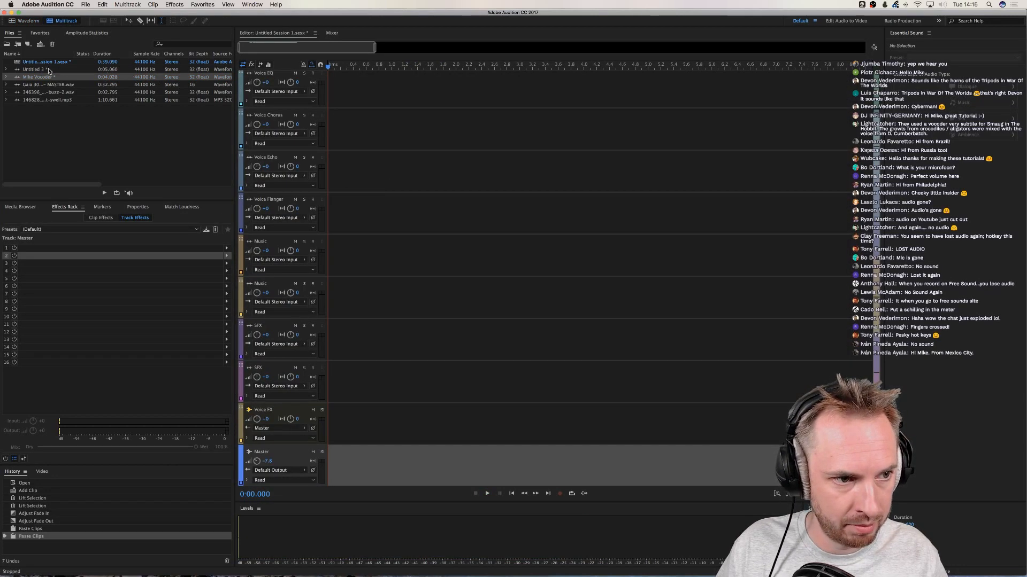
{"action": "left_click_drag", "start_coordinate": [45, 76], "coordinate": [400, 106]}
{"action": "left_click", "coordinate": [401, 141]}
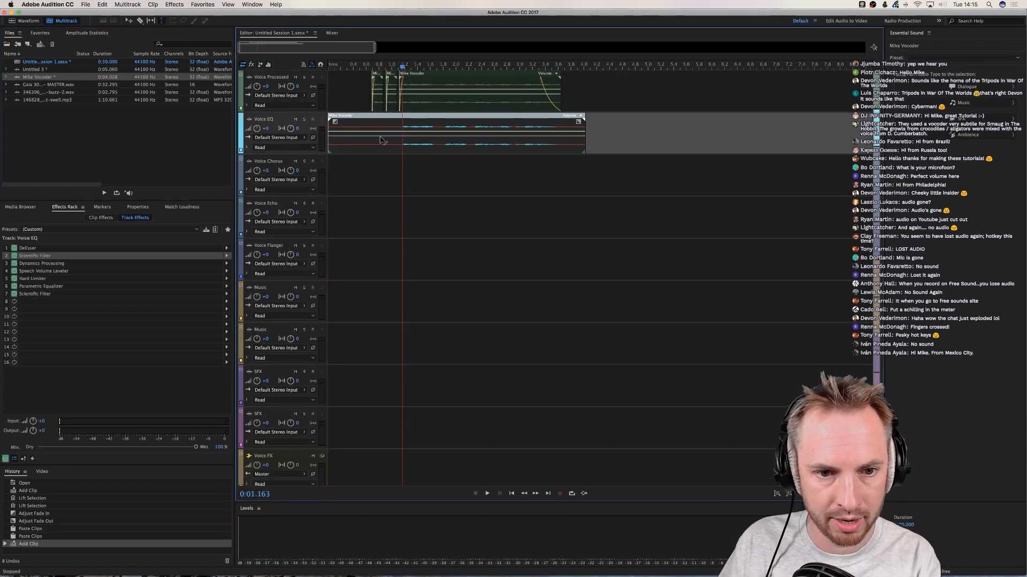
{"action": "key", "text": "Delete"}
Play the Voice Processed track's clips in the multitrack session from about 0.7 s
{"action": "left_click", "coordinate": [372, 127]}
{"action": "key", "text": "space"}
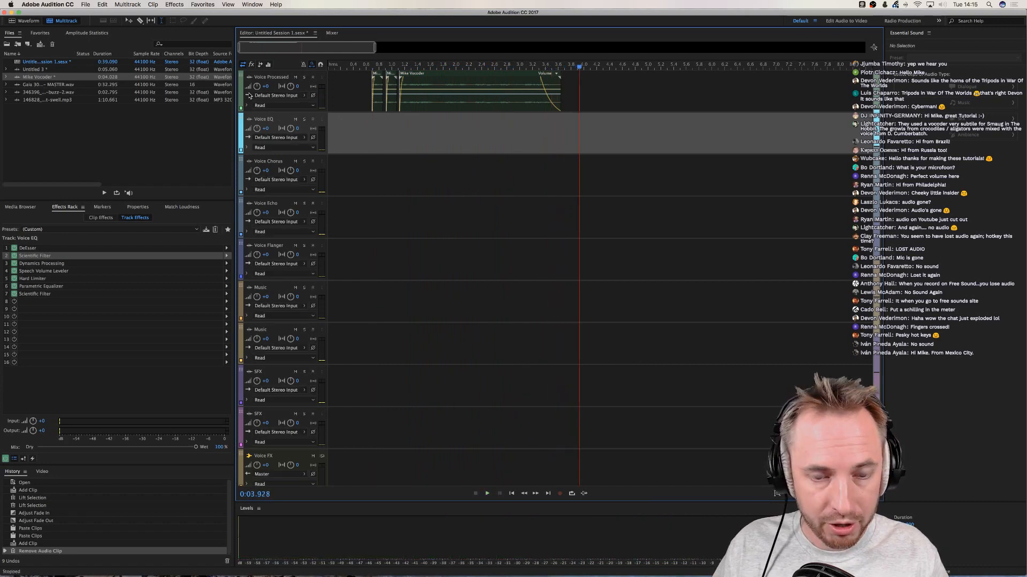
{"action": "key", "text": "space"}
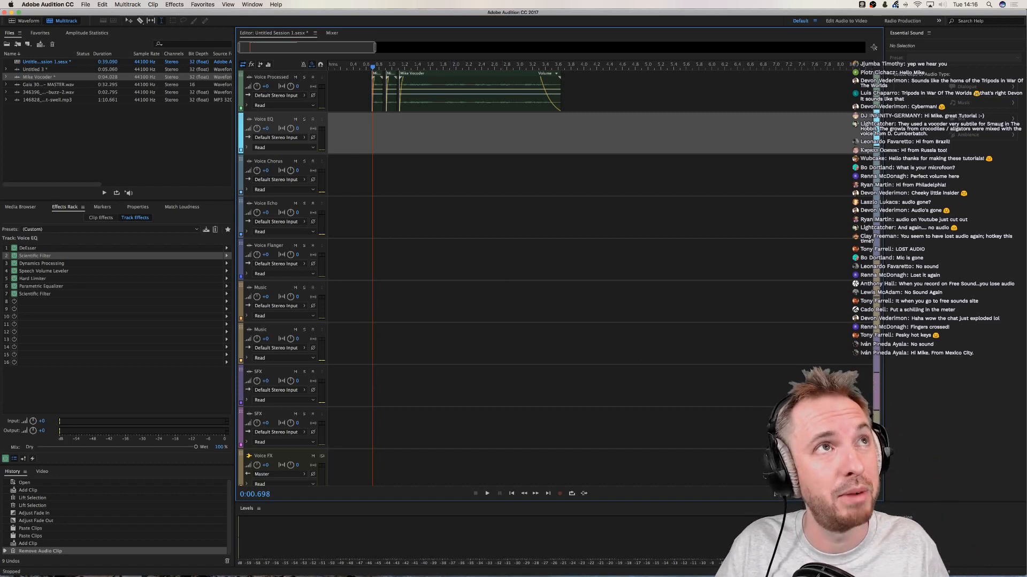
{"action": "key", "text": "super+Tab"}
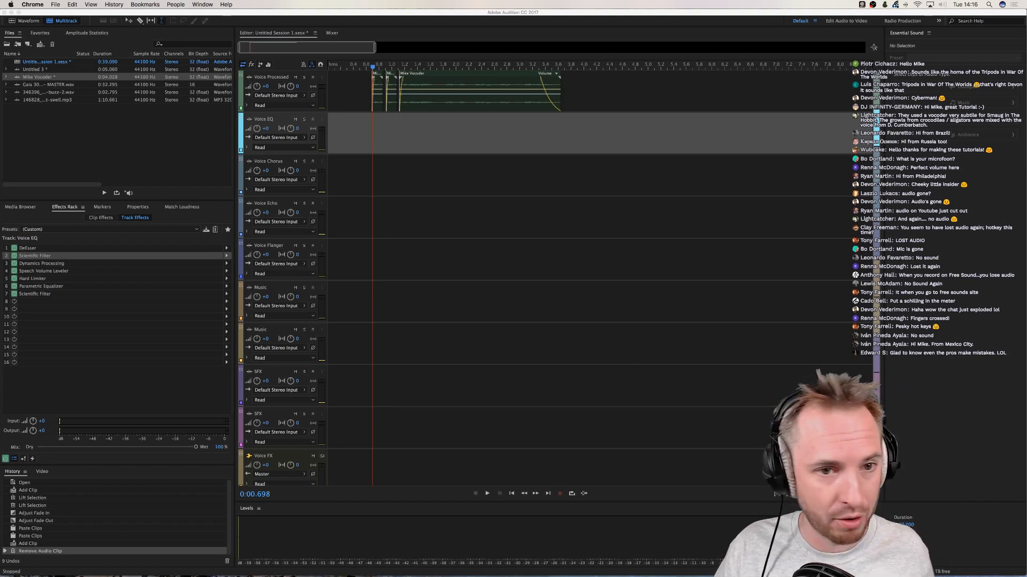
{"action": "left_click", "coordinate": [365, 128]}
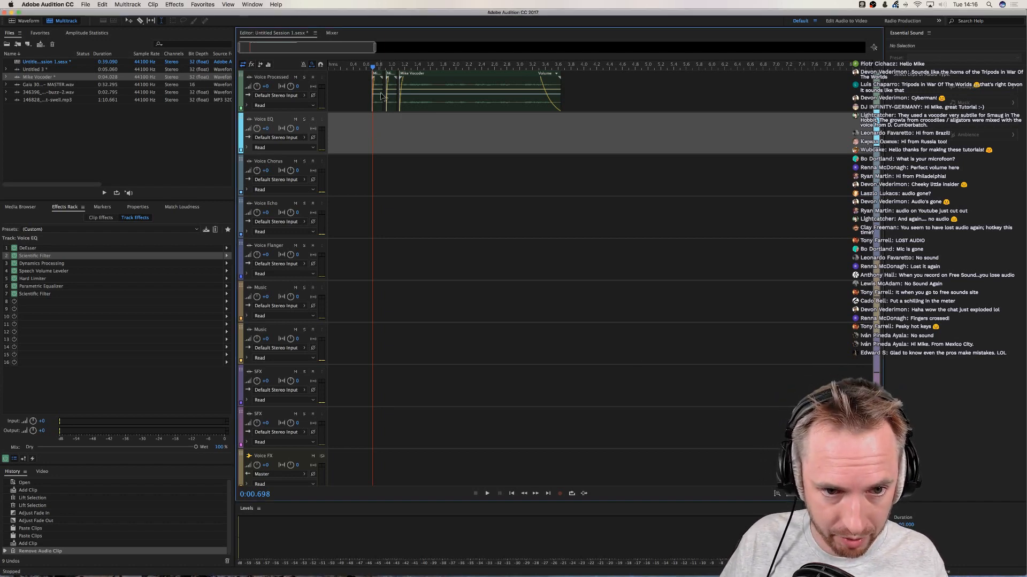
{"action": "key", "text": "space"}
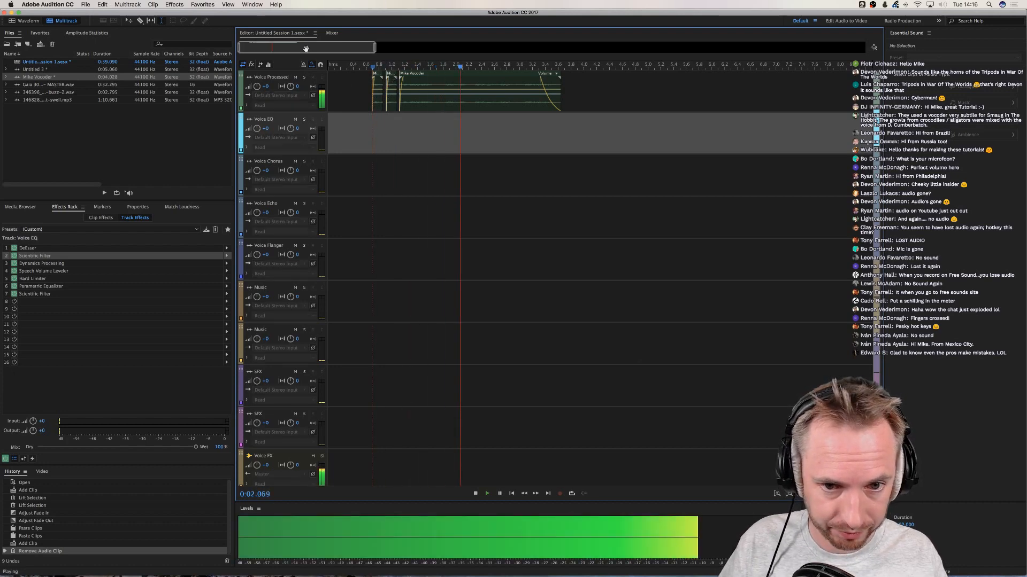
Open the generated tone file and play it
{"action": "double_click", "coordinate": [35, 69]}
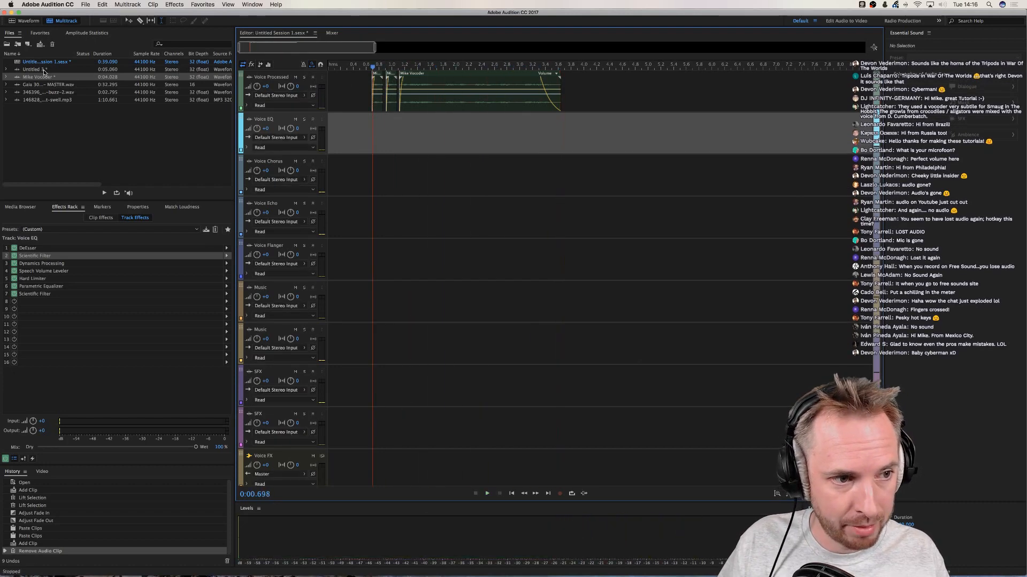
{"action": "key", "text": "space"}
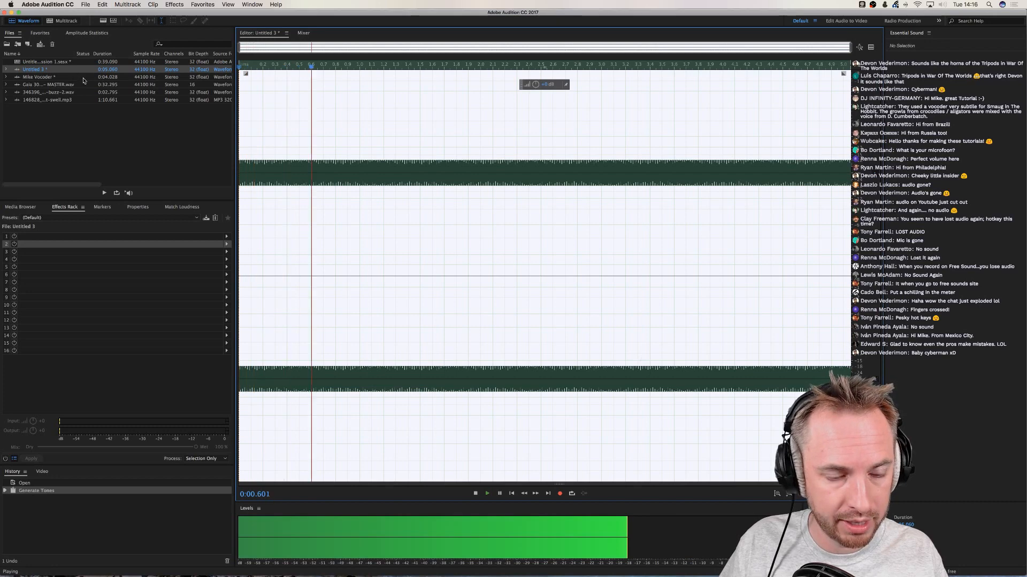
{"action": "key", "text": "space"}
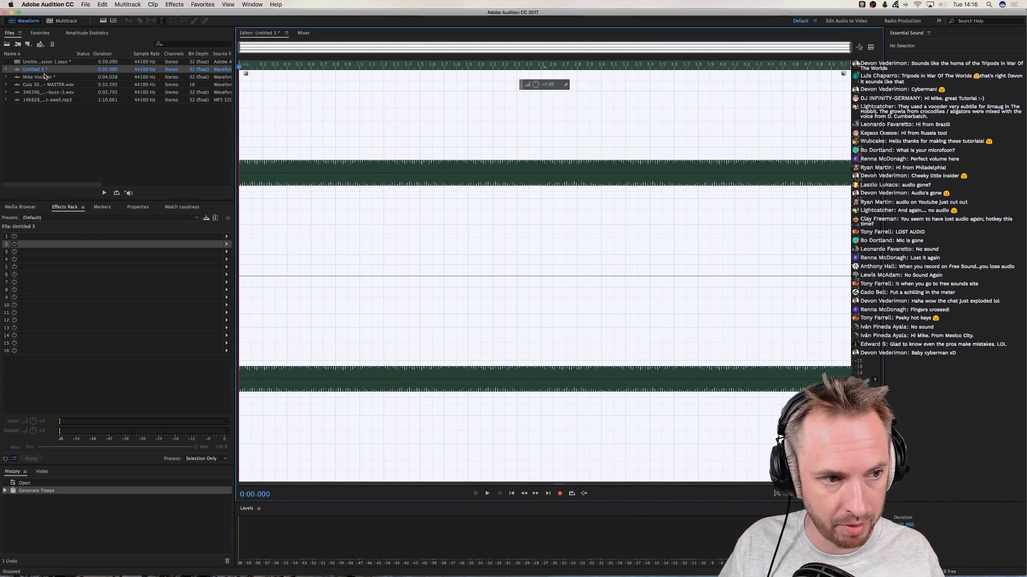
Replace the tone with generated white noise and copy the noise
{"action": "left_click", "coordinate": [167, 5]}
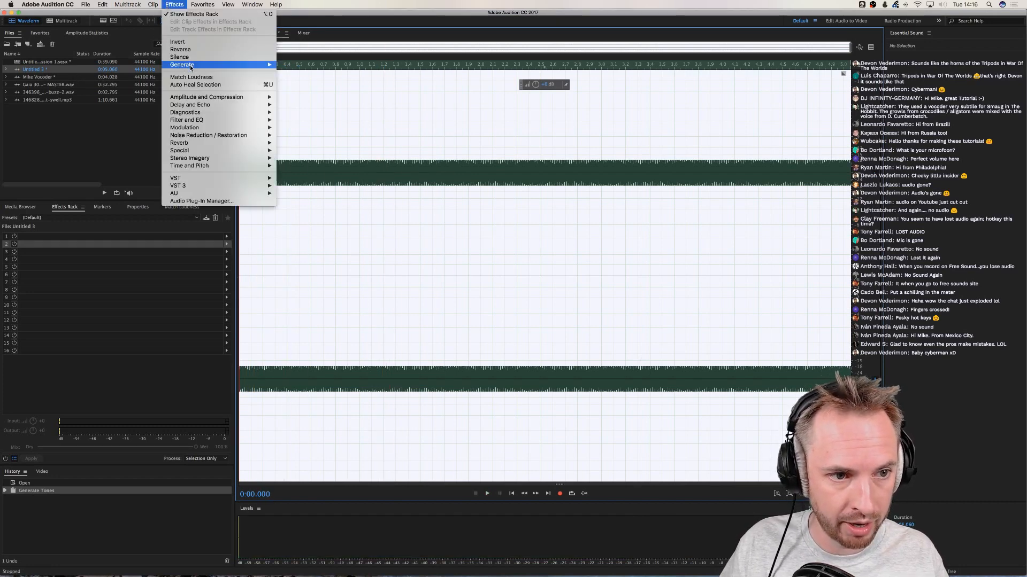
{"action": "mouse_move", "coordinate": [191, 65]}
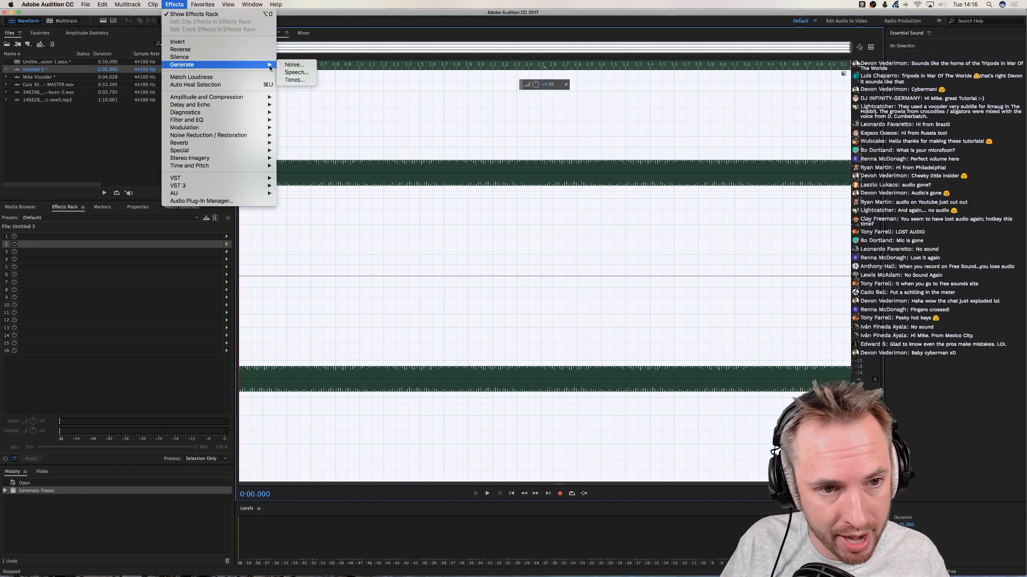
{"action": "left_click", "coordinate": [291, 64]}
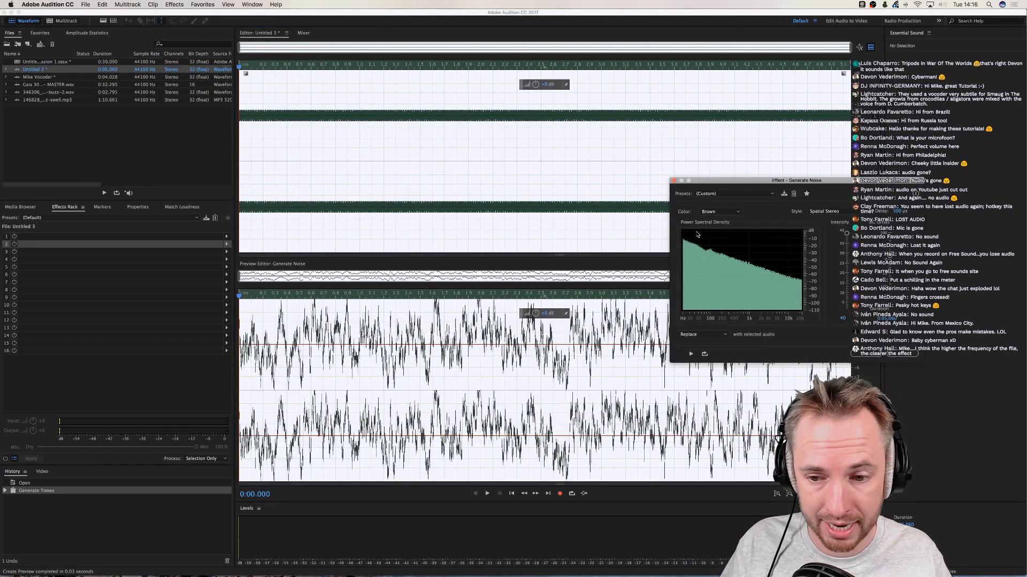
{"action": "left_click", "coordinate": [736, 211]}
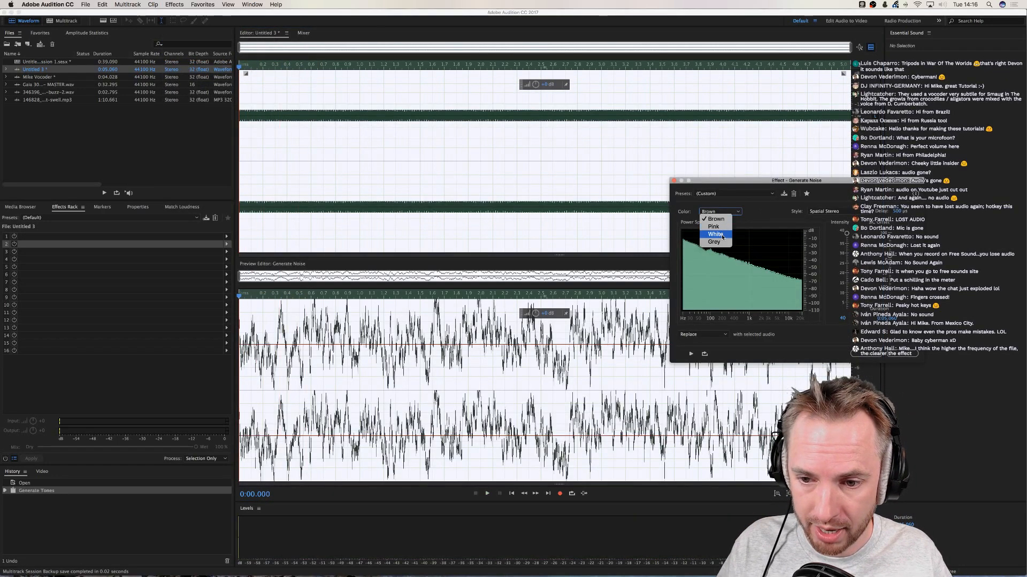
{"action": "left_click", "coordinate": [711, 219]}
{"action": "key", "text": "space"}
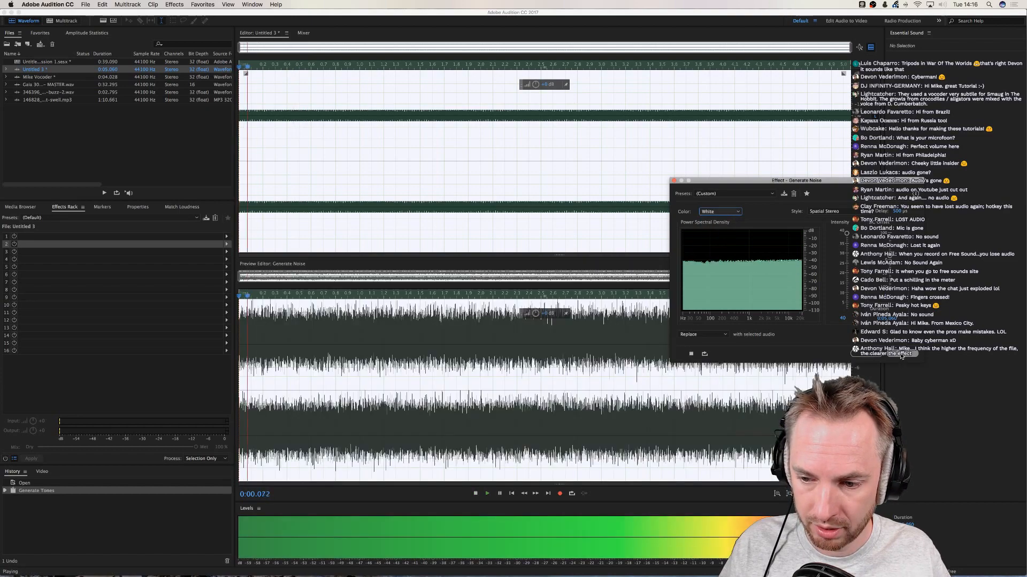
{"action": "left_click", "coordinate": [904, 355]}
{"action": "key", "text": "super+c"}
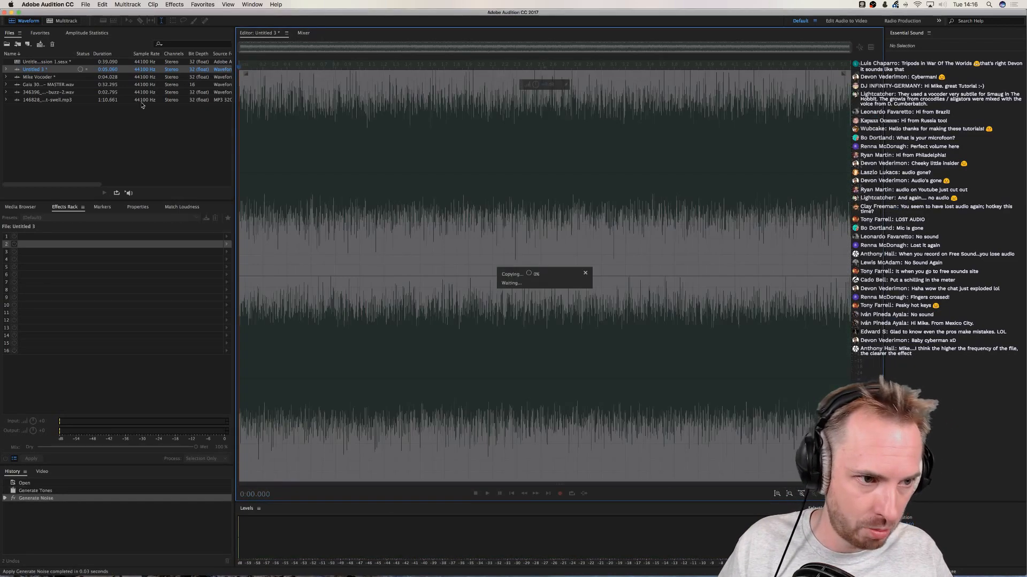
Reopen the vocoder voice file and undo the tone's Mix Paste
{"action": "double_click", "coordinate": [52, 78]}
{"action": "key", "text": "super+z"}
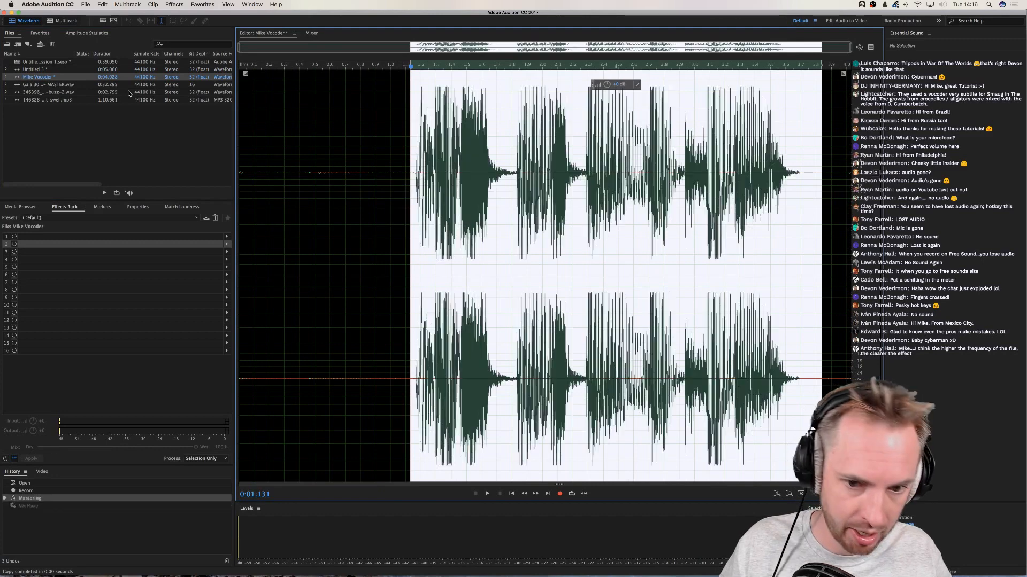
{"action": "key", "text": "space"}
Mix Paste the copied white noise over the selected voice phrase using Modulate, and play the result
{"action": "left_click", "coordinate": [103, 4]}
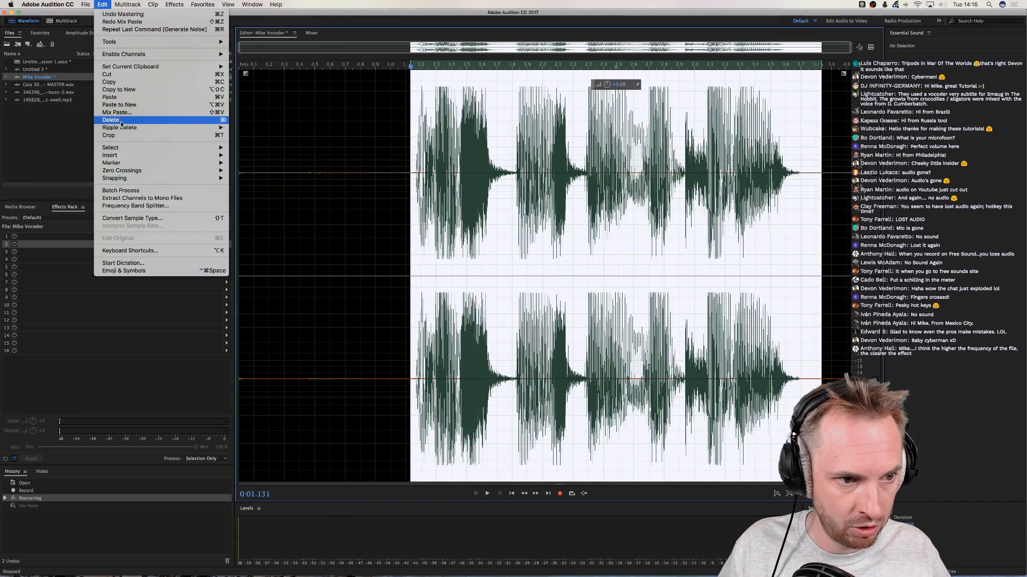
{"action": "left_click", "coordinate": [122, 113]}
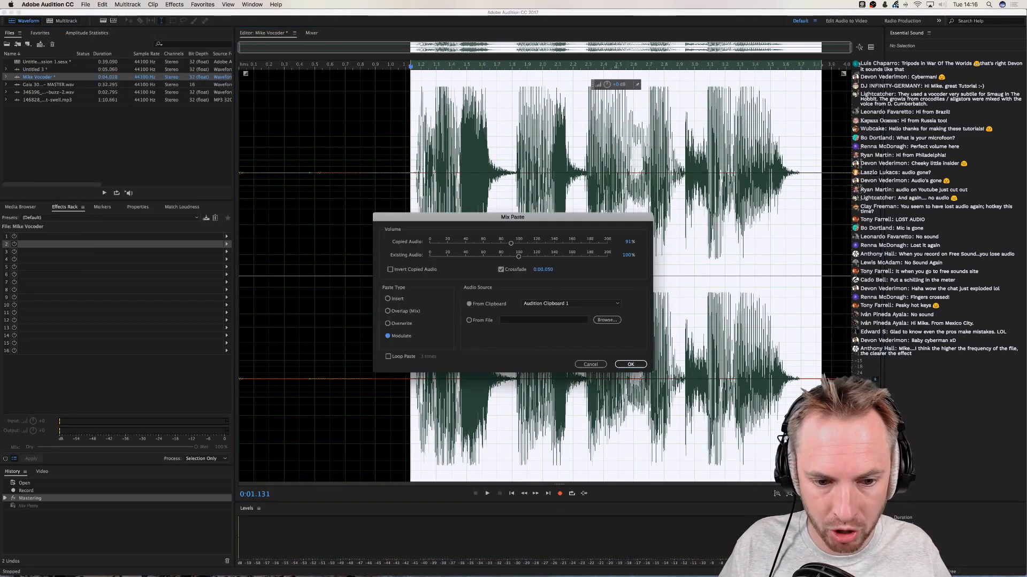
{"action": "left_click", "coordinate": [631, 365]}
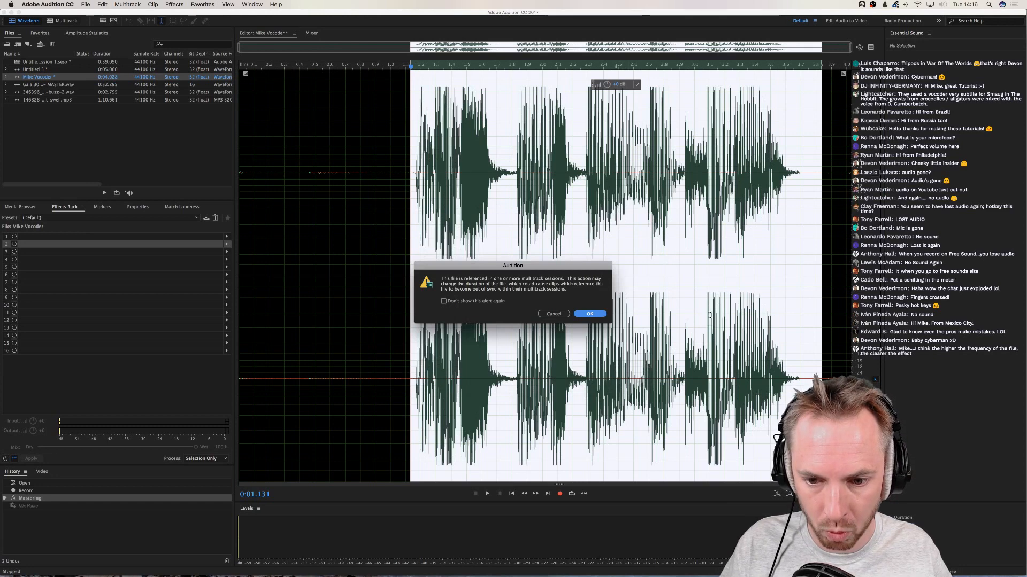
{"action": "left_click", "coordinate": [600, 311]}
{"action": "key", "text": "space"}
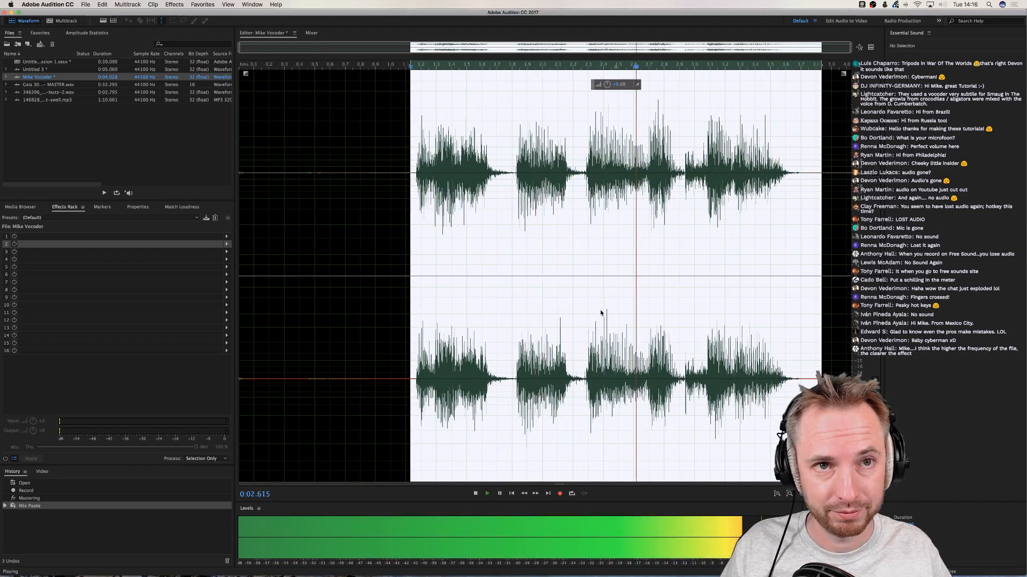
{"action": "key", "text": "space"}
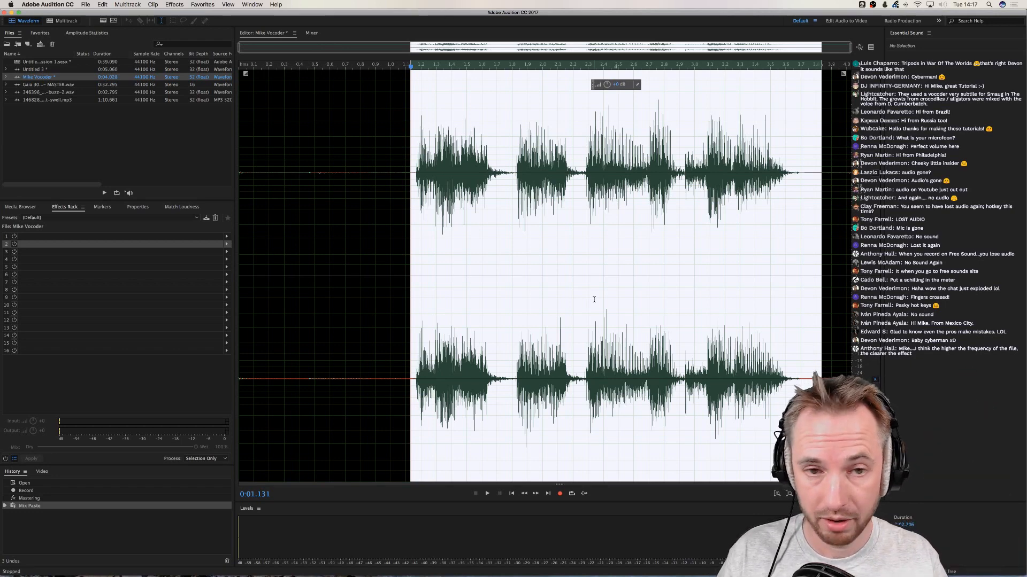
Reopen the white noise file and add a Parametric Equalizer as its first rack effect
{"action": "double_click", "coordinate": [37, 70]}
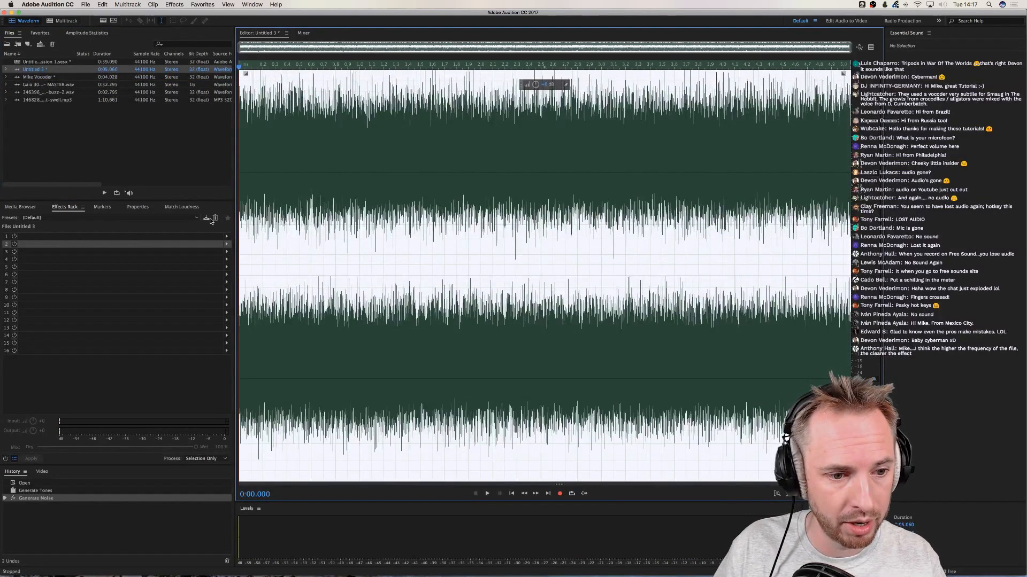
{"action": "left_click", "coordinate": [227, 236]}
{"action": "mouse_move", "coordinate": [299, 279]}
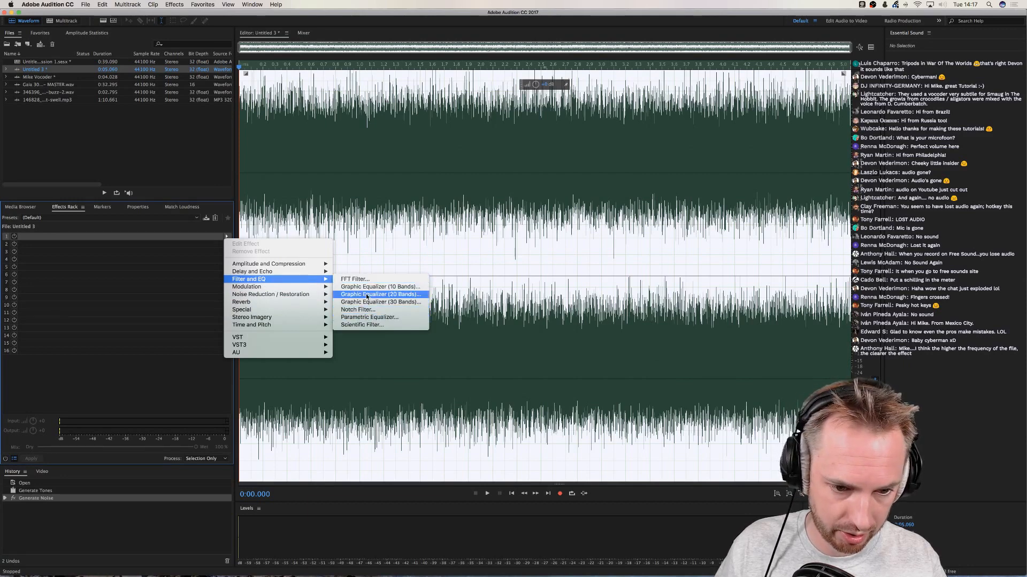
{"action": "left_click", "coordinate": [367, 318]}
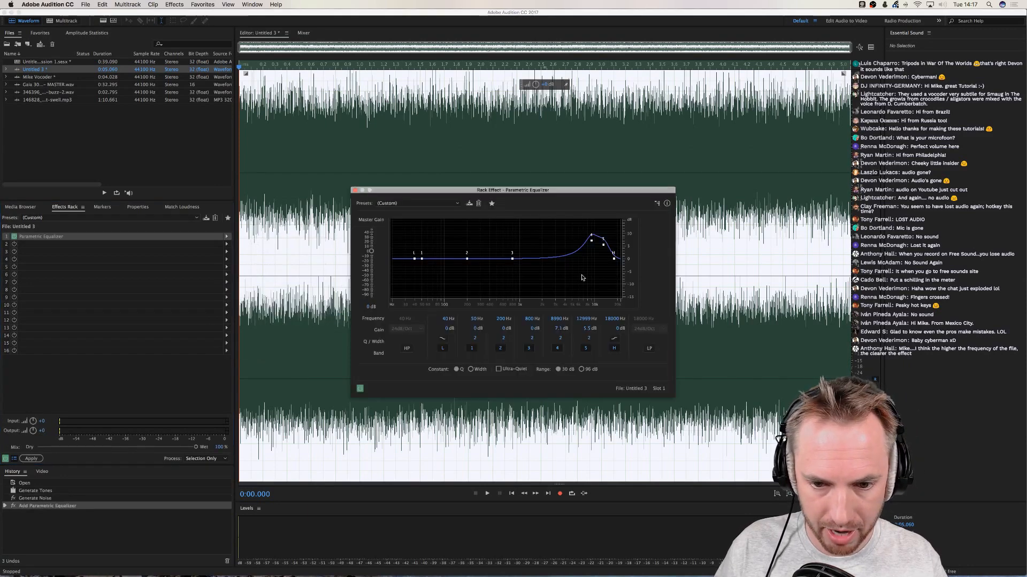
Cut the noise's low end with the L band and band 1, about 158 Hz, at -15 dB, set band 2 to about 454 Hz, 2.1 dB, and preview it
{"action": "left_click_drag", "start_coordinate": [422, 259], "coordinate": [410, 319]}
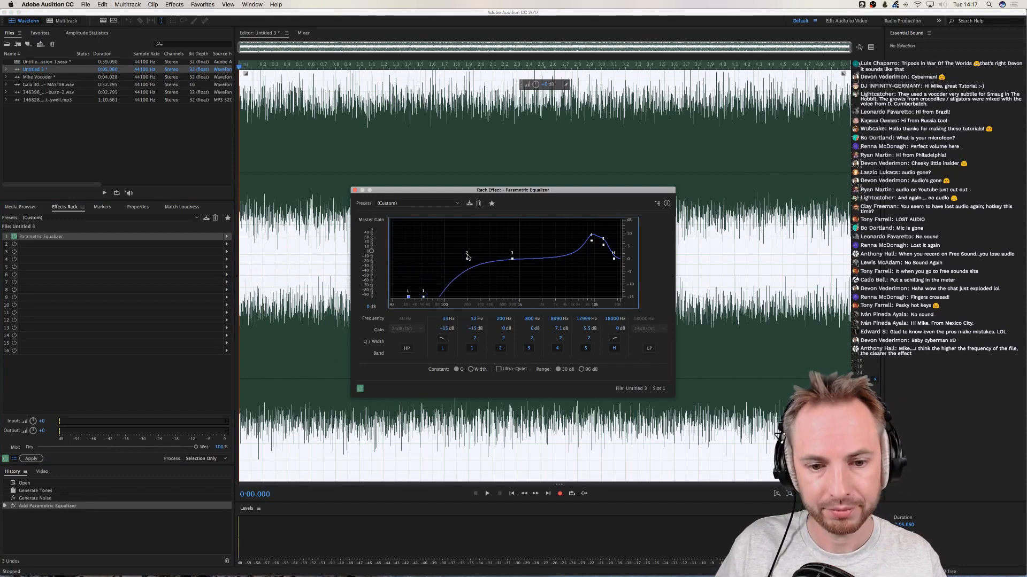
{"action": "left_click_drag", "start_coordinate": [467, 256], "coordinate": [463, 332]}
{"action": "left_click", "coordinate": [442, 340]}
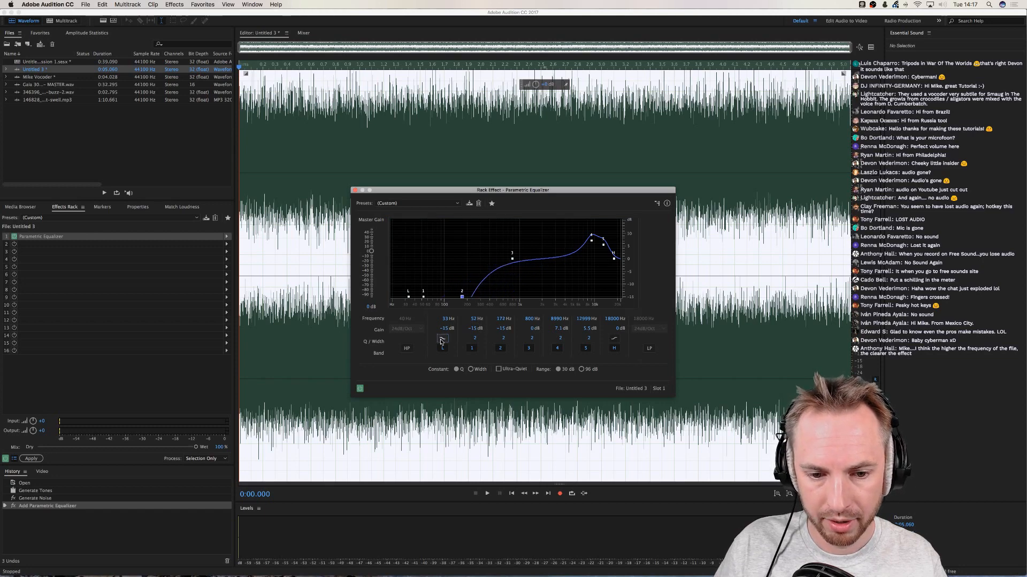
{"action": "left_click_drag", "start_coordinate": [463, 296], "coordinate": [493, 253]}
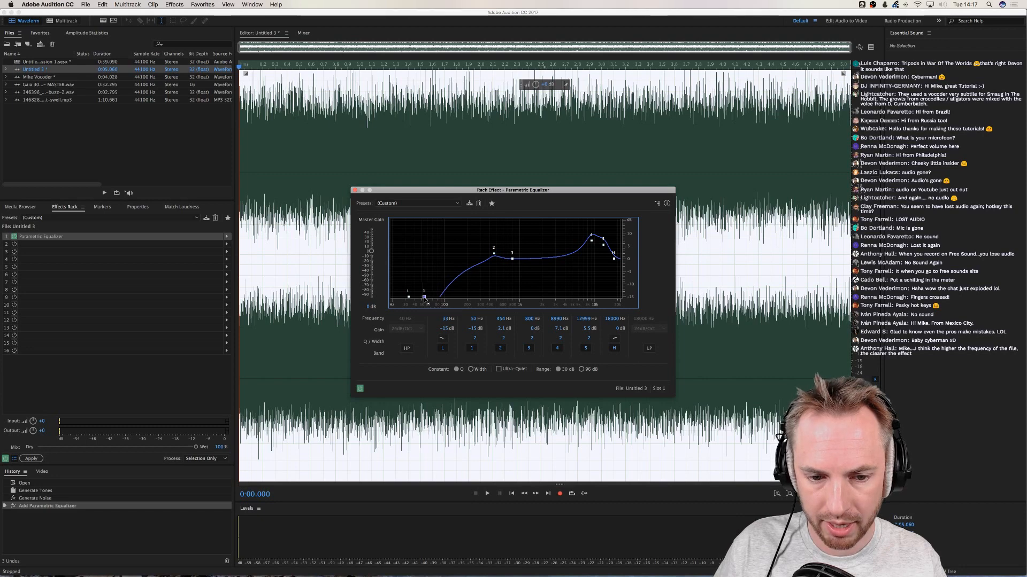
{"action": "left_click_drag", "start_coordinate": [423, 296], "coordinate": [459, 297]}
{"action": "key", "text": "space"}
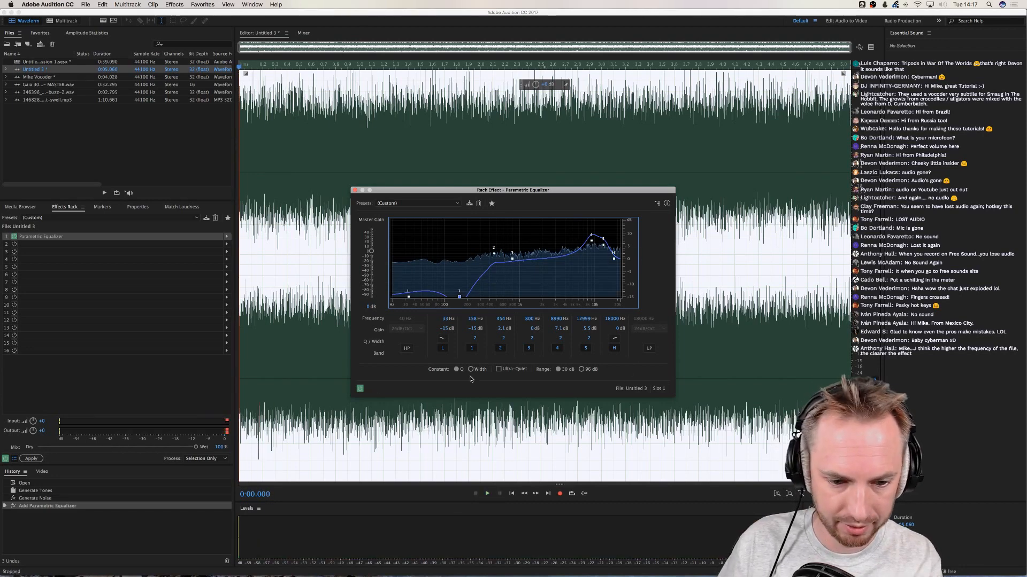
Apply the equalizer to the noise file and normalize it to -0.1 dB
{"action": "left_click", "coordinate": [34, 458]}
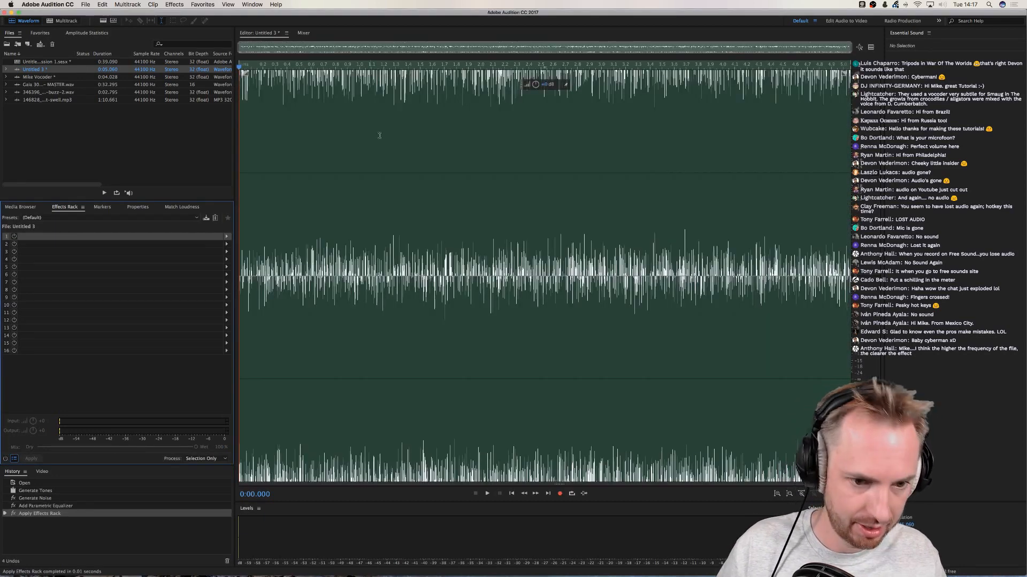
{"action": "left_click", "coordinate": [215, 6]}
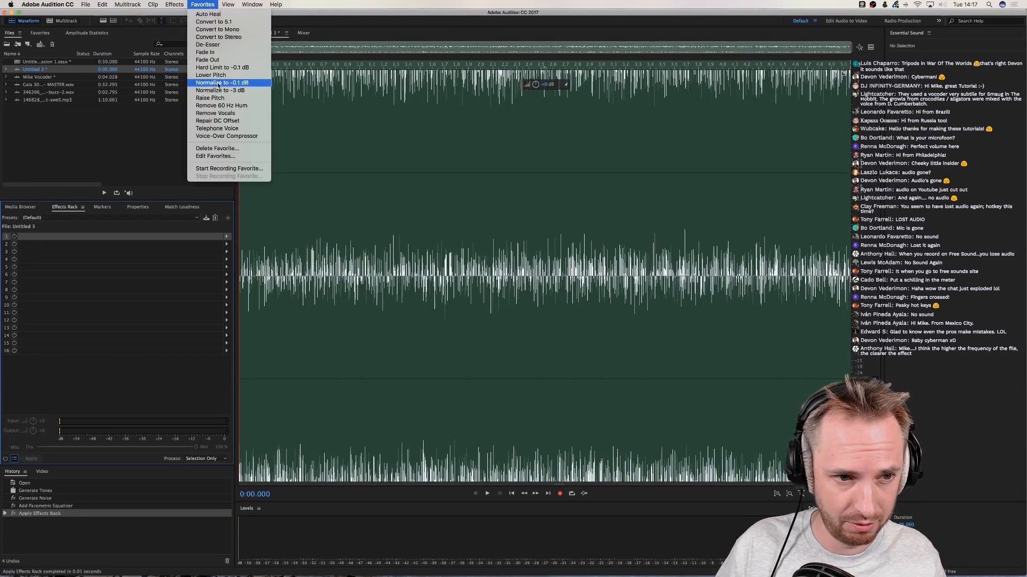
{"action": "left_click", "coordinate": [213, 80]}
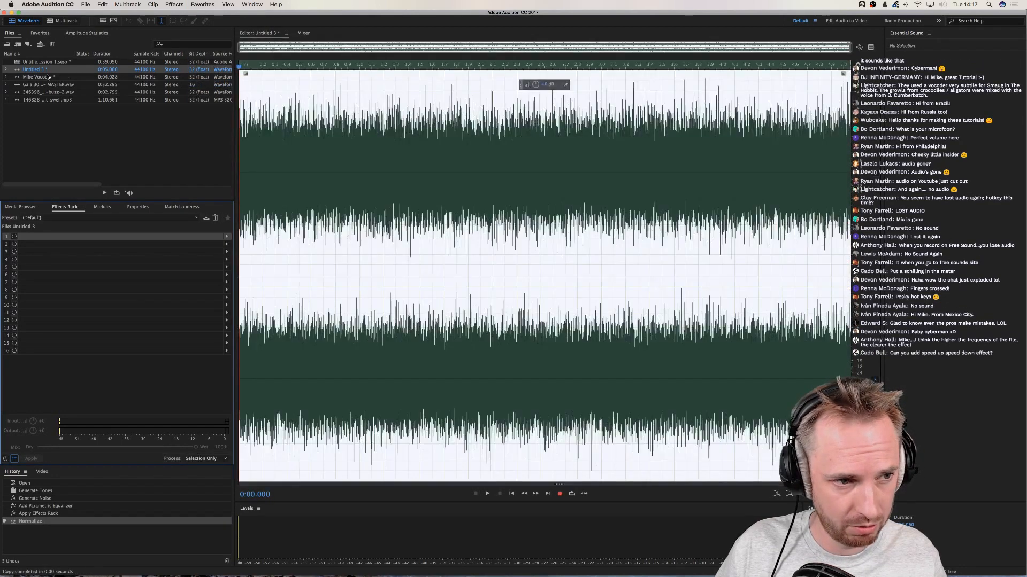
In the voice phrase file, undo the last Mix Paste, mix paste the equalized noise using Modulate, and play the result
{"action": "double_click", "coordinate": [48, 77]}
{"action": "key", "text": "space"}
{"action": "key", "text": "space"}
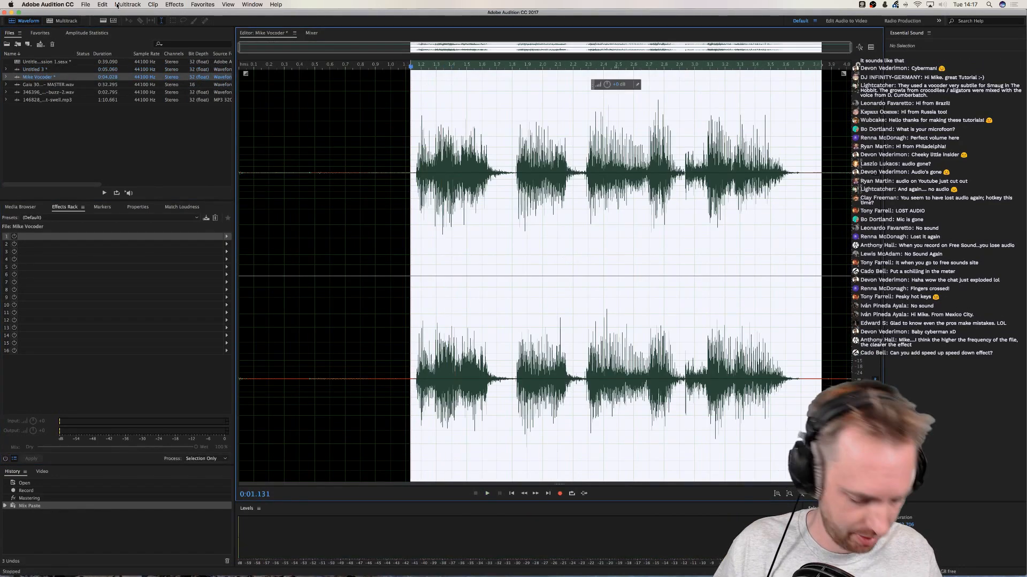
{"action": "key", "text": "super+z"}
{"action": "left_click", "coordinate": [104, 5]}
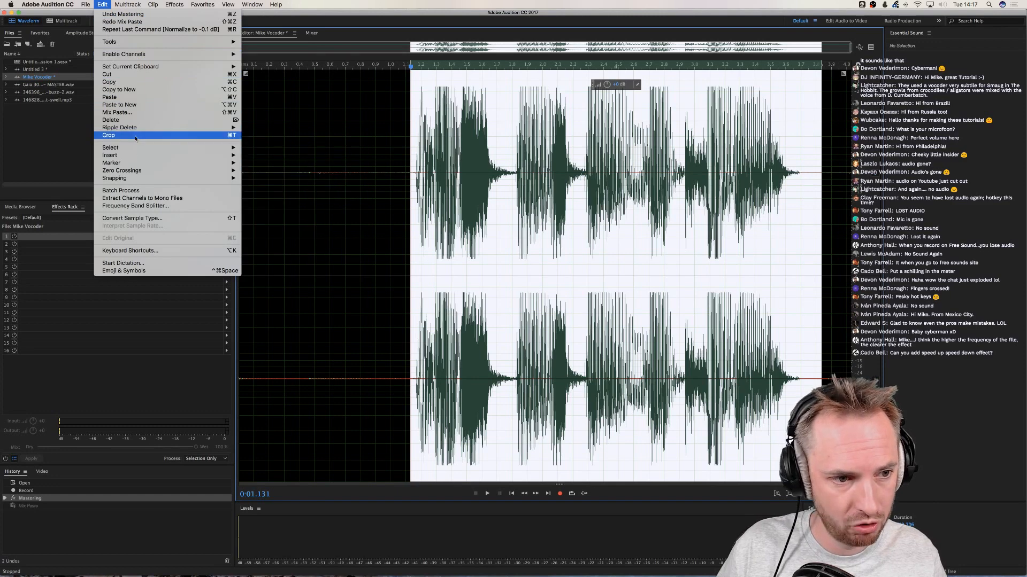
{"action": "left_click", "coordinate": [135, 113]}
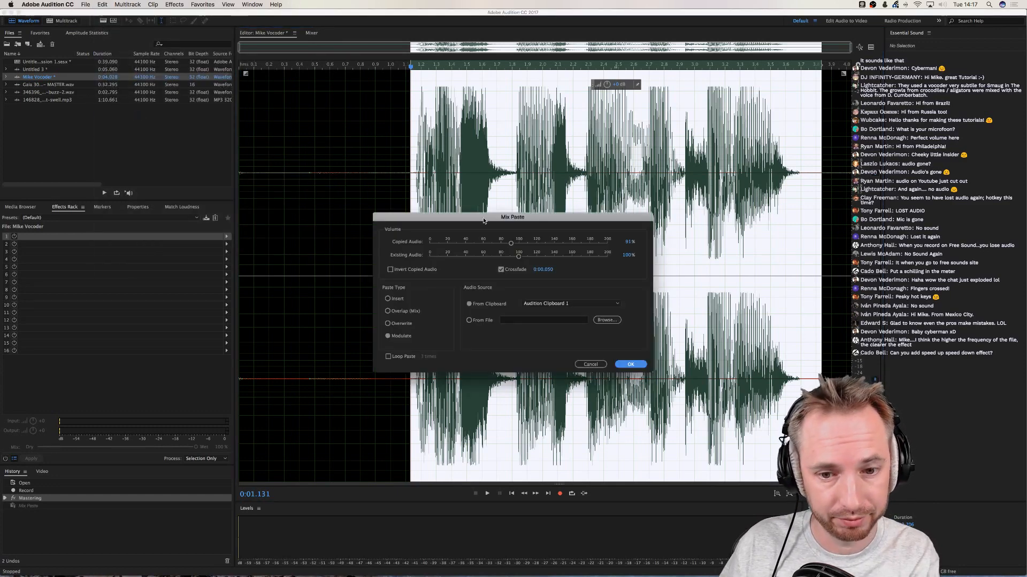
{"action": "key", "text": "Return"}
{"action": "left_click", "coordinate": [590, 314]}
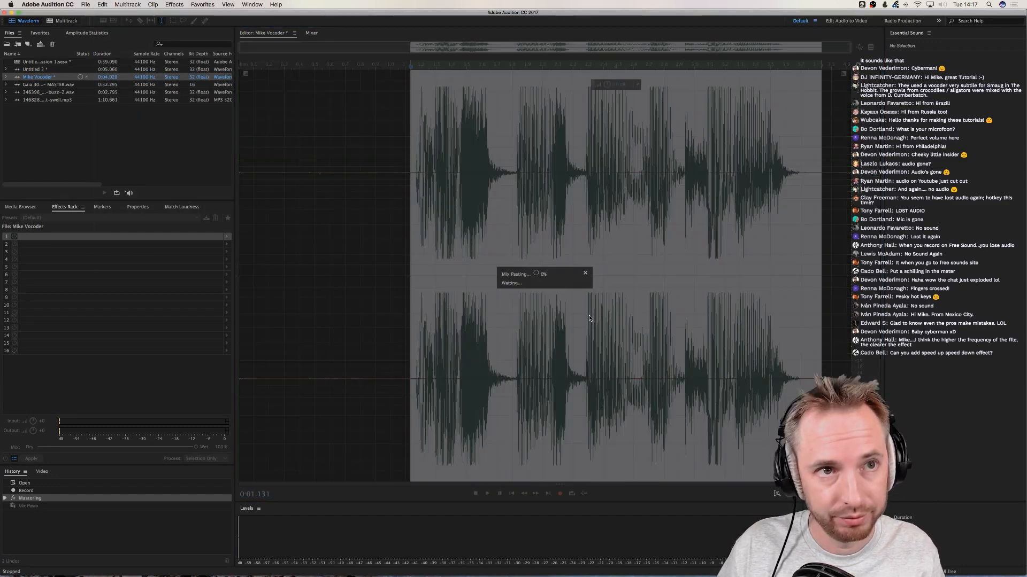
{"action": "key", "text": "space"}
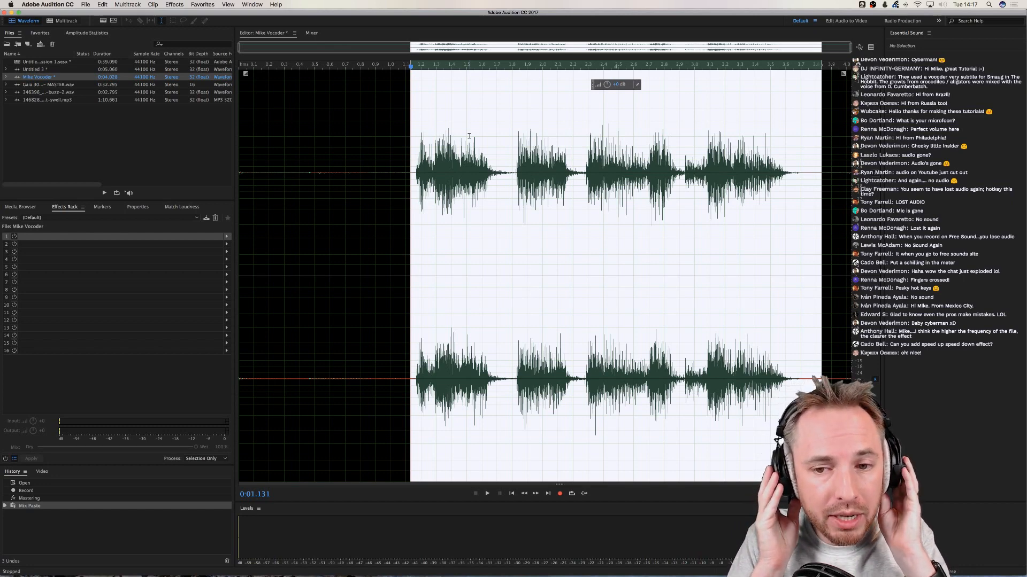
Reopen the noise file, undo its normalizing, equalizing and noise generation to return to the generated tone, and copy that tone
{"action": "double_click", "coordinate": [37, 70]}
{"action": "key", "text": "super+z"}
{"action": "key", "text": "super+z"}
{"action": "key", "text": "super+z"}
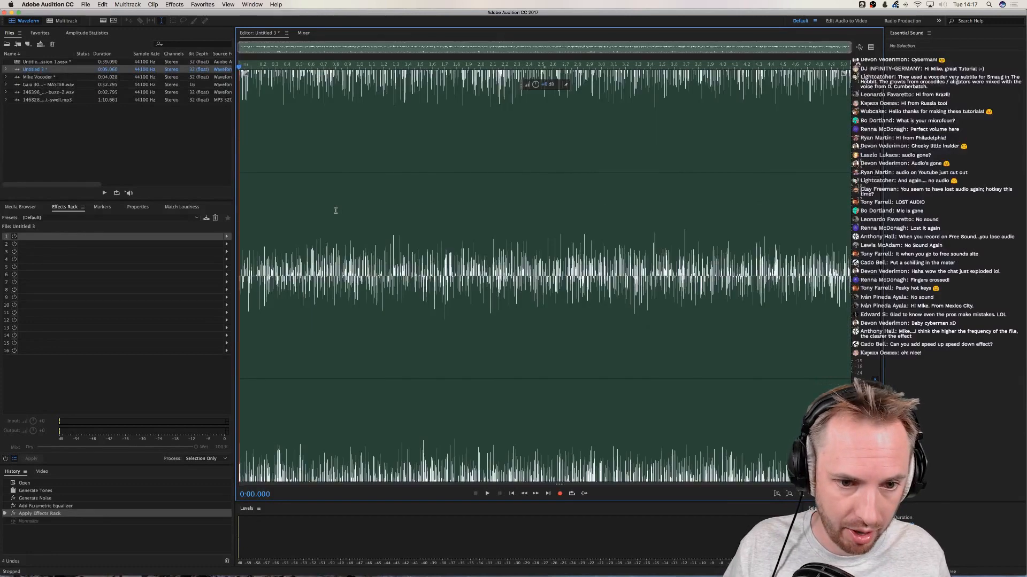
{"action": "key", "text": "super+z"}
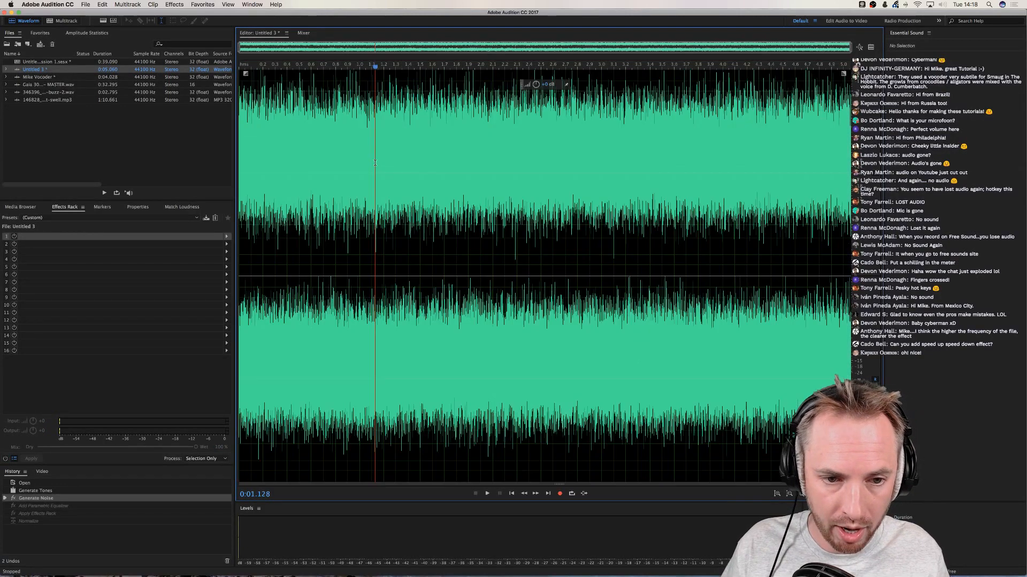
{"action": "key", "text": "super+c"}
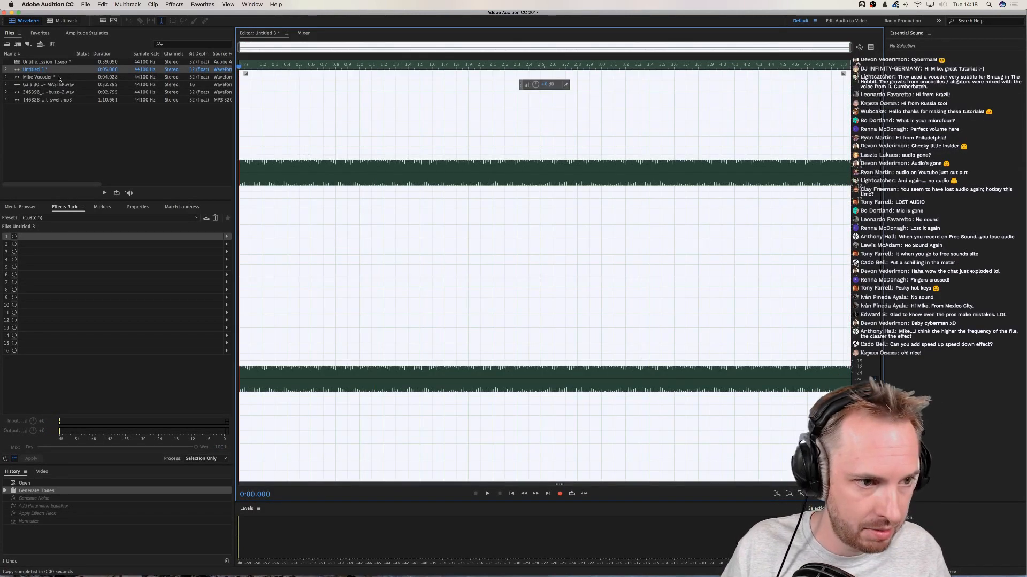
Reopen the voice phrase file, undo the noise Mix Paste, mix paste the copied tone using Modulate, and play the result
{"action": "double_click", "coordinate": [45, 77]}
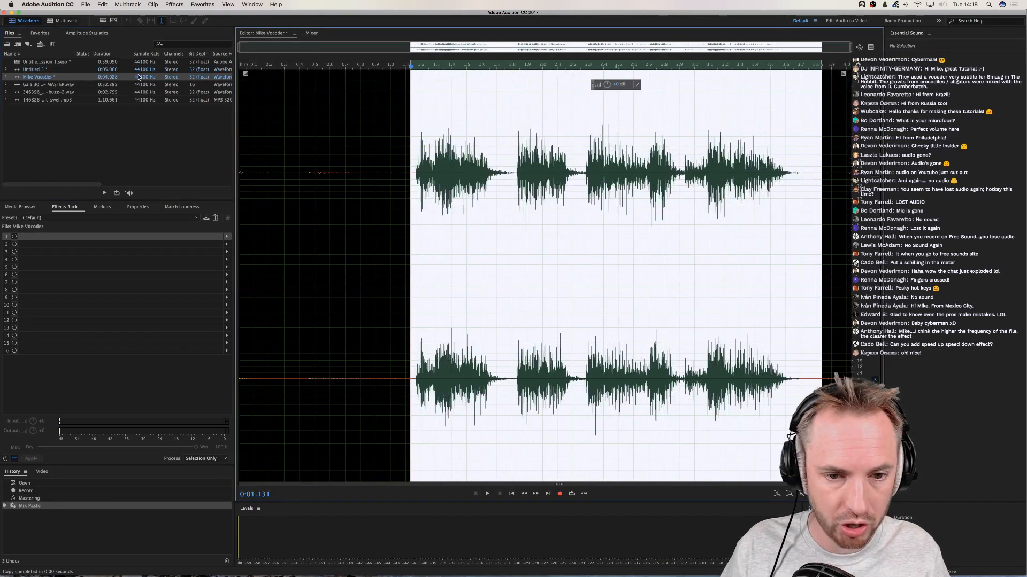
{"action": "key", "text": "space"}
{"action": "key", "text": "space"}
{"action": "key", "text": "super+z"}
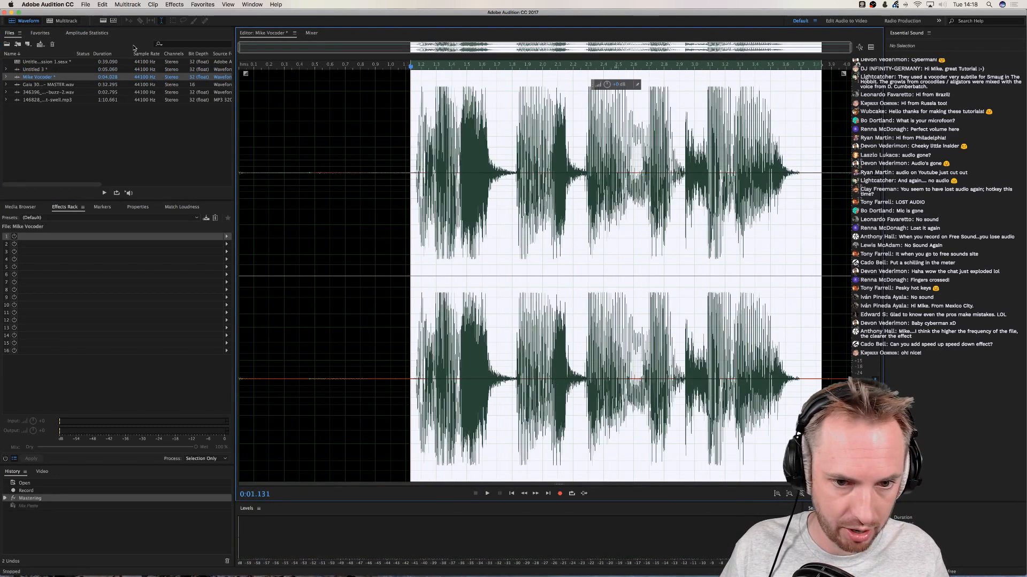
{"action": "left_click", "coordinate": [103, 4]}
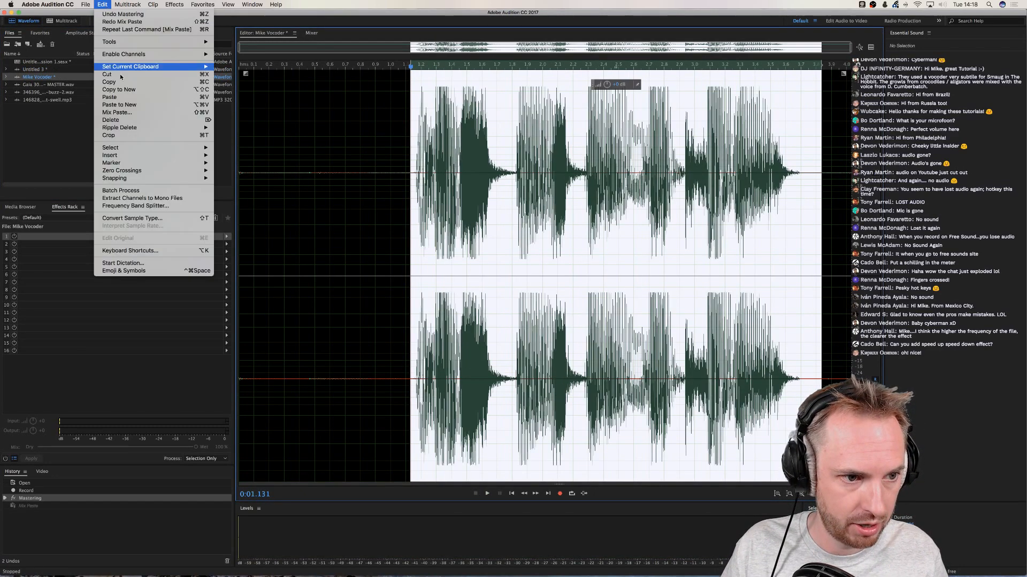
{"action": "left_click", "coordinate": [123, 117]}
{"action": "key", "text": "Return"}
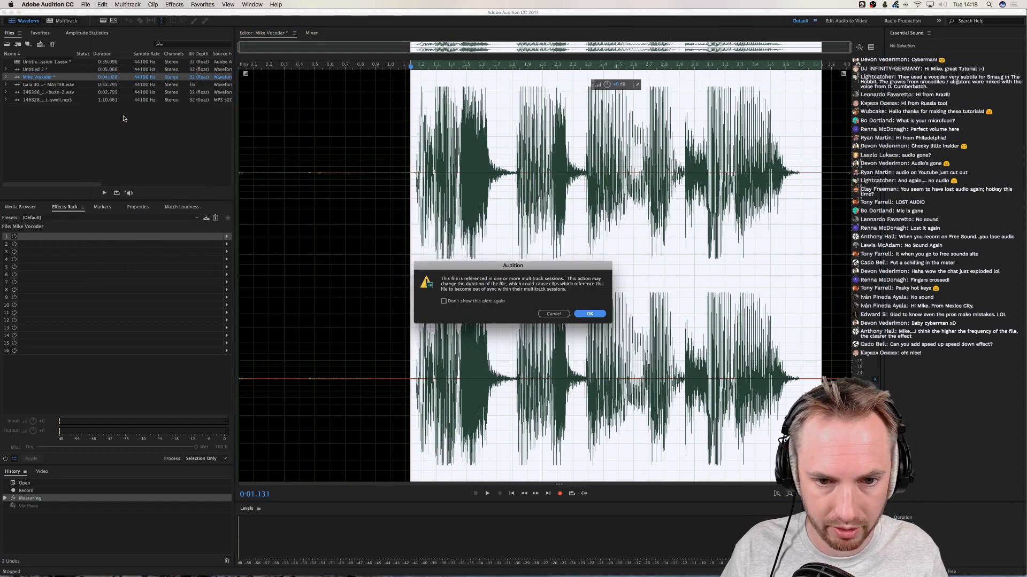
{"action": "key", "text": "Return"}
{"action": "key", "text": "space"}
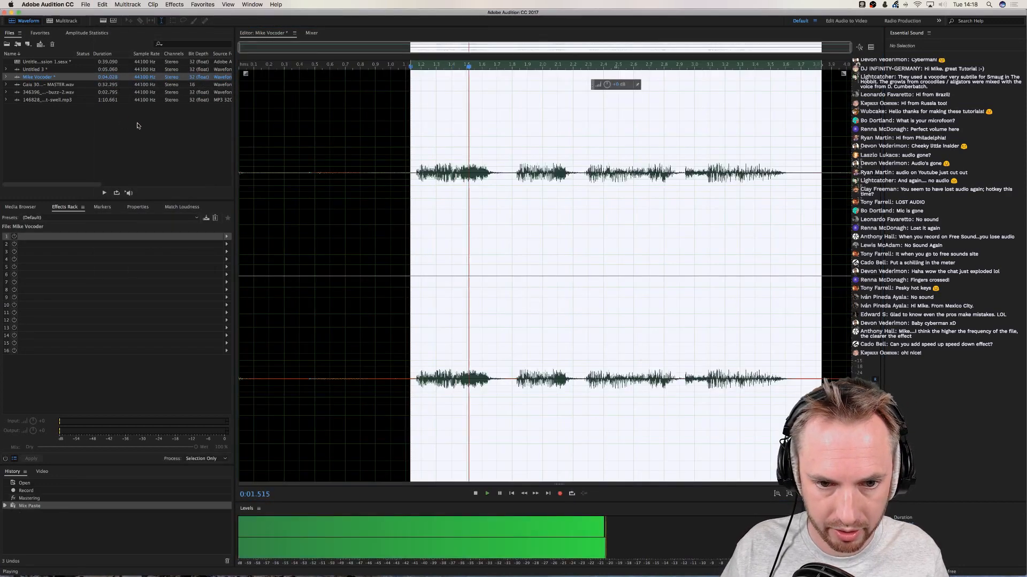
{"action": "key", "text": "space"}
Normalize the tone-modulated phrase to -0.1 dB, switch to the multitrack session and play the Voice Processed track from just before its clips
{"action": "left_click", "coordinate": [175, 5]}
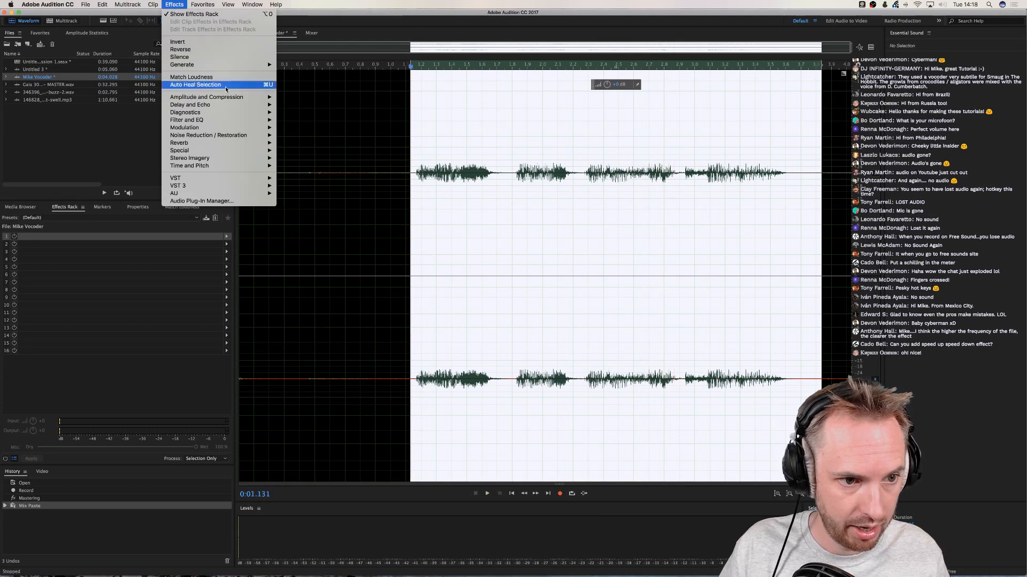
{"action": "mouse_move", "coordinate": [202, 5]}
{"action": "left_click", "coordinate": [203, 81]}
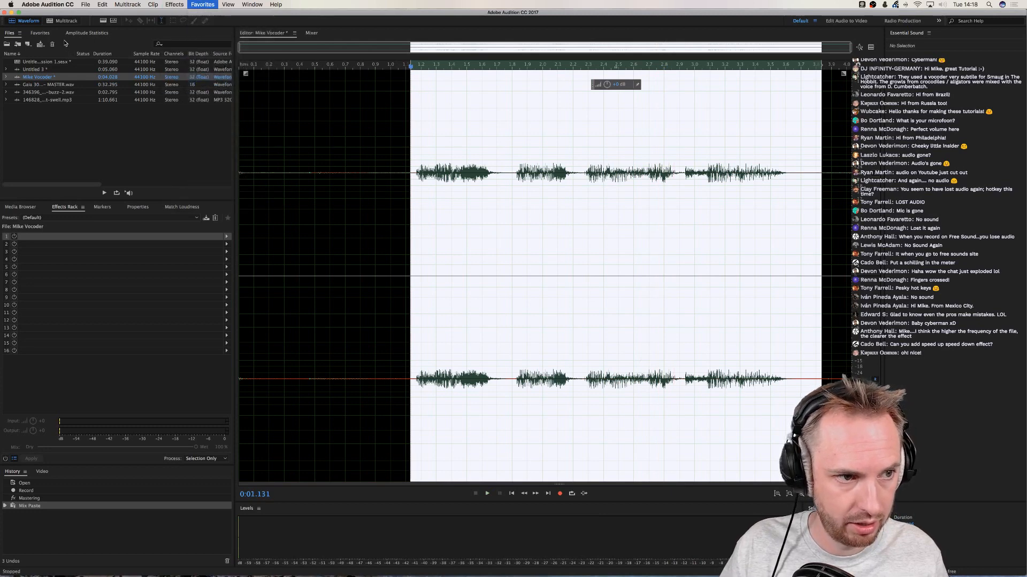
{"action": "left_click", "coordinate": [63, 21]}
{"action": "key", "text": "space"}
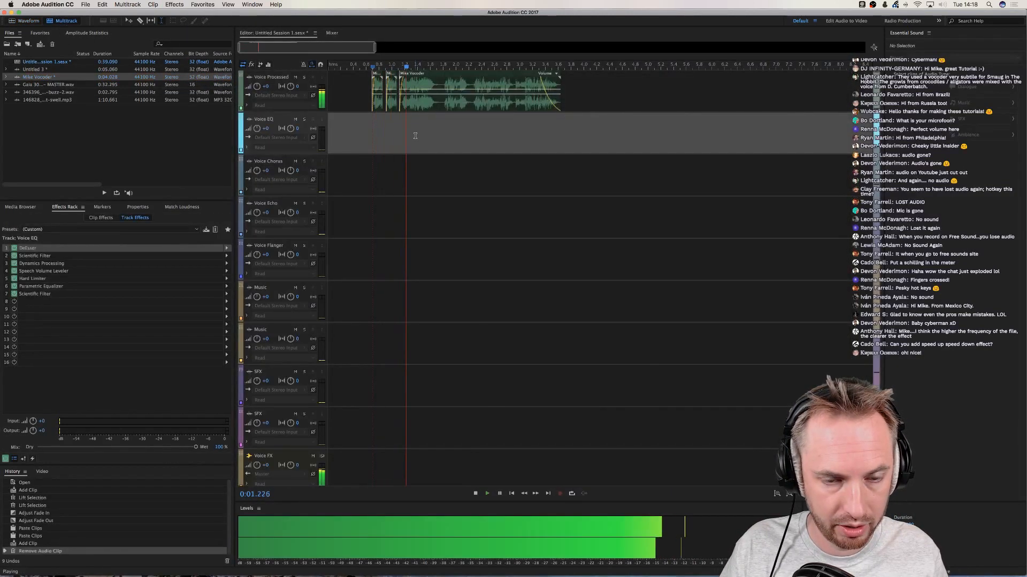
{"action": "left_click", "coordinate": [364, 101]}
{"action": "key", "text": "space"}
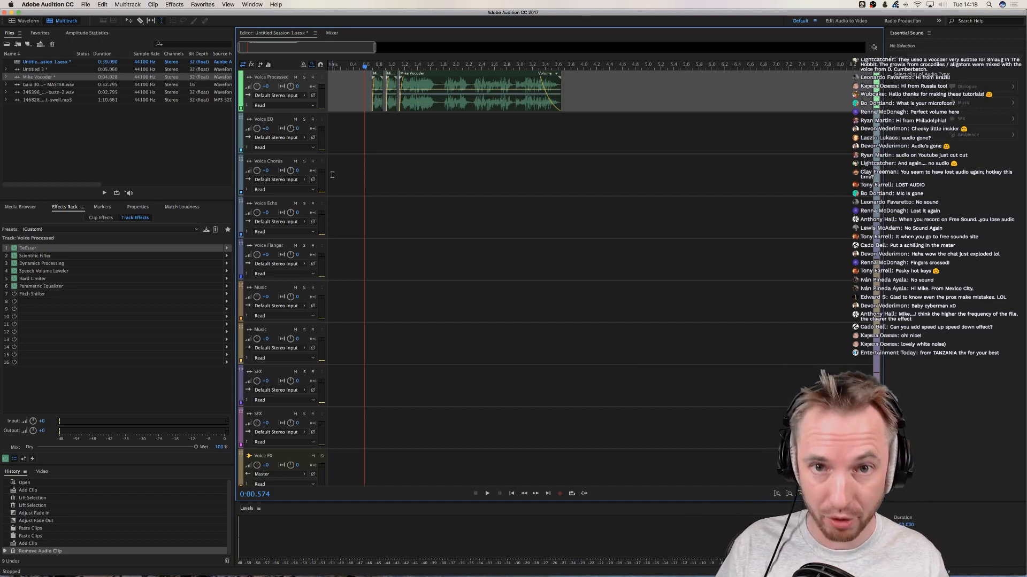
Enable the Pitch Shifter on the Voice Processed track and show its Transpose Ratio automation envelope
{"action": "left_click", "coordinate": [366, 91]}
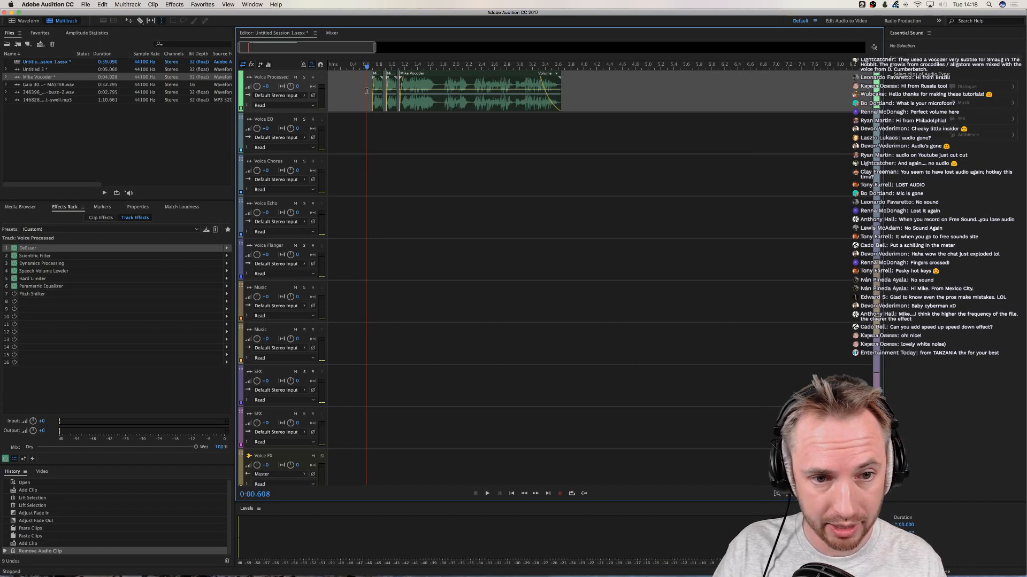
{"action": "left_click", "coordinate": [14, 294]}
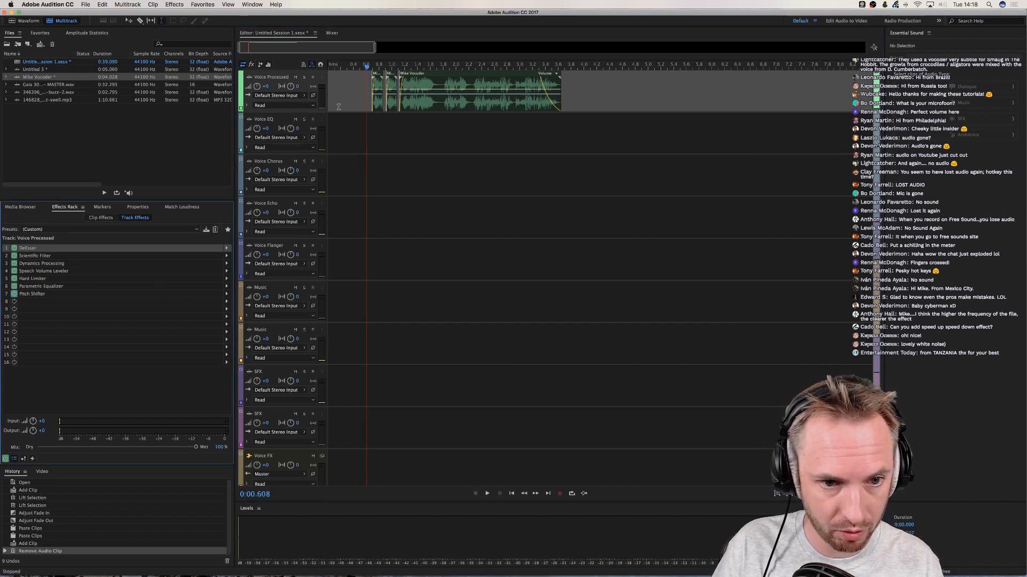
{"action": "left_click", "coordinate": [365, 100]}
{"action": "left_click", "coordinate": [247, 106]}
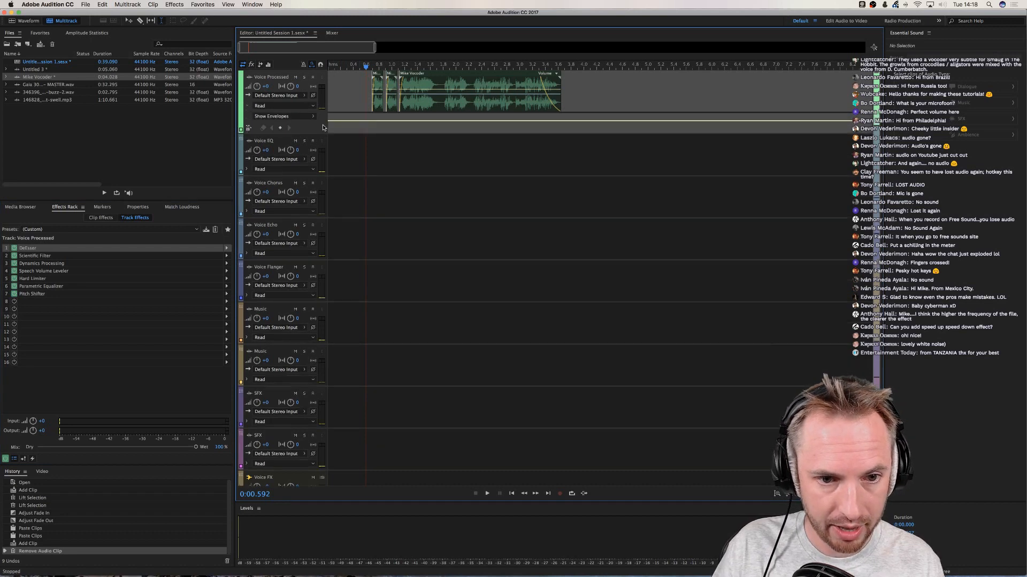
{"action": "left_click", "coordinate": [294, 116]}
{"action": "mouse_move", "coordinate": [350, 229]}
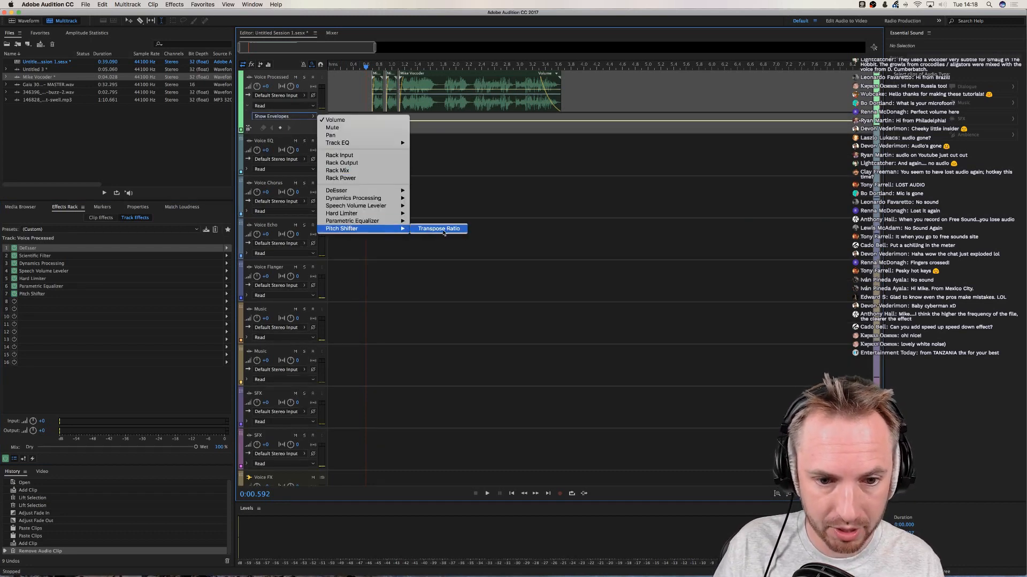
{"action": "left_click", "coordinate": [445, 230]}
Add Transpose Ratio keyframes at the start and end of the voice clips, slope the pitch gradually down between them, and play it
{"action": "left_click", "coordinate": [373, 125]}
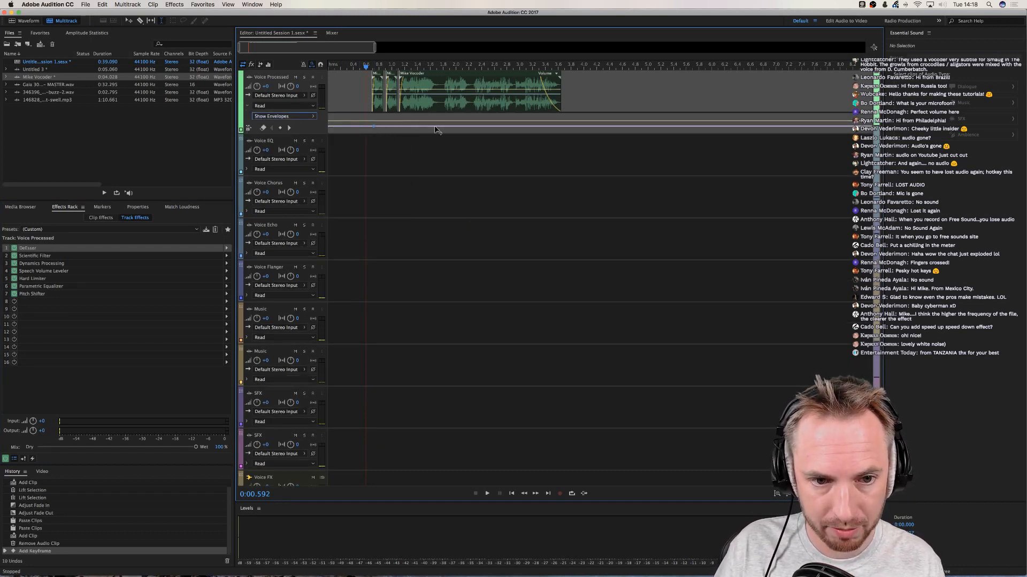
{"action": "left_click", "coordinate": [576, 126]}
{"action": "left_click_drag", "start_coordinate": [567, 127], "coordinate": [566, 136]}
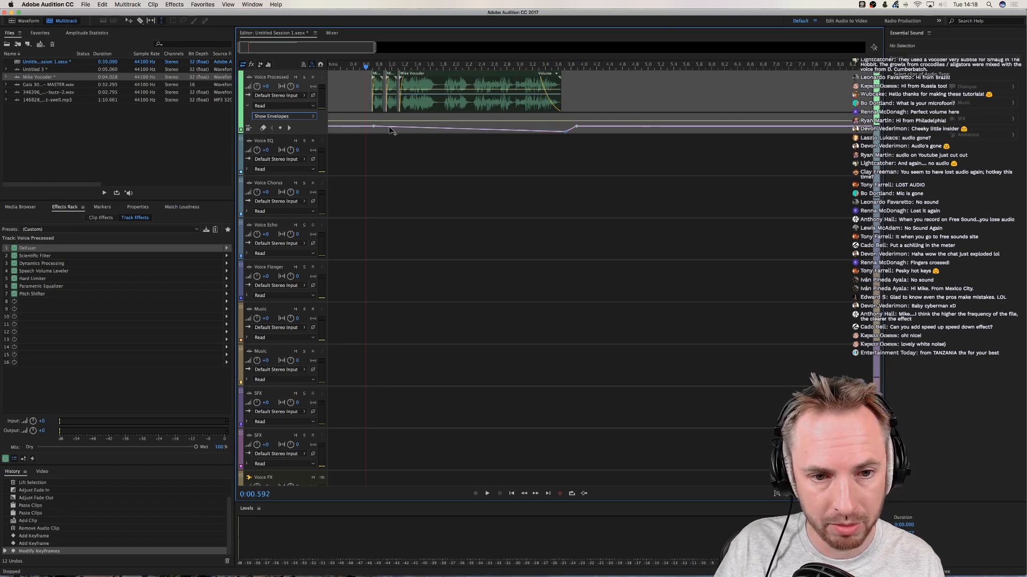
{"action": "left_click_drag", "start_coordinate": [388, 126], "coordinate": [388, 129]}
{"action": "key", "text": "space"}
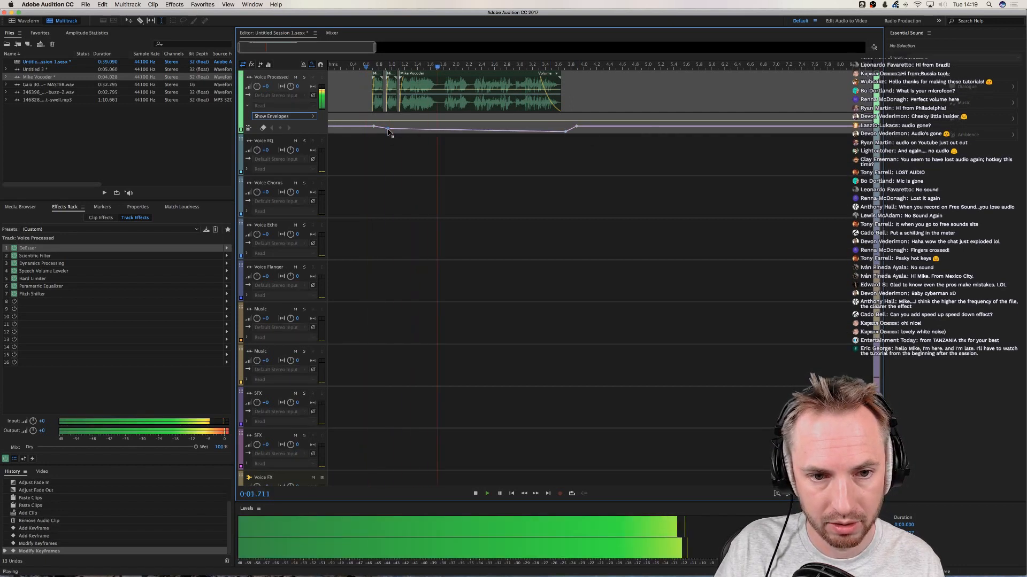
{"action": "key", "text": "space"}
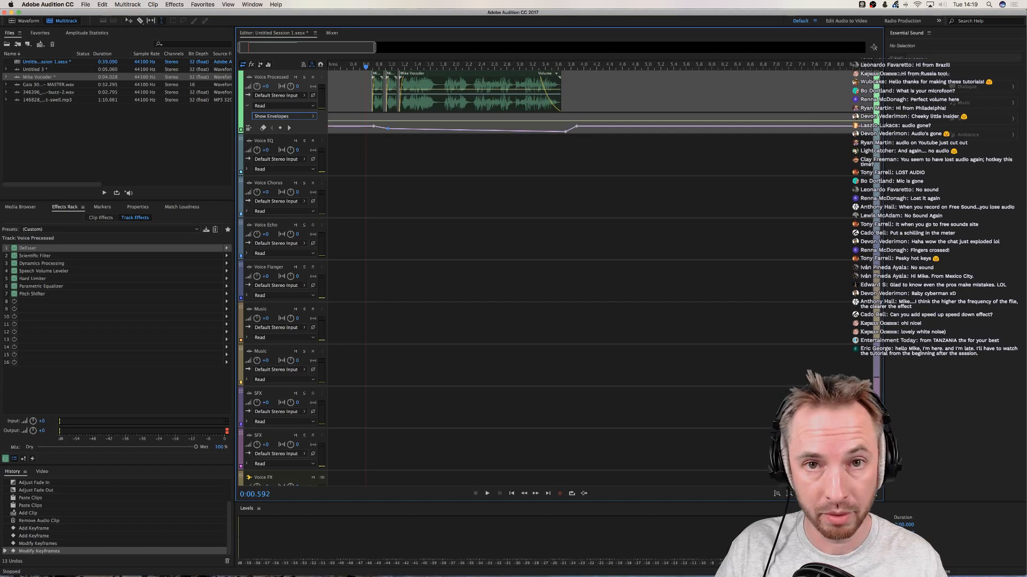
Reshape the opening Transpose Ratio keyframes into a high pitch peak followed by a sharp dip, and play the phrase
{"action": "left_click", "coordinate": [363, 97]}
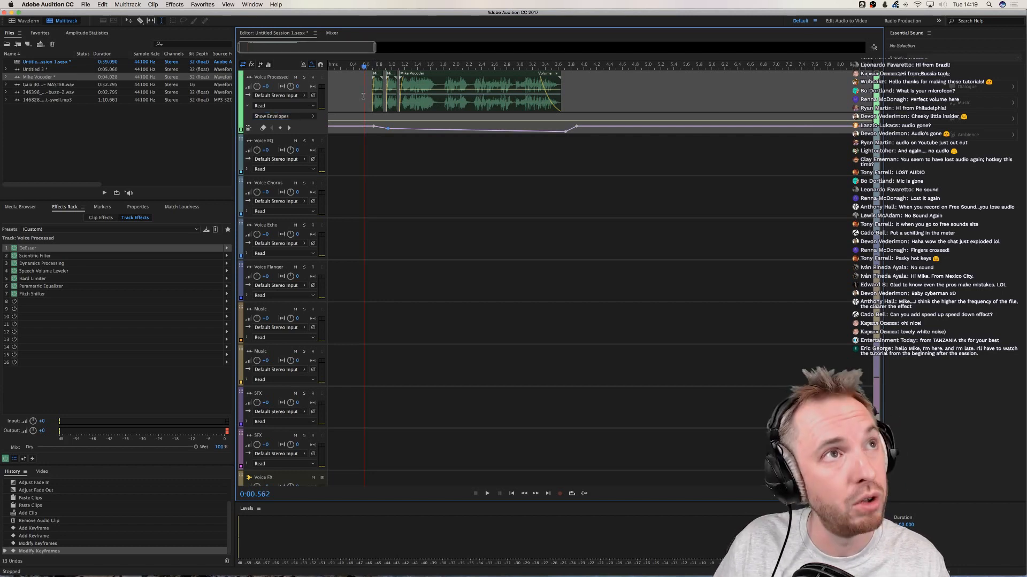
{"action": "key", "text": "space"}
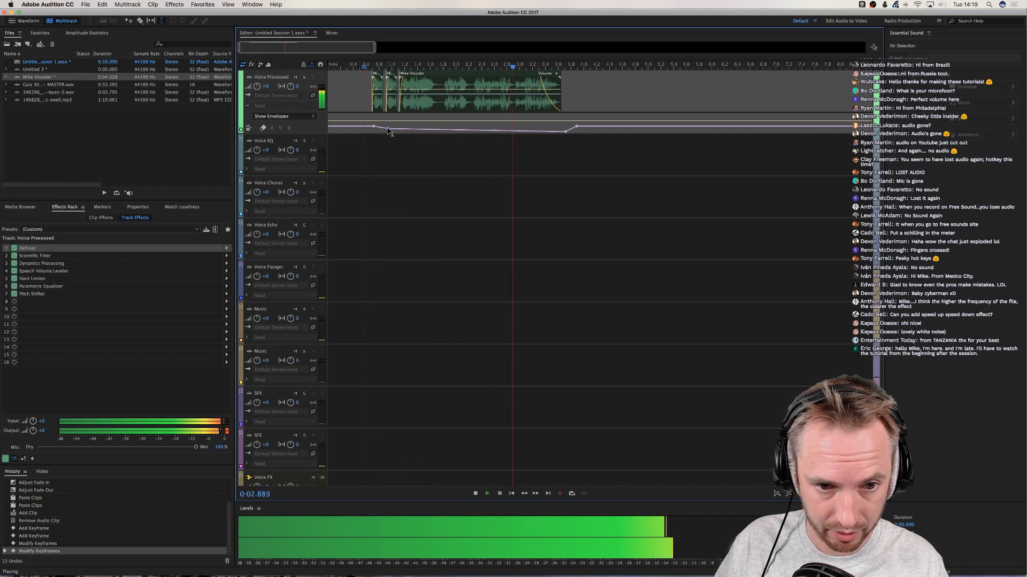
{"action": "mouse_move", "coordinate": [387, 129]}
{"action": "left_mouse_down"}
{"action": "mouse_move", "coordinate": [400, 129]}
{"action": "mouse_move", "coordinate": [399, 116]}
{"action": "left_mouse_up"}
{"action": "key", "text": "space"}
{"action": "mouse_move", "coordinate": [384, 122]}
{"action": "left_mouse_down"}
{"action": "mouse_move", "coordinate": [377, 116]}
{"action": "mouse_move", "coordinate": [388, 132]}
{"action": "left_mouse_up"}
{"action": "key", "text": "space"}
{"action": "key", "text": "space"}
{"action": "key", "text": "space"}
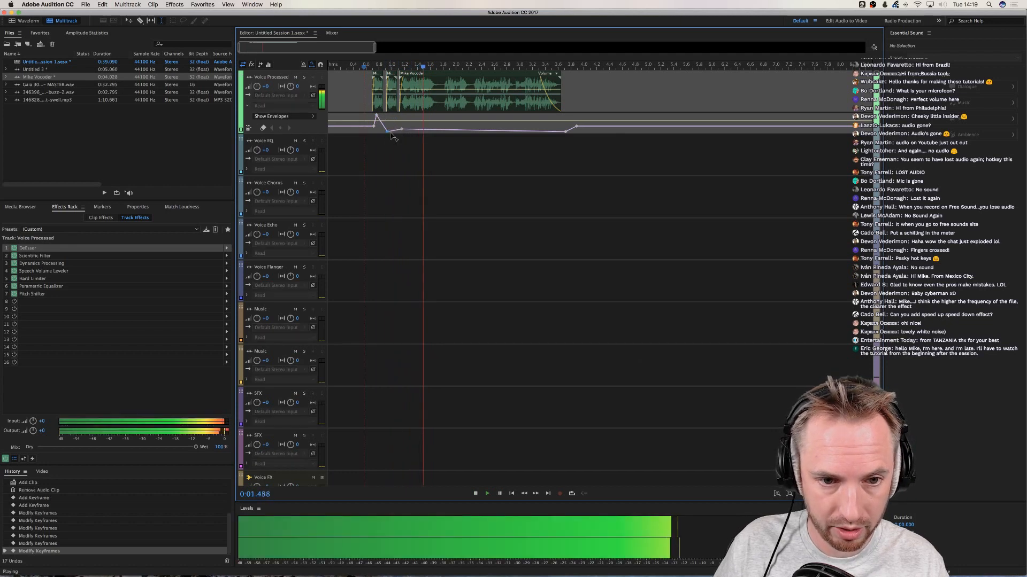
{"action": "key", "text": "space"}
{"action": "key", "text": "space"}
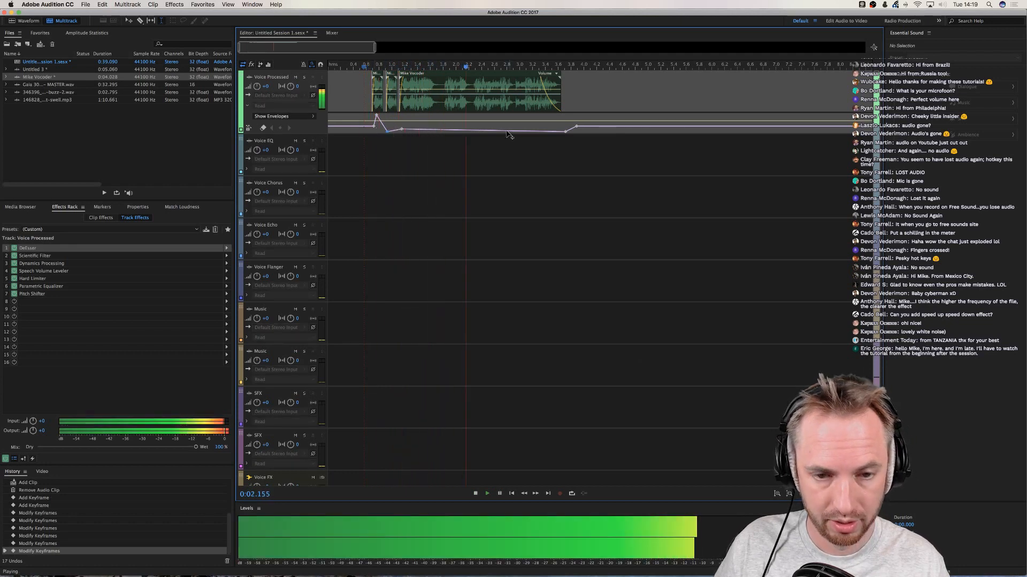
{"action": "key", "text": "space"}
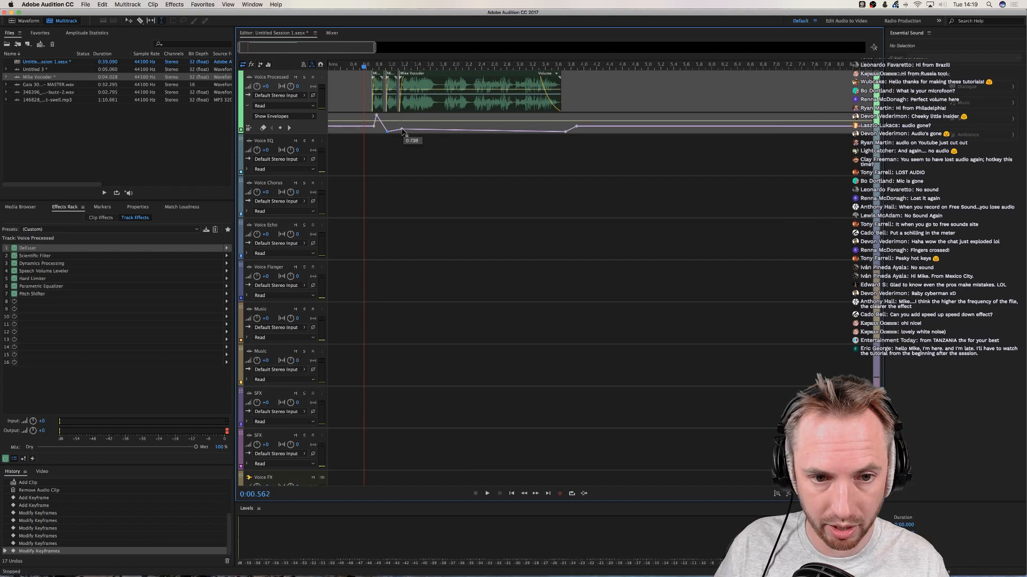
Raise the third Transpose Ratio keyframe slightly, try a rising pitch towards the clip's end, level that end keyframe again, and play it
{"action": "left_click_drag", "start_coordinate": [401, 129], "coordinate": [403, 127]}
{"action": "left_click_drag", "start_coordinate": [563, 131], "coordinate": [553, 115]}
{"action": "key", "text": "space"}
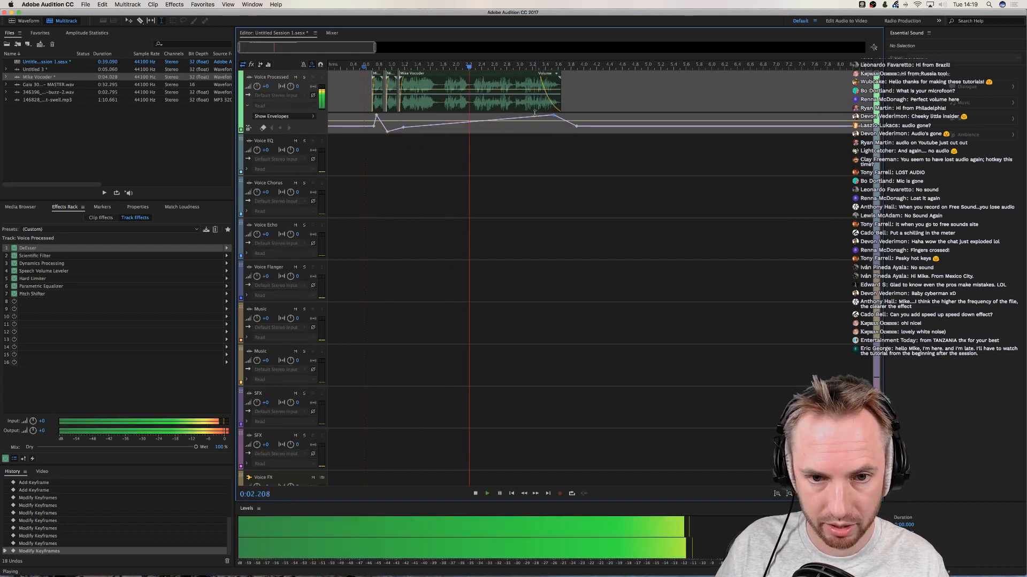
{"action": "key", "text": "space"}
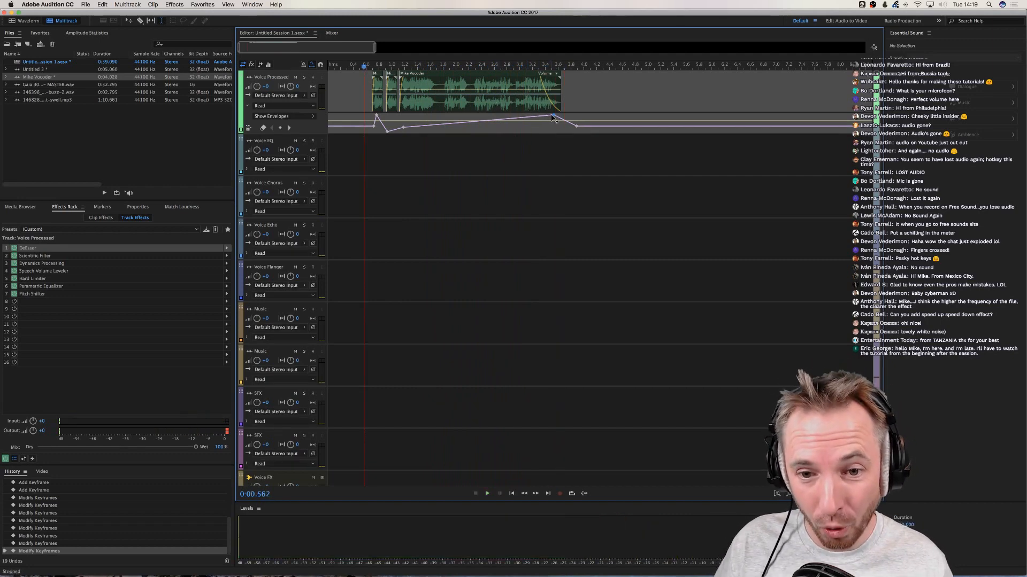
{"action": "left_click_drag", "start_coordinate": [554, 118], "coordinate": [558, 128]}
{"action": "key", "text": "space"}
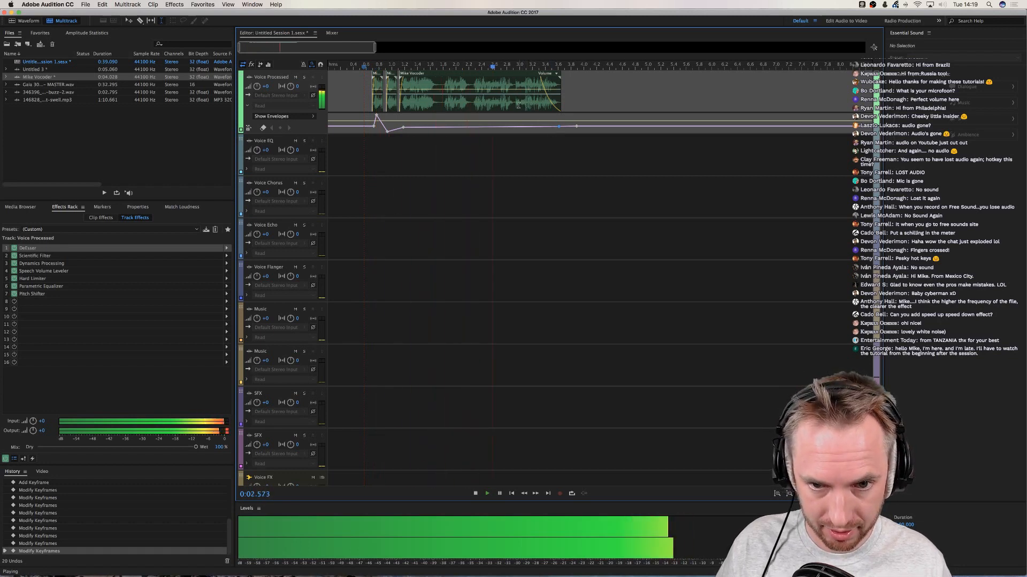
Copy the voice clip's ending from about 0:02.566 and paste it on the same track at 0:03.443, overlapping the original ending
{"action": "left_click_drag", "start_coordinate": [492, 105], "coordinate": [614, 105]}
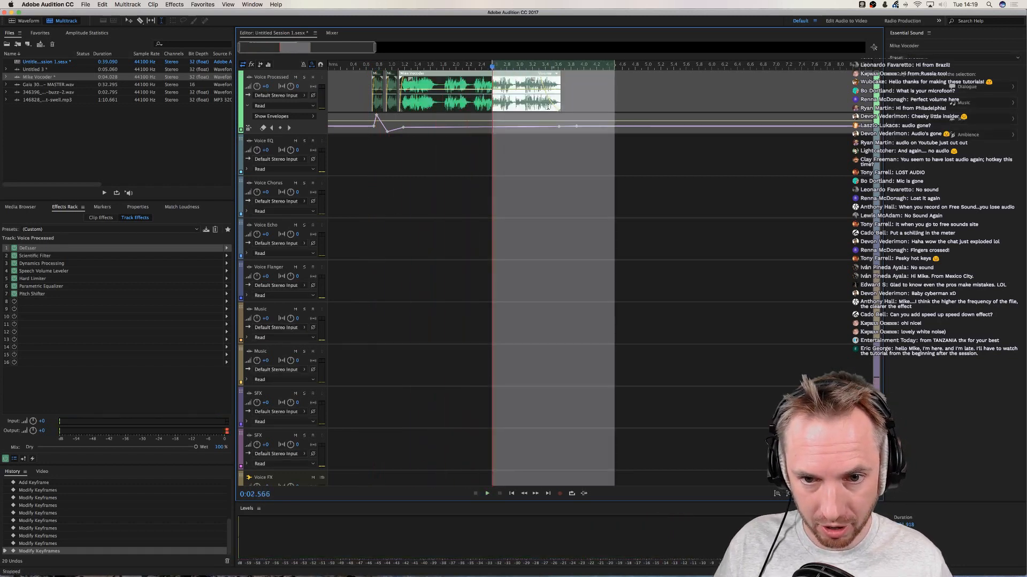
{"action": "left_click", "coordinate": [548, 106]}
{"action": "key", "text": "super+v"}
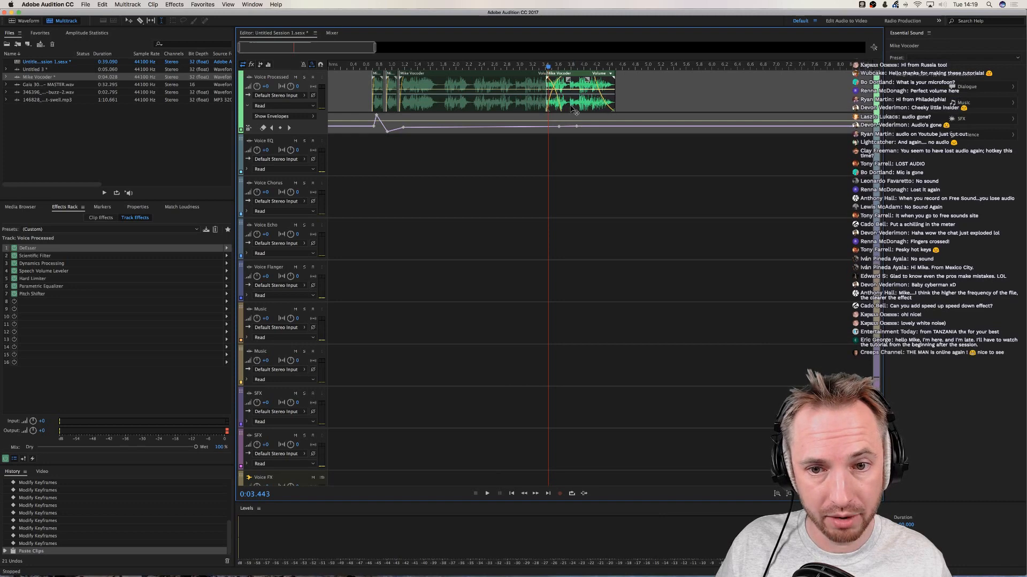
Duplicate the pasted ending clip so it repeats overlapping the previous one, and slope the Transpose Ratio up towards the last repeat's end
{"action": "left_click_drag", "start_coordinate": [571, 109], "coordinate": [620, 77]}
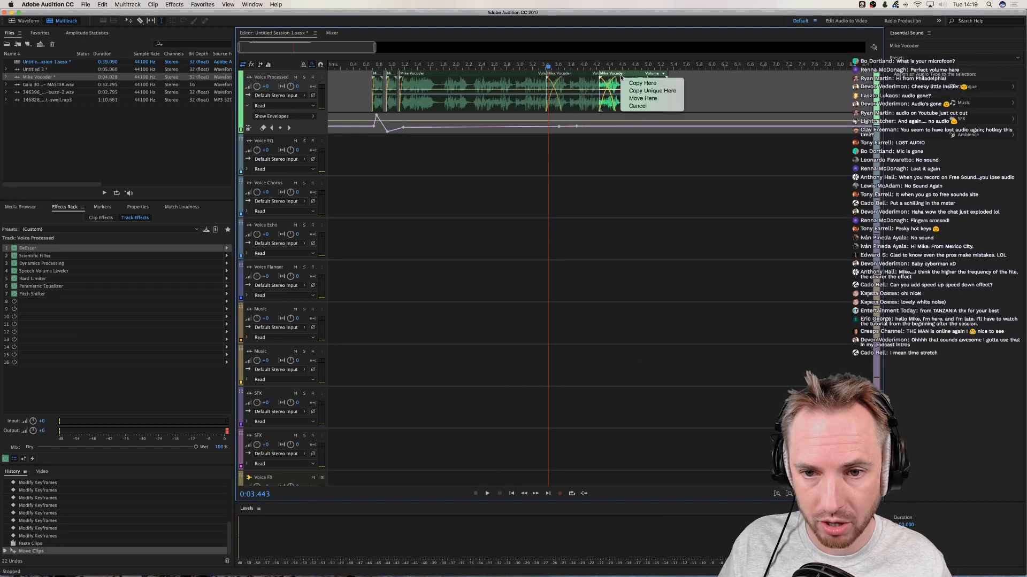
{"action": "left_click", "coordinate": [642, 83]}
{"action": "left_click_drag", "start_coordinate": [581, 127], "coordinate": [665, 114]}
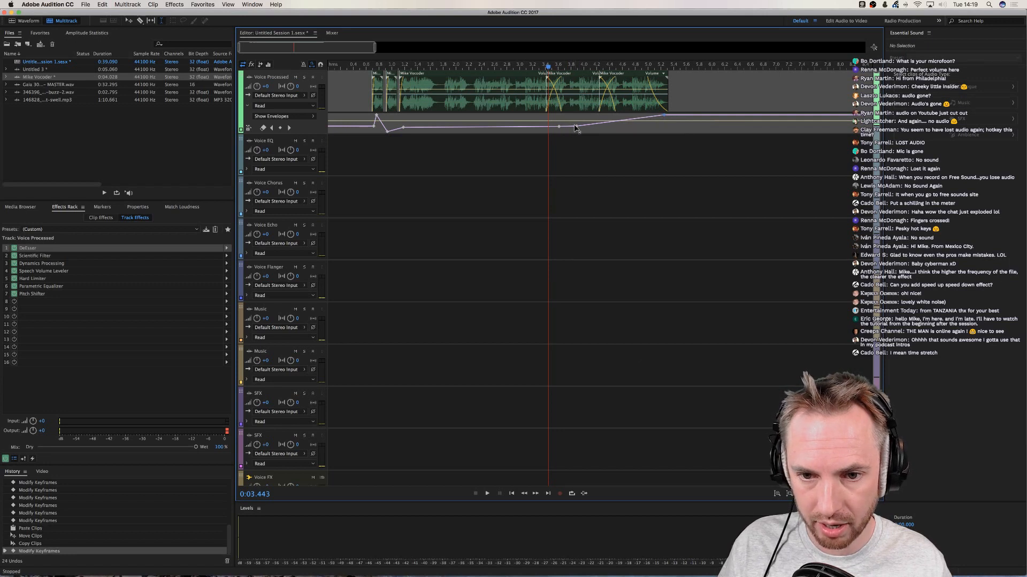
{"action": "left_click", "coordinate": [575, 127]}
Play the extended phrase with its repeated endings, first from midway and again from 0:00.447
{"action": "left_click", "coordinate": [512, 151]}
{"action": "key", "text": "space"}
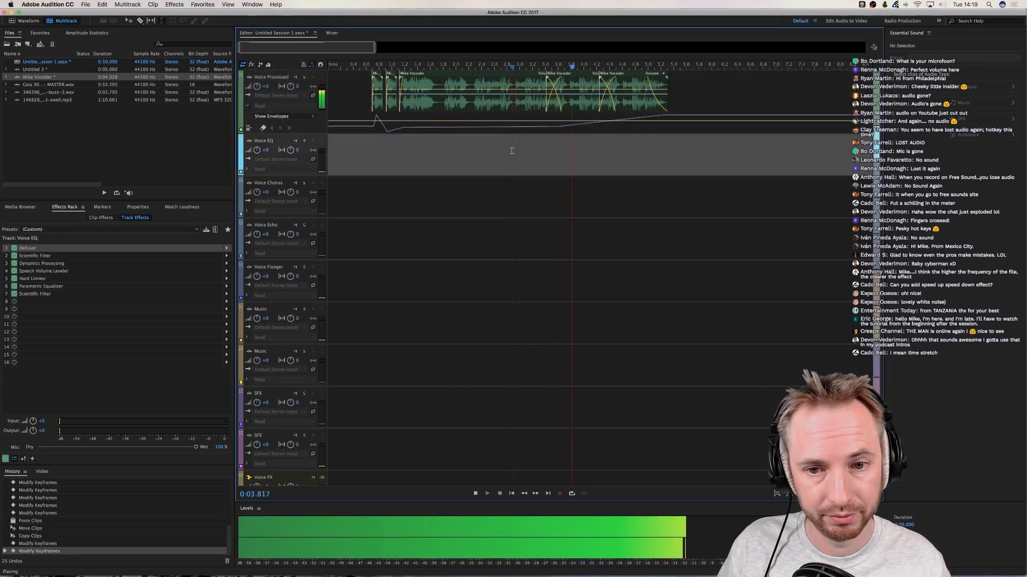
{"action": "key", "text": "space"}
{"action": "left_click", "coordinate": [356, 149]}
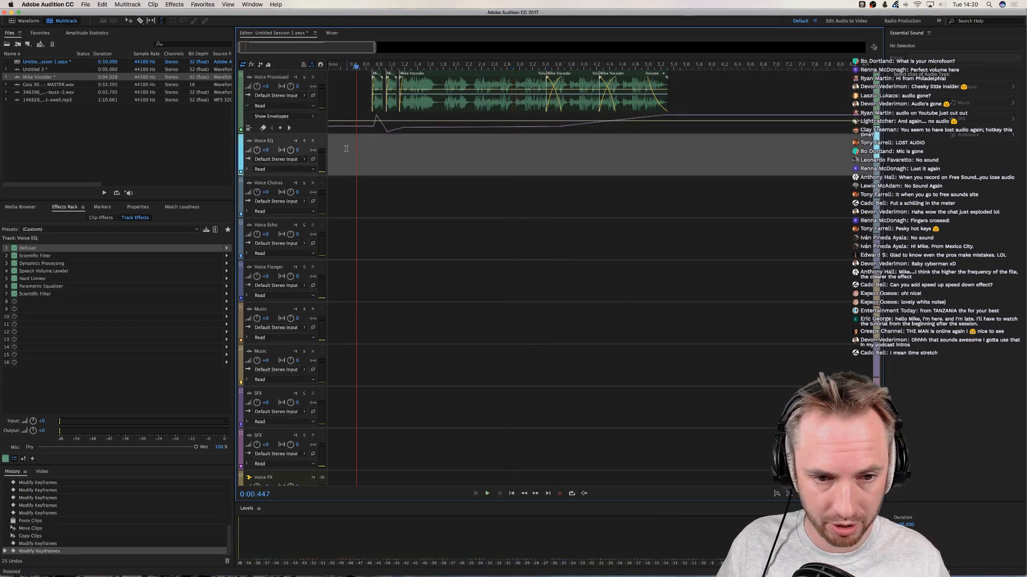
{"action": "key", "text": "space"}
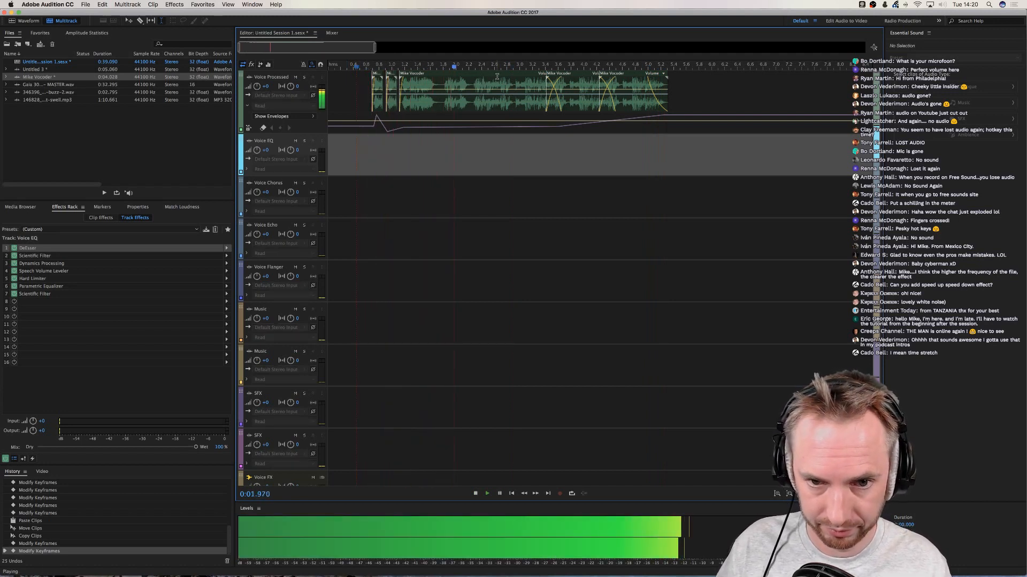
{"action": "scroll", "coordinate": [496, 66], "scroll_direction": "down", "scroll_amount": 6}
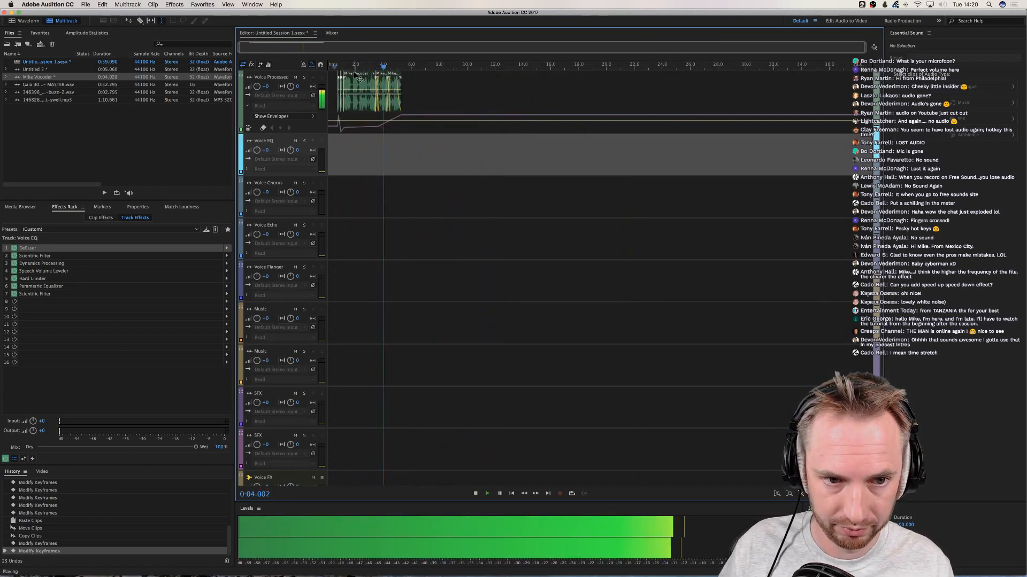
{"action": "key", "text": "space"}
Copy the main voice clip to about 0:10.8 on the same track, time-stretch it to end at about 0:29, and play it
{"action": "left_click_drag", "start_coordinate": [355, 75], "coordinate": [733, 80]}
{"action": "left_click", "coordinate": [500, 81]}
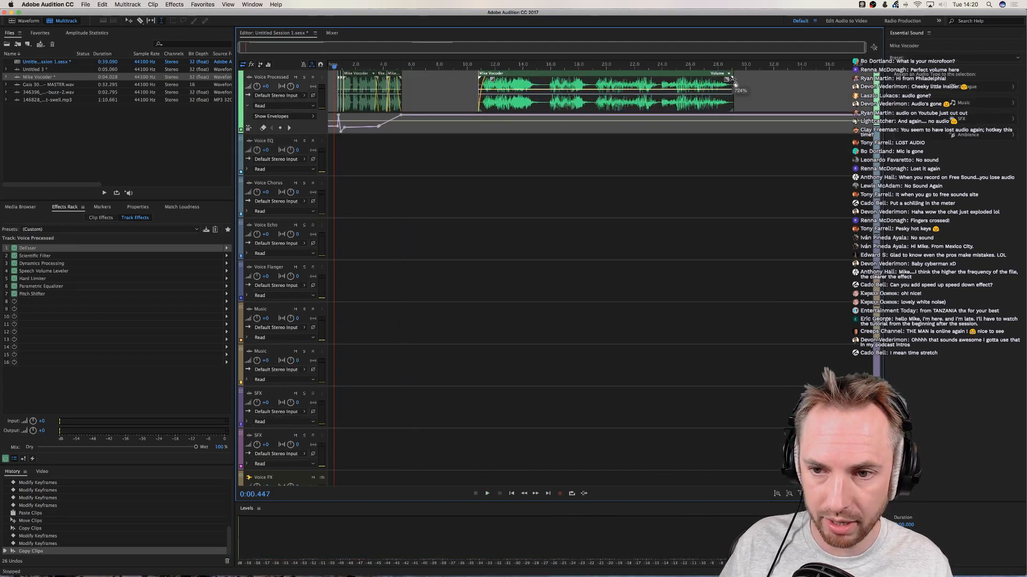
{"action": "left_click", "coordinate": [469, 133]}
{"action": "key", "text": "space"}
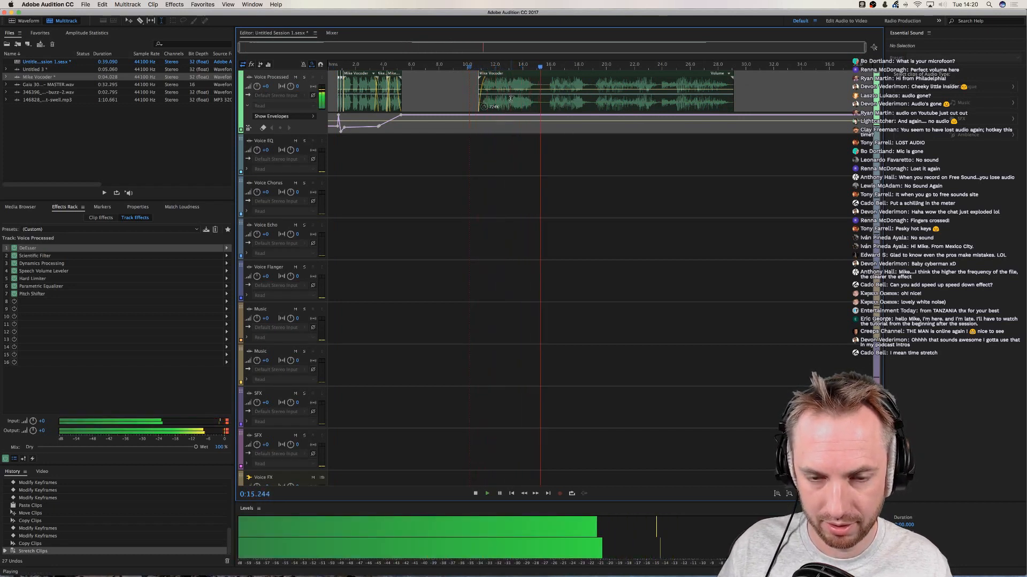
{"action": "key", "text": "space"}
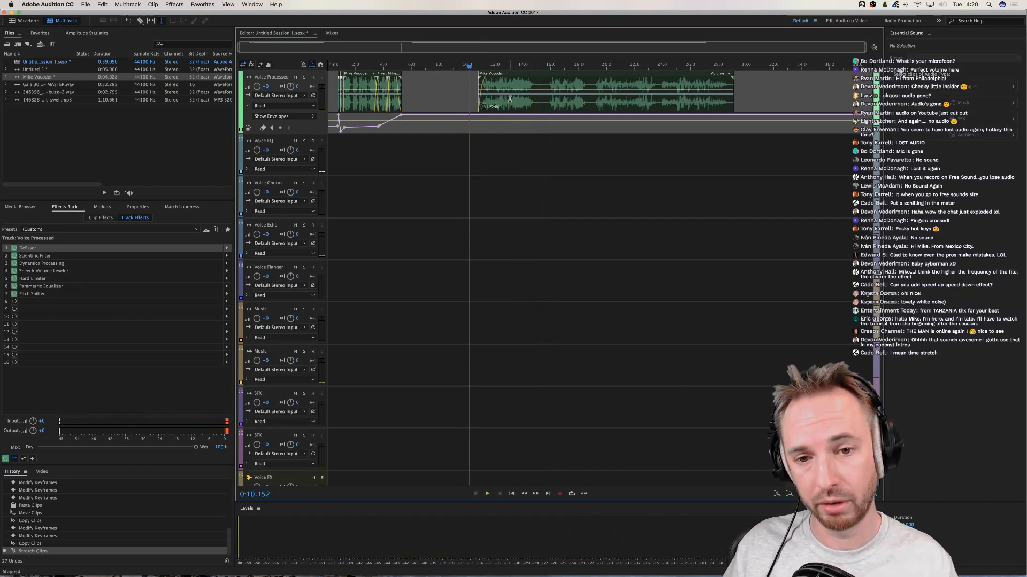
{"action": "left_click", "coordinate": [545, 101]}
{"action": "key", "text": "space"}
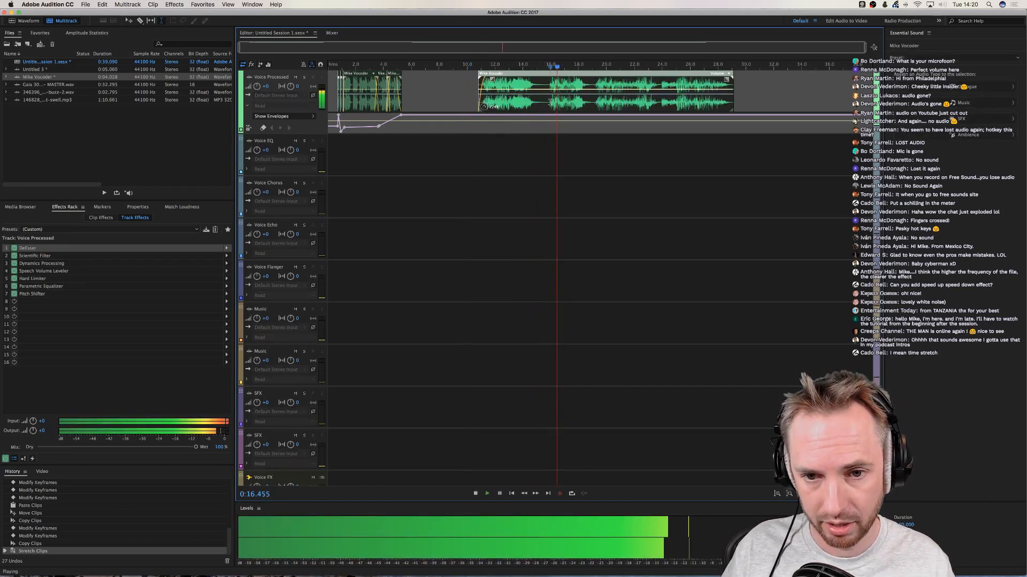
{"action": "key", "text": "space"}
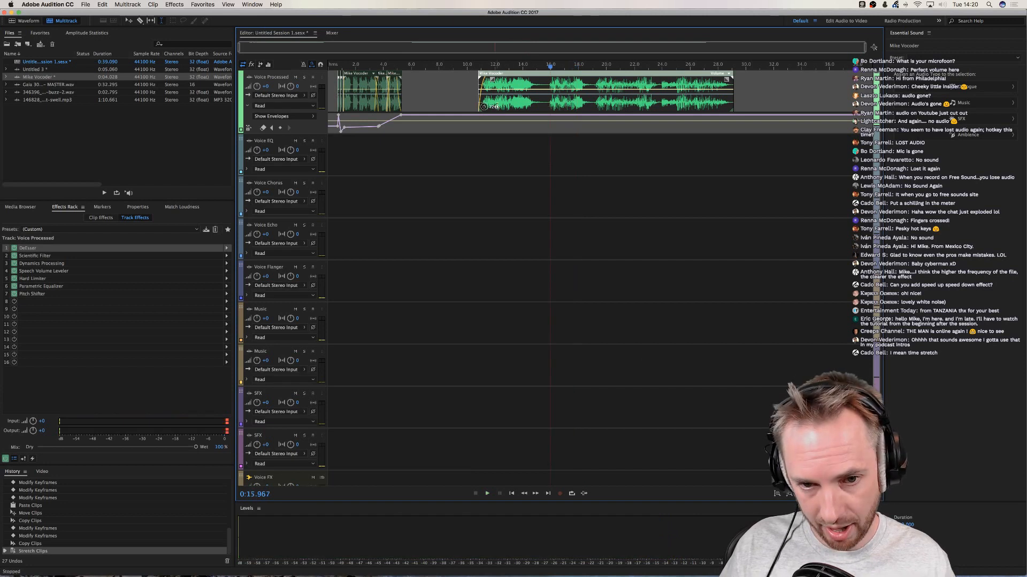
Shorten the time-stretched clip to 150% by pulling in its end, and play it from just before its start
{"action": "left_click_drag", "start_coordinate": [731, 78], "coordinate": [531, 84]}
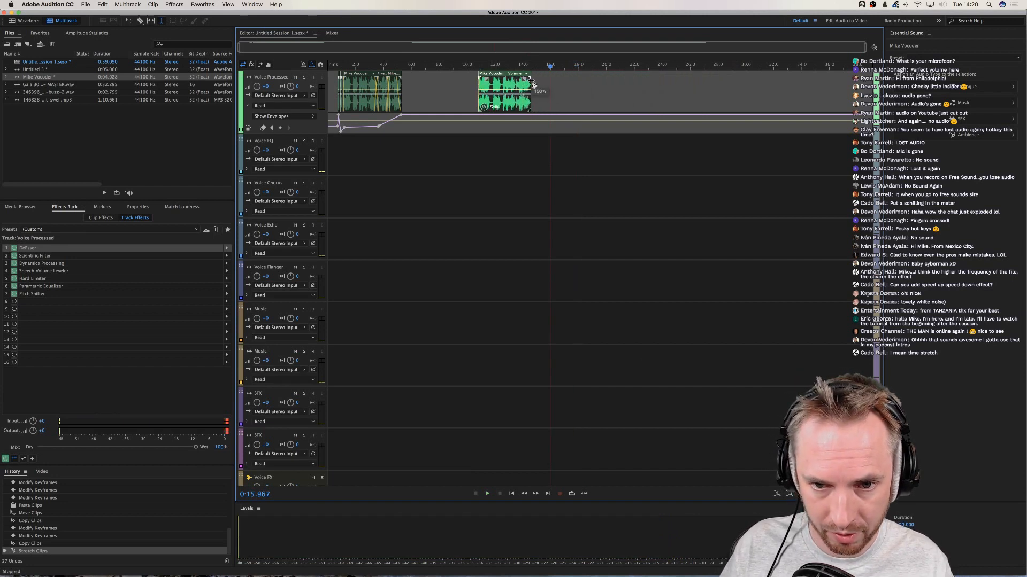
{"action": "left_click", "coordinate": [475, 129]}
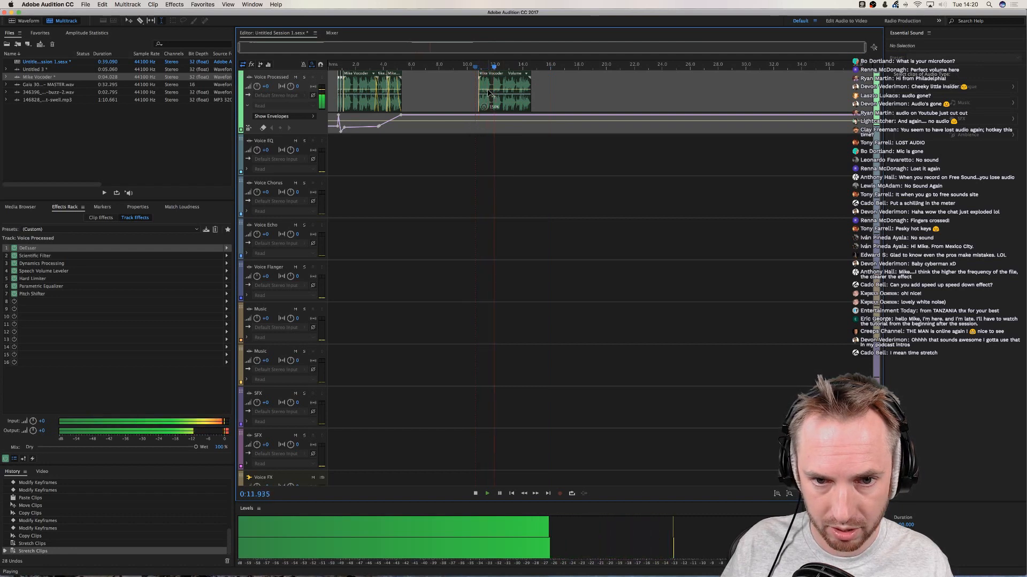
{"action": "key", "text": "space"}
Add Transpose Ratio keyframes just before the stretched clip, drop the pitch at its start, and play it
{"action": "left_click", "coordinate": [472, 115]}
{"action": "left_click_drag", "start_coordinate": [478, 115], "coordinate": [479, 126]}
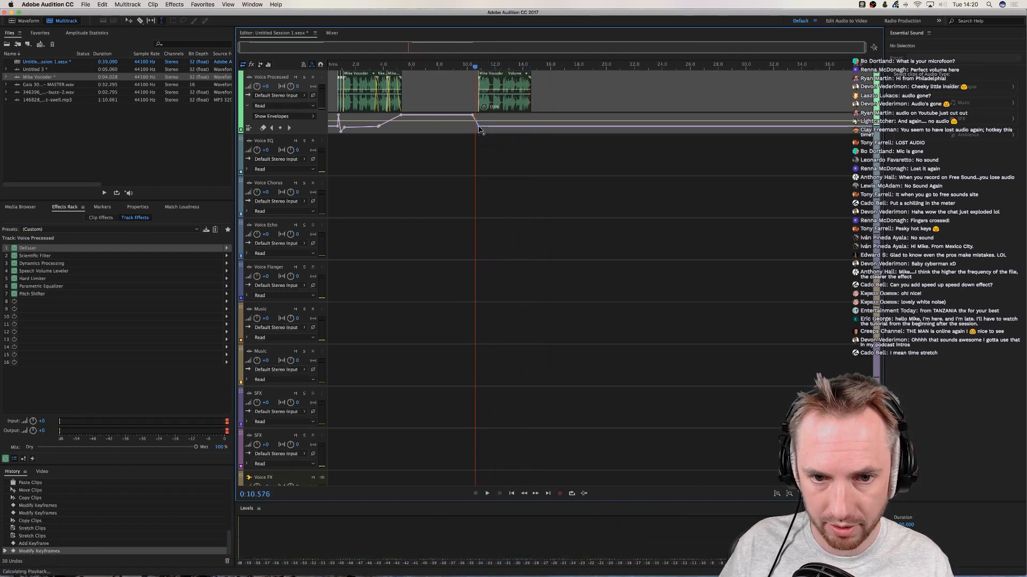
{"action": "key", "text": "space"}
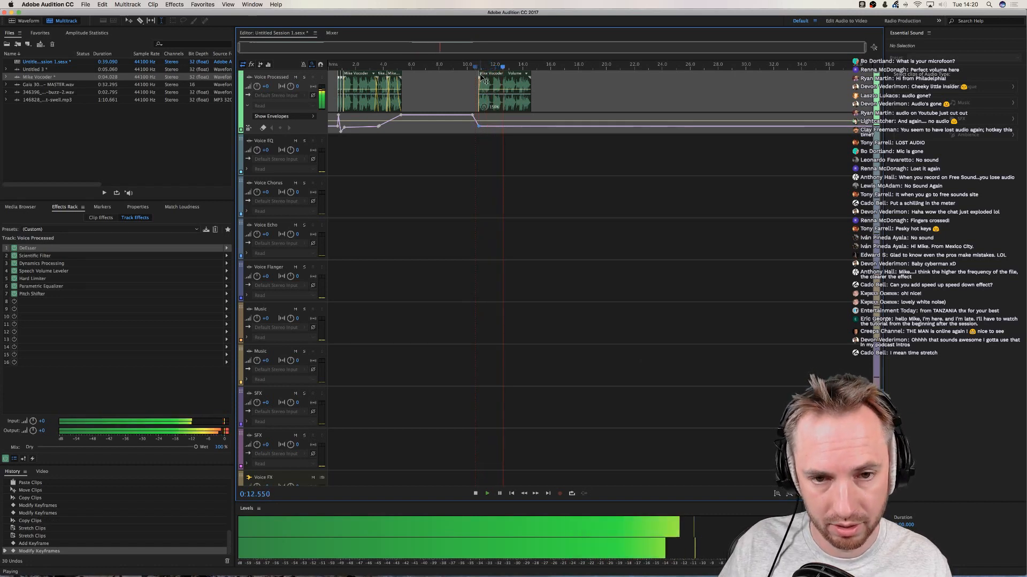
{"action": "key", "text": "space"}
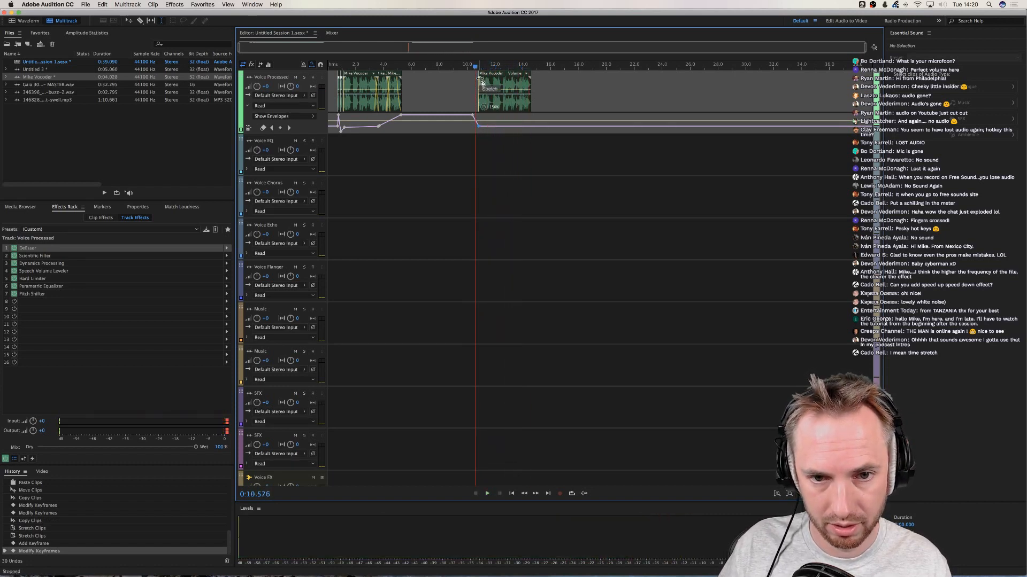
Time-compress the clip from its start in stages until it begins at about 0:14.2, playing it after each change
{"action": "left_click_drag", "start_coordinate": [481, 80], "coordinate": [503, 80]}
{"action": "key", "text": "space"}
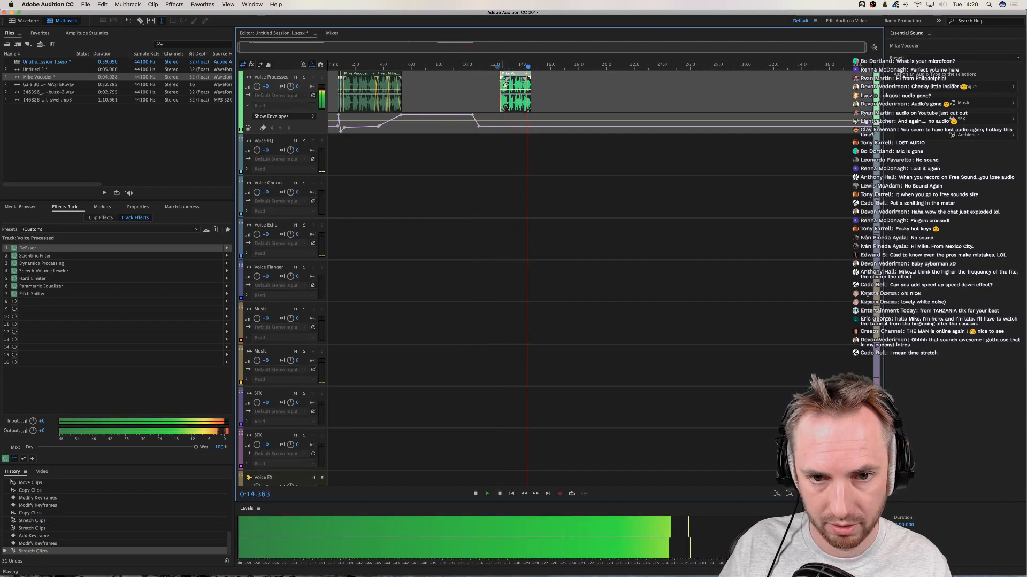
{"action": "key", "text": "space"}
{"action": "left_click_drag", "start_coordinate": [507, 83], "coordinate": [522, 81]}
{"action": "key", "text": "space"}
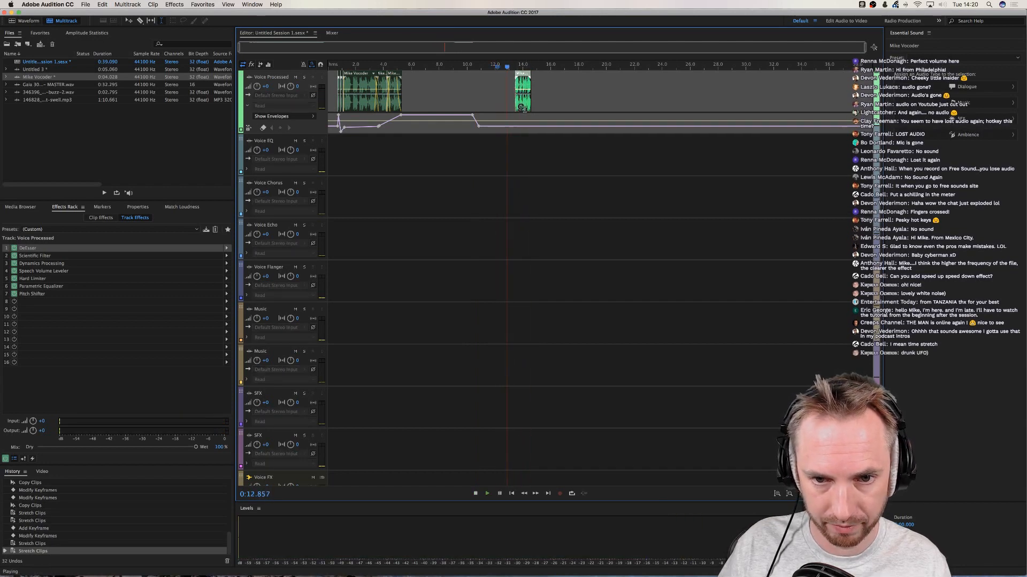
{"action": "key", "text": "space"}
{"action": "left_click_drag", "start_coordinate": [522, 76], "coordinate": [532, 83]}
{"action": "left_click", "coordinate": [525, 68]}
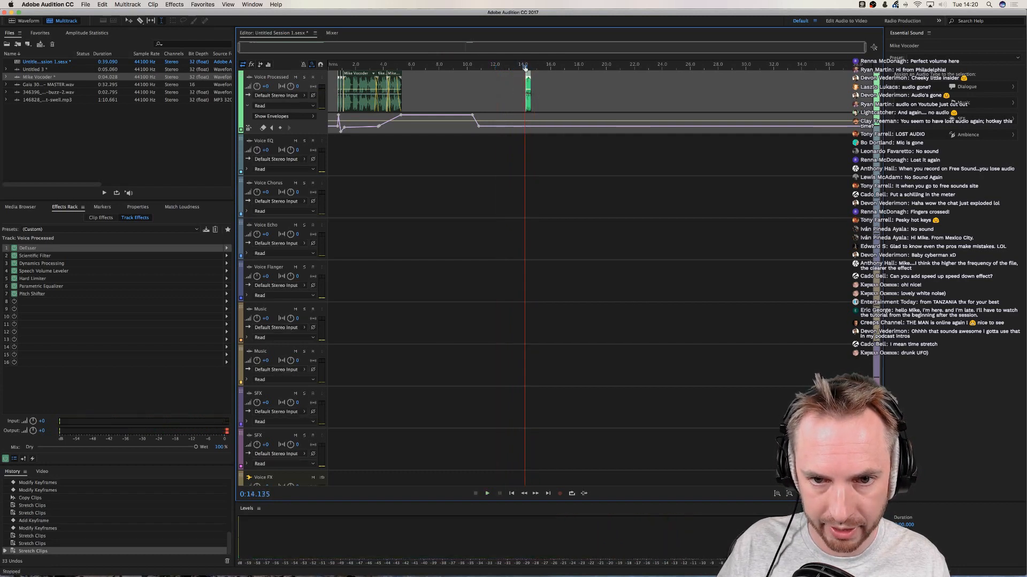
{"action": "key", "text": "space"}
{"action": "key", "text": "space"}
Select the time range from 0:13.515 to about 0:15.3 around the compressed clip for playback
{"action": "scroll", "coordinate": [526, 68], "scroll_direction": "up", "scroll_amount": 5}
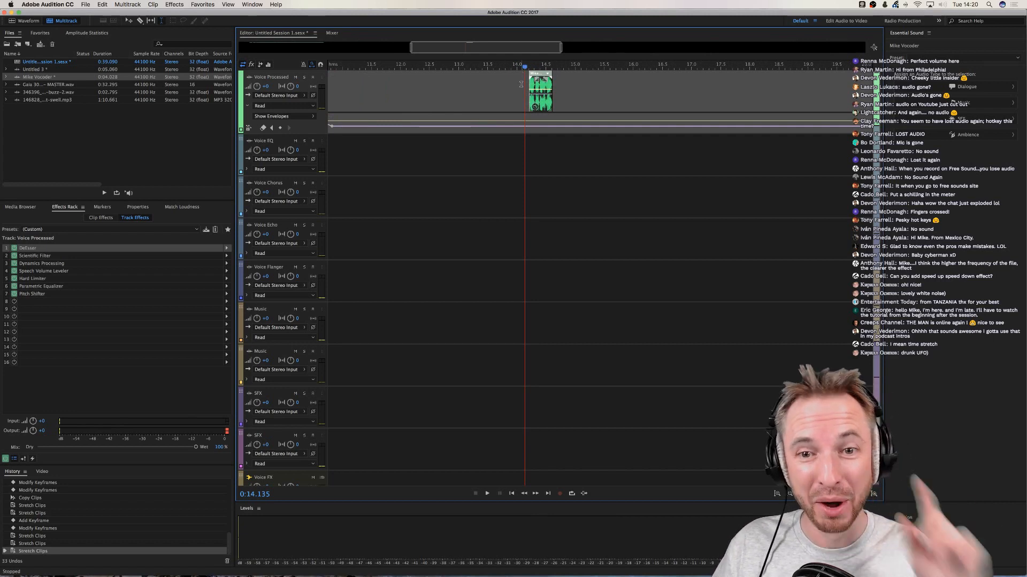
{"action": "left_click_drag", "start_coordinate": [521, 84], "coordinate": [564, 86]}
{"action": "left_click", "coordinate": [506, 92]}
{"action": "left_click", "coordinate": [488, 94]}
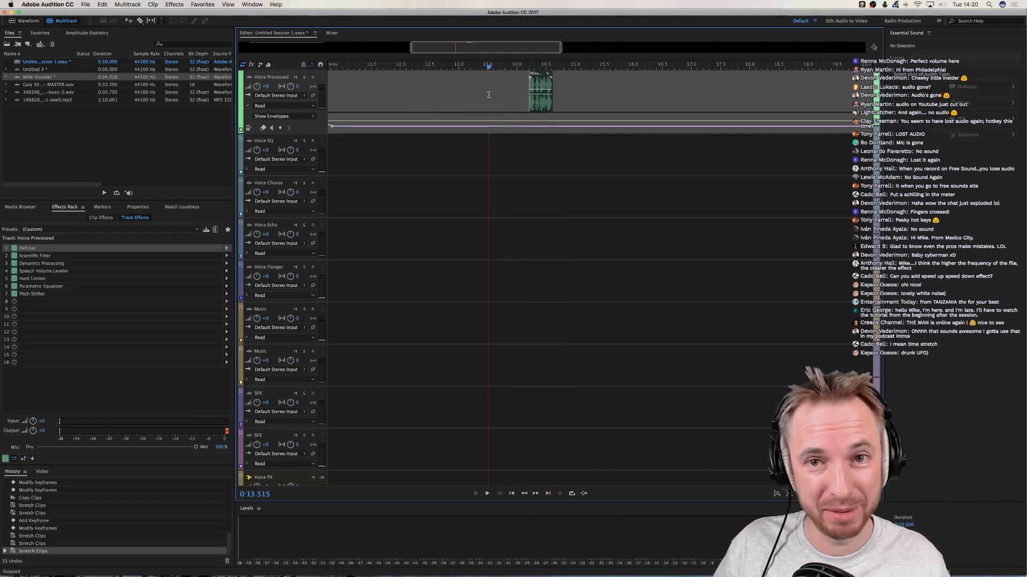
{"action": "left_click_drag", "start_coordinate": [488, 95], "coordinate": [593, 94]}
{"action": "key", "text": "space"}
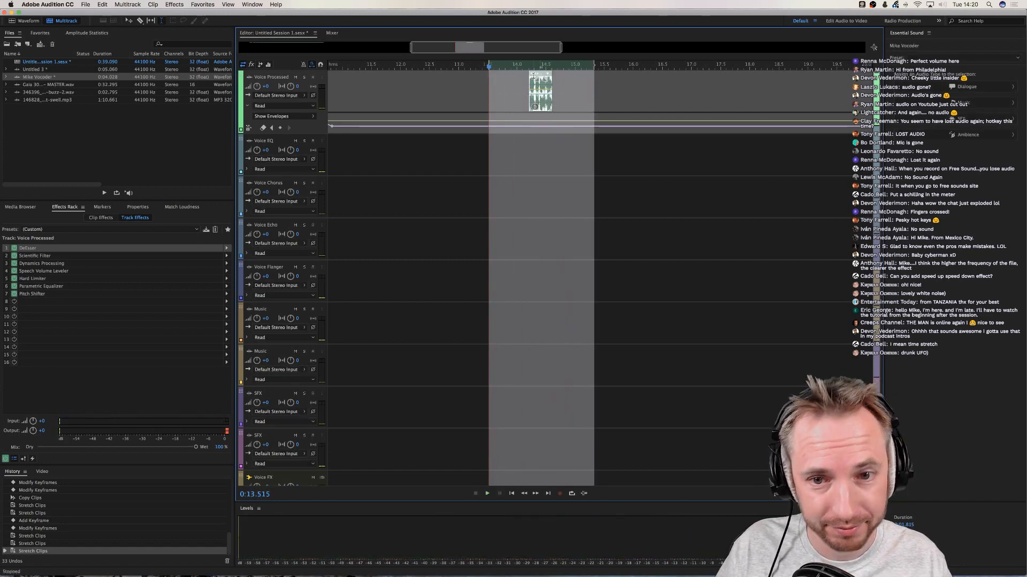
Compress the short clip further so it starts at about 0:14.3, and play it repeatedly from just before it
{"action": "left_click_drag", "start_coordinate": [531, 81], "coordinate": [536, 81]}
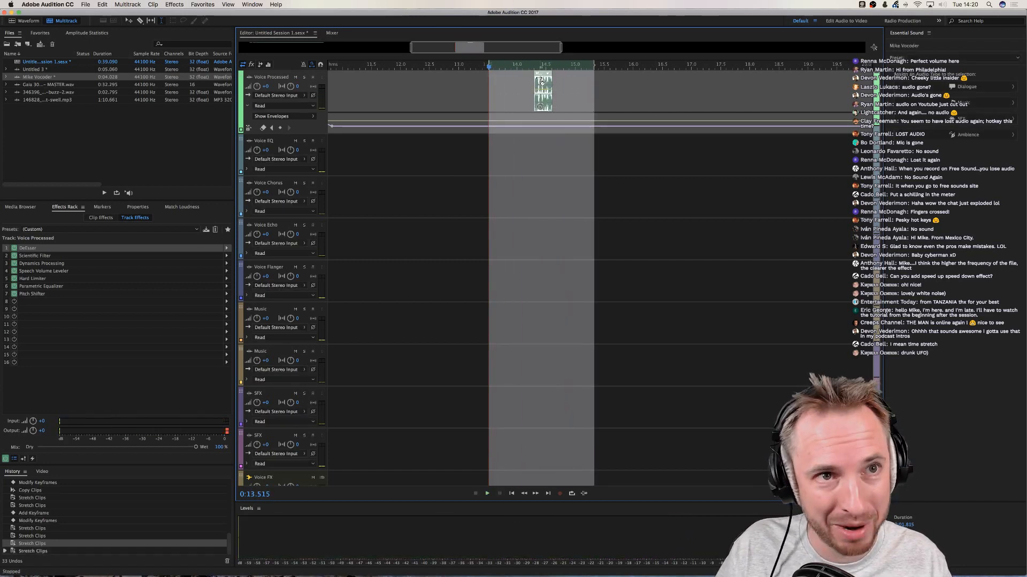
{"action": "left_click", "coordinate": [526, 79]}
{"action": "left_click", "coordinate": [521, 78]}
{"action": "key", "text": "space"}
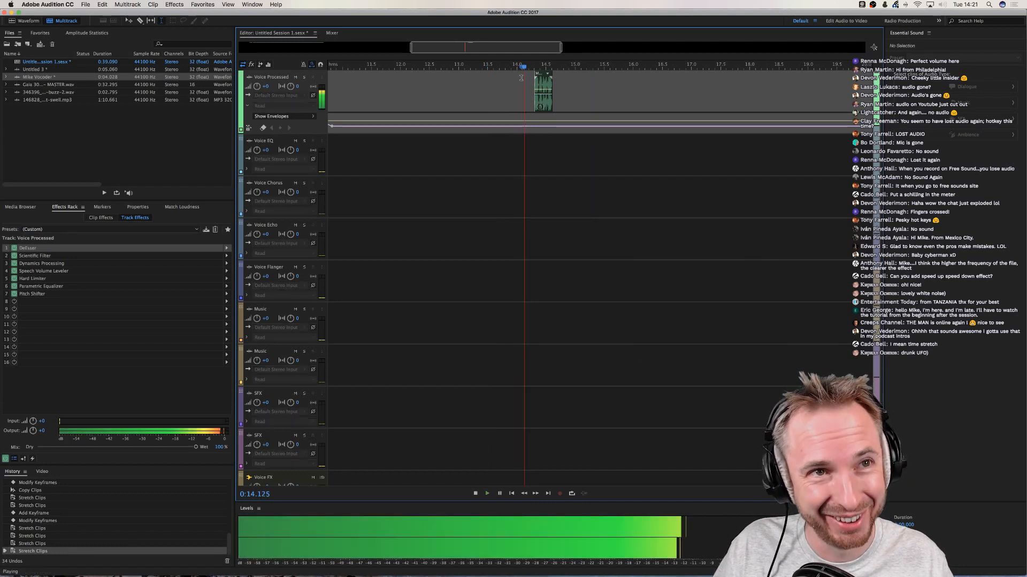
{"action": "key", "text": "space"}
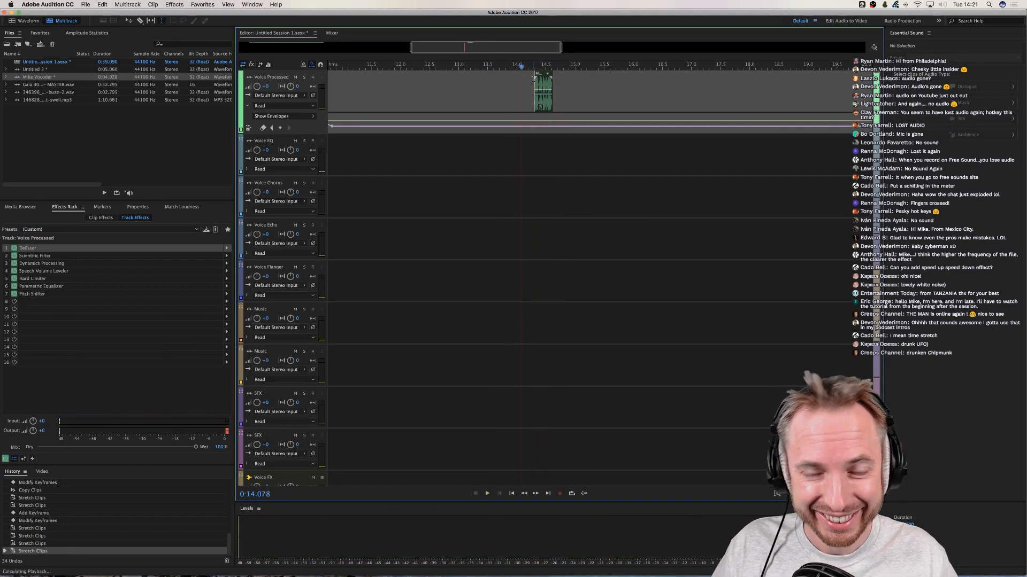
{"action": "key", "text": "space"}
{"action": "key", "text": "space"}
Copy the compressed clip twice on the same track, placing the copies end to end after it
{"action": "left_click_drag", "start_coordinate": [543, 74], "coordinate": [561, 74]}
{"action": "right_click", "coordinate": [559, 74]}
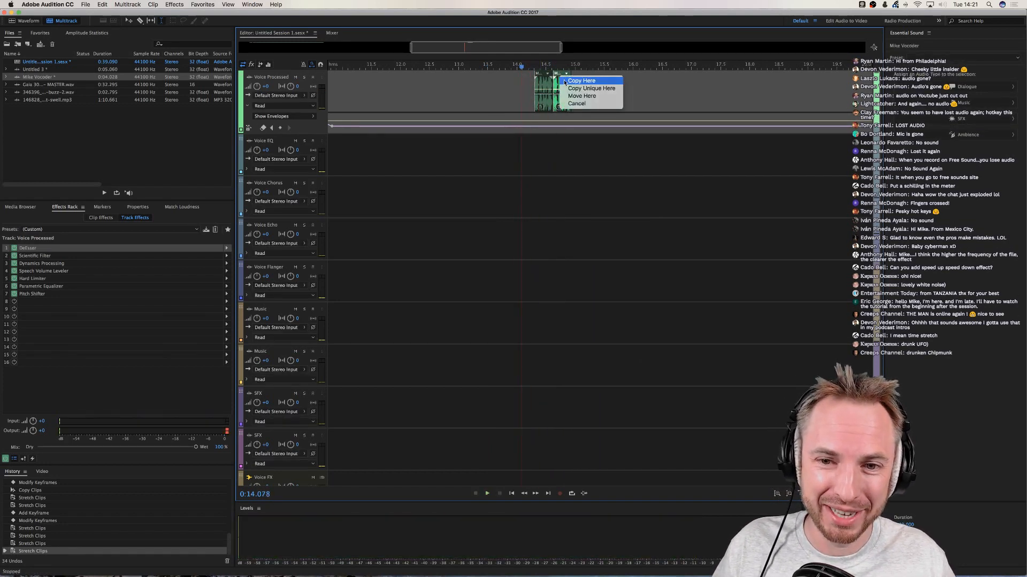
{"action": "left_click", "coordinate": [580, 78]}
{"action": "right_click", "coordinate": [581, 78]}
{"action": "left_click", "coordinate": [585, 82]}
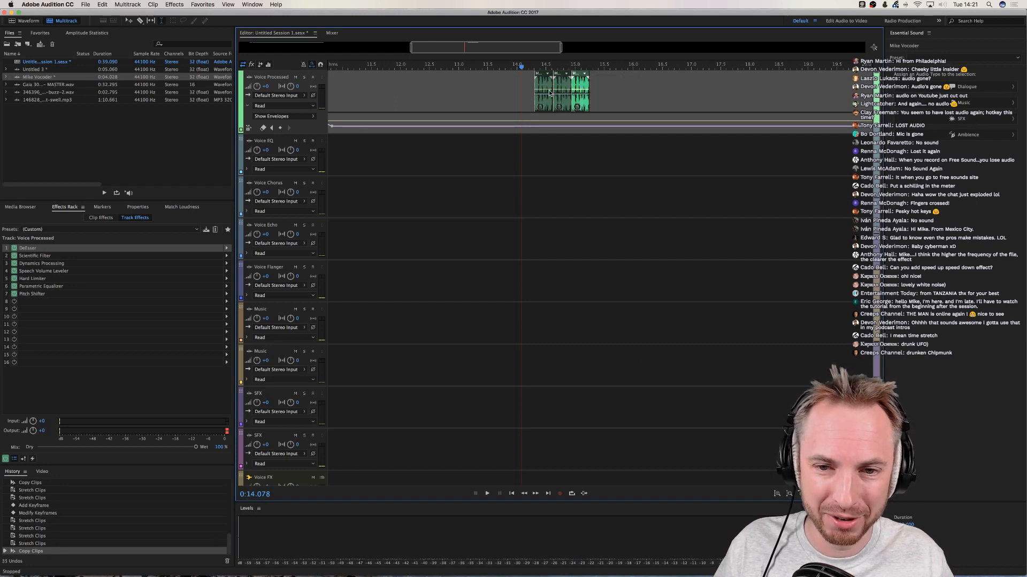
Nudge the first compressed clip slightly later against the next one, and play the three repeats
{"action": "left_click", "coordinate": [526, 86]}
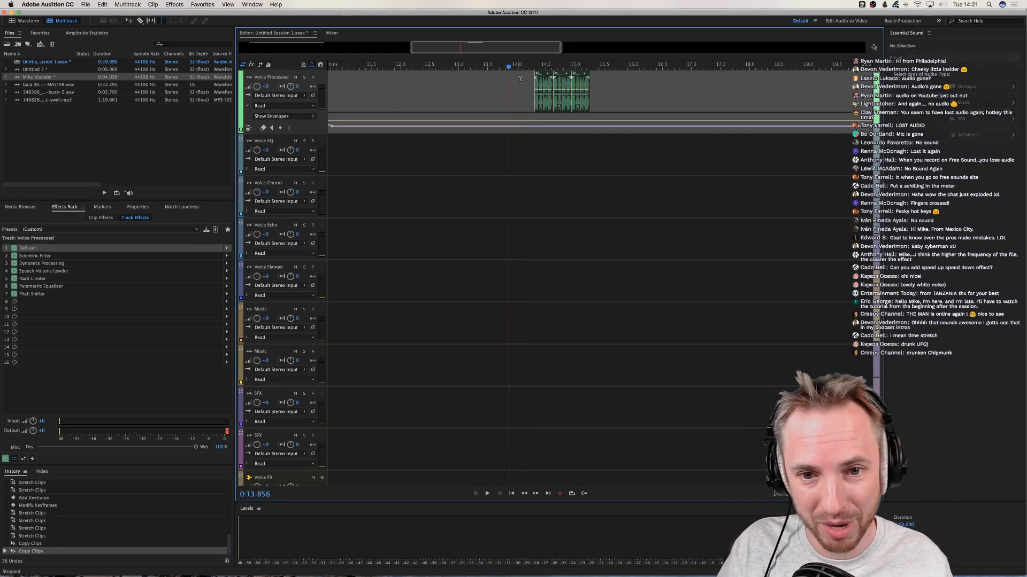
{"action": "left_click", "coordinate": [542, 85]}
{"action": "left_click_drag", "start_coordinate": [542, 84], "coordinate": [555, 80]}
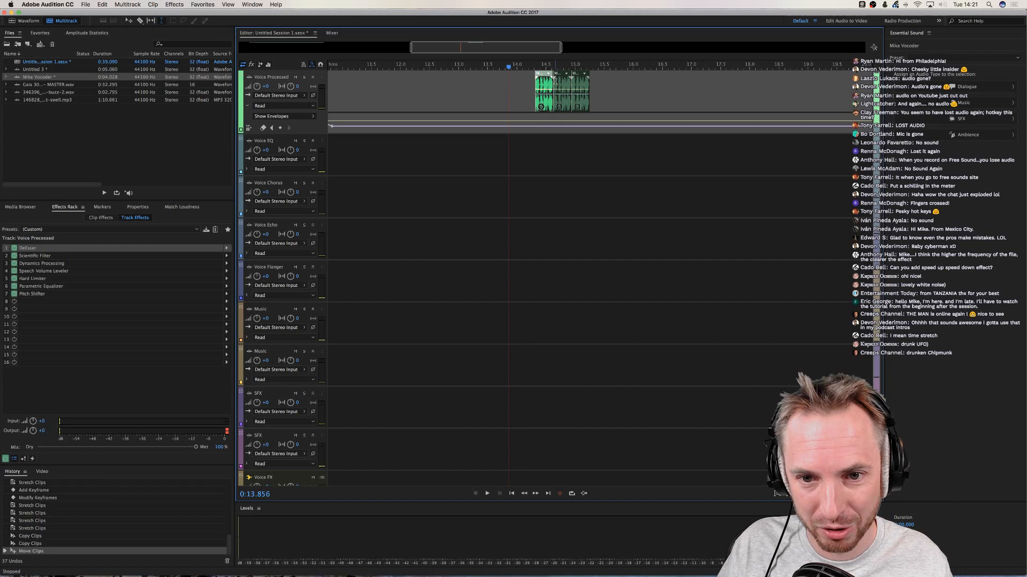
{"action": "left_click", "coordinate": [524, 82]}
{"action": "left_click", "coordinate": [515, 81]}
{"action": "key", "text": "space"}
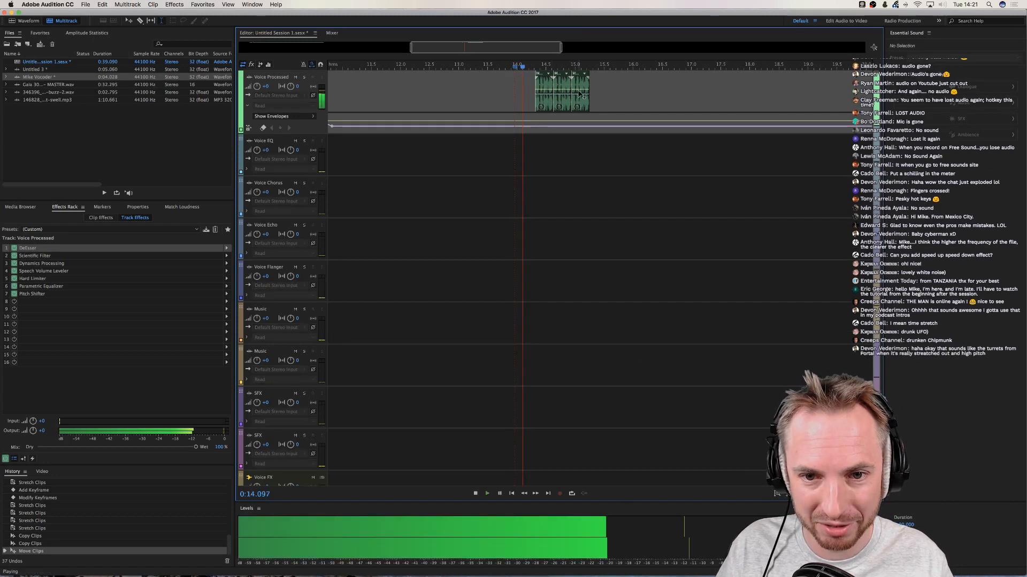
{"action": "key", "text": "space"}
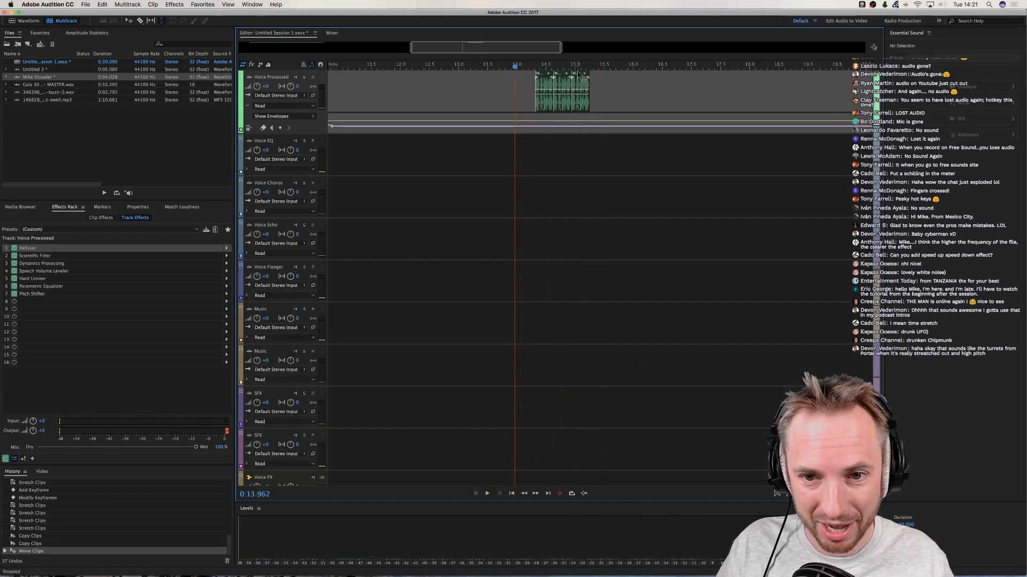
Copy the last compressed clip to about 0:15.5, stretch the copy to end at about 0:35.7, and cue playback at 0:15.904
{"action": "left_click_drag", "start_coordinate": [579, 76], "coordinate": [610, 77]}
{"action": "left_click", "coordinate": [621, 82]}
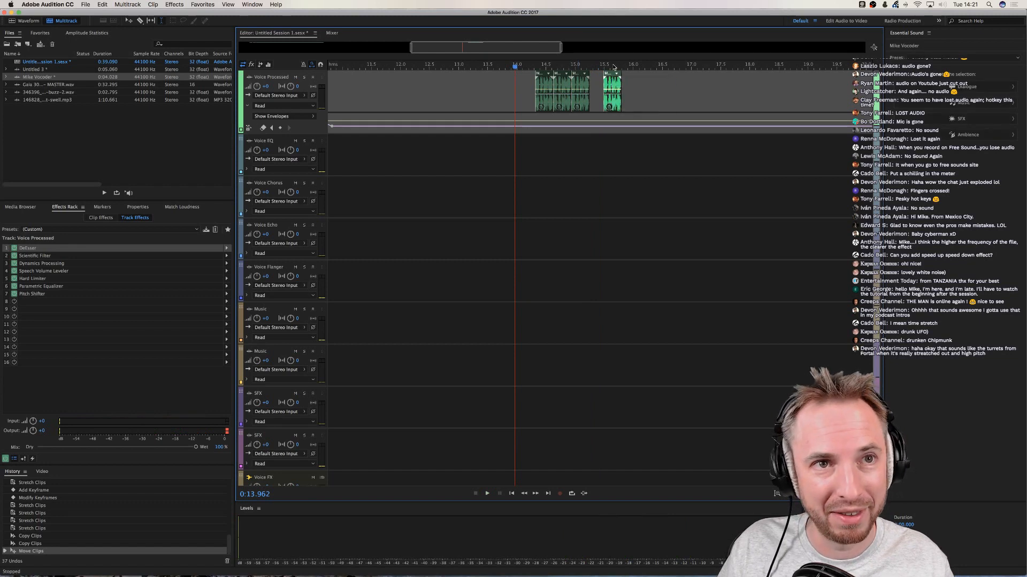
{"action": "scroll", "coordinate": [609, 63], "scroll_direction": "down", "scroll_amount": 5}
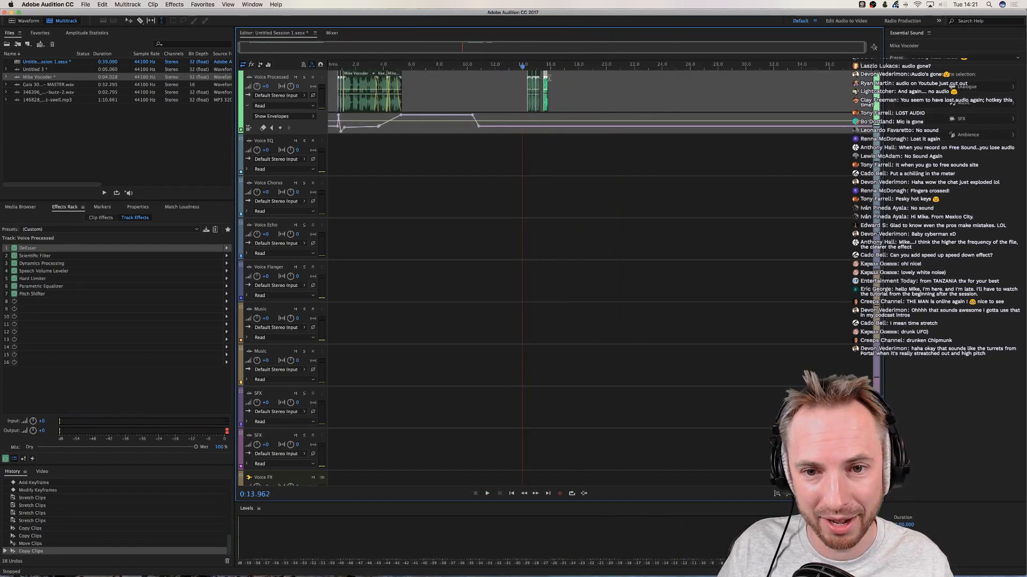
{"action": "left_click_drag", "start_coordinate": [548, 78], "coordinate": [825, 79]}
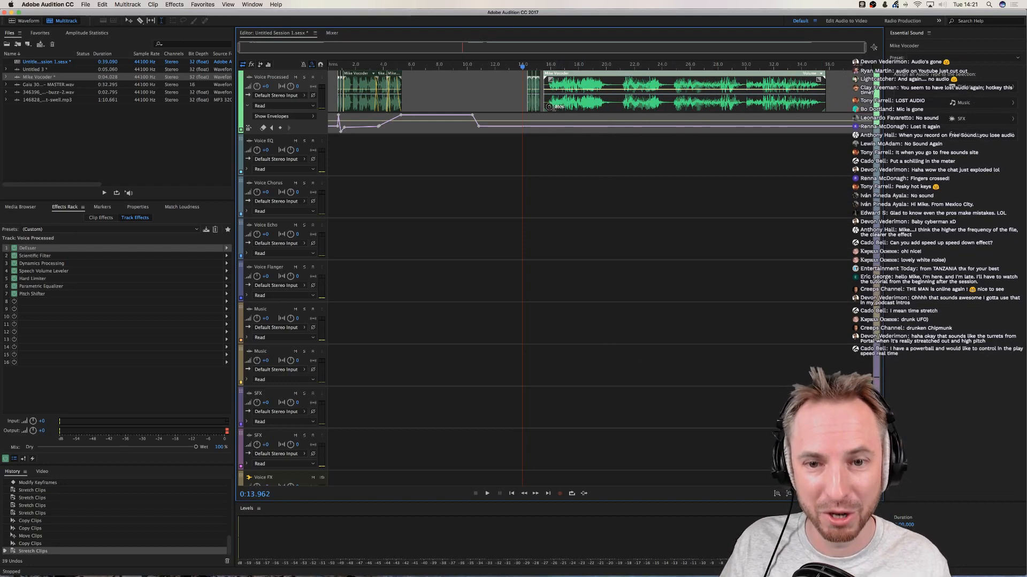
{"action": "left_click", "coordinate": [549, 99]}
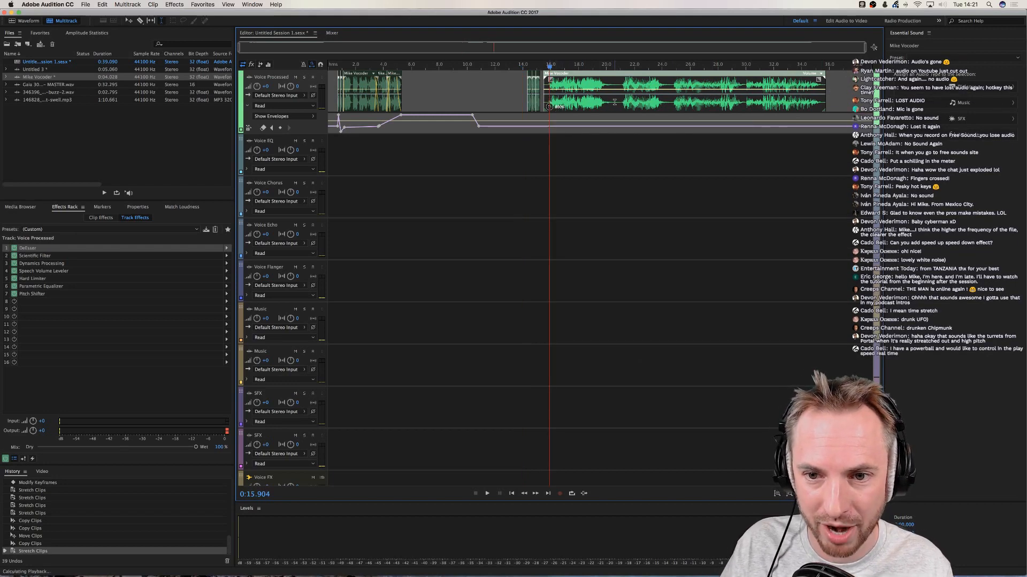
Play the long stretched clip from 0:15.904, and move it to the Voice EQ track so it starts at about 0:13.7
{"action": "key", "text": "space"}
{"action": "scroll", "coordinate": [543, 85], "scroll_direction": "up", "scroll_amount": 3}
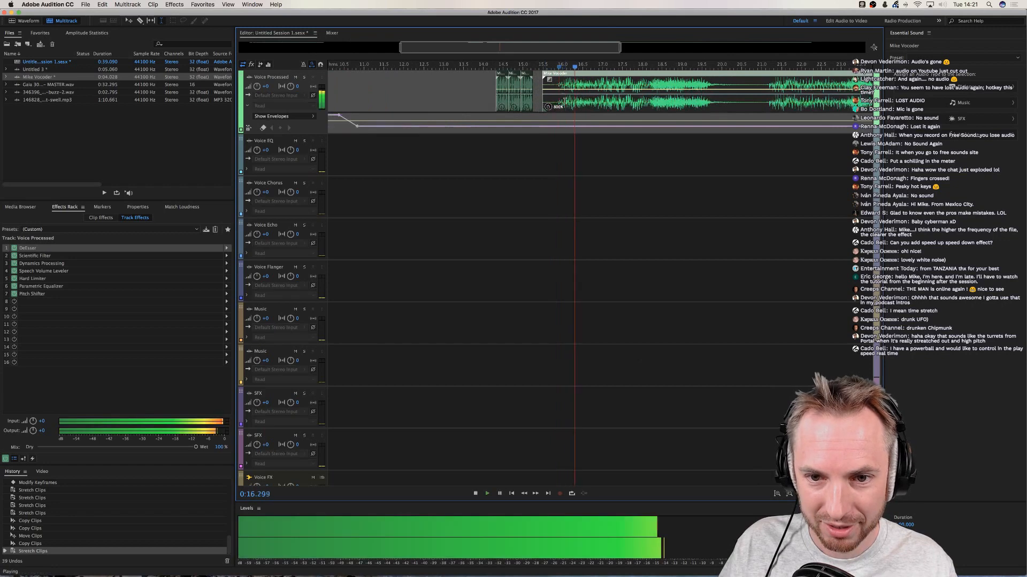
{"action": "left_click_drag", "start_coordinate": [563, 101], "coordinate": [492, 164]}
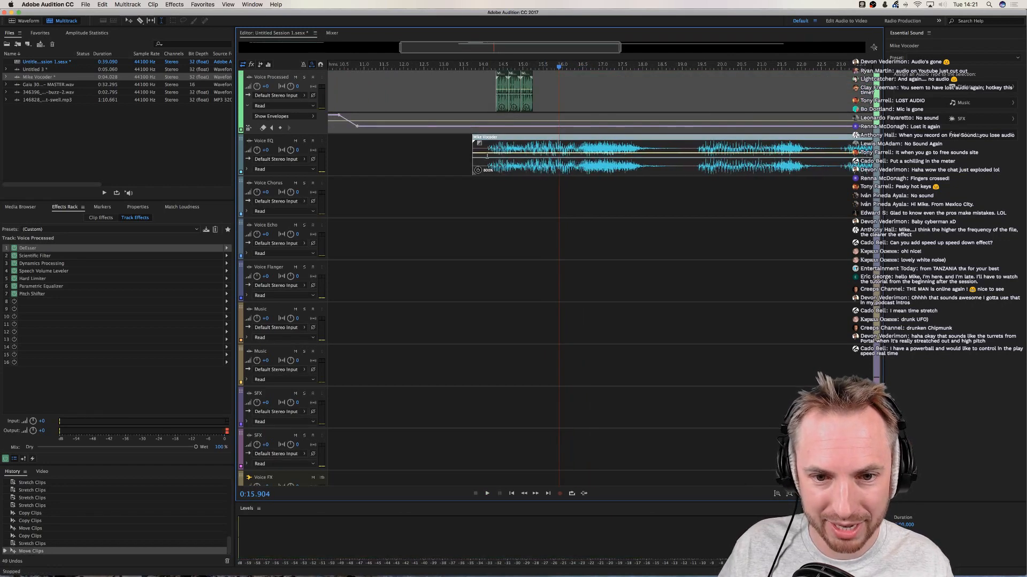
Lower the Voice EQ track's volume to about -4.2 dB during playback, and play the stretched clip through from 0:14.135
{"action": "key", "text": "space"}
{"action": "left_click_drag", "start_coordinate": [257, 150], "coordinate": [257, 157]}
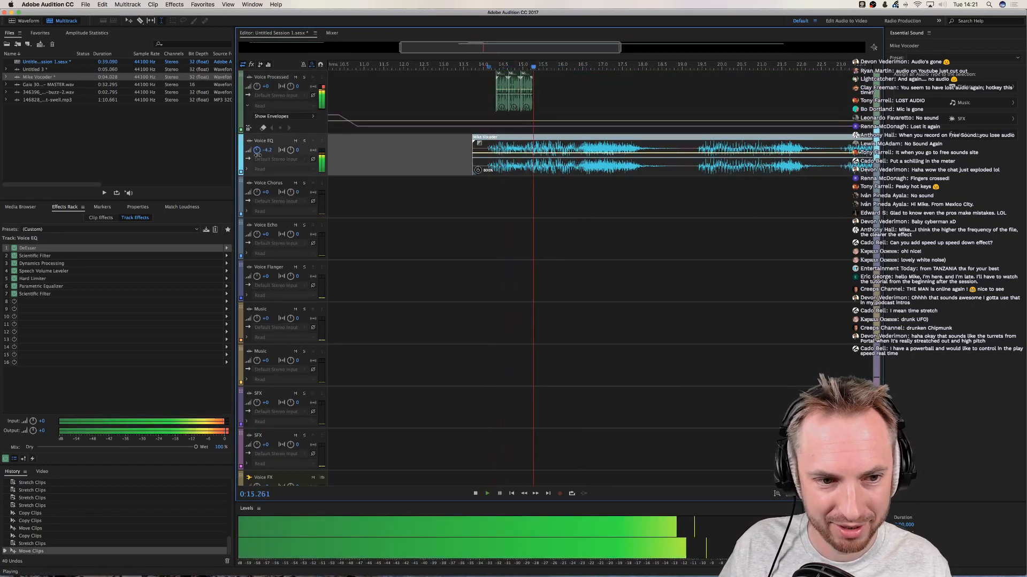
{"action": "key", "text": "space"}
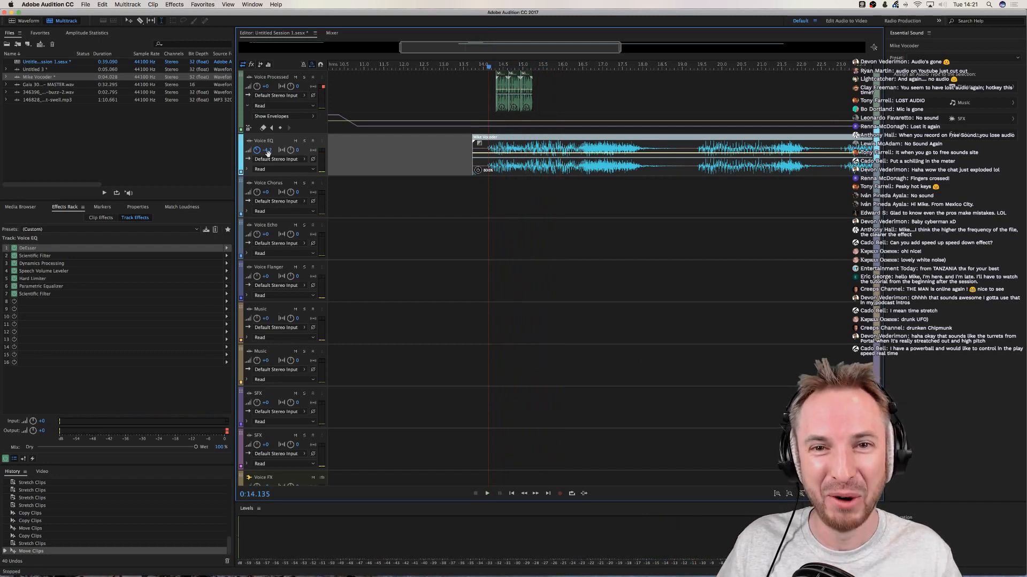
{"action": "key", "text": "space"}
{"action": "key", "text": "space"}
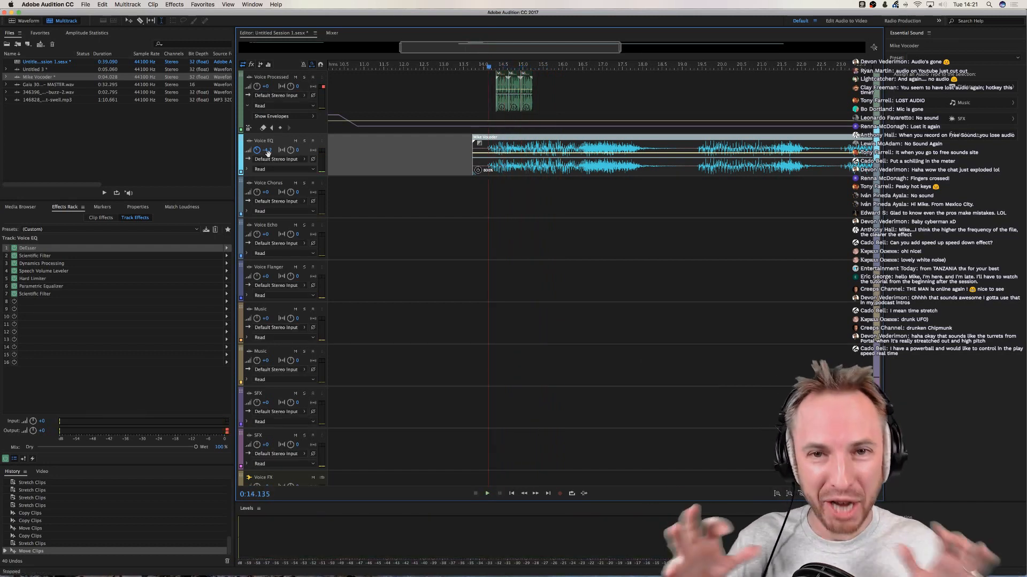
{"action": "key", "text": "space"}
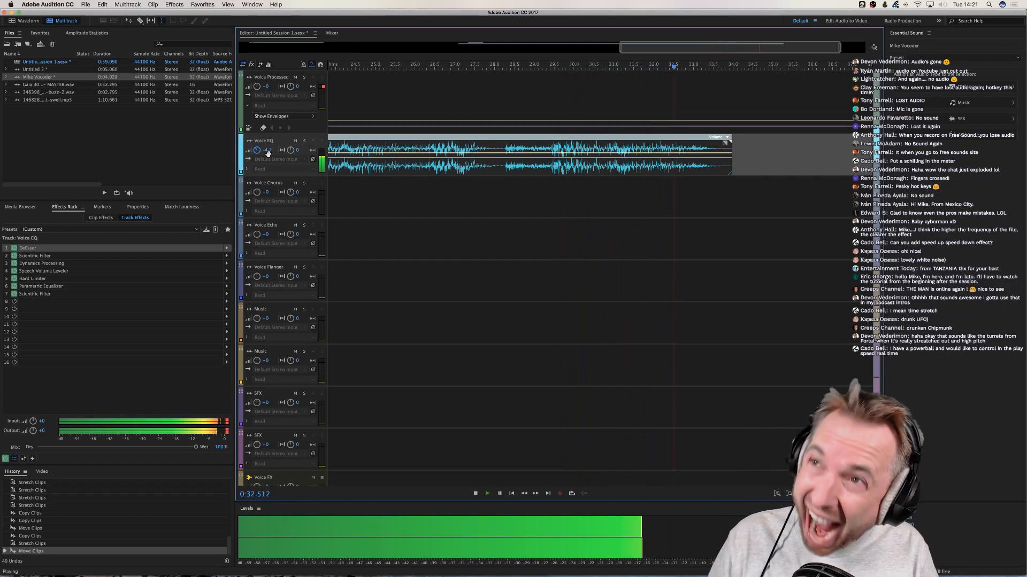
{"action": "key", "text": "space"}
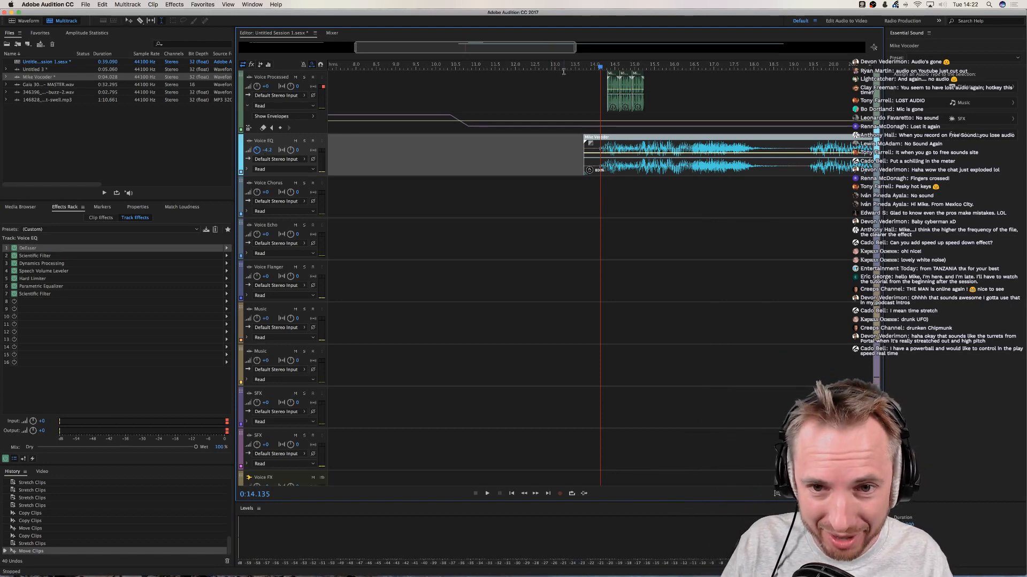
{"action": "scroll", "coordinate": [565, 70], "scroll_direction": "down", "scroll_amount": 1}
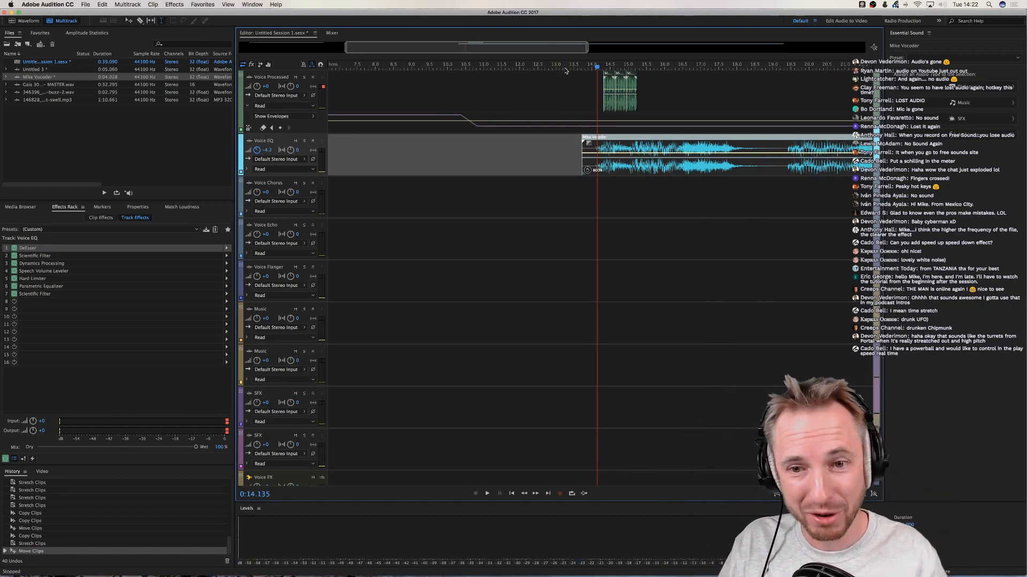
{"action": "scroll", "coordinate": [565, 70], "scroll_direction": "down", "scroll_amount": 4}
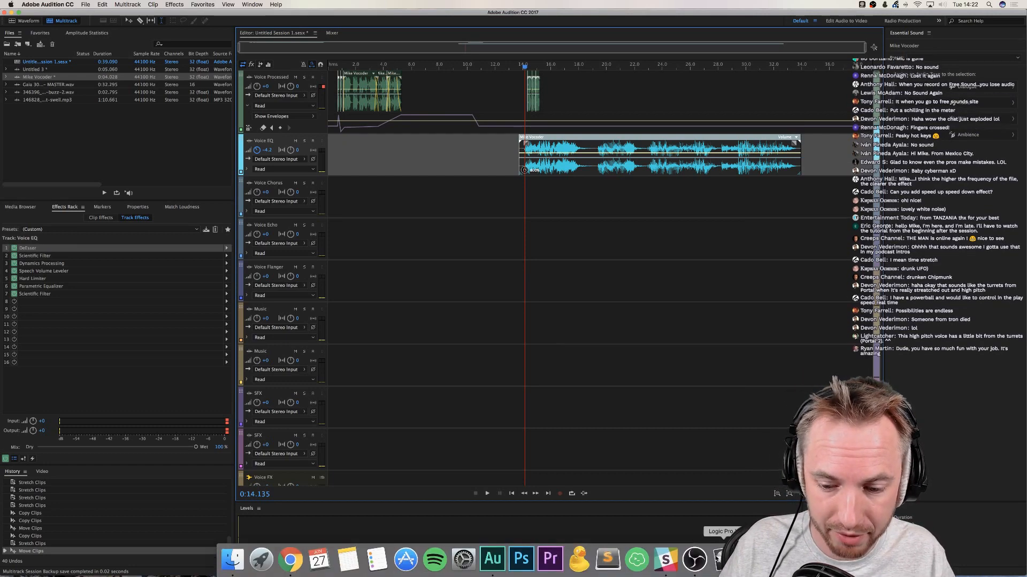
Switch to Logic Pro X to view its untitled project, and return to Adobe Audition
{"action": "left_click", "coordinate": [720, 559]}
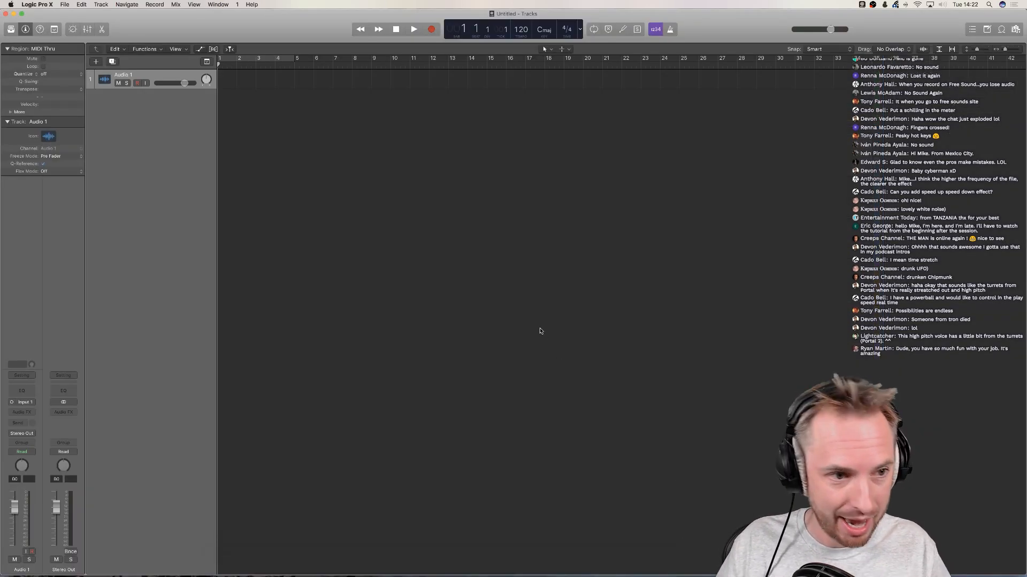
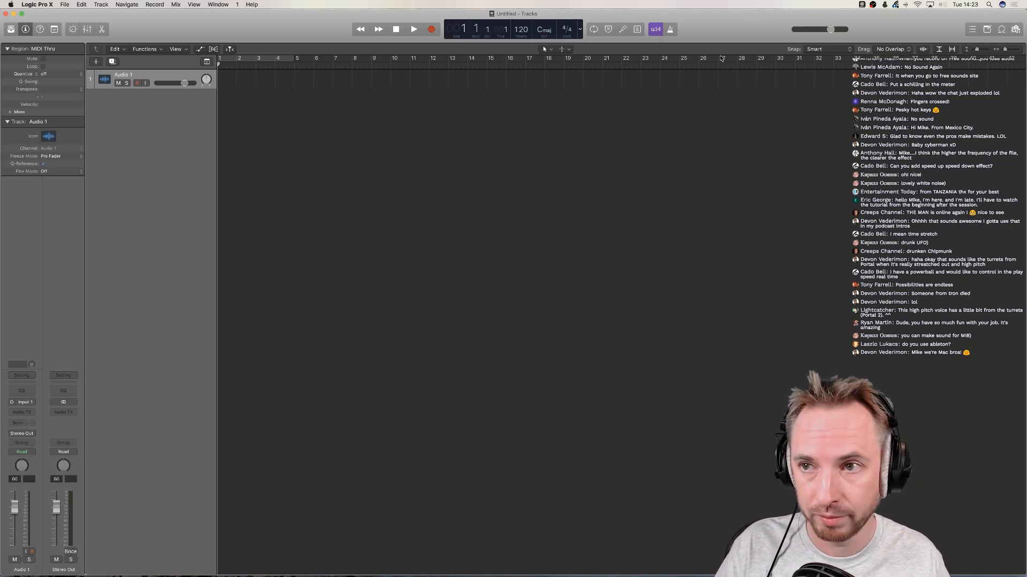
{"action": "key", "text": "super+Tab"}
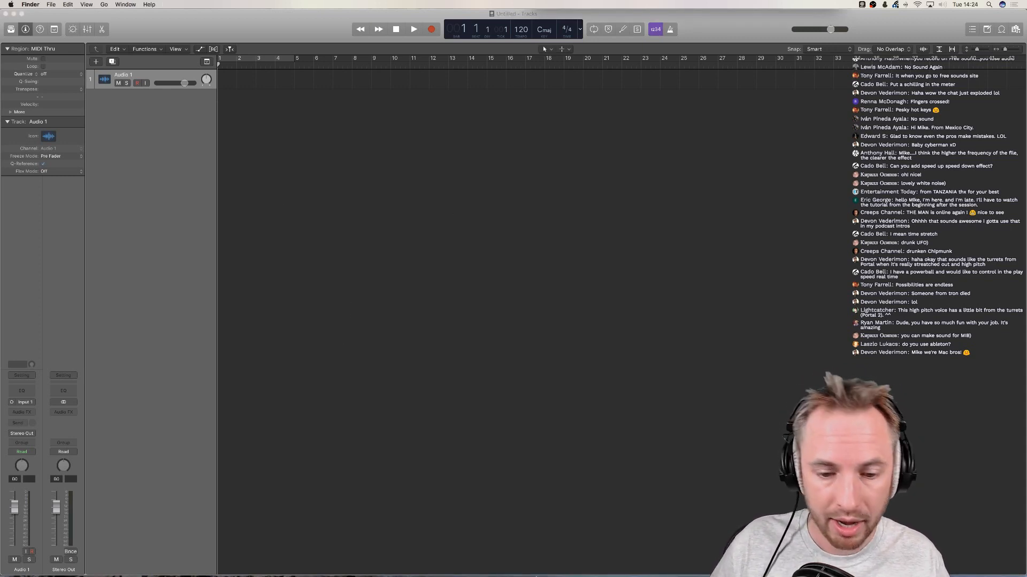
{"action": "mouse_move", "coordinate": [636, 576]}
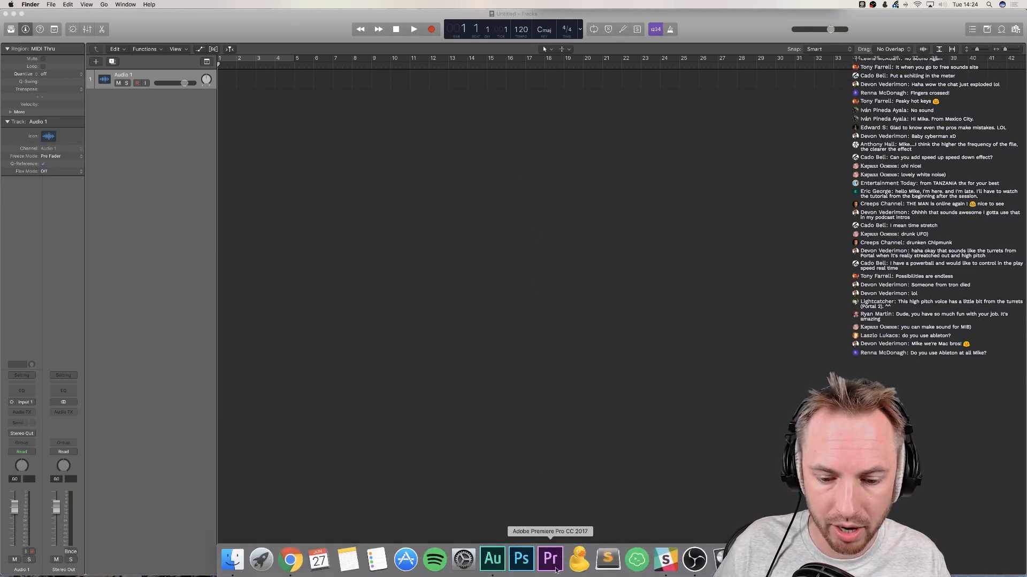
{"action": "left_click", "coordinate": [493, 559]}
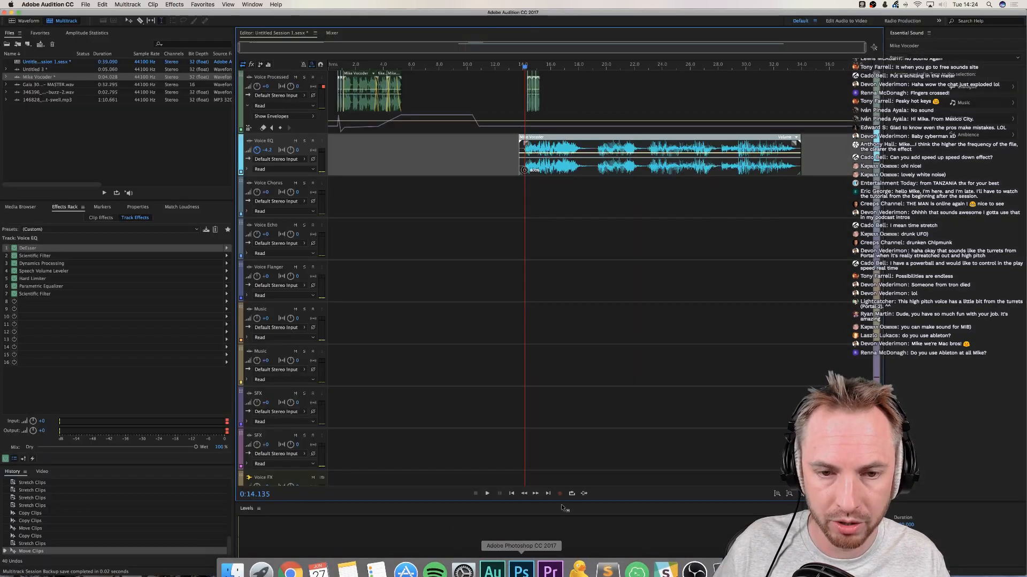
Import the 217993 Proxxy voice WAV file and open it in the waveform editor
{"action": "left_click", "coordinate": [101, 124]}
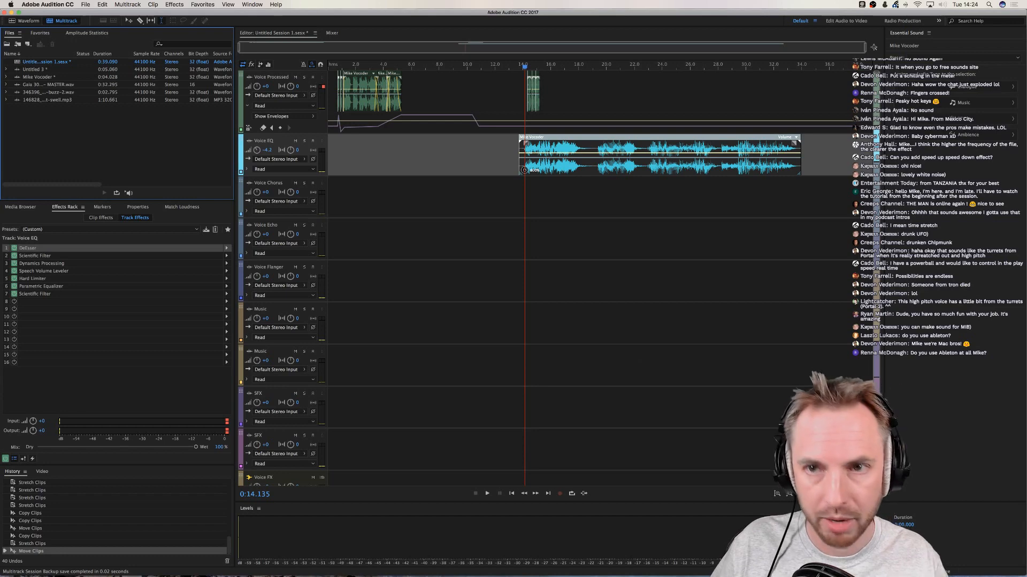
{"action": "left_click_drag", "start_coordinate": [1, 145], "coordinate": [79, 145]}
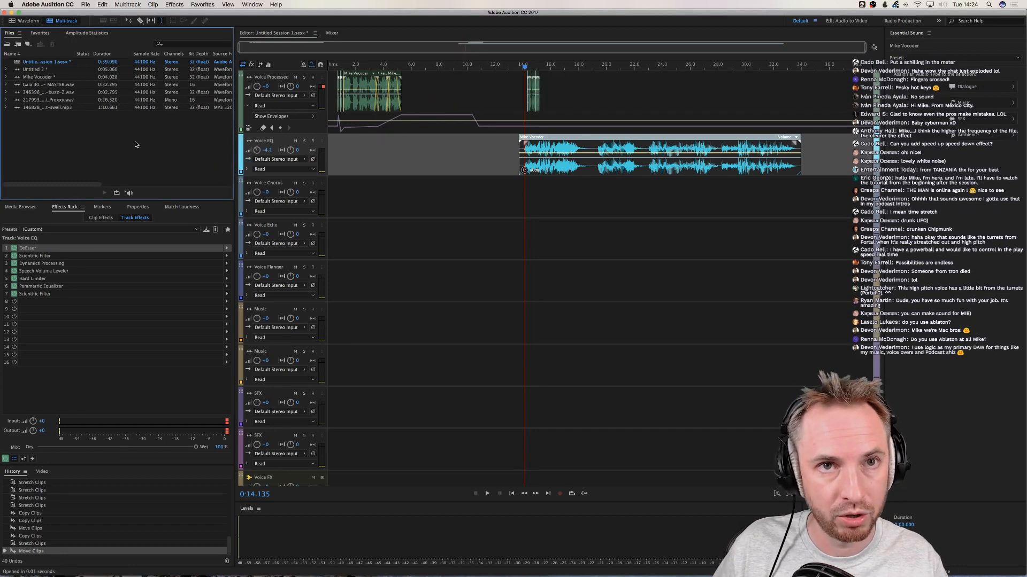
{"action": "double_click", "coordinate": [43, 101]}
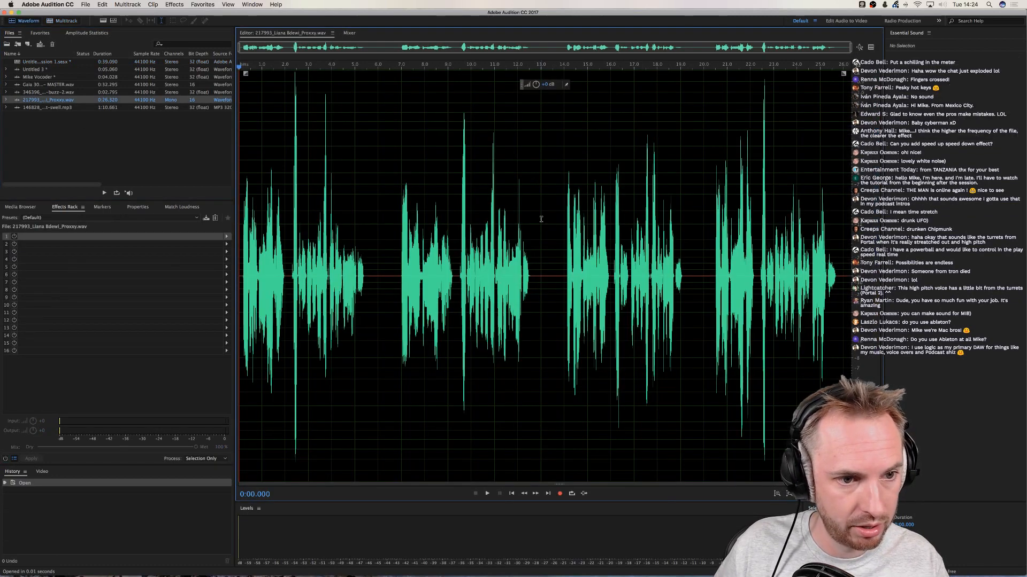
Play the third voice take from 0:13.976, and sample the fourth and second takes for comparison
{"action": "left_click", "coordinate": [563, 219]}
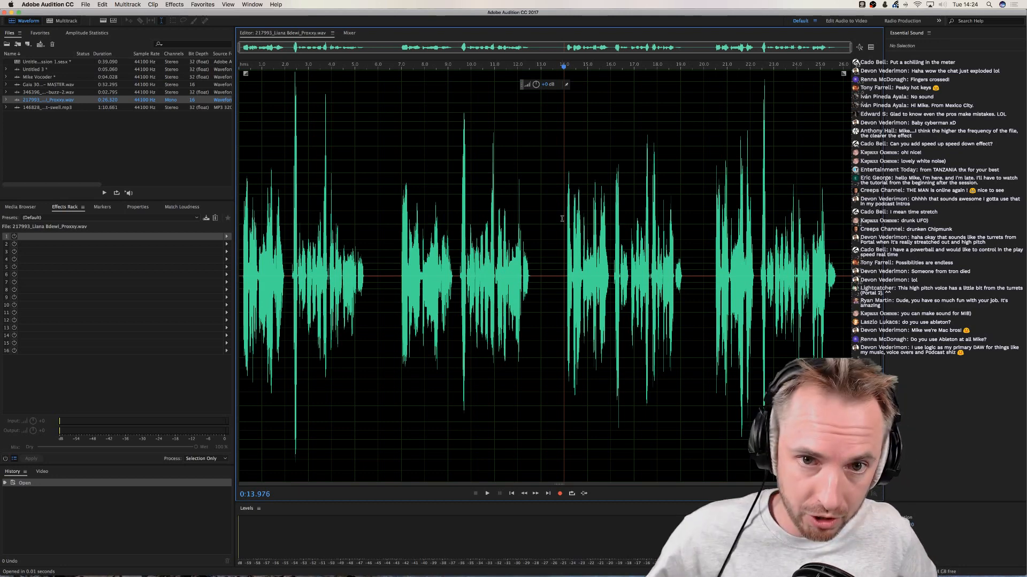
{"action": "key", "text": "space"}
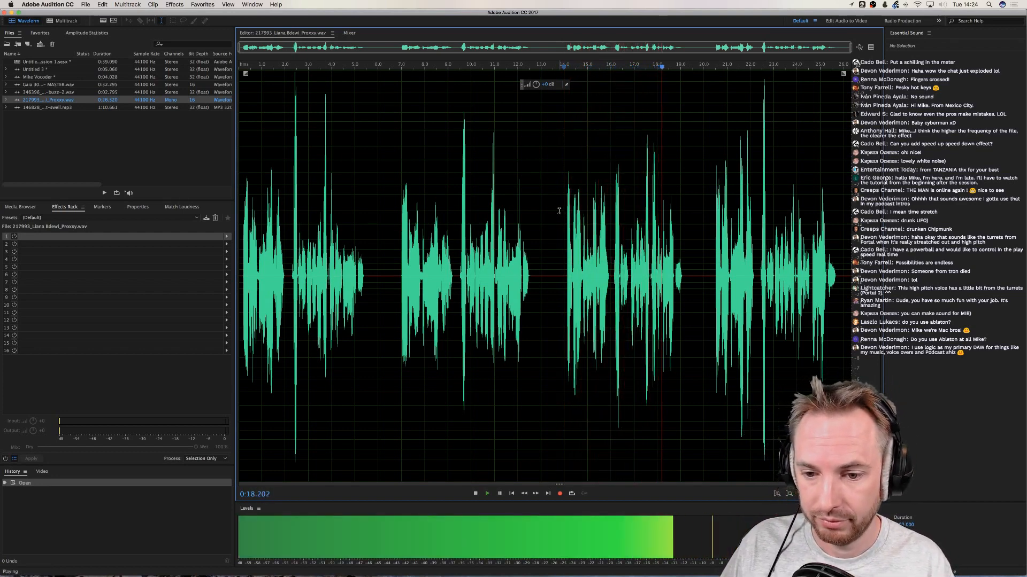
{"action": "key", "text": "space"}
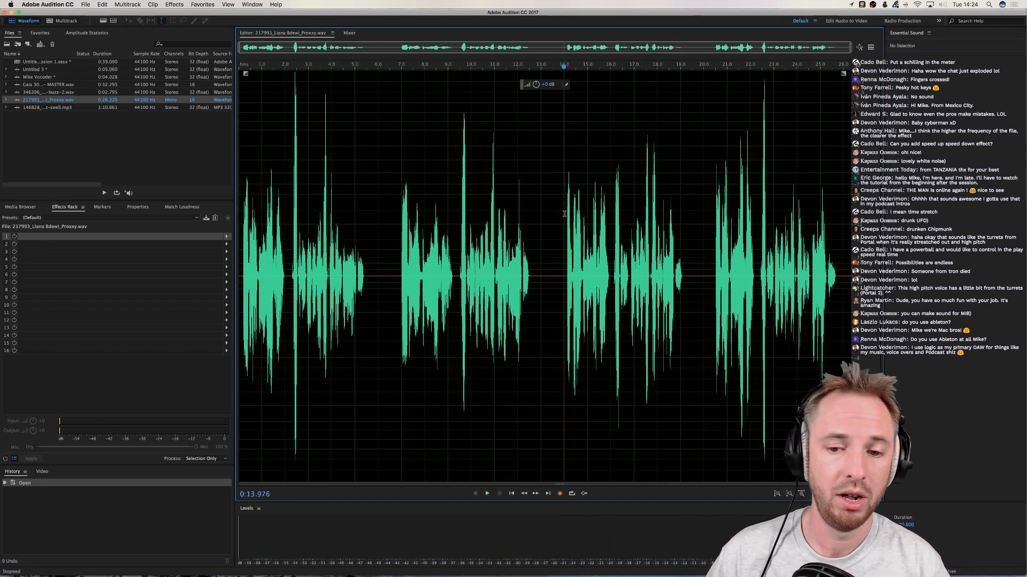
{"action": "left_click", "coordinate": [715, 222]}
{"action": "key", "text": "space"}
{"action": "key", "text": "space"}
{"action": "left_click", "coordinate": [463, 233]}
{"action": "key", "text": "space"}
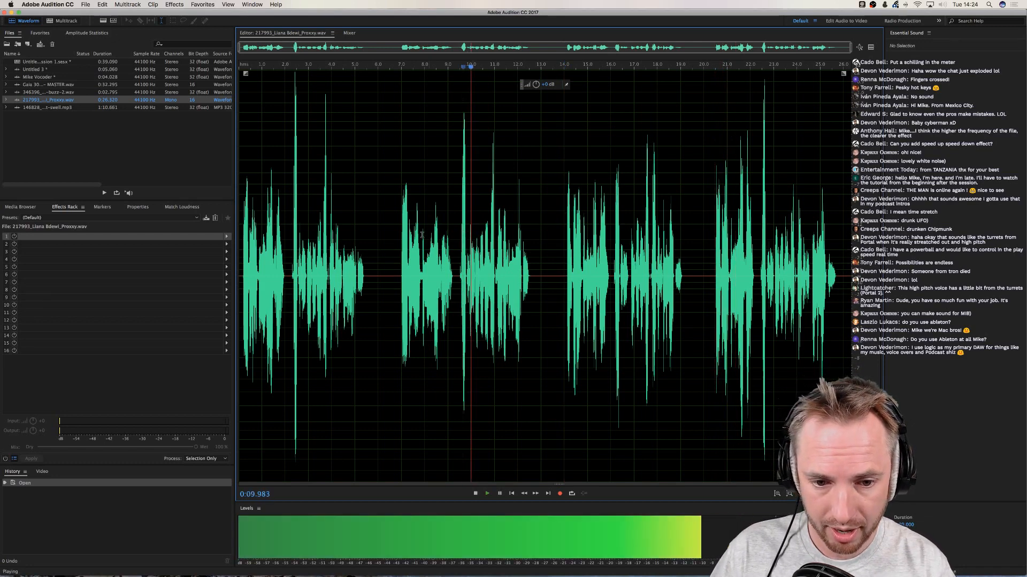
{"action": "left_click", "coordinate": [397, 230]}
{"action": "key", "text": "space"}
{"action": "left_click", "coordinate": [562, 225]}
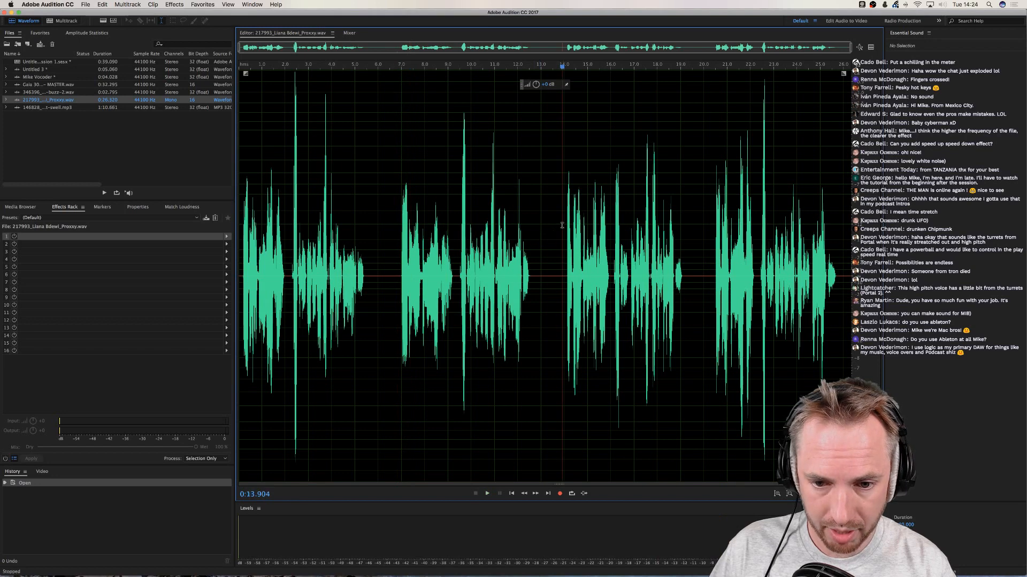
Compare the third take from 0:13.986 with the second from 0:06.891, and select the third take from 0:14.072 to about 0:19.2
{"action": "left_click", "coordinate": [564, 224]}
{"action": "key", "text": "space"}
{"action": "key", "text": "space"}
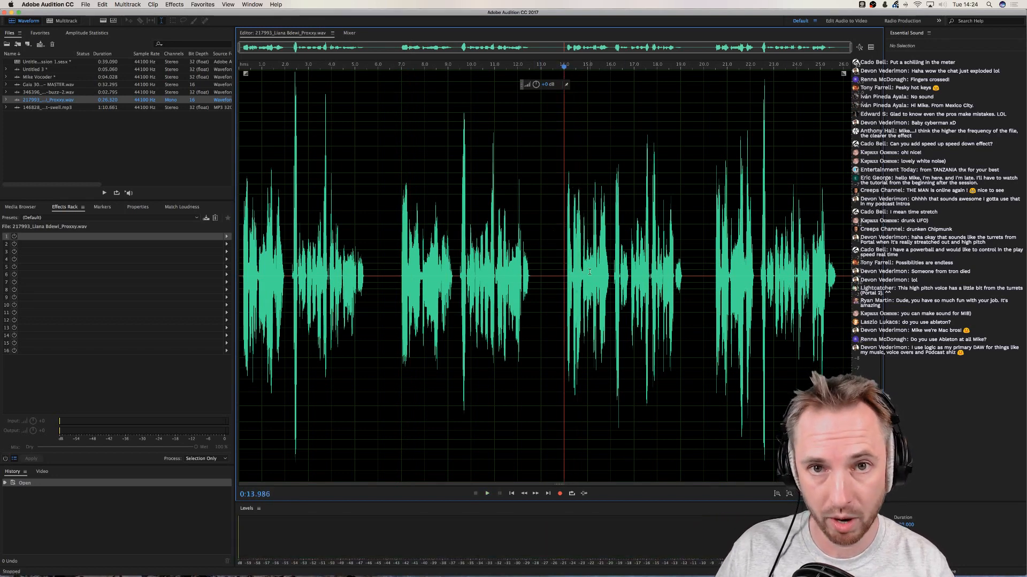
{"action": "key", "text": "space"}
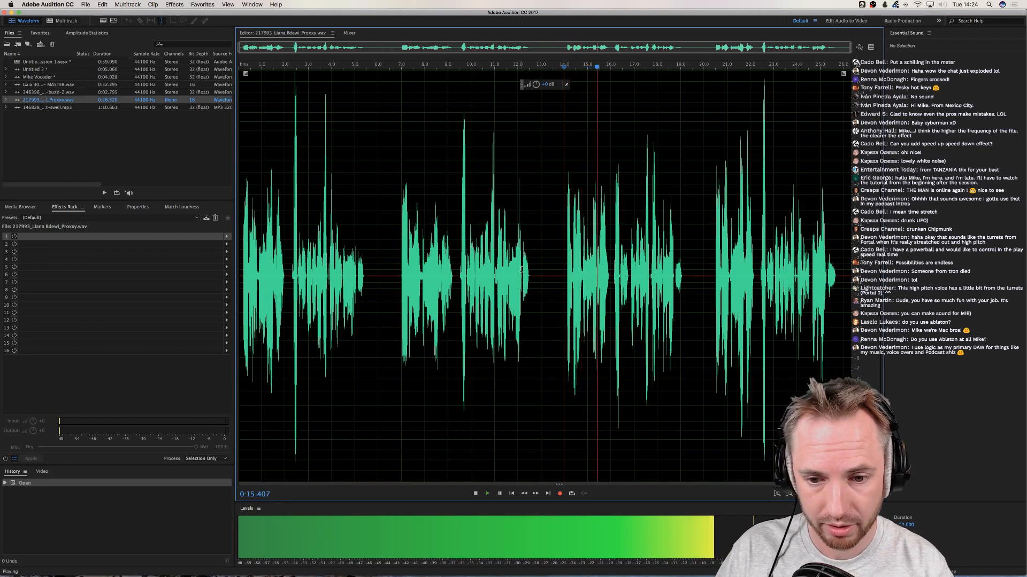
{"action": "key", "text": "space"}
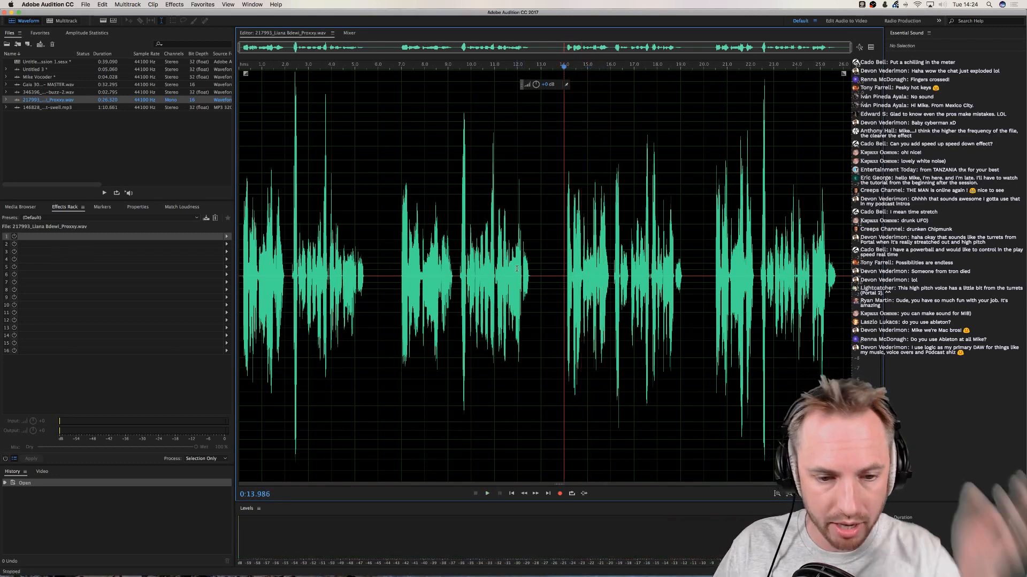
{"action": "left_click", "coordinate": [398, 275]}
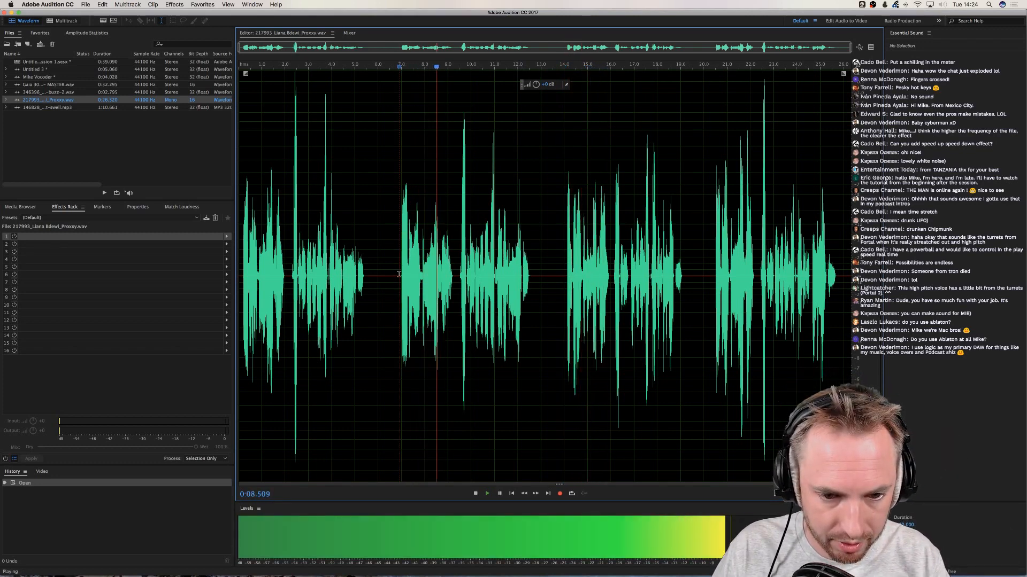
{"action": "key", "text": "space"}
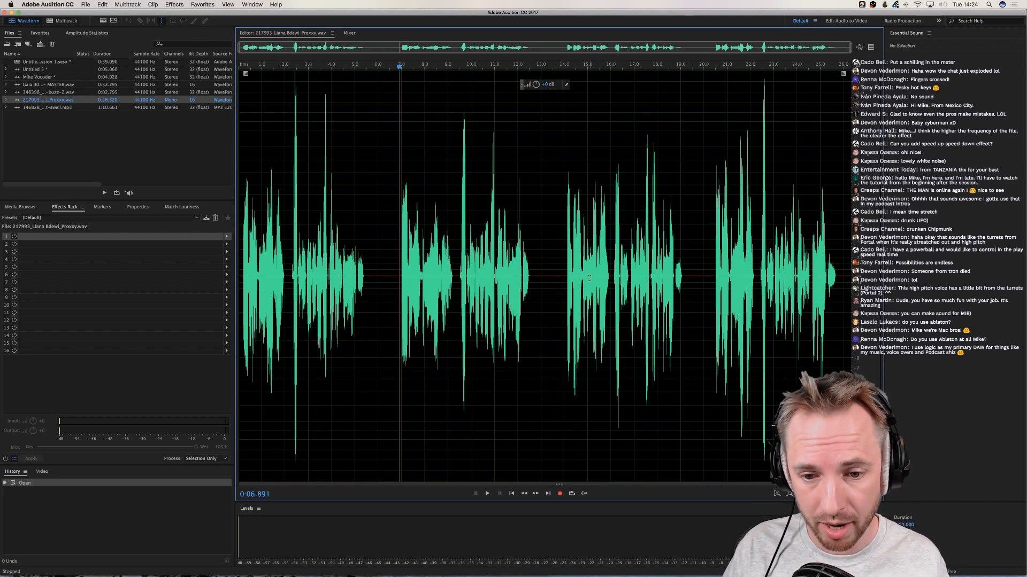
{"action": "left_click_drag", "start_coordinate": [565, 285], "coordinate": [685, 294]}
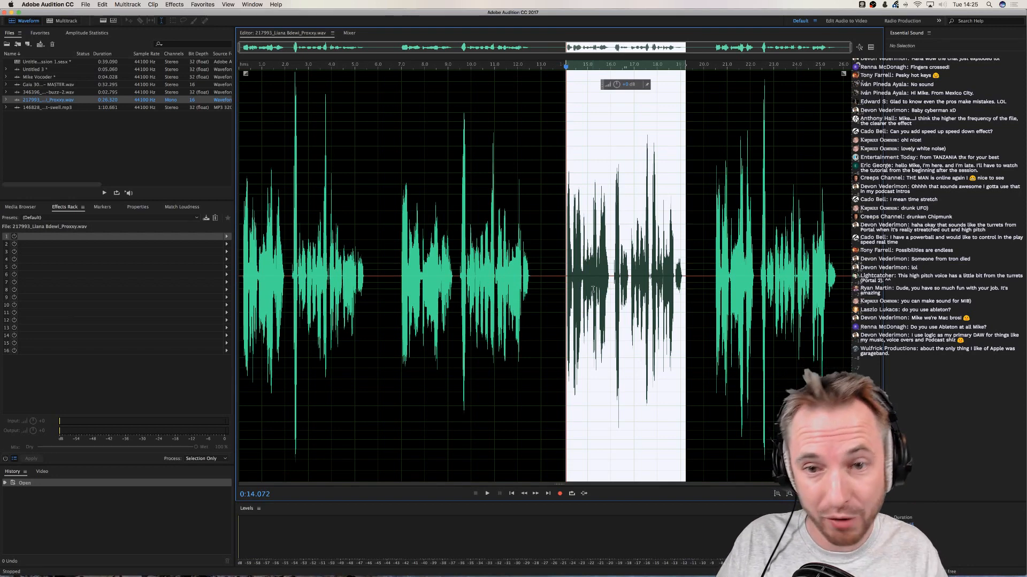
Switch to Logic Pro X and place the Proxxy voice WAV on a new track at the start of the project
{"action": "mouse_move", "coordinate": [637, 572]}
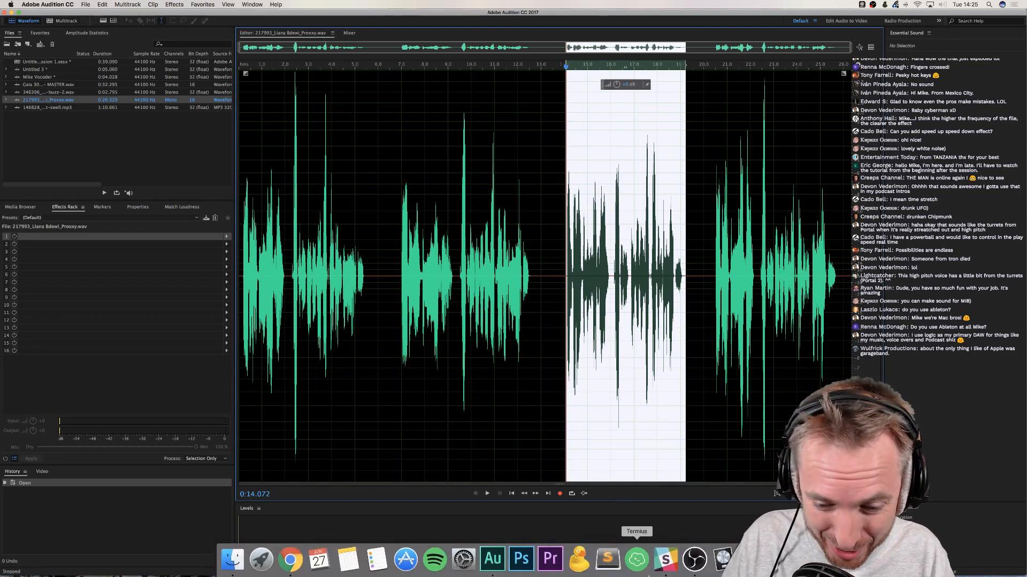
{"action": "left_click", "coordinate": [721, 560]}
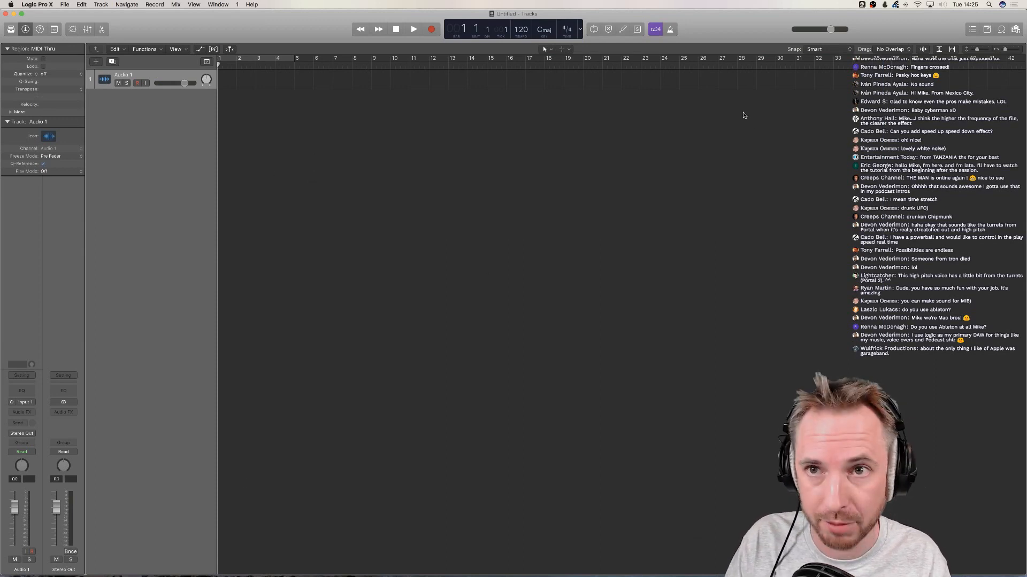
{"action": "left_click_drag", "start_coordinate": [230, 177], "coordinate": [223, 78]}
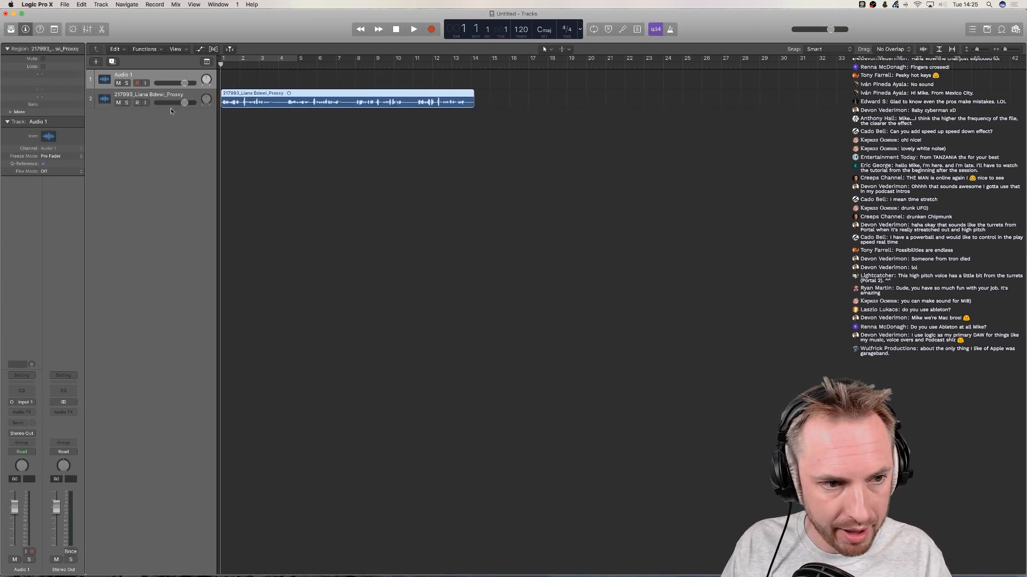
Create a Drummer track with the Electronic genre and Output 1 + 2
{"action": "left_click", "coordinate": [96, 61]}
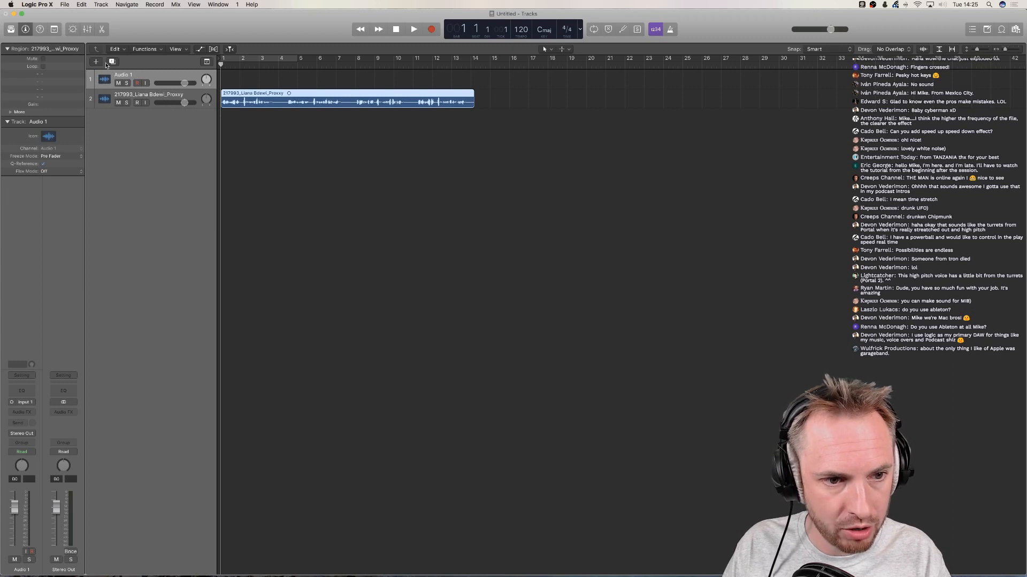
{"action": "left_click", "coordinate": [582, 37]}
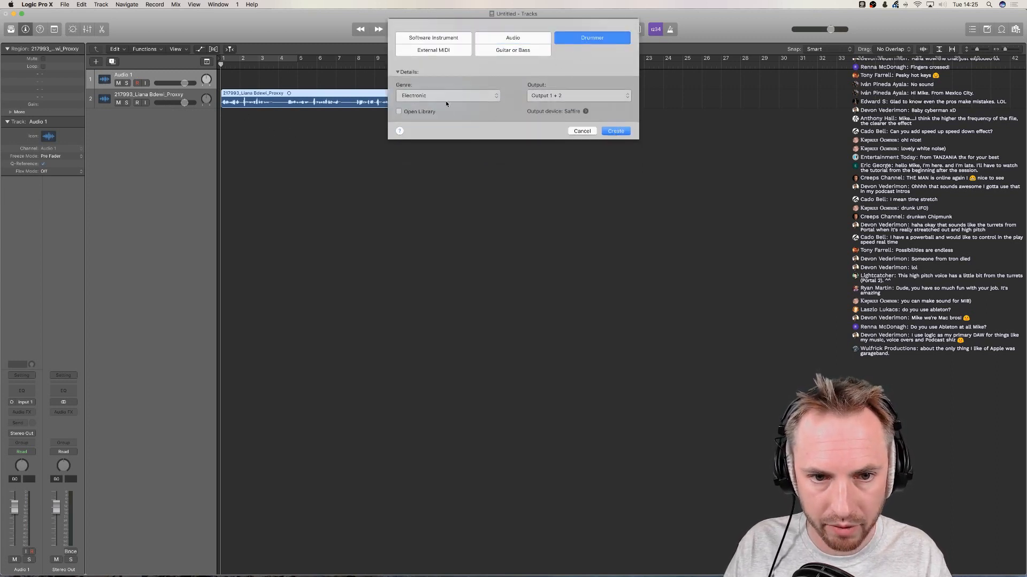
{"action": "left_click", "coordinate": [611, 132]}
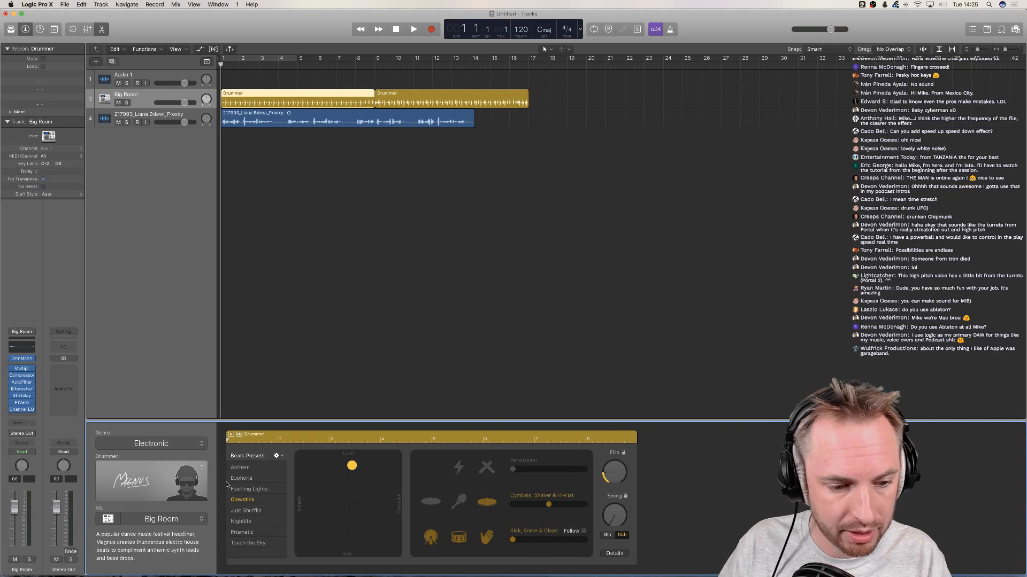
Choose the electronic drummer with the After Party kit, and move the voice region to start just before bar 13
{"action": "left_click", "coordinate": [170, 492]}
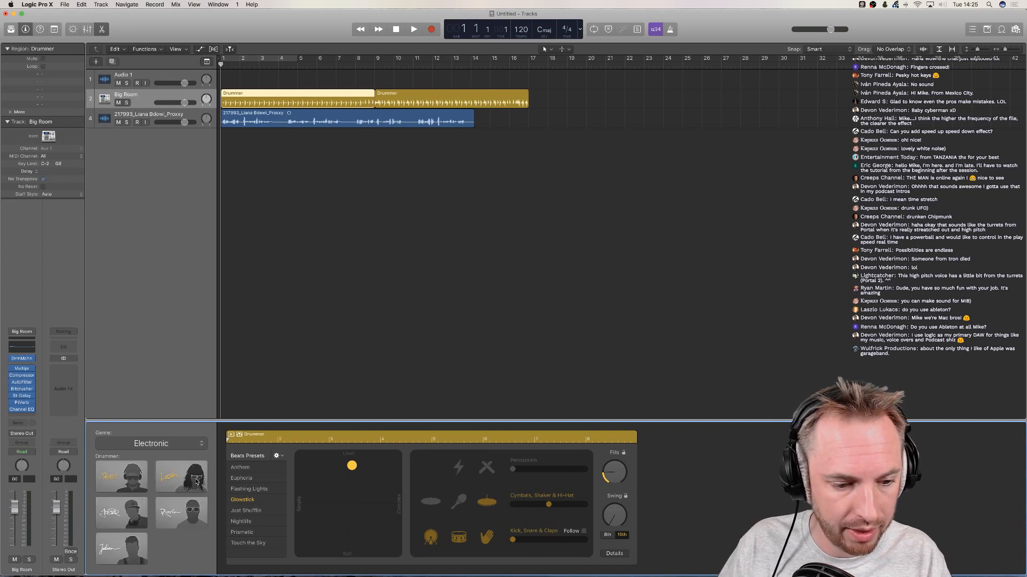
{"action": "left_click", "coordinate": [128, 551]}
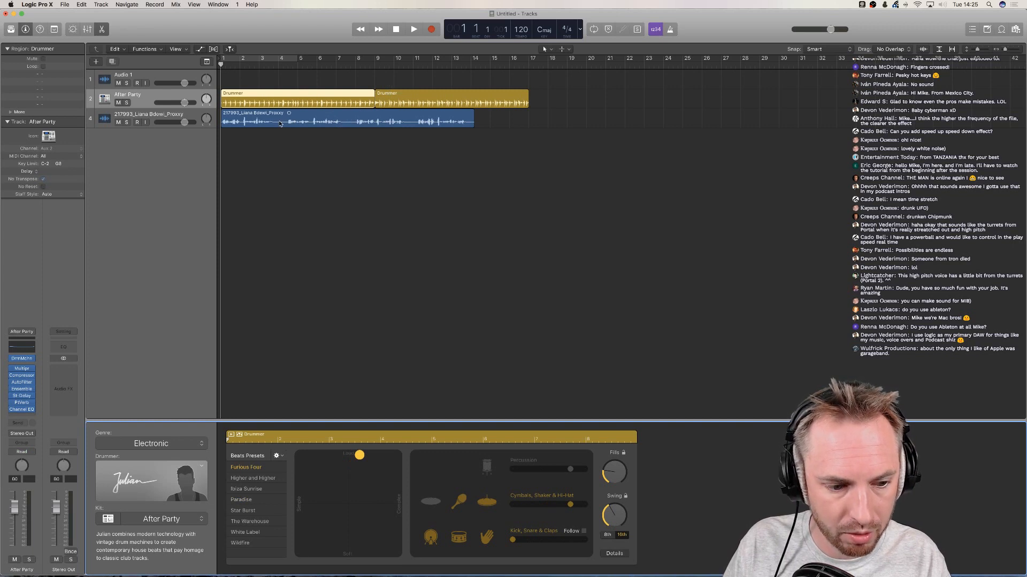
{"action": "left_click_drag", "start_coordinate": [292, 120], "coordinate": [504, 128]}
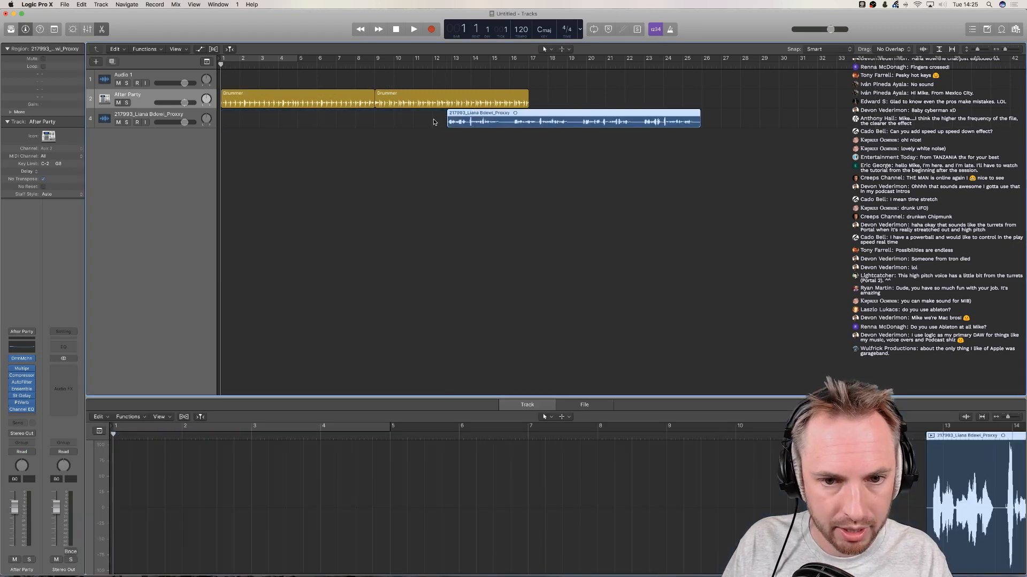
Play the new drum beat from bar 9 and set the project tempo to 133
{"action": "left_click", "coordinate": [376, 64]}
{"action": "key", "text": "space"}
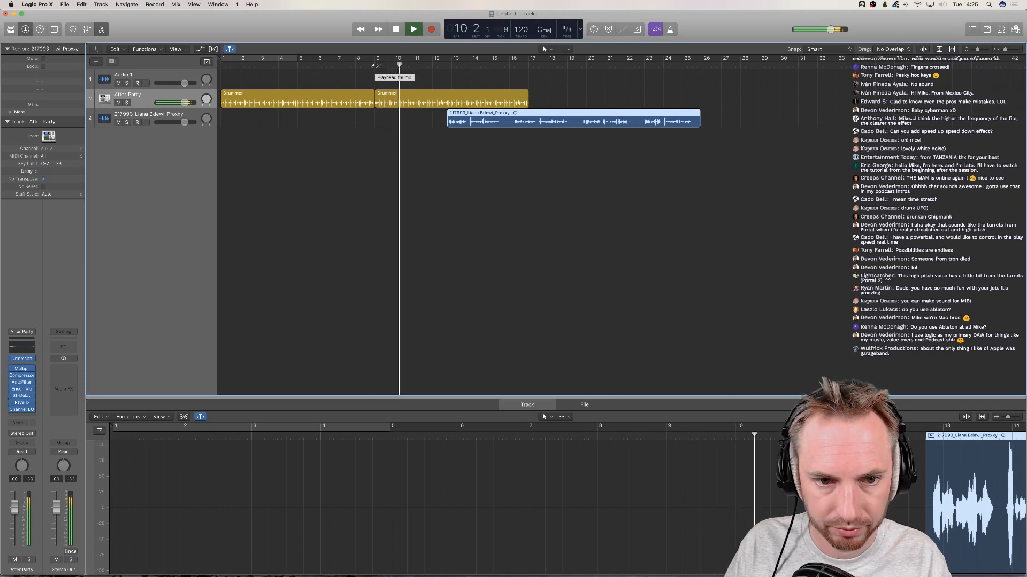
{"action": "key", "text": "space"}
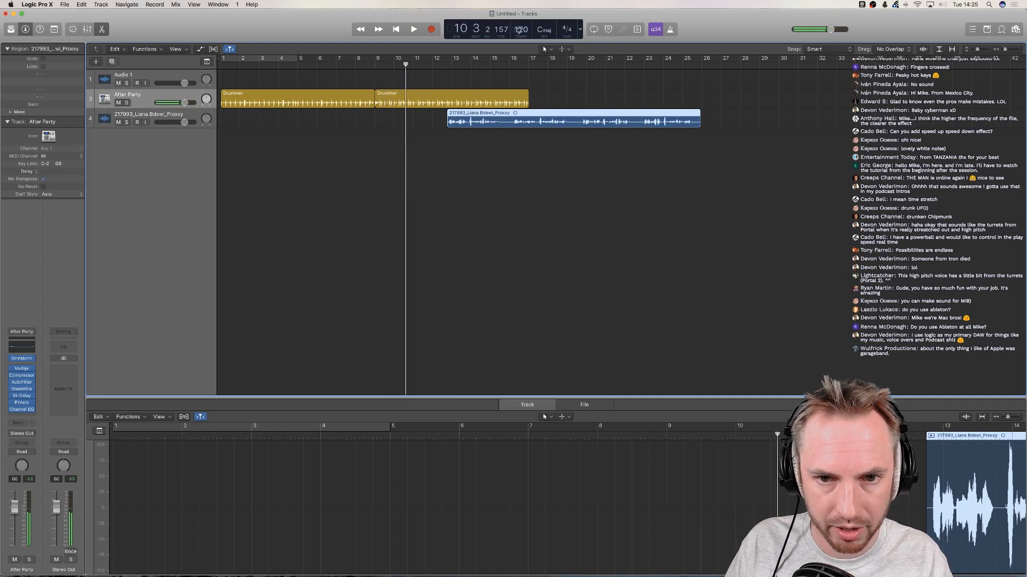
{"action": "mouse_move", "coordinate": [523, 29]}
{"action": "left_mouse_down"}
{"action": "mouse_move", "coordinate": [532, 3]}
{"action": "mouse_move", "coordinate": [535, 22]}
{"action": "left_mouse_up"}
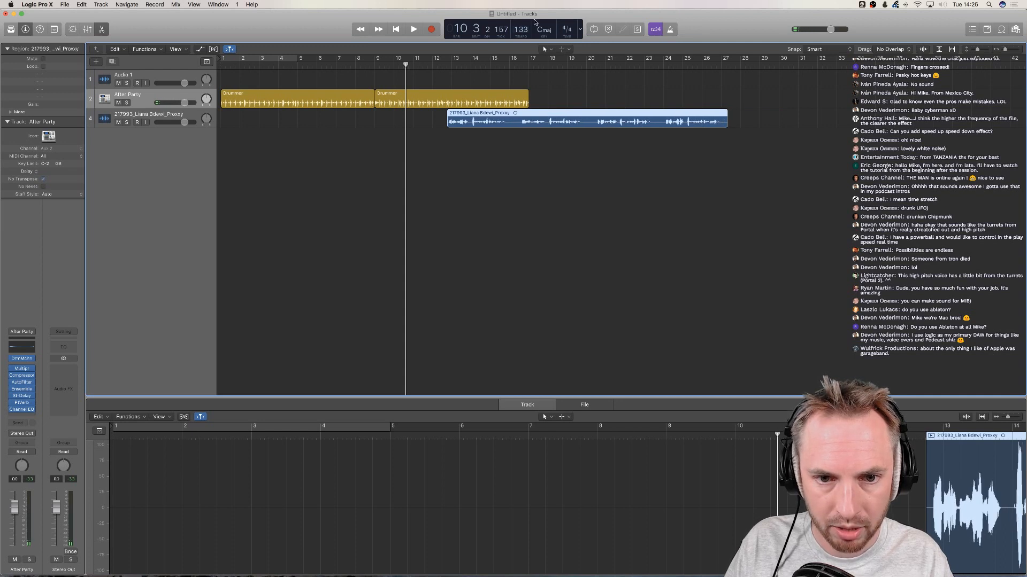
Audition the voice alone from about bar 20 and the drums from bar 9 at the new tempo
{"action": "left_click", "coordinate": [586, 65]}
{"action": "key", "text": "space"}
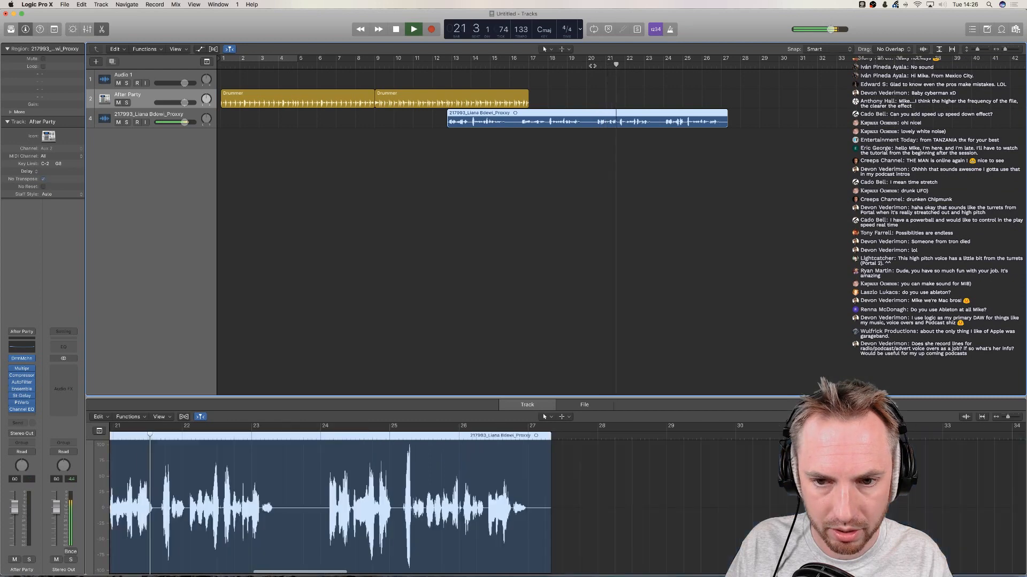
{"action": "key", "text": "space"}
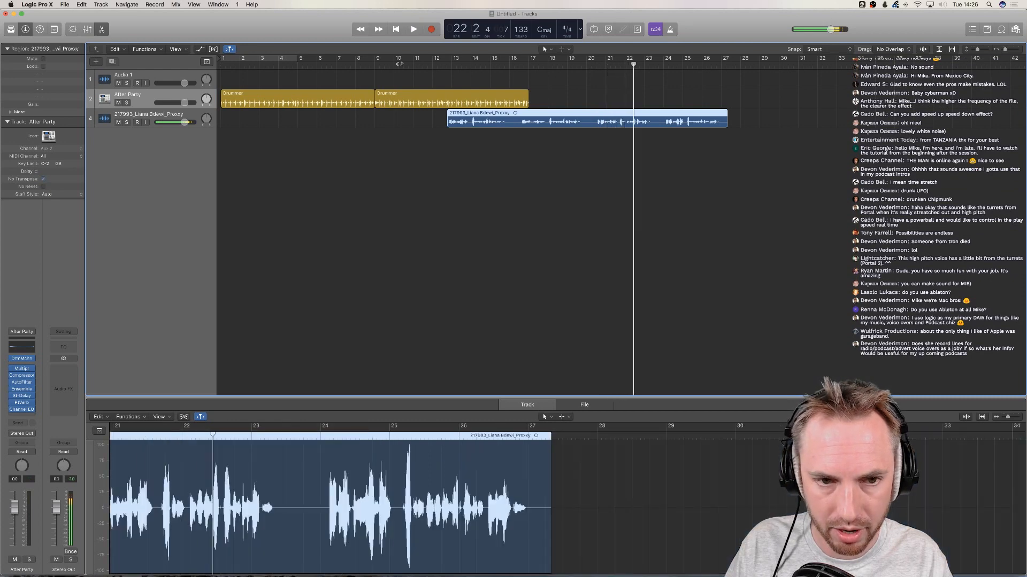
{"action": "left_click", "coordinate": [373, 64]}
{"action": "key", "text": "space"}
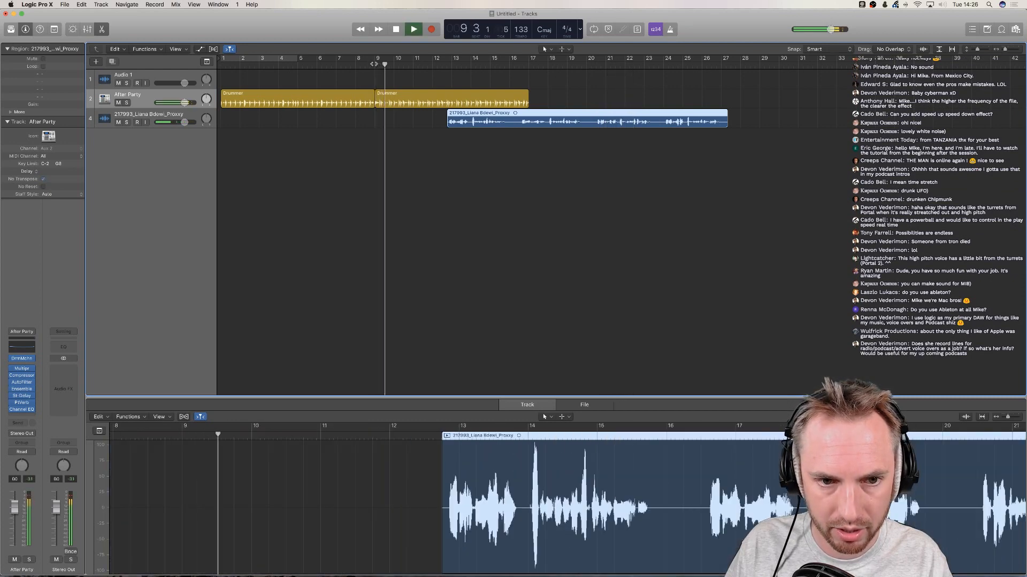
{"action": "key", "text": "space"}
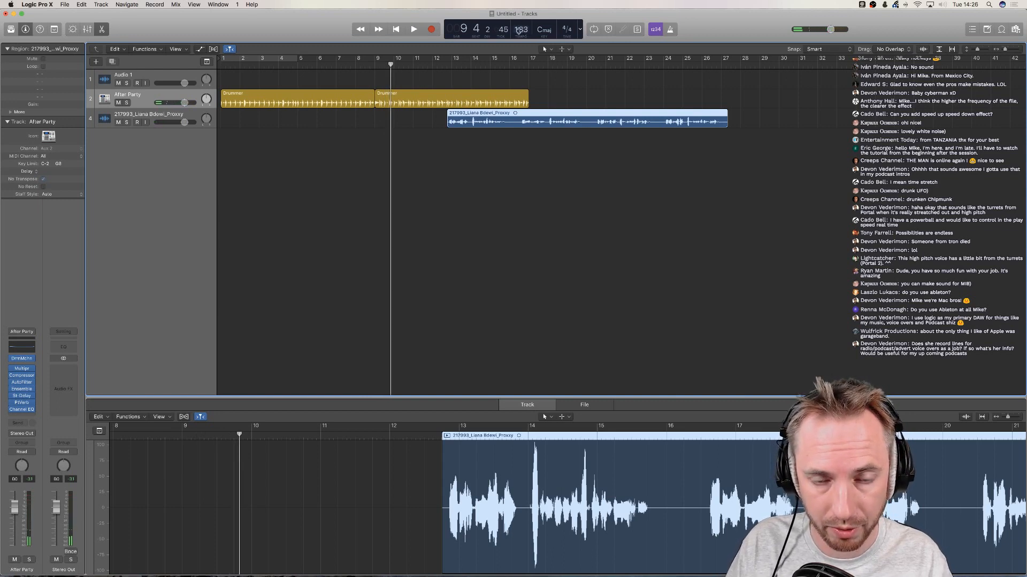
{"action": "left_click_drag", "start_coordinate": [389, 65], "coordinate": [375, 64]}
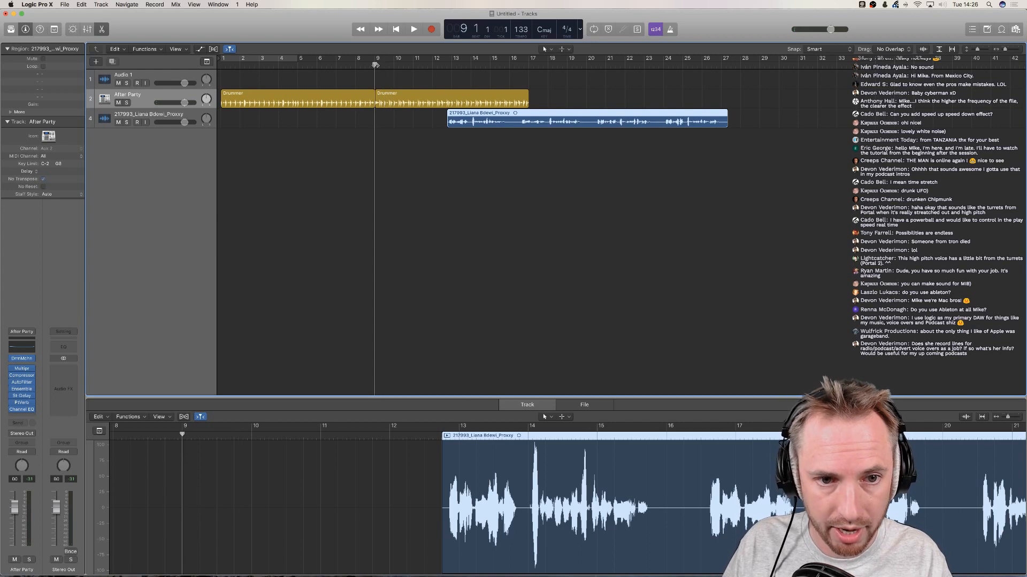
{"action": "key", "text": "space"}
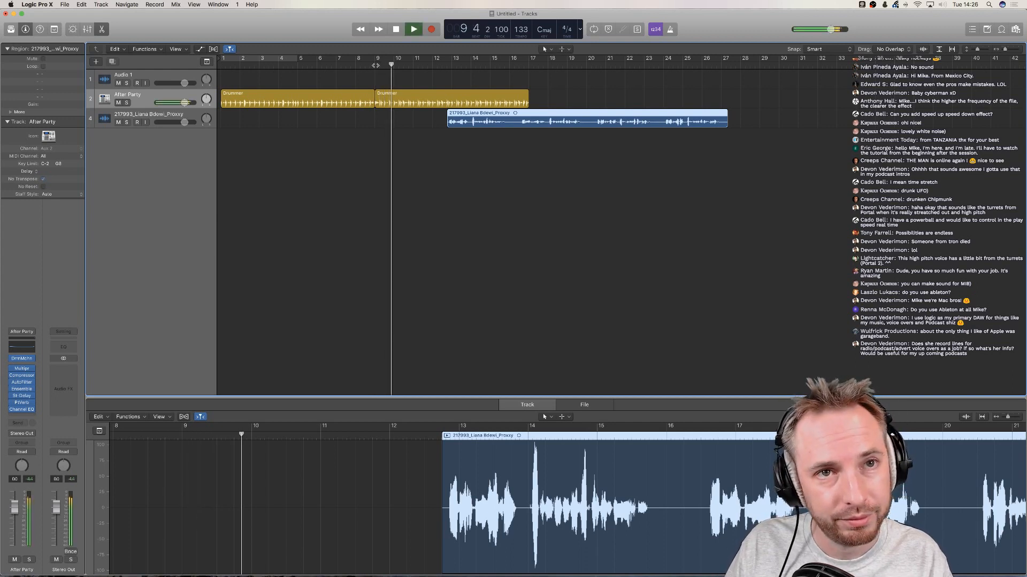
{"action": "key", "text": "space"}
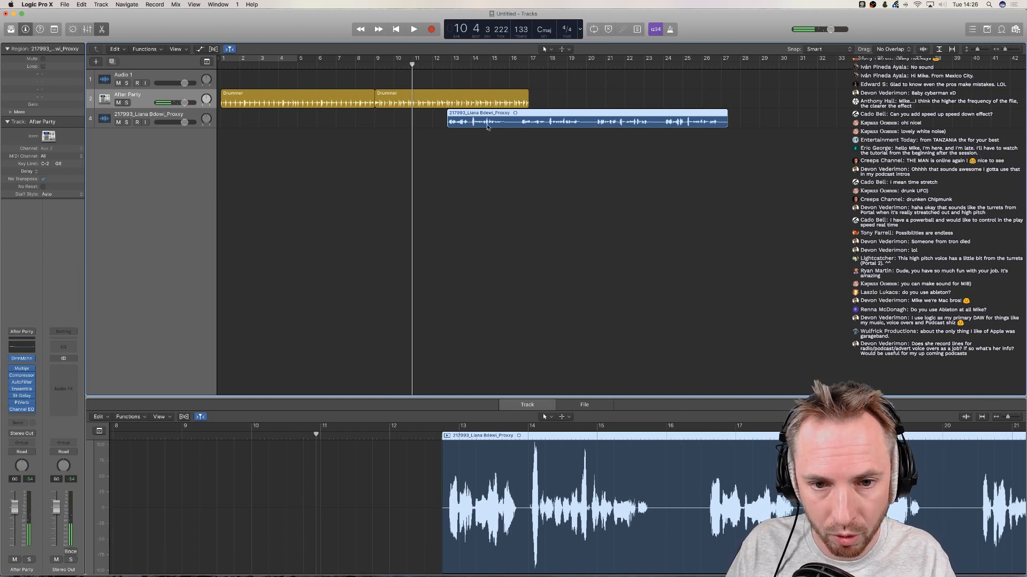
Trim the voice region to about 2.8 bars from the later part of the recording and start it at bar 9
{"action": "left_click_drag", "start_coordinate": [448, 122], "coordinate": [595, 122]}
{"action": "left_click_drag", "start_coordinate": [727, 122], "coordinate": [415, 114]}
{"action": "left_click", "coordinate": [369, 62]}
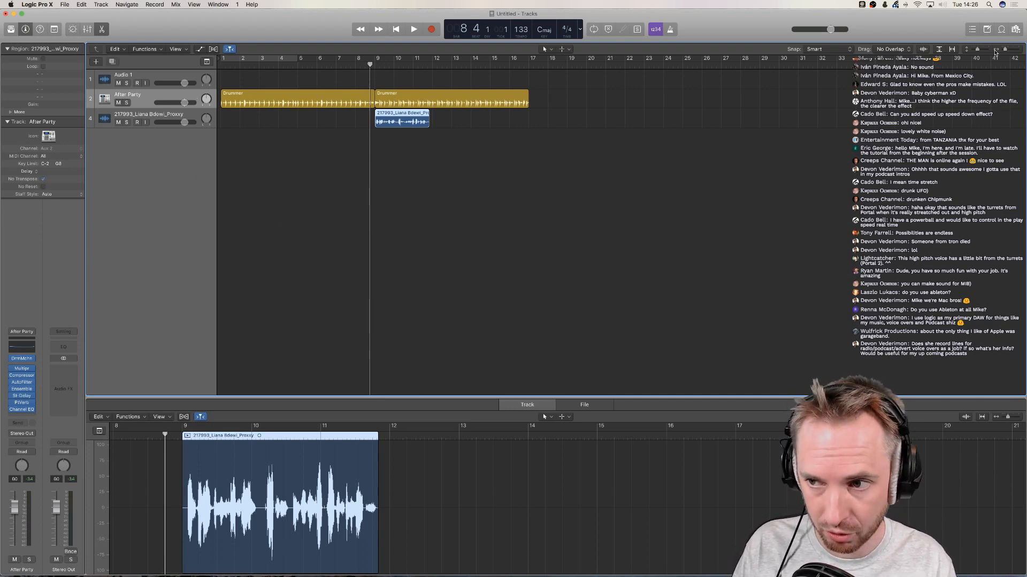
Shift the trimmed voice region about 0.6 beat after bar 9 and play it with the drums from bar 9
{"action": "left_click_drag", "start_coordinate": [978, 50], "coordinate": [1006, 50]}
{"action": "left_click", "coordinate": [997, 49]}
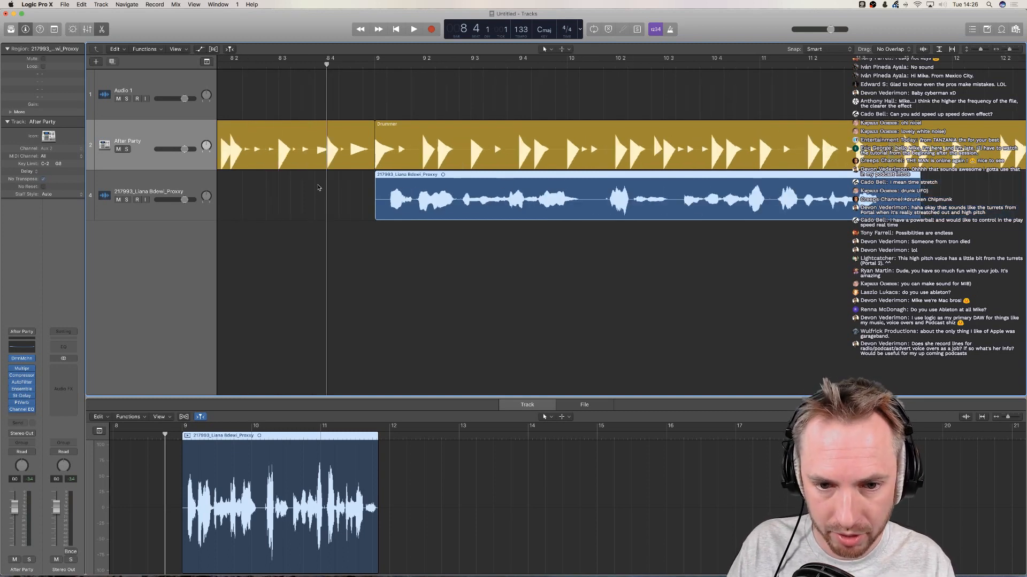
{"action": "left_click_drag", "start_coordinate": [400, 210], "coordinate": [431, 208]}
{"action": "left_click", "coordinate": [374, 63]}
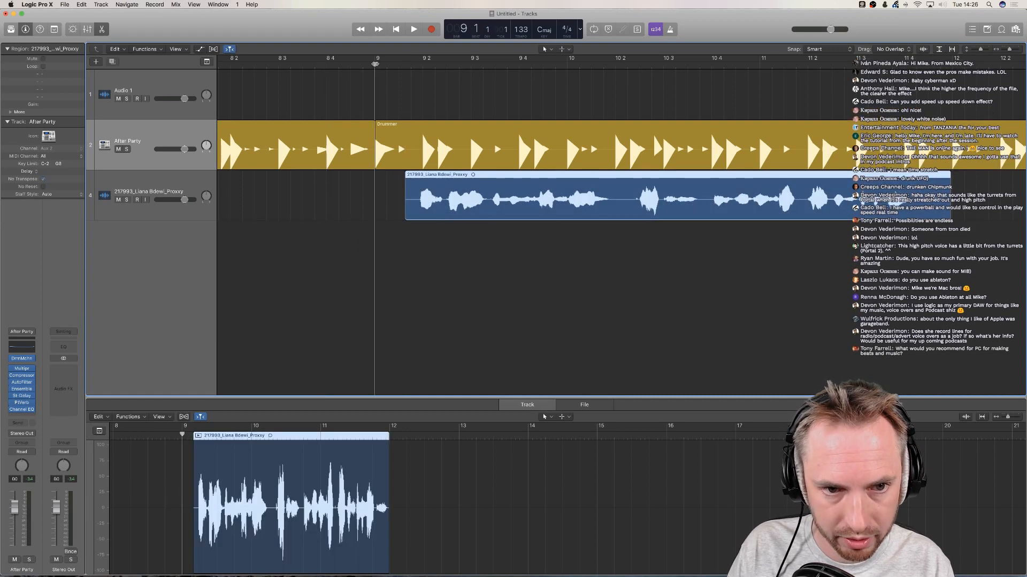
{"action": "key", "text": "space"}
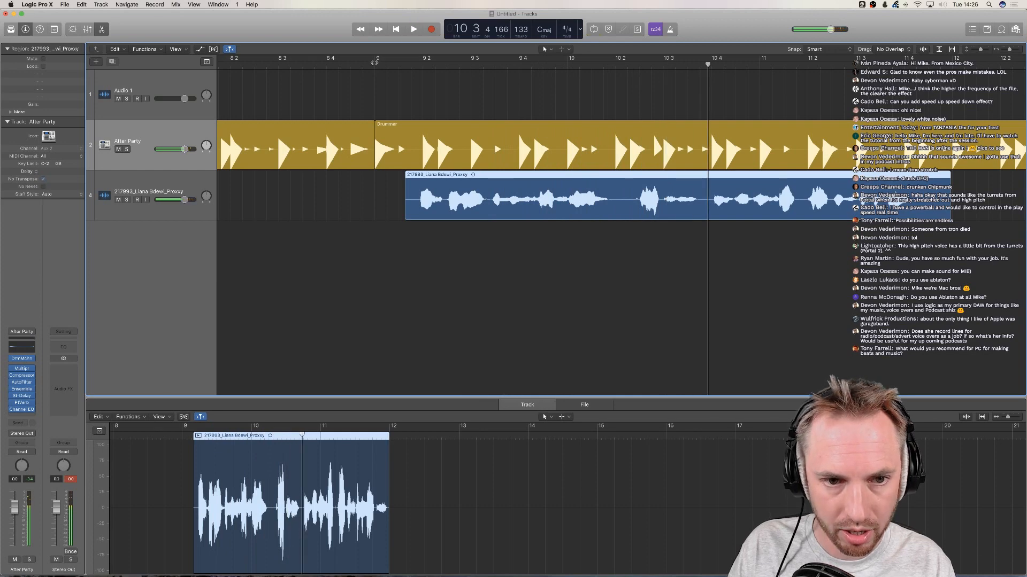
{"action": "left_click", "coordinate": [375, 63]}
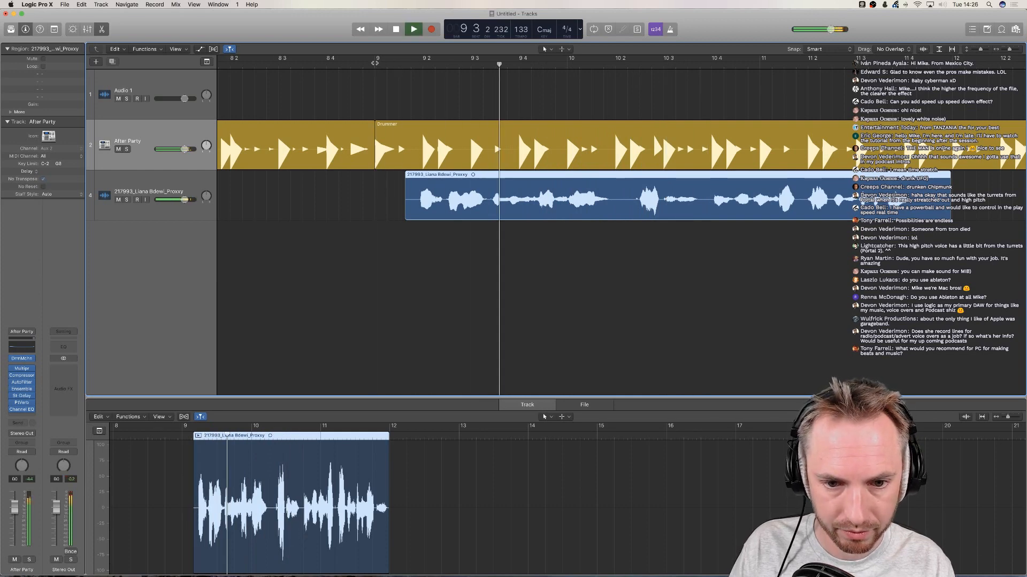
{"action": "key", "text": "space"}
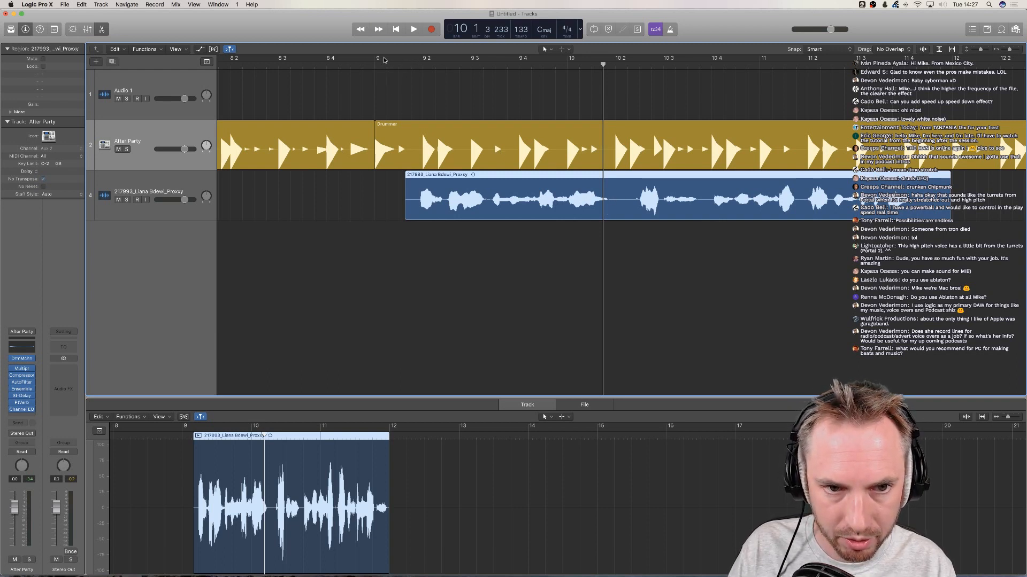
Set a one-bar cycle range from beat 2 of bar 9 to beat 2 of bar 10
{"action": "left_click", "coordinate": [1021, 50]}
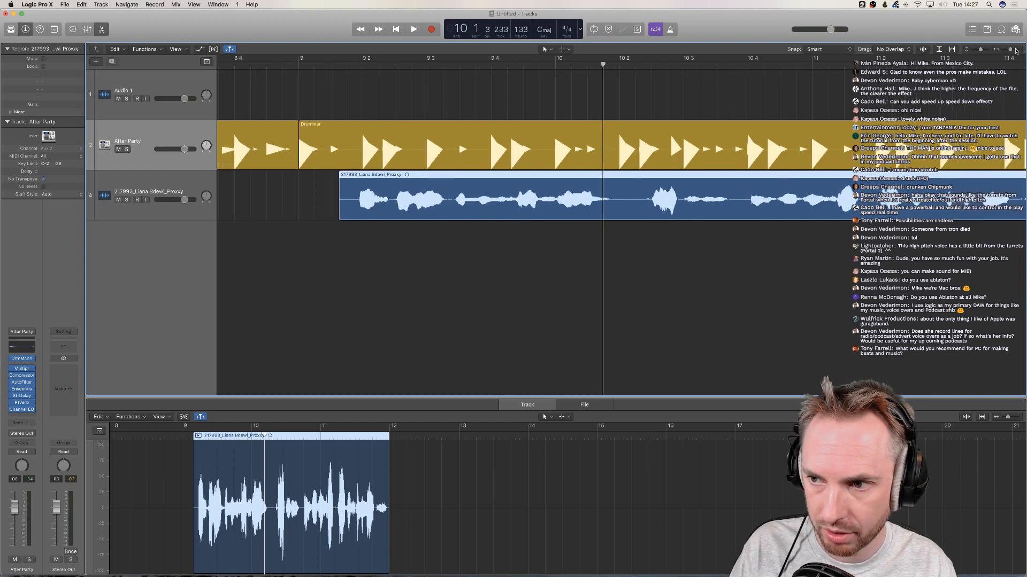
{"action": "left_click", "coordinate": [1022, 49]}
{"action": "left_click", "coordinate": [1022, 50]}
{"action": "left_click", "coordinate": [1003, 49]}
{"action": "left_click", "coordinate": [1004, 49]}
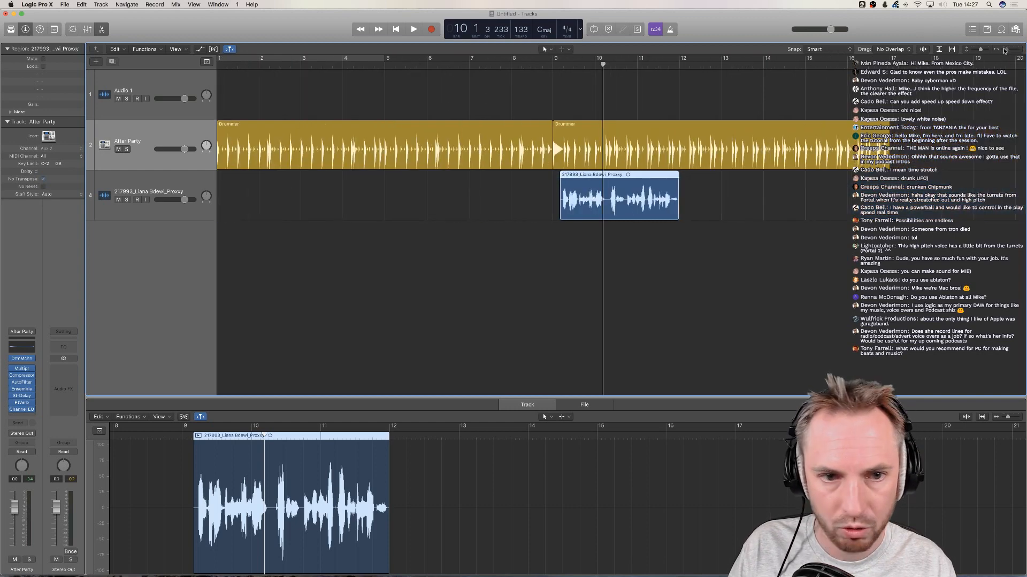
{"action": "left_click_drag", "start_coordinate": [298, 54], "coordinate": [605, 59]}
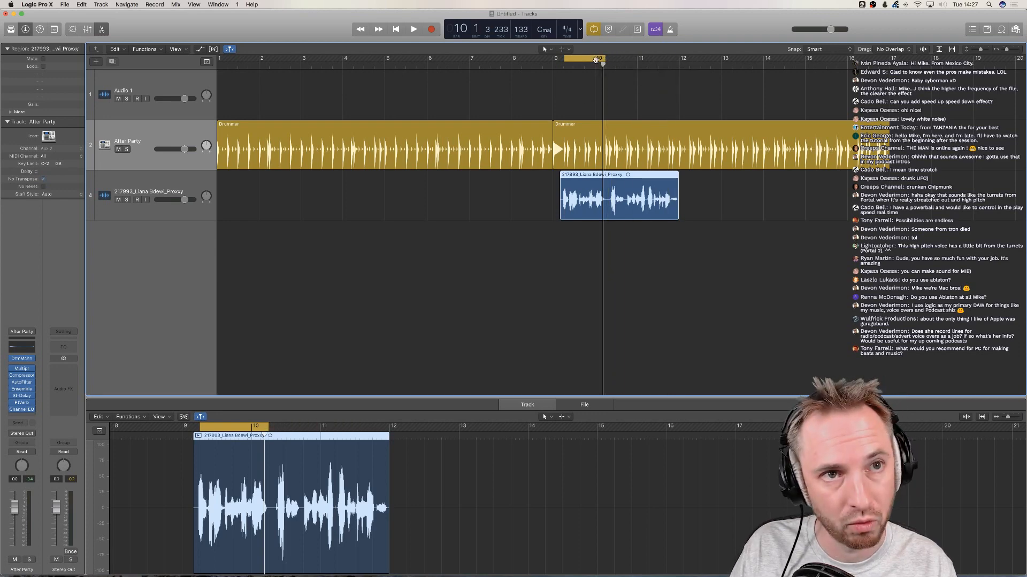
Play the cycled voice and drum section from beat 2 of bar 9
{"action": "left_click", "coordinate": [566, 66]}
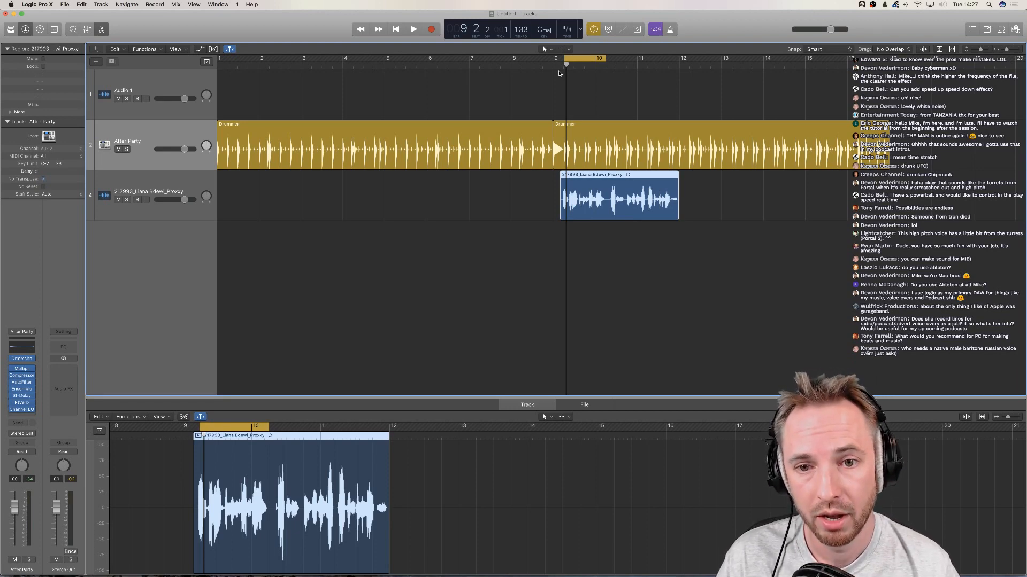
{"action": "left_click_drag", "start_coordinate": [565, 65], "coordinate": [564, 65]}
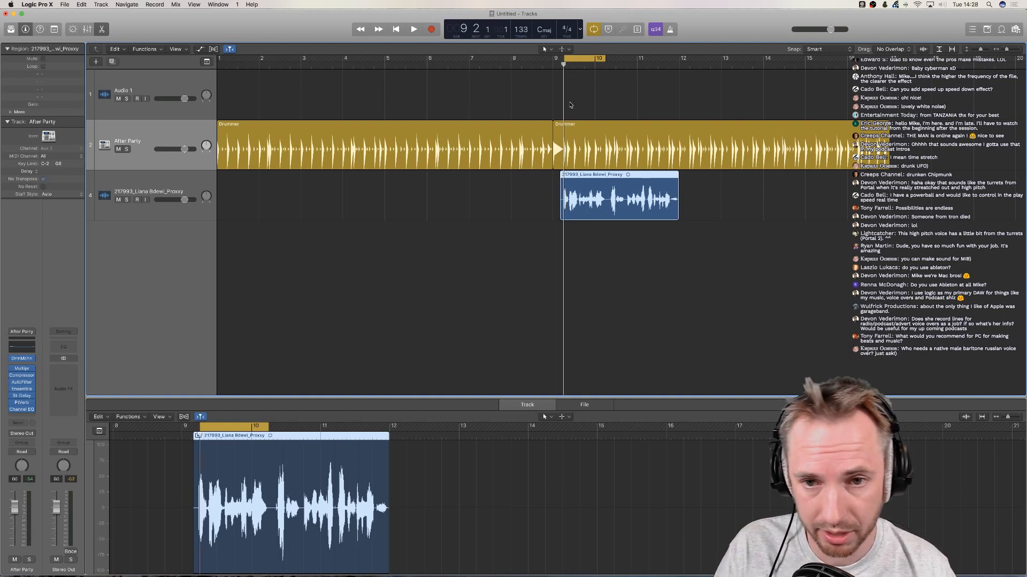
{"action": "key", "text": "space"}
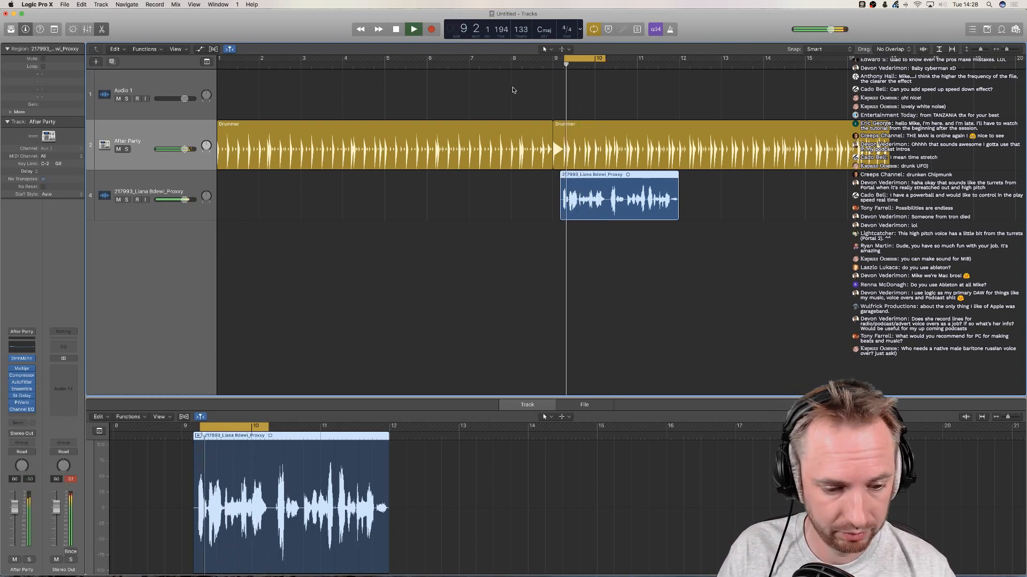
{"action": "key", "text": "space"}
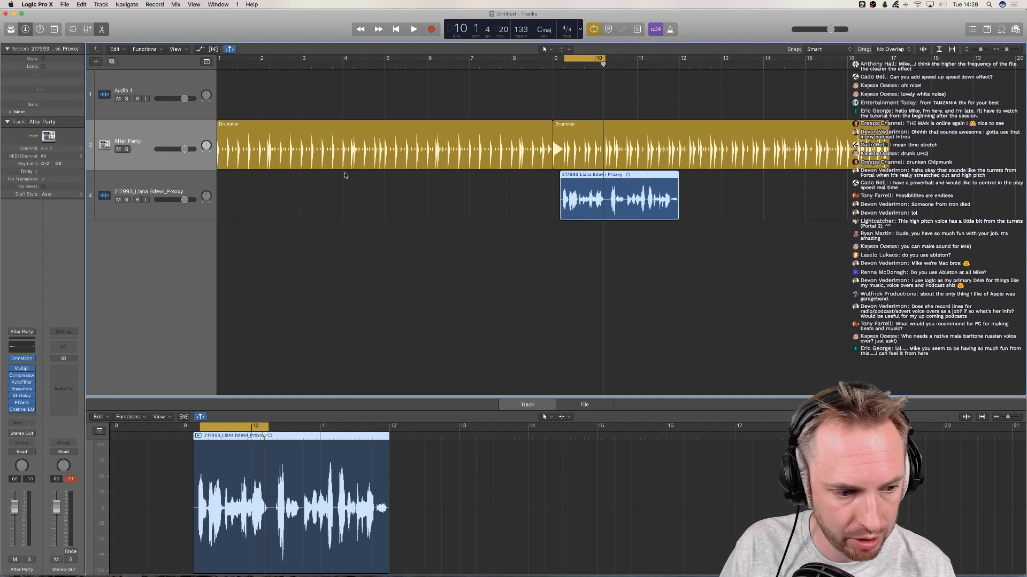
Create one software instrument track with an Empty Channel Strip and Output 1 + 2
{"action": "left_click", "coordinate": [95, 62]}
{"action": "left_click", "coordinate": [458, 38]}
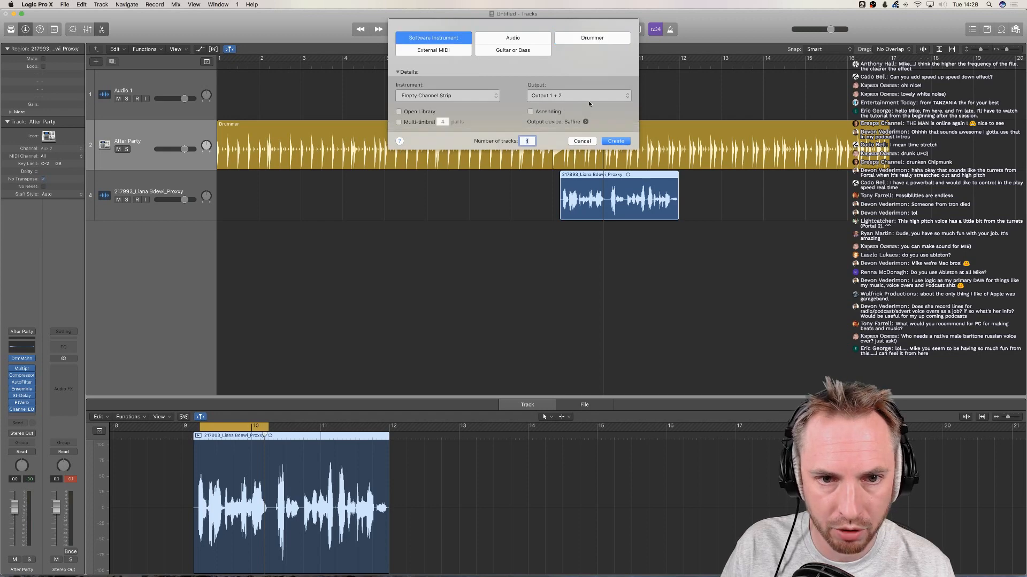
{"action": "left_click", "coordinate": [610, 140]}
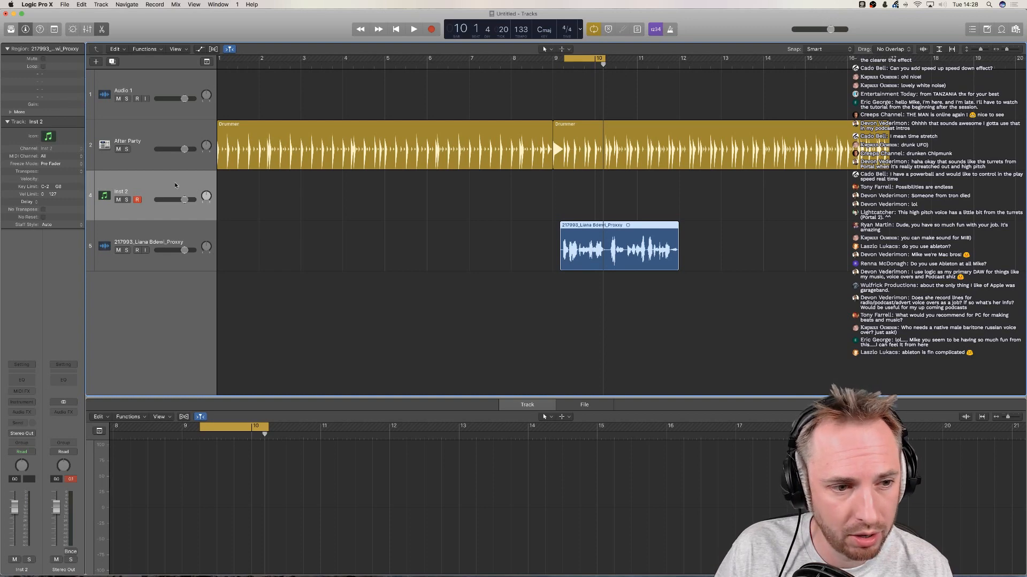
Load the Chime Chords patch from the Synthesizer EDM Chord category onto the new instrument track
{"action": "left_click", "coordinate": [107, 196]}
{"action": "key", "text": "y"}
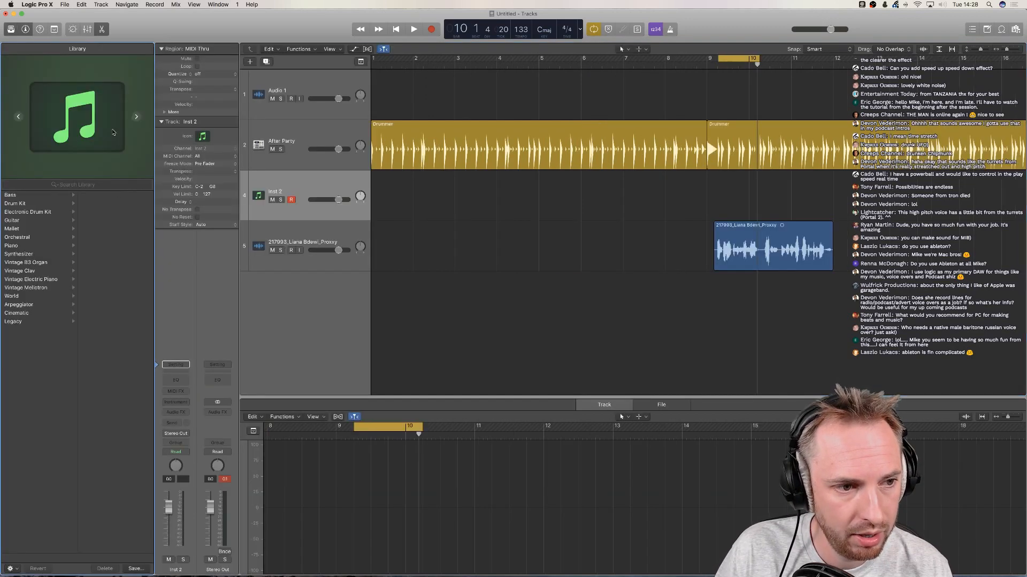
{"action": "left_click", "coordinate": [27, 254]}
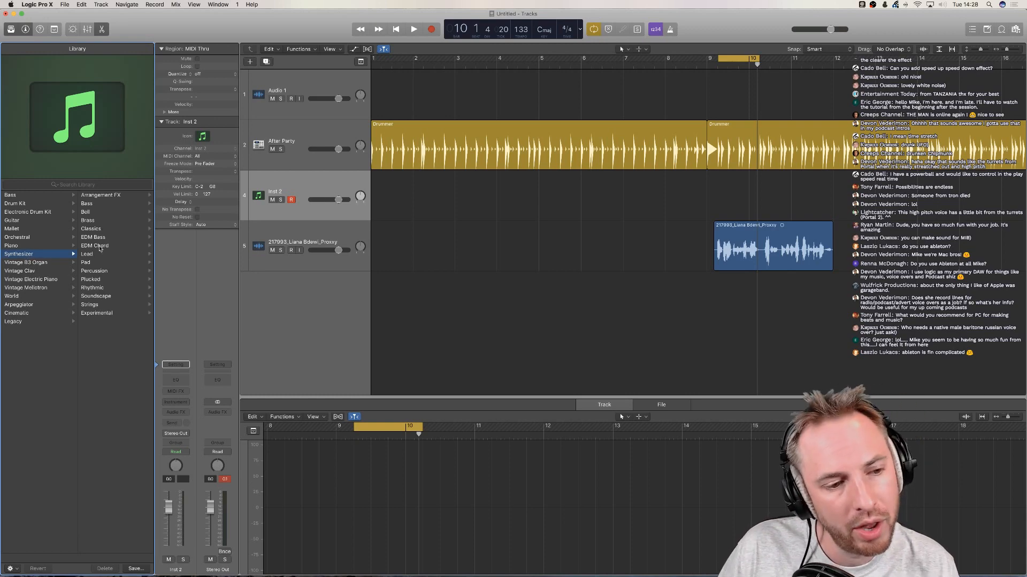
{"action": "left_click", "coordinate": [100, 247]}
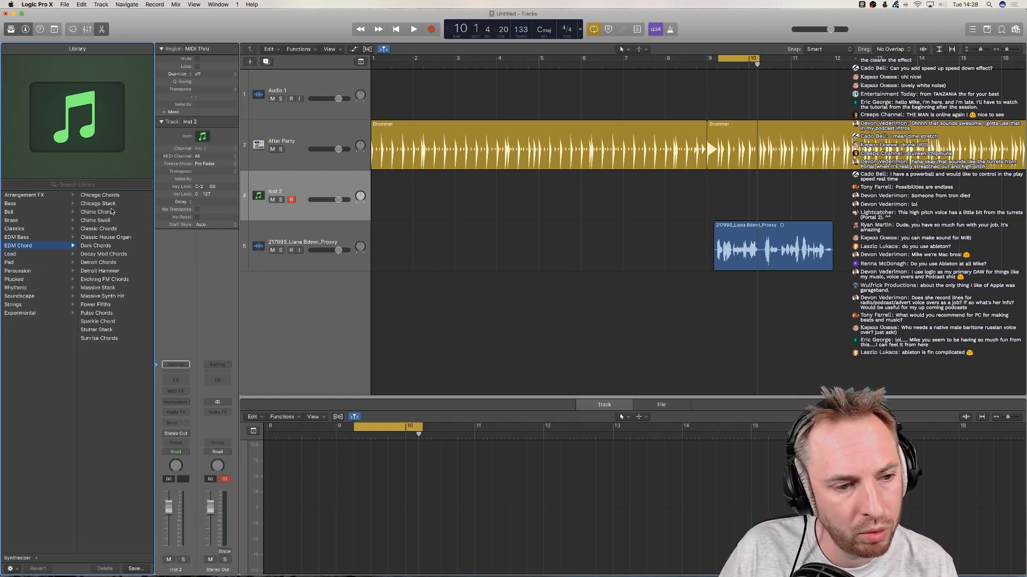
{"action": "left_click", "coordinate": [106, 213]}
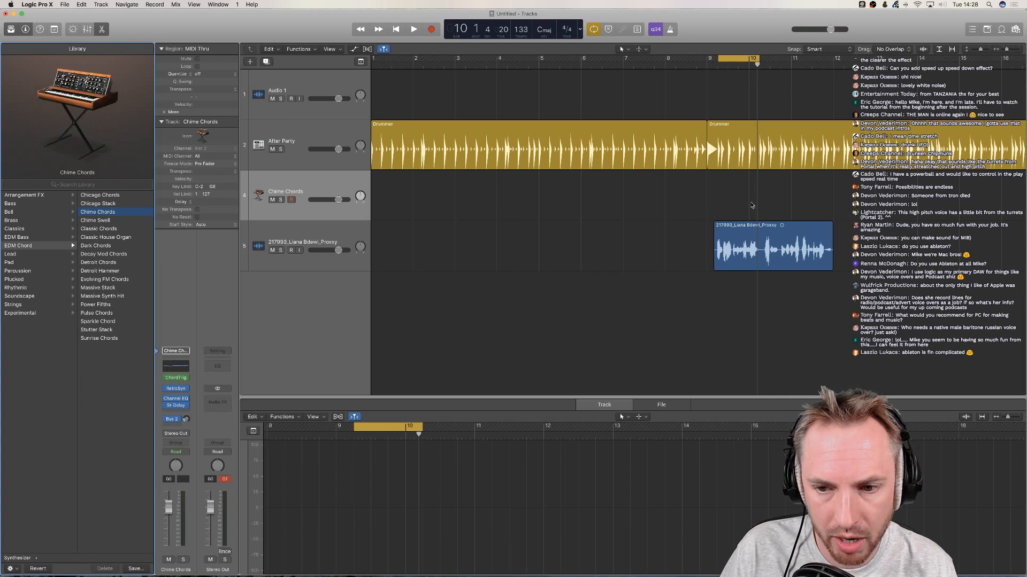
Create an empty MIDI region at bar 9 on the Chime Chords track
{"action": "left_click", "coordinate": [707, 66]}
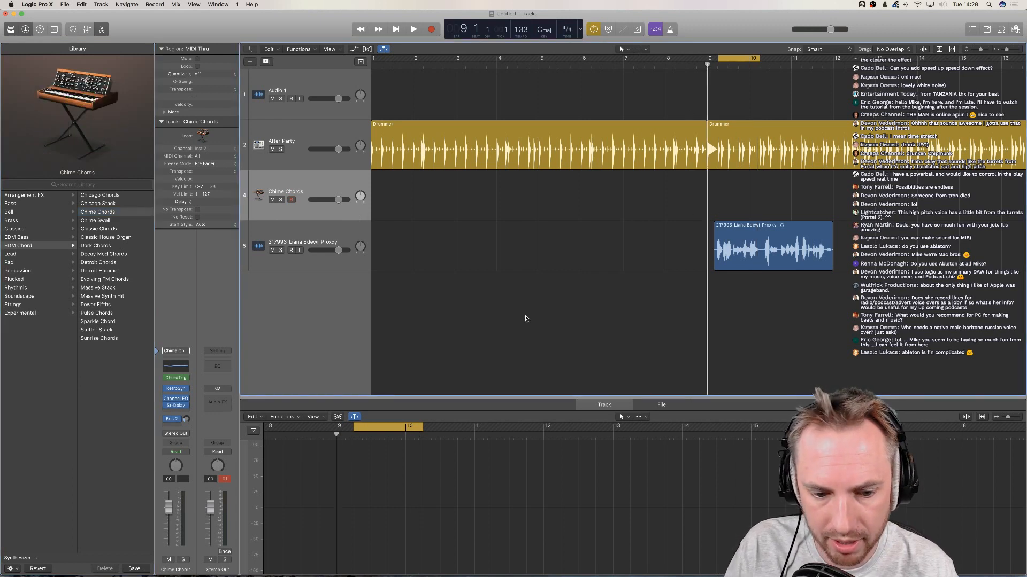
{"action": "right_click", "coordinate": [713, 202]}
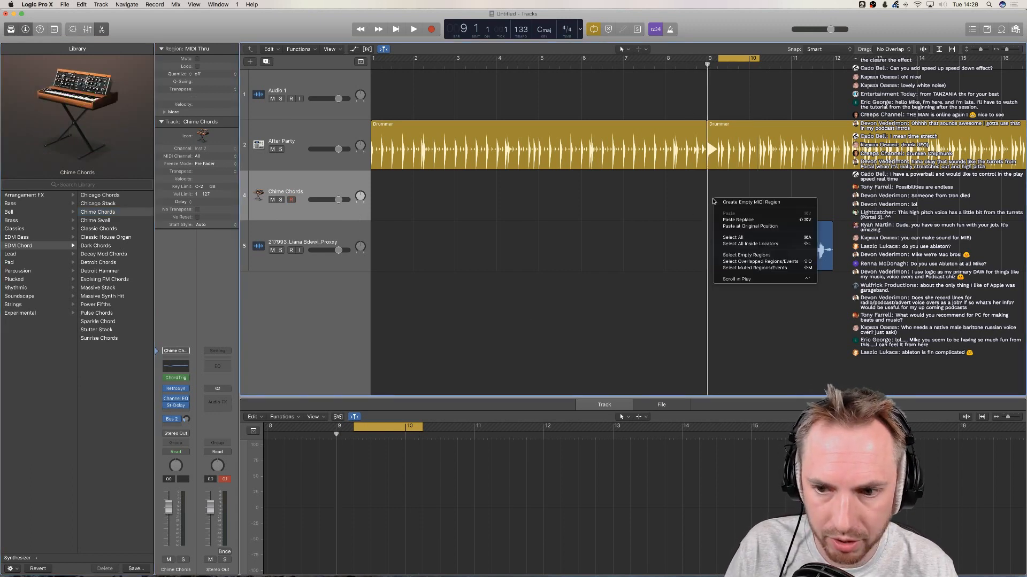
{"action": "left_click", "coordinate": [722, 202]}
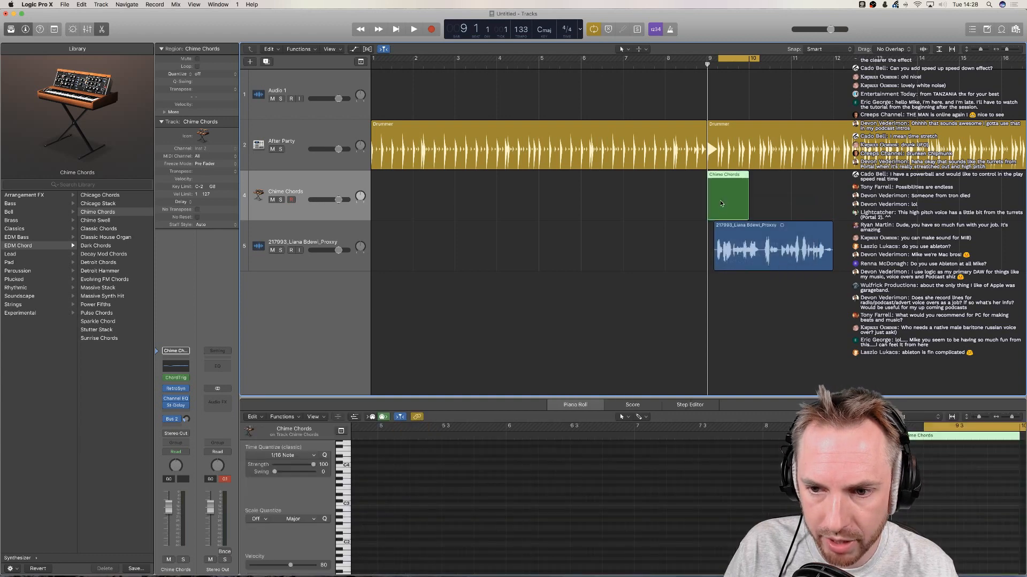
Move the empty Chime Chords region to line up with the voice clip's start and extend its end to about beat 3 of bar 10
{"action": "left_click_drag", "start_coordinate": [727, 209], "coordinate": [735, 208]}
{"action": "left_click", "coordinate": [758, 195]}
{"action": "left_click", "coordinate": [728, 182]}
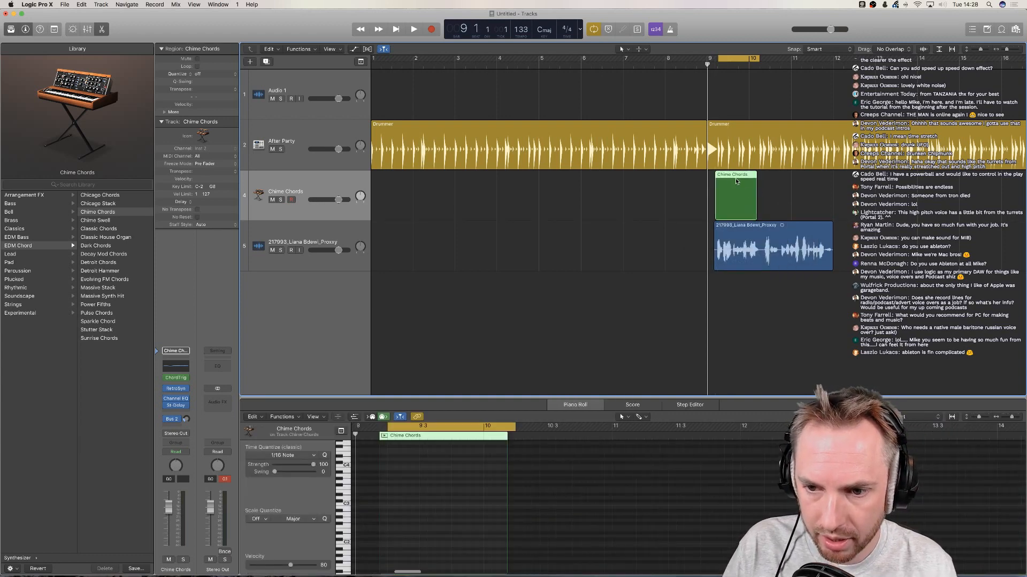
{"action": "left_click_drag", "start_coordinate": [511, 438], "coordinate": [686, 436]}
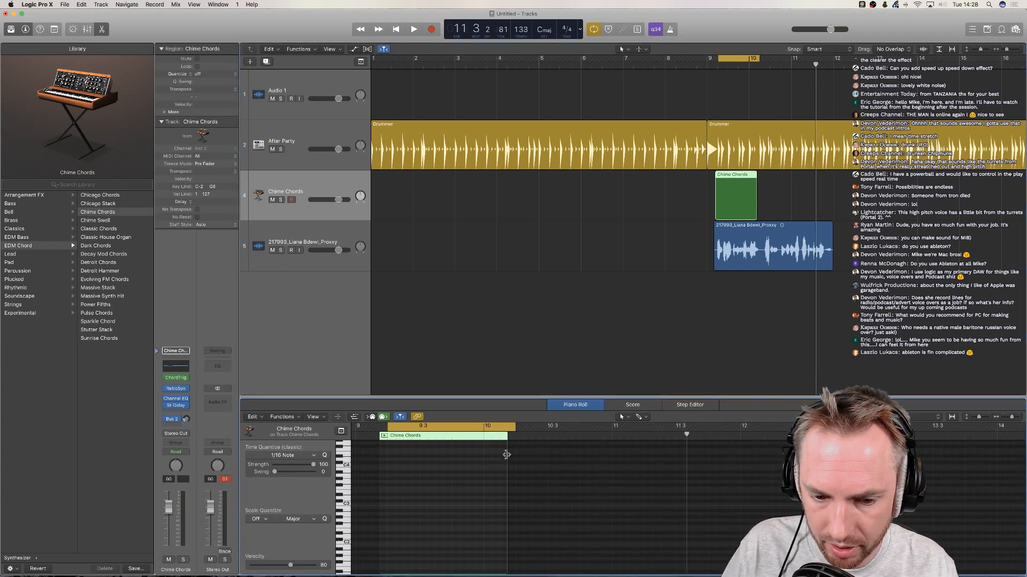
{"action": "left_click_drag", "start_coordinate": [506, 461], "coordinate": [528, 450]}
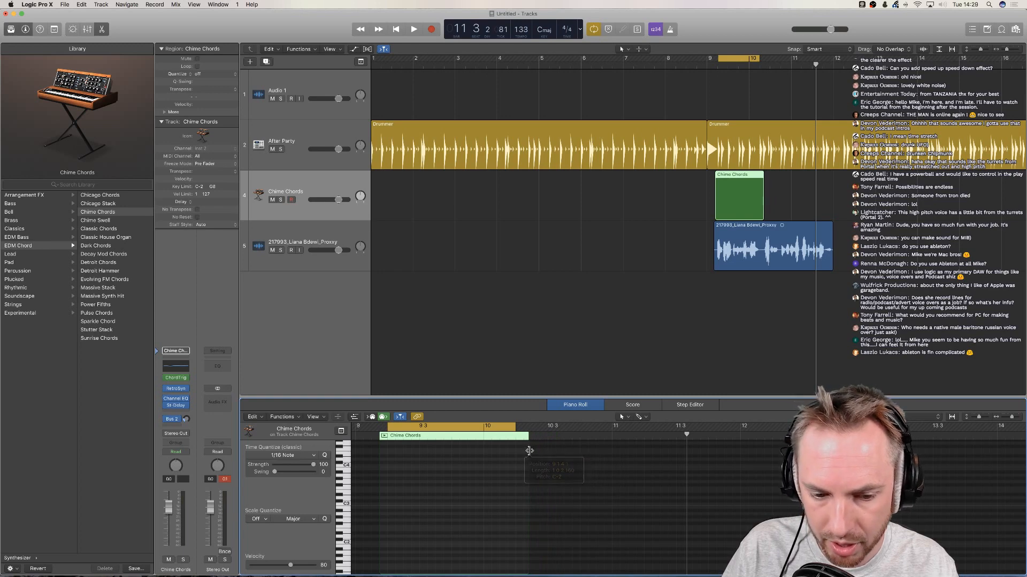
Play the cycled voice and drum section and set the playhead to beat 2 of bar 9
{"action": "key", "text": "space"}
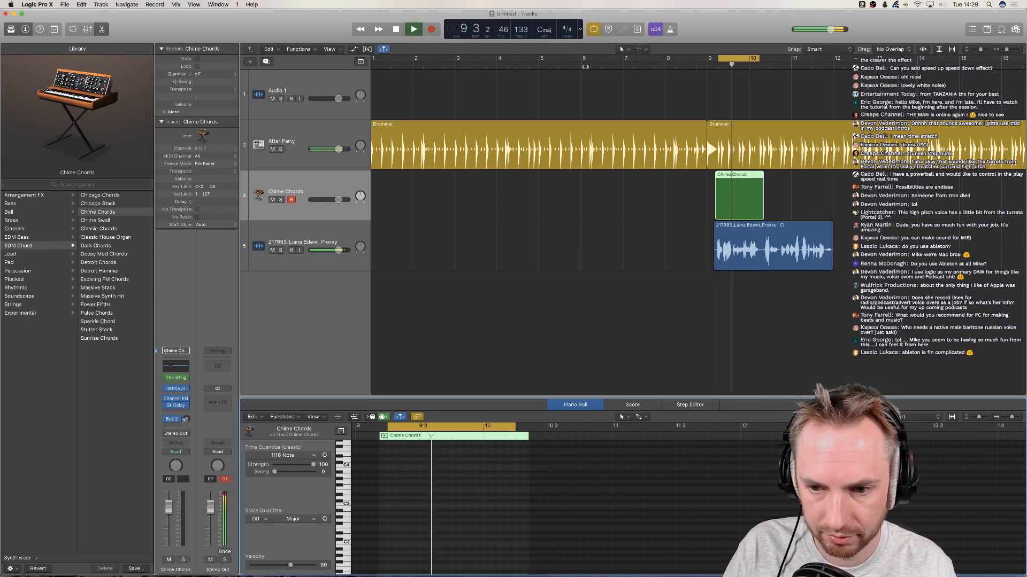
{"action": "key", "text": "space"}
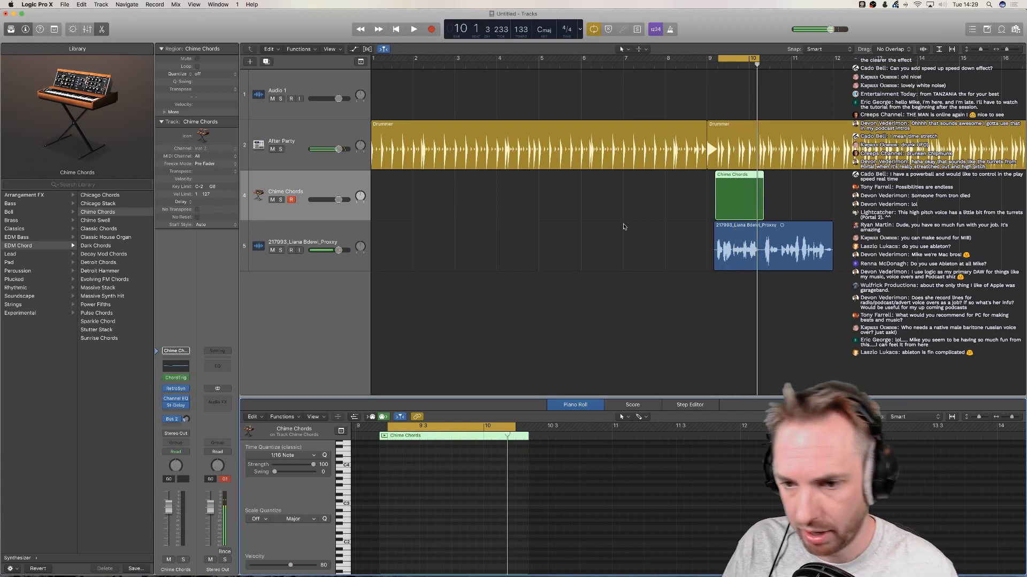
{"action": "left_click", "coordinate": [718, 65]}
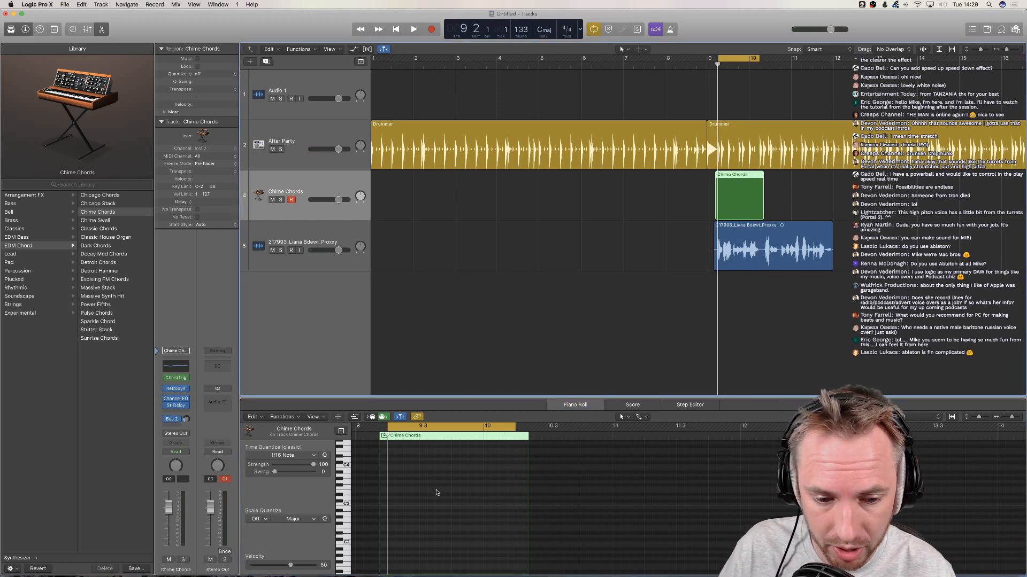
Add two short C3 notes in the Chime Chords region, the first at beat 2 of bar 9, and audition them
{"action": "left_click", "coordinate": [392, 506]}
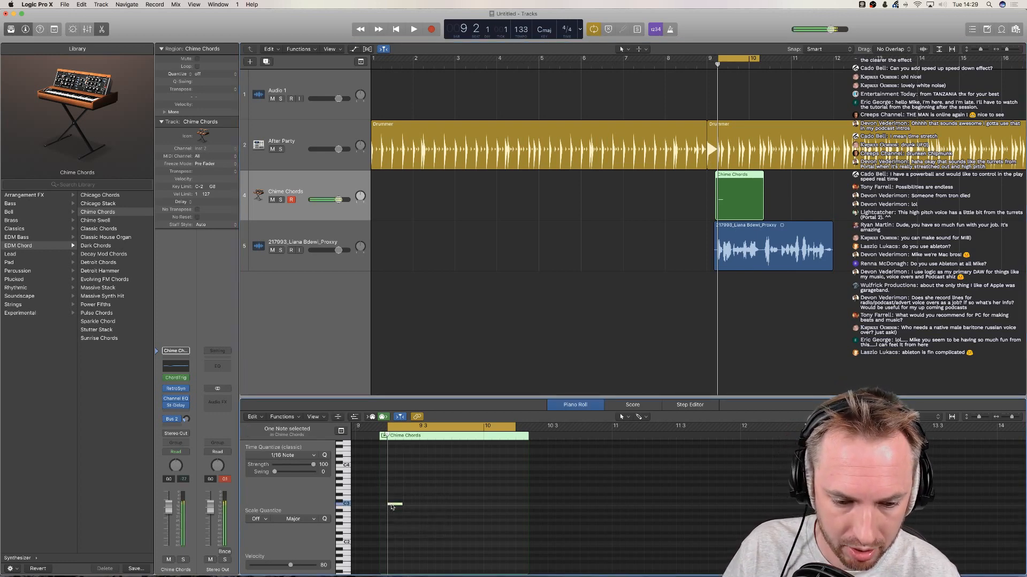
{"action": "left_click", "coordinate": [418, 505]}
{"action": "key", "text": "space"}
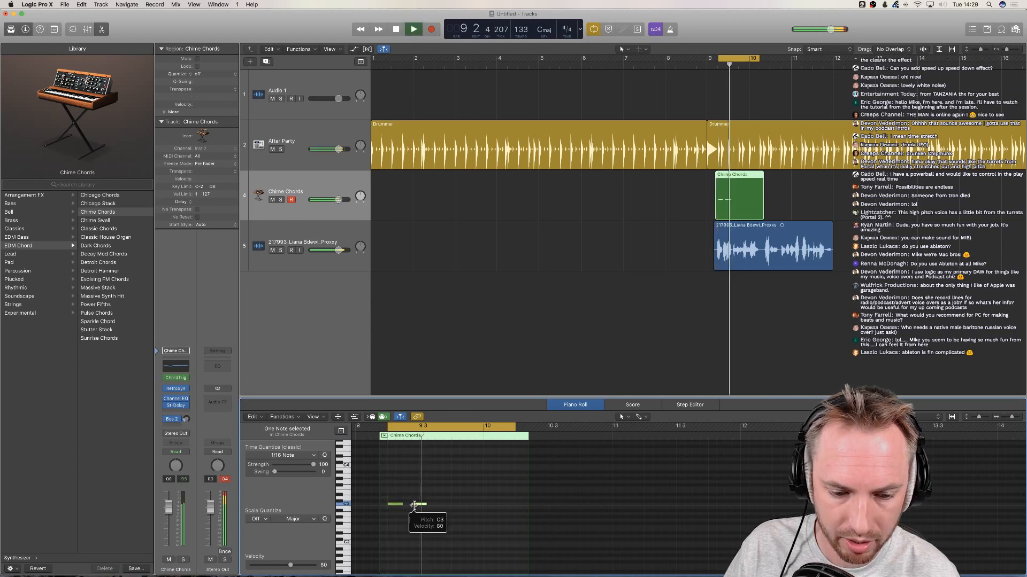
{"action": "key", "text": "space"}
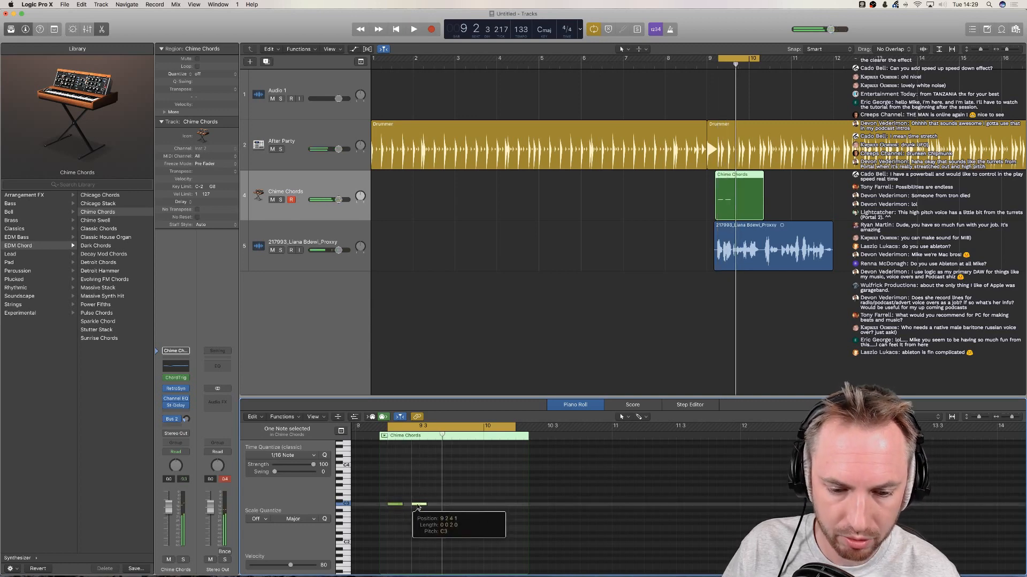
Shift the second C3 note earlier so it directly follows the first, in time with the voice, and play the section
{"action": "left_click", "coordinate": [725, 65]}
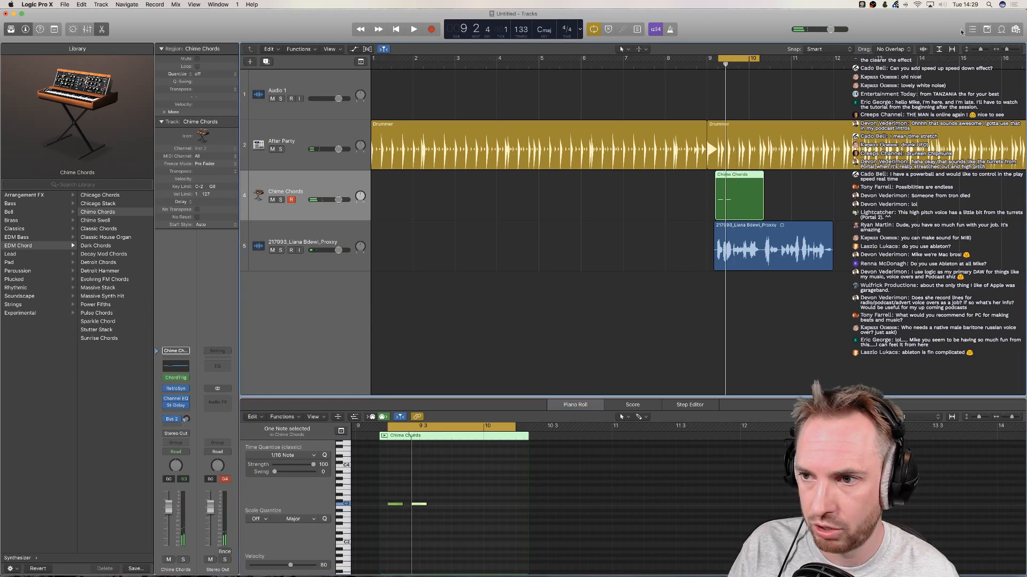
{"action": "left_click_drag", "start_coordinate": [1006, 49], "coordinate": [1017, 51]}
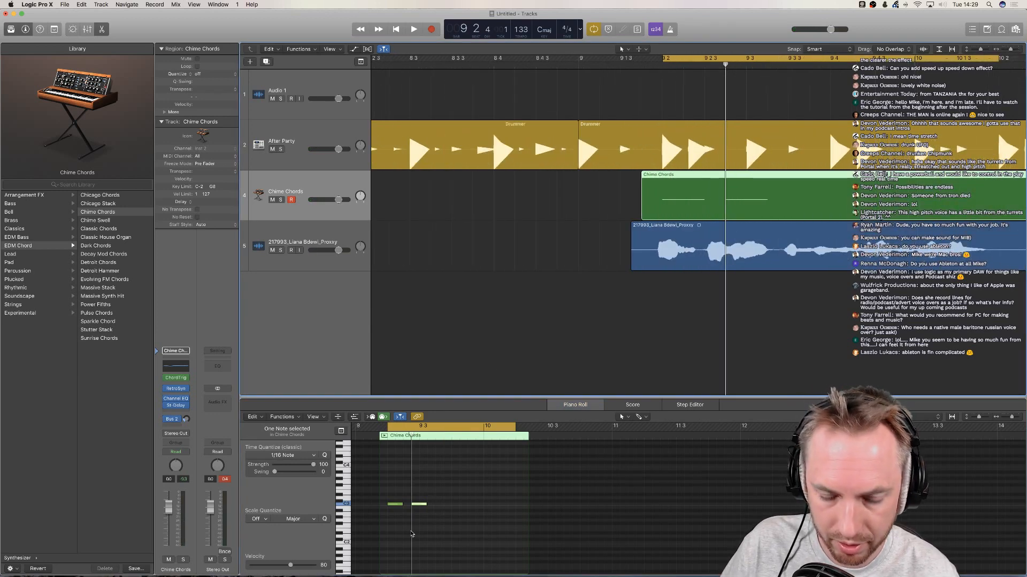
{"action": "left_click", "coordinate": [415, 505]}
{"action": "left_click_drag", "start_coordinate": [415, 505], "coordinate": [407, 504]}
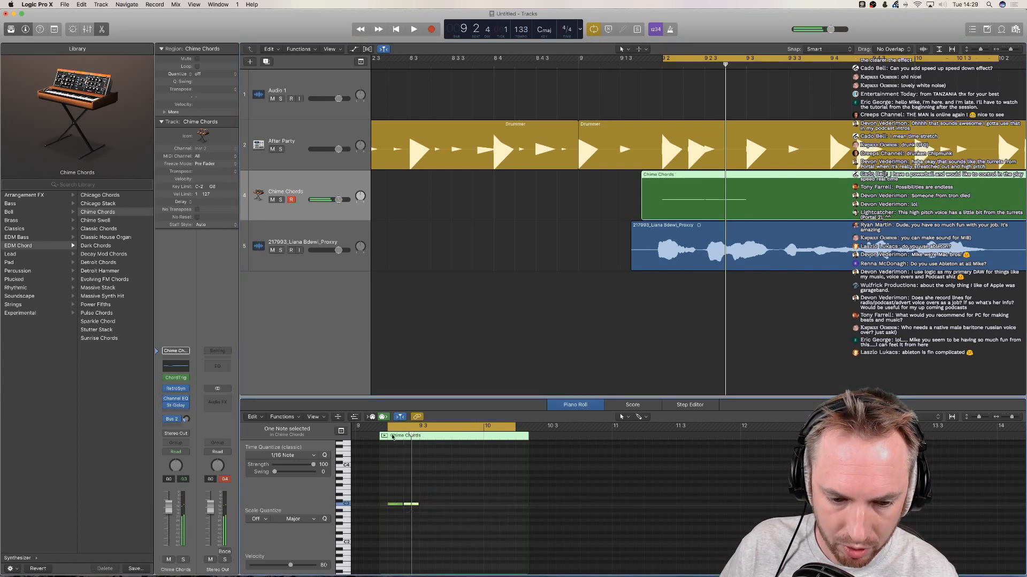
{"action": "key", "text": "space"}
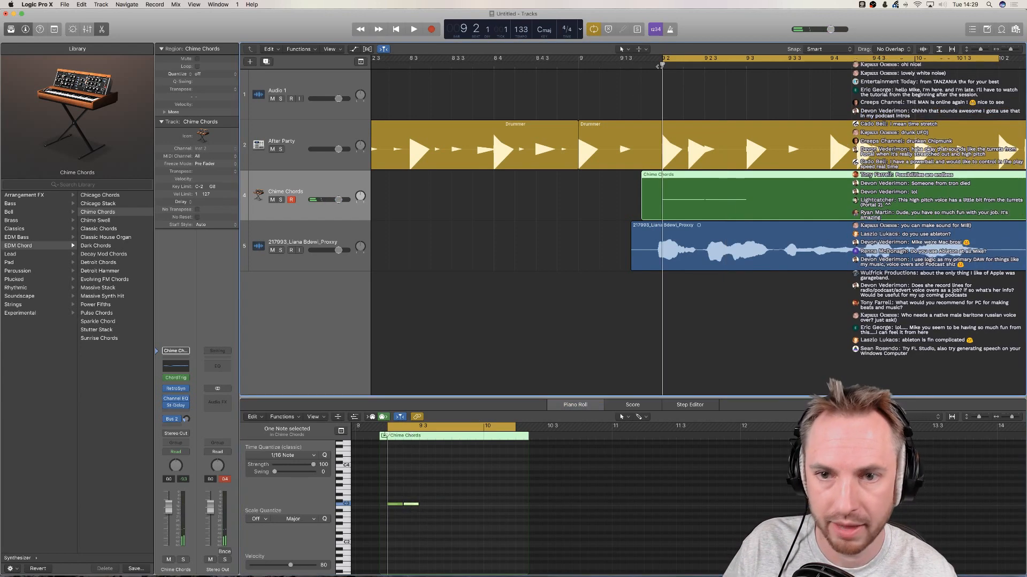
Add a descending A#2 note and a G#2 note directly after the two C3 notes, playing the section to check each
{"action": "double_click", "coordinate": [422, 508]}
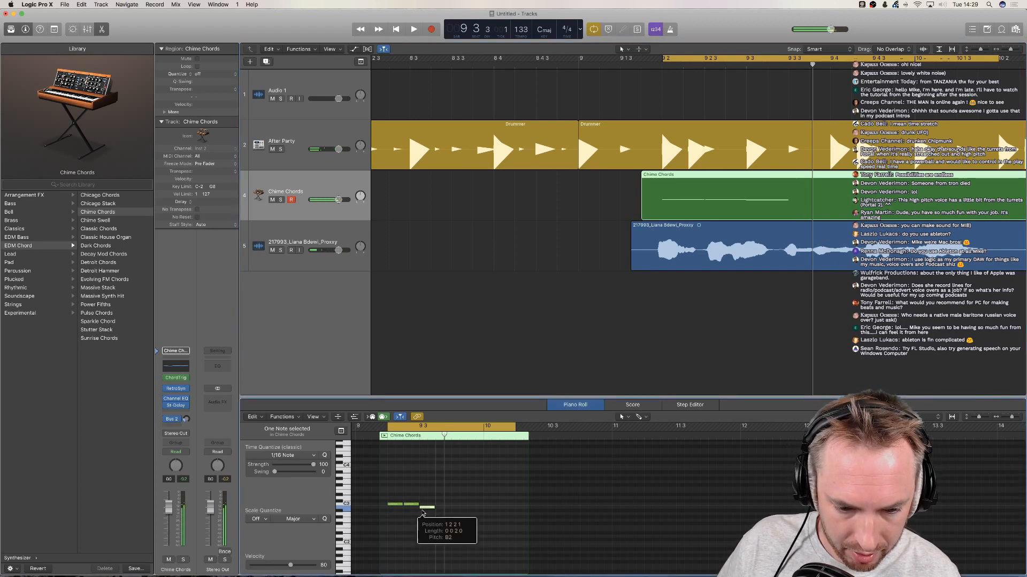
{"action": "left_click_drag", "start_coordinate": [422, 512], "coordinate": [422, 515]}
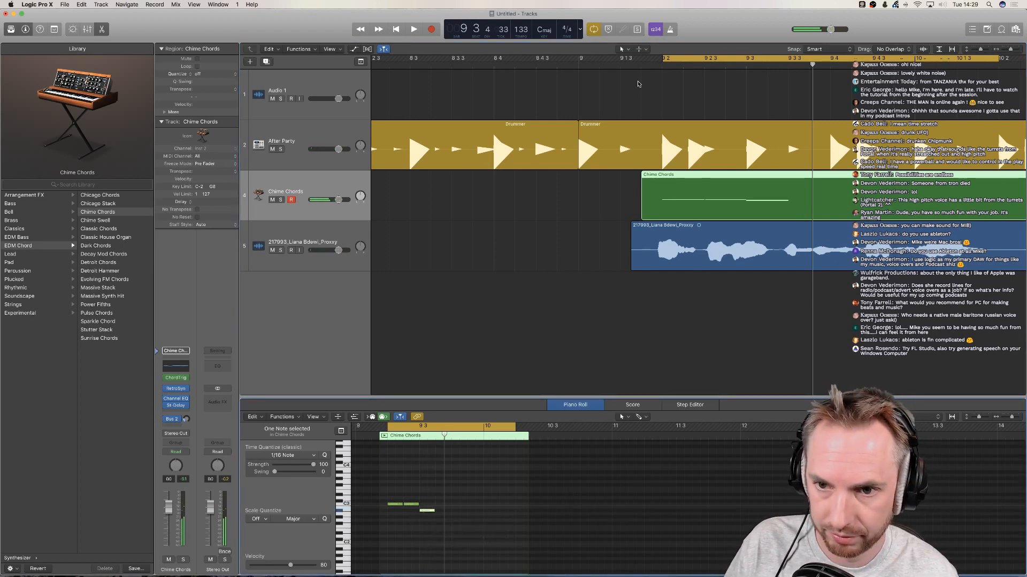
{"action": "key", "text": "space"}
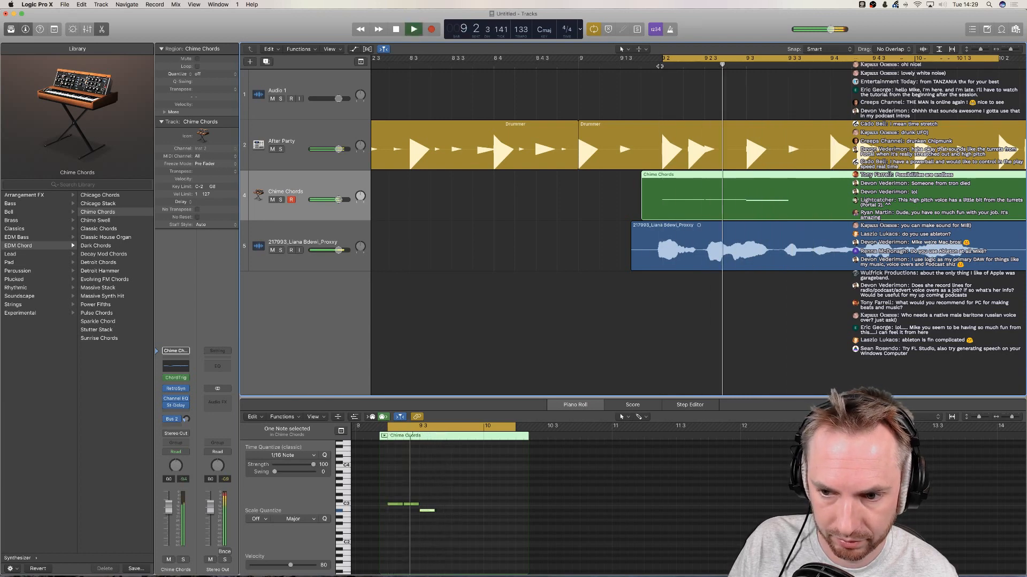
{"action": "key", "text": "space"}
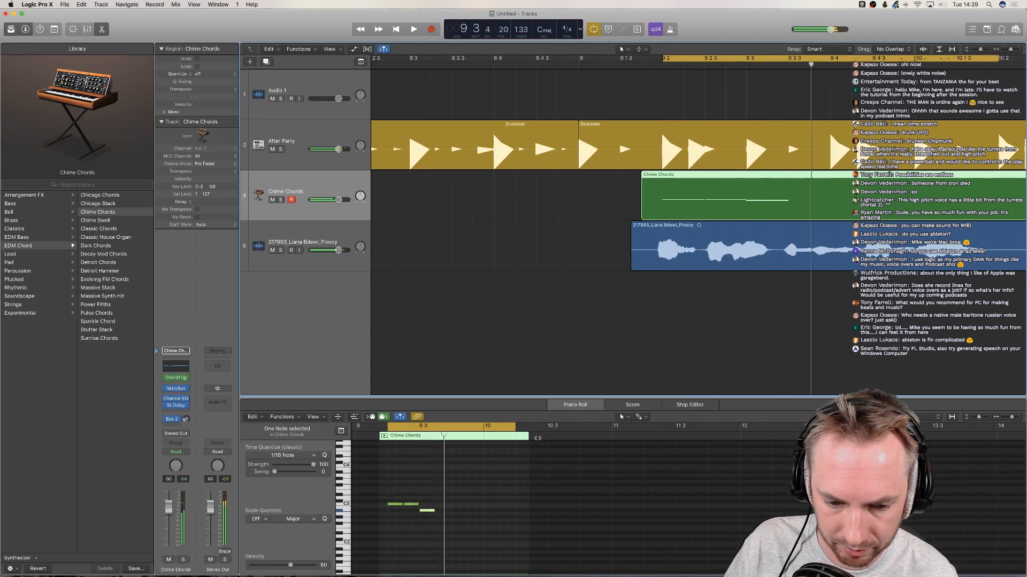
{"action": "left_click", "coordinate": [447, 517]}
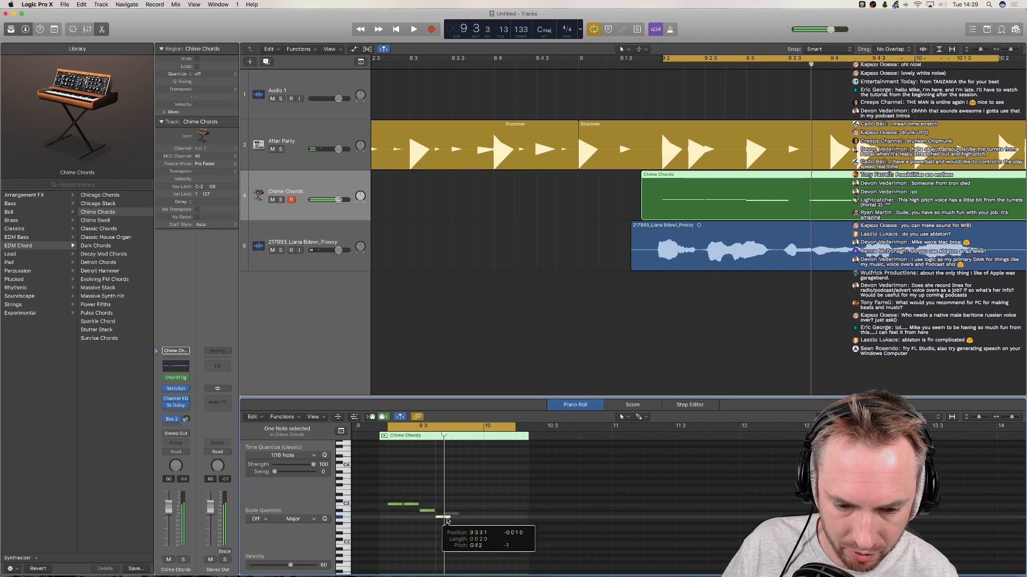
{"action": "left_click", "coordinate": [661, 68]}
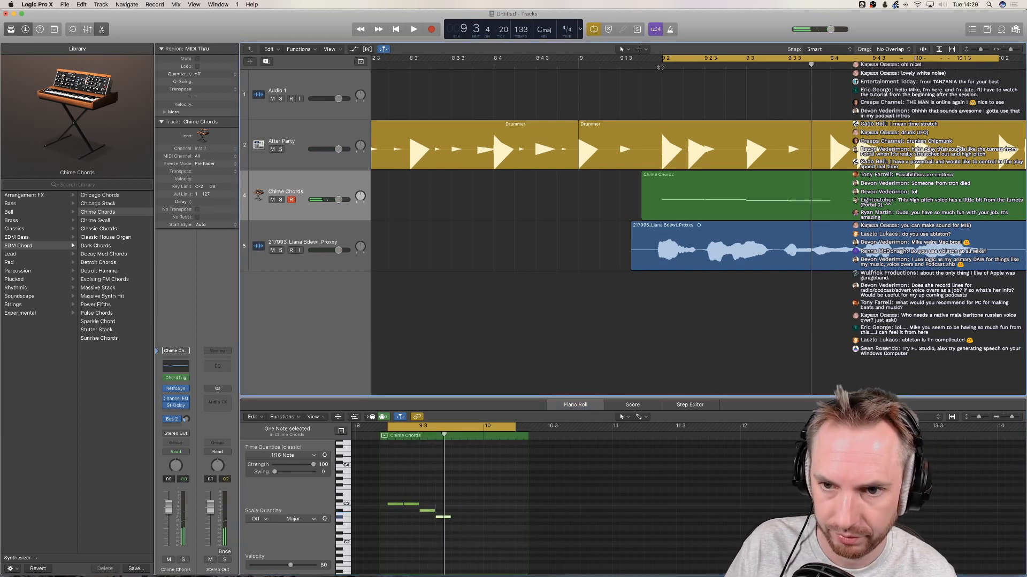
{"action": "key", "text": "space"}
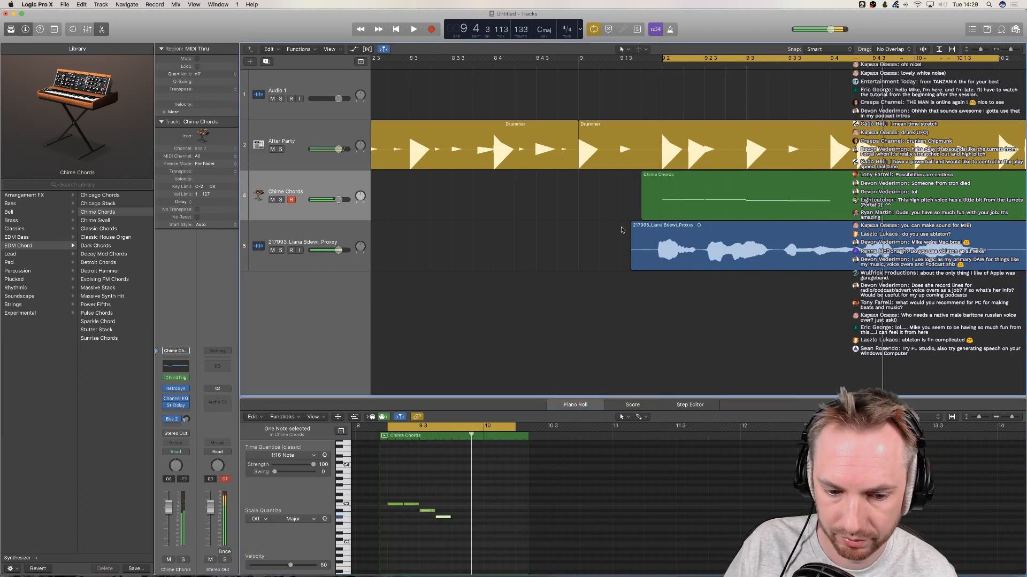
Continue the chord line upward with an A#2 note and a C3 note after the G#2, and play it back
{"action": "left_click", "coordinate": [456, 515]}
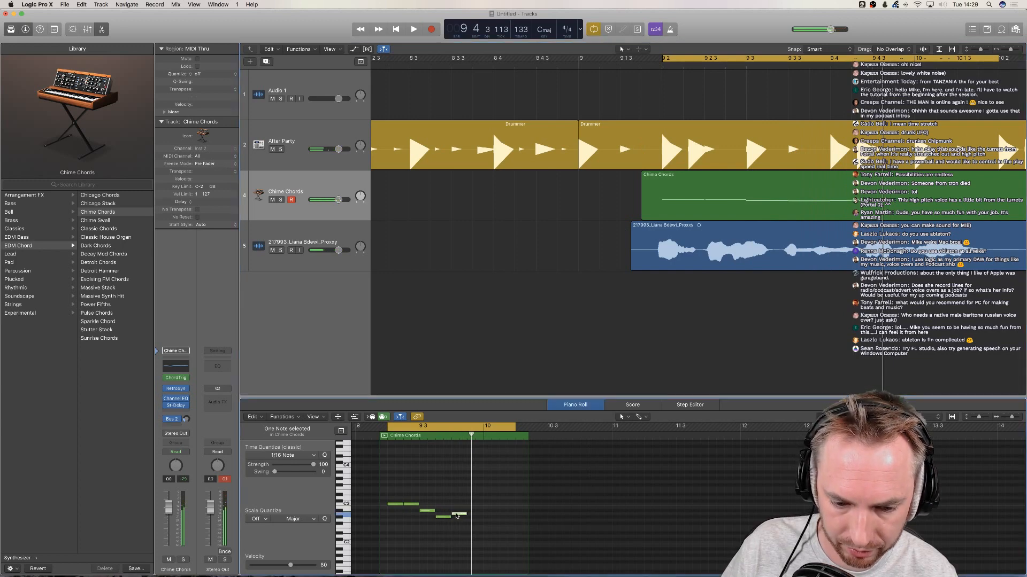
{"action": "left_click_drag", "start_coordinate": [457, 516], "coordinate": [464, 510]}
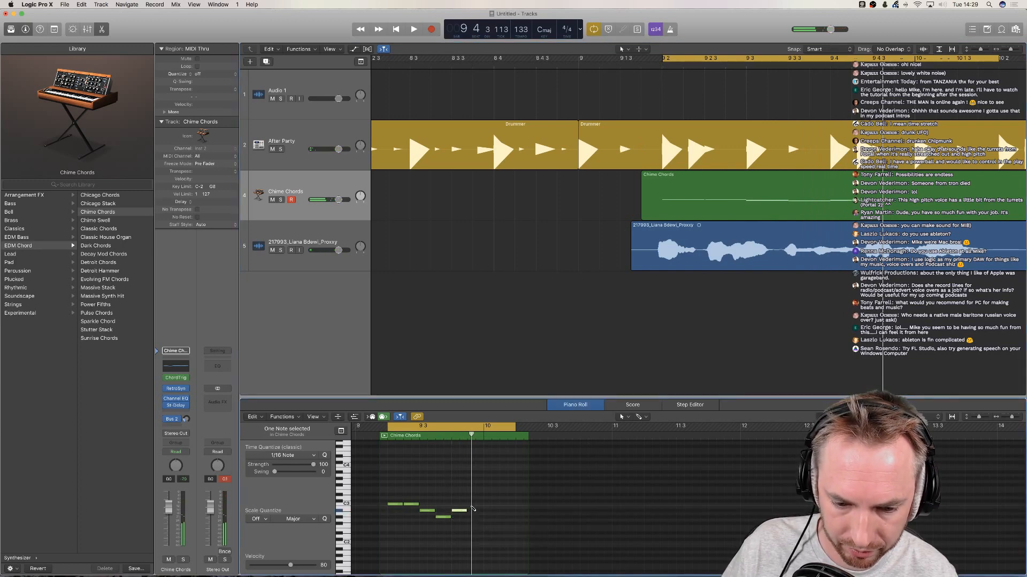
{"action": "left_click", "coordinate": [473, 505]}
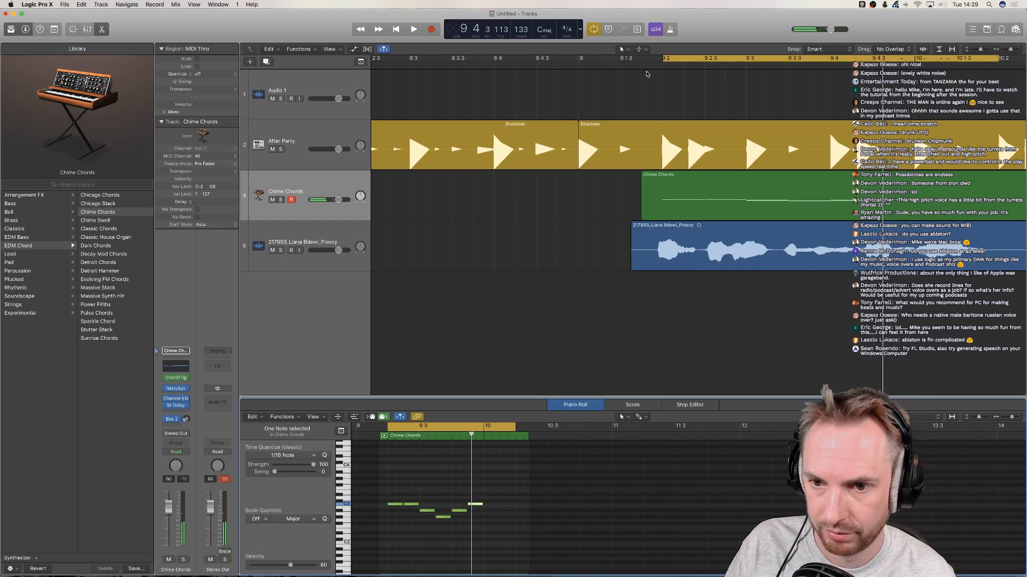
{"action": "key", "text": "space"}
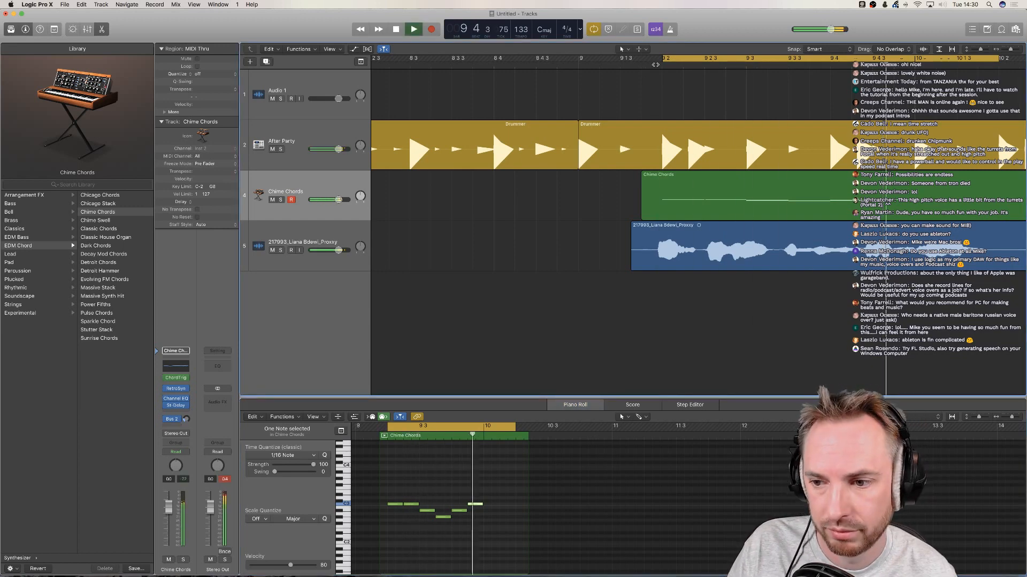
Add a D3 note at the start of bar 10 and play the complete chord line with the voice and drums
{"action": "left_click", "coordinate": [486, 499]}
{"action": "key", "text": "space"}
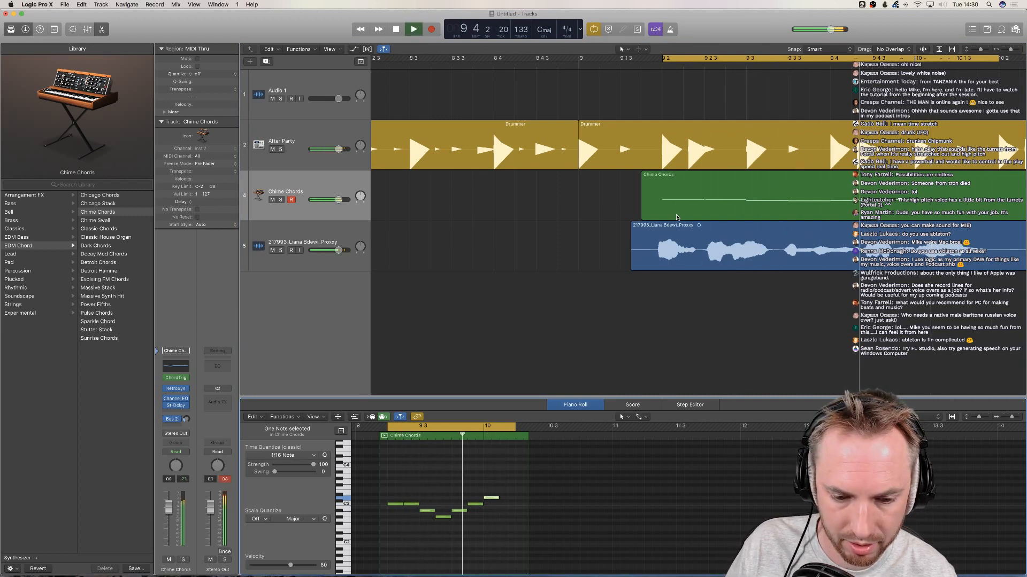
{"action": "key", "text": "space"}
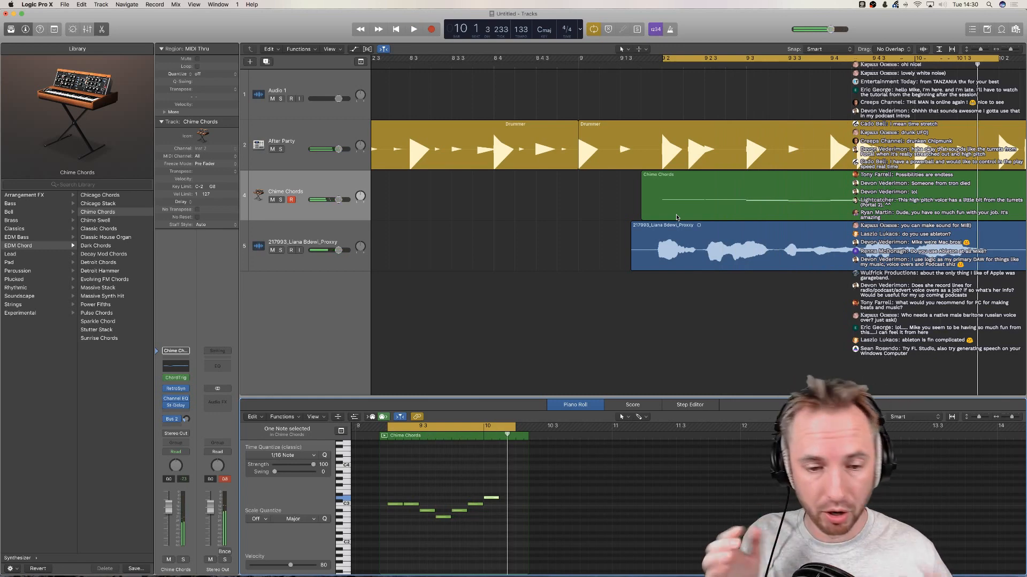
{"action": "key", "text": "space"}
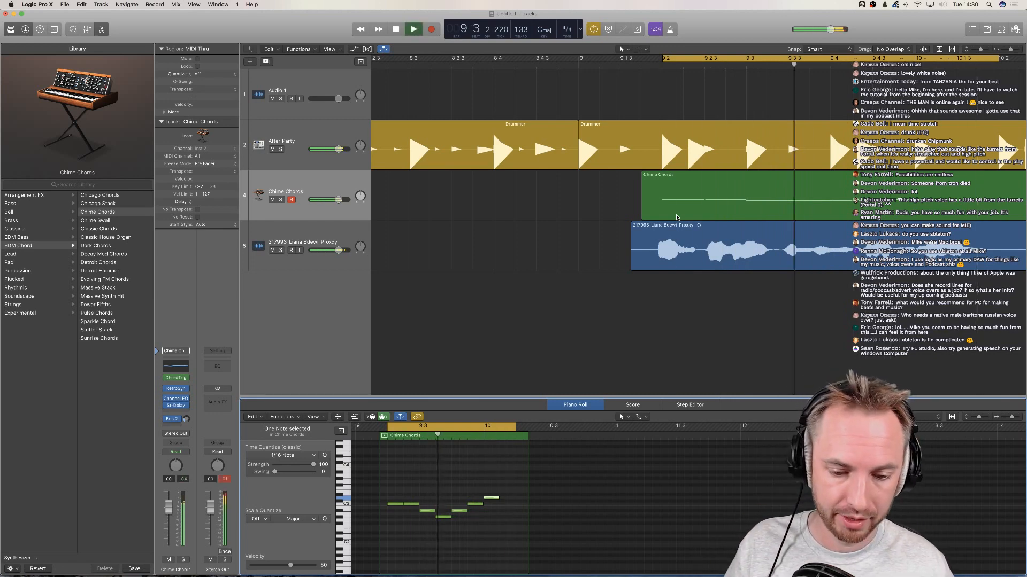
{"action": "key", "text": "space"}
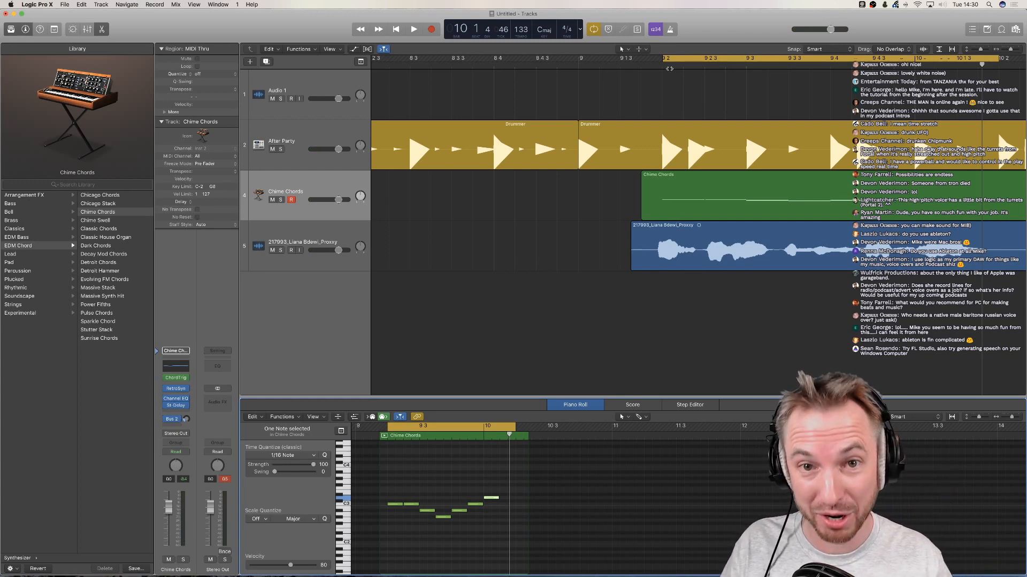
Lengthen the final D3 note to the end of the cycle range and play the section from beat 2 of bar 9
{"action": "scroll", "coordinate": [665, 64], "scroll_direction": "right", "scroll_amount": 6}
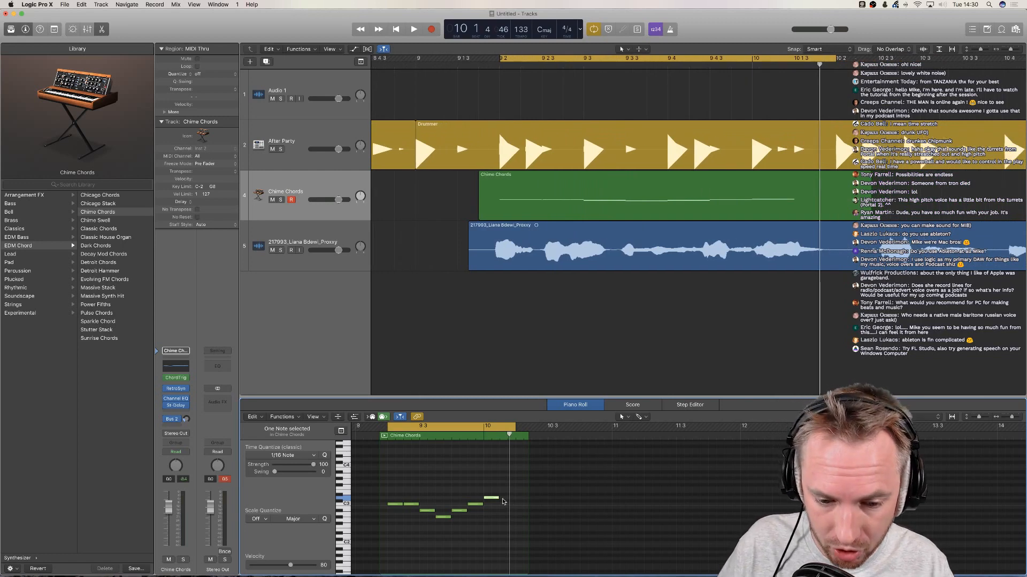
{"action": "left_click_drag", "start_coordinate": [500, 500], "coordinate": [514, 500]}
{"action": "double_click", "coordinate": [511, 59]}
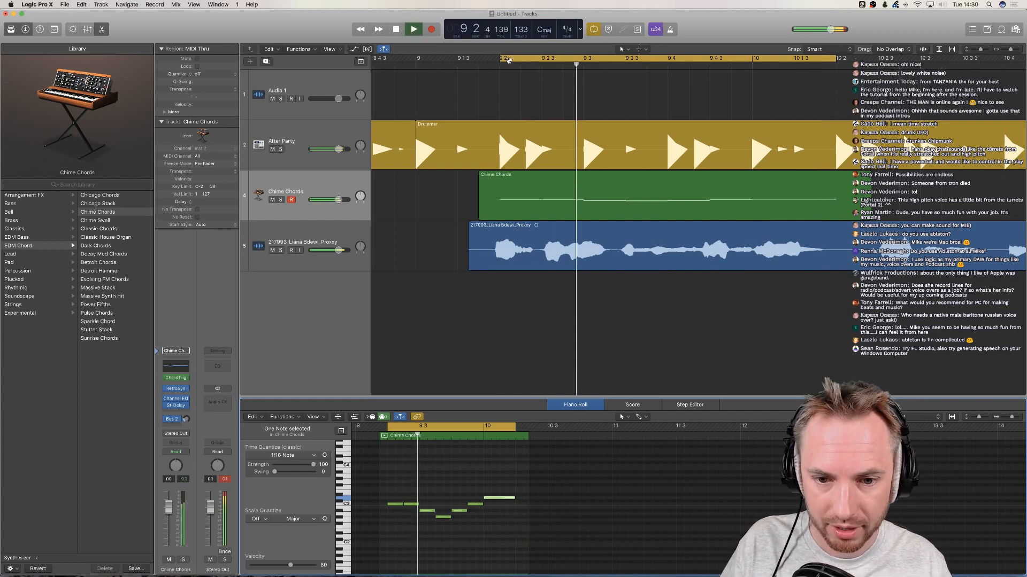
{"action": "double_click", "coordinate": [508, 60]}
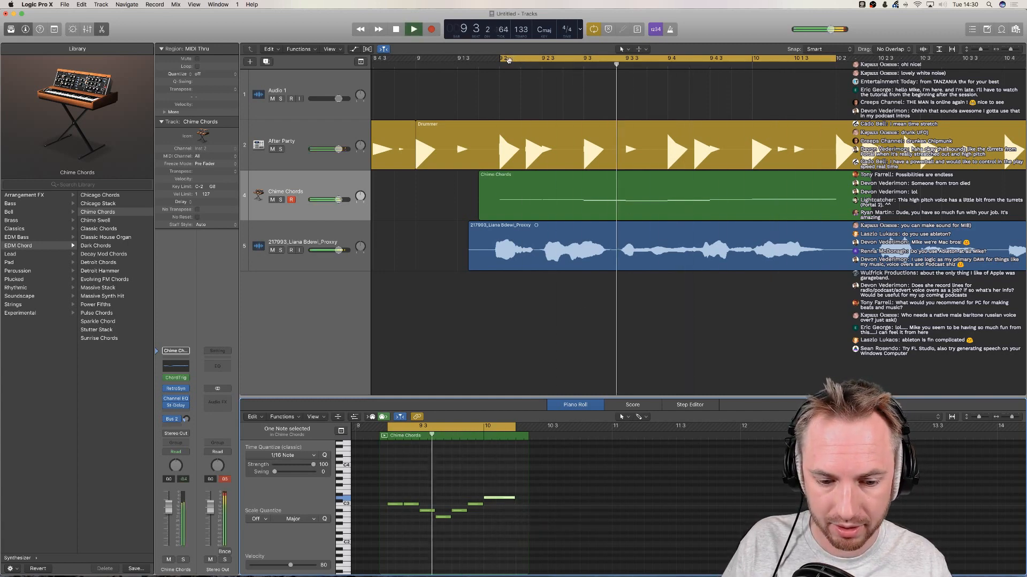
{"action": "key", "text": "space"}
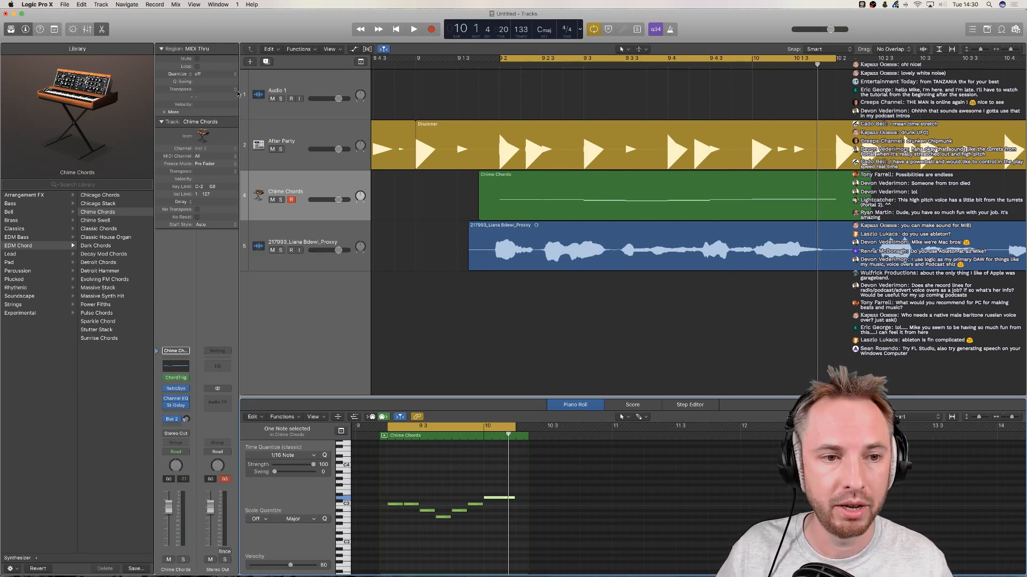
Insert a mono-to-stereo EVOC 20 TrackOscillator filter on the voice track's channel strip in the mixer
{"action": "left_click", "coordinate": [88, 30]}
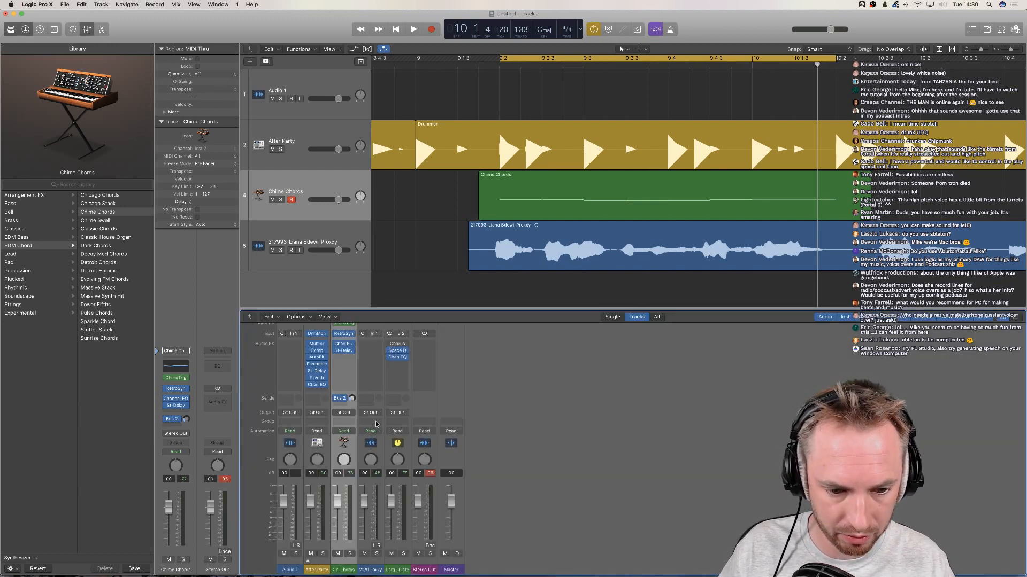
{"action": "left_click", "coordinate": [379, 344]}
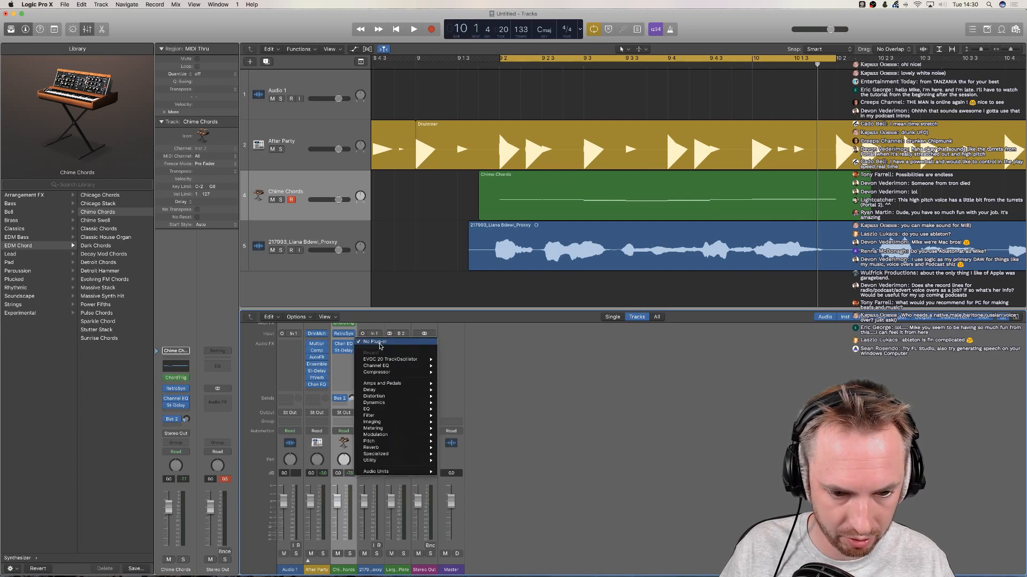
{"action": "mouse_move", "coordinate": [390, 362]}
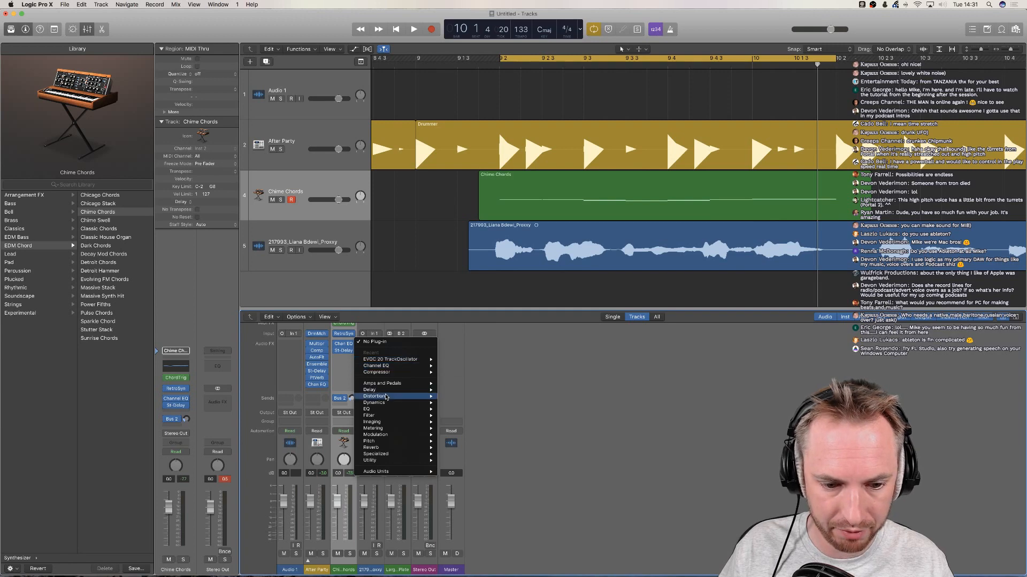
{"action": "mouse_move", "coordinate": [385, 416]}
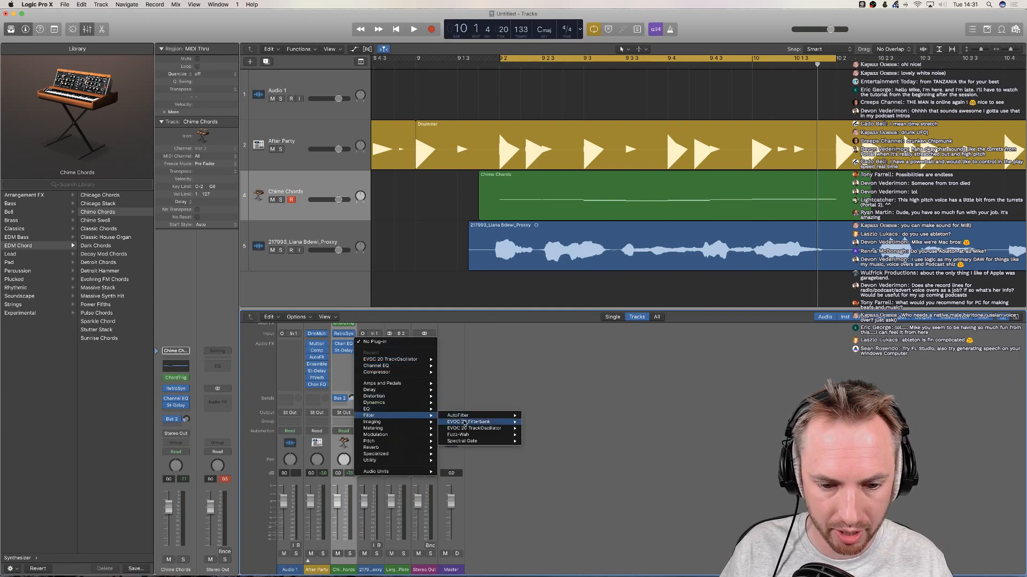
{"action": "mouse_move", "coordinate": [474, 428]}
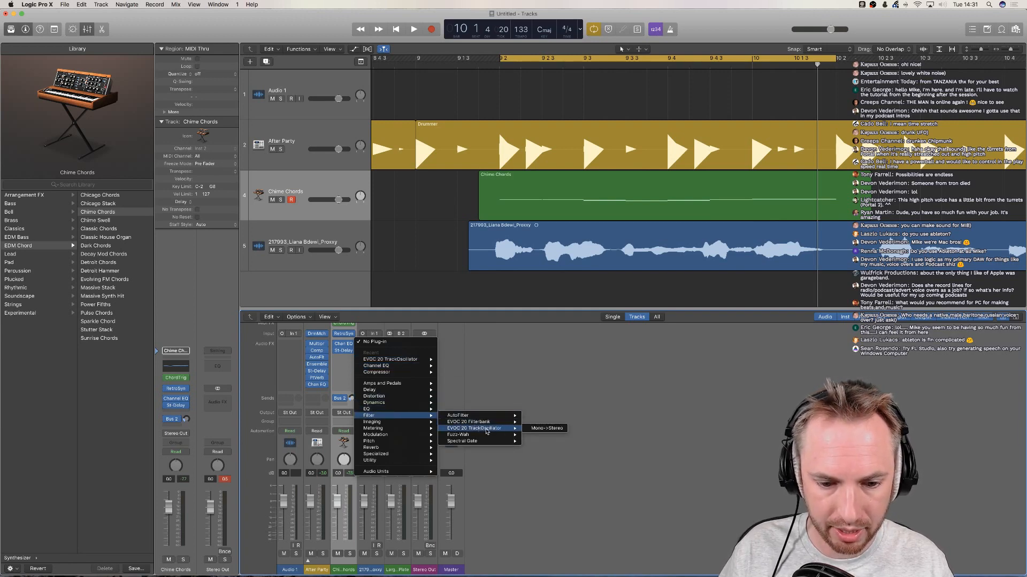
{"action": "left_click", "coordinate": [527, 429]}
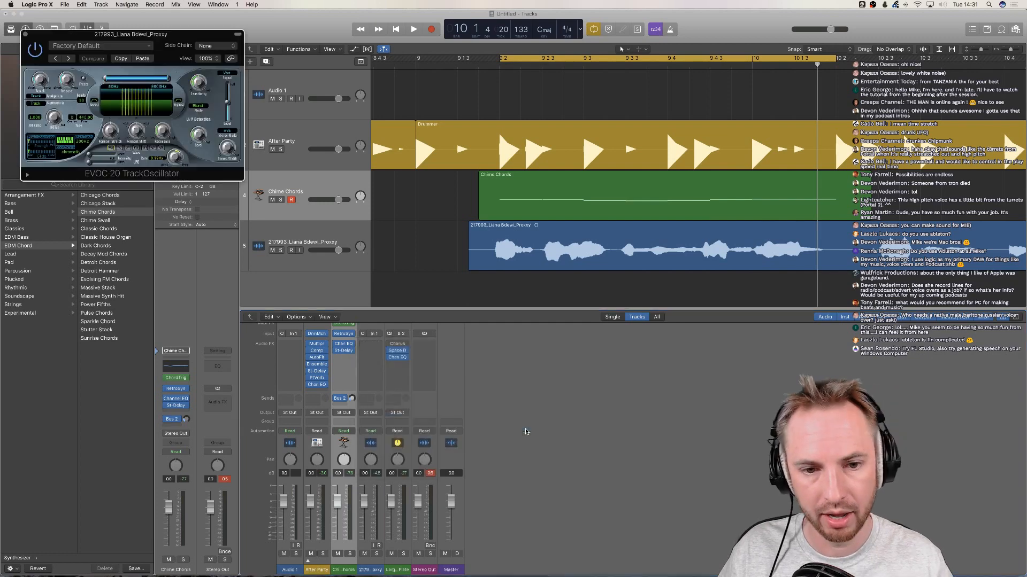
Move the EVOC 20 TrackOscillator window clear of the voice region and load its Vocoder Side Chain Input preset Speech & Voice 01
{"action": "left_click_drag", "start_coordinate": [162, 39], "coordinate": [416, 224]}
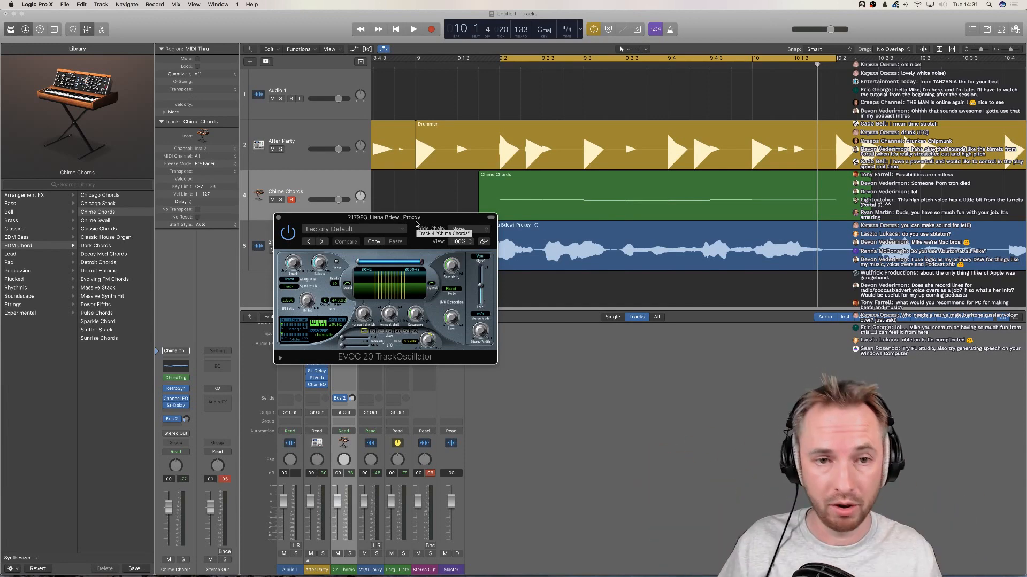
{"action": "left_click_drag", "start_coordinate": [348, 218], "coordinate": [629, 329]}
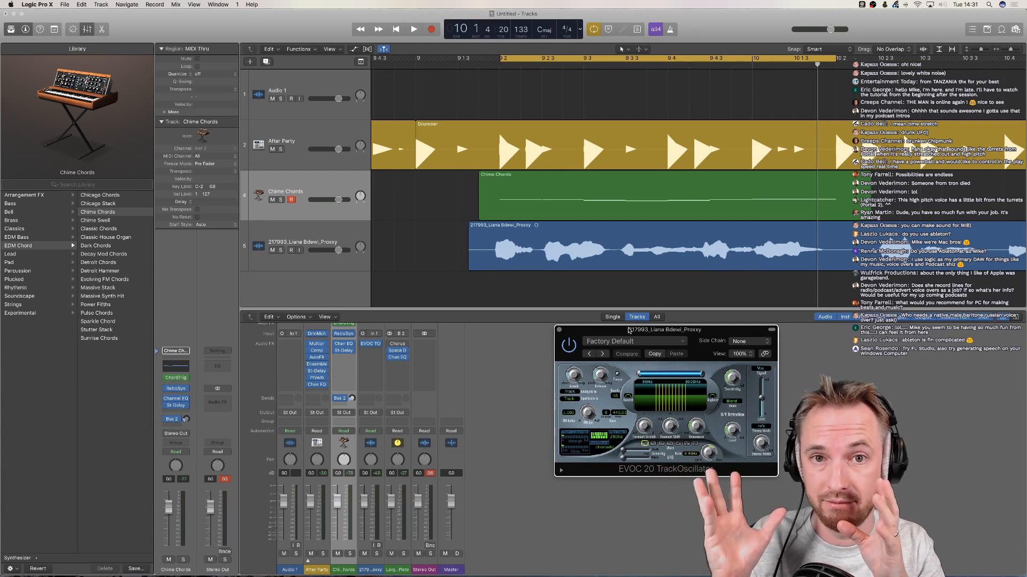
{"action": "left_click_drag", "start_coordinate": [629, 330], "coordinate": [286, 156]}
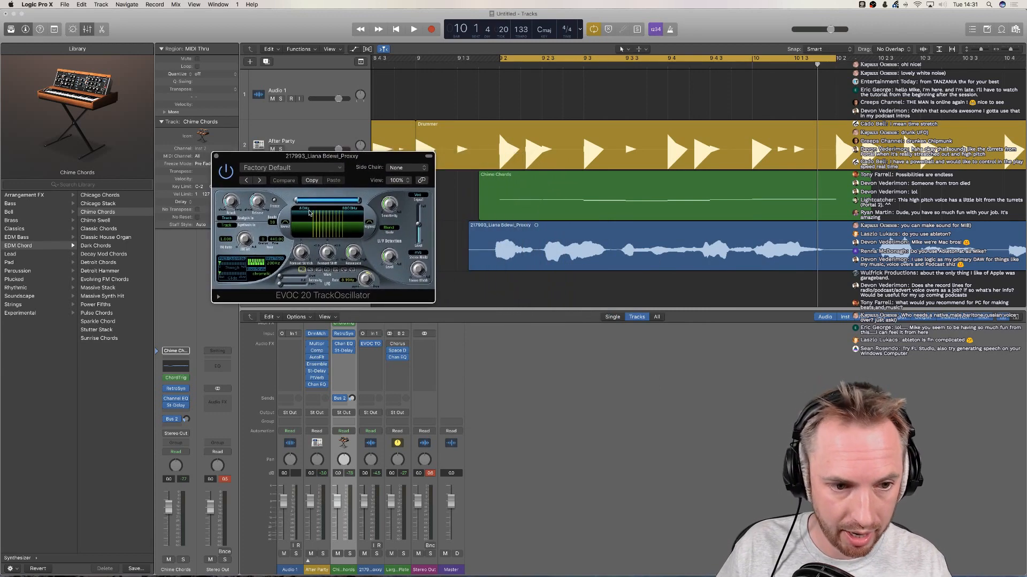
{"action": "left_click", "coordinate": [283, 168]}
{"action": "mouse_move", "coordinate": [298, 300]}
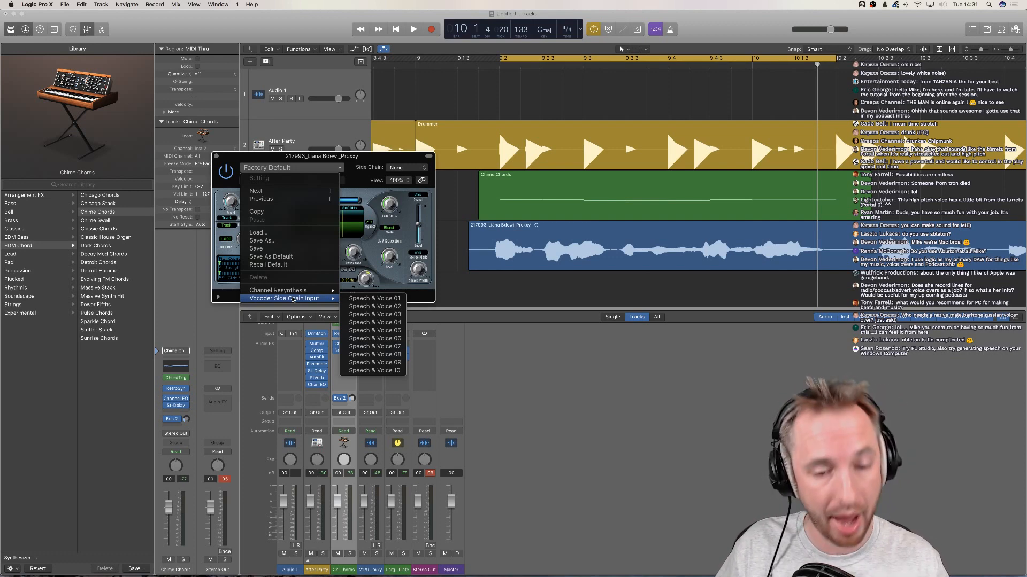
{"action": "left_click", "coordinate": [374, 298]}
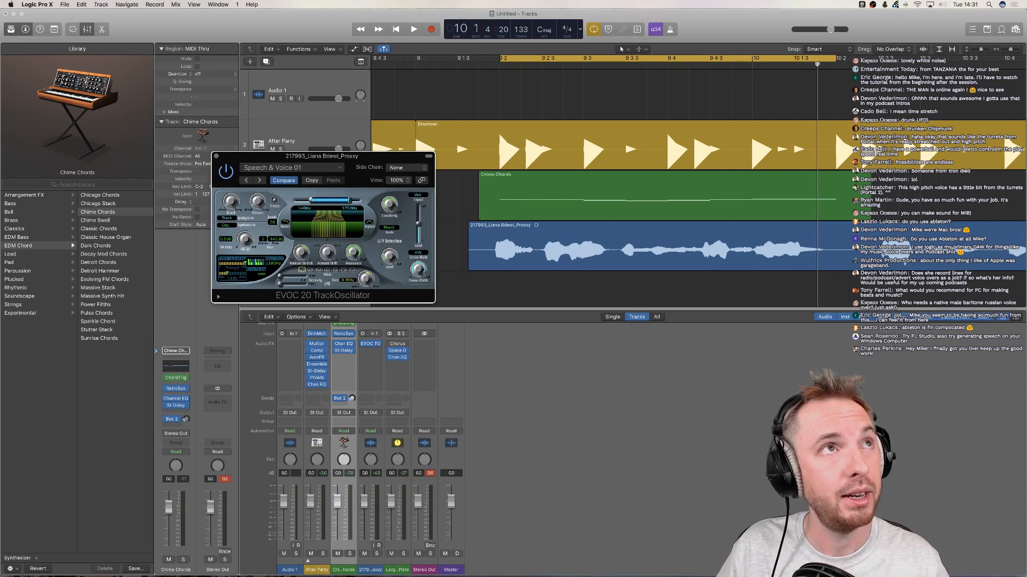
Play the cycle section to hear the Speech & Voice 01 effect together with the drums and chords
{"action": "key", "text": "super+Tab"}
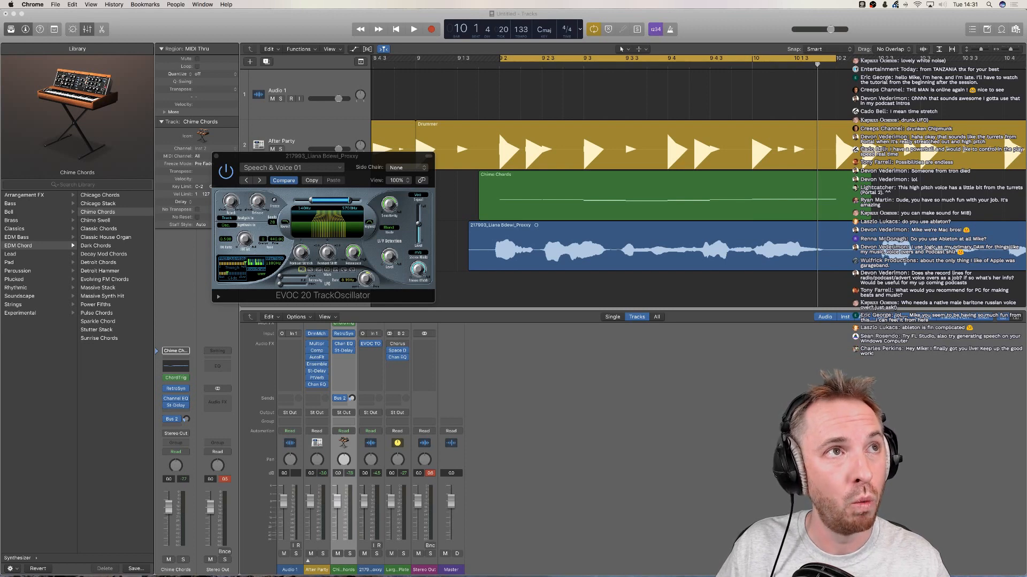
{"action": "left_click", "coordinate": [364, 157]}
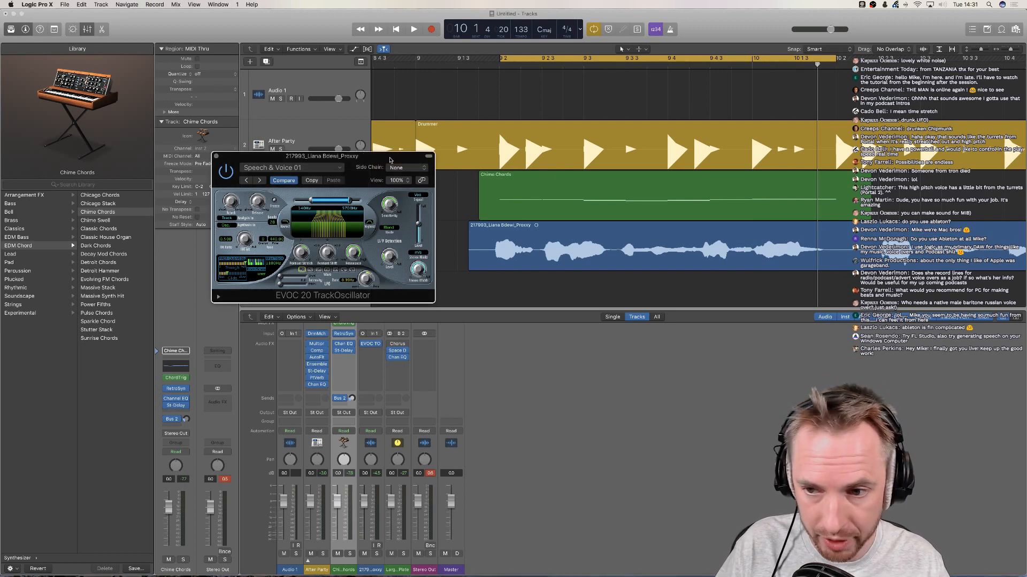
{"action": "key", "text": "space"}
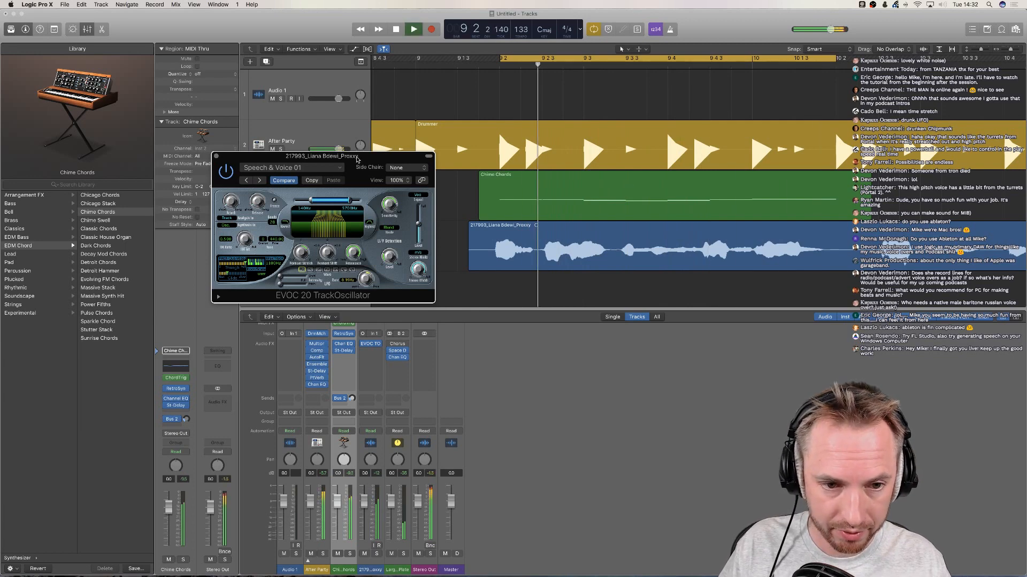
{"action": "left_click_drag", "start_coordinate": [357, 158], "coordinate": [223, 219]}
{"action": "key", "text": "space"}
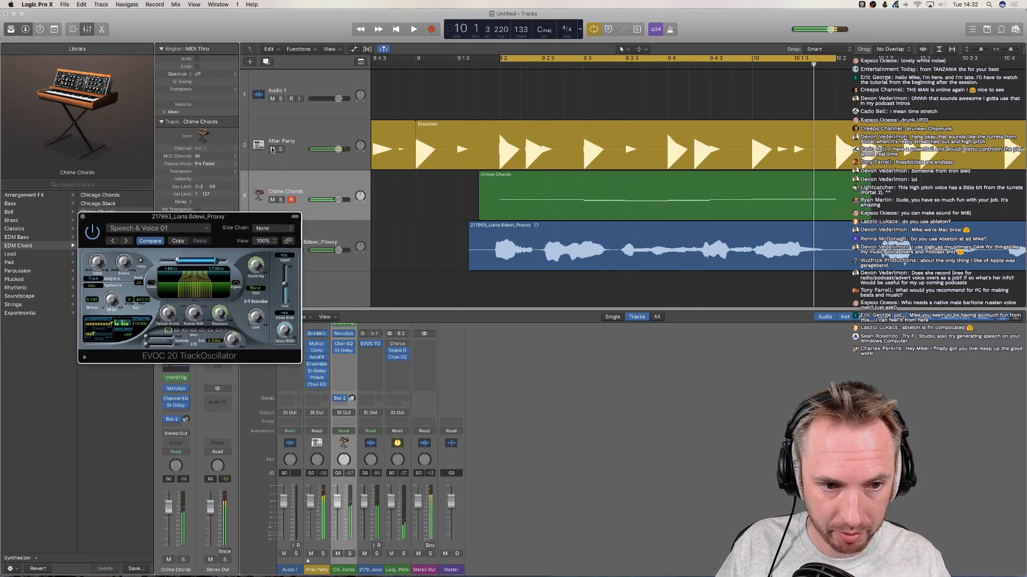
Mute the After Party drums and the Chime Chords track, playing the section to isolate the processed voice
{"action": "left_click", "coordinate": [272, 150]}
{"action": "key", "text": "space"}
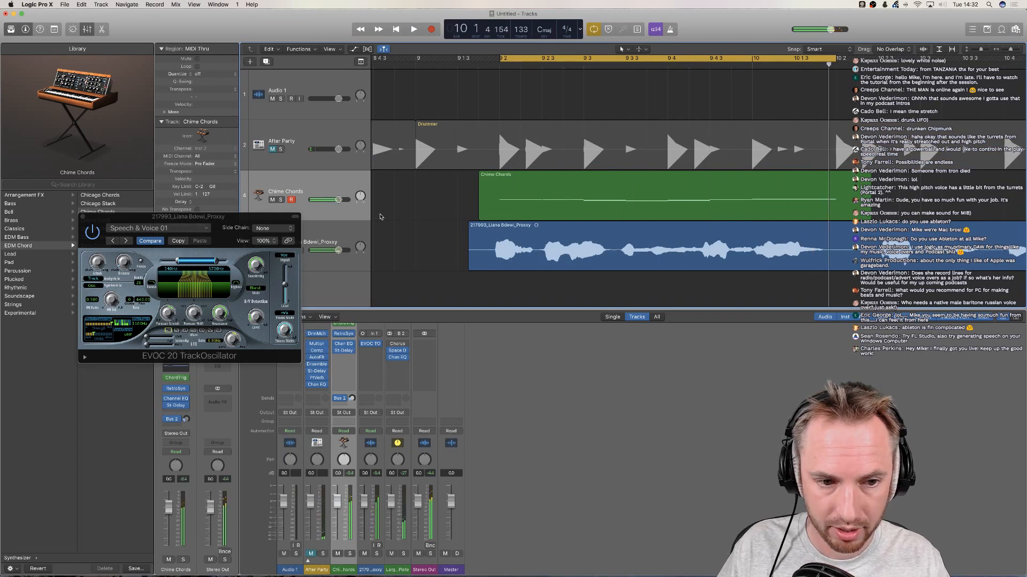
{"action": "key", "text": "space"}
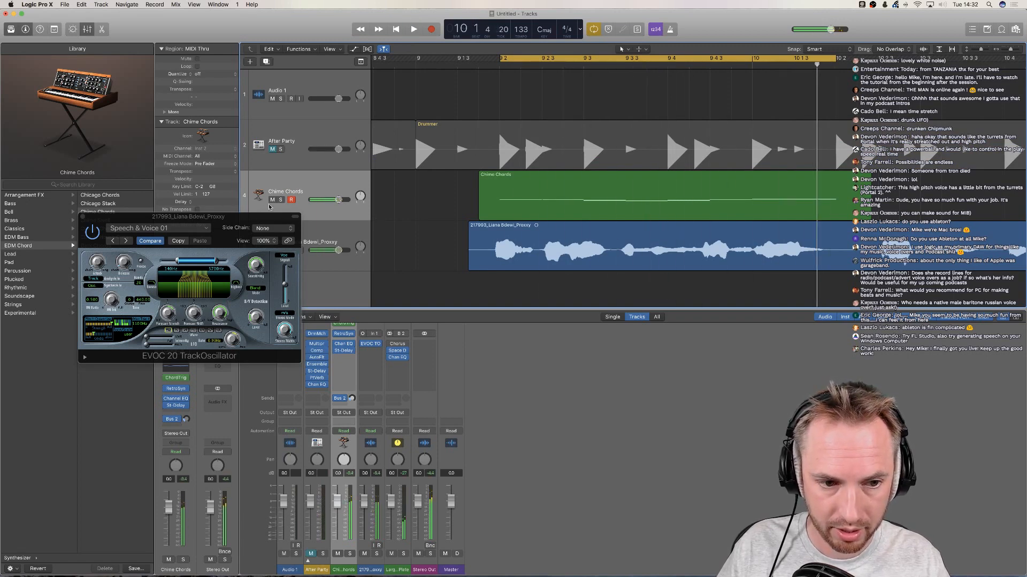
{"action": "left_click", "coordinate": [273, 200]}
{"action": "key", "text": "space"}
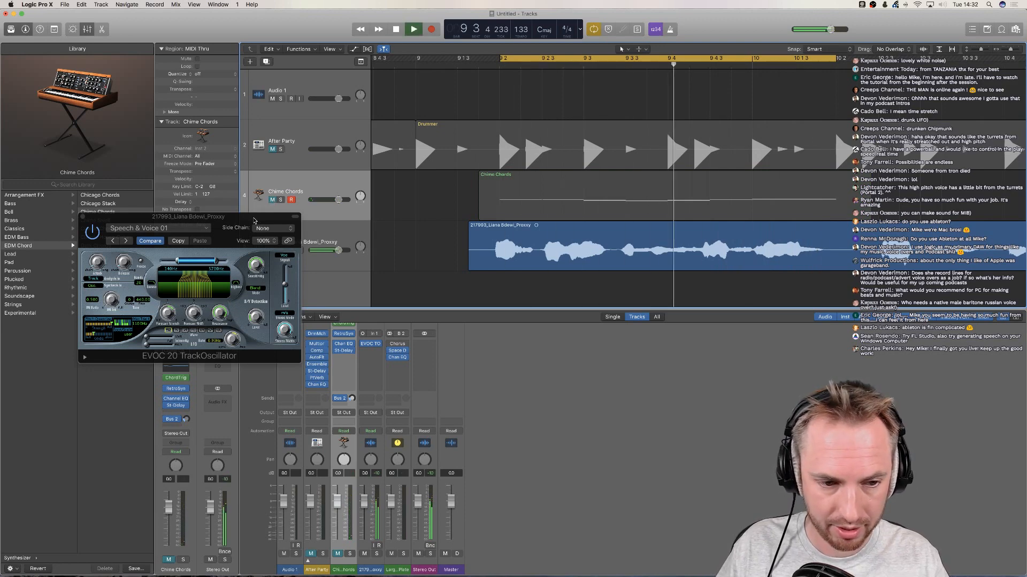
{"action": "key", "text": "space"}
Play the isolated voice and pull the upper slider in the TrackOscillator's tracking oscillator display down to its minimum
{"action": "left_click_drag", "start_coordinate": [254, 221], "coordinate": [387, 111]}
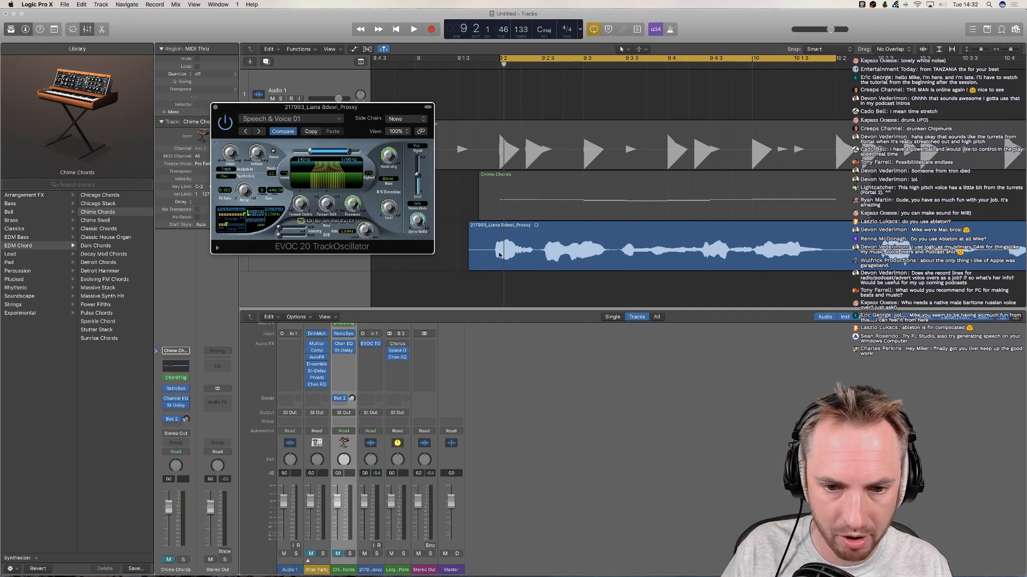
{"action": "key", "text": "space"}
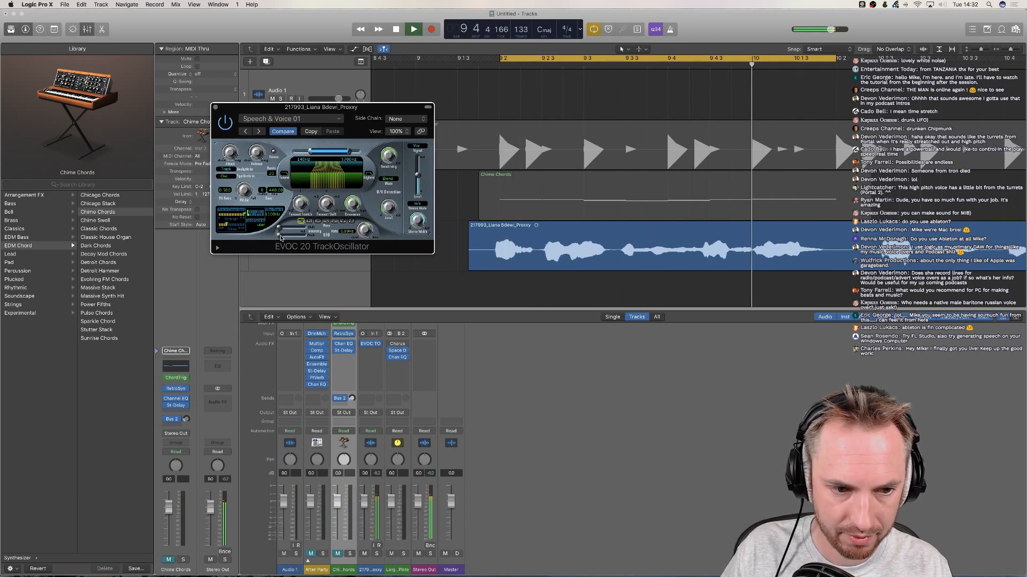
{"action": "key", "text": "space"}
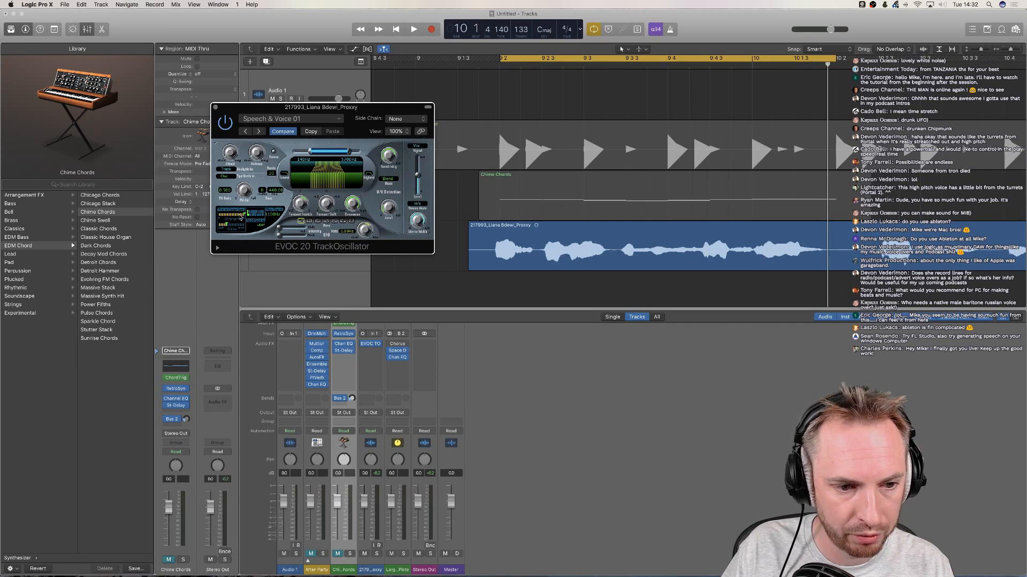
{"action": "key", "text": "space"}
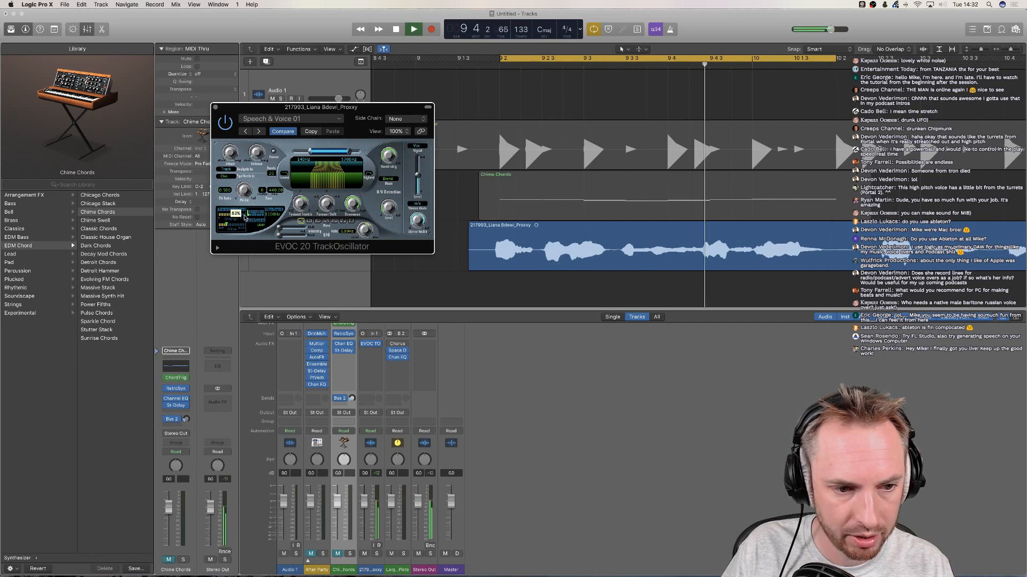
{"action": "left_click_drag", "start_coordinate": [243, 217], "coordinate": [217, 216]}
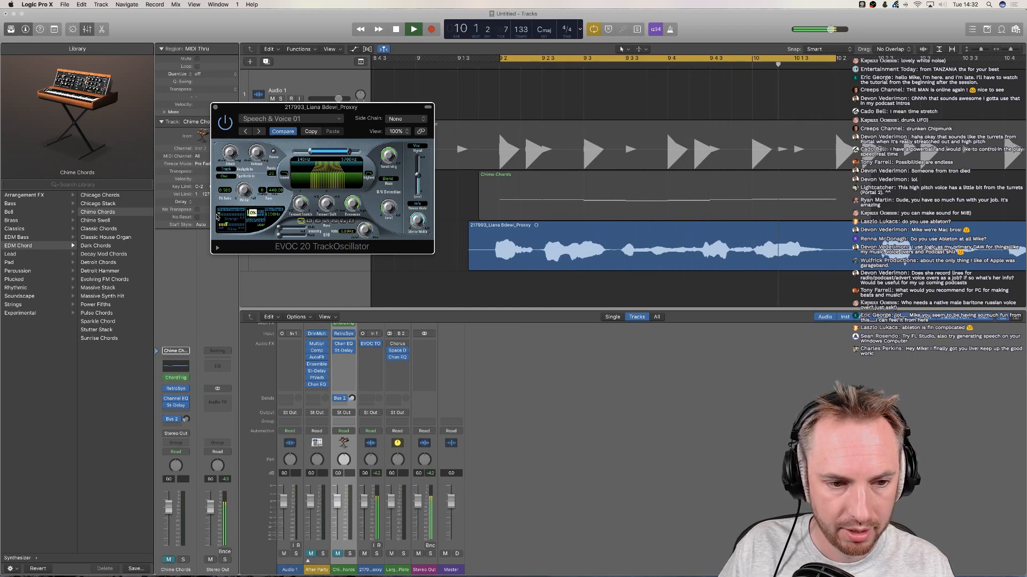
{"action": "key", "text": "space"}
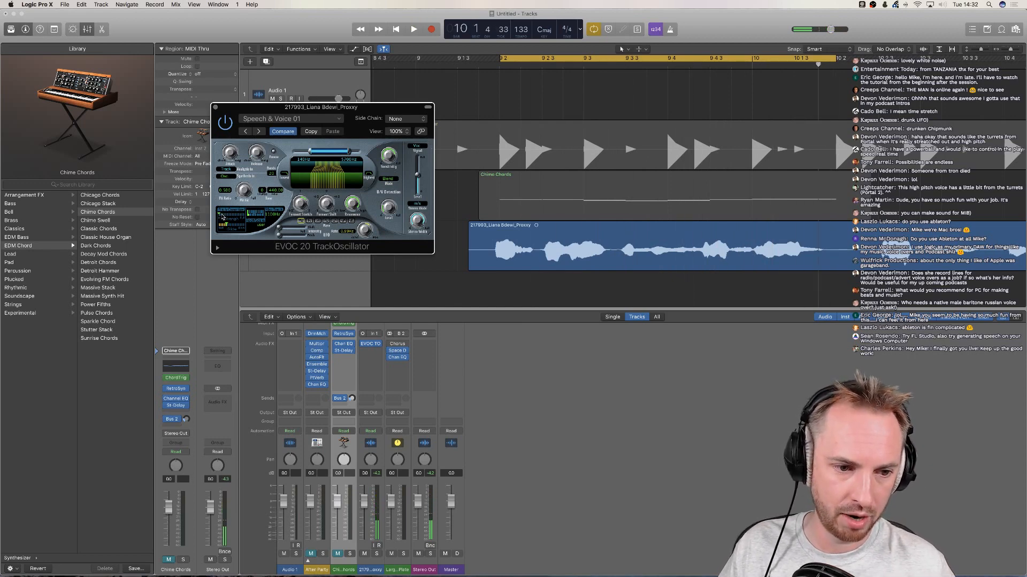
Replay the voice and raise the upper slider in the tracking oscillator display to about its middle
{"action": "key", "text": "space"}
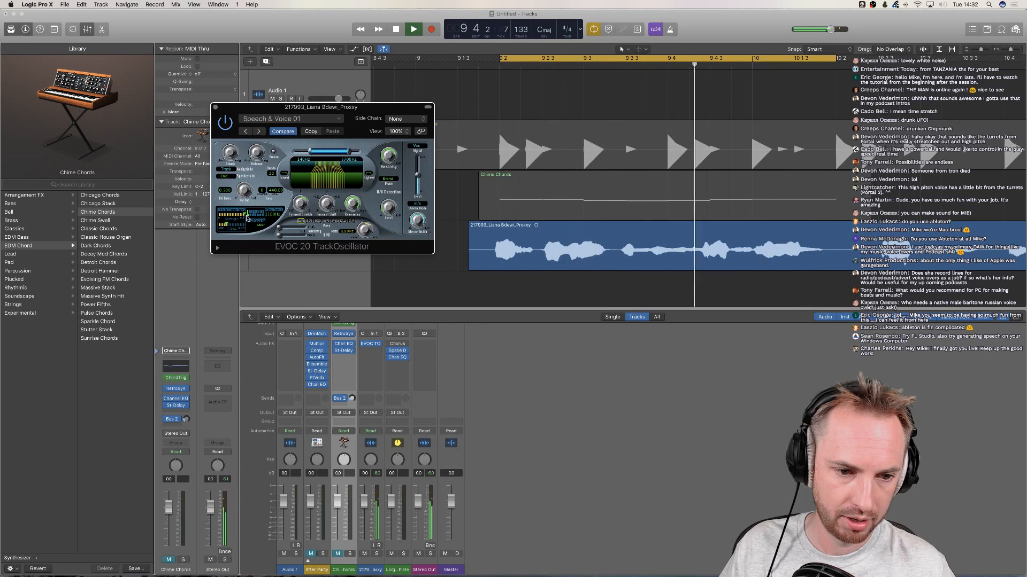
{"action": "key", "text": "space"}
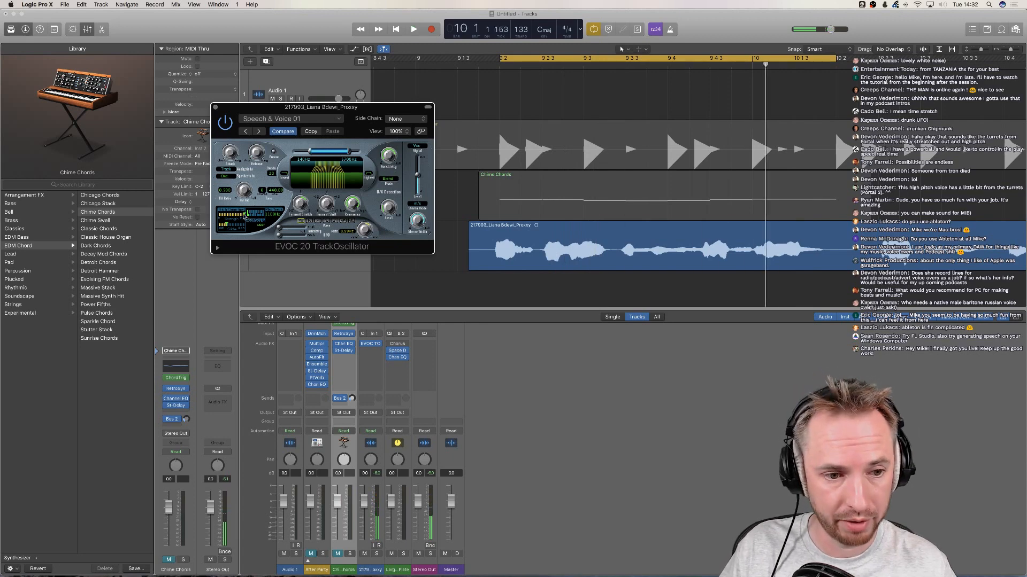
{"action": "key", "text": "space"}
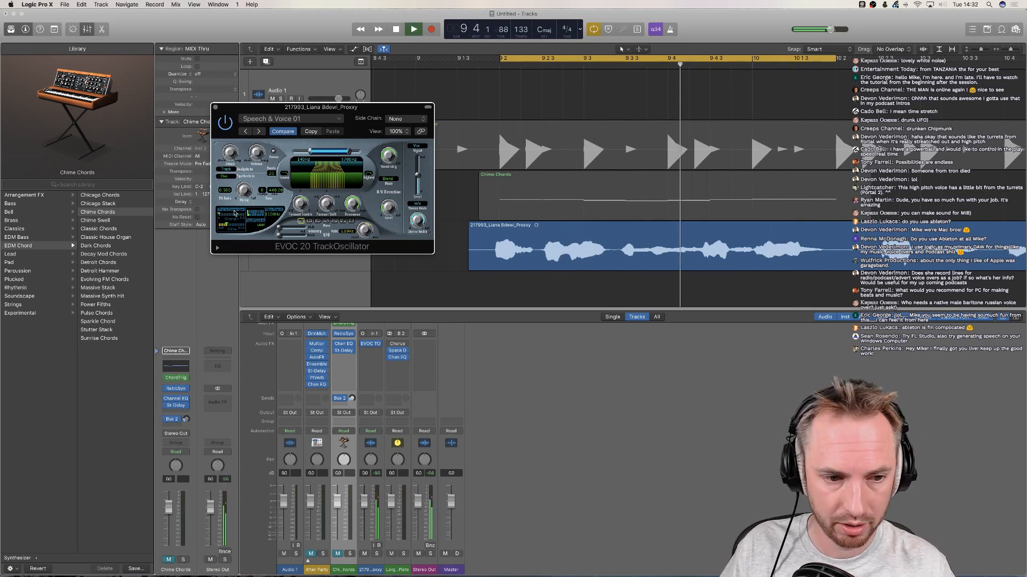
{"action": "key", "text": "space"}
{"action": "mouse_move", "coordinate": [232, 216]}
{"action": "left_mouse_down"}
{"action": "mouse_move", "coordinate": [254, 217]}
{"action": "mouse_move", "coordinate": [244, 218]}
{"action": "left_mouse_up"}
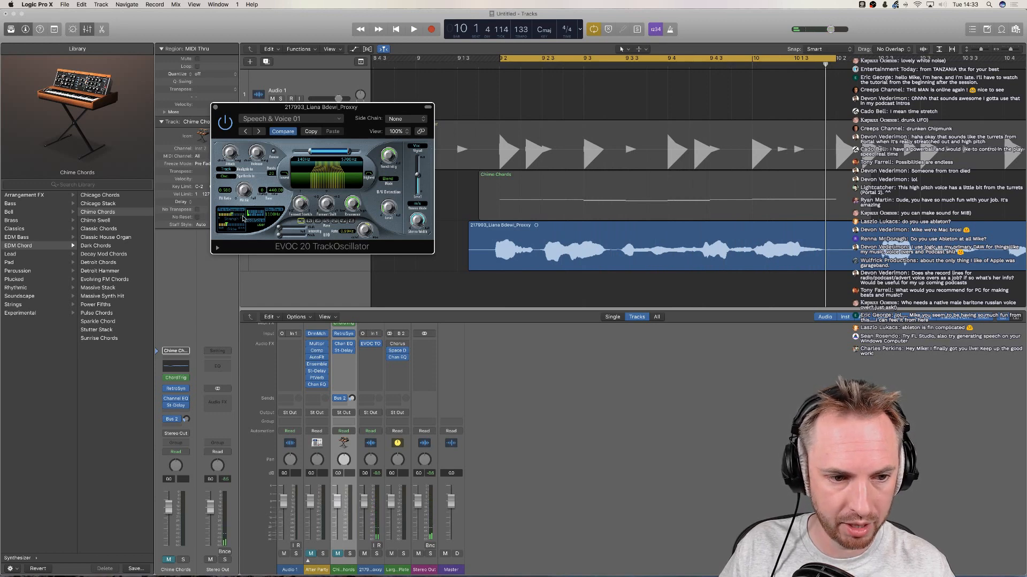
Slightly lower the second slider in the tracking oscillator display while replaying the voice
{"action": "key", "text": "space"}
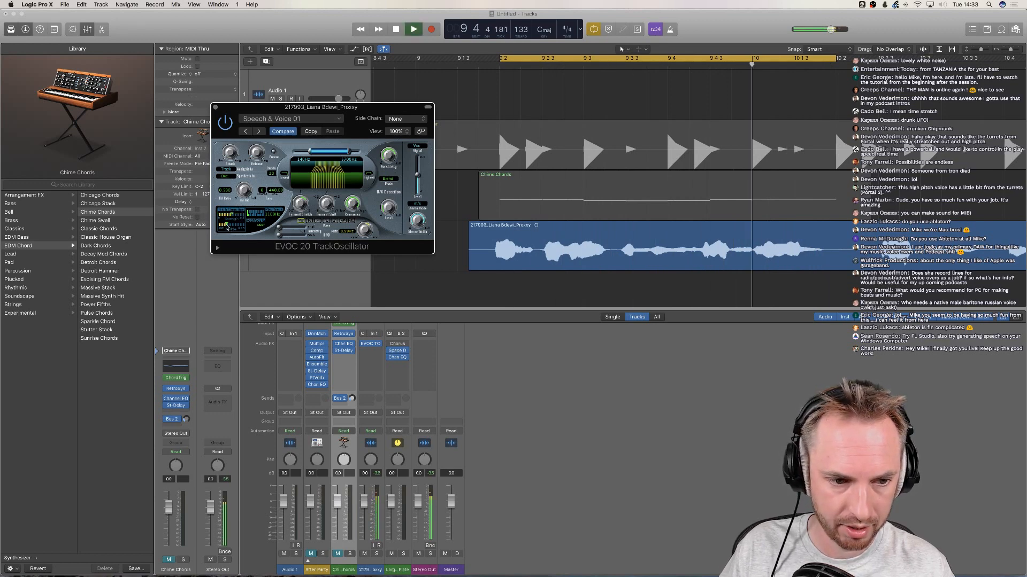
{"action": "mouse_move", "coordinate": [225, 226]}
{"action": "left_mouse_down"}
{"action": "mouse_move", "coordinate": [240, 227]}
{"action": "mouse_move", "coordinate": [223, 227]}
{"action": "left_mouse_up"}
{"action": "key", "text": "space"}
{"action": "key", "text": "space"}
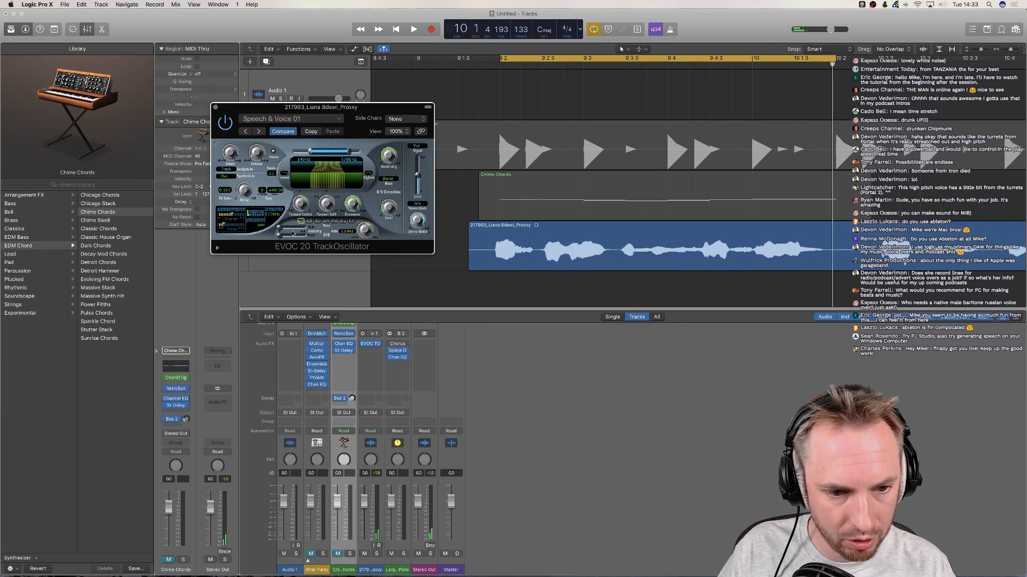
Adjust the LFO modulation sliders of the TrackOscillator while the voice plays
{"action": "key", "text": "space"}
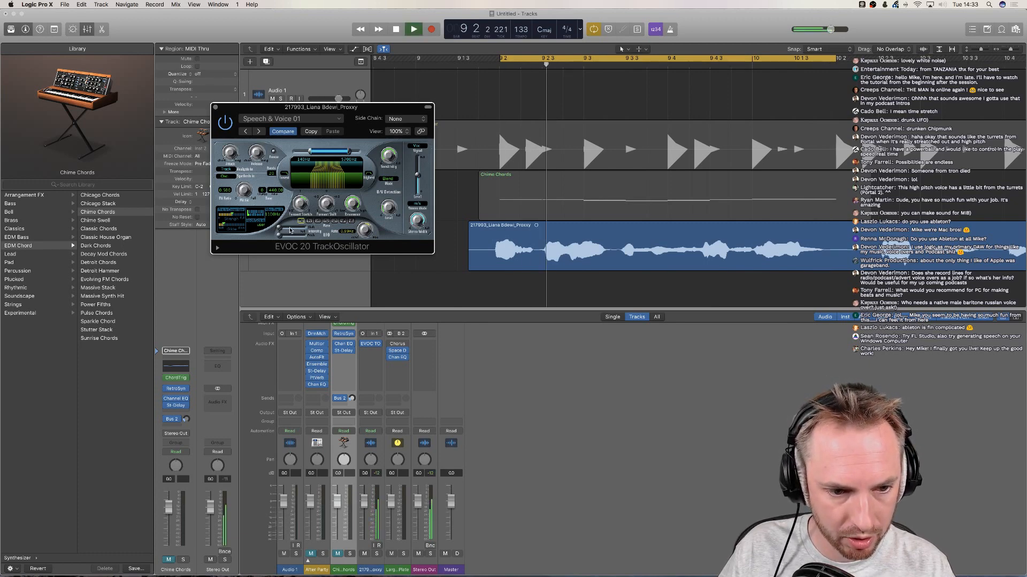
{"action": "mouse_move", "coordinate": [290, 231]}
{"action": "left_mouse_down"}
{"action": "mouse_move", "coordinate": [308, 231]}
{"action": "mouse_move", "coordinate": [282, 231]}
{"action": "mouse_move", "coordinate": [304, 237]}
{"action": "mouse_move", "coordinate": [295, 238]}
{"action": "left_mouse_up"}
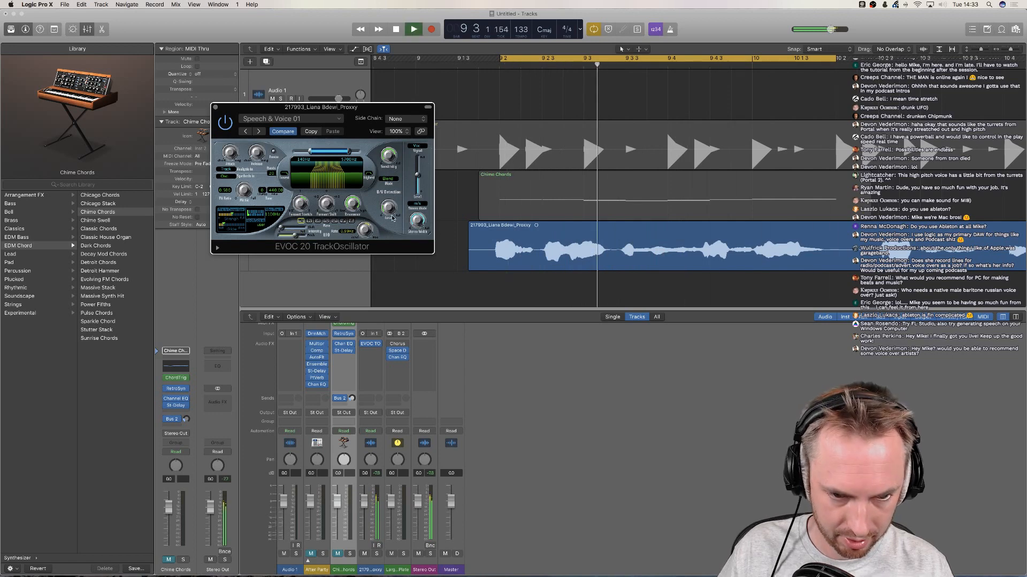
{"action": "key", "text": "space"}
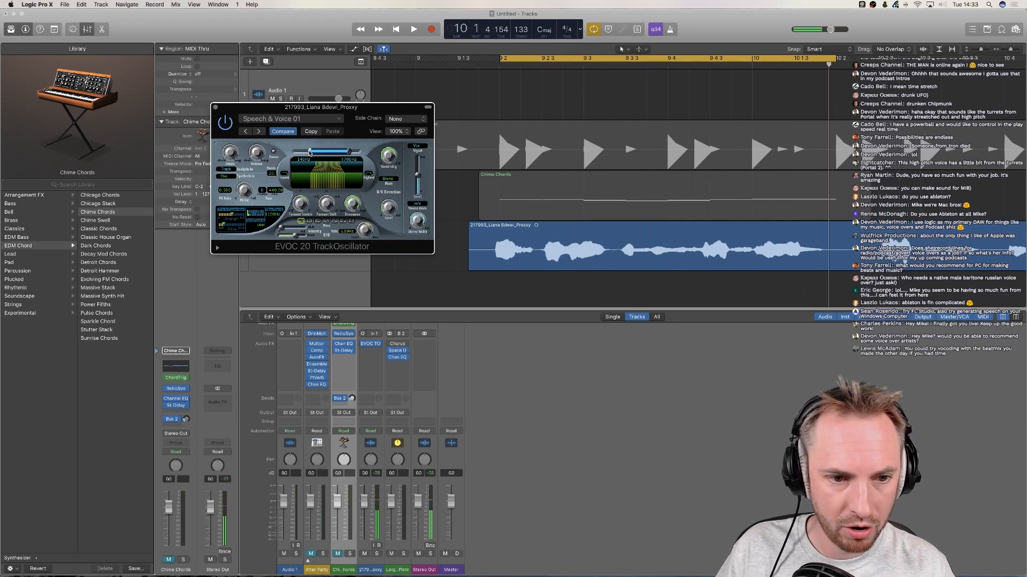
Widen the filter bank's frequency band to its full range, with the low limit at 75 Hz, and replay the voice
{"action": "left_click_drag", "start_coordinate": [310, 153], "coordinate": [284, 154]}
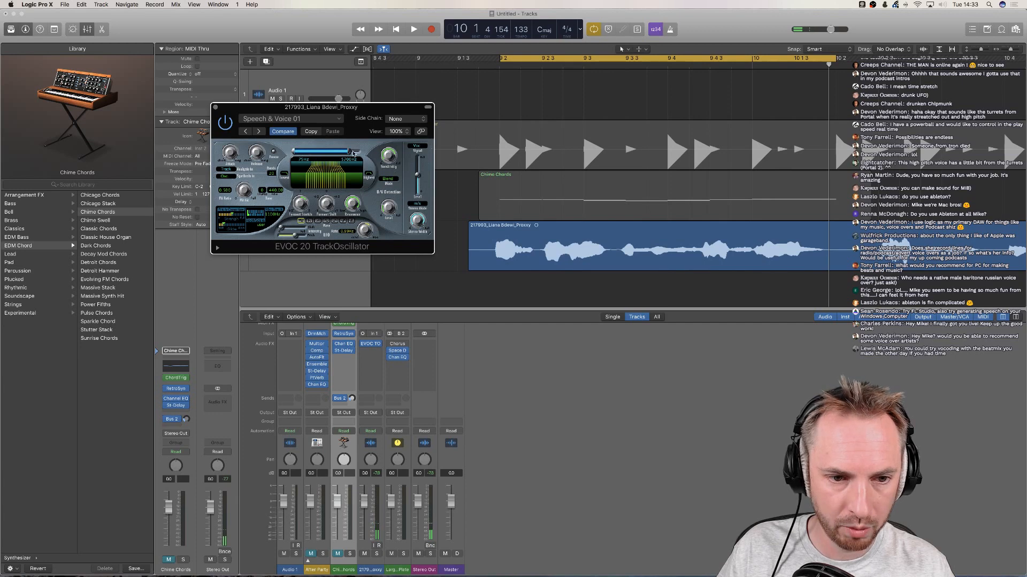
{"action": "left_click_drag", "start_coordinate": [353, 153], "coordinate": [370, 155]}
{"action": "key", "text": "space"}
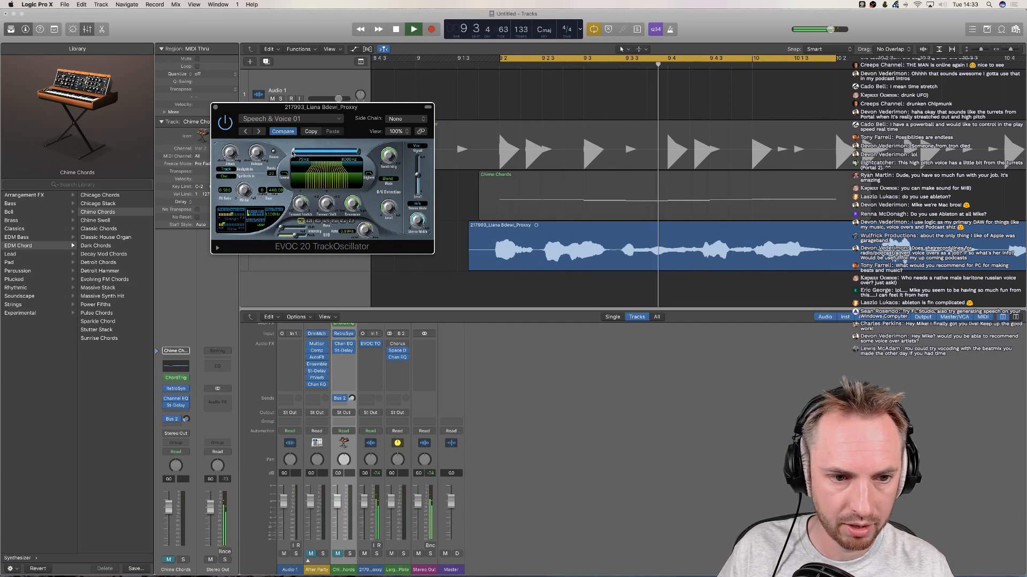
Extend the filter bank's low and high frequency limits outward to their ends, replaying the voice after each adjustment
{"action": "key", "text": "space"}
{"action": "left_click_drag", "start_coordinate": [293, 153], "coordinate": [265, 154]}
{"action": "key", "text": "space"}
{"action": "key", "text": "space"}
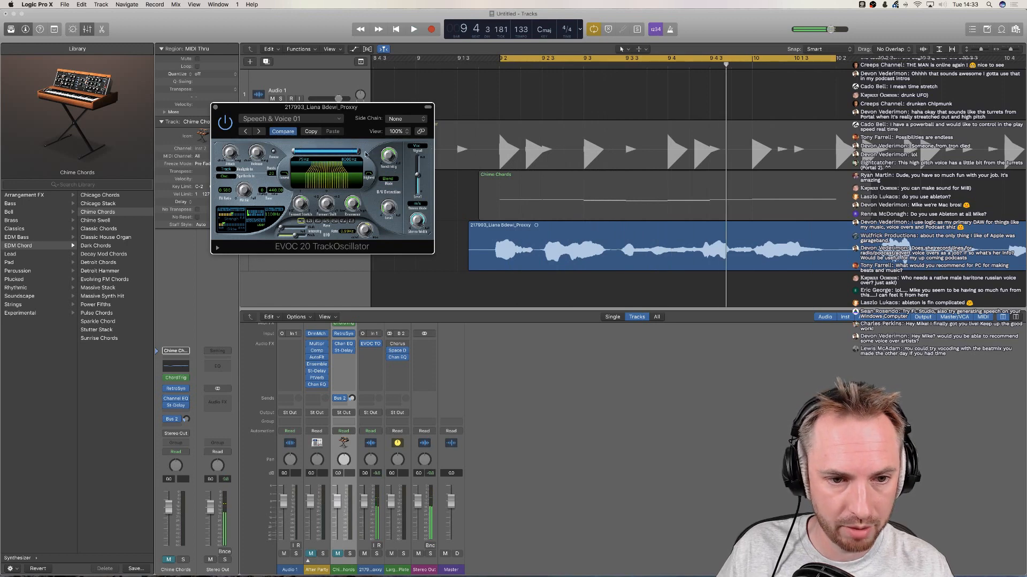
{"action": "mouse_move", "coordinate": [360, 154]}
{"action": "left_mouse_down"}
{"action": "mouse_move", "coordinate": [317, 155]}
{"action": "mouse_move", "coordinate": [373, 155]}
{"action": "left_mouse_up"}
{"action": "key", "text": "space"}
{"action": "key", "text": "space"}
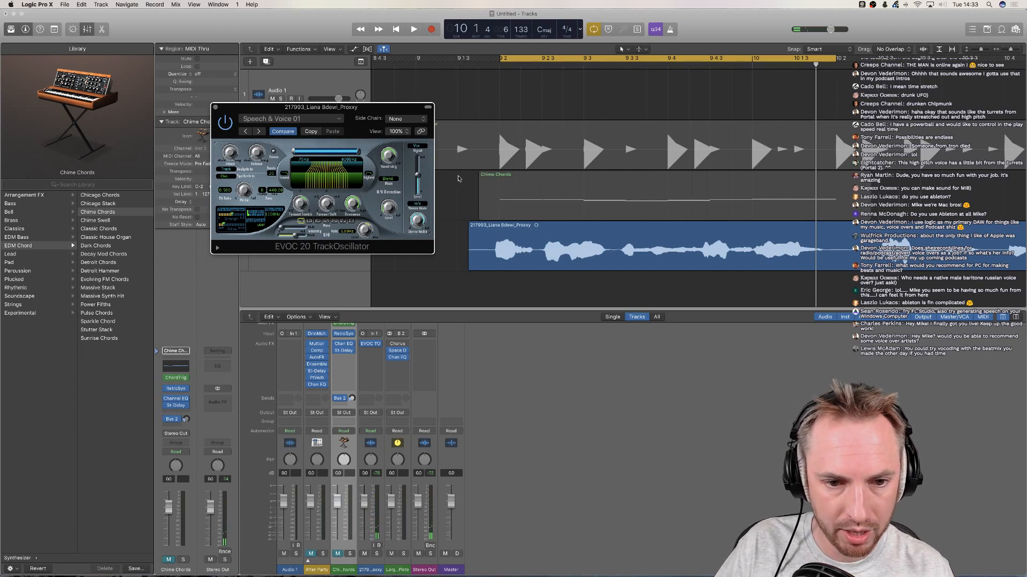
Lower the LFO rate of the TrackOscillator while the voice plays
{"action": "key", "text": "space"}
{"action": "left_click_drag", "start_coordinate": [364, 229], "coordinate": [369, 266]}
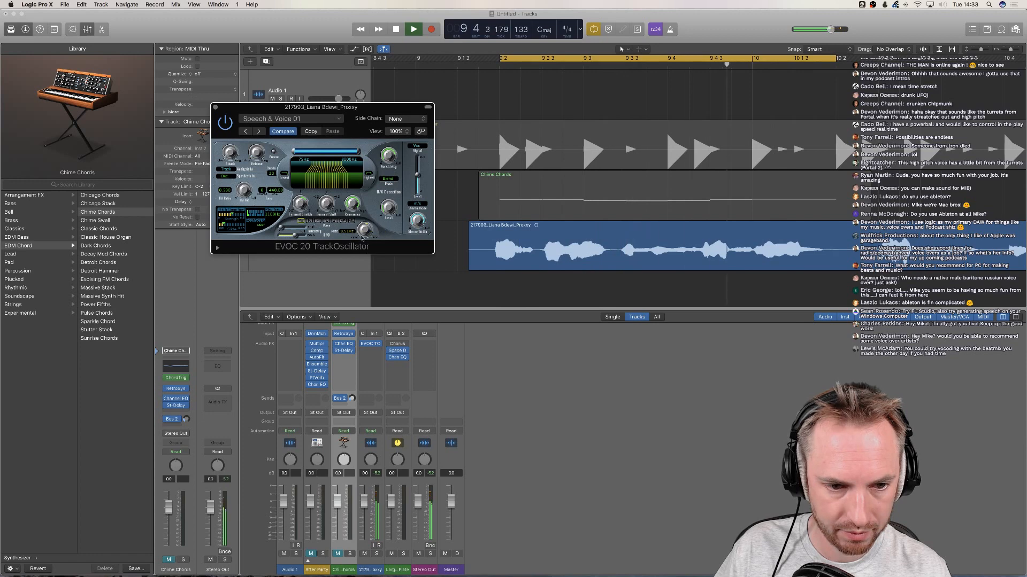
{"action": "key", "text": "space"}
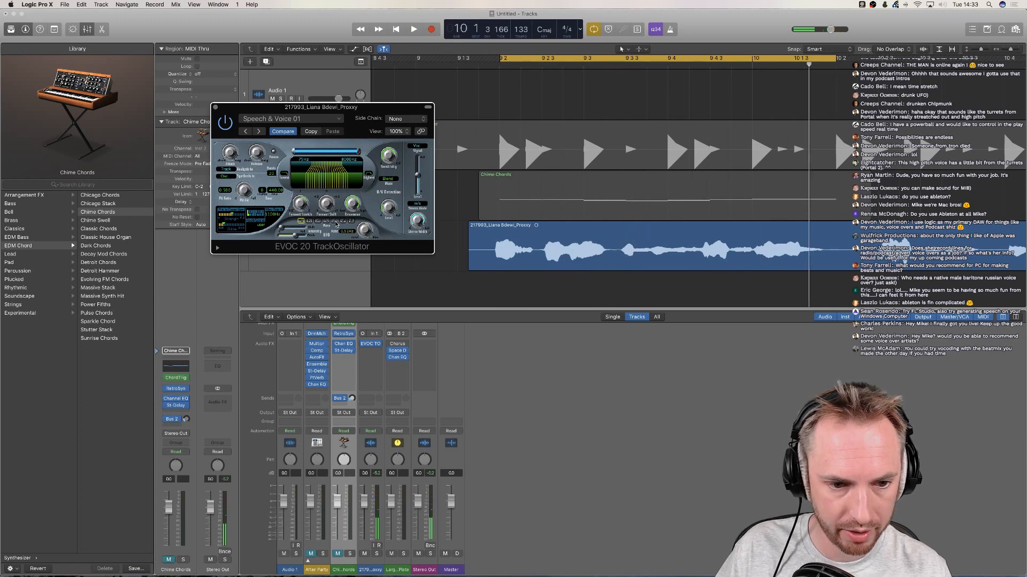
Try different LFO waveforms in the TrackOscillator, replaying the voice to compare them
{"action": "key", "text": "space"}
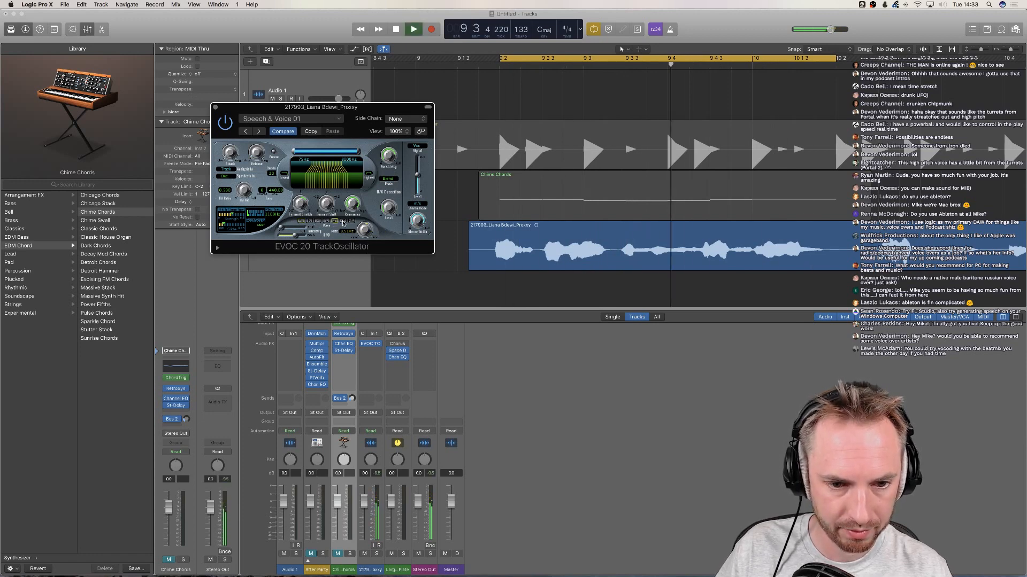
{"action": "key", "text": "space"}
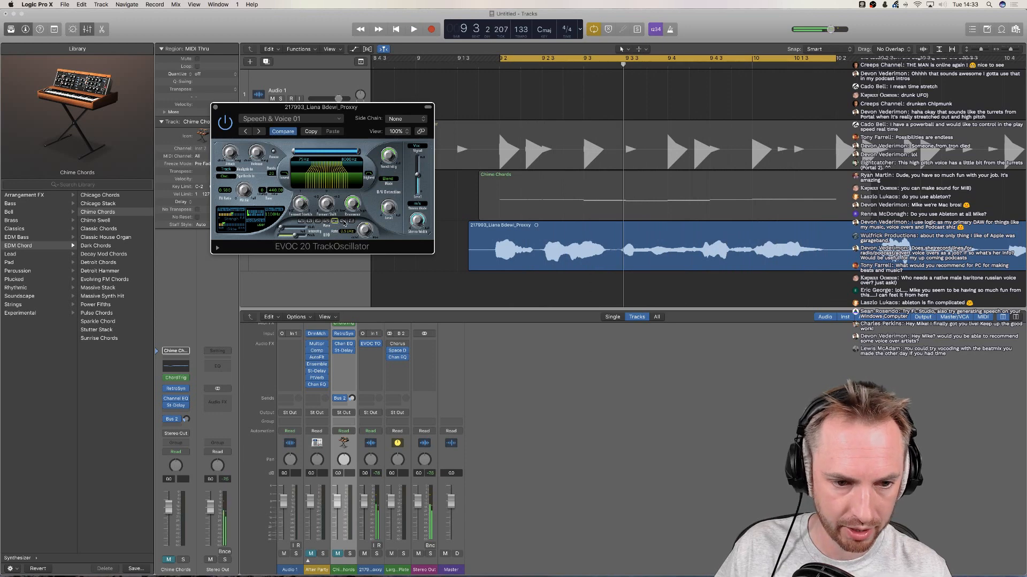
{"action": "key", "text": "space"}
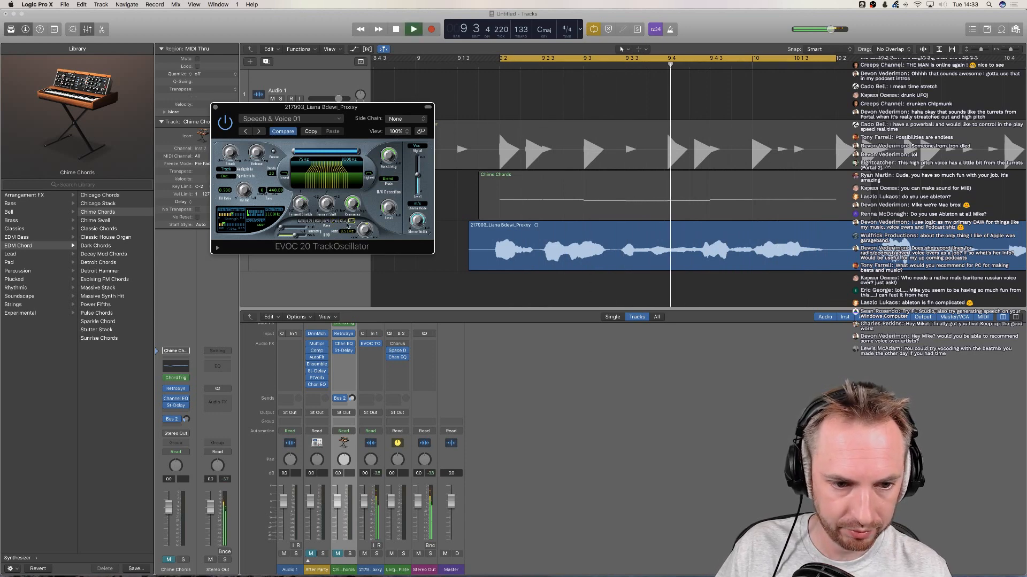
{"action": "key", "text": "space"}
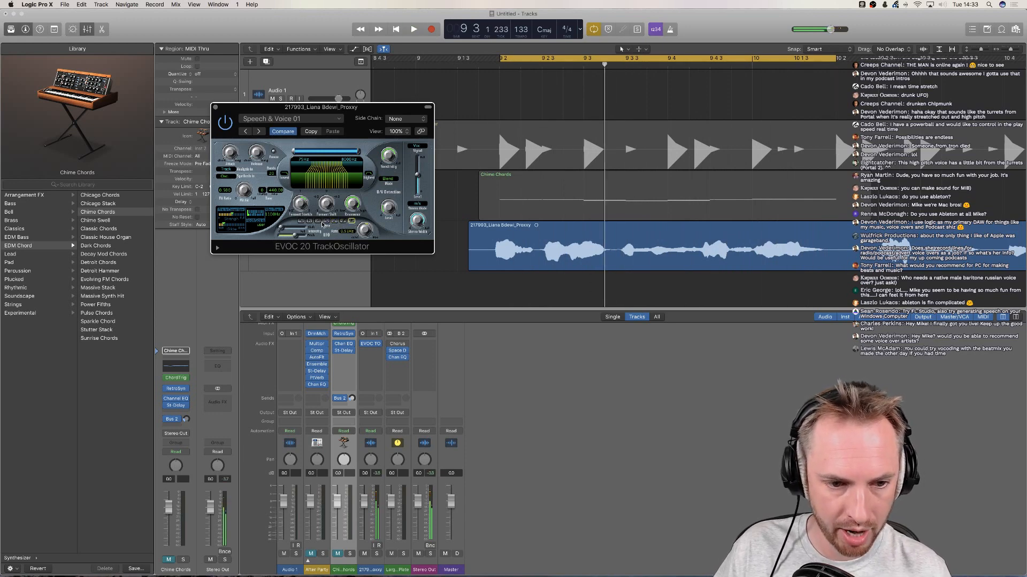
{"action": "key", "text": "space"}
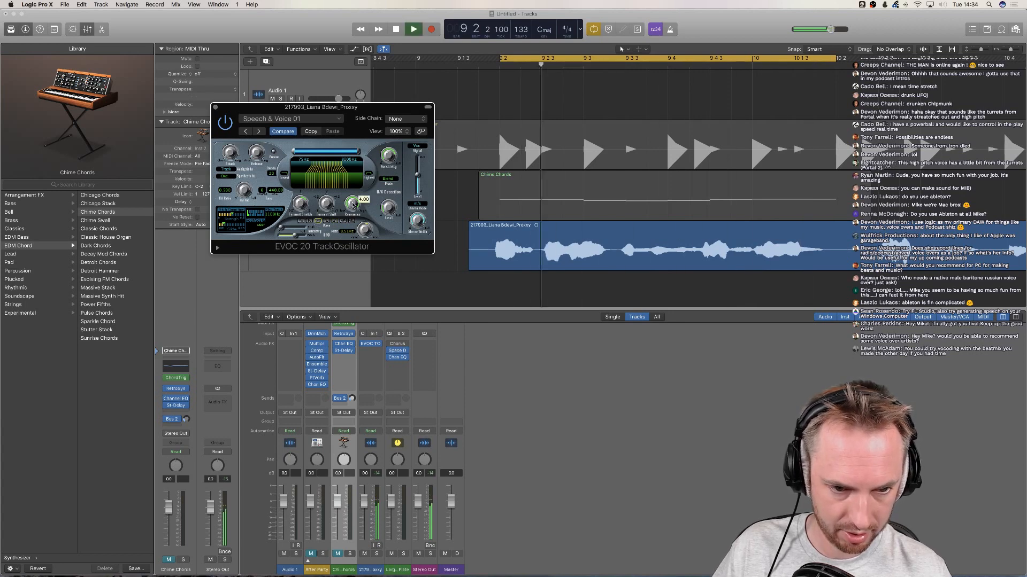
Set the EVOC 20 TrackOscillator's Resonance to 1.60 and adjust its Formant Shift while auditioning the looped vocal
{"action": "left_click_drag", "start_coordinate": [353, 204], "coordinate": [354, 244]}
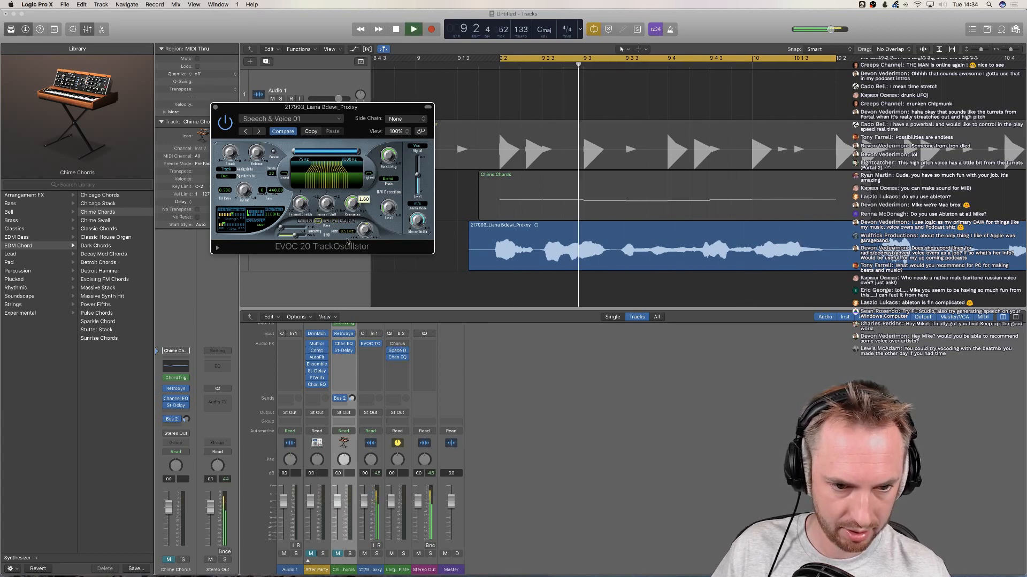
{"action": "key", "text": "space"}
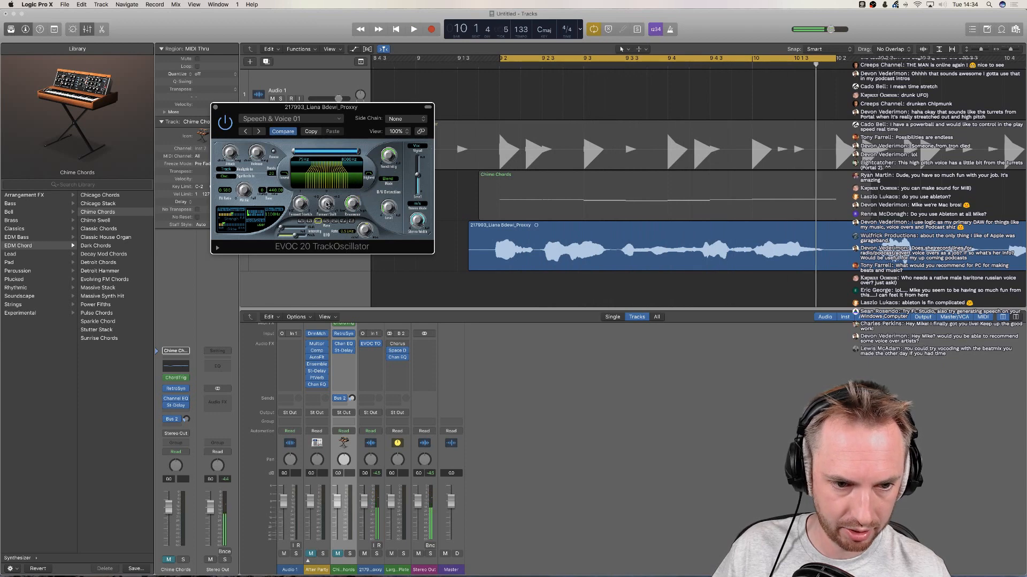
{"action": "key", "text": "space"}
{"action": "left_click_drag", "start_coordinate": [327, 204], "coordinate": [324, 208]}
{"action": "key", "text": "space"}
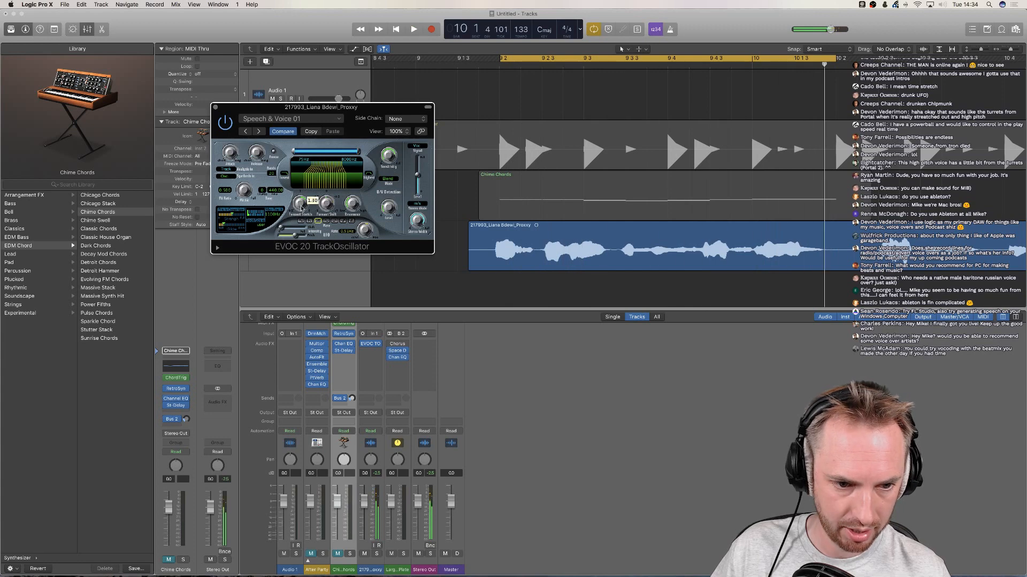
Adjust the Formant Stretch of the EVOC 20 TrackOscillator while auditioning the looped vocal
{"action": "key", "text": "space"}
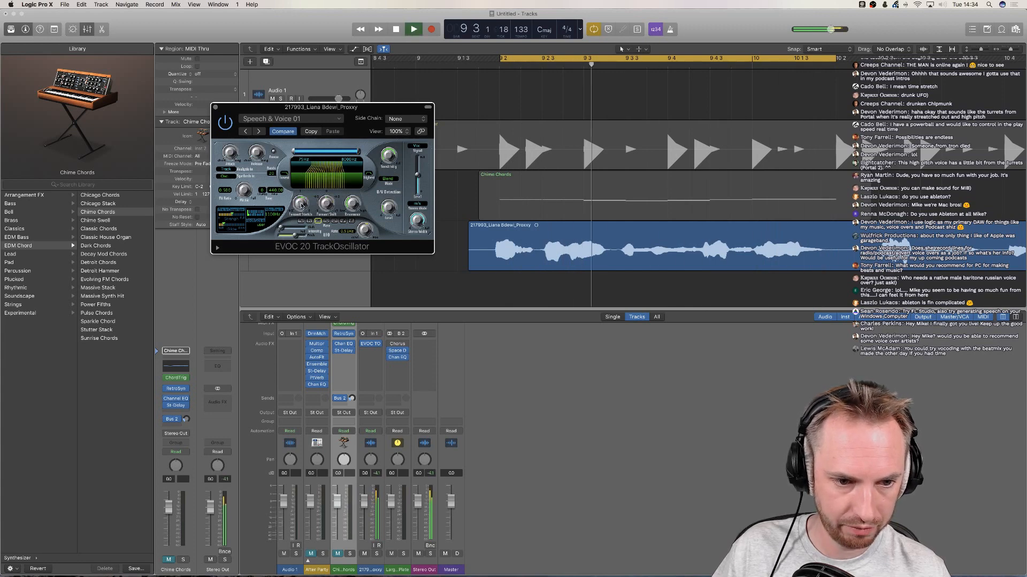
{"action": "mouse_move", "coordinate": [302, 205]}
{"action": "left_mouse_down"}
{"action": "mouse_move", "coordinate": [304, 185]}
{"action": "mouse_move", "coordinate": [306, 227]}
{"action": "mouse_move", "coordinate": [307, 213]}
{"action": "left_mouse_up"}
{"action": "key", "text": "space"}
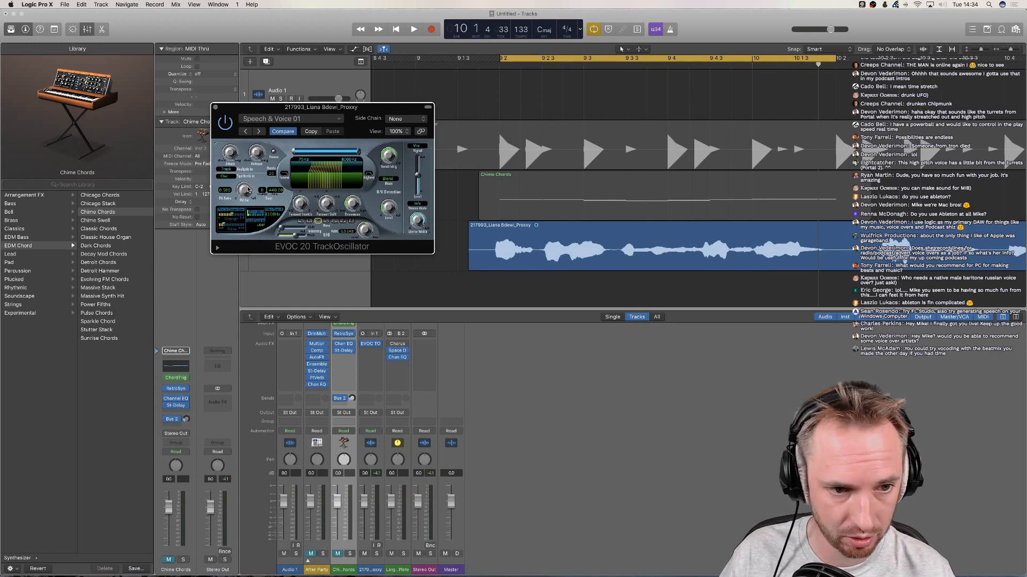
Play the loop and lower the tracking oscillator's FM Int to 0%
{"action": "key", "text": "space"}
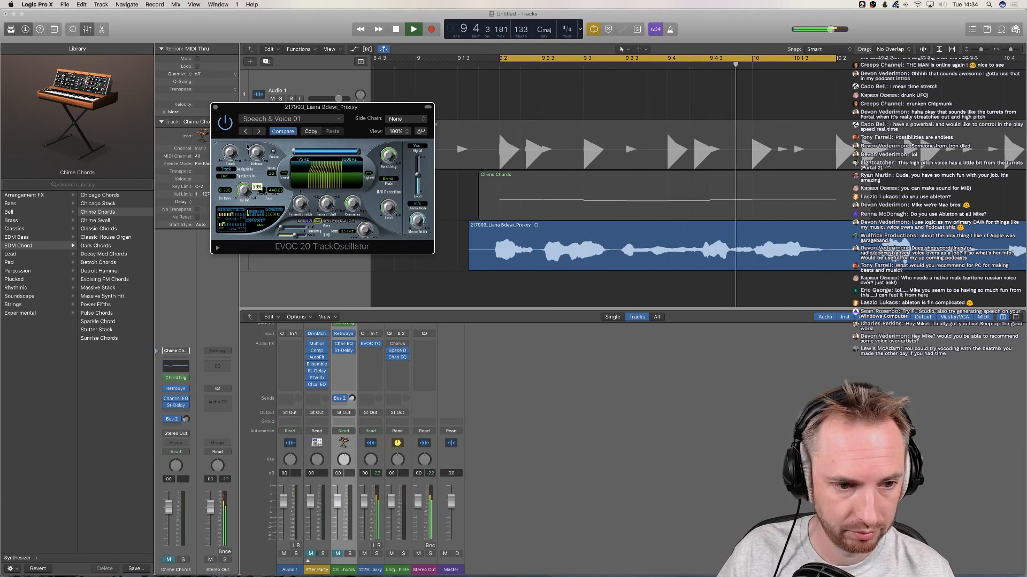
{"action": "key", "text": "space"}
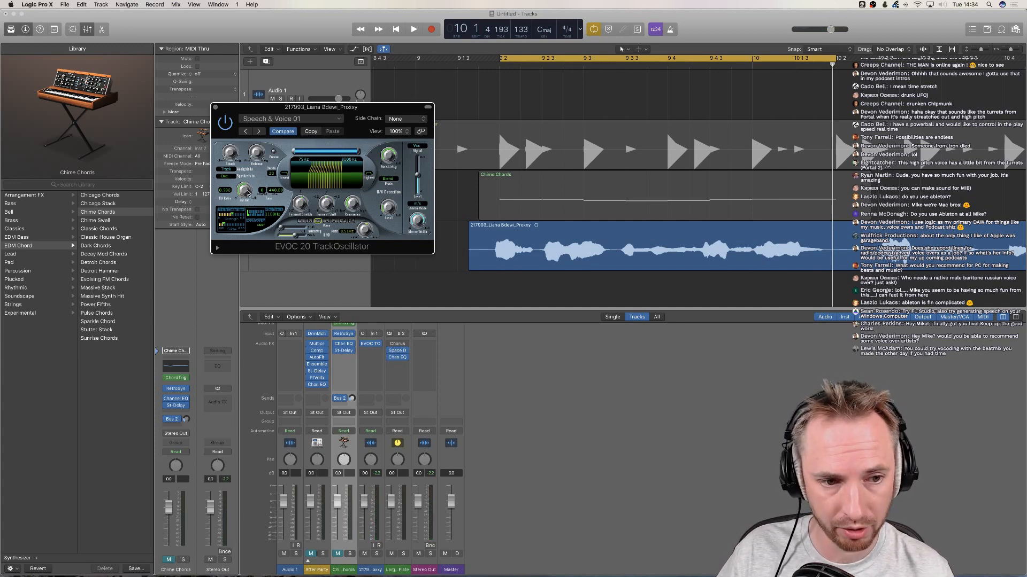
{"action": "key", "text": "space"}
{"action": "left_click_drag", "start_coordinate": [247, 194], "coordinate": [252, 246]}
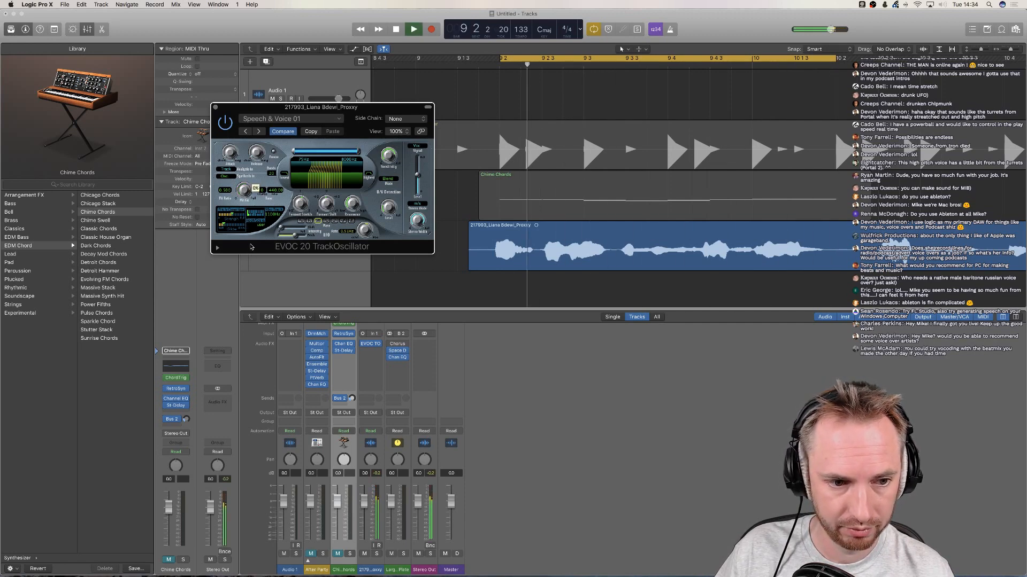
{"action": "key", "text": "space"}
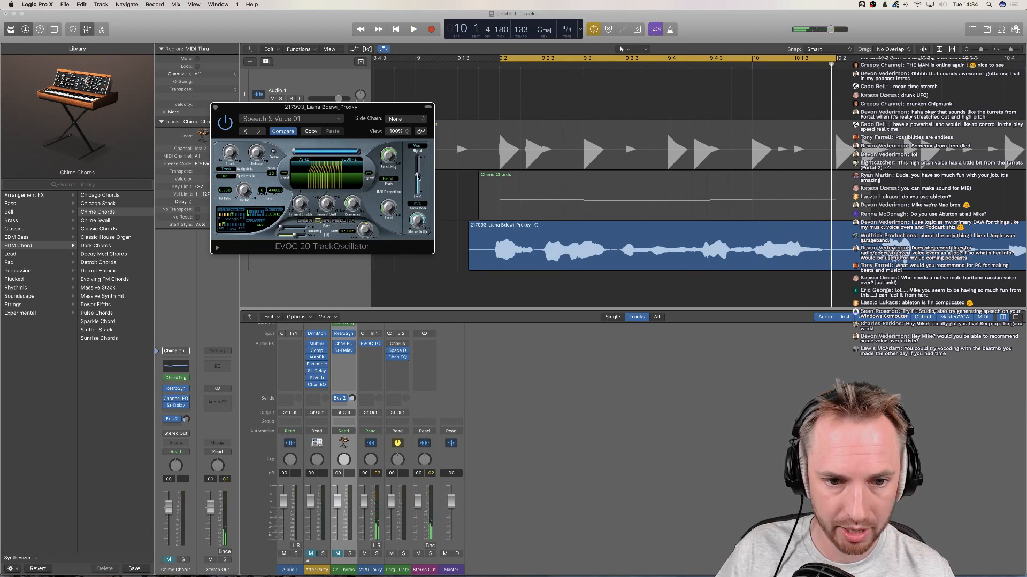
Set the EVOC 20 TrackOscillator's output level to 1 dB and audition the loop
{"action": "key", "text": "space"}
{"action": "left_click_drag", "start_coordinate": [418, 177], "coordinate": [417, 175]}
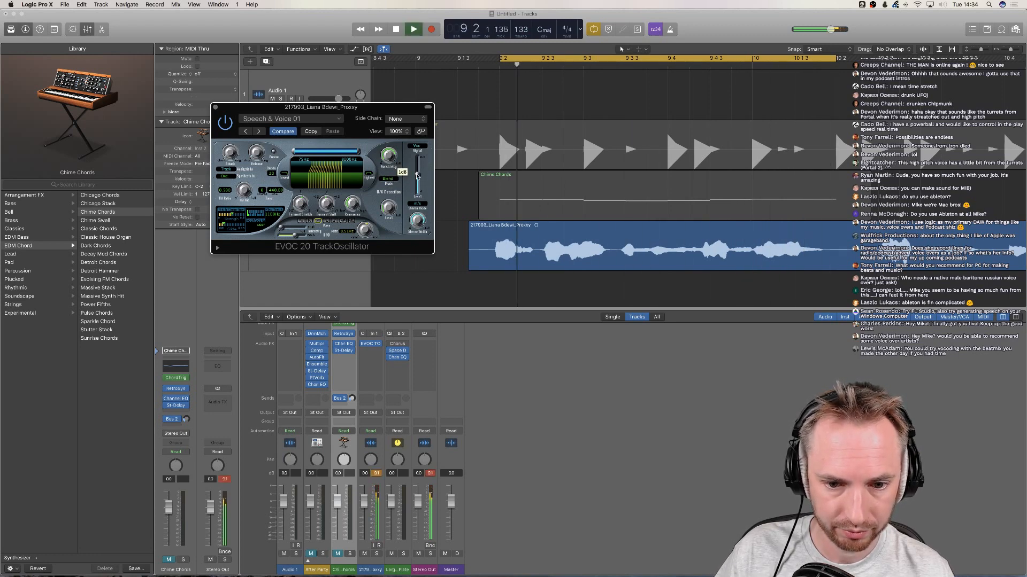
{"action": "key", "text": "space"}
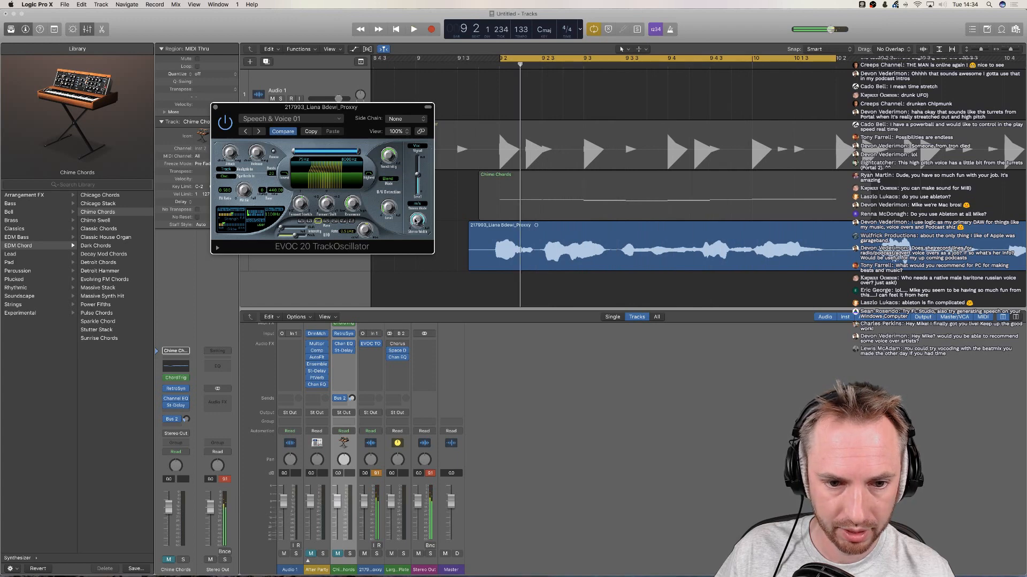
{"action": "key", "text": "space"}
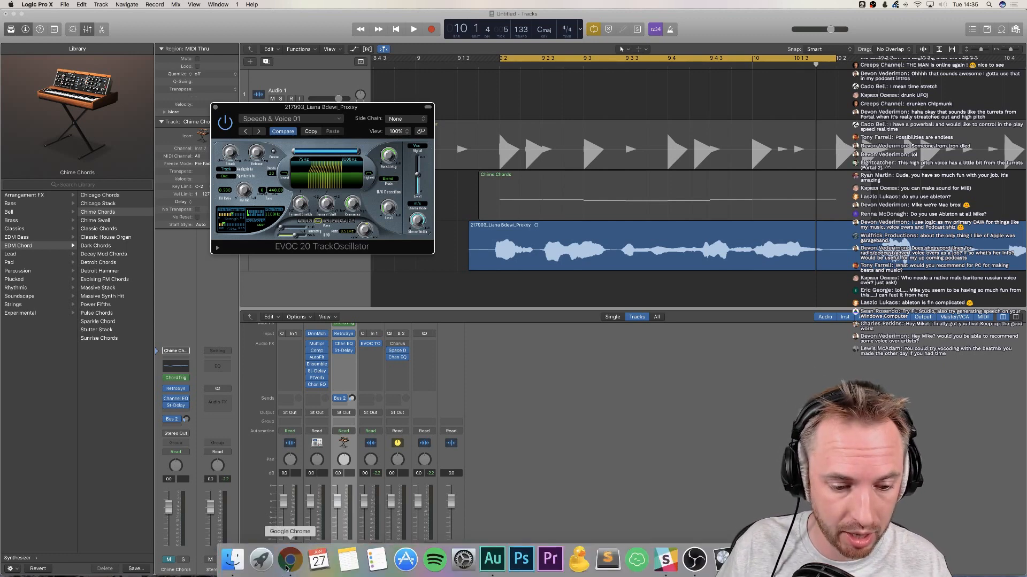
Switch to Google Chrome and open the musicradiocreative.com/voices page
{"action": "left_click", "coordinate": [291, 563]}
{"action": "left_click", "coordinate": [64, 18]}
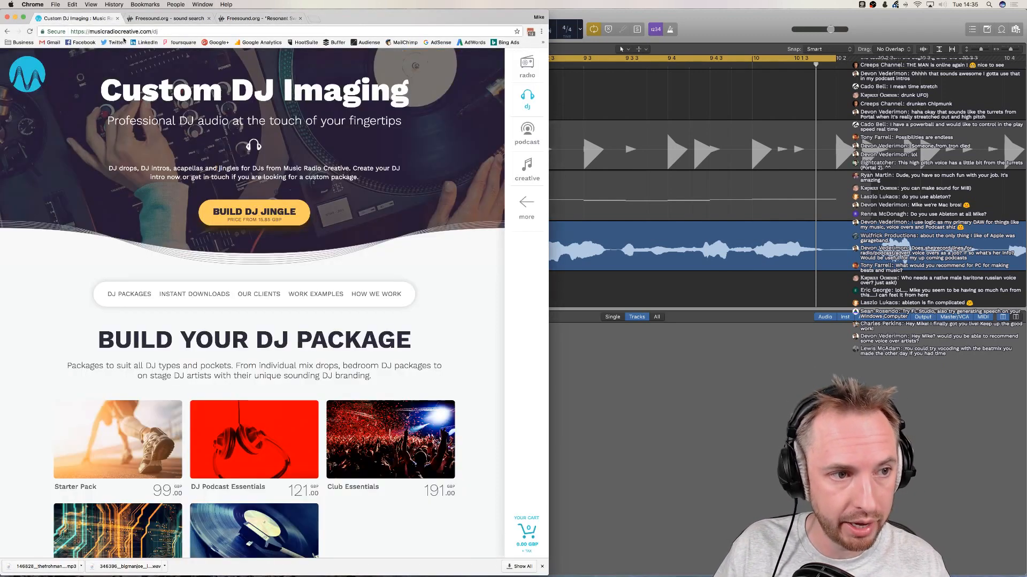
{"action": "double_click", "coordinate": [158, 31]}
{"action": "type", "text": "voices"}
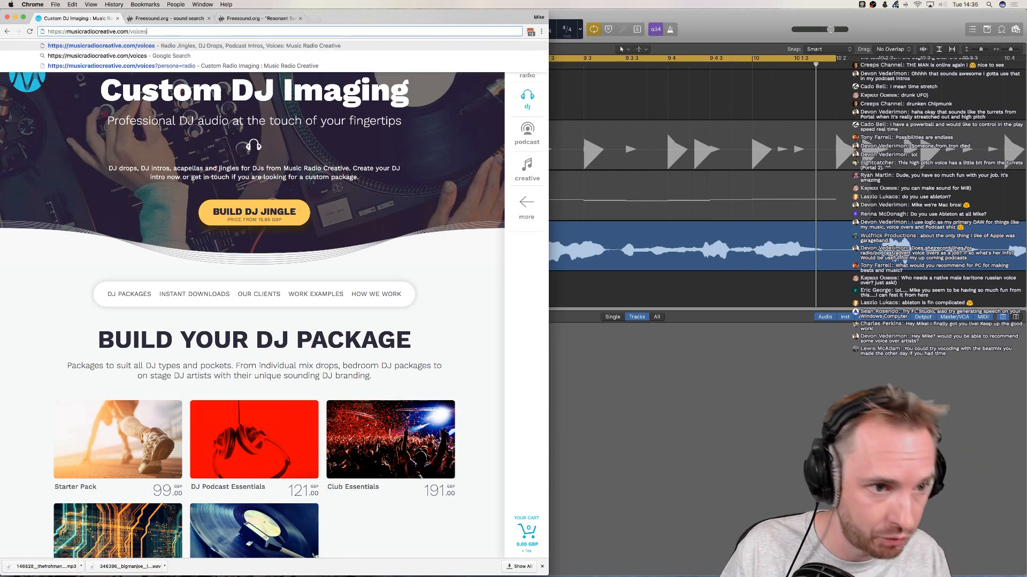
{"action": "key", "text": "Return"}
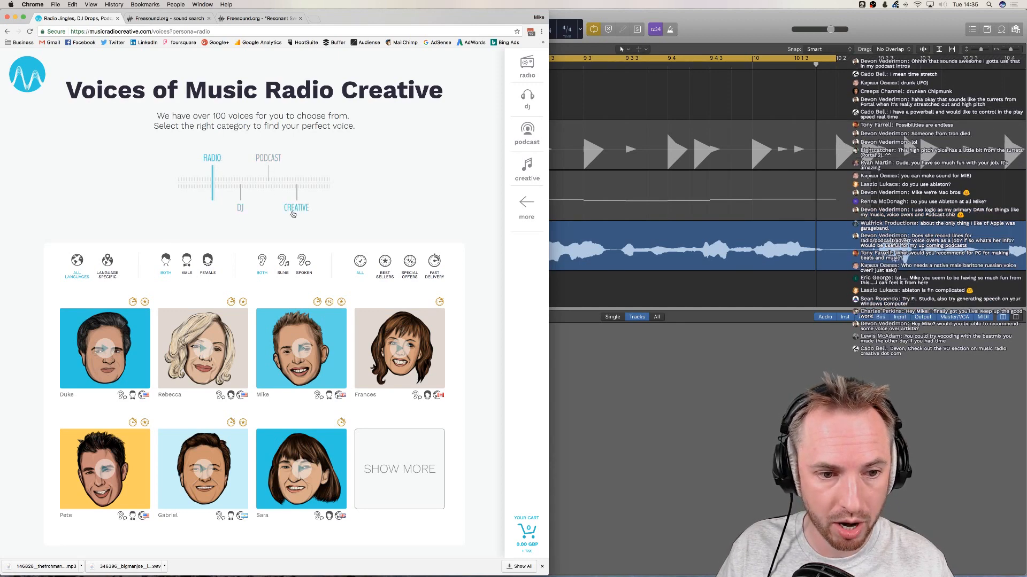
Show the full list of podcast voices and browse through the available voice artists
{"action": "left_click", "coordinate": [263, 159]}
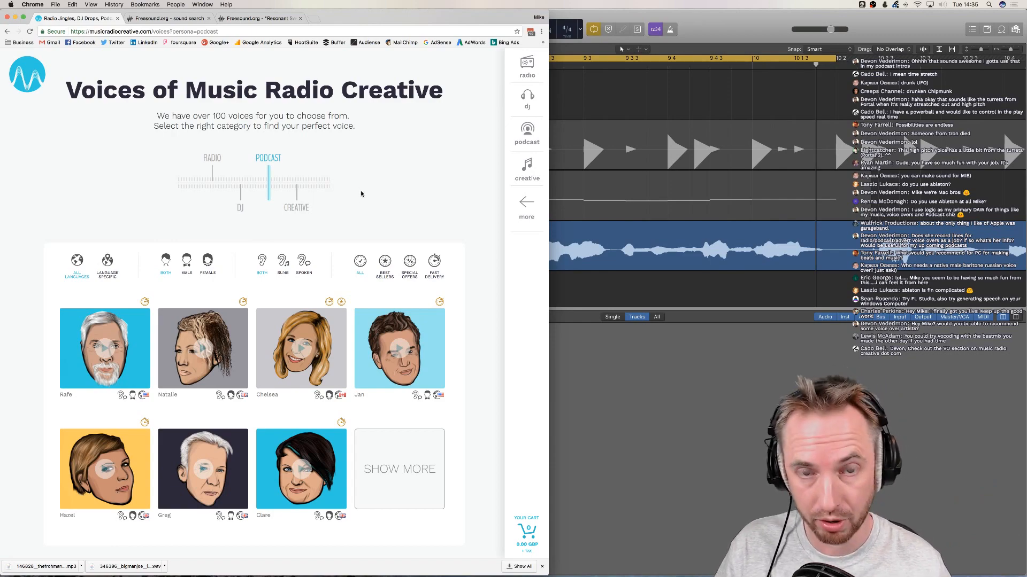
{"action": "left_click", "coordinate": [399, 469]}
{"action": "scroll", "coordinate": [475, 379], "scroll_direction": "down", "scroll_amount": 10}
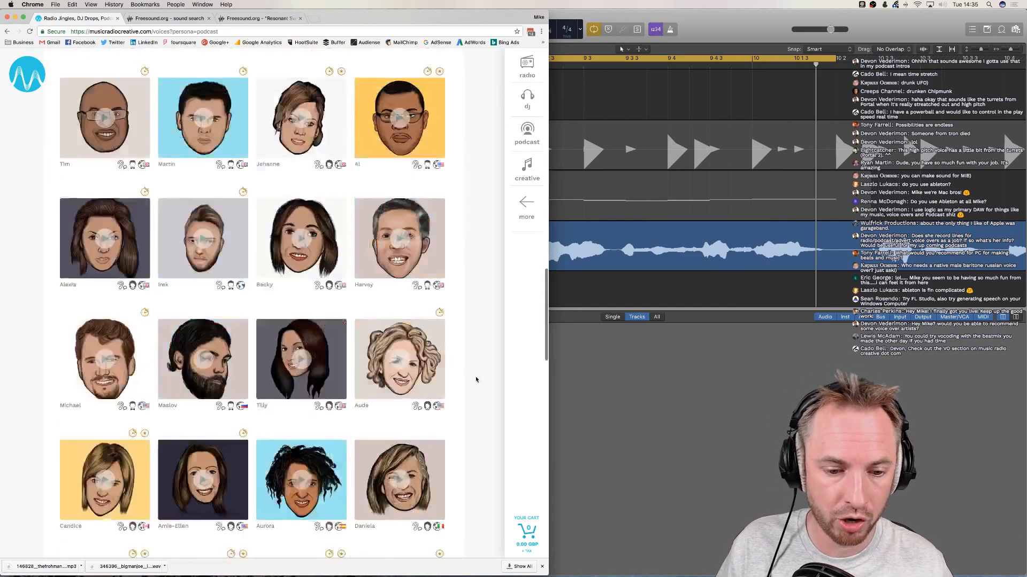
{"action": "scroll", "coordinate": [475, 377], "scroll_direction": "down", "scroll_amount": 5}
{"action": "scroll", "coordinate": [473, 378], "scroll_direction": "up", "scroll_amount": 8}
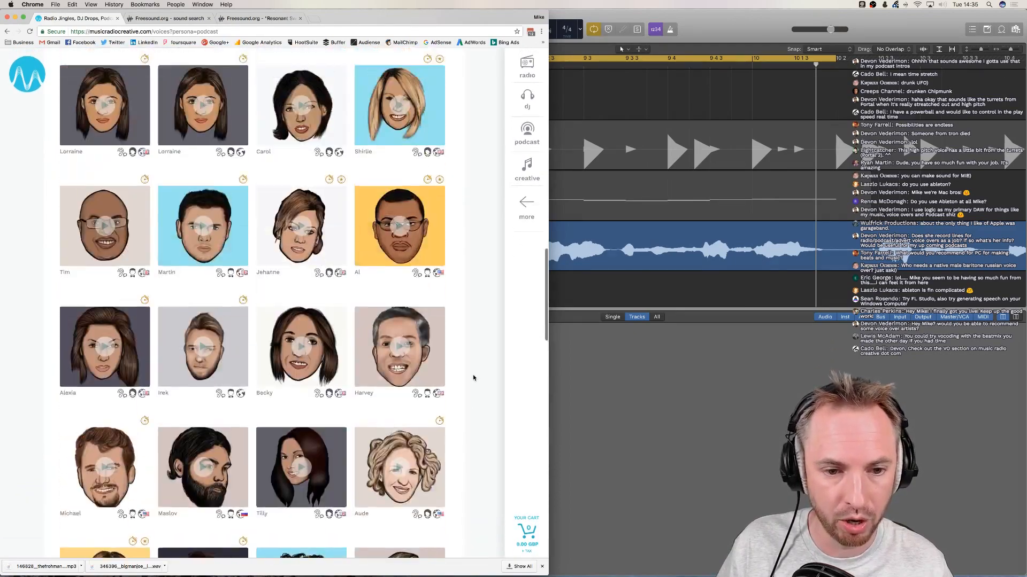
{"action": "scroll", "coordinate": [472, 377], "scroll_direction": "up", "scroll_amount": 10}
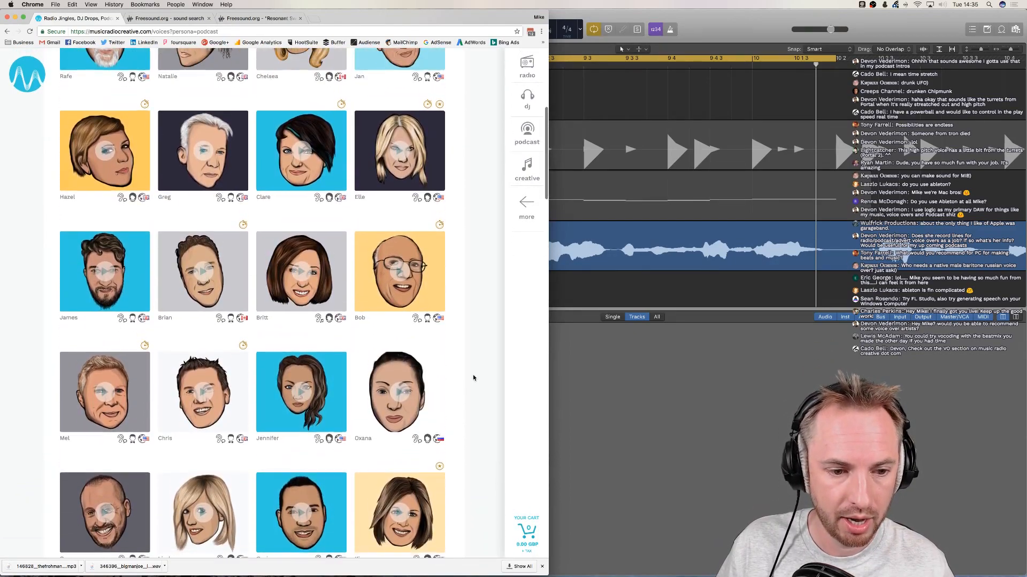
{"action": "scroll", "coordinate": [234, 342], "scroll_direction": "up", "scroll_amount": 2}
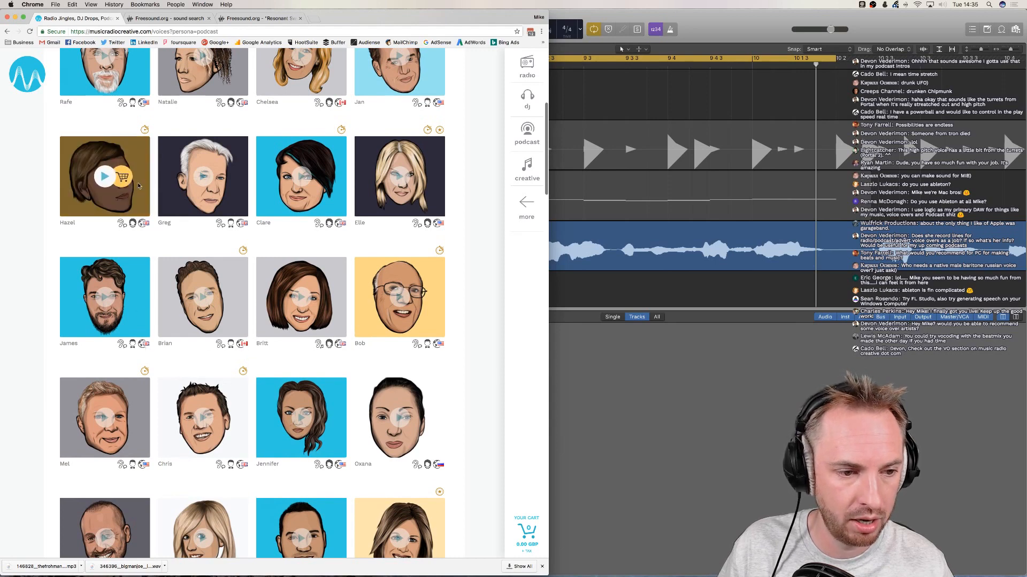
{"action": "scroll", "coordinate": [309, 188], "scroll_direction": "up", "scroll_amount": 3}
{"action": "scroll", "coordinate": [317, 234], "scroll_direction": "down", "scroll_amount": 6}
{"action": "scroll", "coordinate": [317, 234], "scroll_direction": "down", "scroll_amount": 7}
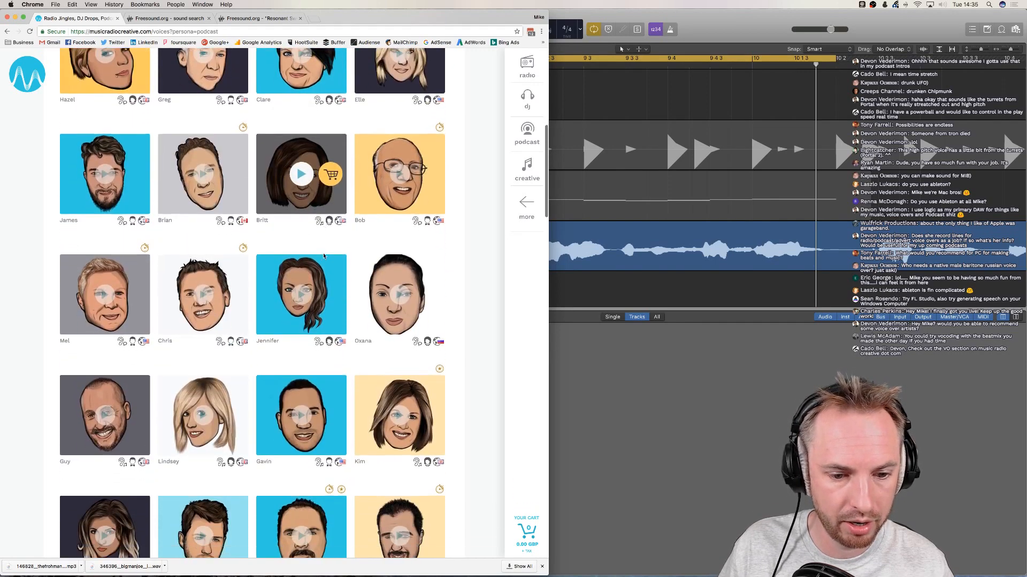
{"action": "scroll", "coordinate": [396, 313], "scroll_direction": "down", "scroll_amount": 9}
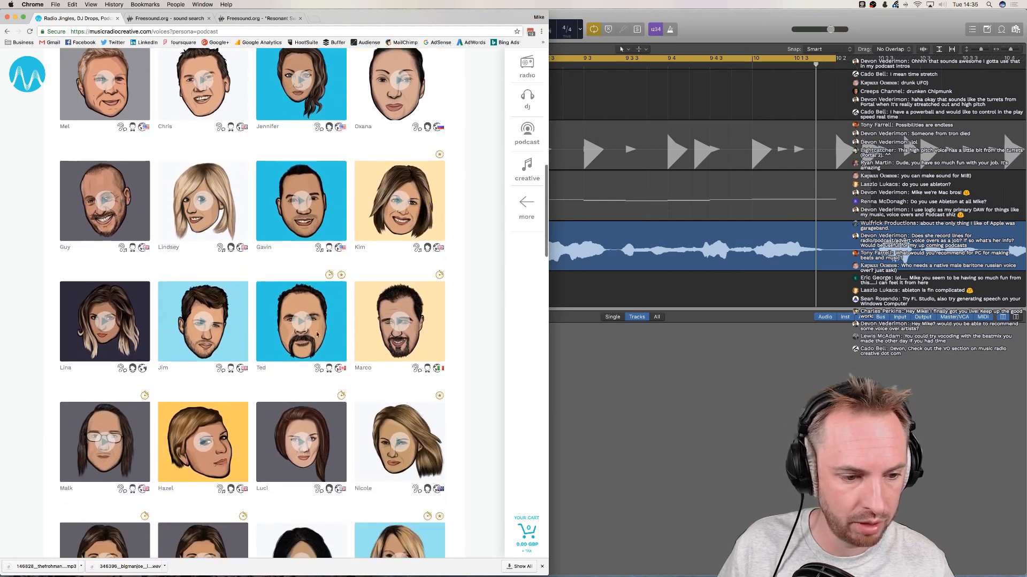
{"action": "scroll", "coordinate": [232, 378], "scroll_direction": "down", "scroll_amount": 16}
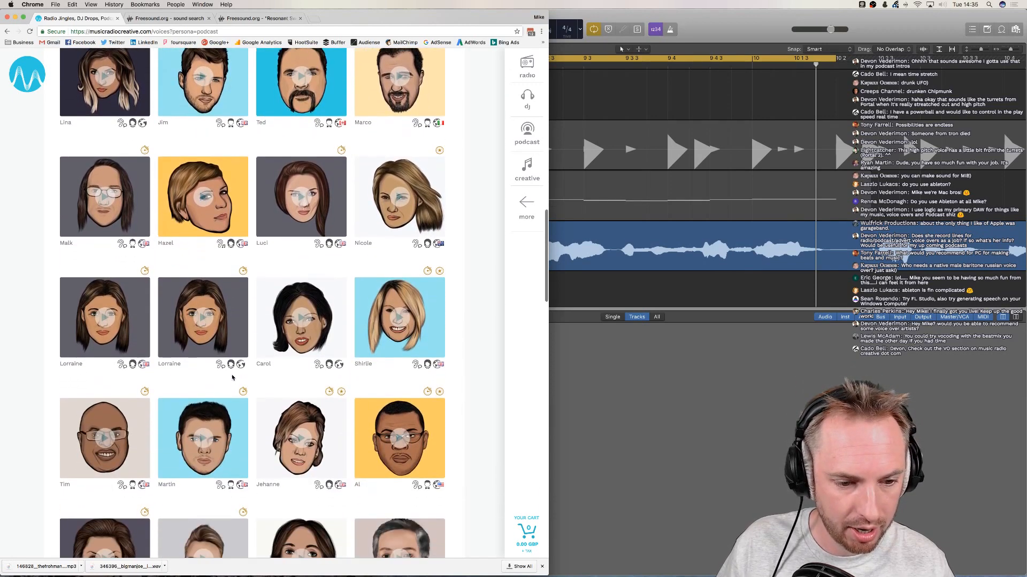
{"action": "scroll", "coordinate": [233, 378], "scroll_direction": "down", "scroll_amount": 10}
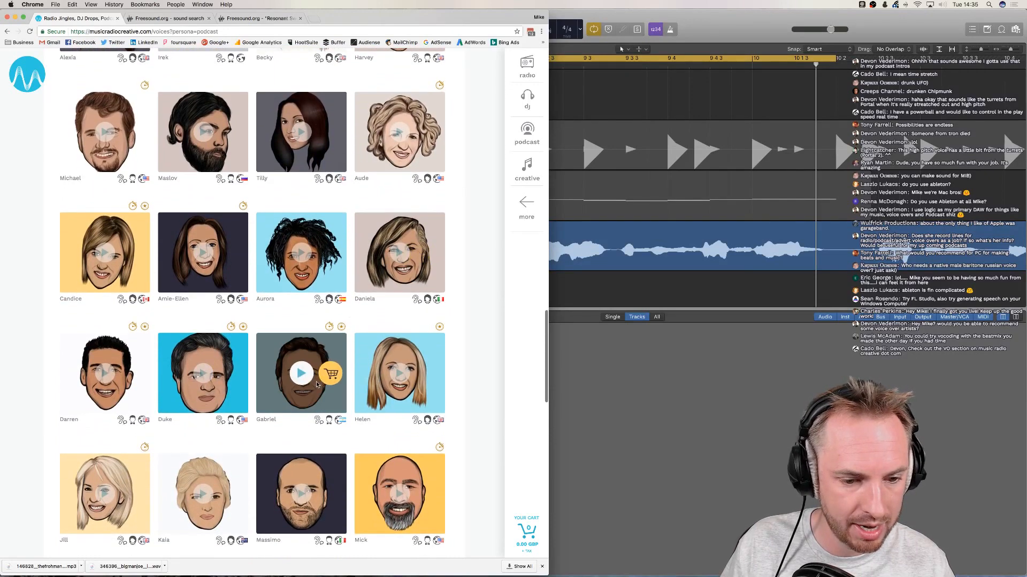
{"action": "scroll", "coordinate": [343, 281], "scroll_direction": "down", "scroll_amount": 6}
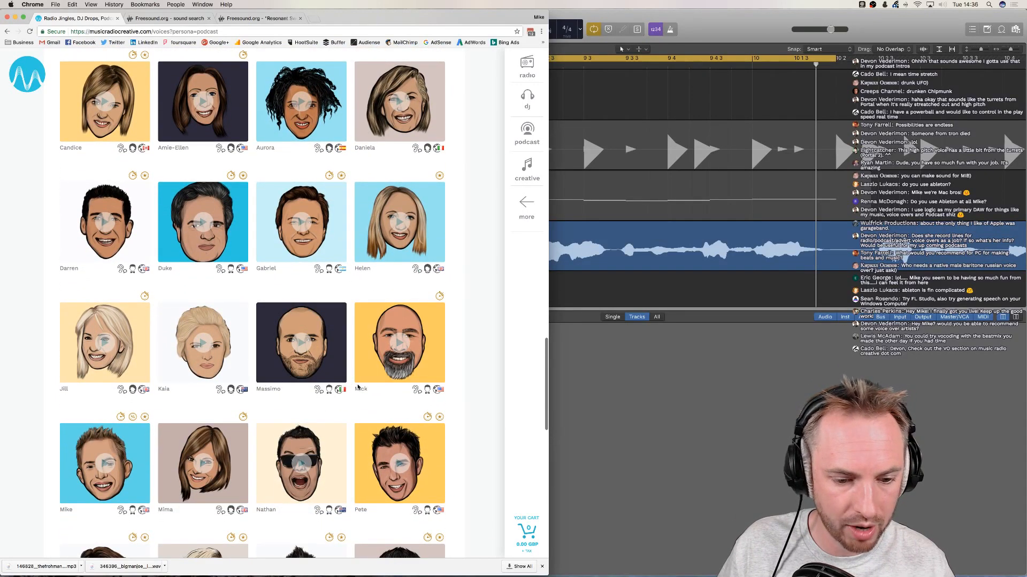
{"action": "scroll", "coordinate": [358, 225], "scroll_direction": "up", "scroll_amount": 20}
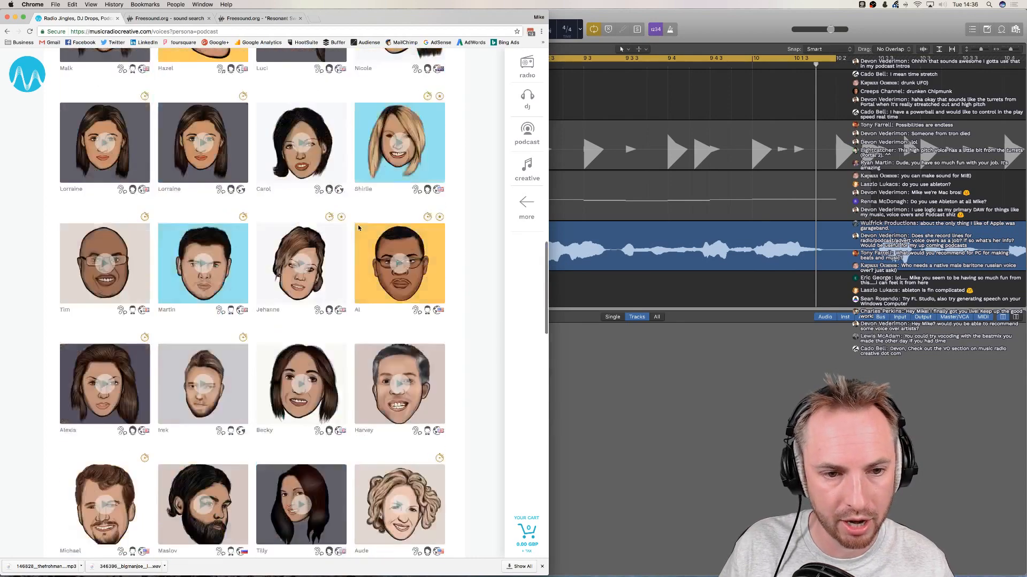
{"action": "scroll", "coordinate": [358, 228], "scroll_direction": "down", "scroll_amount": 2}
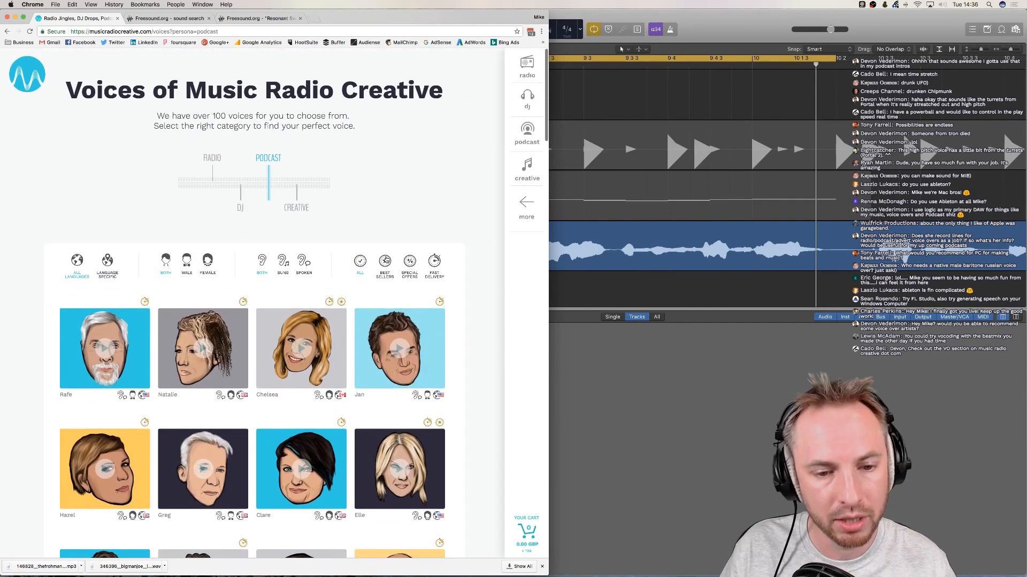
Filter the podcast voices by best sellers, and switch the filter to fast delivery
{"action": "left_click", "coordinate": [385, 261]}
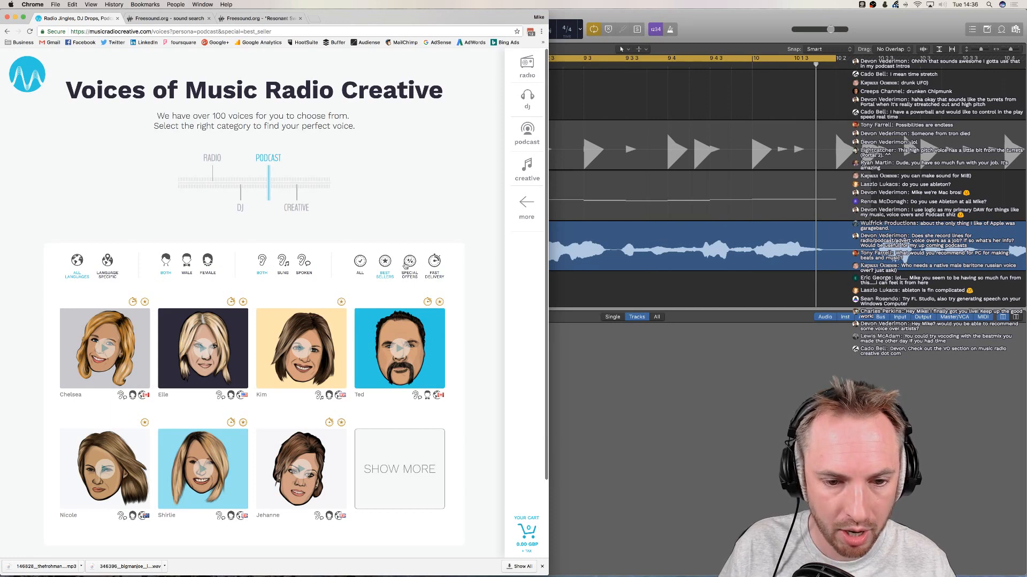
{"action": "left_click", "coordinate": [433, 262]}
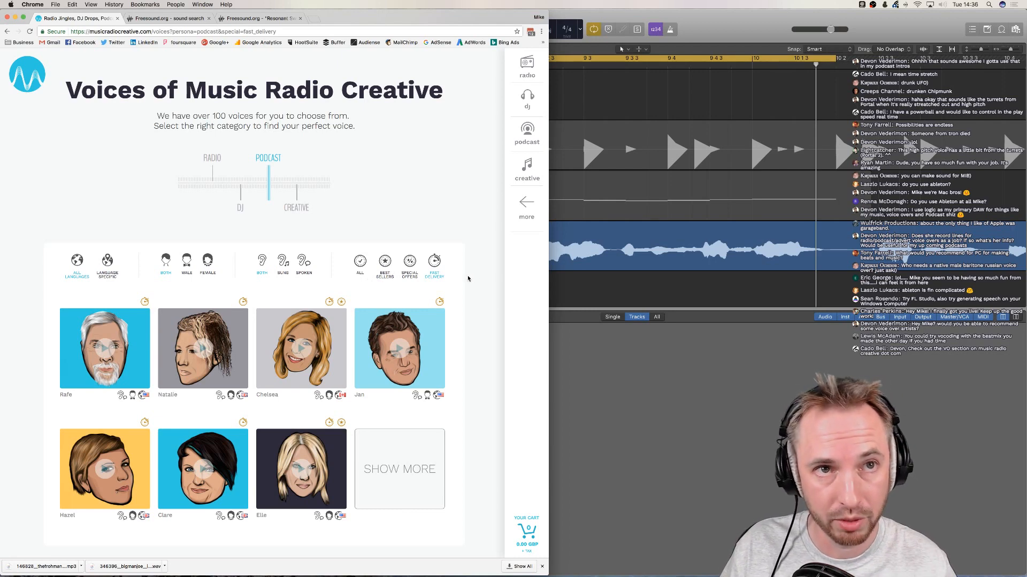
Return to Logic Pro X and play back the looped vocal through the EVOC 20 TrackOscillator
{"action": "left_click", "coordinate": [586, 56]}
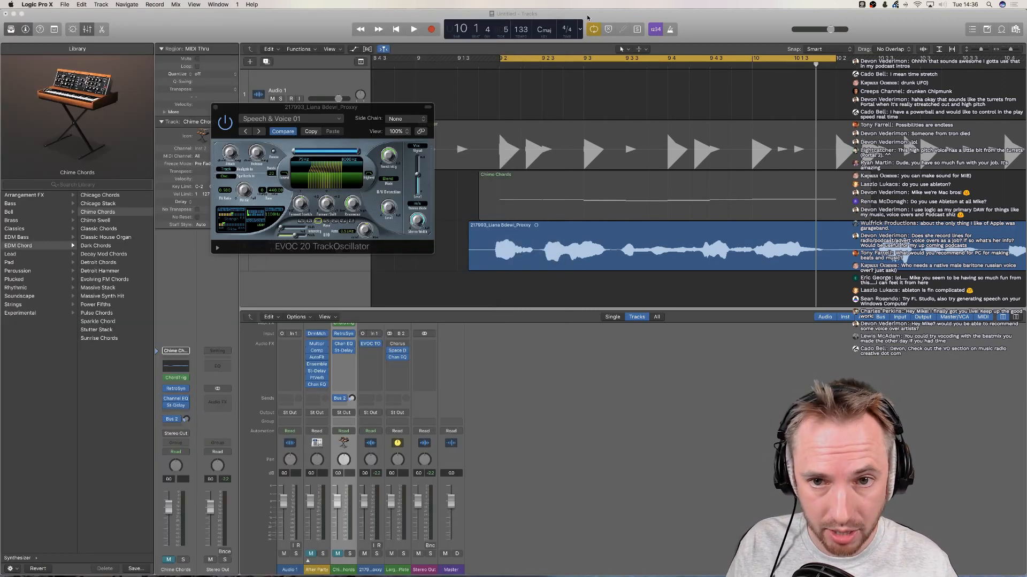
{"action": "key", "text": "space"}
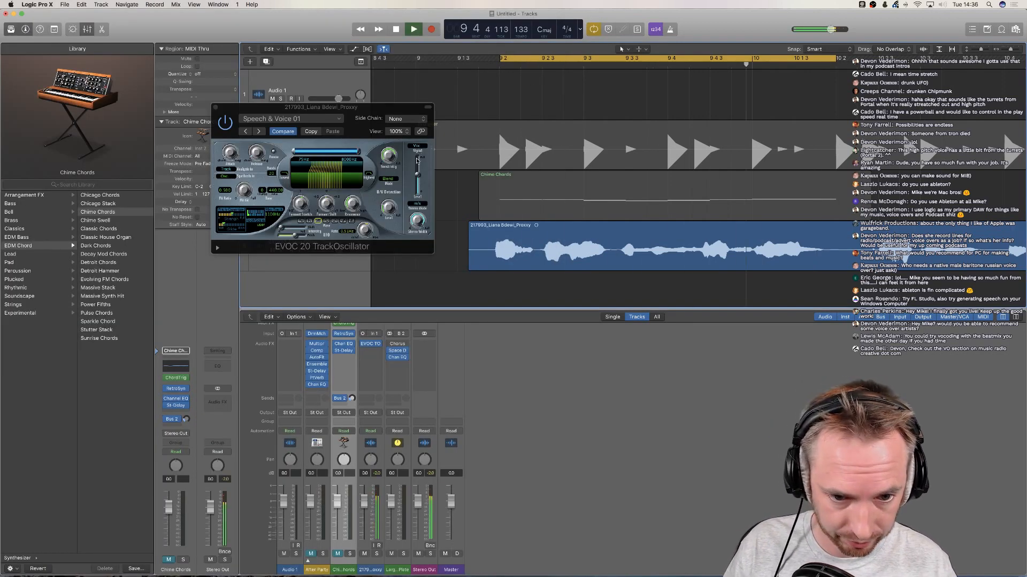
{"action": "key", "text": "space"}
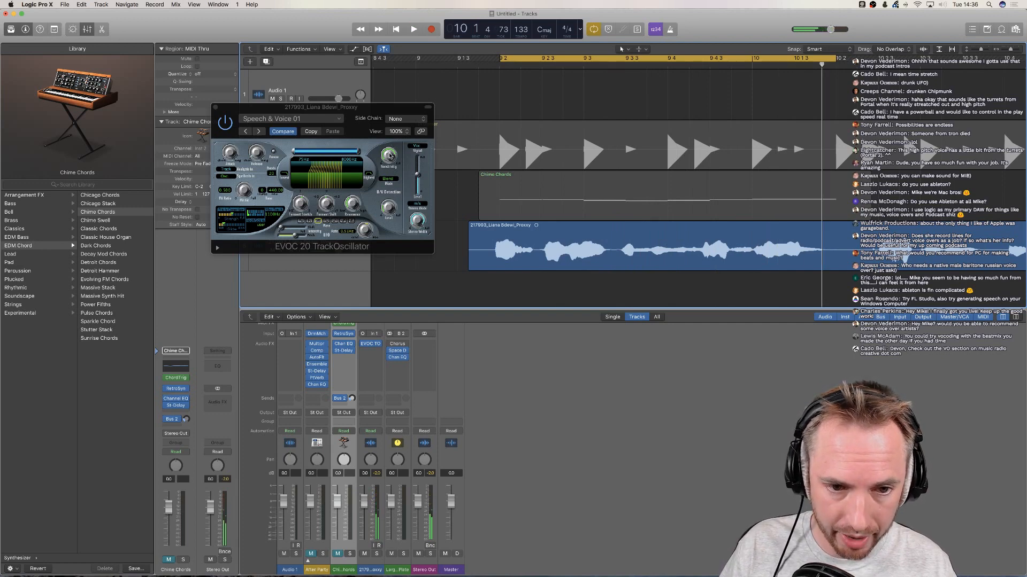
Set the U/V Detection level of the EVOC 20 TrackOscillator to 31% while auditioning the loop
{"action": "key", "text": "space"}
{"action": "left_click", "coordinate": [389, 209]}
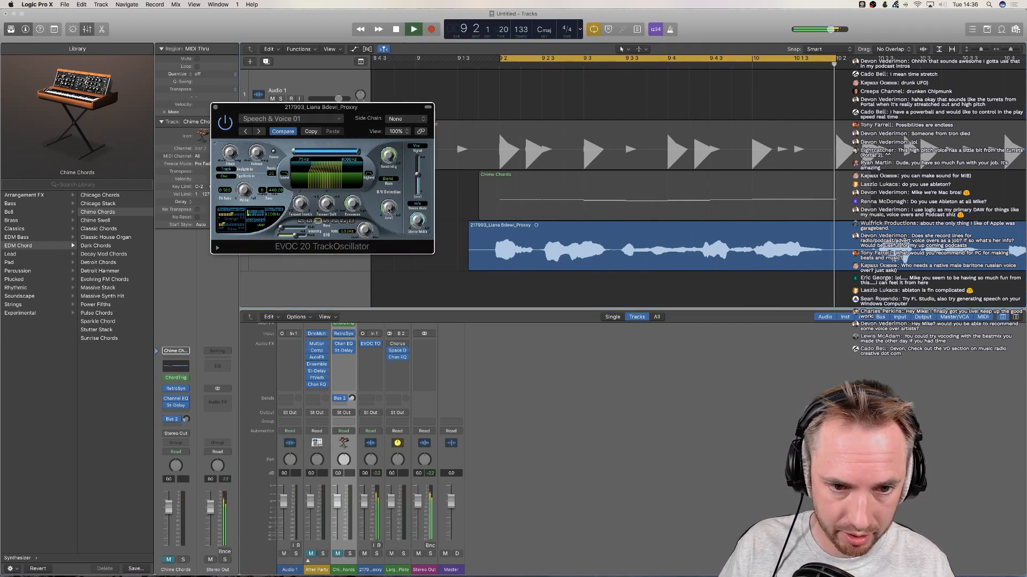
{"action": "mouse_move", "coordinate": [389, 211]}
{"action": "left_mouse_down"}
{"action": "mouse_move", "coordinate": [394, 177]}
{"action": "mouse_move", "coordinate": [389, 224]}
{"action": "left_mouse_up"}
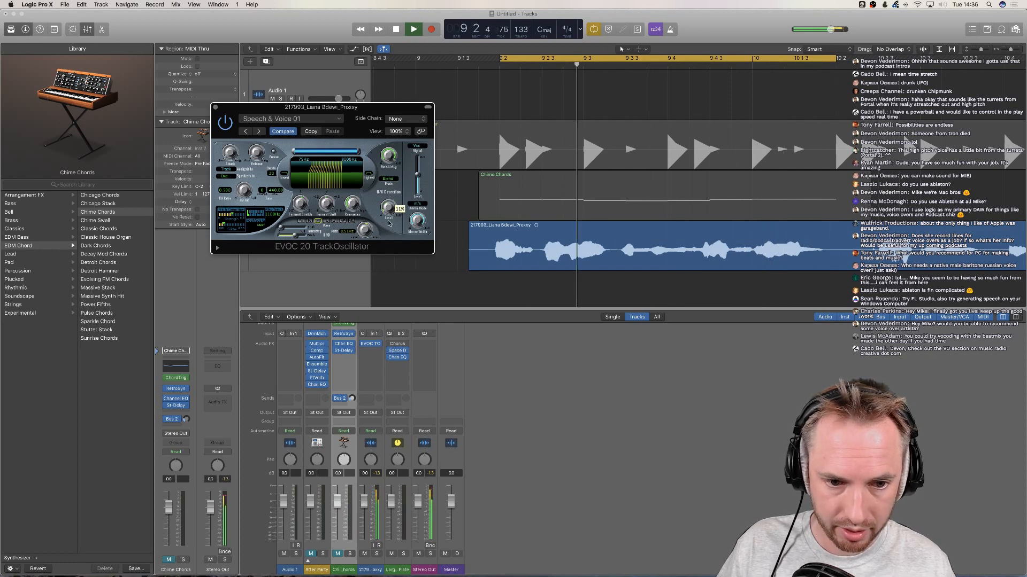
{"action": "key", "text": "space"}
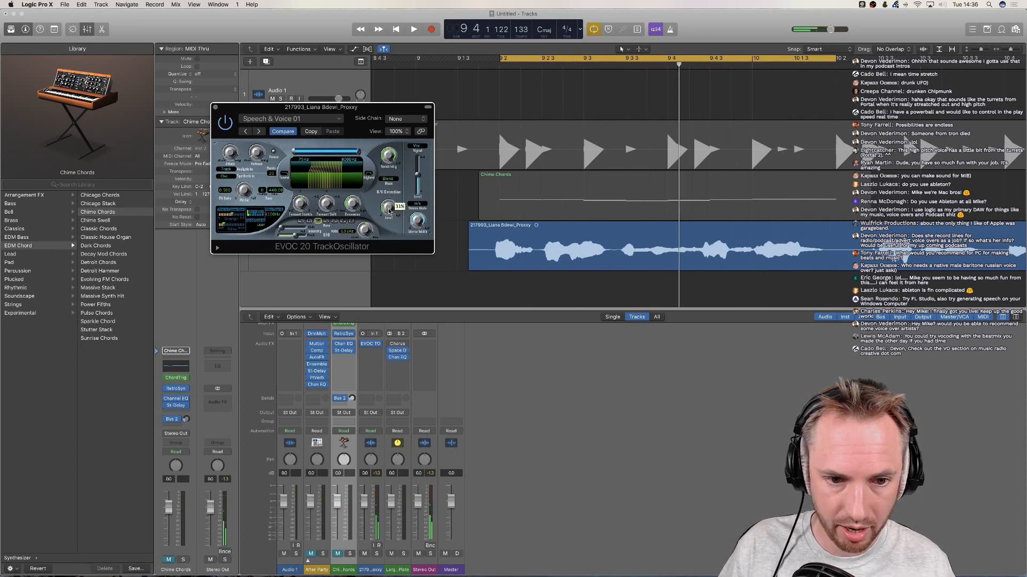
Check the signal options of the EVOC 20 TrackOscillator, keep Voc, and audition the looped vocal
{"action": "key", "text": "space"}
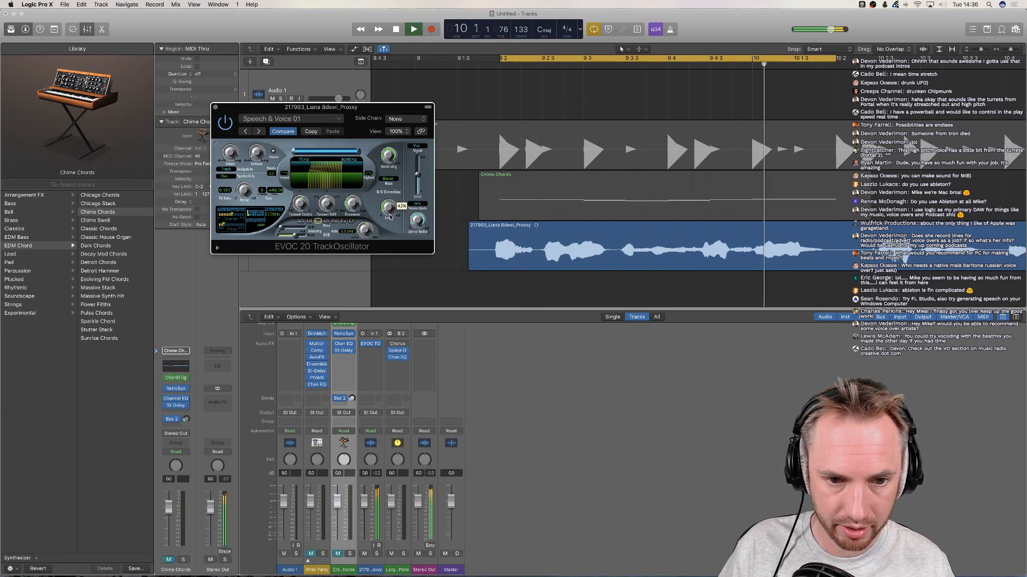
{"action": "left_click", "coordinate": [416, 147]}
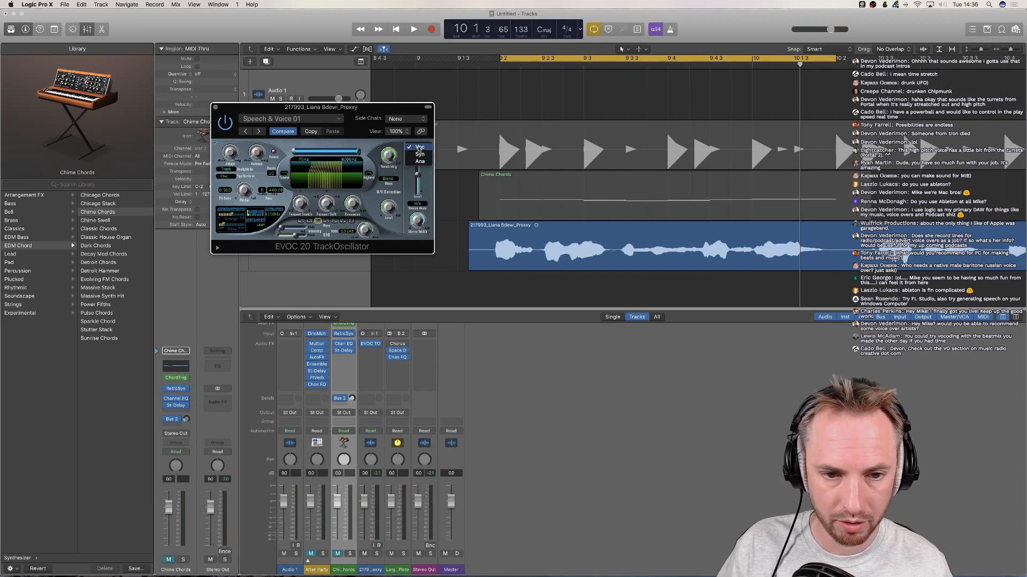
{"action": "left_click", "coordinate": [420, 147]}
{"action": "key", "text": "space"}
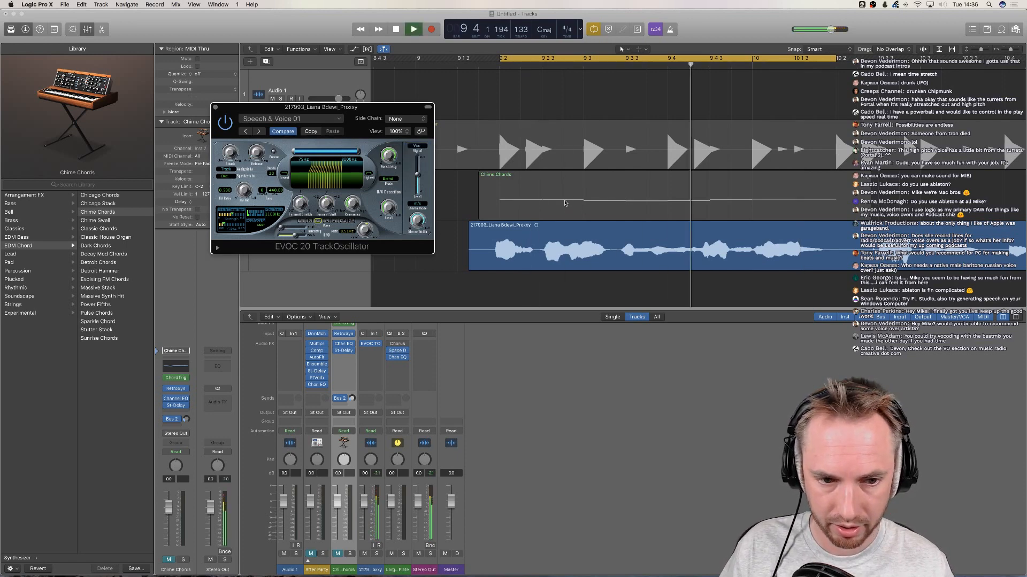
{"action": "key", "text": "space"}
Unmute the Chime Chords track and audition the loop with the chords and the processed voice together
{"action": "left_click_drag", "start_coordinate": [350, 106], "coordinate": [213, 173]}
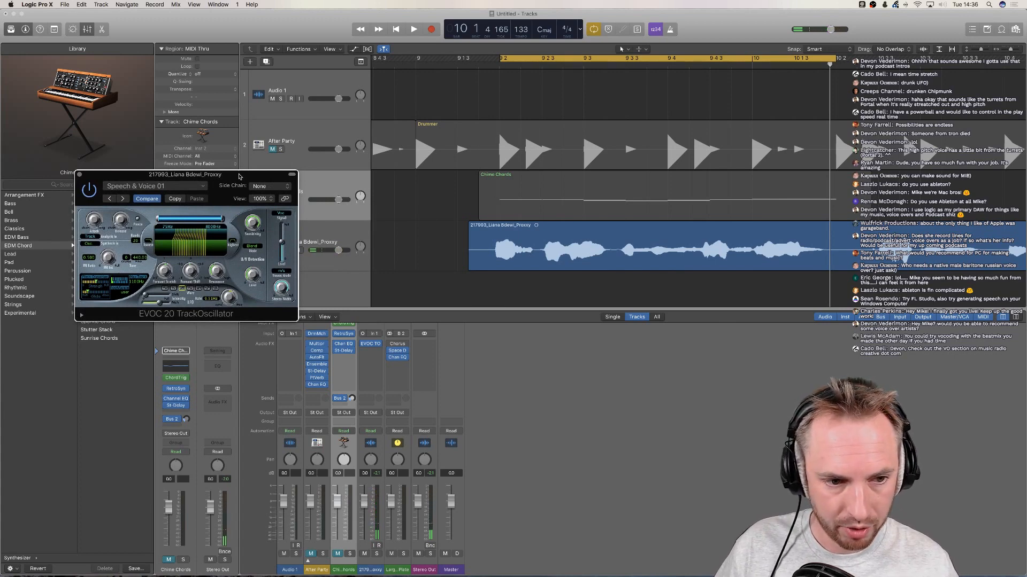
{"action": "left_click_drag", "start_coordinate": [239, 177], "coordinate": [185, 209]}
{"action": "left_click", "coordinate": [271, 200]}
{"action": "key", "text": "space"}
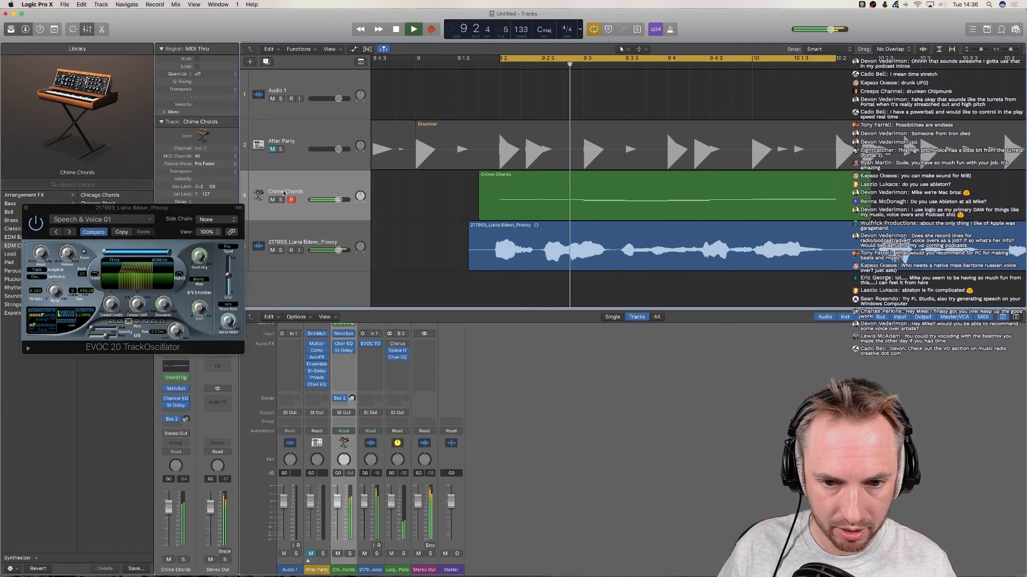
{"action": "key", "text": "space"}
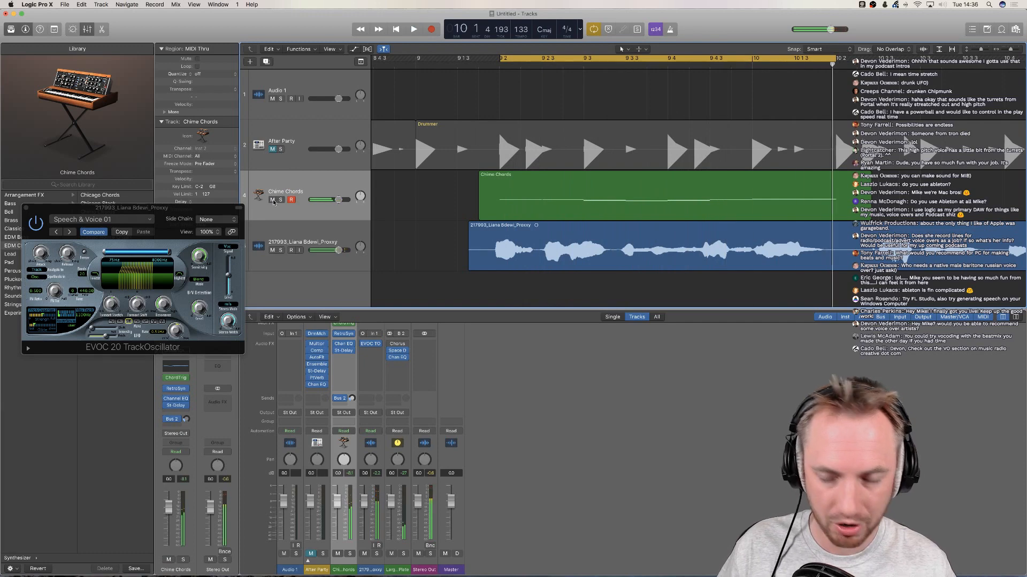
{"action": "left_click", "coordinate": [272, 200]}
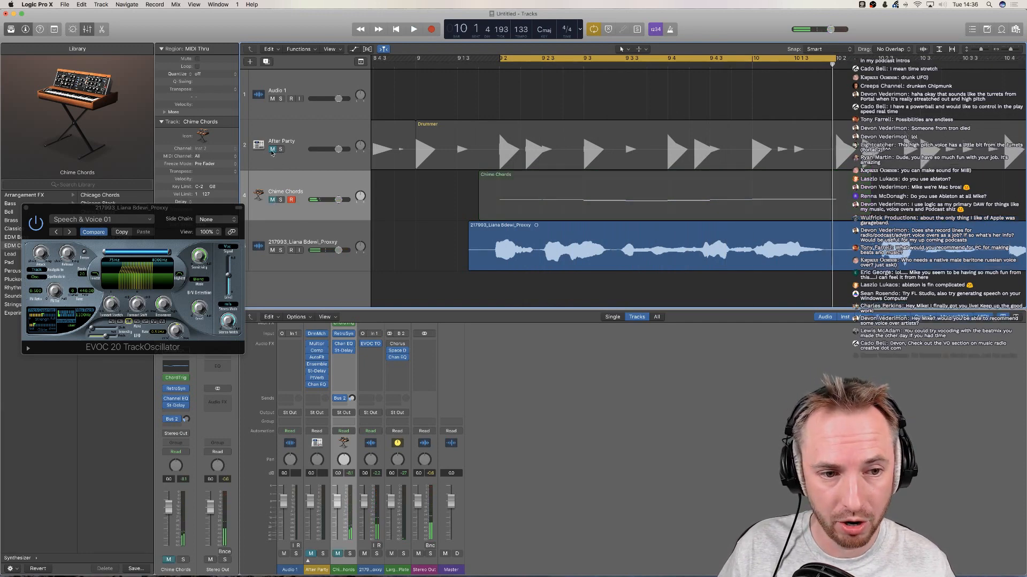
{"action": "left_click", "coordinate": [272, 200]}
Load the Chime Swell patch on the Chime Chords track and mute the voice track to hear the synth alone
{"action": "left_click_drag", "start_coordinate": [183, 208], "coordinate": [366, 338]}
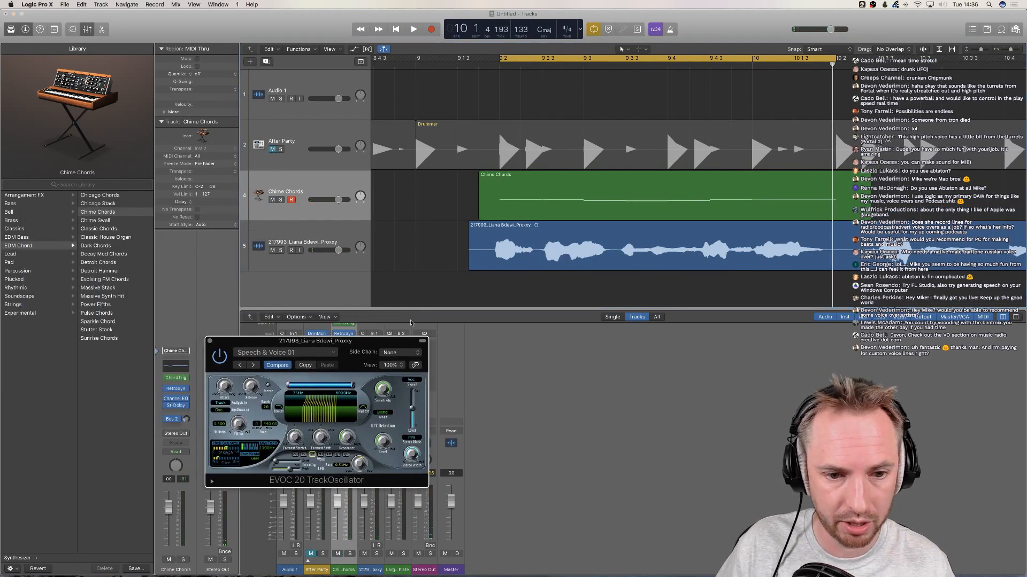
{"action": "left_click", "coordinate": [265, 190]}
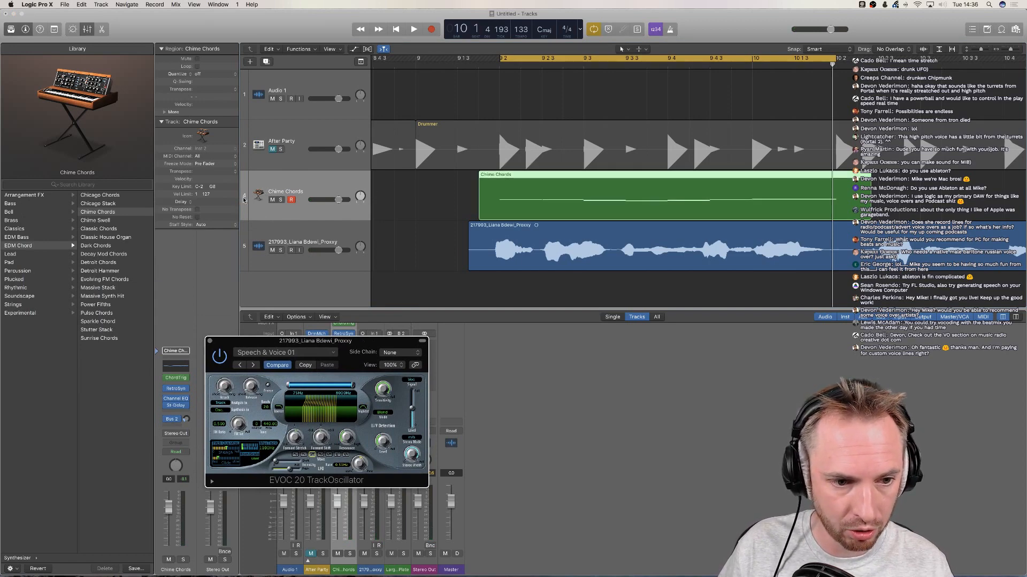
{"action": "left_click", "coordinate": [101, 220]}
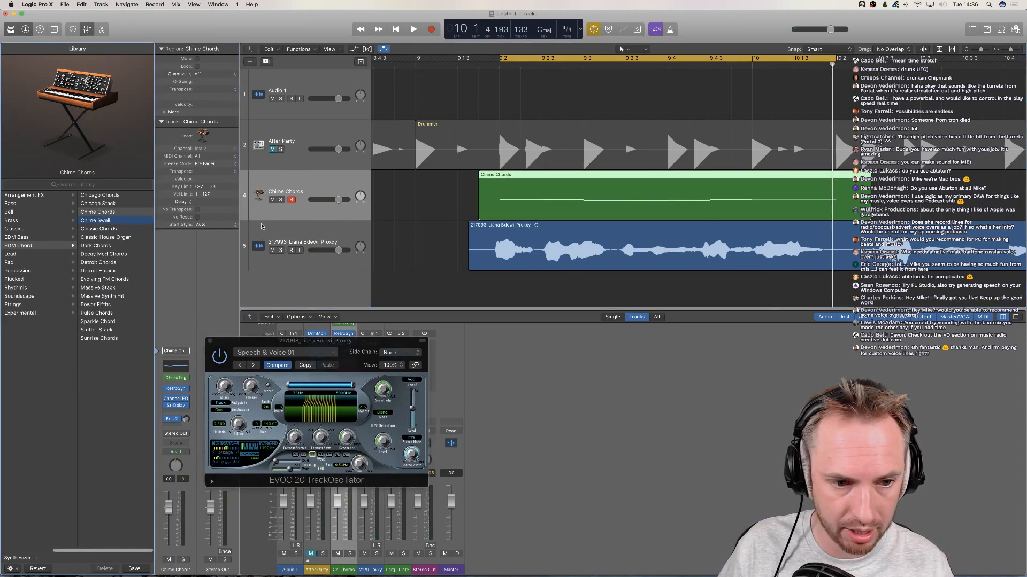
{"action": "left_click", "coordinate": [273, 250]}
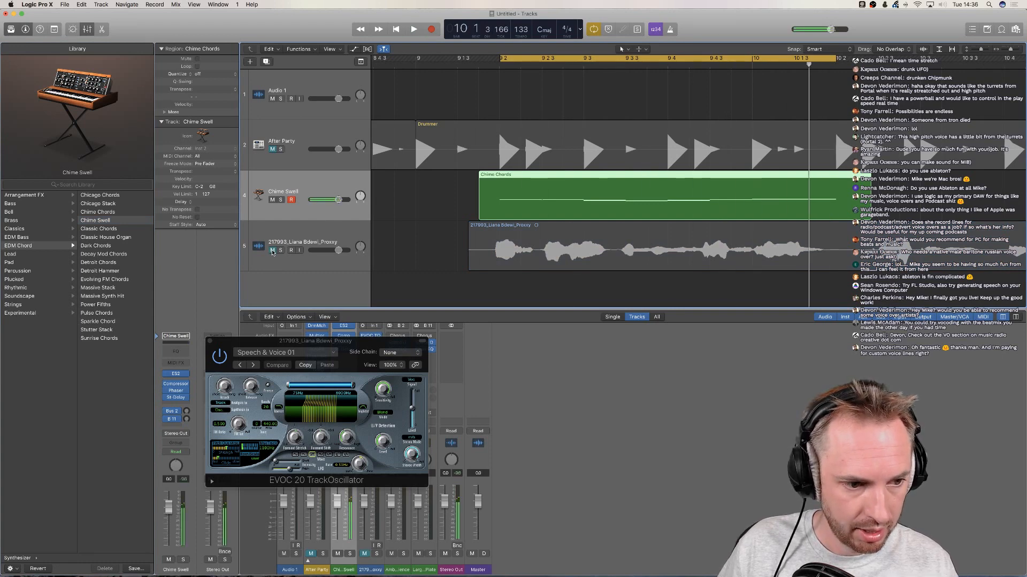
Mute the Chime Swell track, unmute the voice track, and play the loop with only the processed voice
{"action": "key", "text": "ctrl+m"}
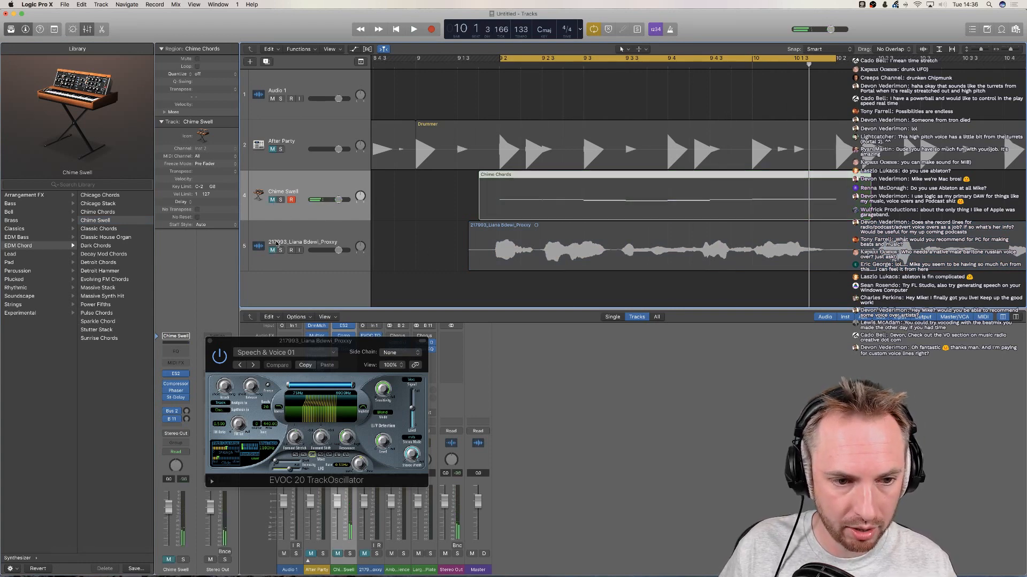
{"action": "left_click", "coordinate": [273, 250]}
{"action": "key", "text": "space"}
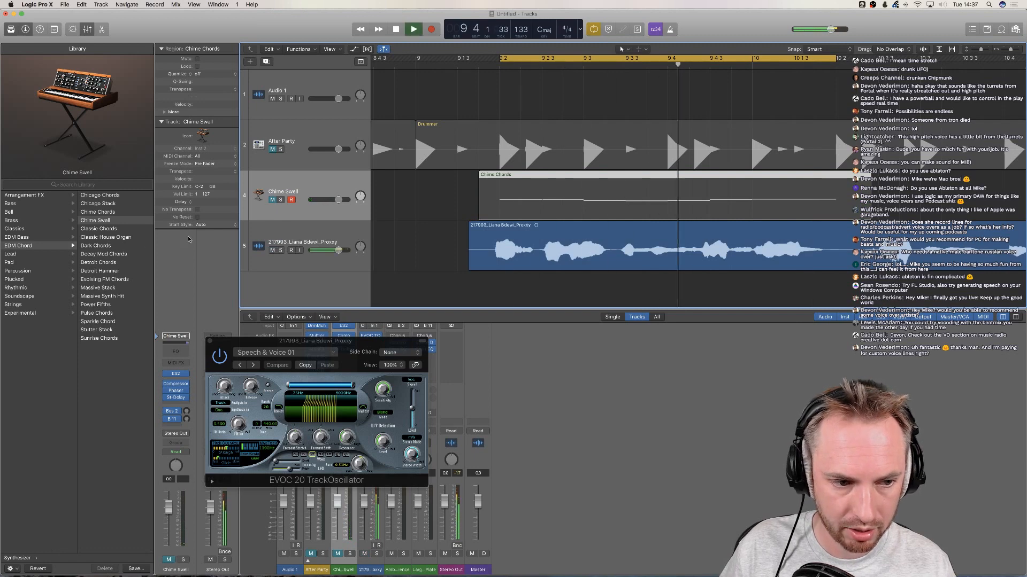
Load the Classic House Organ patch on the synth track, unmute that track, and play it with the voice
{"action": "key", "text": "space"}
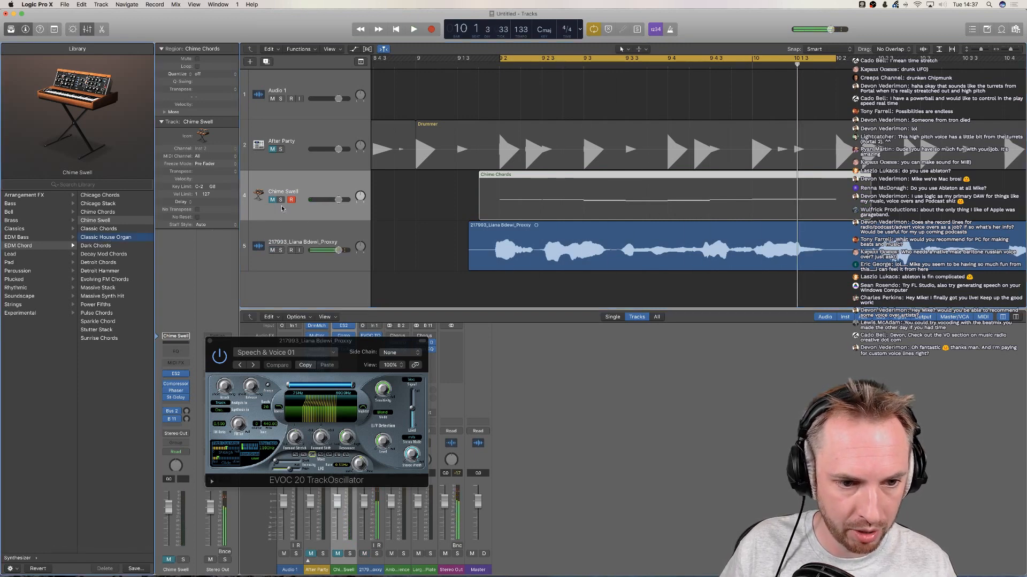
{"action": "left_click", "coordinate": [273, 200]}
{"action": "key", "text": "space"}
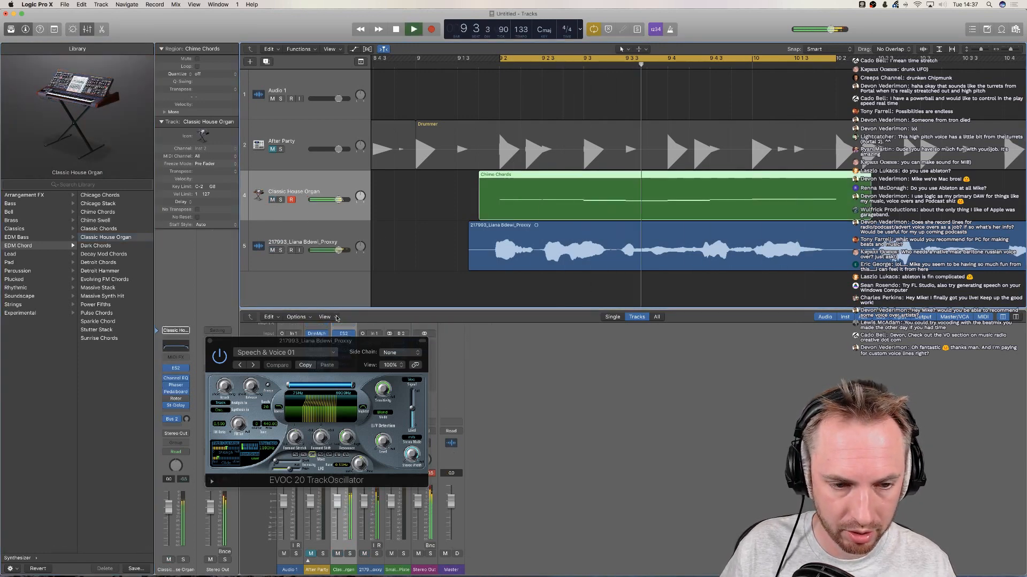
Try the Decay Mod Chords patch and the Dark Chords patch on the synth track during loop playback
{"action": "left_click", "coordinate": [104, 254]}
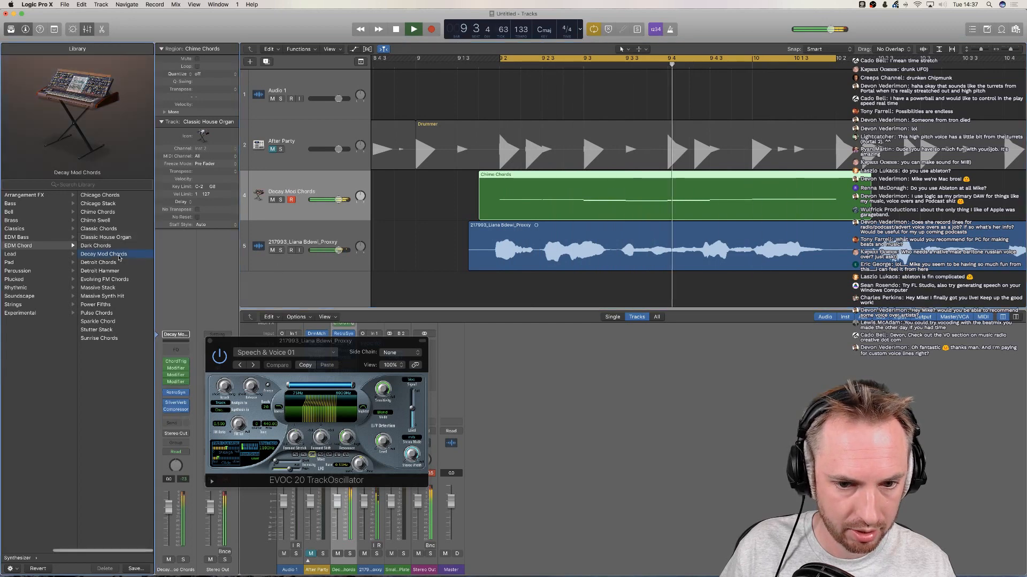
{"action": "left_click", "coordinate": [102, 246]}
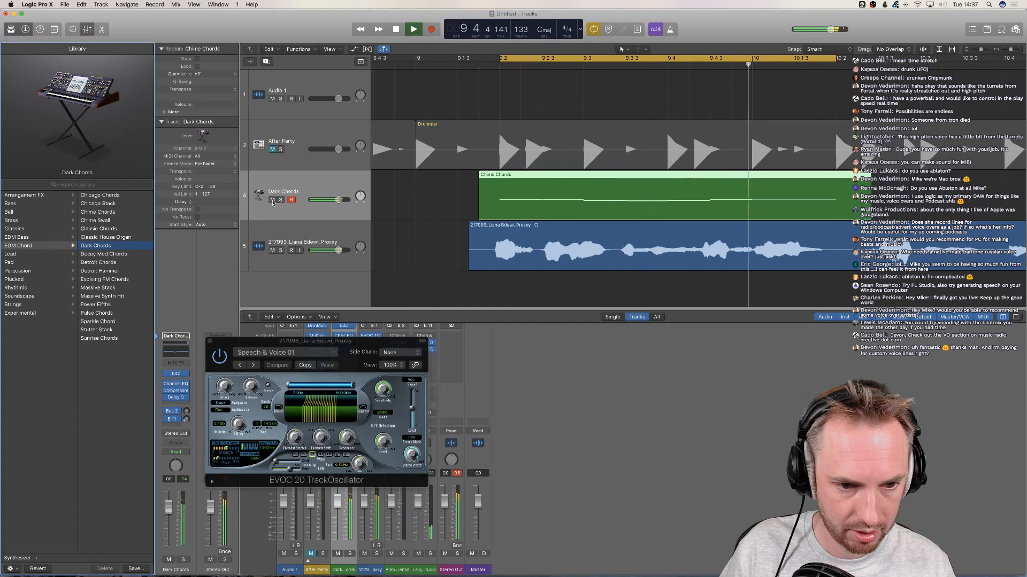
{"action": "key", "text": "space"}
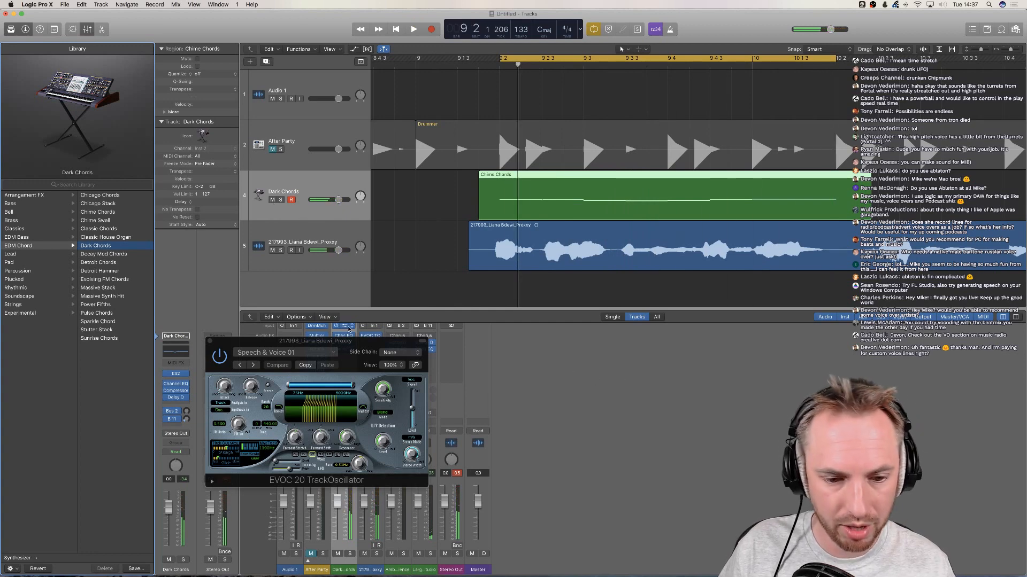
Set the side chain of the EVOC 20 TrackOscillator to Inst 2 - Dark Chords
{"action": "left_click_drag", "start_coordinate": [361, 345], "coordinate": [351, 146]}
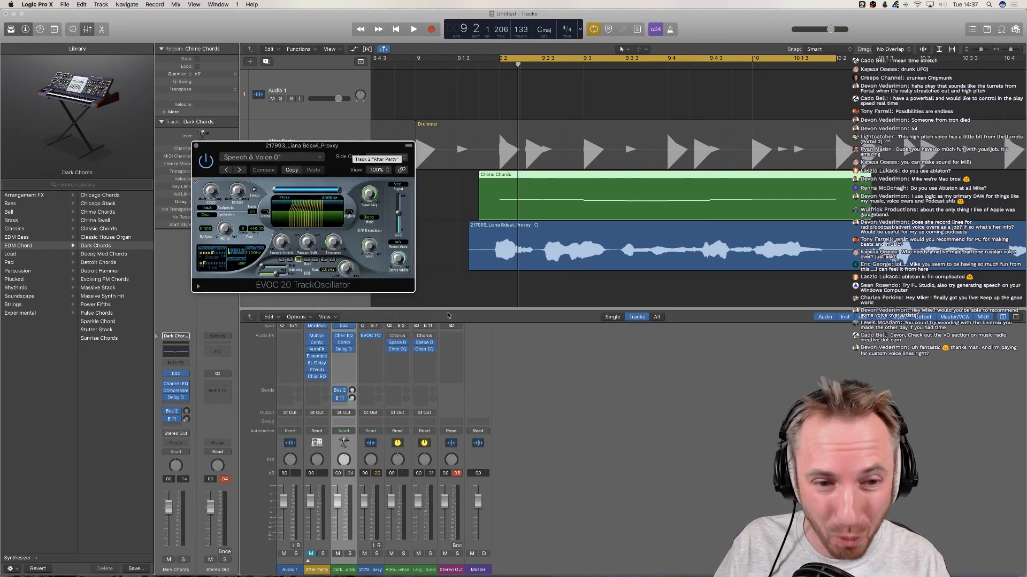
{"action": "left_click_drag", "start_coordinate": [377, 150], "coordinate": [366, 268]}
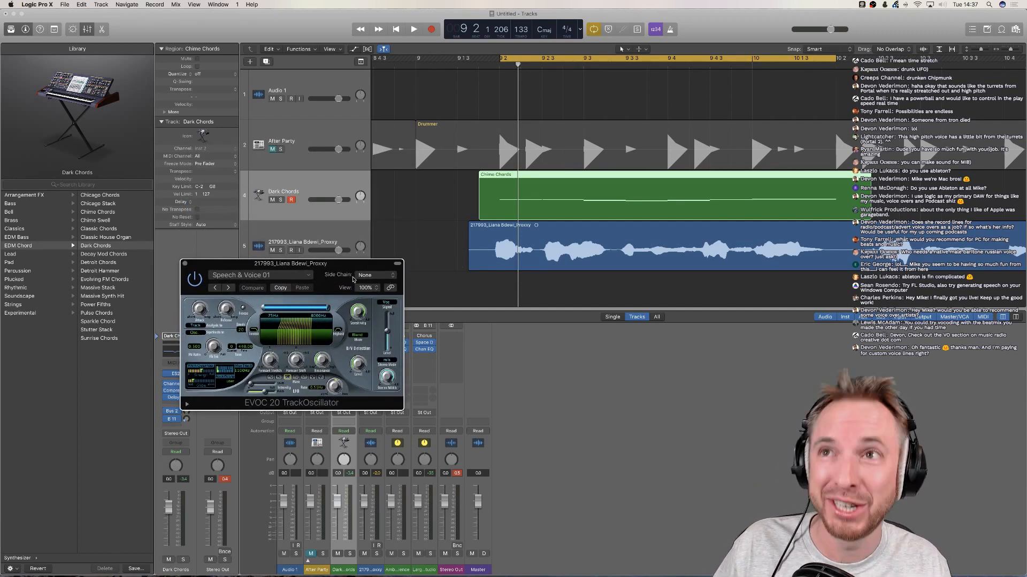
{"action": "left_click_drag", "start_coordinate": [311, 259], "coordinate": [718, 375]}
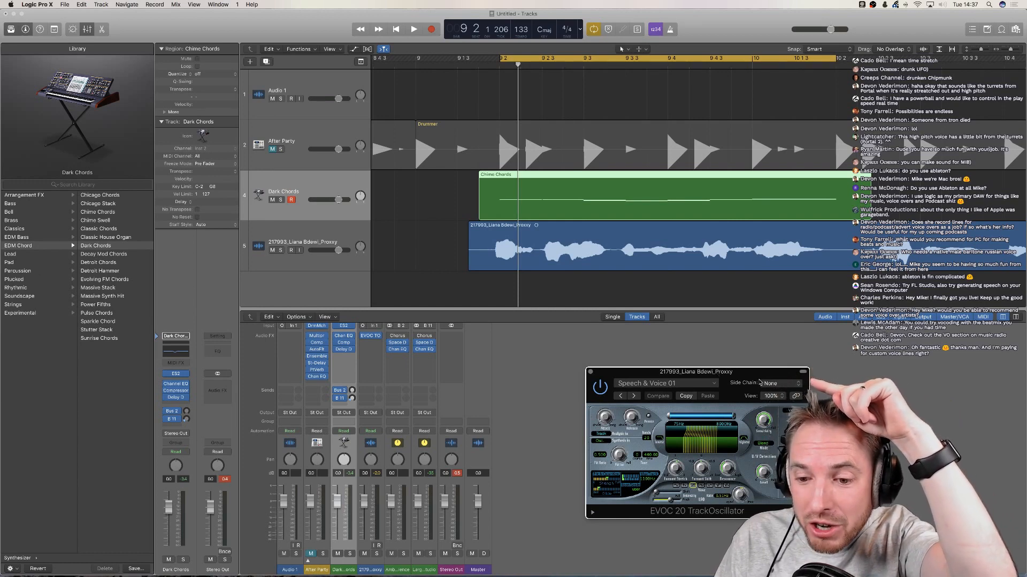
{"action": "left_click_drag", "start_coordinate": [718, 376], "coordinate": [333, 180]}
{"action": "left_click", "coordinate": [405, 187]}
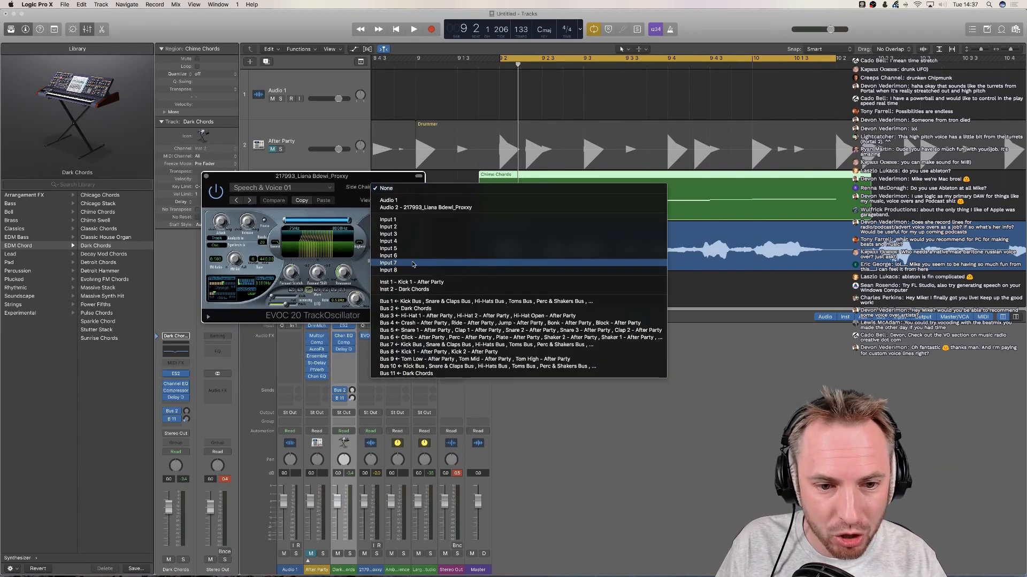
{"action": "left_click", "coordinate": [413, 290]}
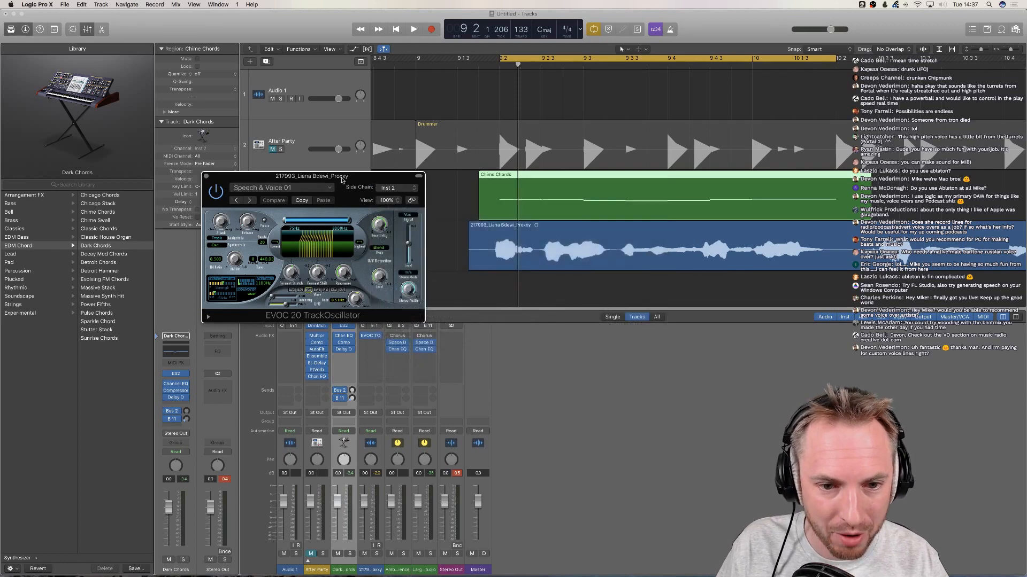
Audition the side-chained loop with the Dark Chords track, and mute that track to hear only the voice
{"action": "left_click_drag", "start_coordinate": [368, 183], "coordinate": [157, 275]}
{"action": "key", "text": "space"}
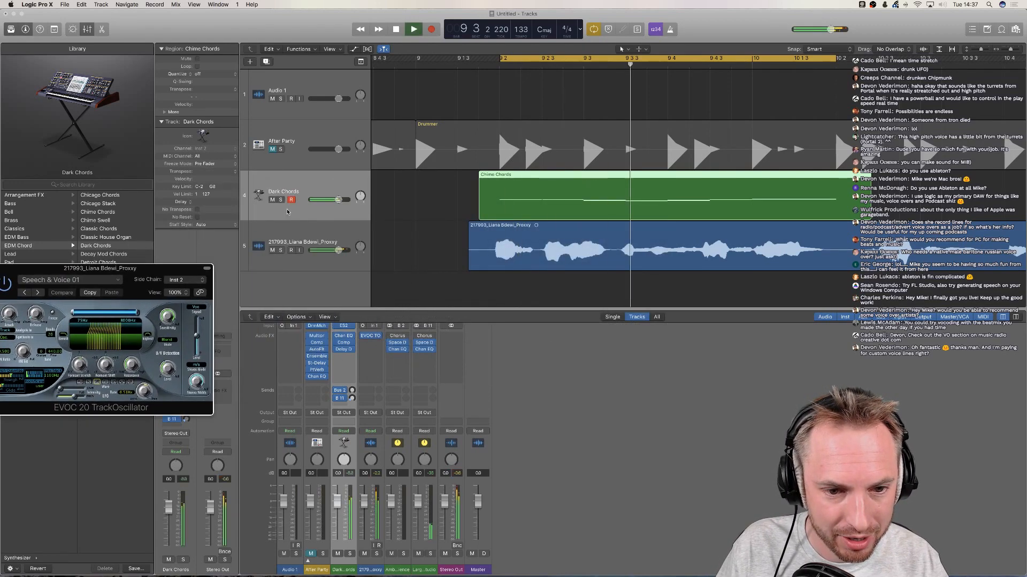
{"action": "left_click", "coordinate": [273, 199]}
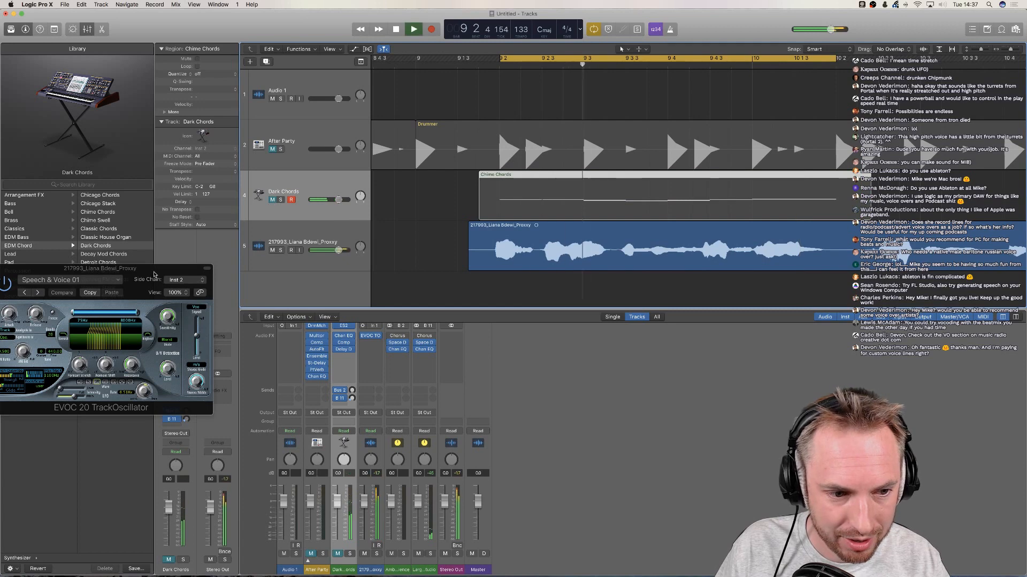
{"action": "left_click_drag", "start_coordinate": [154, 275], "coordinate": [367, 328]}
{"action": "key", "text": "space"}
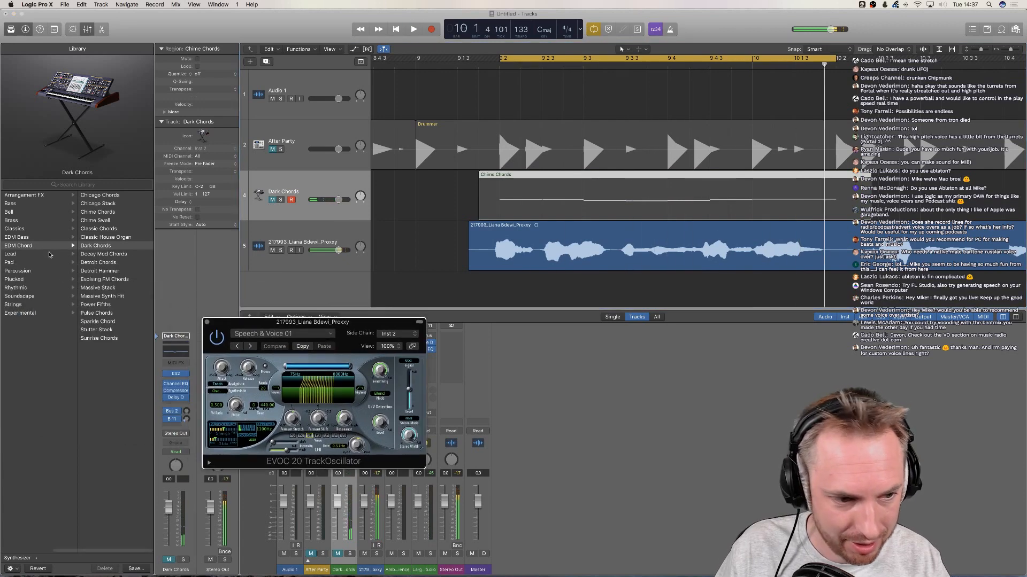
Try the Classic House Organ and Chime Swell patches as the side-chain source while playing the voice loop
{"action": "left_click", "coordinate": [98, 237]}
{"action": "key", "text": "space"}
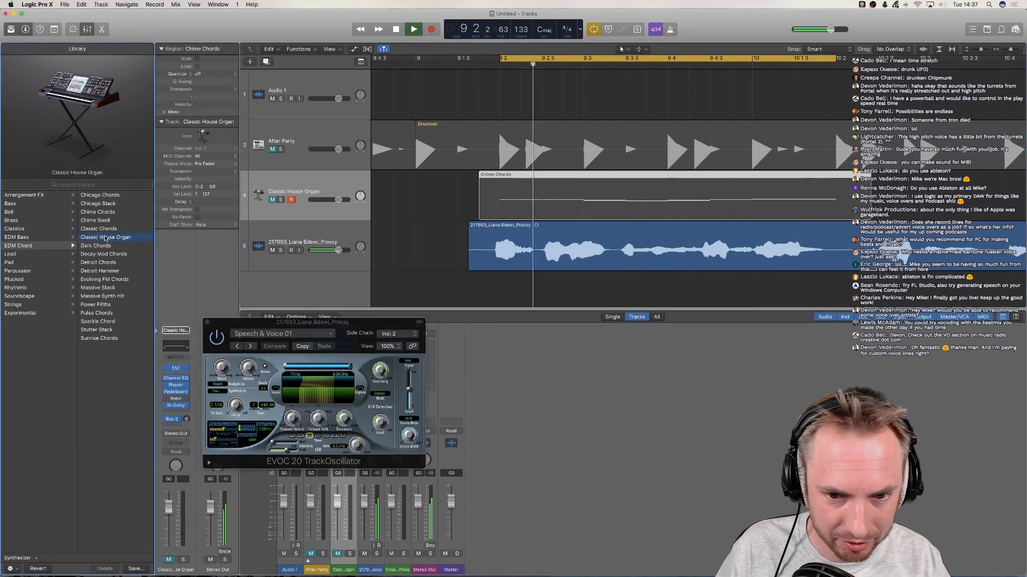
{"action": "left_click", "coordinate": [100, 221]}
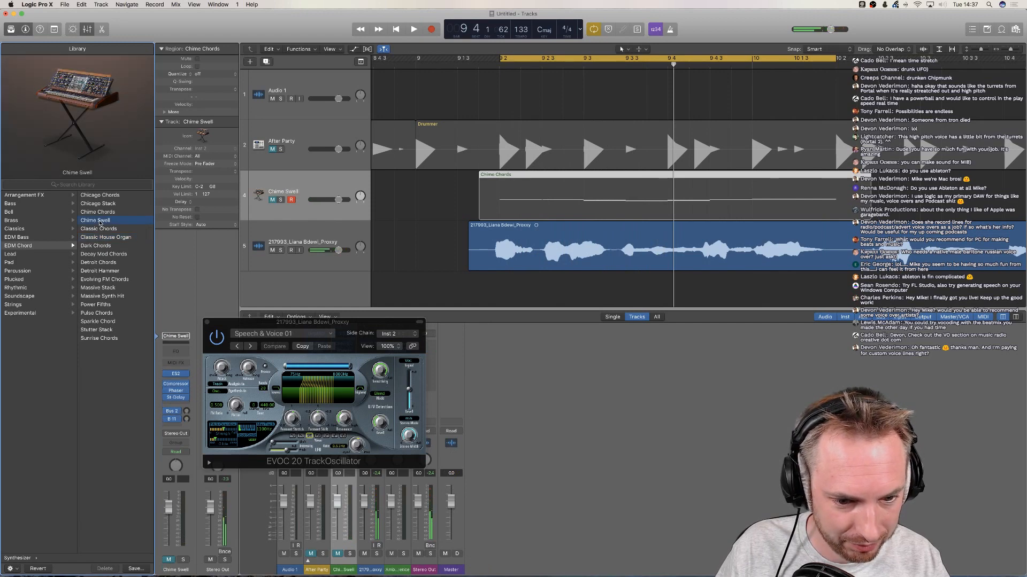
{"action": "key", "text": "space"}
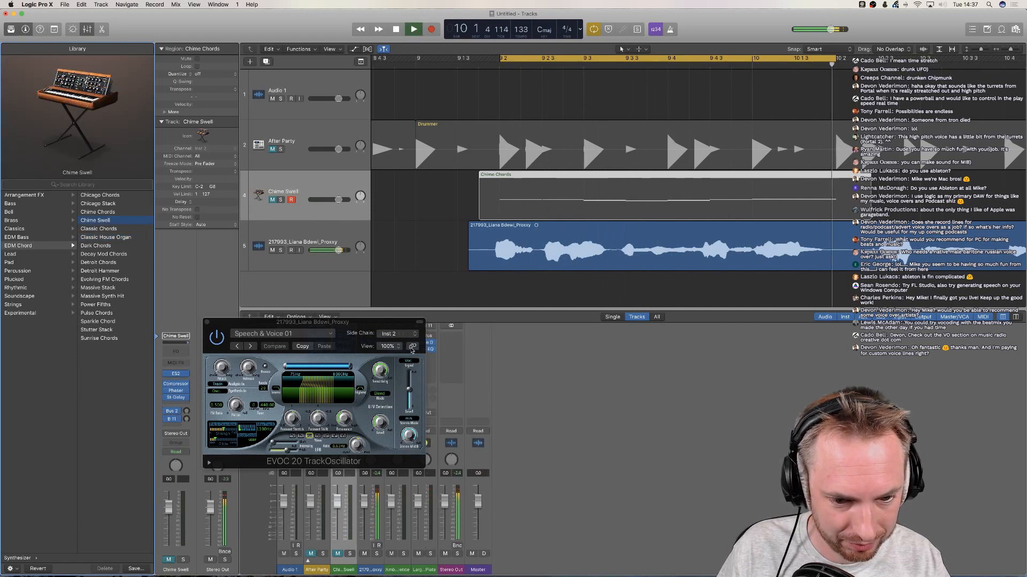
Load the Power Fifths patch on the synth track, unmute that track, and play the loop
{"action": "left_click", "coordinate": [96, 305]}
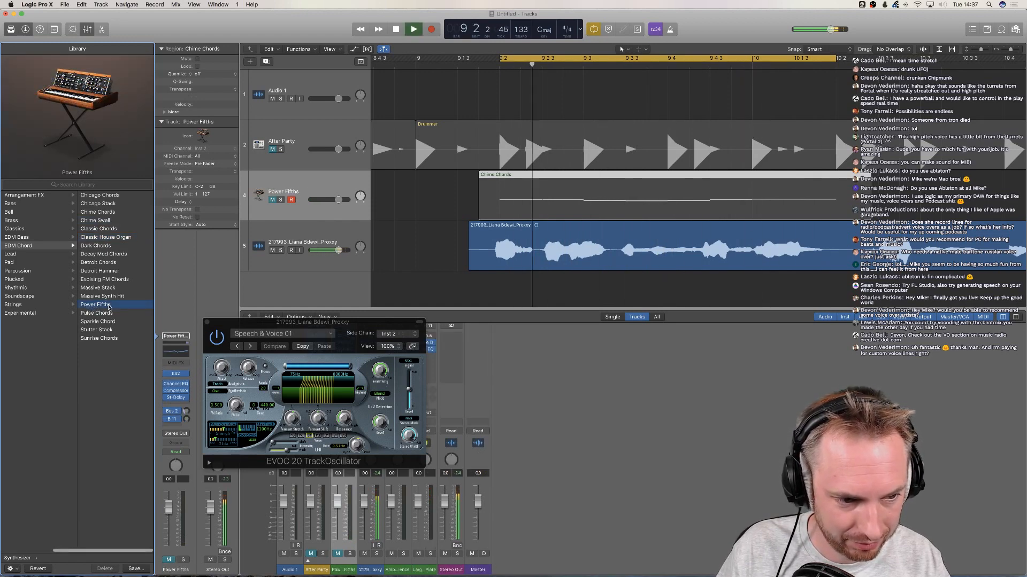
{"action": "left_click", "coordinate": [272, 200]}
{"action": "key", "text": "space"}
Solo the voice track and audition it with the synth feeding its side chain
{"action": "left_click", "coordinate": [281, 250]}
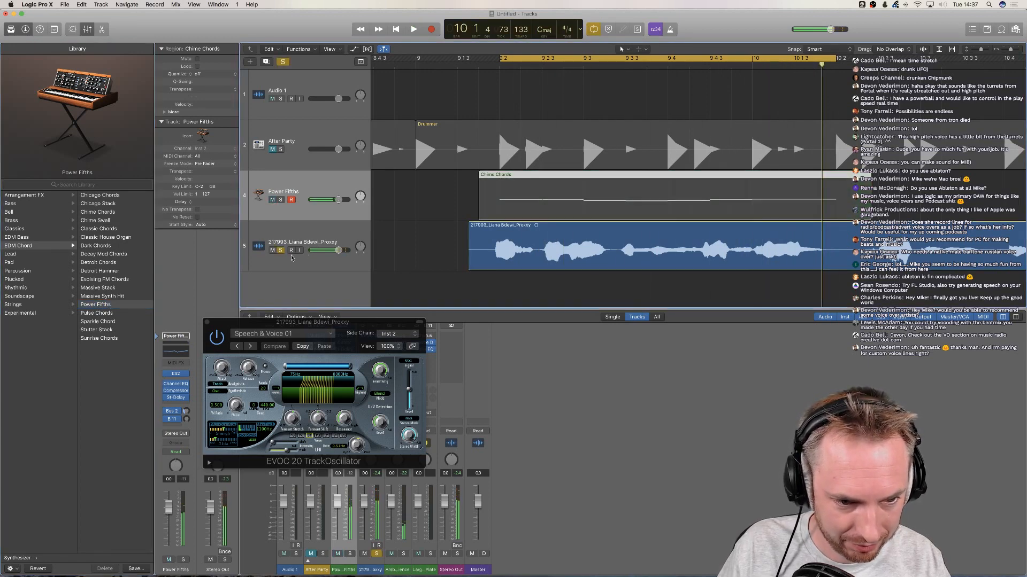
{"action": "key", "text": "space"}
{"action": "key", "text": "space"}
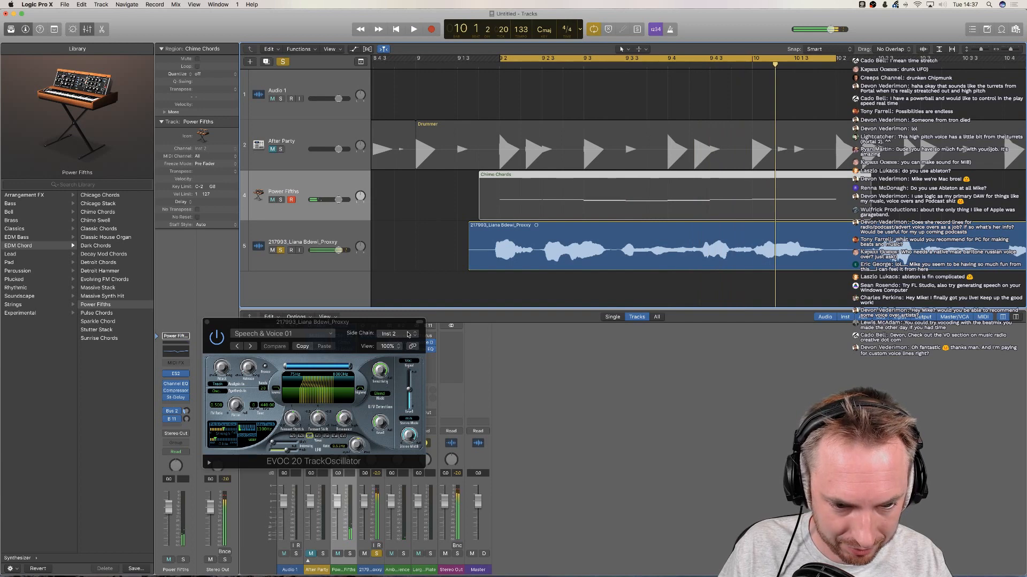
Keep Inst 2 as the side chain, turn on the plug-in window's link, and set Release to 63.0 ms while auditioning
{"action": "left_click", "coordinate": [409, 334]}
{"action": "left_click", "coordinate": [415, 438]}
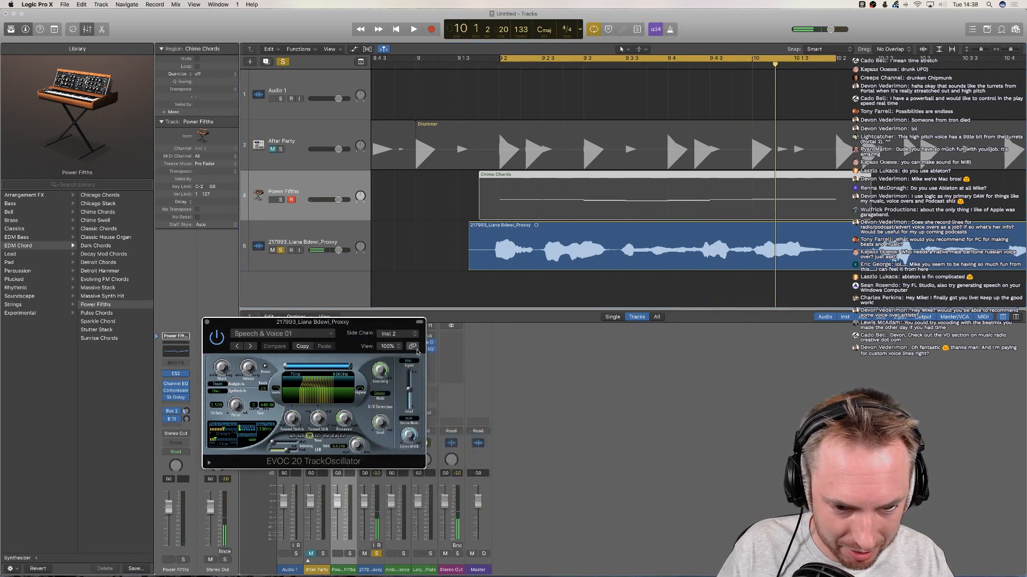
{"action": "key", "text": "space"}
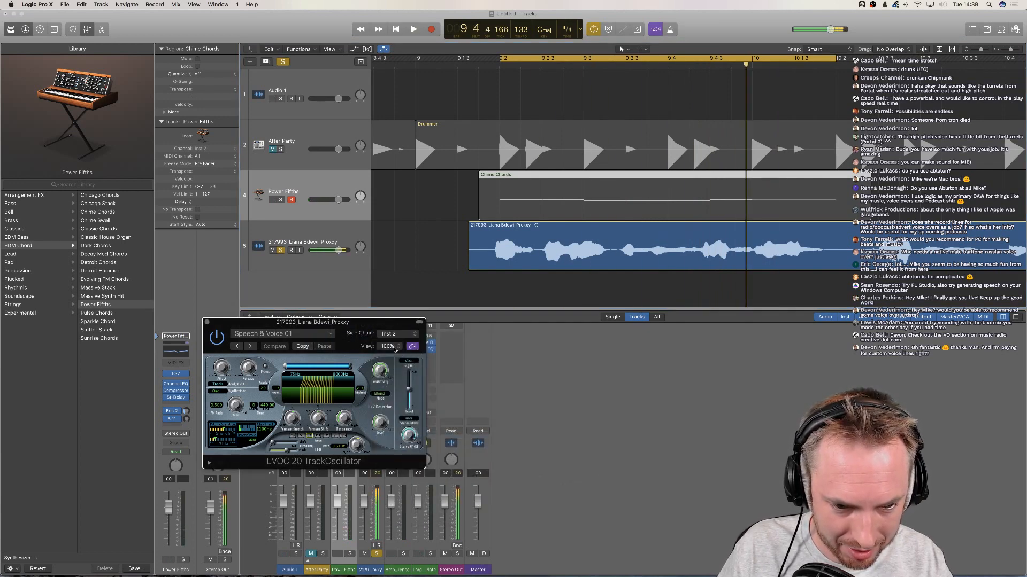
{"action": "key", "text": "space"}
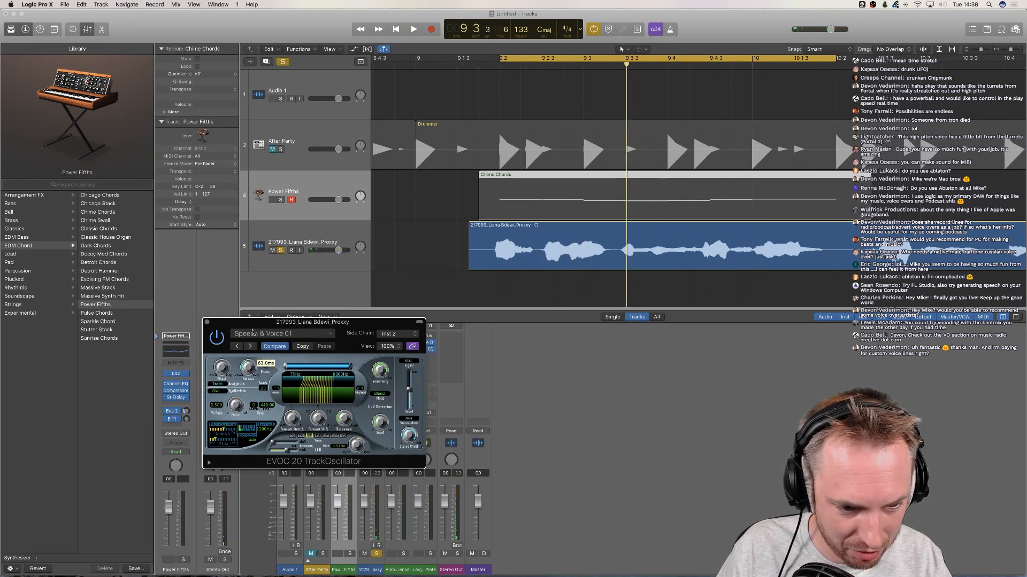
Audition the soloed voice loop through the TrackOscillator and move the plug-in window off the mixer strips
{"action": "key", "text": "space"}
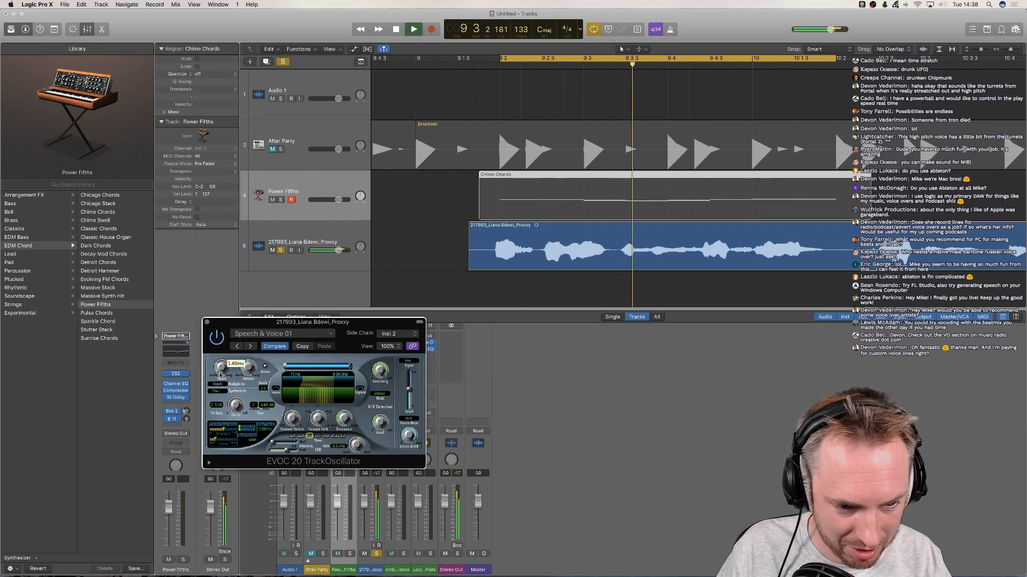
{"action": "key", "text": "space"}
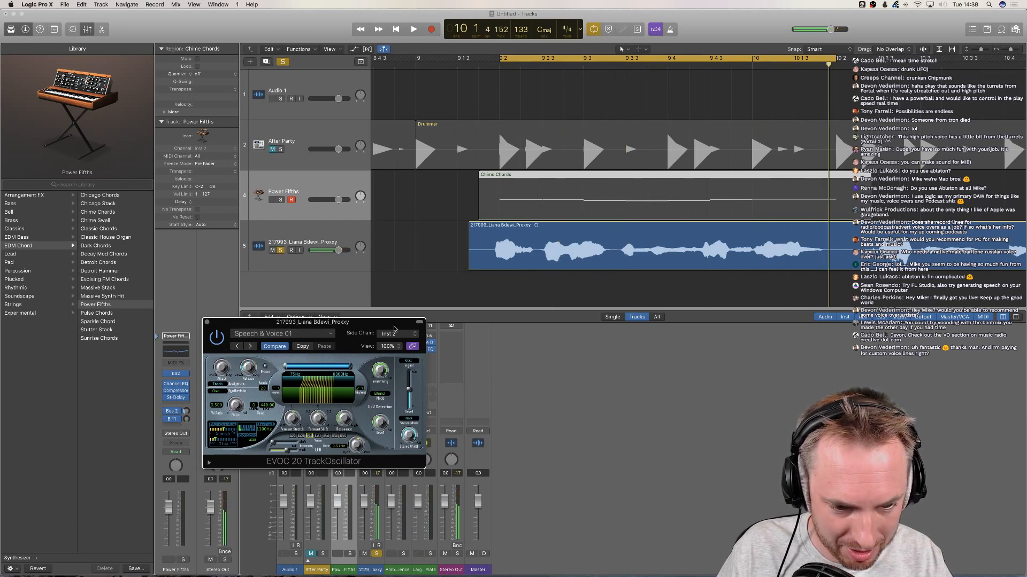
{"action": "left_click_drag", "start_coordinate": [394, 328], "coordinate": [267, 196]}
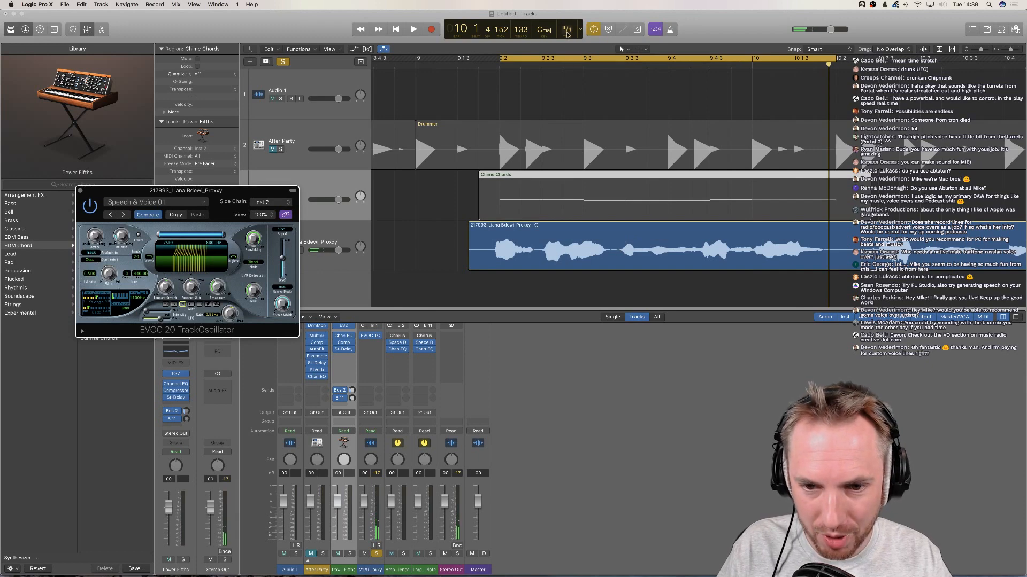
{"action": "left_click", "coordinate": [458, 73]}
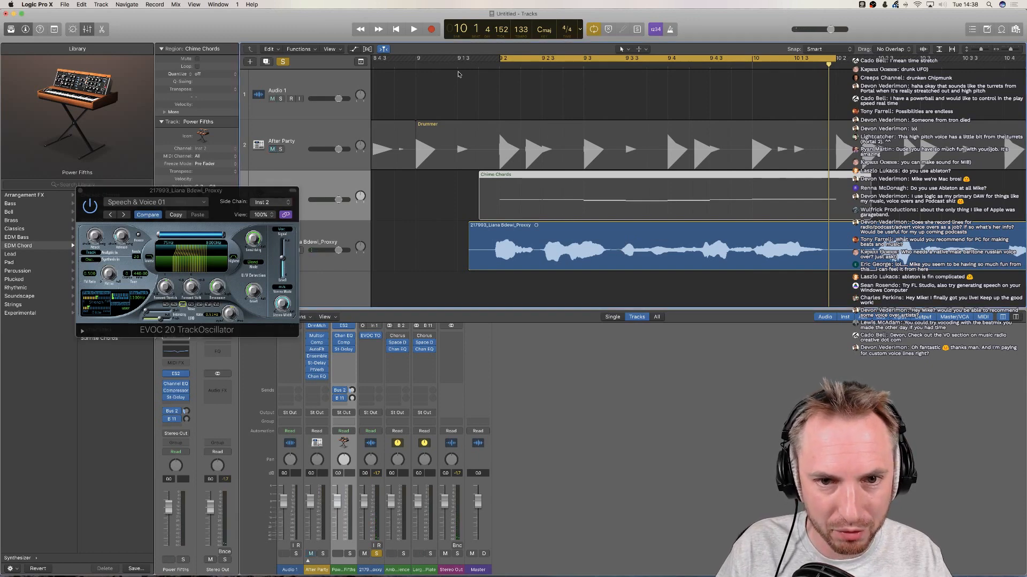
{"action": "key", "text": "space"}
{"action": "key", "text": "space"}
Unsolo the voice track, mute the Power Fifths track, and play the loop with the drums
{"action": "left_click_drag", "start_coordinate": [276, 195], "coordinate": [257, 388]}
{"action": "left_click", "coordinate": [280, 250]}
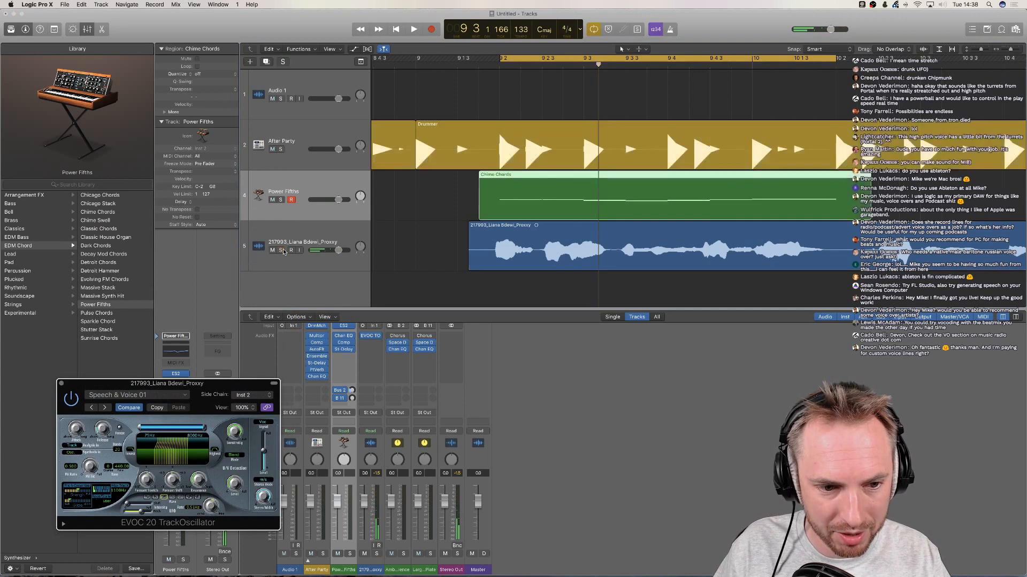
{"action": "left_click", "coordinate": [273, 200]}
{"action": "key", "text": "space"}
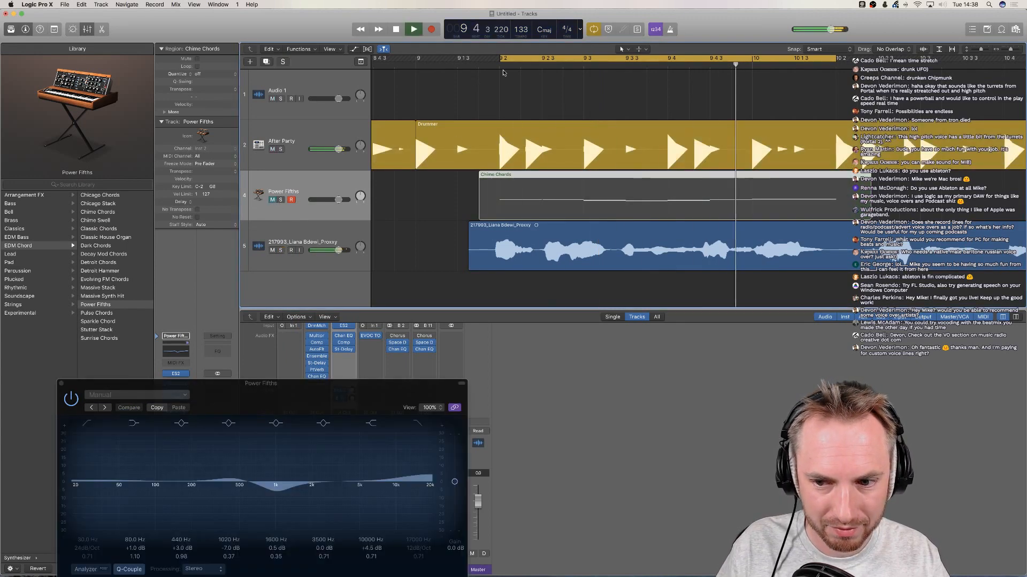
{"action": "key", "text": "space"}
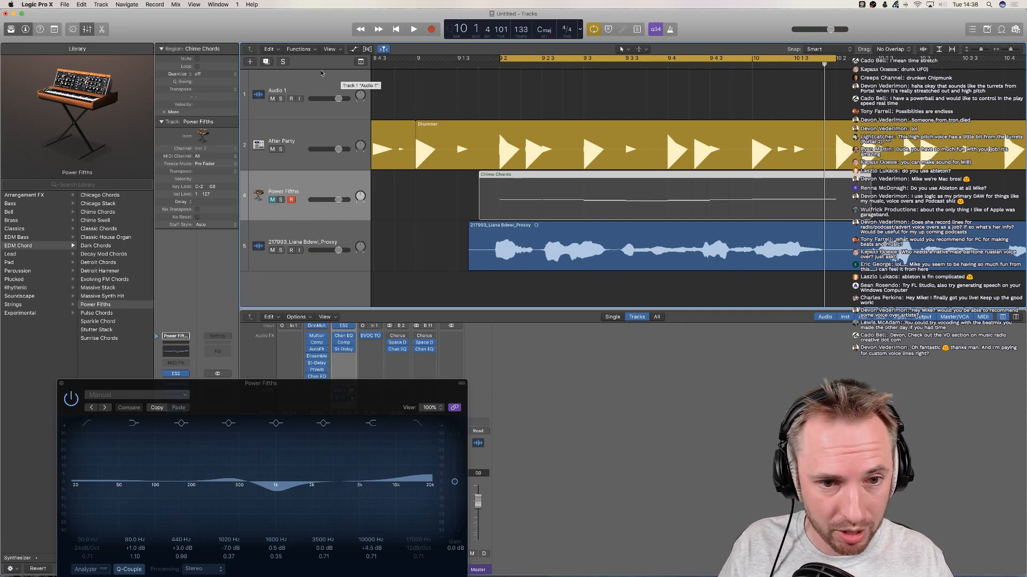
Export all tracks as 32-bit float AIFF audio files to Downloads, limited to the cycle range
{"action": "left_click", "coordinate": [147, 6]}
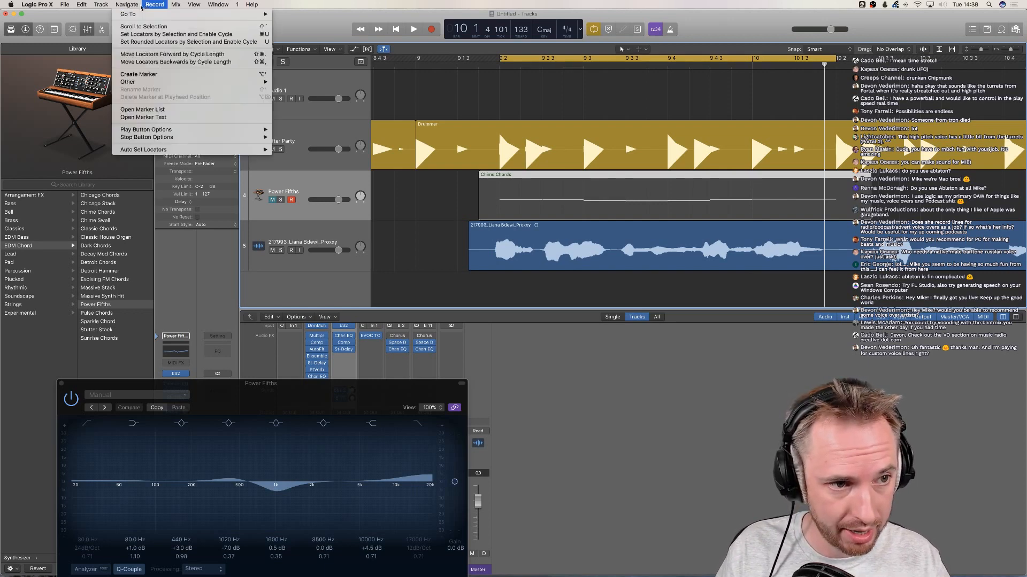
{"action": "mouse_move", "coordinate": [55, 3]}
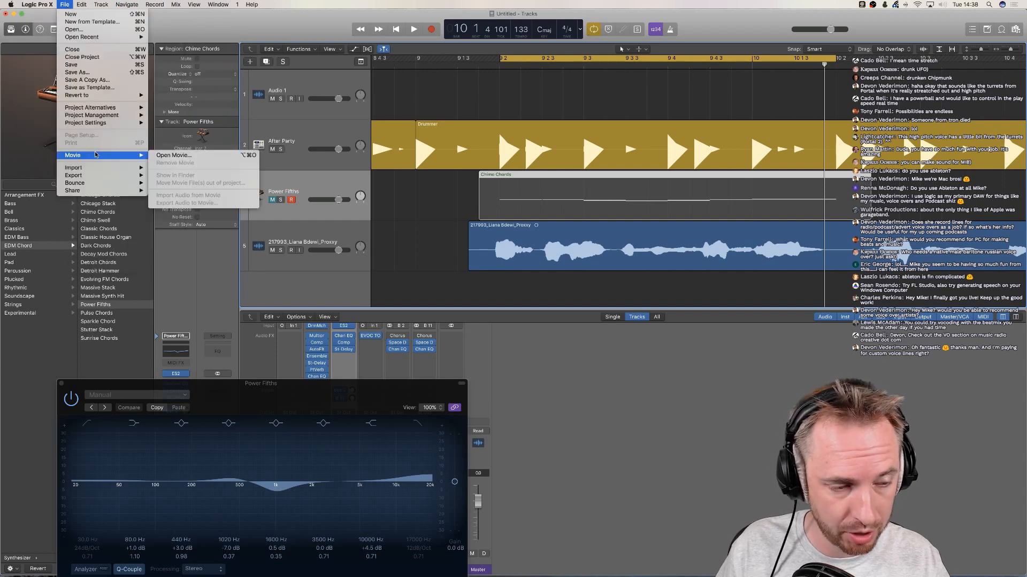
{"action": "mouse_move", "coordinate": [98, 178]}
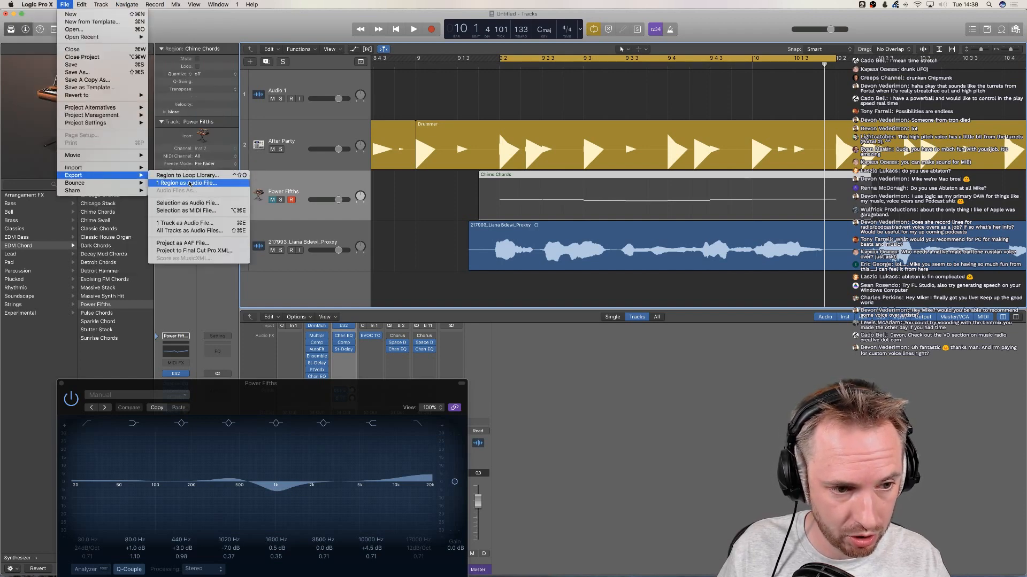
{"action": "left_click", "coordinate": [188, 231]}
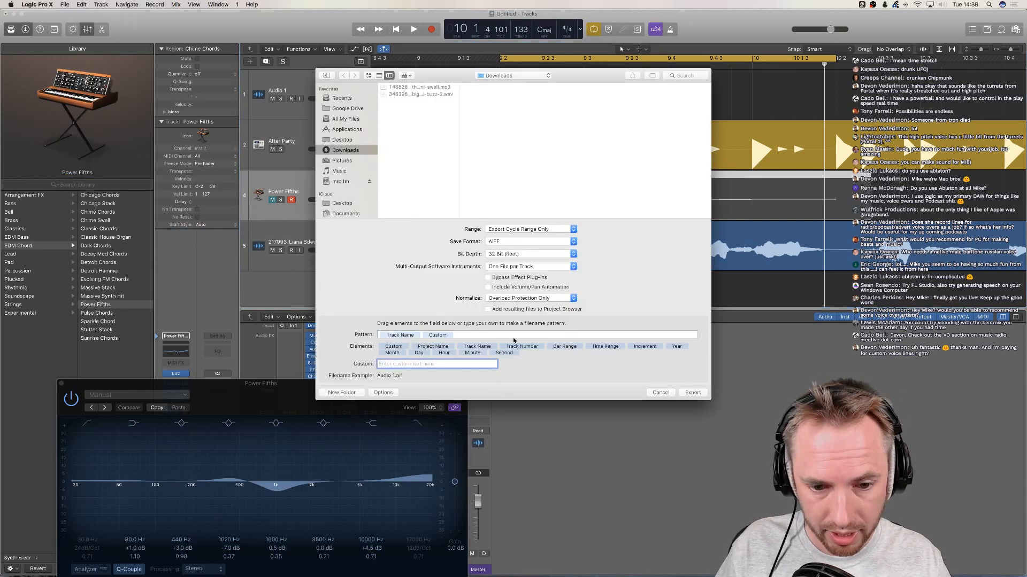
{"action": "left_click", "coordinate": [693, 393]}
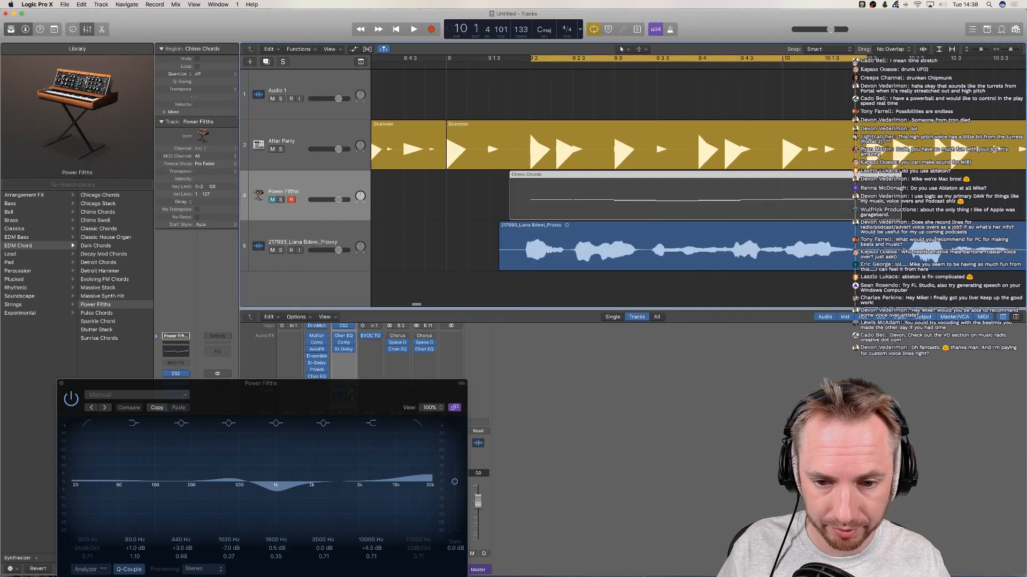
Extend the cycle range to start at bar 9 and run past the end of the voice region
{"action": "mouse_move", "coordinate": [636, 562]}
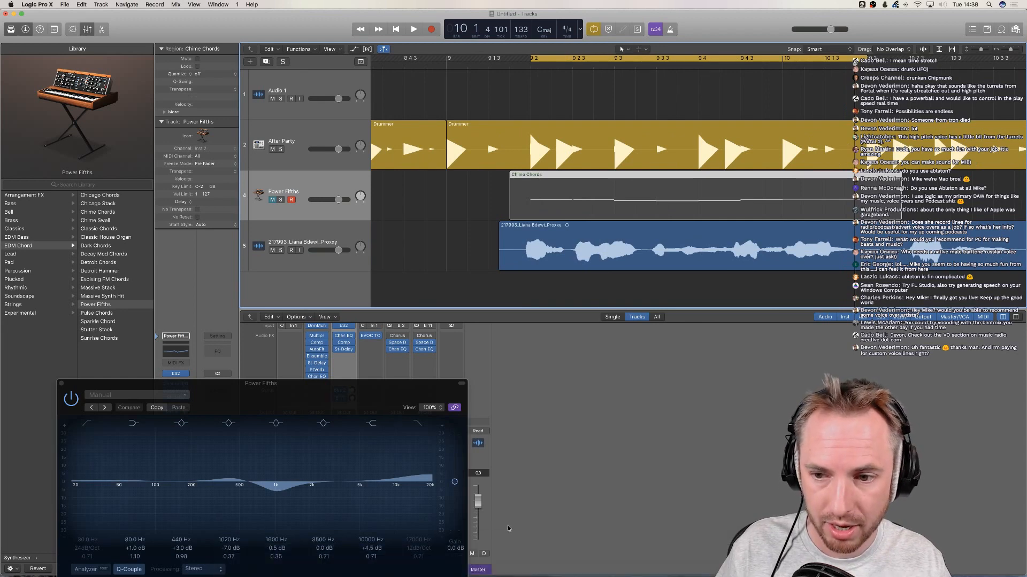
{"action": "left_click_drag", "start_coordinate": [530, 56], "coordinate": [448, 56]}
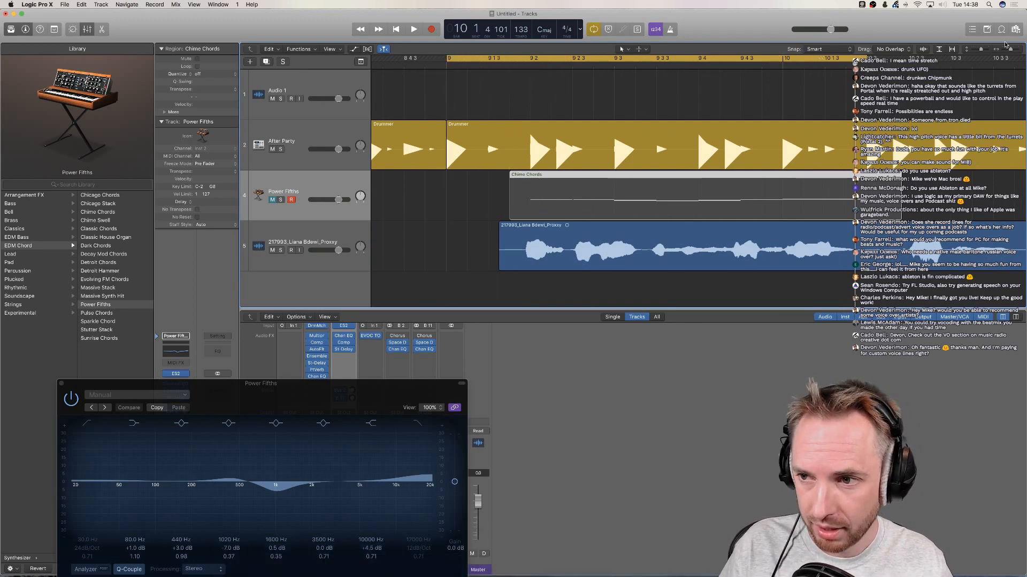
{"action": "left_click_drag", "start_coordinate": [1010, 49], "coordinate": [1007, 49]}
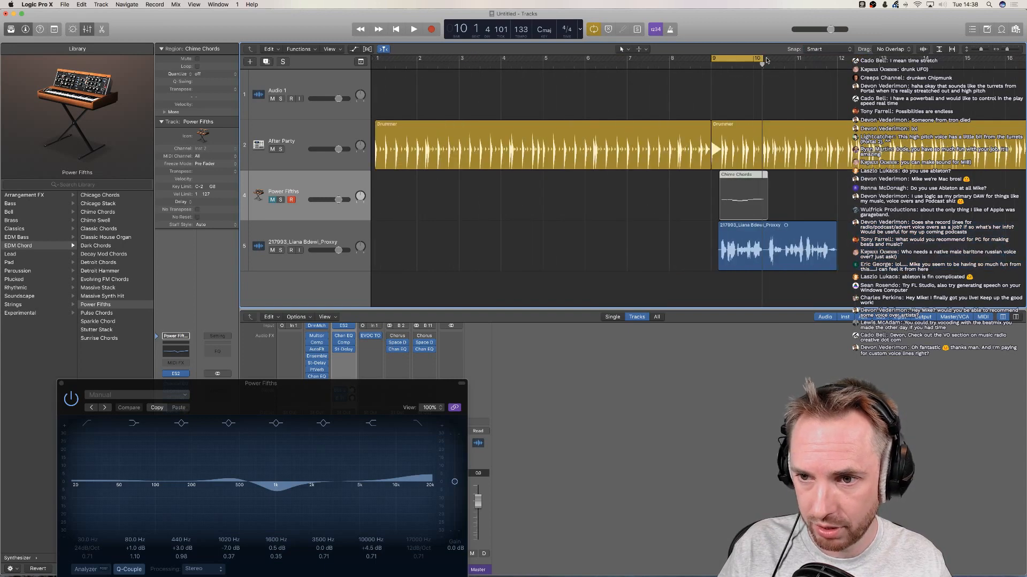
{"action": "left_click_drag", "start_coordinate": [766, 60], "coordinate": [912, 63]}
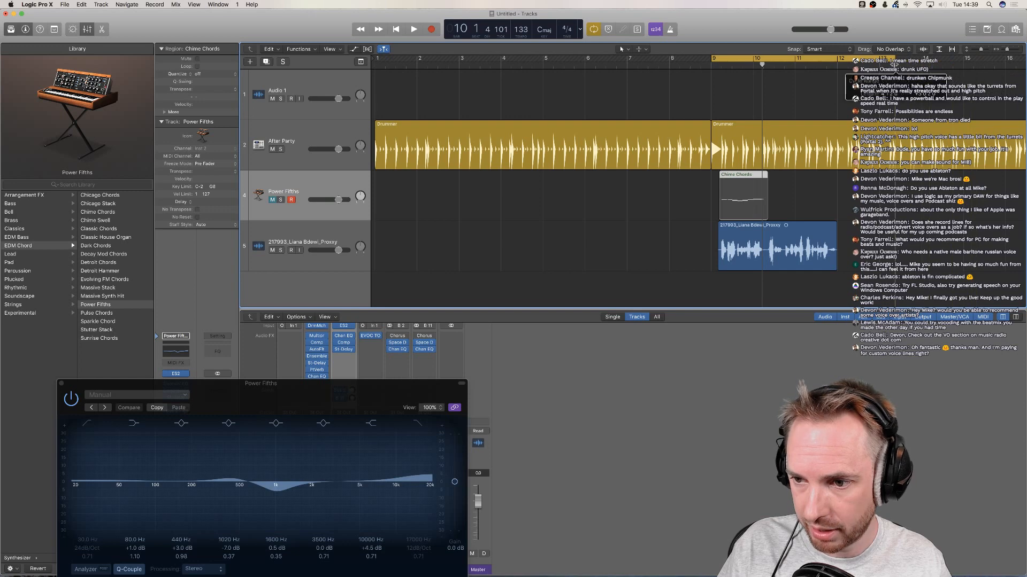
Export all tracks again to Downloads as AIFF files over the extended cycle range
{"action": "left_click", "coordinate": [65, 4]}
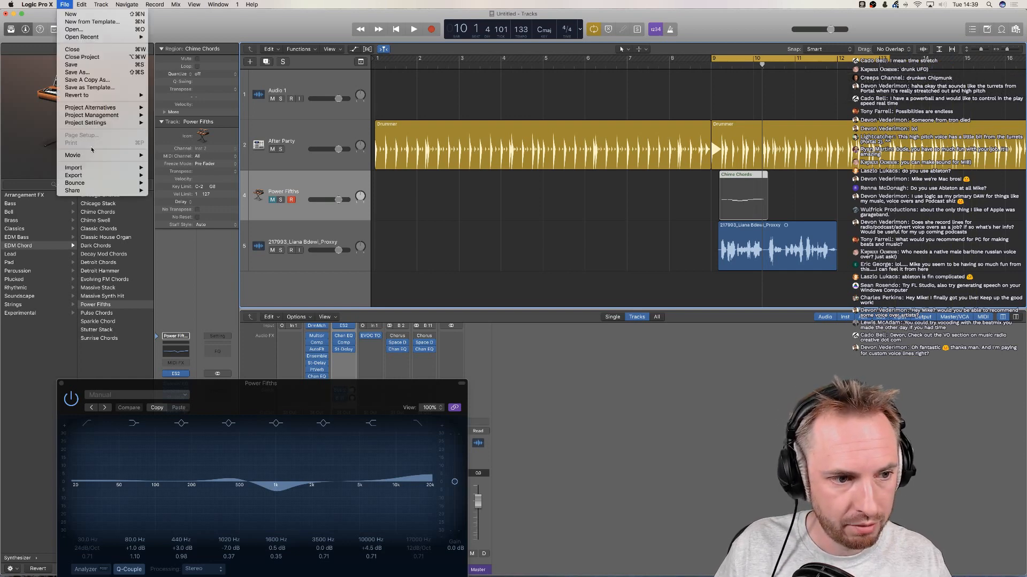
{"action": "mouse_move", "coordinate": [123, 175]}
{"action": "left_click", "coordinate": [216, 231]}
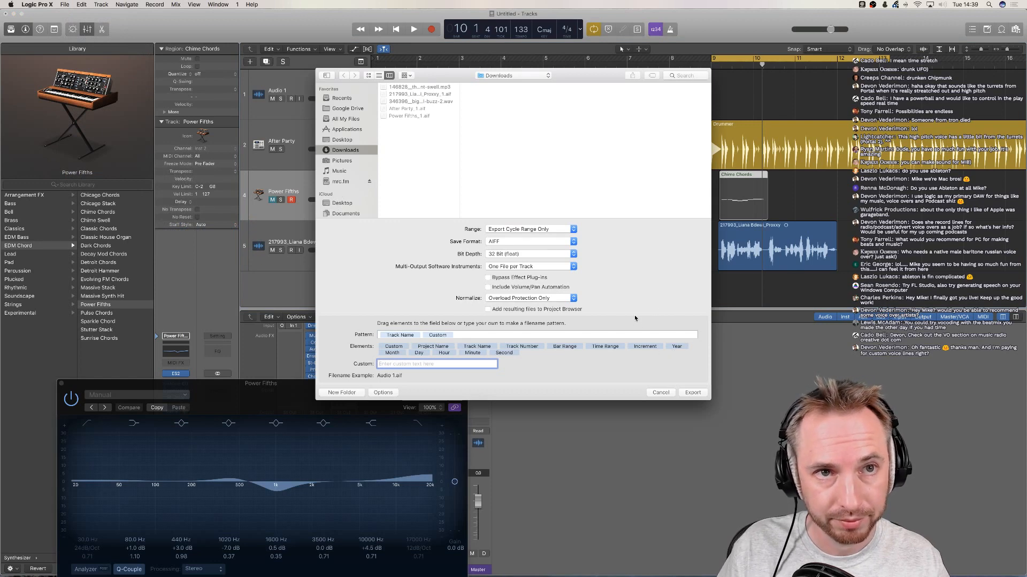
{"action": "left_click", "coordinate": [692, 393]}
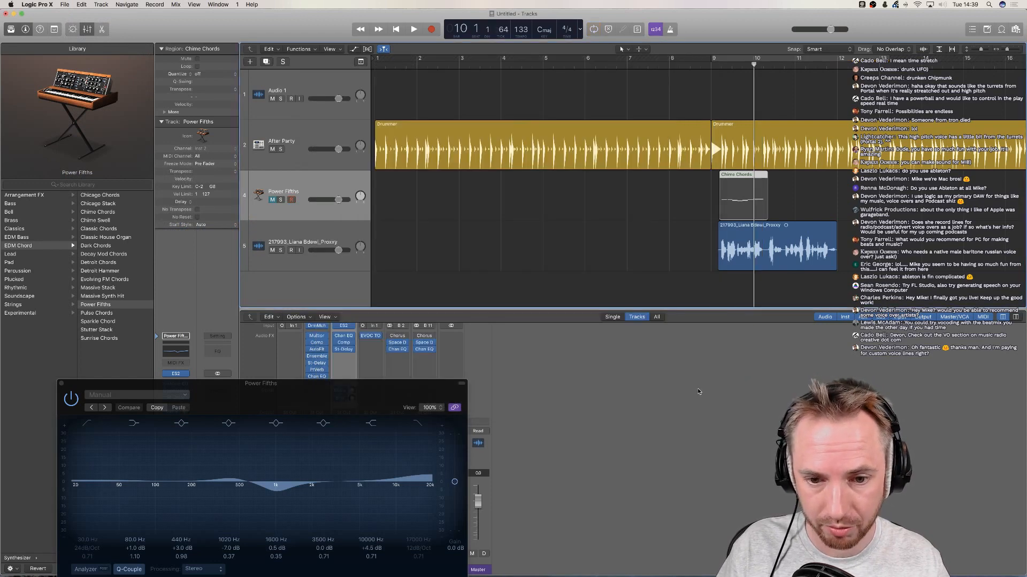
{"action": "key", "text": "c"}
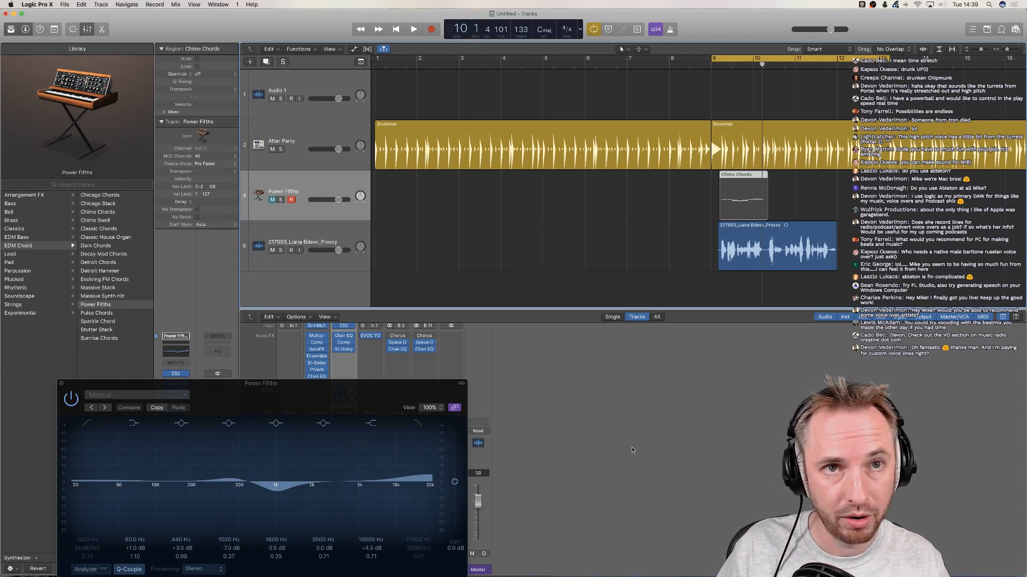
Switch to Adobe Audition and create a multitrack session named 217993 in the Producers/Sessions folder using the MRC template
{"action": "mouse_move", "coordinate": [650, 561]}
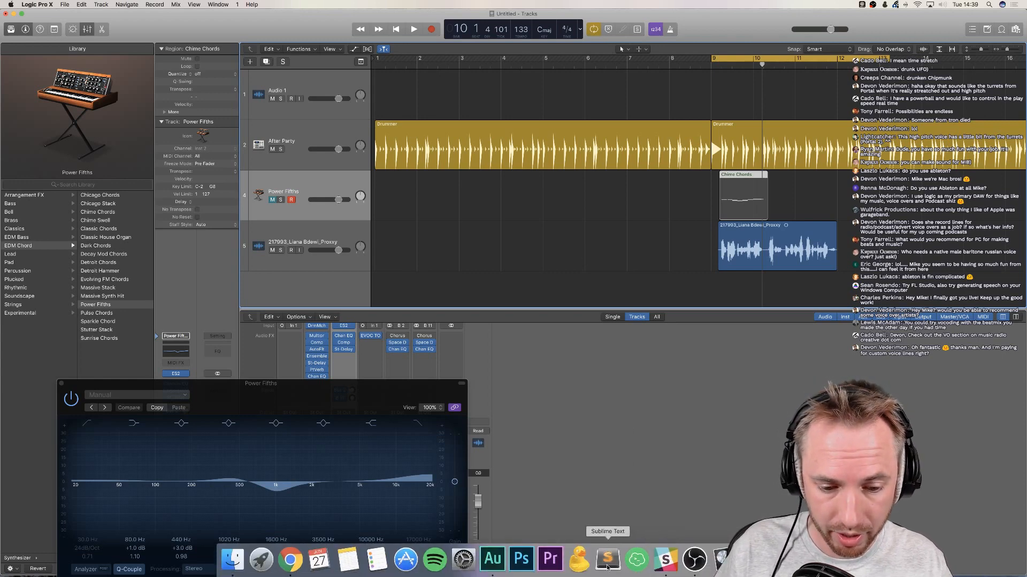
{"action": "left_click", "coordinate": [481, 560]}
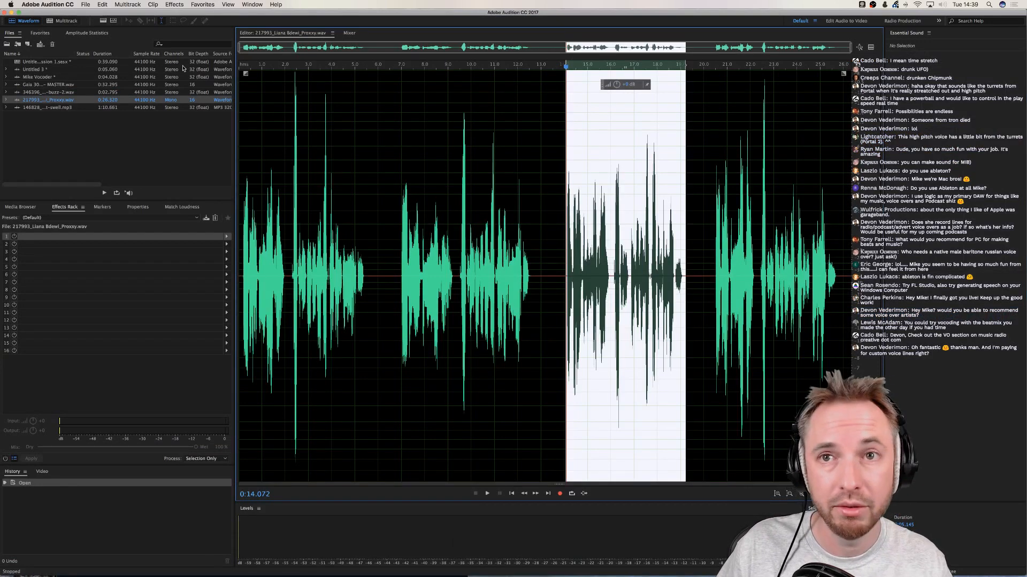
{"action": "key", "text": "super+n"}
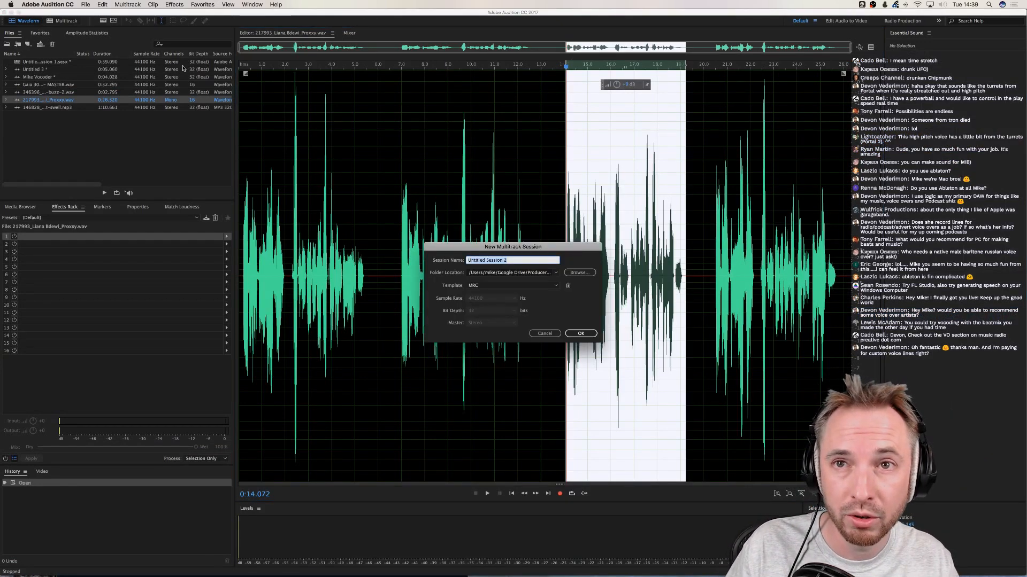
{"action": "type", "text": "217993"}
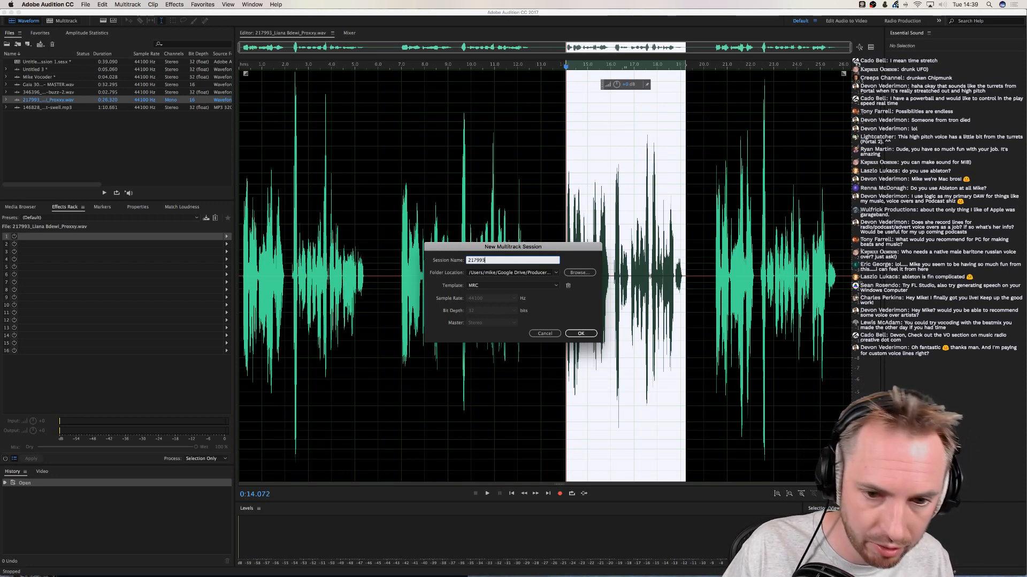
{"action": "key", "text": "Tab"}
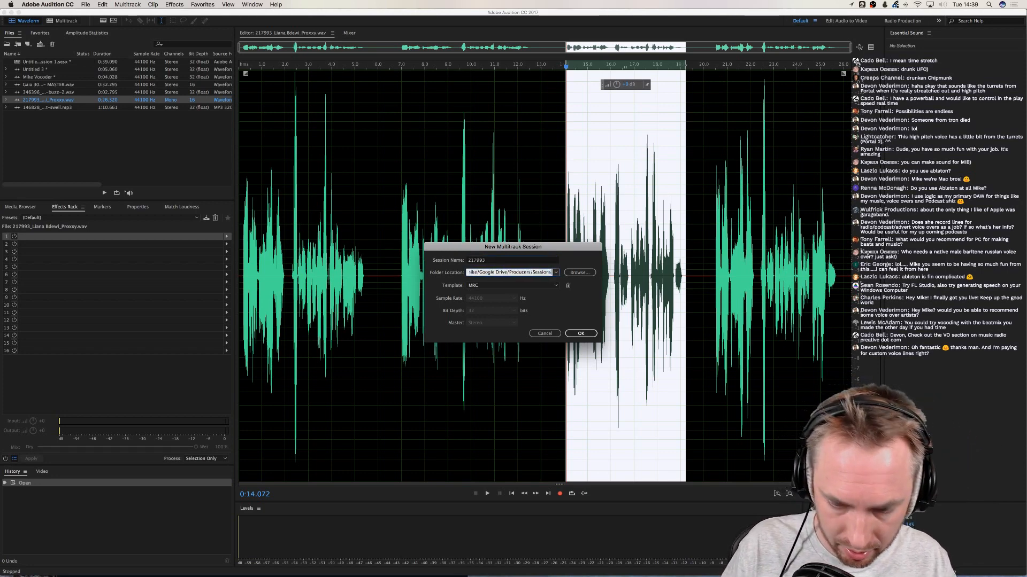
{"action": "type", "text": "/2"}
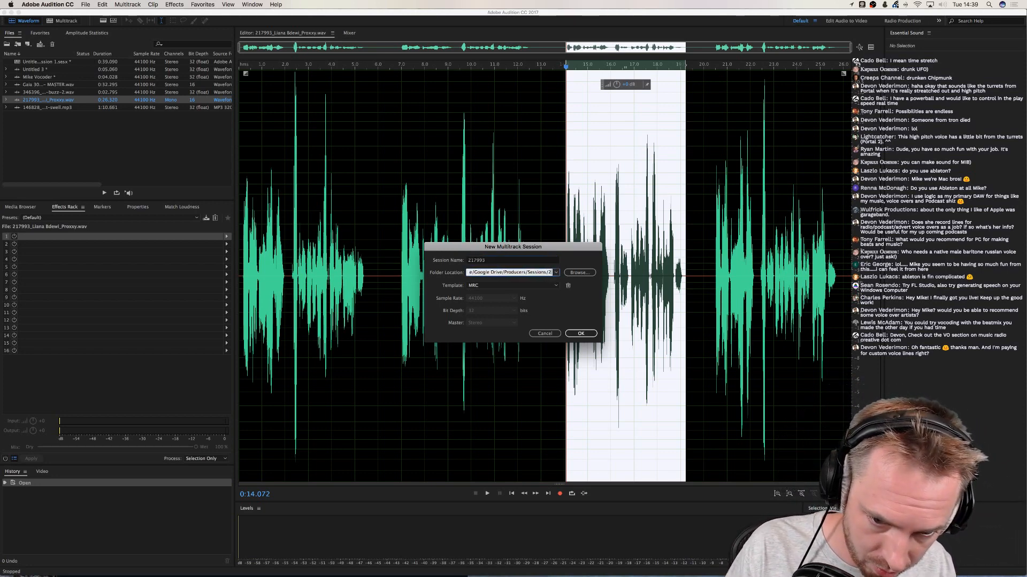
{"action": "key", "text": "BackSpace"}
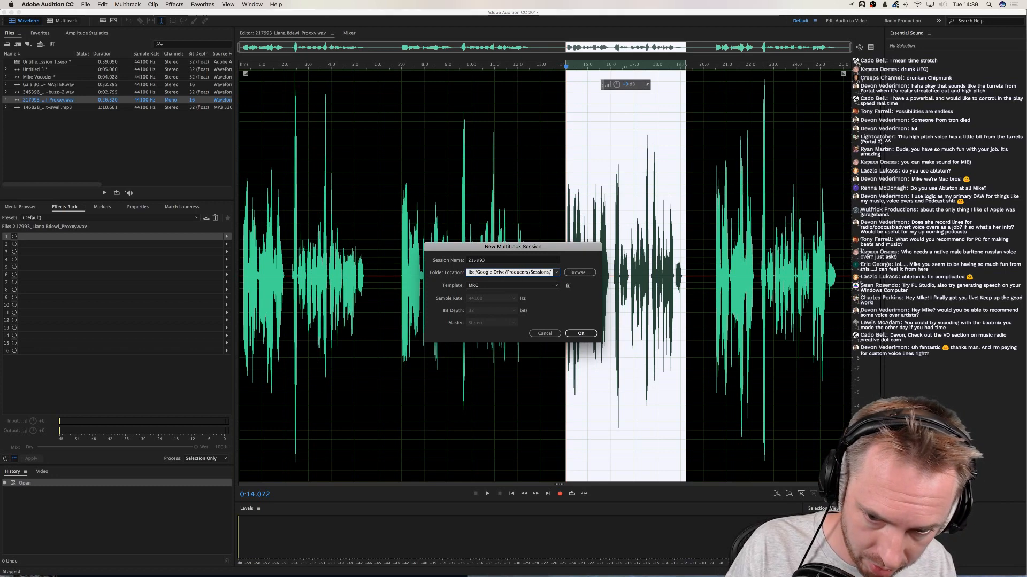
{"action": "left_click", "coordinate": [580, 335]}
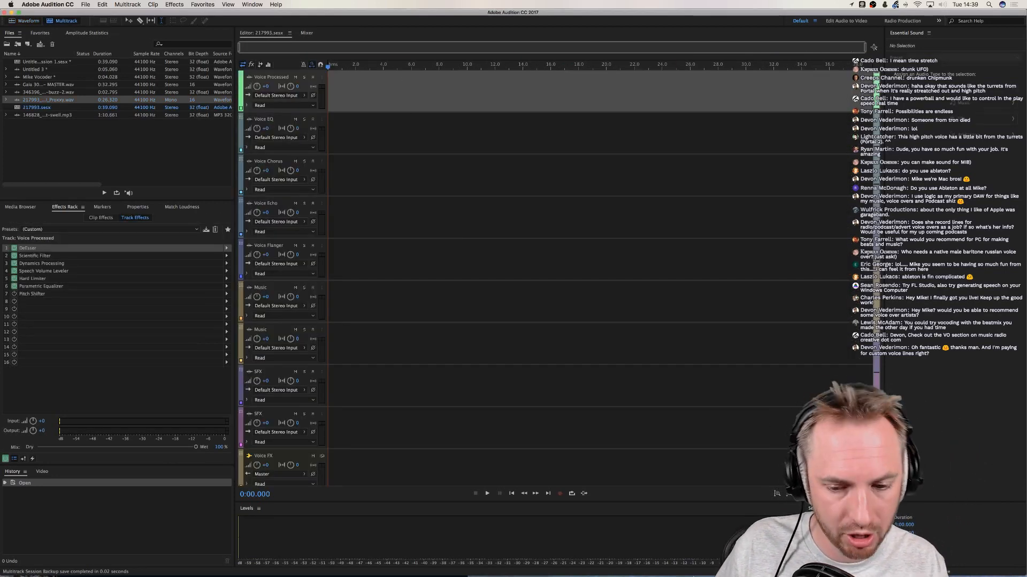
Add After Party_2.aif from Downloads to the start of the first Music track and preview it
{"action": "mouse_move", "coordinate": [723, 575]}
{"action": "left_click", "coordinate": [765, 561]}
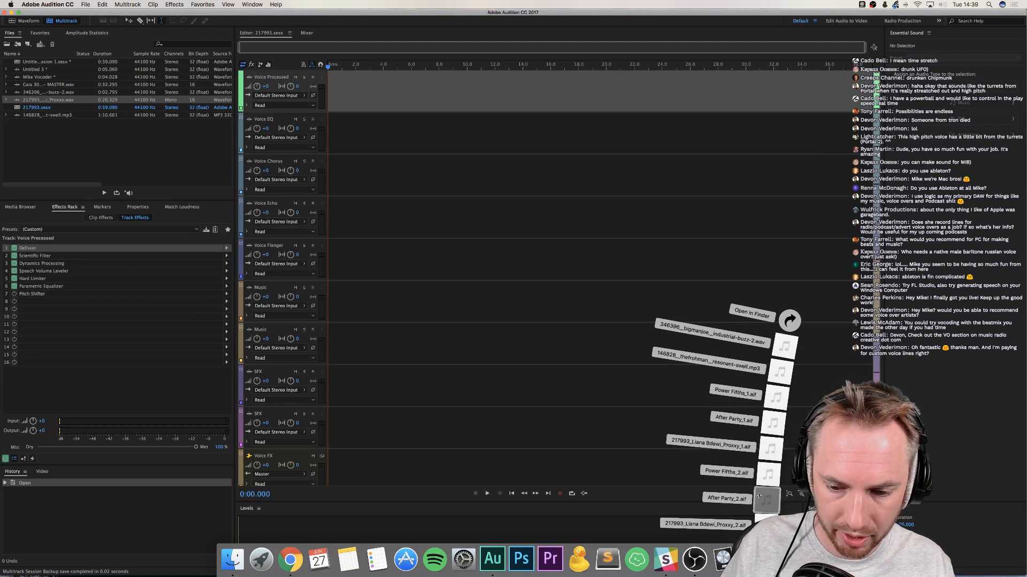
{"action": "left_click_drag", "start_coordinate": [759, 496], "coordinate": [346, 317]}
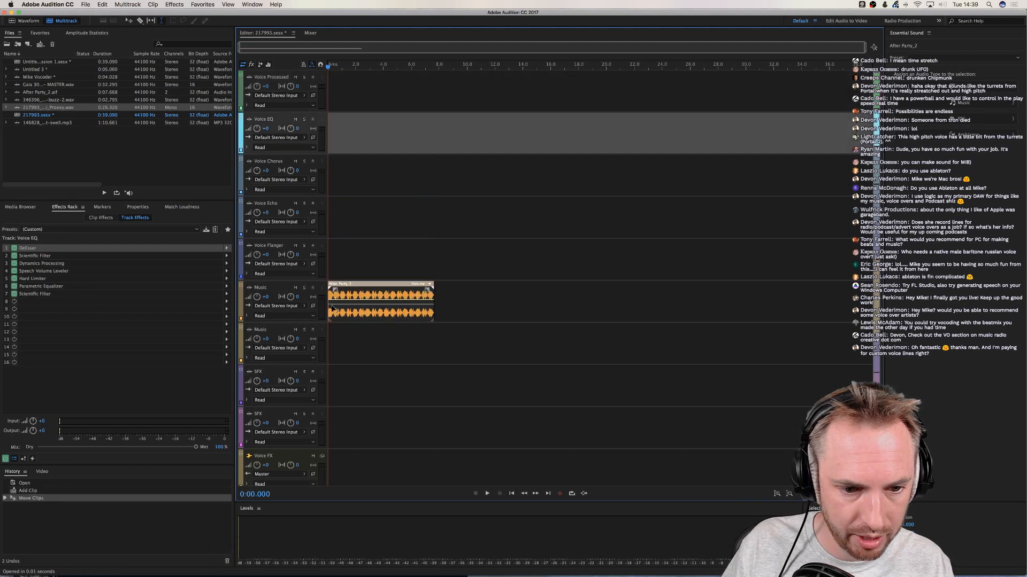
{"action": "key", "text": "space"}
{"action": "key", "text": "space"}
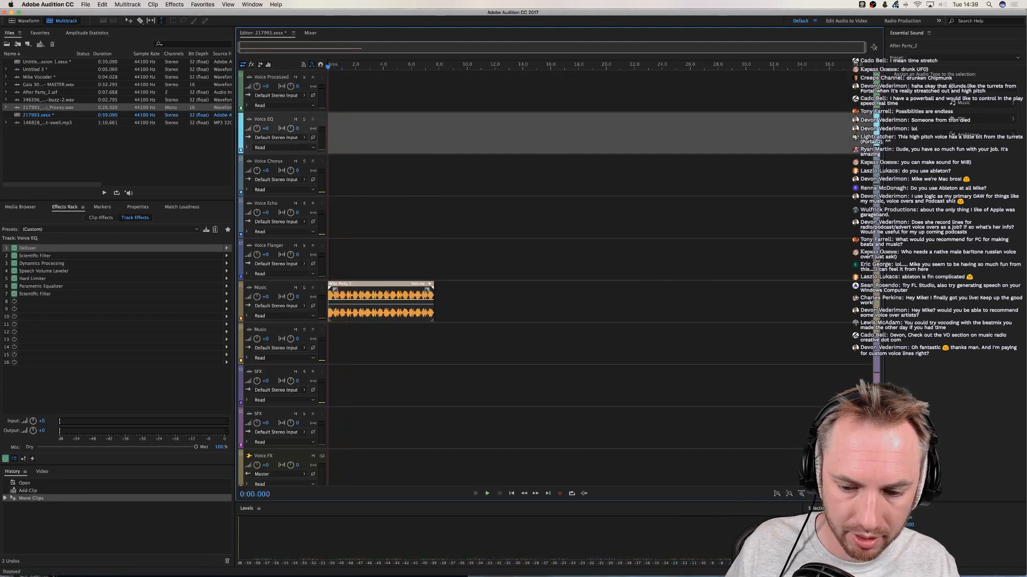
Add the second exported voice file from Downloads to the start of the Voice Processed track and play the mix
{"action": "left_click", "coordinate": [780, 558]}
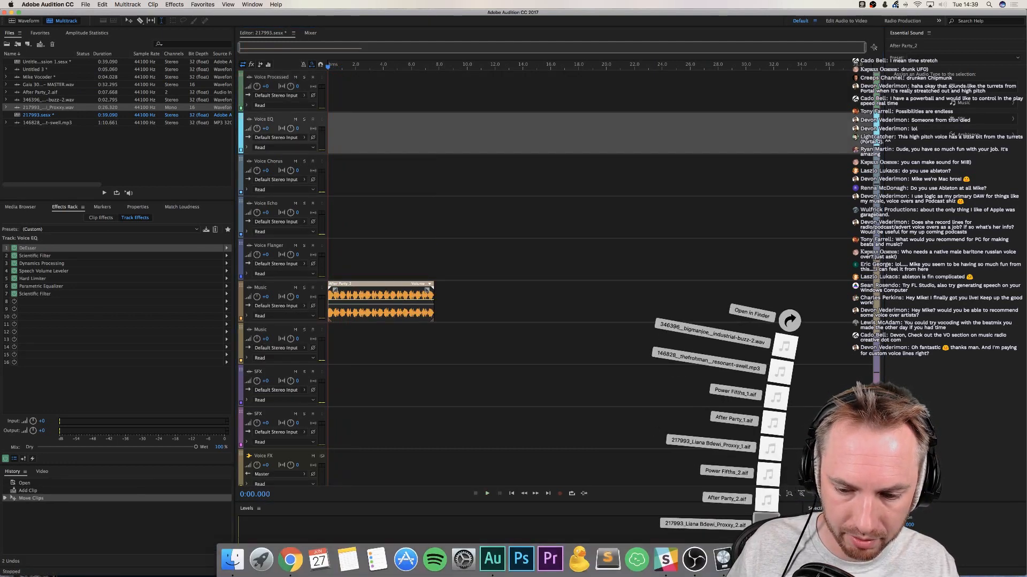
{"action": "left_click_drag", "start_coordinate": [765, 522], "coordinate": [363, 78]}
{"action": "key", "text": "space"}
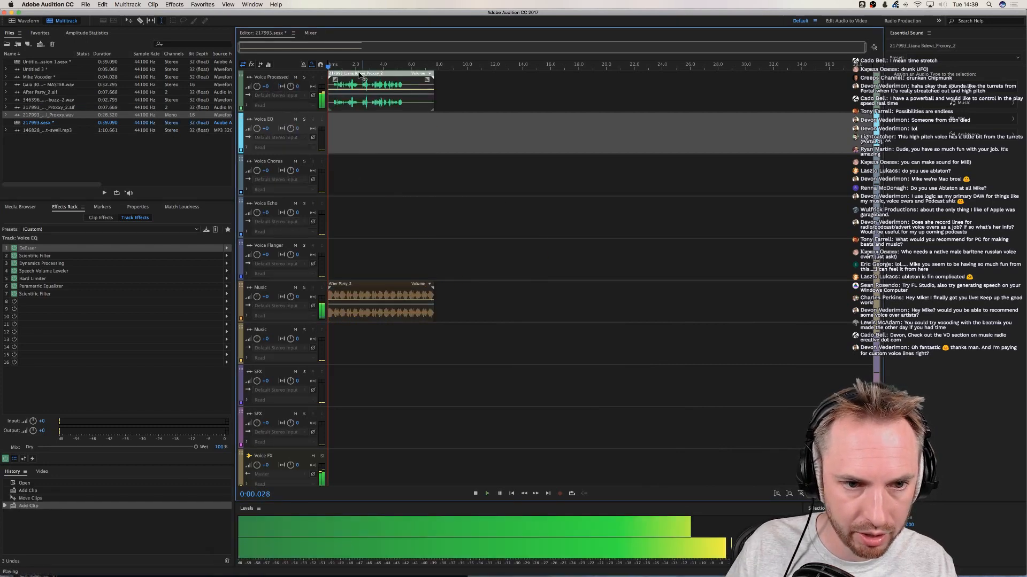
{"action": "key", "text": "space"}
{"action": "scroll", "coordinate": [344, 63], "scroll_direction": "up", "scroll_amount": 5}
{"action": "key", "text": "space"}
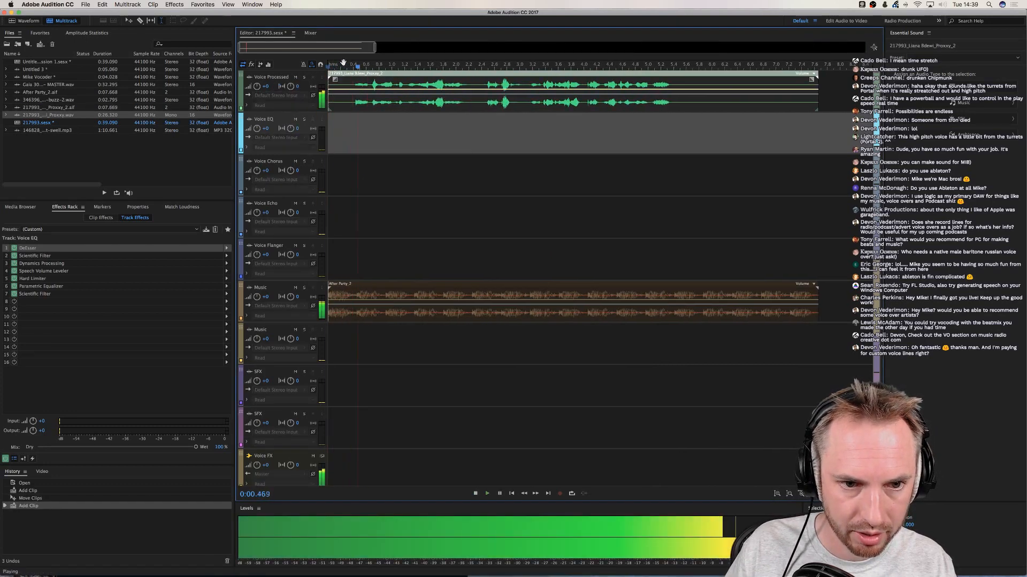
{"action": "key", "text": "space"}
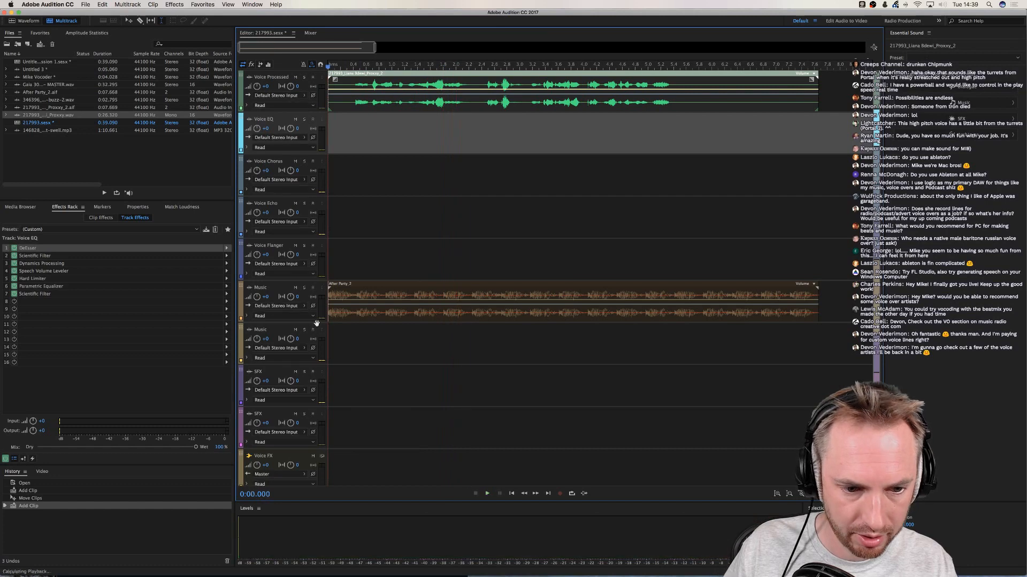
Lower the Voice Processed track volume to about -7 dB and play the mix
{"action": "key", "text": "space"}
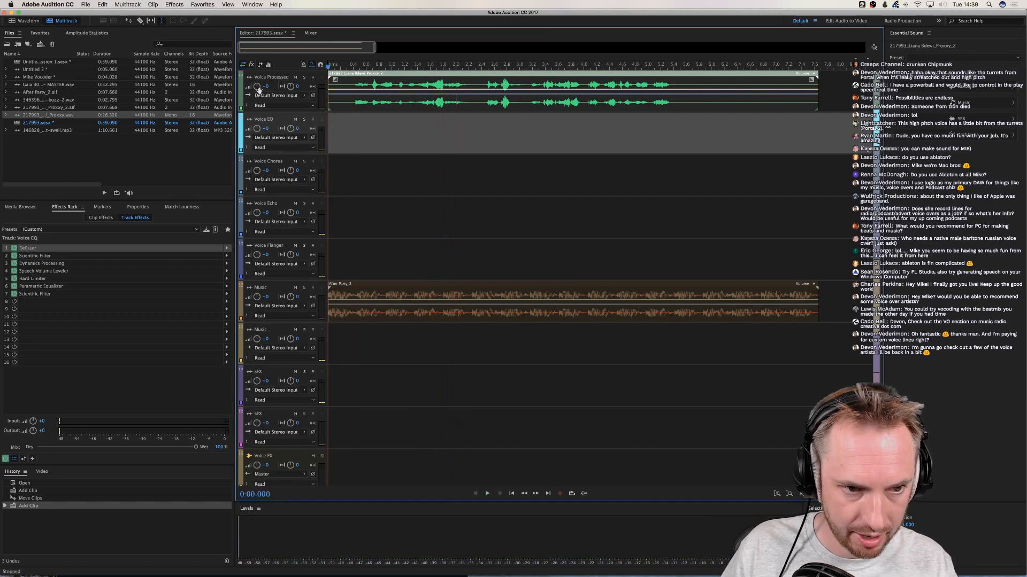
{"action": "left_click_drag", "start_coordinate": [258, 90], "coordinate": [258, 98]}
{"action": "key", "text": "space"}
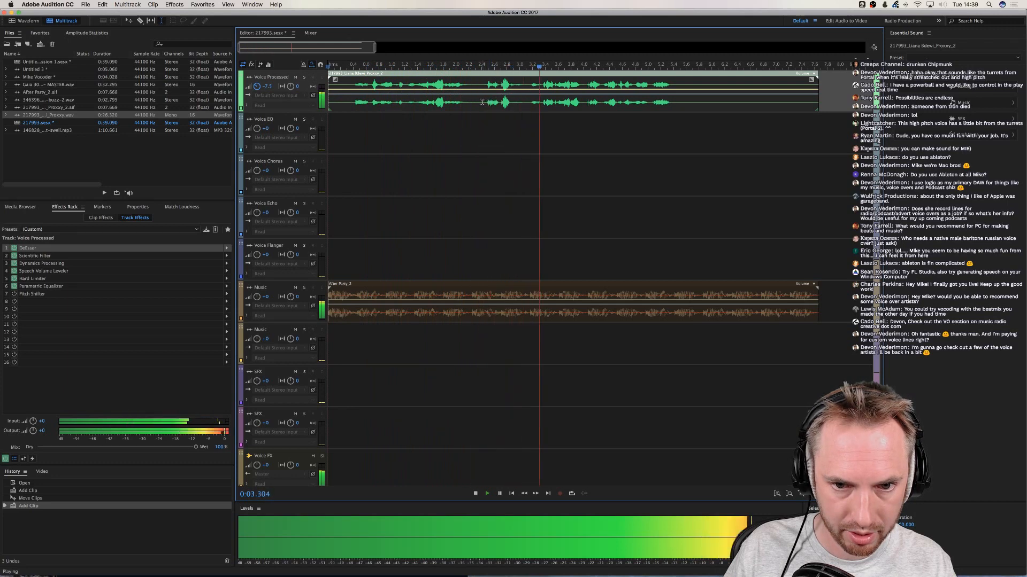
Cut the Voice Processed clip from about 2.4 s to its end
{"action": "left_click_drag", "start_coordinate": [482, 102], "coordinate": [828, 102]}
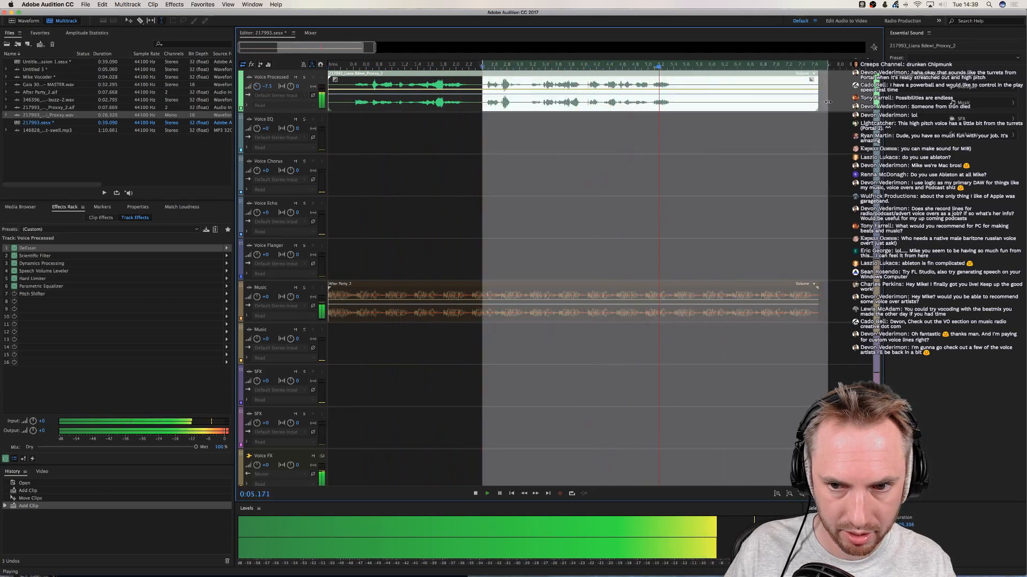
{"action": "key", "text": "space"}
{"action": "key", "text": "Delete"}
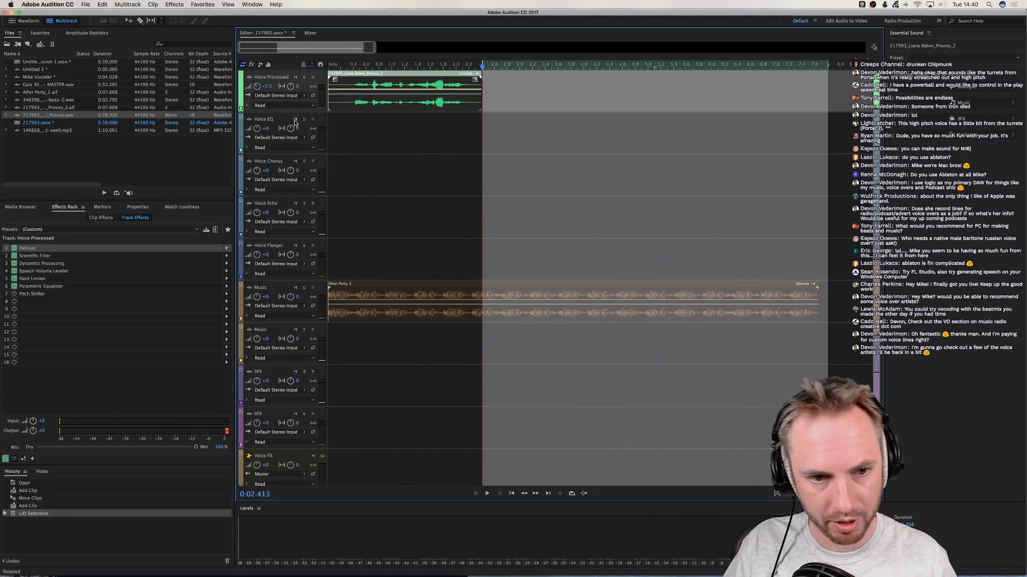
Copy the short voice snippet at about 0.44 s on Voice Processed and paste it onto the Voice EQ track at about 0.23 s
{"action": "left_click", "coordinate": [358, 117]}
{"action": "scroll", "coordinate": [348, 69], "scroll_direction": "up", "scroll_amount": 3}
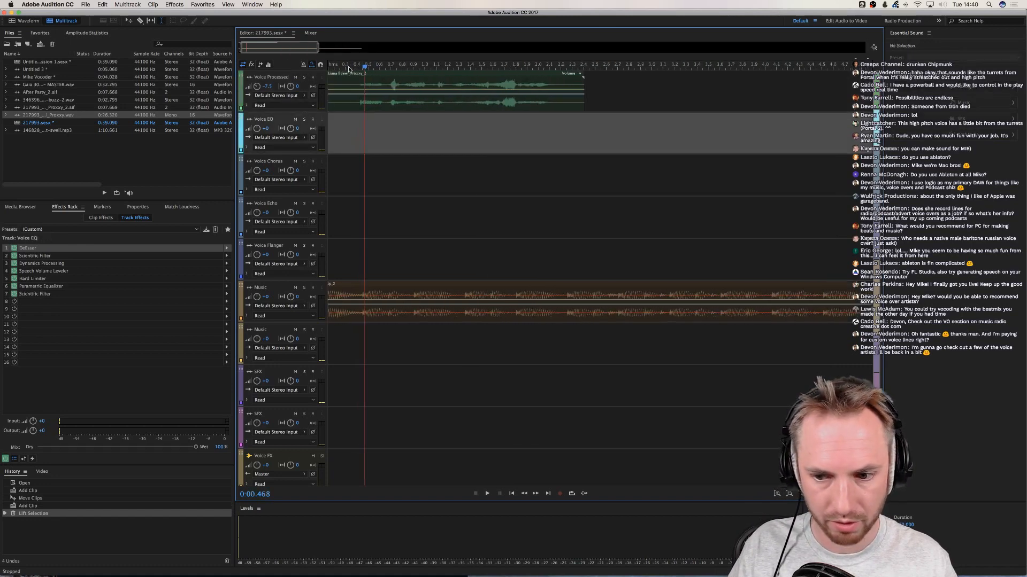
{"action": "key", "text": "space"}
{"action": "key", "text": "space"}
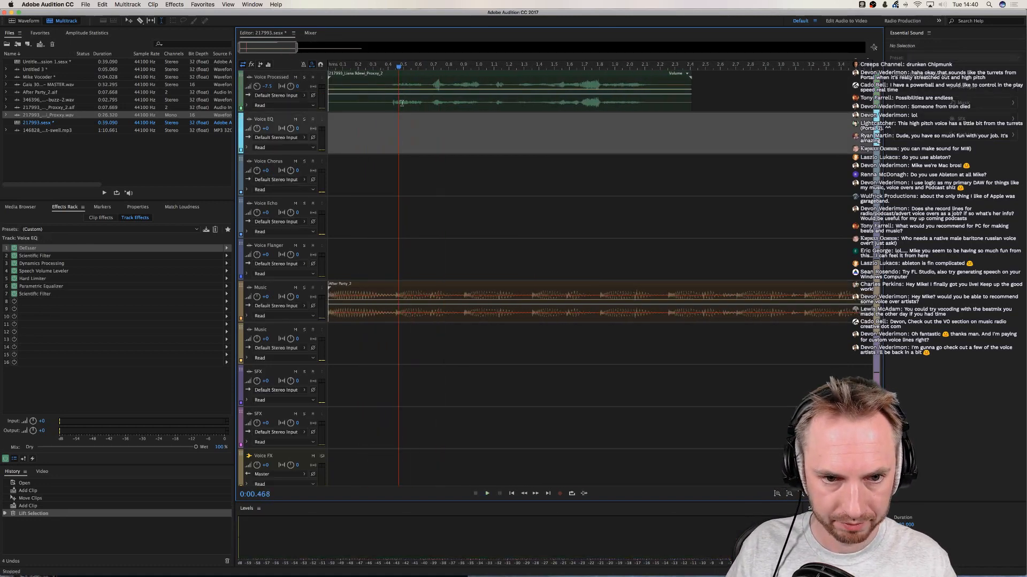
{"action": "mouse_move", "coordinate": [411, 102]}
{"action": "left_mouse_down"}
{"action": "mouse_move", "coordinate": [379, 102]}
{"action": "mouse_move", "coordinate": [393, 103]}
{"action": "left_mouse_up"}
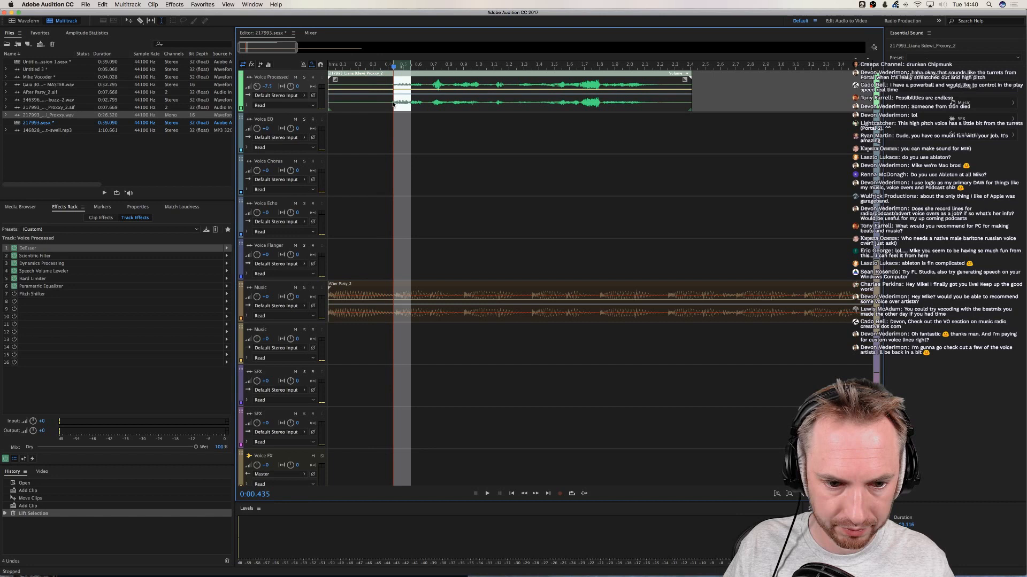
{"action": "left_click", "coordinate": [362, 137]}
{"action": "key", "text": "super+v"}
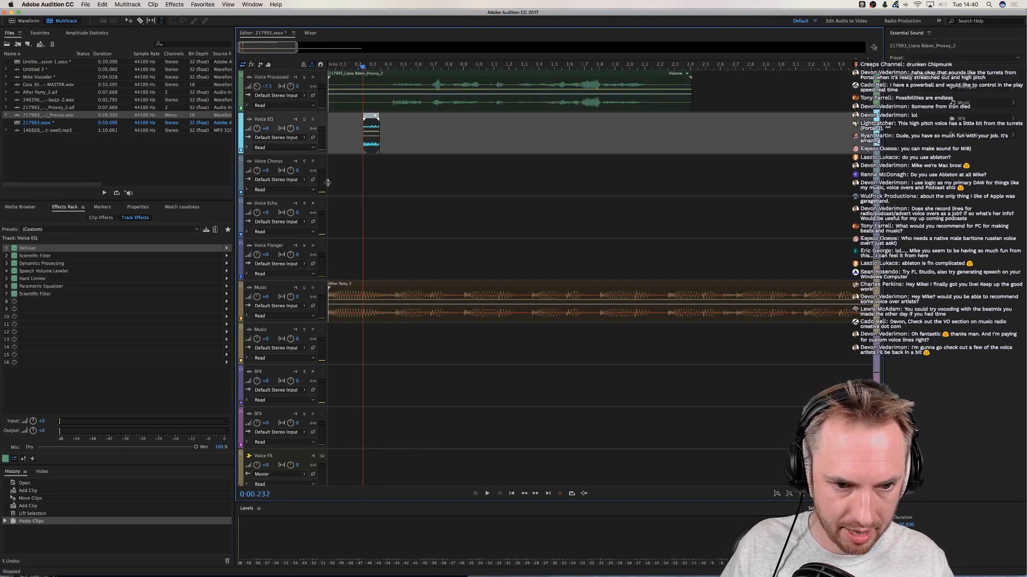
Paste the snippet onto the Voice Chorus track, shift it to the session start, and preview the timing
{"action": "left_click", "coordinate": [327, 182]}
{"action": "key", "text": "super+v"}
{"action": "key", "text": "space"}
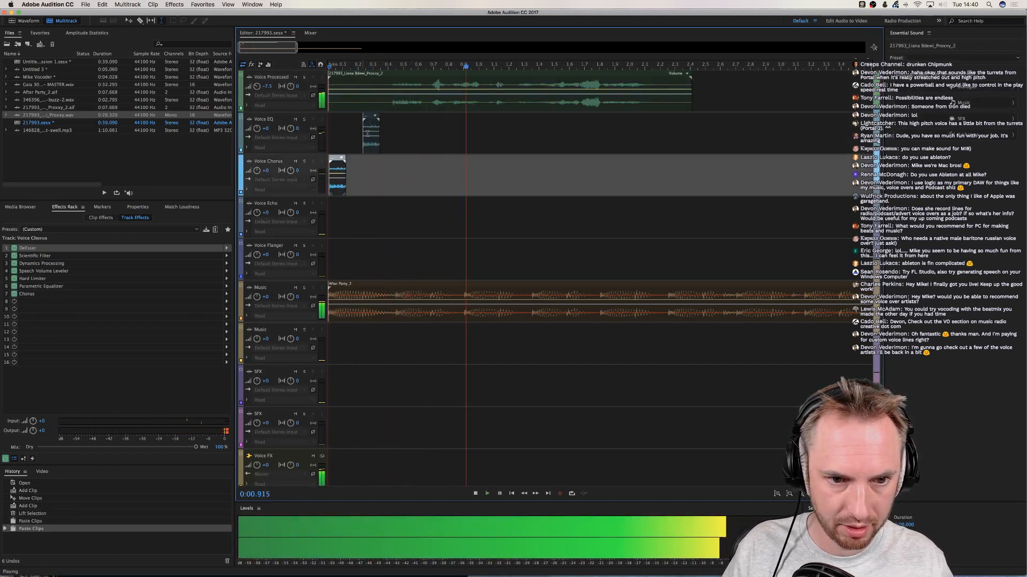
{"action": "key", "text": "space"}
{"action": "key", "text": "space"}
{"action": "left_click_drag", "start_coordinate": [341, 172], "coordinate": [340, 172]}
{"action": "key", "text": "space"}
{"action": "key", "text": "space"}
{"action": "key", "text": "space"}
Delete the pasted snippets from the Voice Chorus and Voice EQ tracks
{"action": "right_click", "coordinate": [341, 173]}
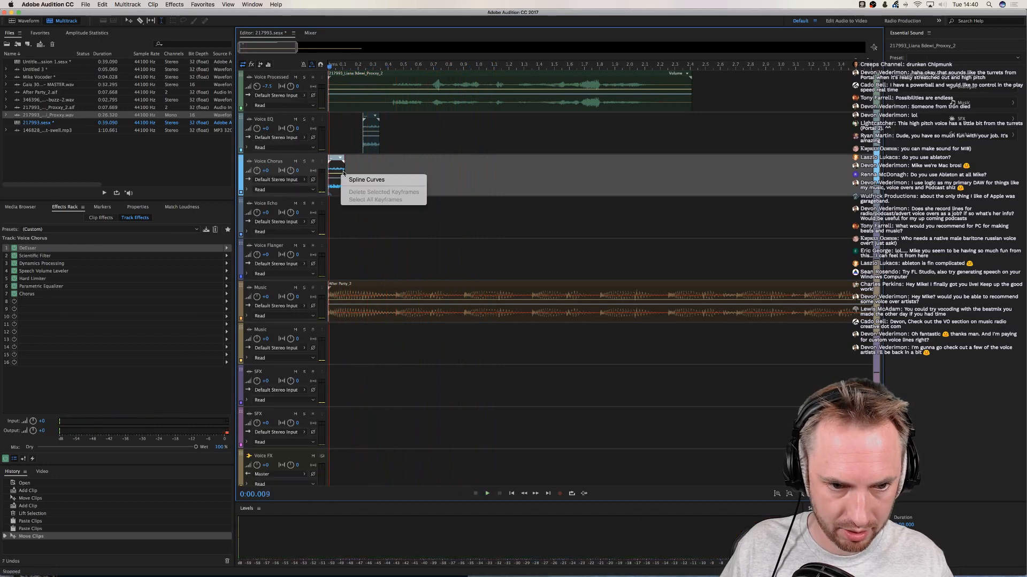
{"action": "left_click", "coordinate": [341, 171]}
{"action": "left_click", "coordinate": [340, 170]}
{"action": "key", "text": "Delete"}
{"action": "left_click", "coordinate": [368, 133]}
{"action": "key", "text": "Delete"}
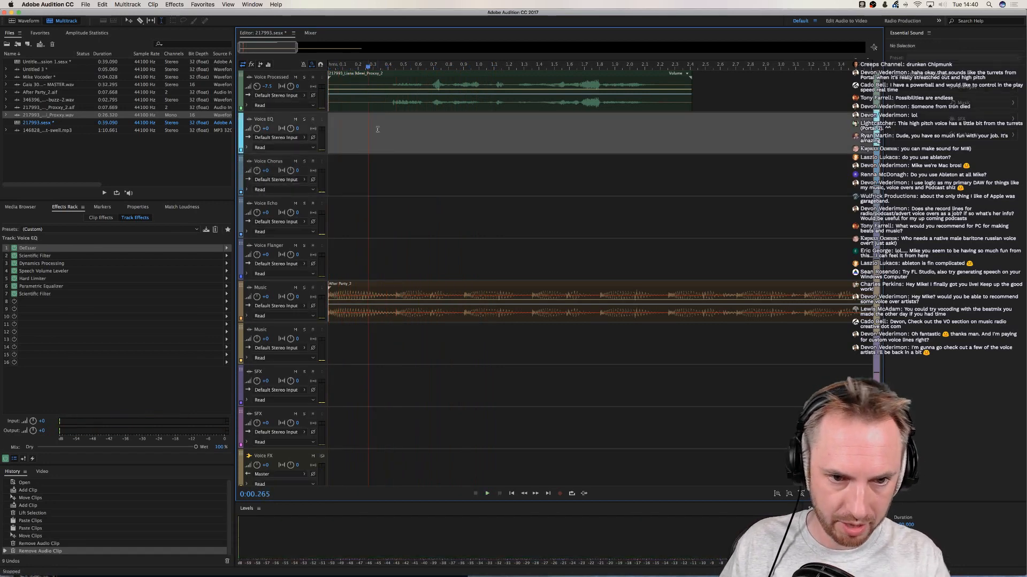
Preview the mix, then enable Studio Reverb and Analog Delay on the Voice FX bus
{"action": "key", "text": "space"}
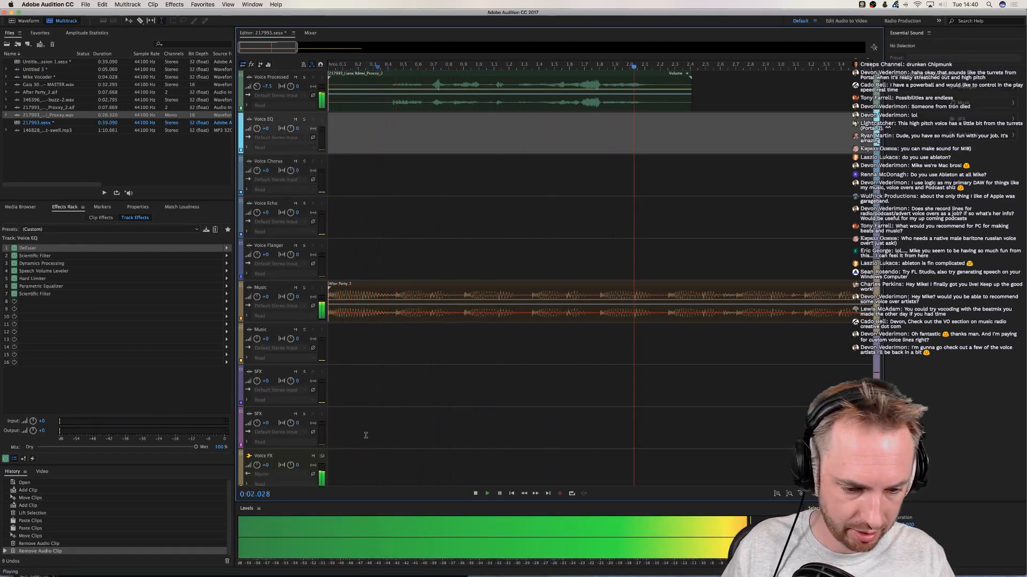
{"action": "key", "text": "space"}
{"action": "left_click", "coordinate": [343, 469]}
{"action": "left_click", "coordinate": [14, 256]}
{"action": "left_click", "coordinate": [14, 263]}
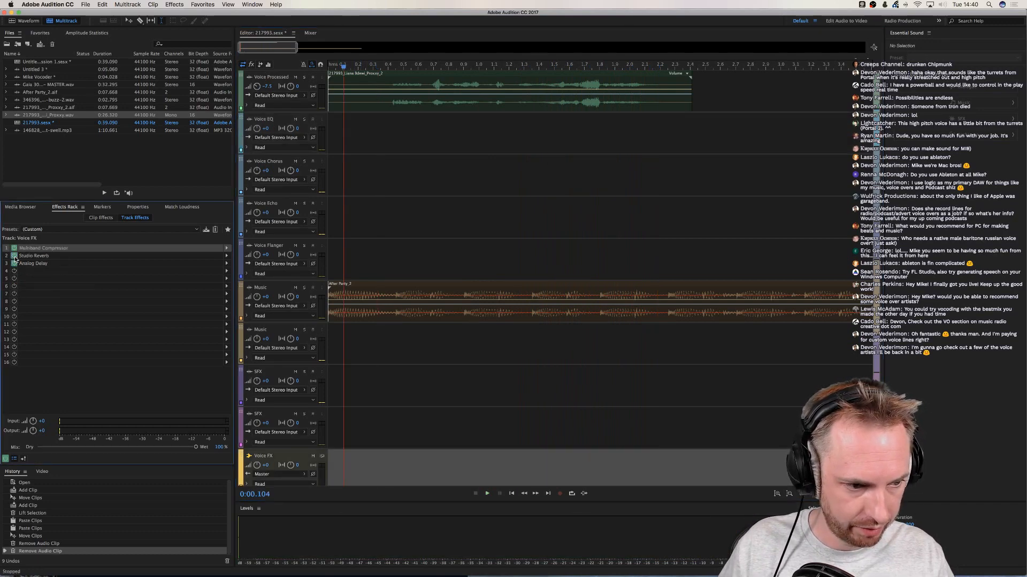
Play the opening voice line with the Voice FX effects enabled and save the multitrack session
{"action": "key", "text": "space"}
{"action": "scroll", "coordinate": [386, 69], "scroll_direction": "down", "scroll_amount": 5}
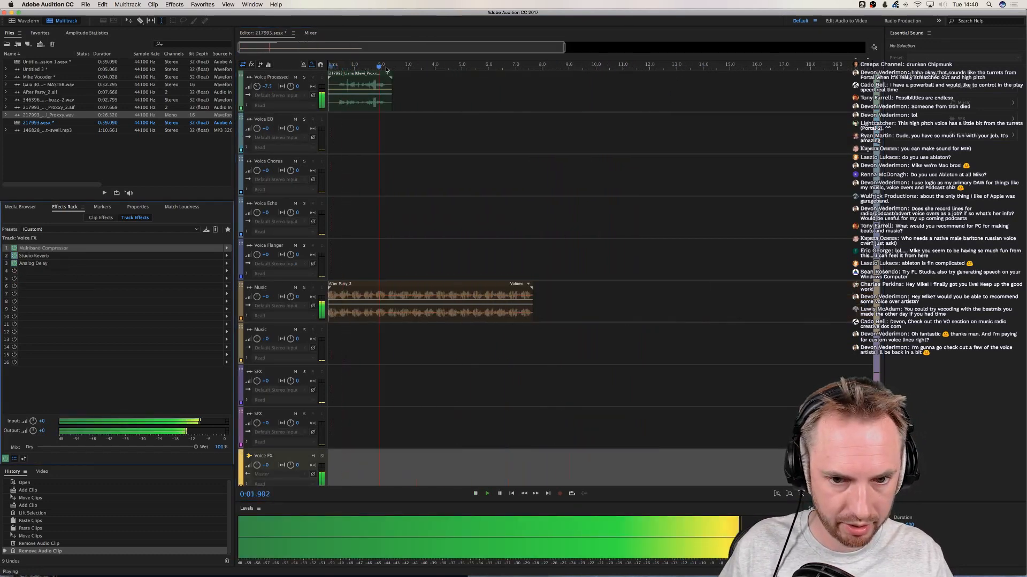
{"action": "key", "text": "space"}
{"action": "scroll", "coordinate": [362, 67], "scroll_direction": "up", "scroll_amount": 5}
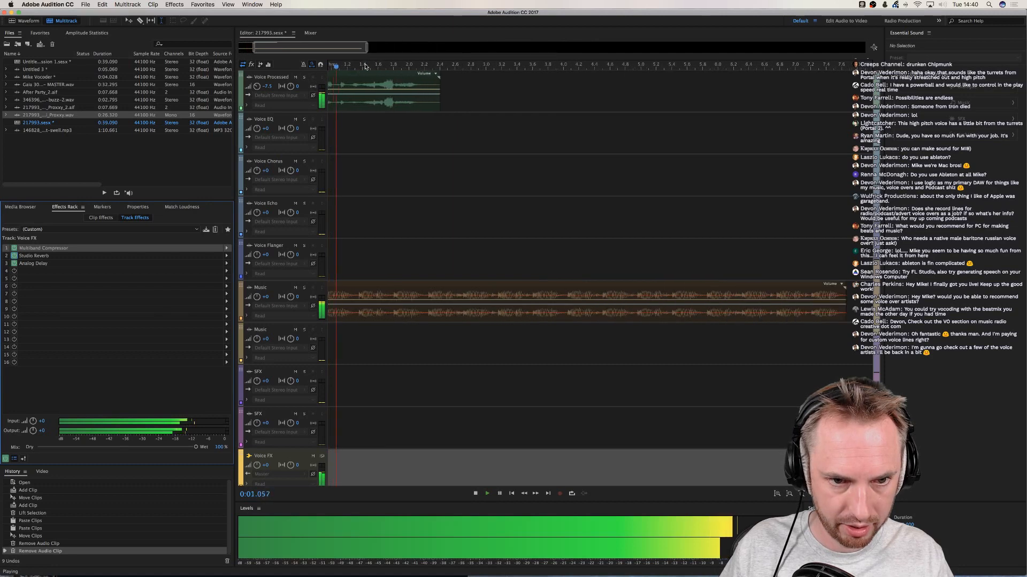
{"action": "left_click", "coordinate": [428, 129]}
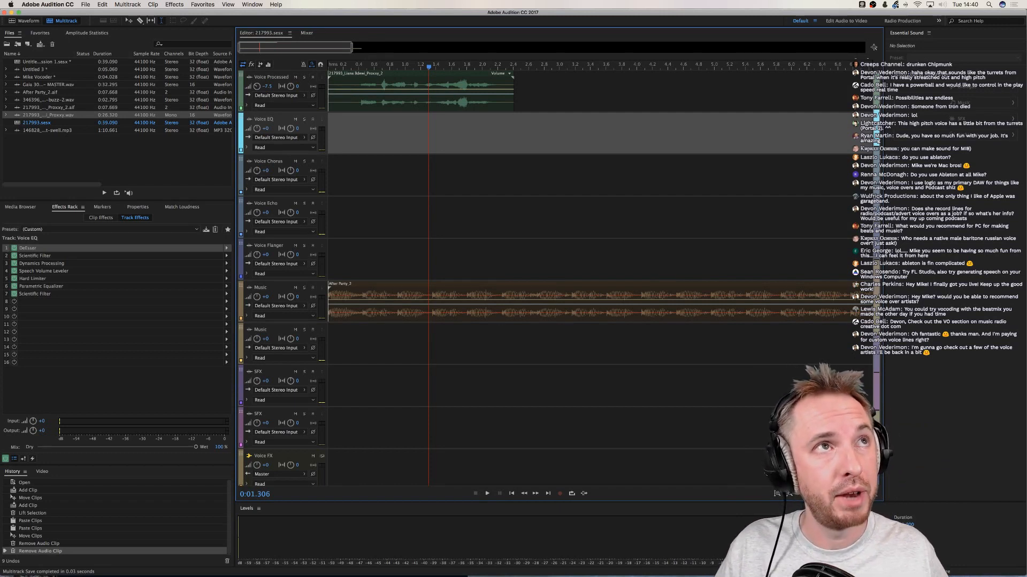
{"action": "key", "text": "super+Tab"}
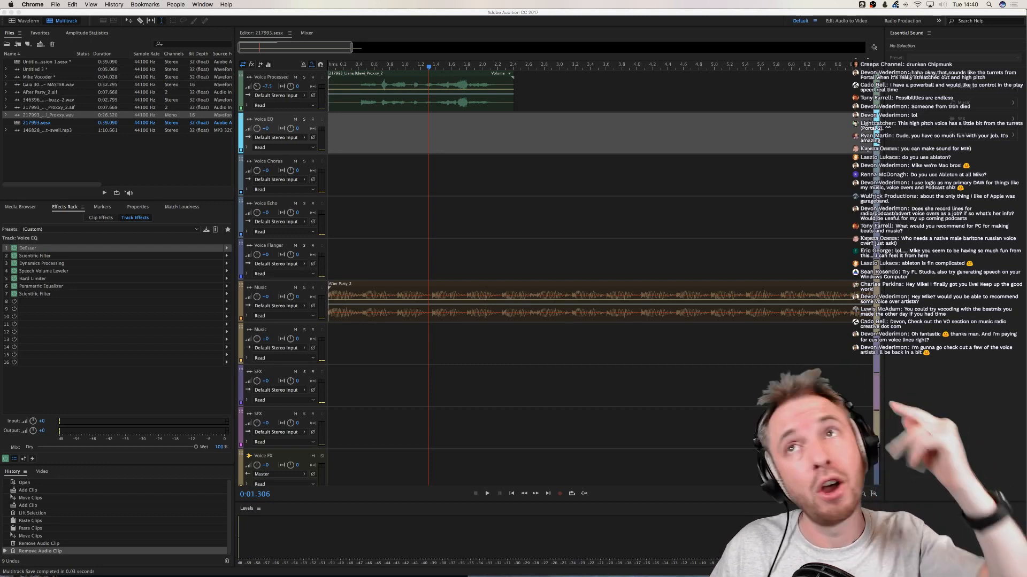
{"action": "mouse_move", "coordinate": [521, 570]}
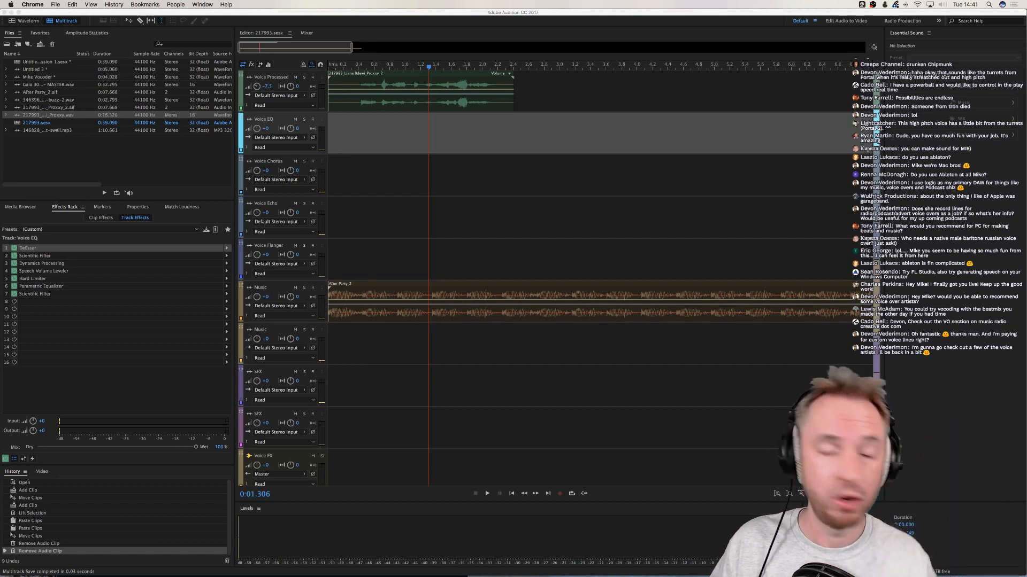
{"action": "left_click", "coordinate": [474, 235]}
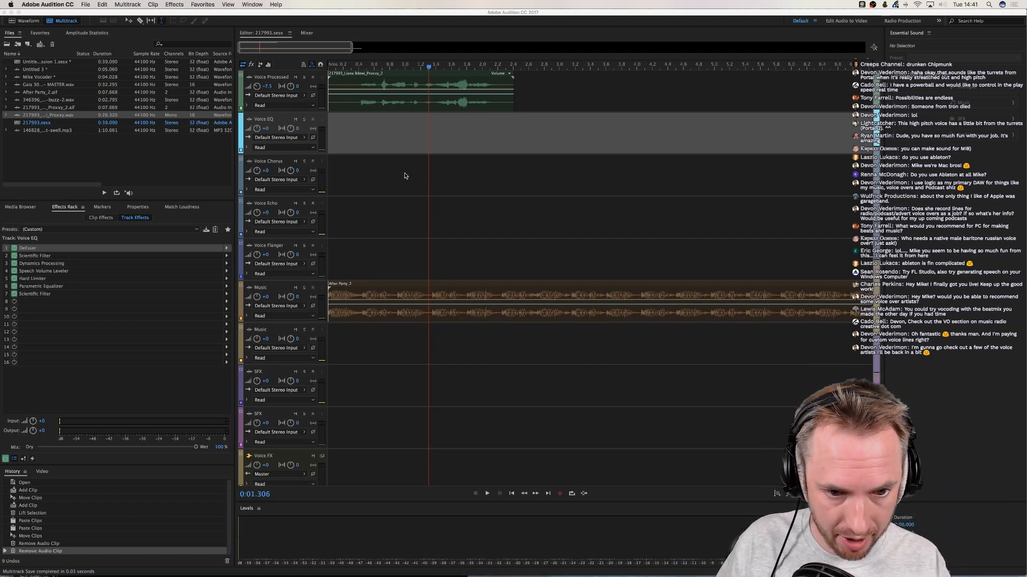
Open Gaia 30s with Logo - MASTER.wav in the waveform editor, select the whole file, and play it
{"action": "left_click", "coordinate": [31, 21]}
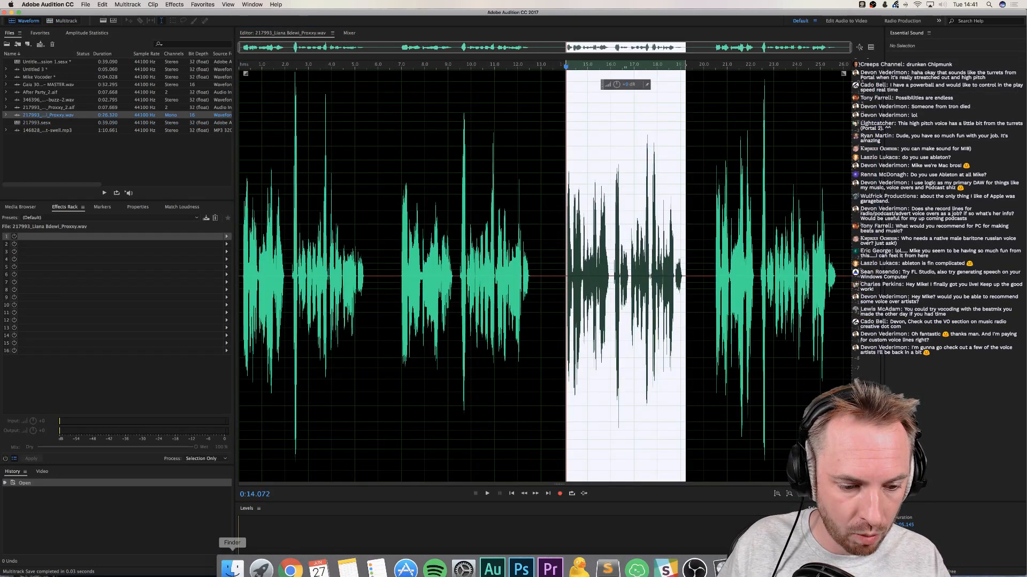
{"action": "left_click", "coordinate": [233, 562]}
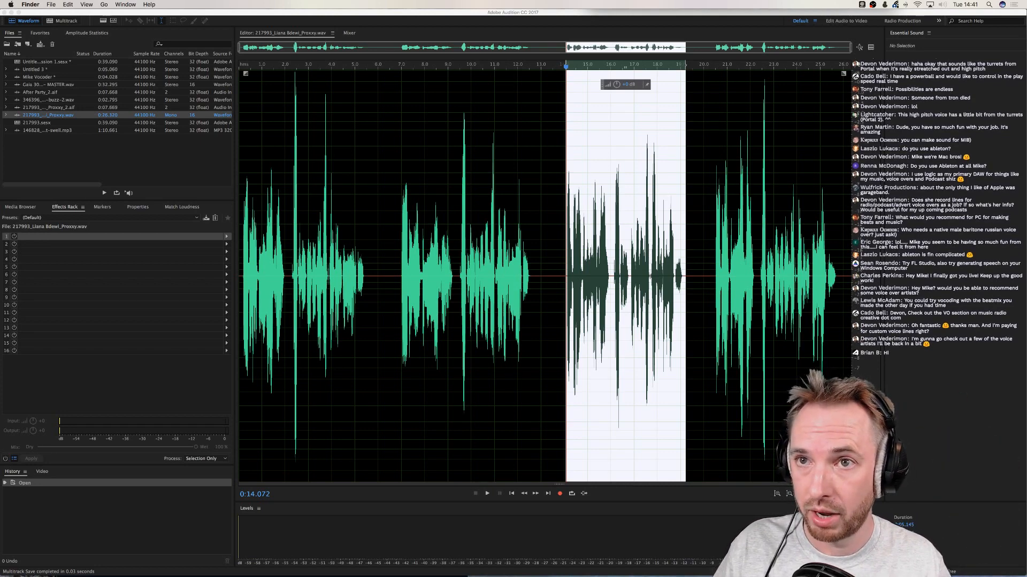
{"action": "left_click_drag", "start_coordinate": [1, 235], "coordinate": [417, 226]}
{"action": "double_click", "coordinate": [635, 168]}
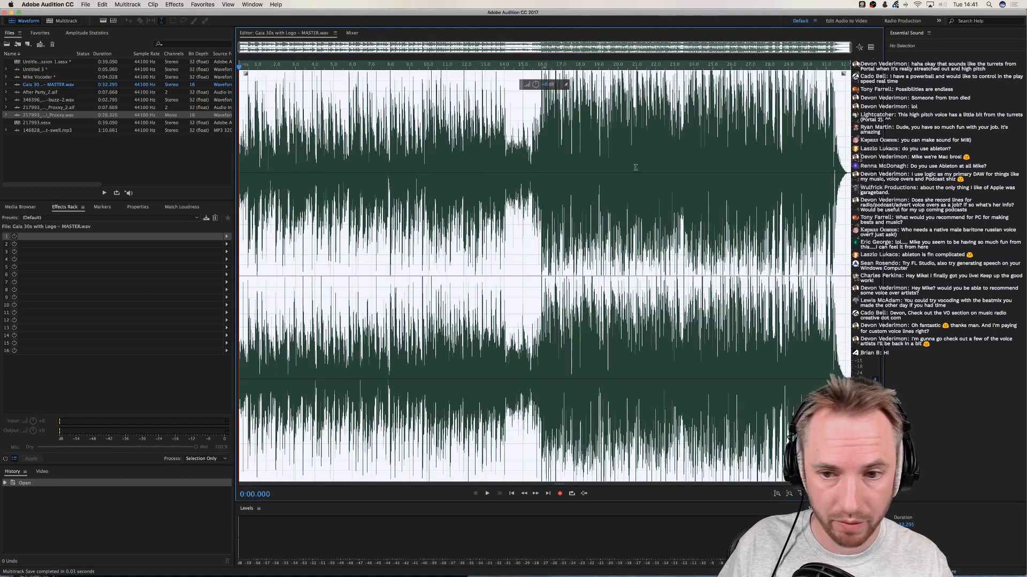
{"action": "key", "text": "space"}
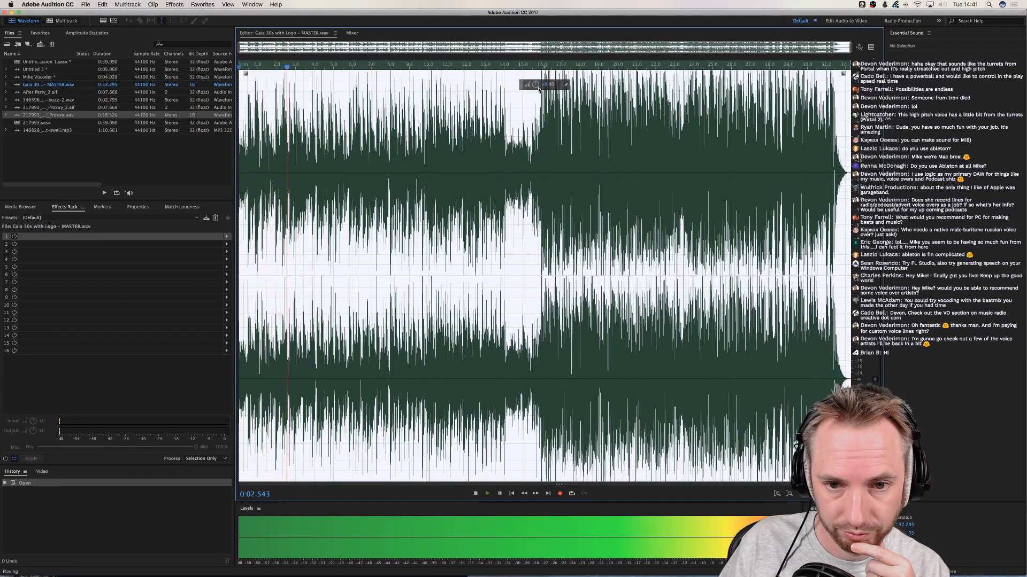
Normalize the whole Gaia 30s with Logo - MASTER.wav to -3 dB and listen through it
{"action": "left_click", "coordinate": [202, 5]}
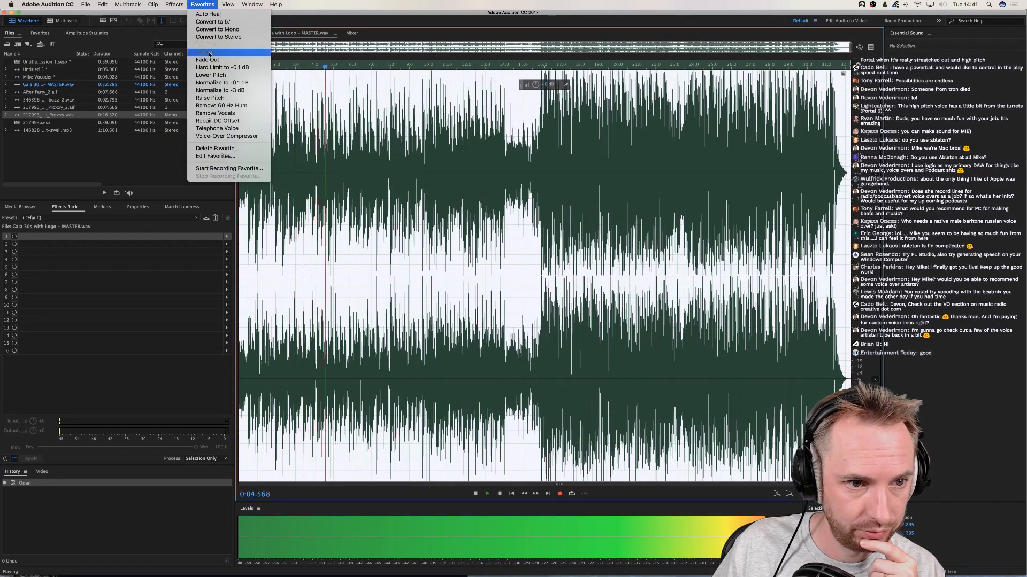
{"action": "left_click", "coordinate": [230, 90]}
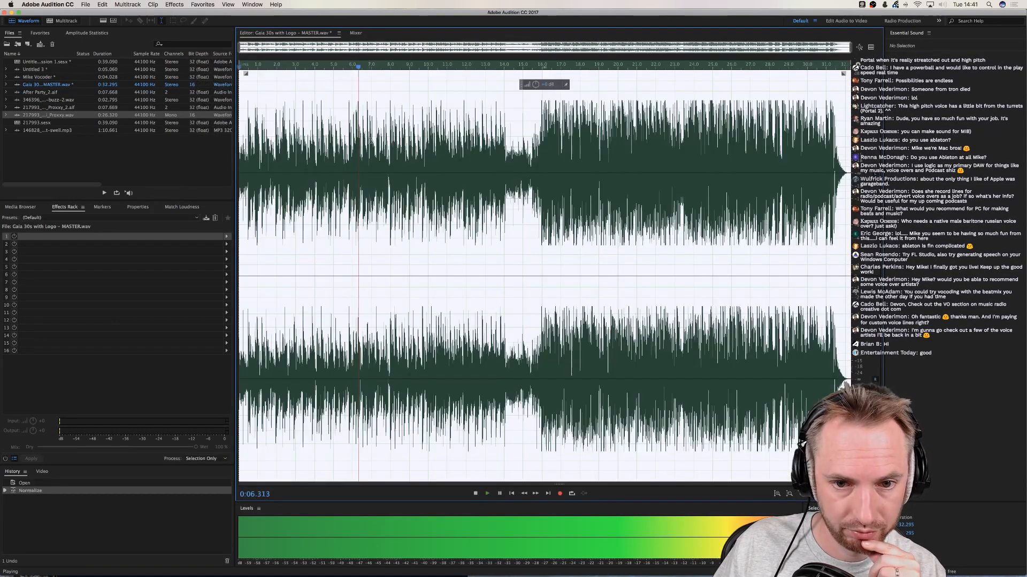
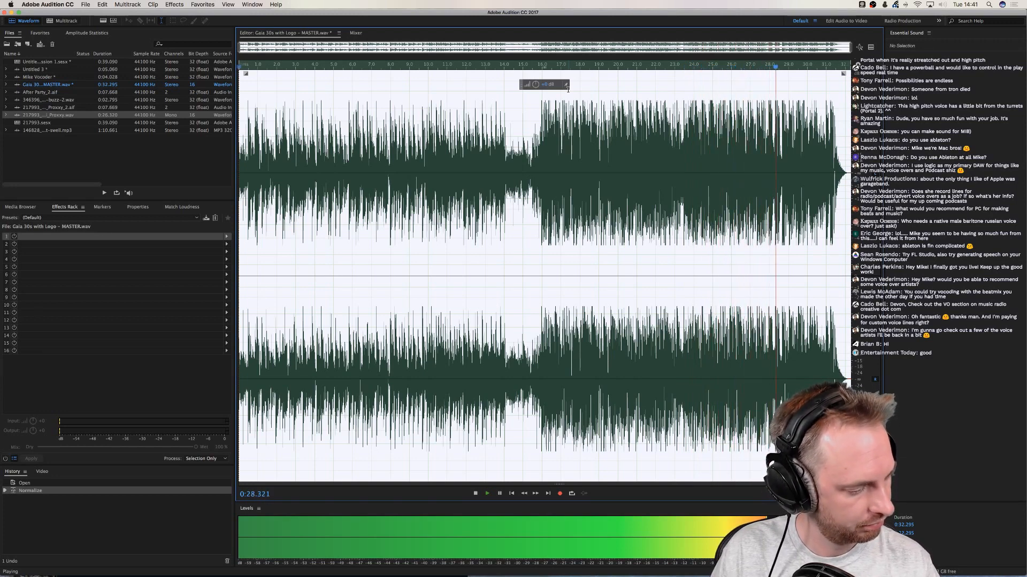
{"action": "left_click", "coordinate": [774, 180]}
{"action": "key", "text": "space"}
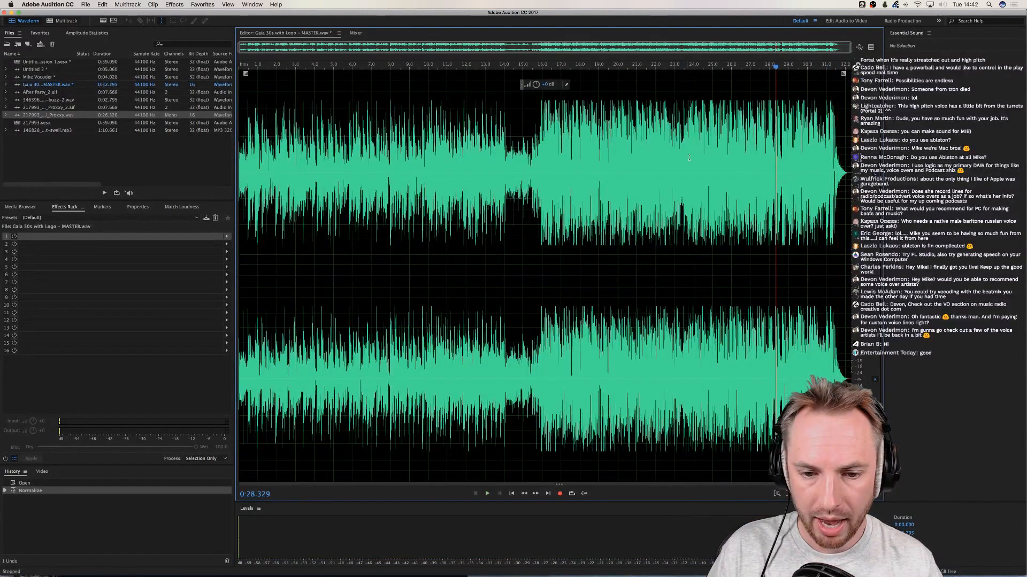
Switch to Logic Pro X
{"action": "left_click", "coordinate": [763, 176]}
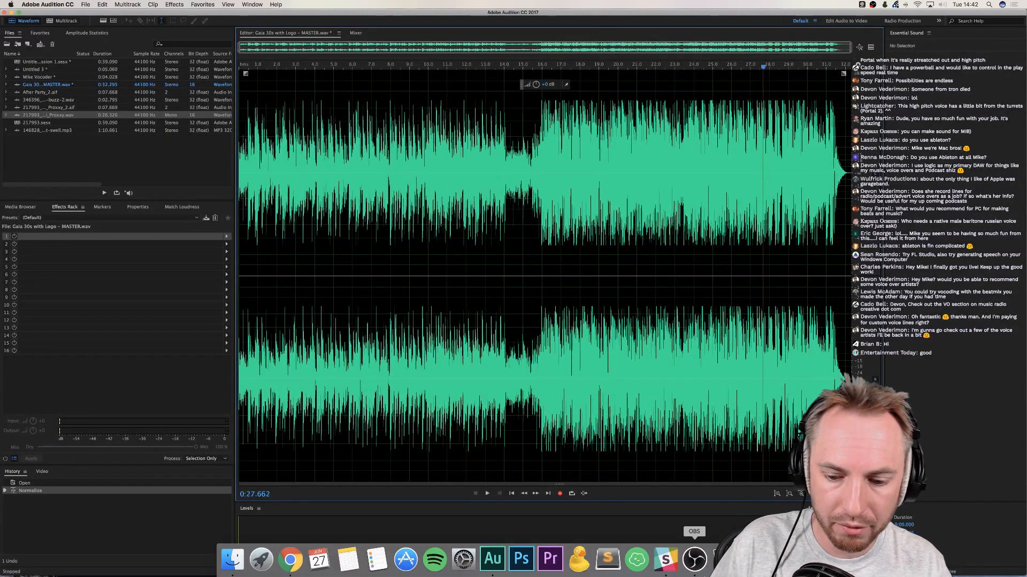
{"action": "left_click", "coordinate": [723, 559]}
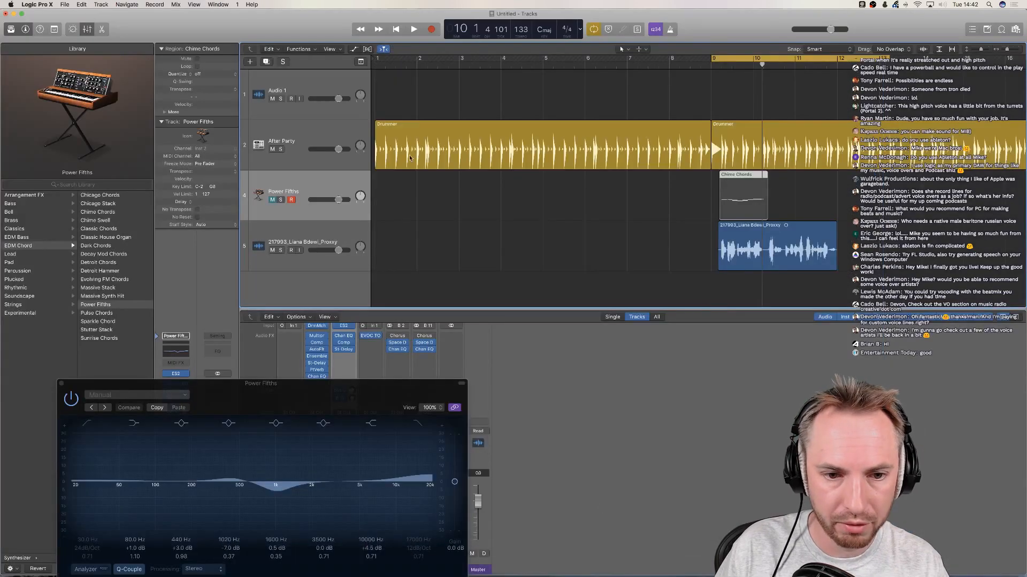
{"action": "left_click", "coordinate": [64, 4]}
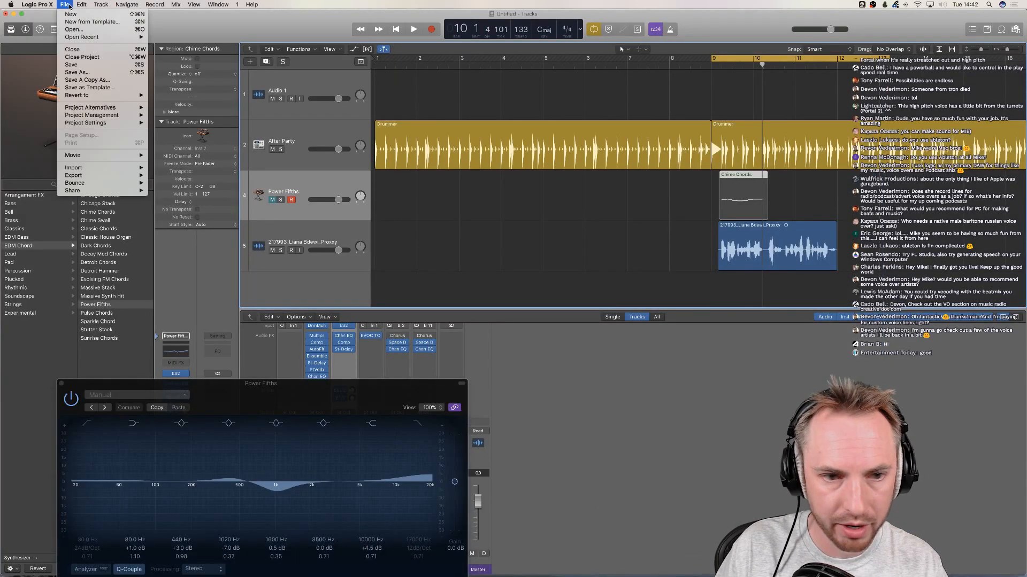
{"action": "left_click", "coordinate": [73, 13]}
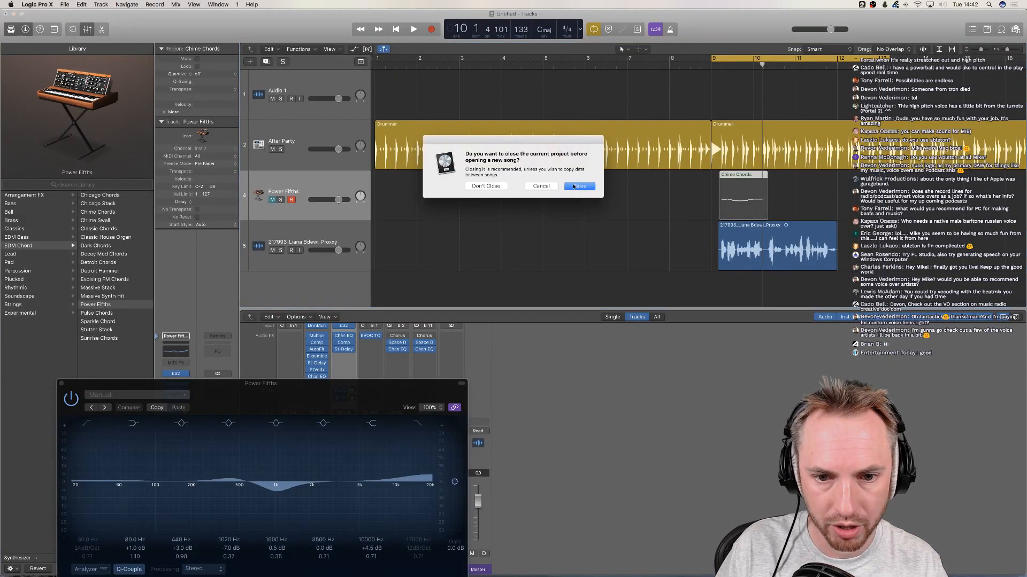
{"action": "left_click", "coordinate": [573, 186]}
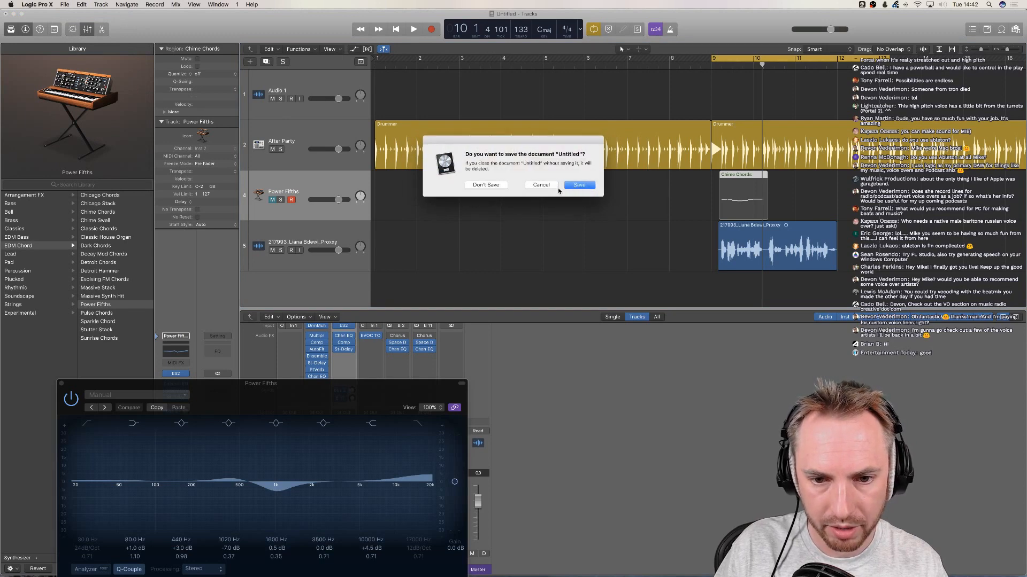
{"action": "left_click", "coordinate": [578, 185]}
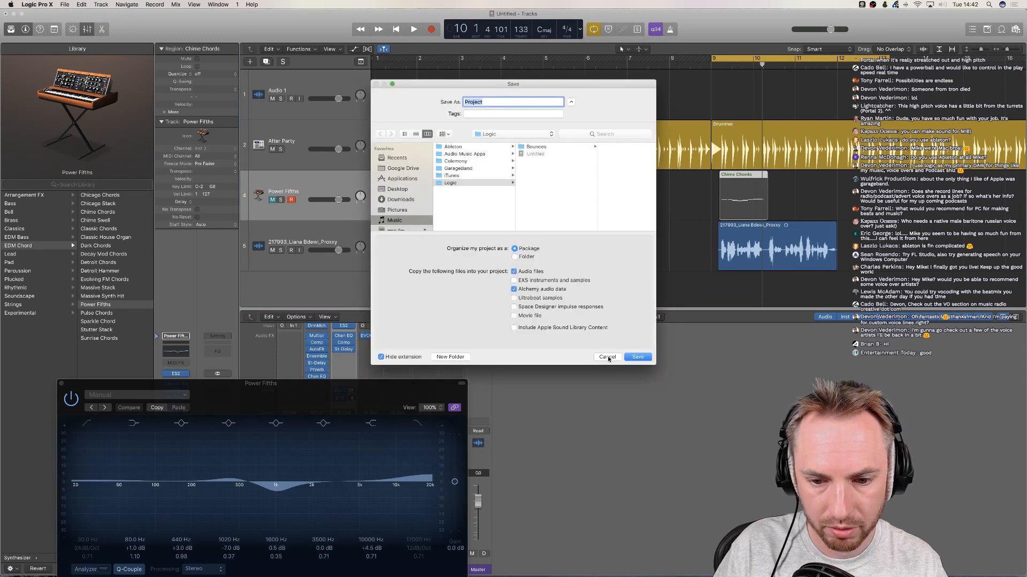
{"action": "left_click", "coordinate": [606, 358]}
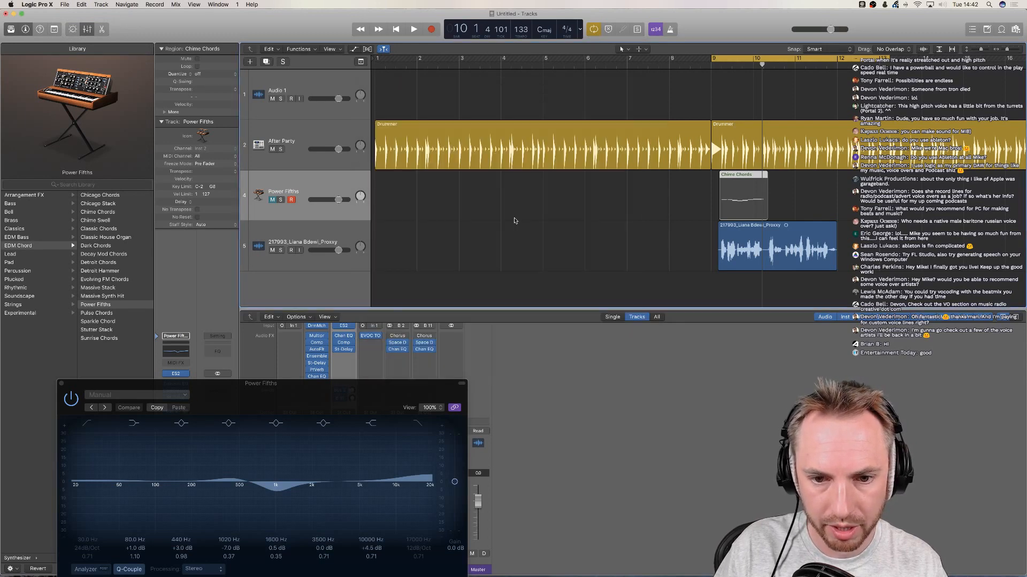
Create a new project with one audio track, keeping the current project open, and enlarge the new project window
{"action": "left_click", "coordinate": [65, 4]}
{"action": "left_click", "coordinate": [78, 14]}
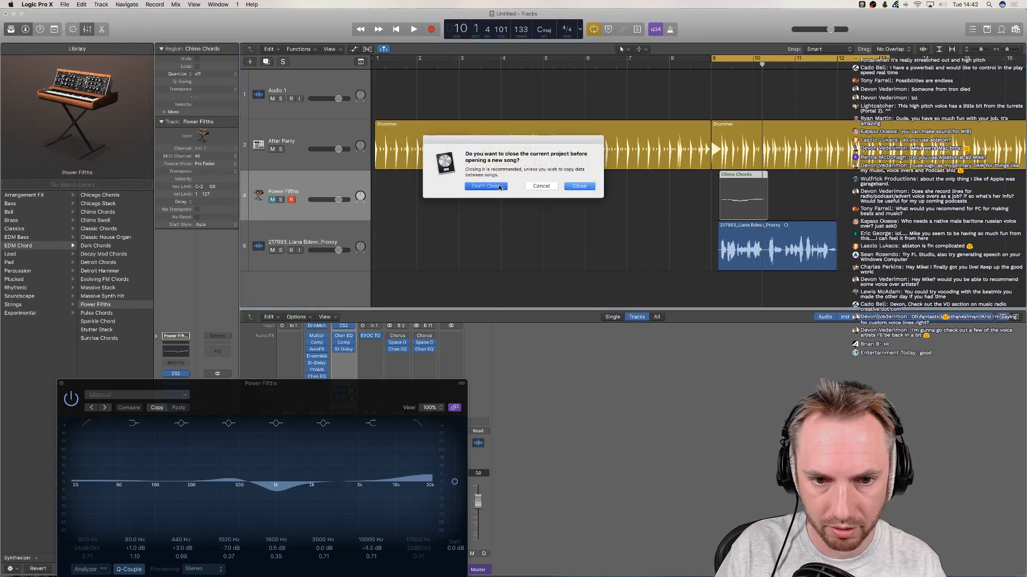
{"action": "left_click", "coordinate": [540, 186]}
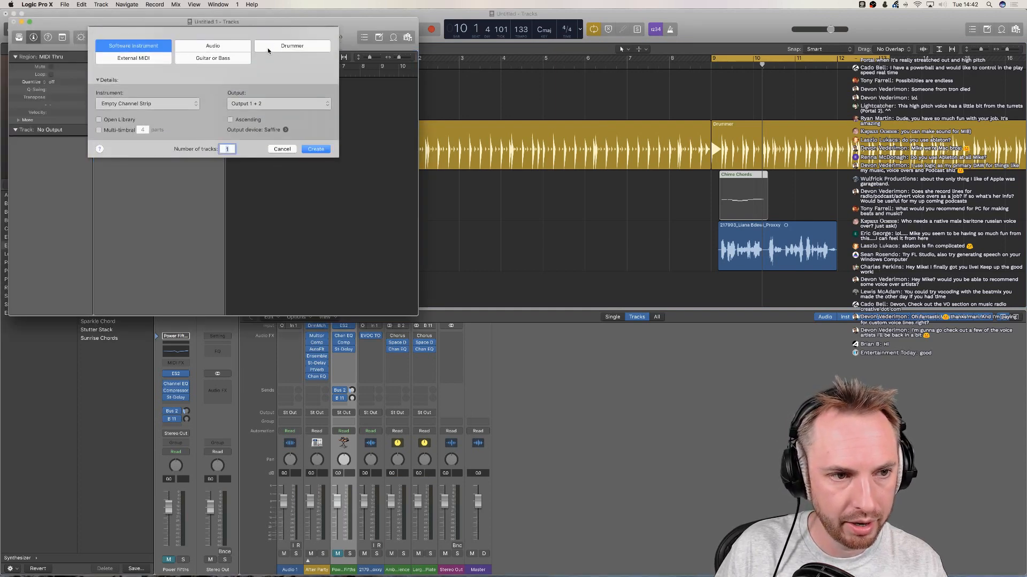
{"action": "left_click", "coordinate": [213, 46]}
{"action": "left_click", "coordinate": [316, 170]}
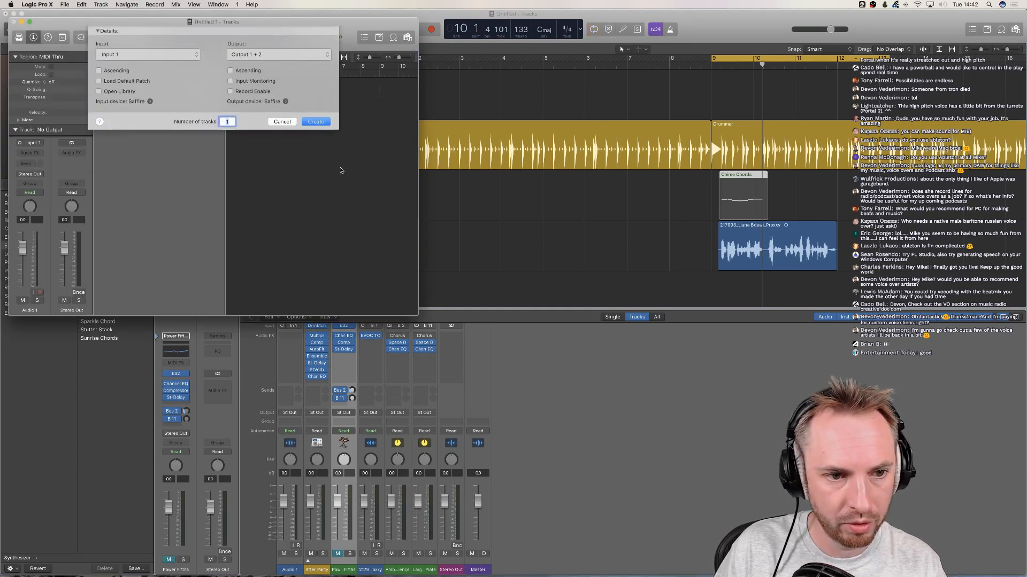
{"action": "left_click_drag", "start_coordinate": [418, 316], "coordinate": [803, 453]}
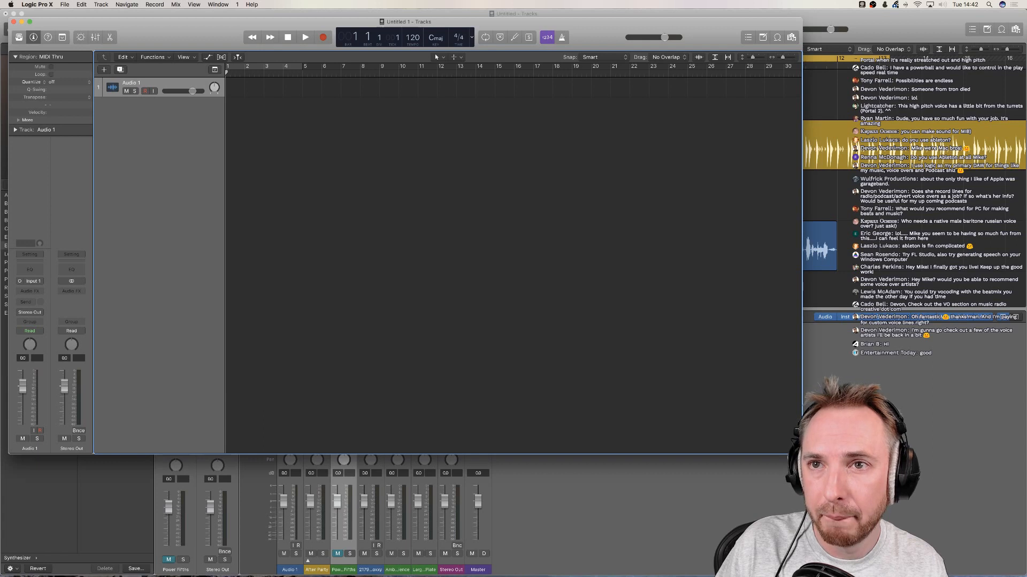
Import Gaia 30s with Logo - MASTER onto its own track, starting at bar 1
{"action": "left_click_drag", "start_coordinate": [502, 27], "coordinate": [230, 93]}
{"action": "left_click_drag", "start_coordinate": [457, 65], "coordinate": [456, 66]}
{"action": "left_click_drag", "start_coordinate": [508, 110], "coordinate": [277, 110]}
Play the Gaia music from about bar 14 and lower its track volume
{"action": "left_click", "coordinate": [488, 74]}
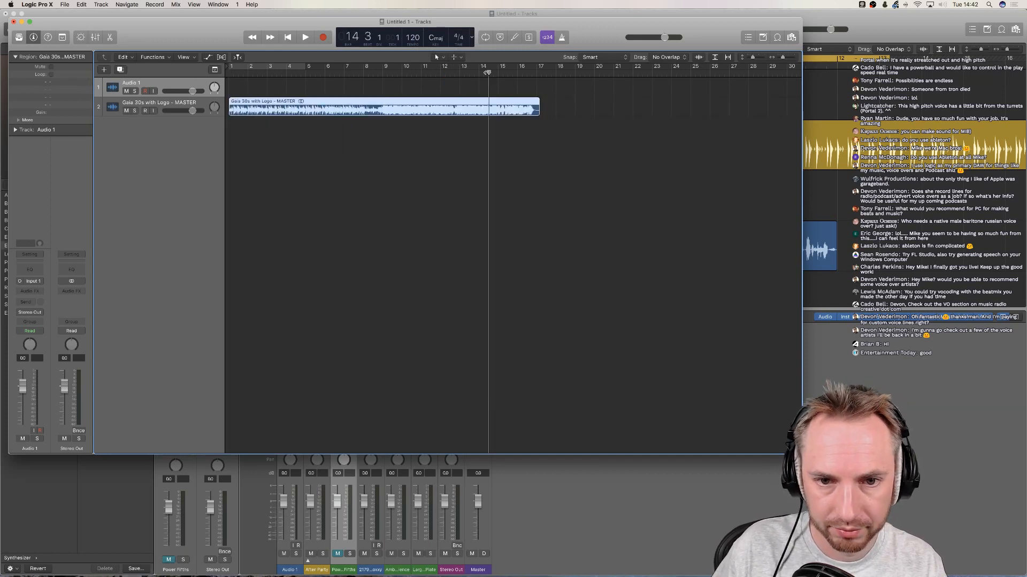
{"action": "key", "text": "space"}
{"action": "left_click_drag", "start_coordinate": [193, 113], "coordinate": [177, 114]}
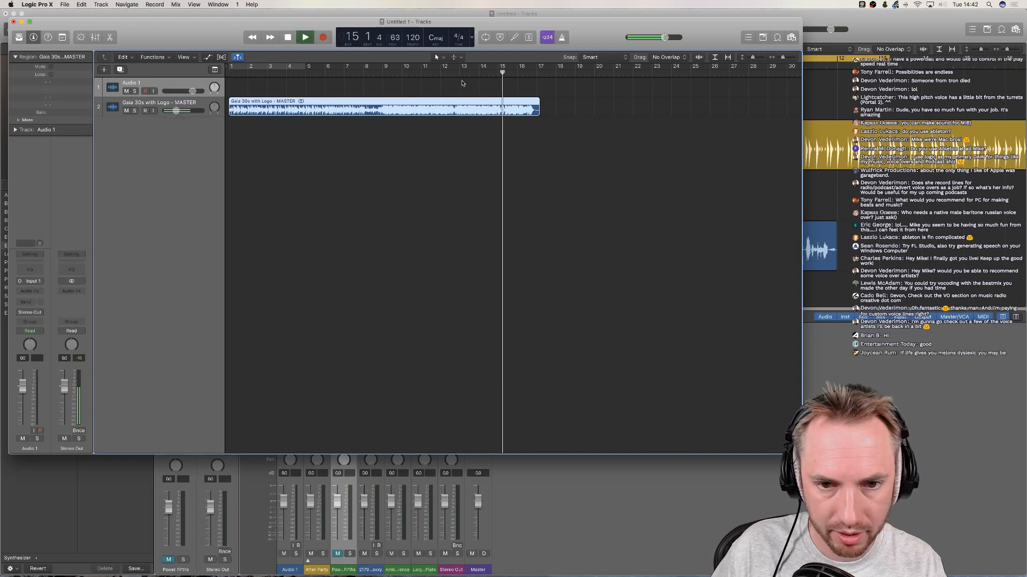
{"action": "key", "text": "space"}
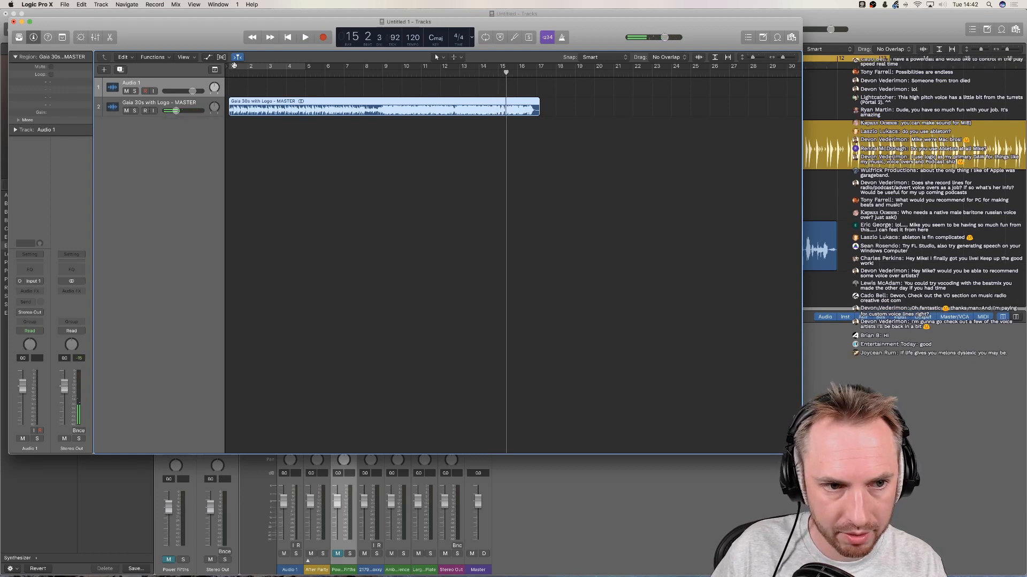
Set the cycle range from about beat 14.4 to bar 17 over the music's ending and play it
{"action": "left_click_drag", "start_coordinate": [231, 66], "coordinate": [536, 68]}
{"action": "left_click_drag", "start_coordinate": [230, 68], "coordinate": [494, 71]}
{"action": "key", "text": "space"}
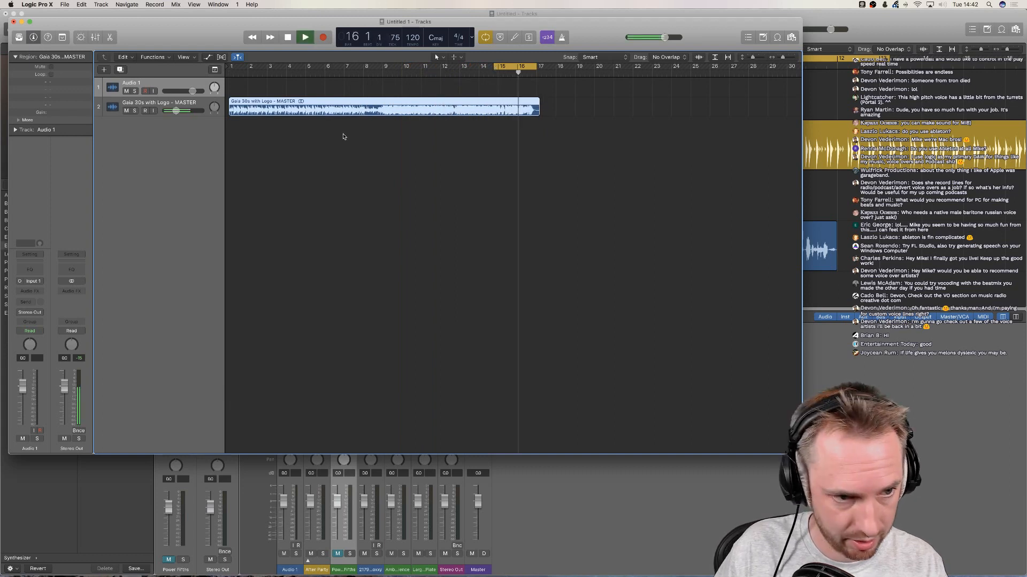
{"action": "key", "text": "space"}
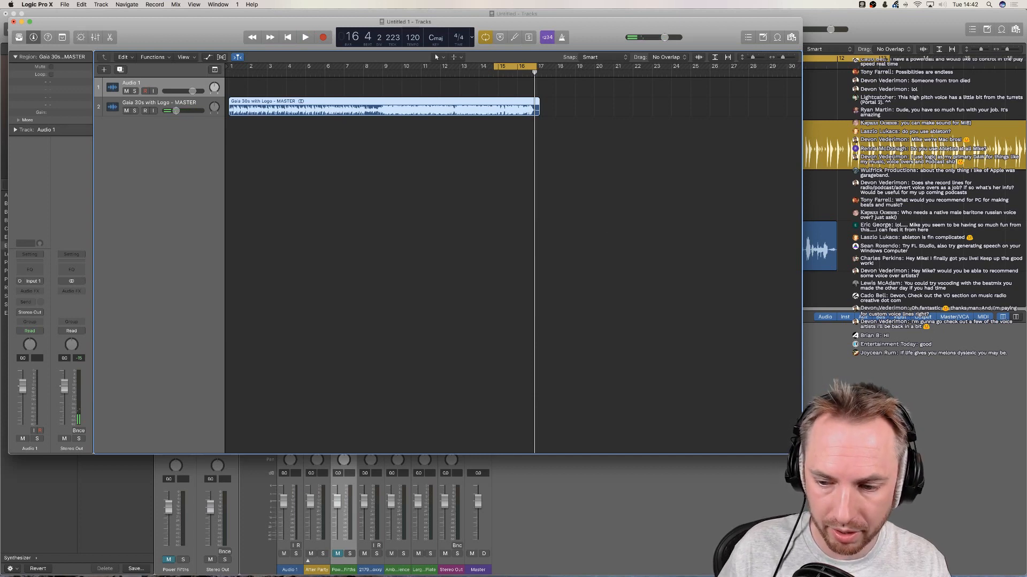
Enlarge the project window and listen to the Gaia music's ending from the start of the cycle range
{"action": "left_click_drag", "start_coordinate": [801, 455], "coordinate": [1026, 575]}
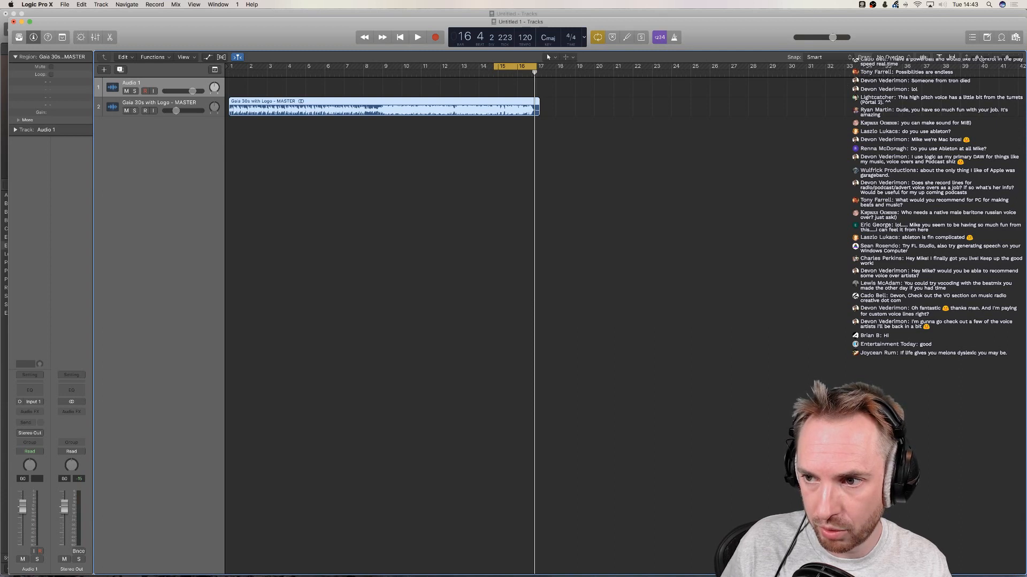
{"action": "left_click_drag", "start_coordinate": [981, 59], "coordinate": [1012, 59]}
{"action": "scroll", "coordinate": [375, 79], "scroll_direction": "left", "scroll_amount": 2}
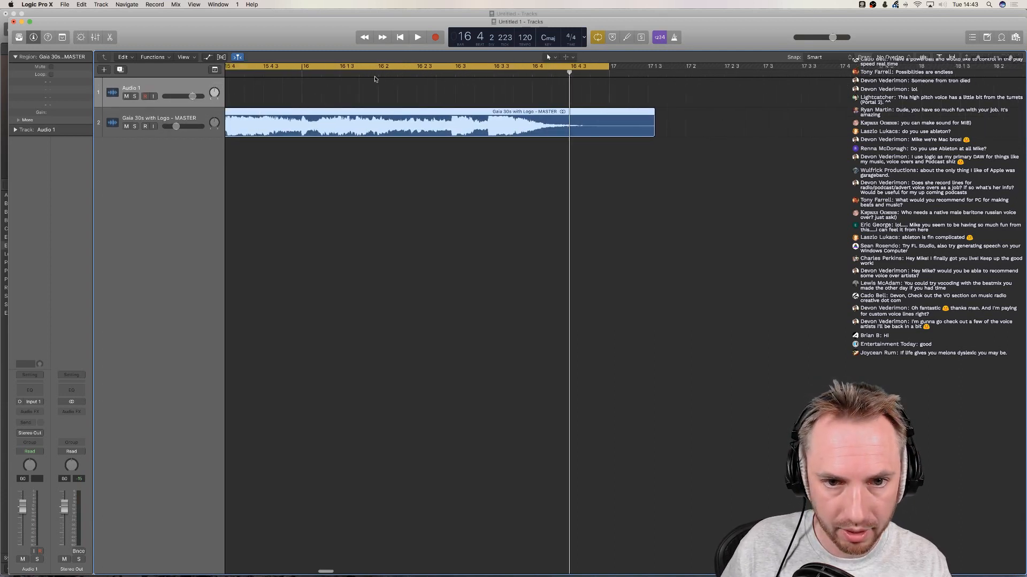
{"action": "scroll", "coordinate": [375, 79], "scroll_direction": "left", "scroll_amount": 10}
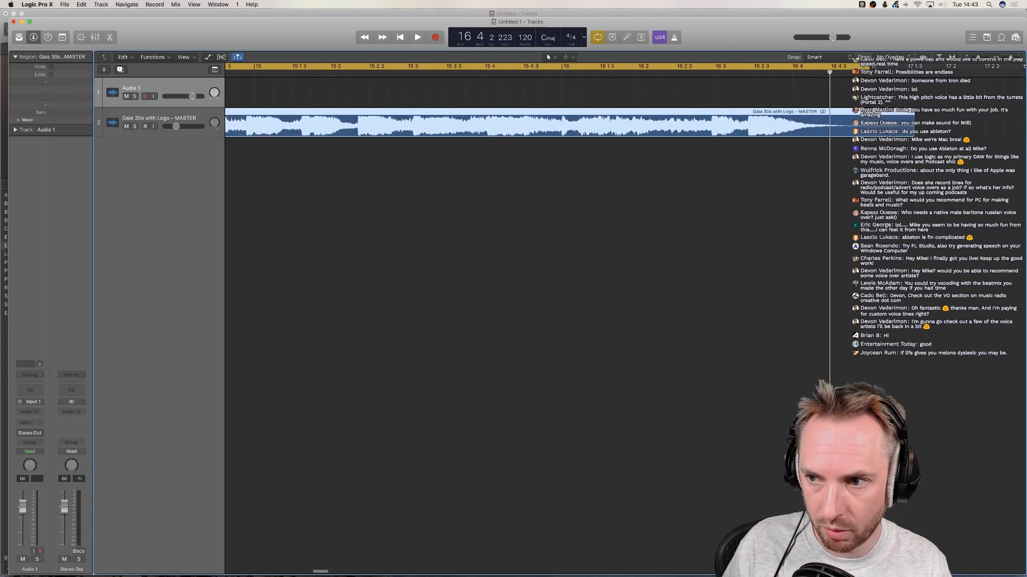
{"action": "left_click_drag", "start_coordinate": [1011, 58], "coordinate": [1009, 58]}
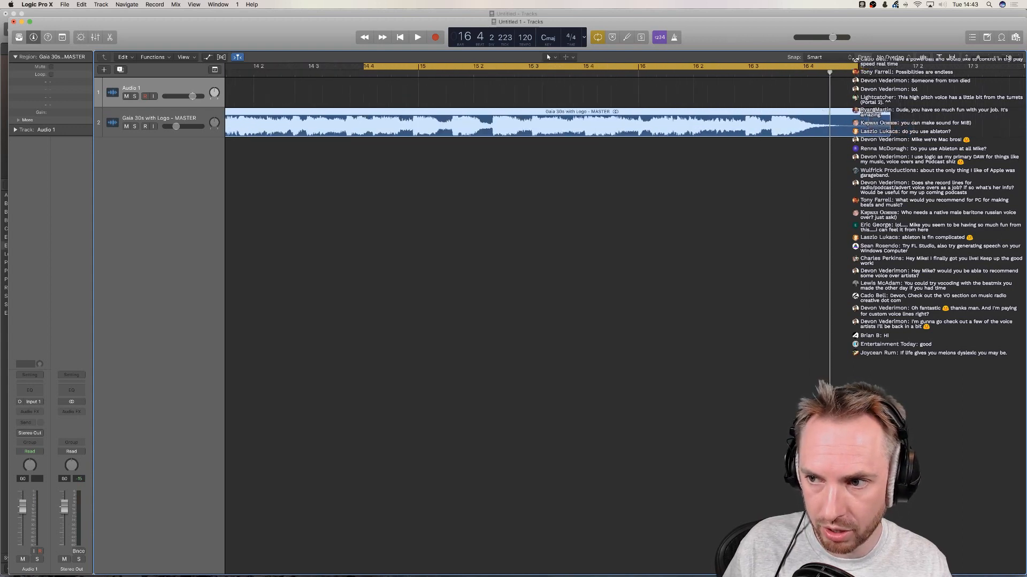
{"action": "left_click", "coordinate": [363, 75]}
{"action": "key", "text": "space"}
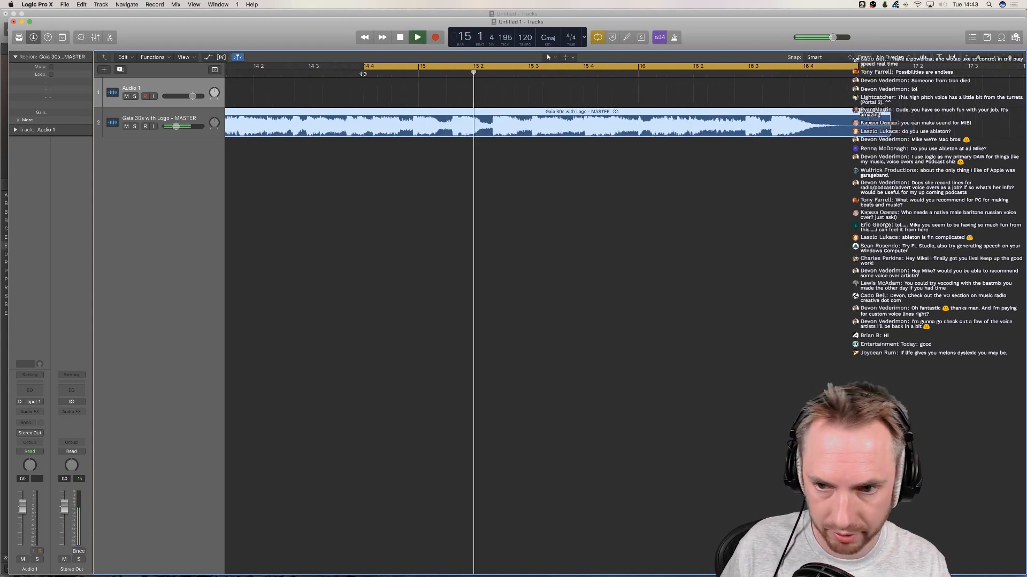
{"action": "key", "text": "space"}
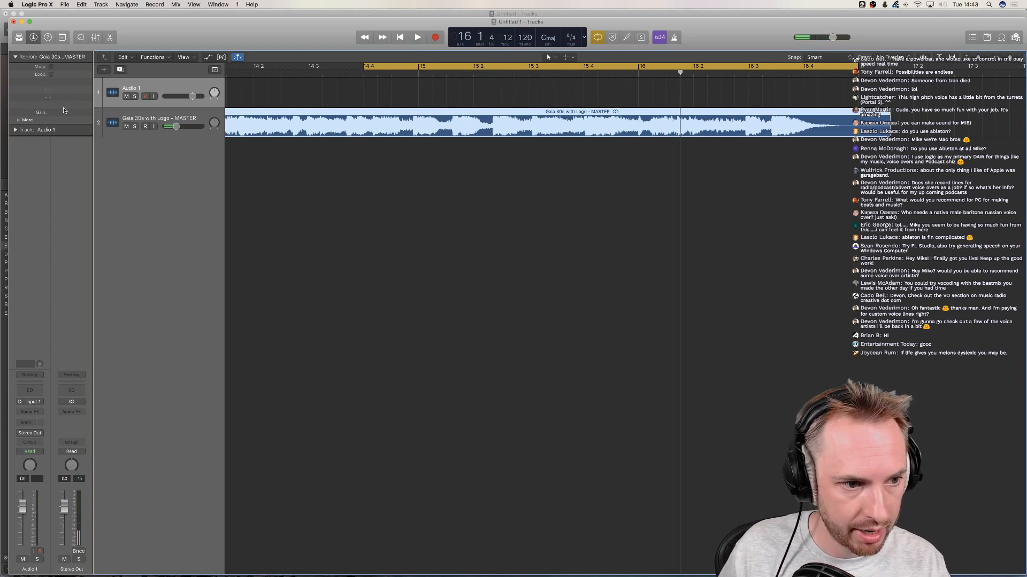
Create a software instrument track and load the Chicago Chords patch from the EDM Chord synthesizers
{"action": "left_click", "coordinate": [104, 69]}
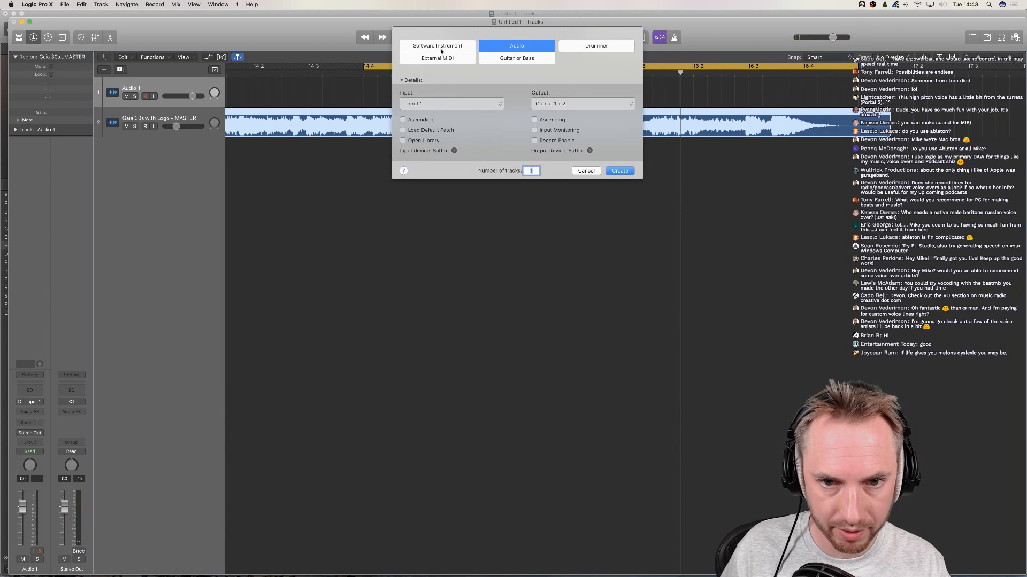
{"action": "left_click", "coordinate": [441, 50]}
{"action": "left_click", "coordinate": [619, 149]}
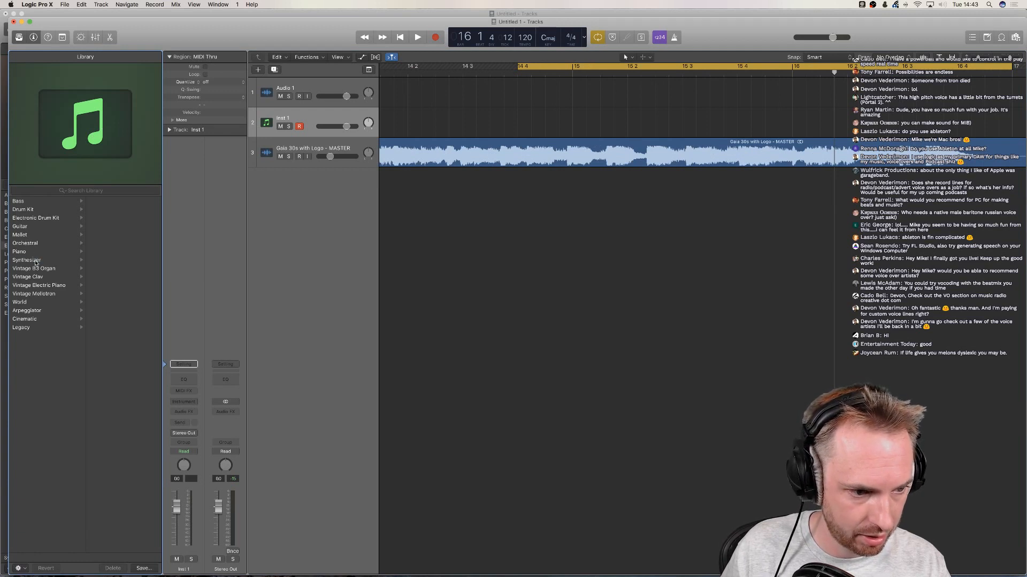
{"action": "left_click", "coordinate": [35, 261]}
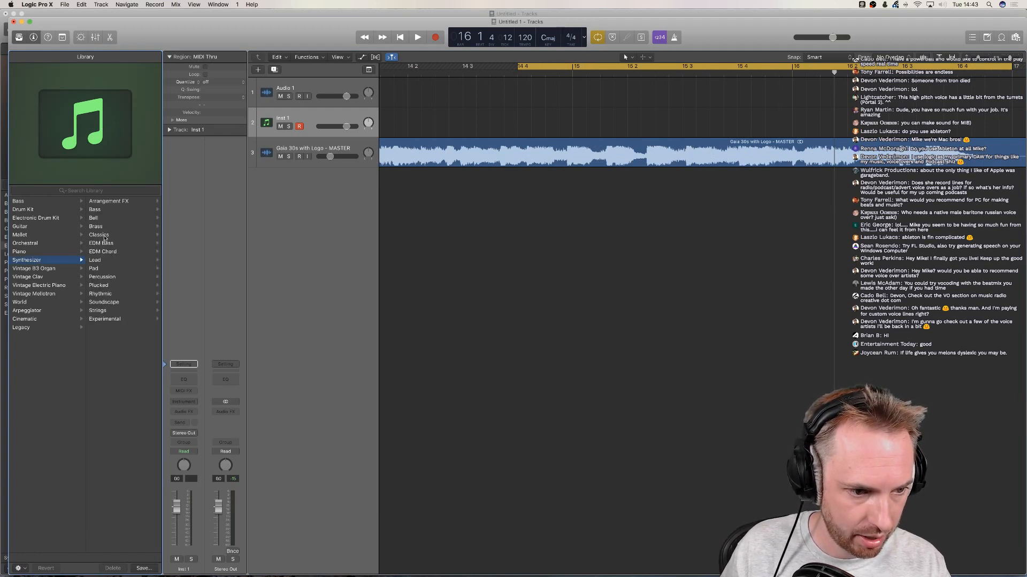
{"action": "left_click", "coordinate": [105, 251]}
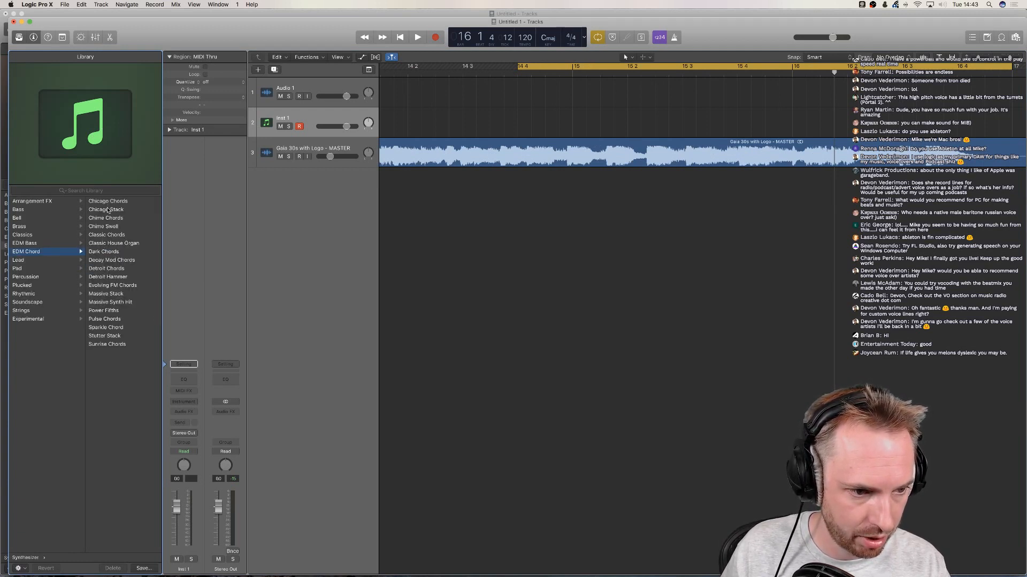
{"action": "left_click", "coordinate": [108, 203]}
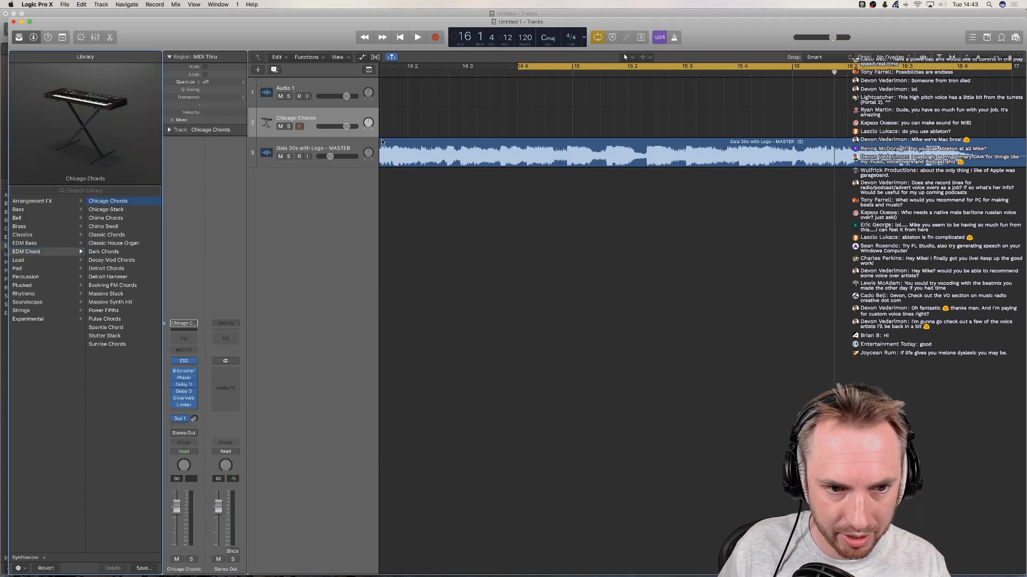
Create an empty MIDI region on the Chicago Chords track at about beat 14.4 and align the cycle start with it
{"action": "left_click", "coordinate": [524, 130]}
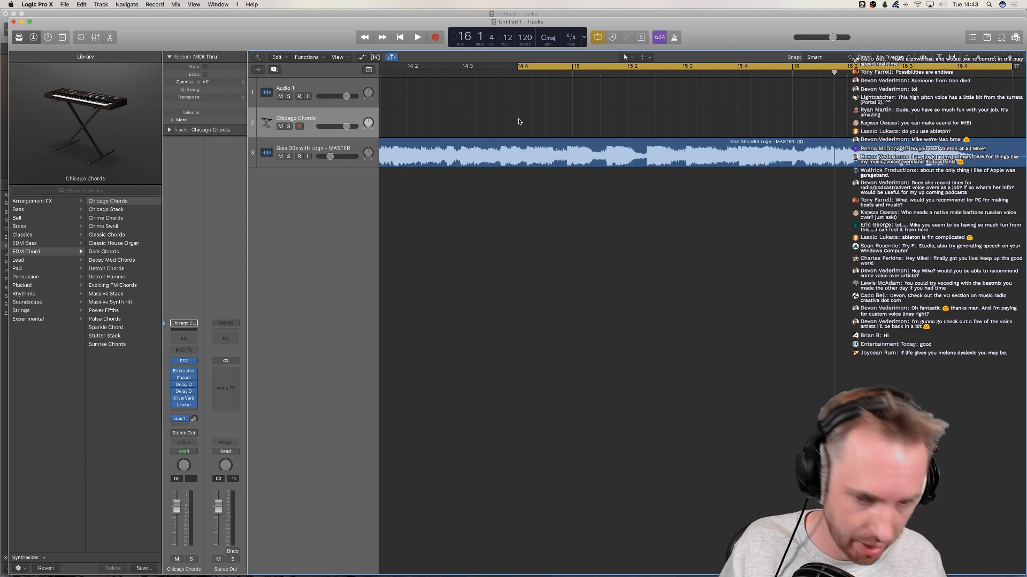
{"action": "right_click", "coordinate": [518, 121]}
{"action": "left_click", "coordinate": [538, 125]}
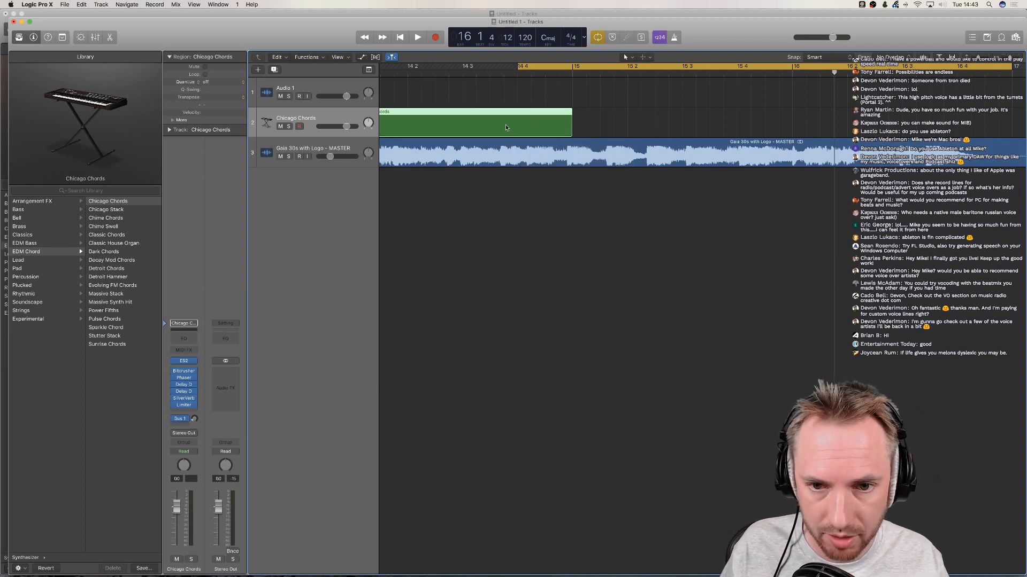
{"action": "left_click_drag", "start_coordinate": [486, 124], "coordinate": [627, 128]}
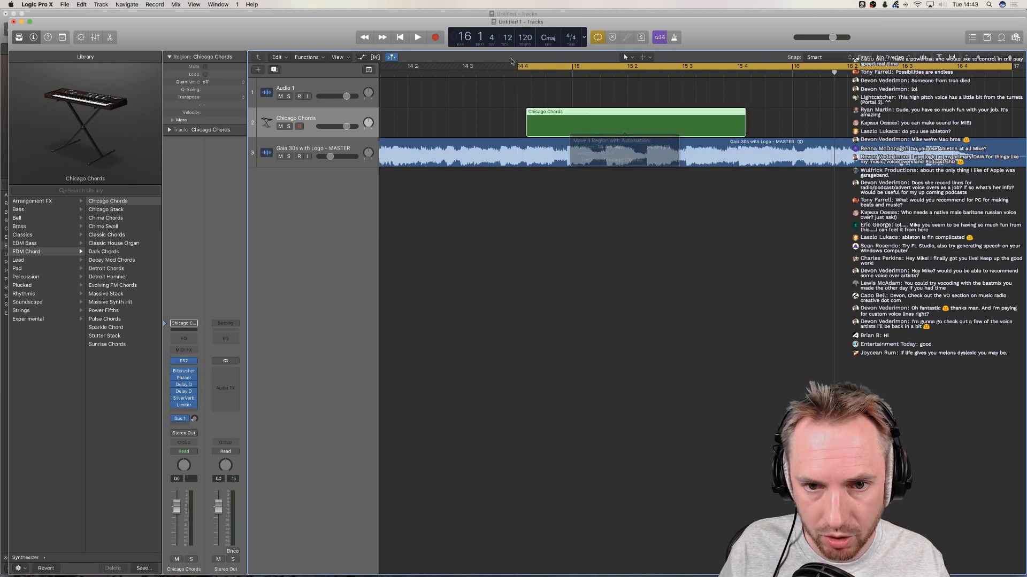
{"action": "left_click_drag", "start_coordinate": [518, 64], "coordinate": [527, 65]}
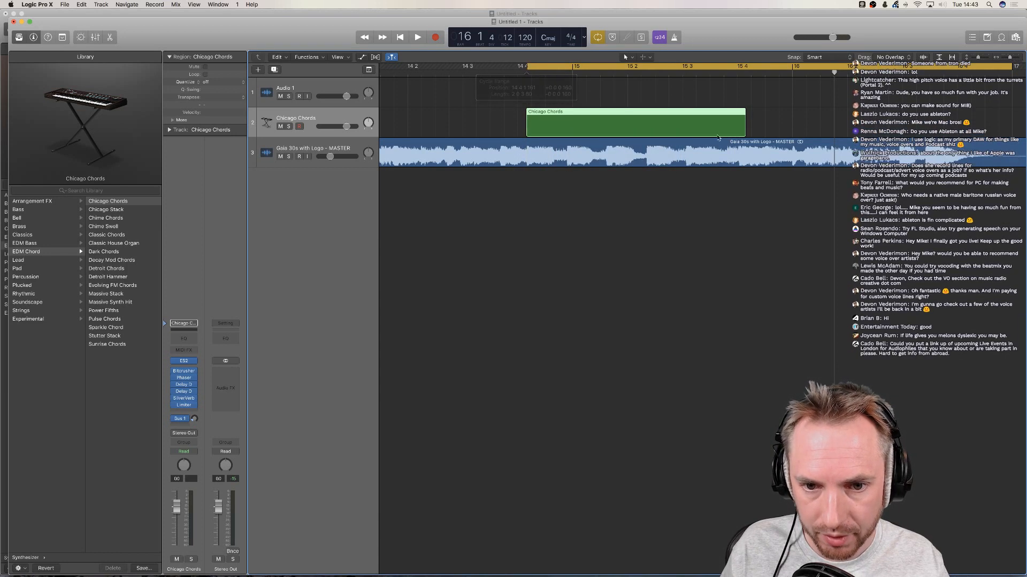
{"action": "left_click_drag", "start_coordinate": [630, 121], "coordinate": [639, 125]}
Open the Chicago Chords region in the Piano Roll and extend its end to just past bar 17
{"action": "scroll", "coordinate": [696, 111], "scroll_direction": "right", "scroll_amount": 4}
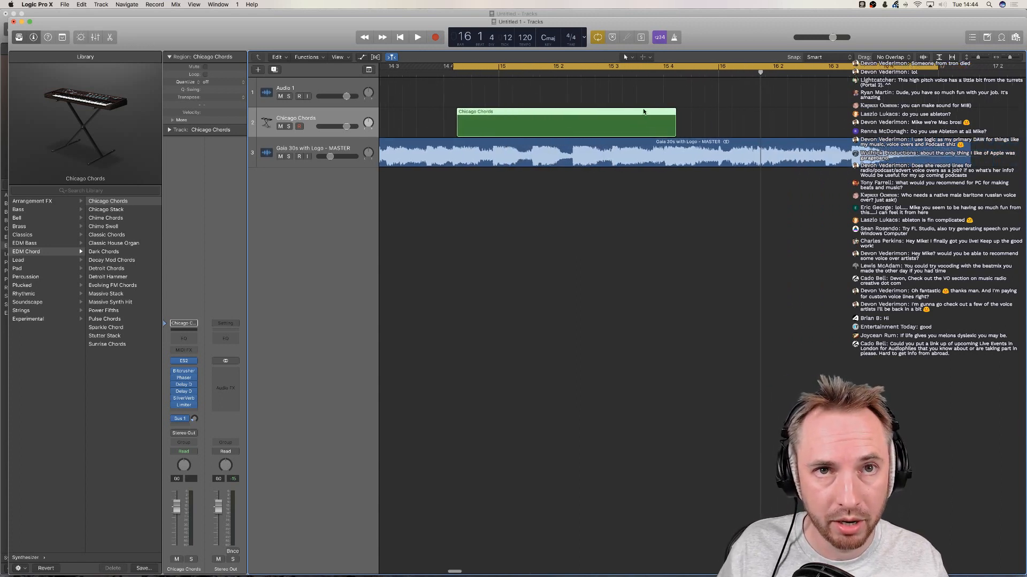
{"action": "scroll", "coordinate": [676, 113], "scroll_direction": "right", "scroll_amount": 2}
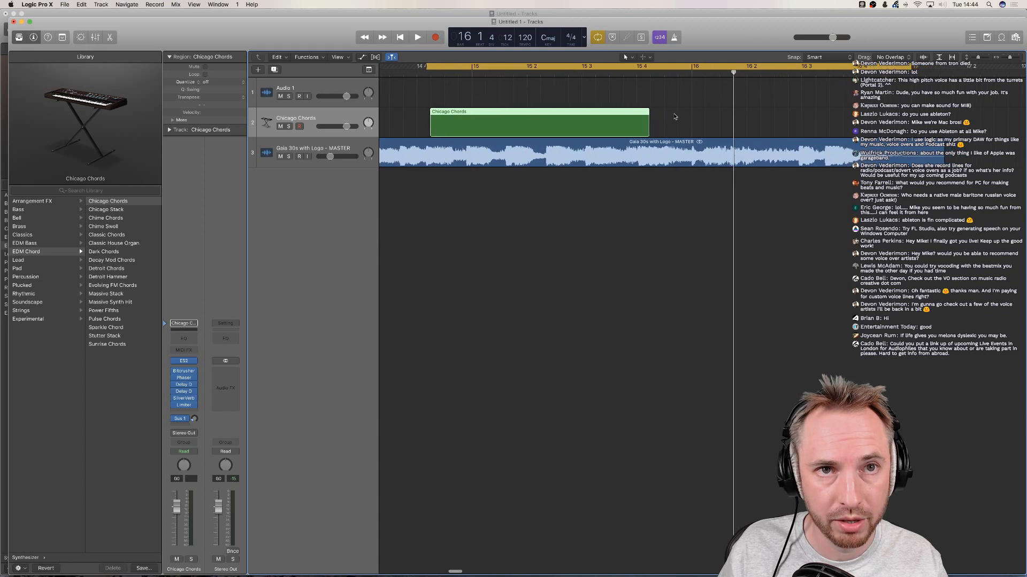
{"action": "scroll", "coordinate": [675, 117], "scroll_direction": "right", "scroll_amount": 2}
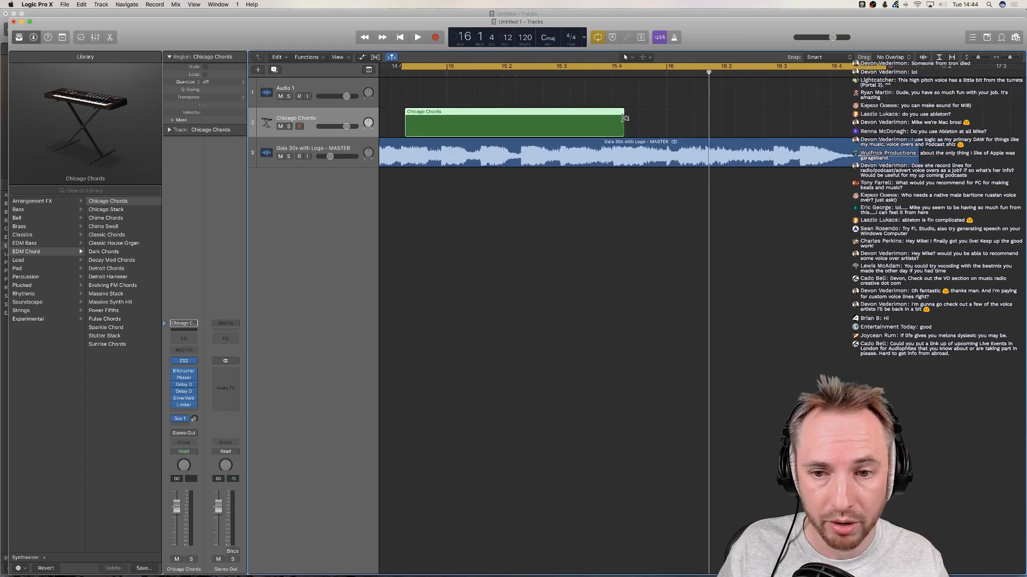
{"action": "double_click", "coordinate": [535, 125]}
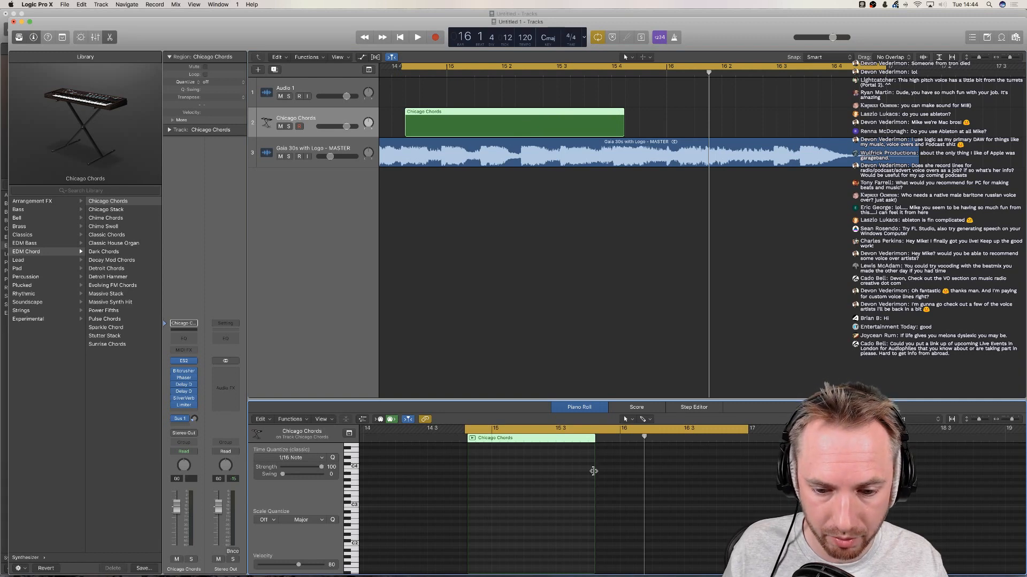
{"action": "left_click_drag", "start_coordinate": [595, 471], "coordinate": [765, 471]}
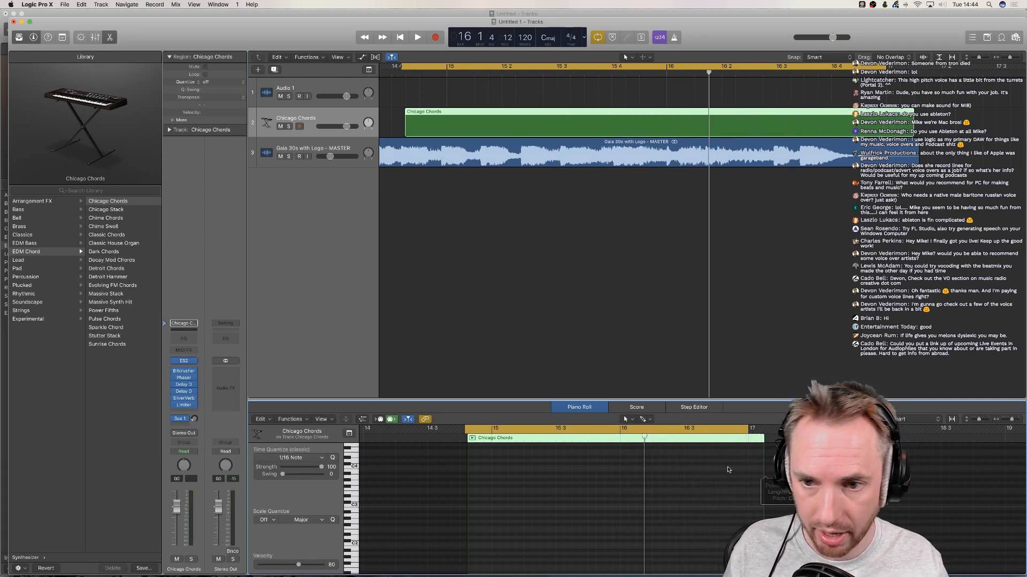
Add a C3 note at the start of the Chicago Chords region and play it with the music
{"action": "key", "text": "space"}
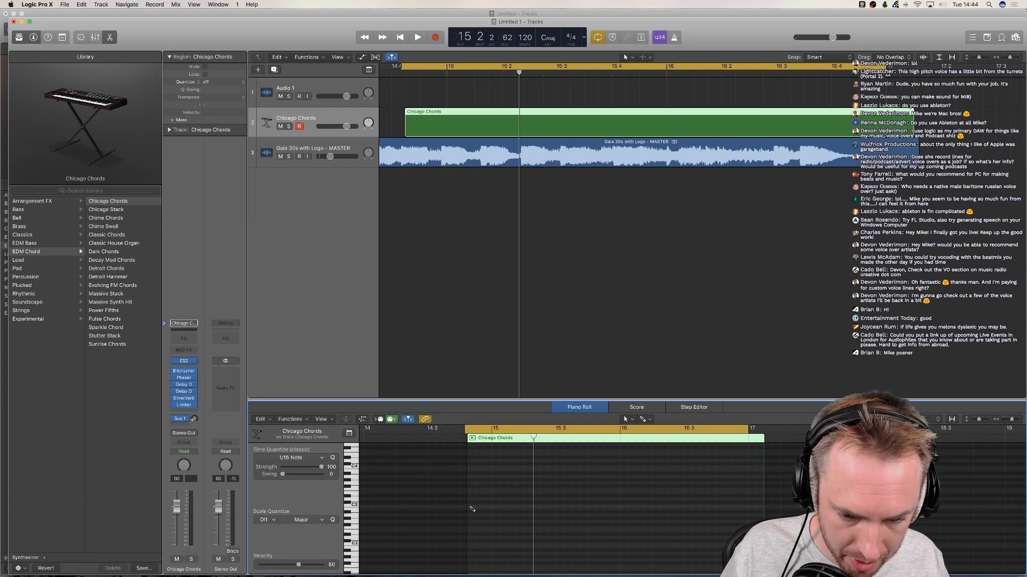
{"action": "left_click", "coordinate": [470, 506]}
{"action": "key", "text": "space"}
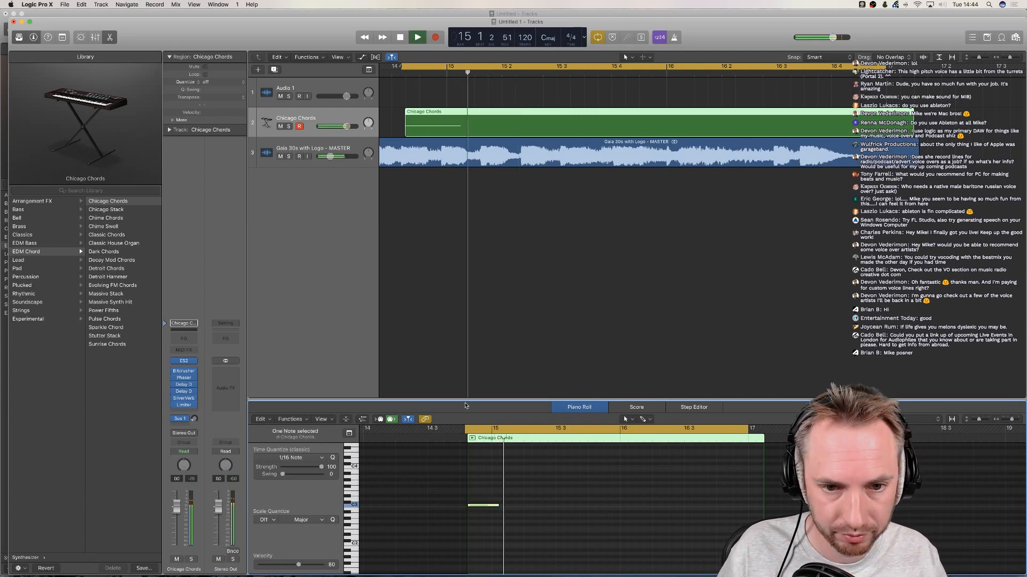
{"action": "key", "text": "space"}
Turn the C3 note into a pattern of three short notes, adjust the third note's timing, and play the pattern
{"action": "mouse_move", "coordinate": [497, 507]}
{"action": "left_mouse_down"}
{"action": "mouse_move", "coordinate": [478, 505]}
{"action": "mouse_move", "coordinate": [494, 508]}
{"action": "left_mouse_up"}
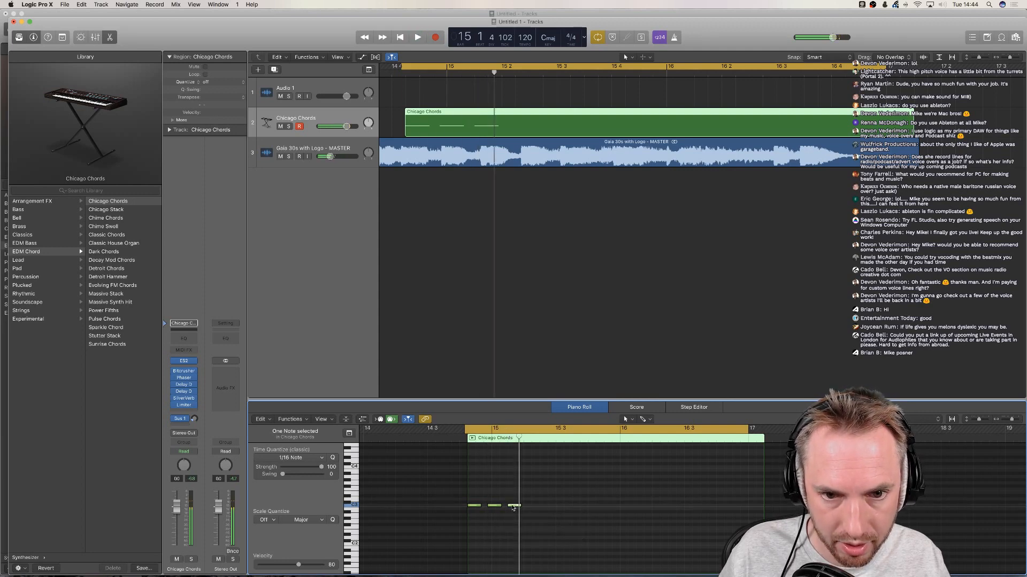
{"action": "left_click_drag", "start_coordinate": [513, 508], "coordinate": [516, 508]}
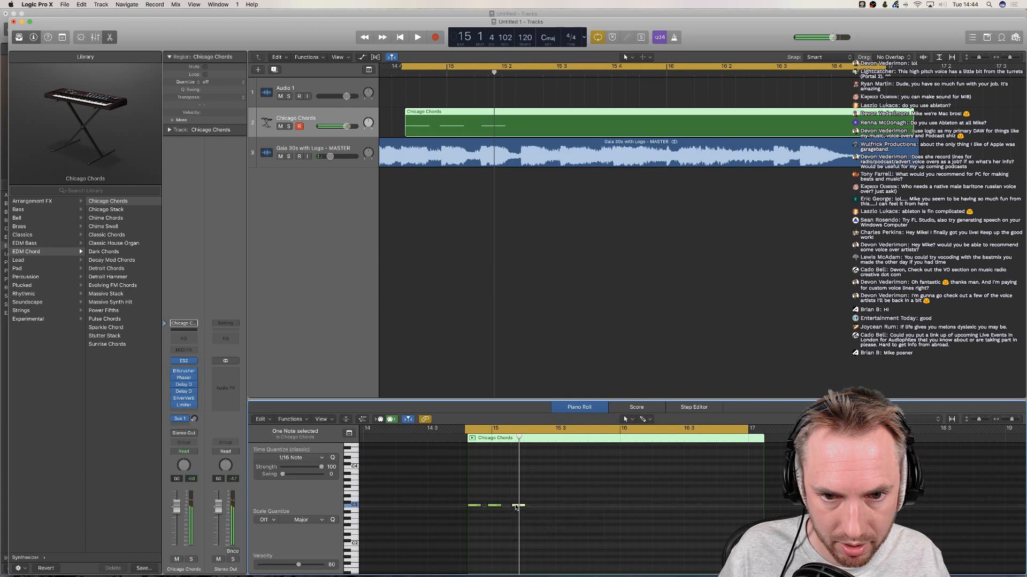
{"action": "key", "text": "space"}
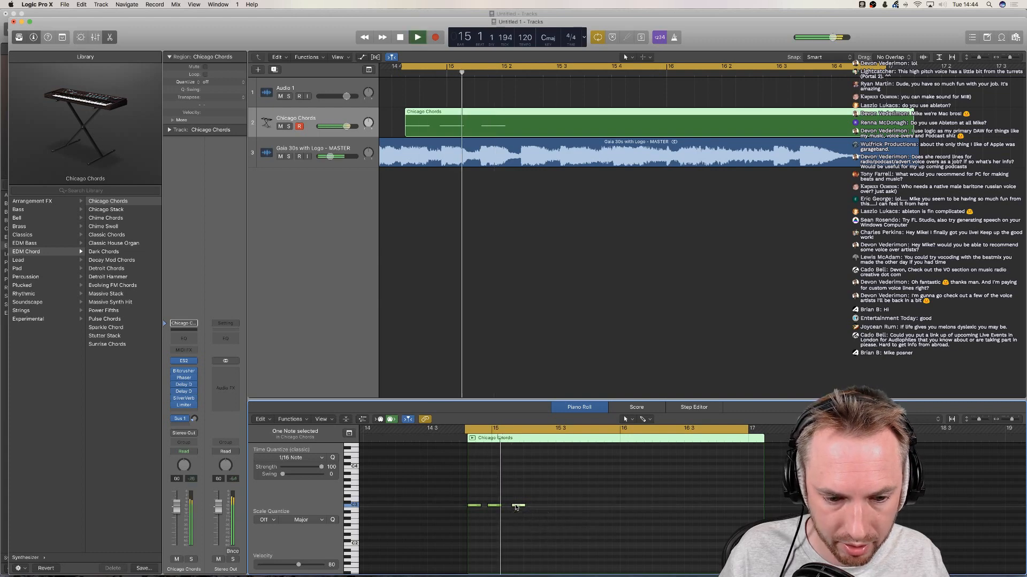
{"action": "key", "text": "space"}
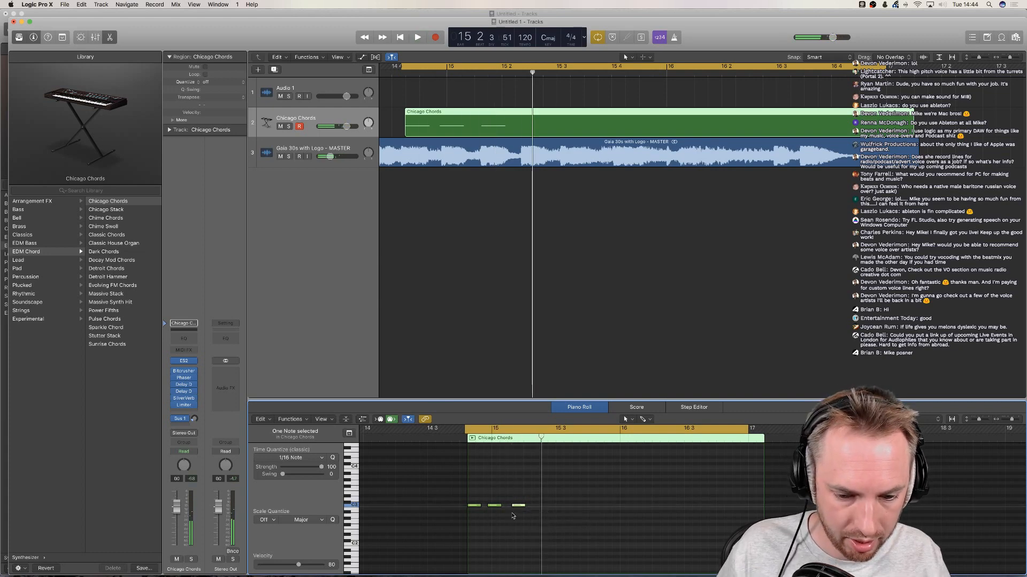
Transpose the three C3 notes up an octave to C4 and play them with the music
{"action": "left_click_drag", "start_coordinate": [531, 522], "coordinate": [475, 467]}
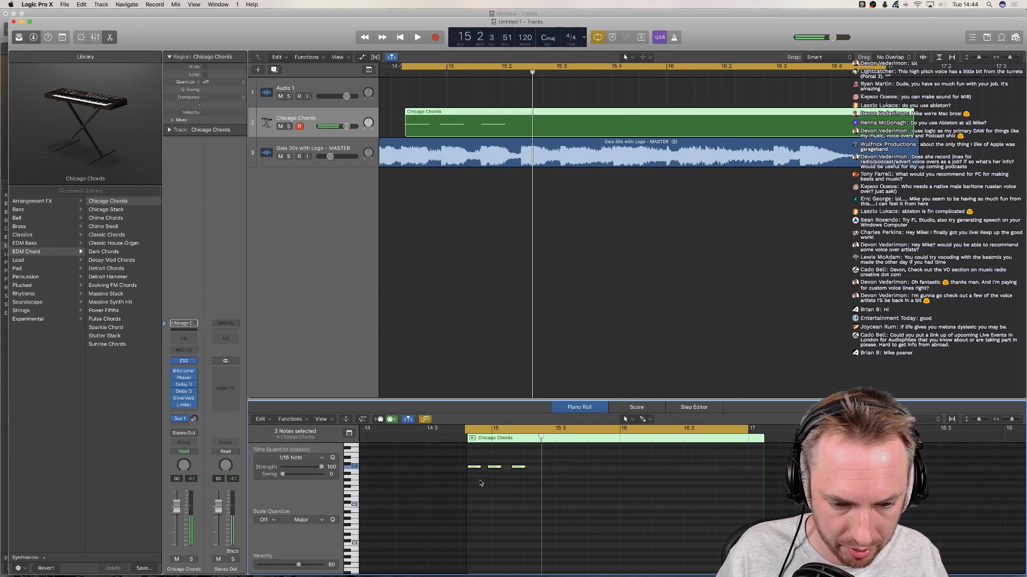
{"action": "key", "text": "shift+space"}
{"action": "key", "text": "space"}
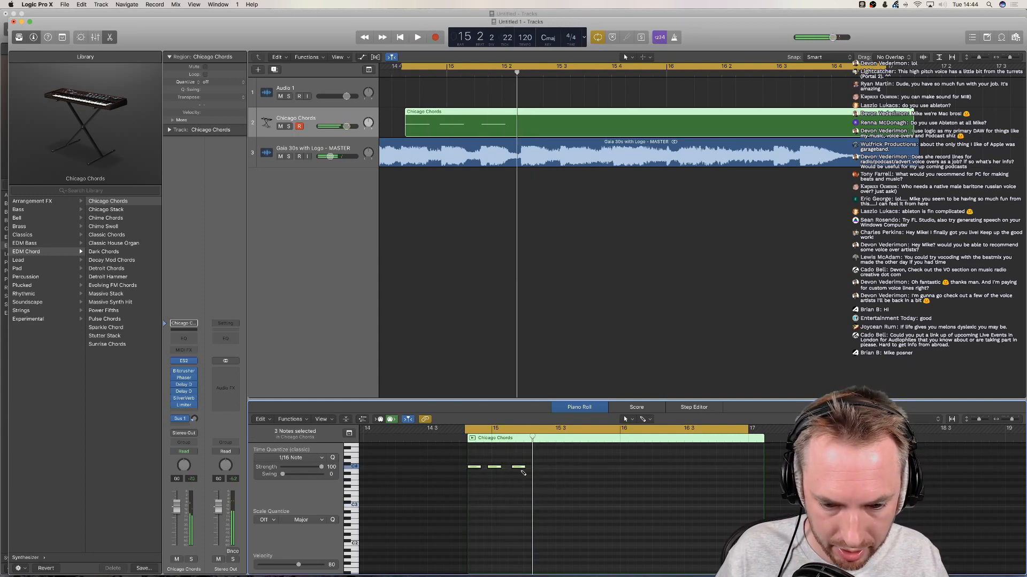
Add a fourth C4 note just after 15 2 2, lined up with the music's hit, and play the pattern
{"action": "left_click", "coordinate": [523, 72]}
{"action": "left_click_drag", "start_coordinate": [521, 74], "coordinate": [520, 75]}
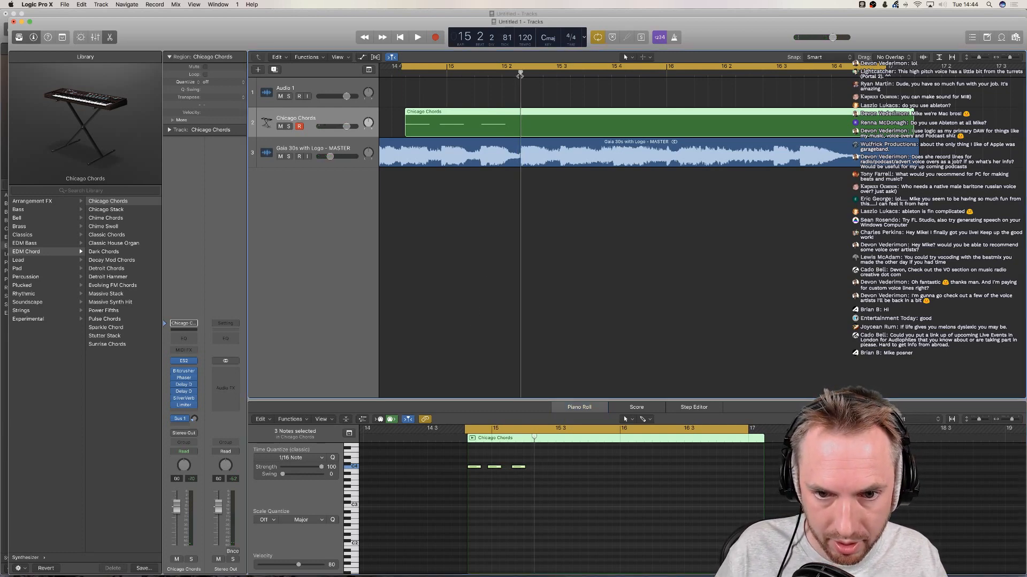
{"action": "left_click", "coordinate": [536, 468], "text": "super"}
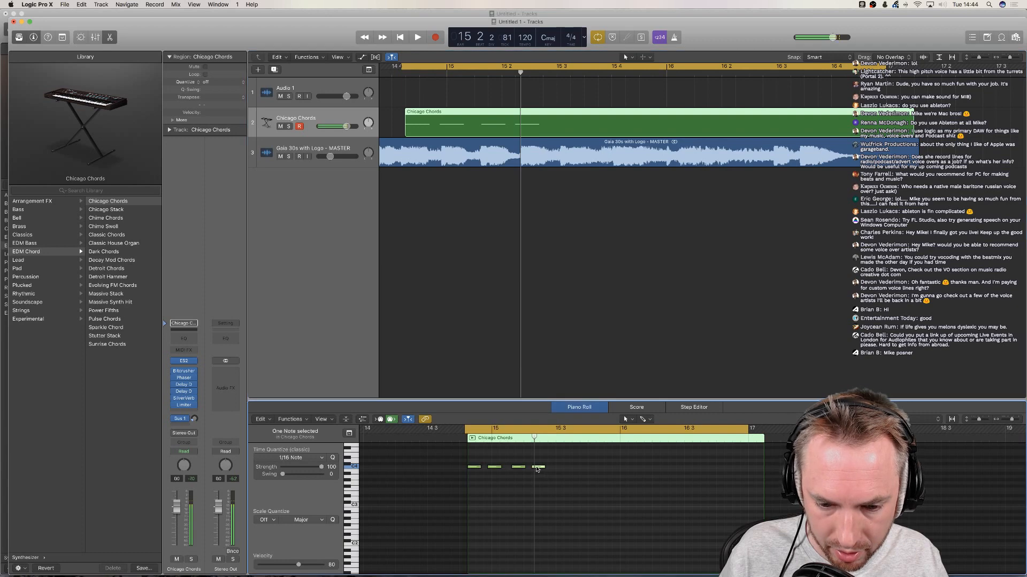
{"action": "left_click_drag", "start_coordinate": [538, 469], "coordinate": [541, 469]}
{"action": "key", "text": "space"}
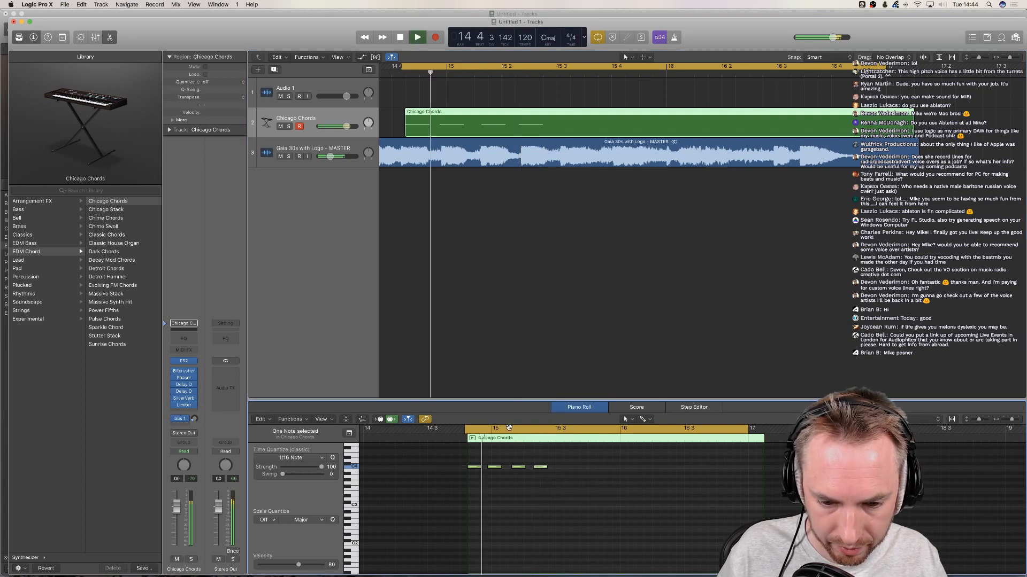
{"action": "key", "text": "space"}
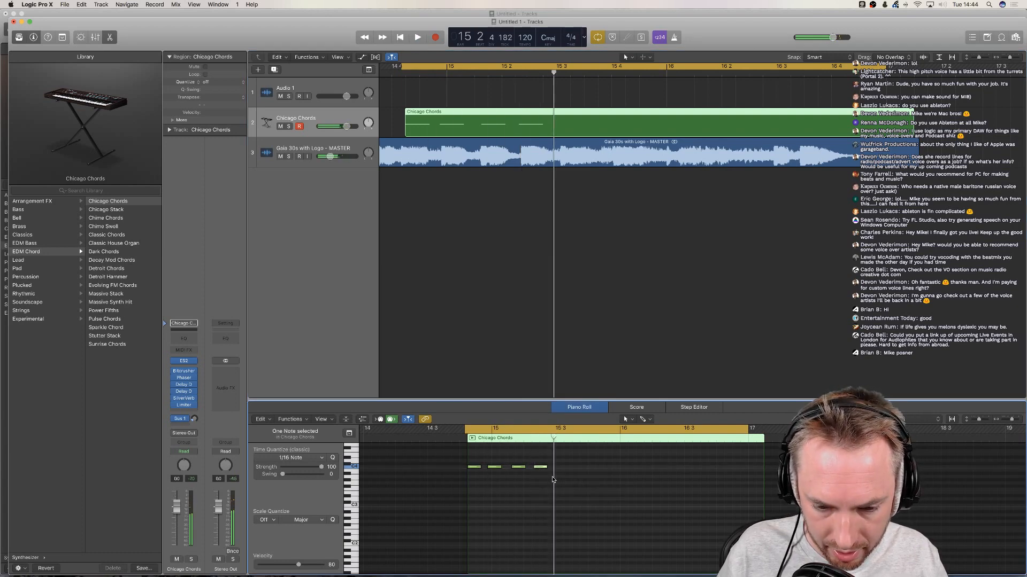
Add a fifth note at A#3 on about 15 3 1, marking the music's next hit with the playhead, and play the pattern
{"action": "left_click", "coordinate": [559, 73]}
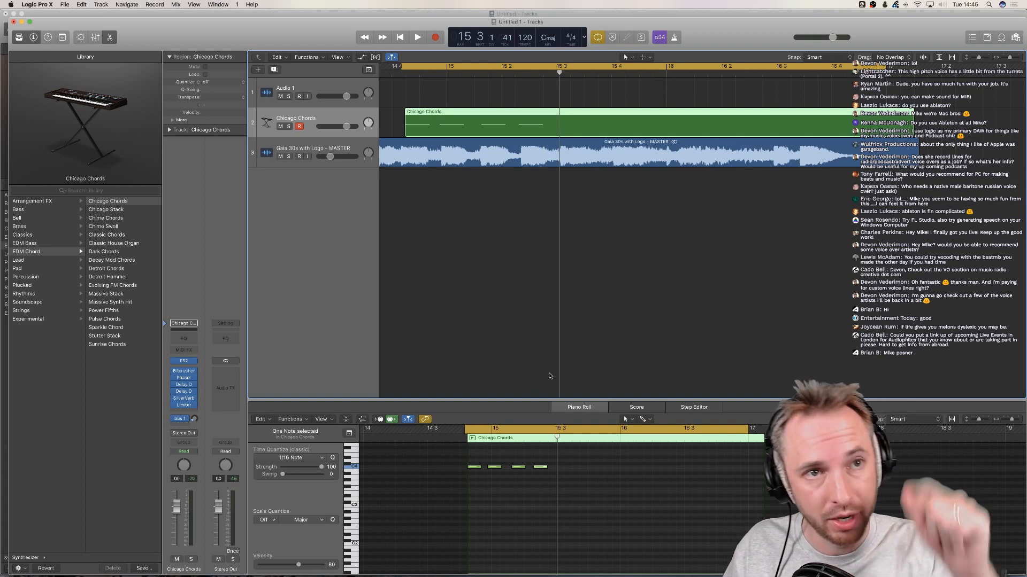
{"action": "left_click", "coordinate": [561, 473]}
{"action": "left_click_drag", "start_coordinate": [563, 475], "coordinate": [565, 476]}
{"action": "left_click", "coordinate": [564, 476]}
{"action": "left_click", "coordinate": [566, 476]}
{"action": "key", "text": "space"}
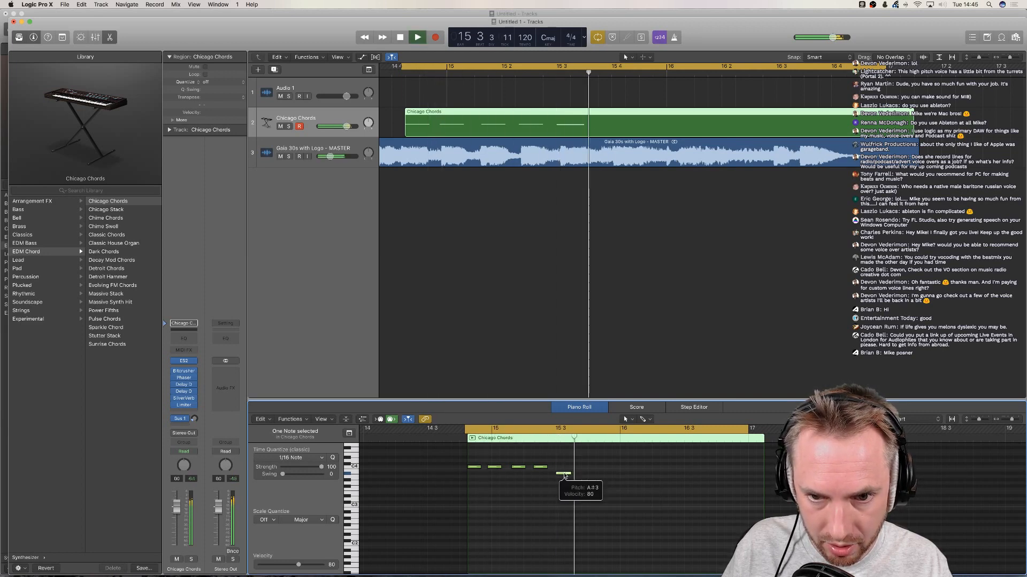
{"action": "key", "text": "space"}
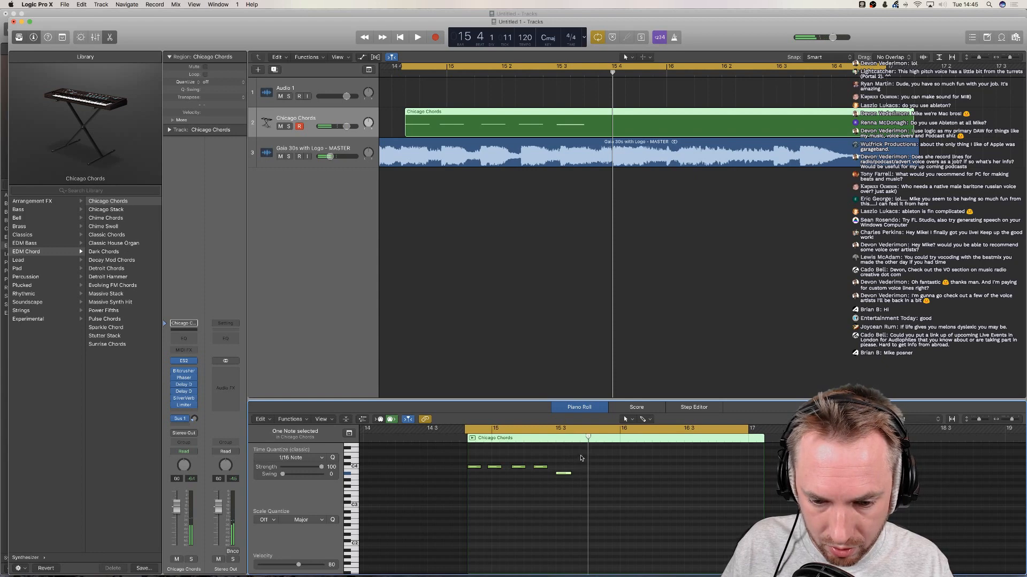
Add a sixth note at A3 on 15 4 1, check the fifth note's placement, and play the pattern with the music
{"action": "left_click", "coordinate": [586, 476], "text": "super"}
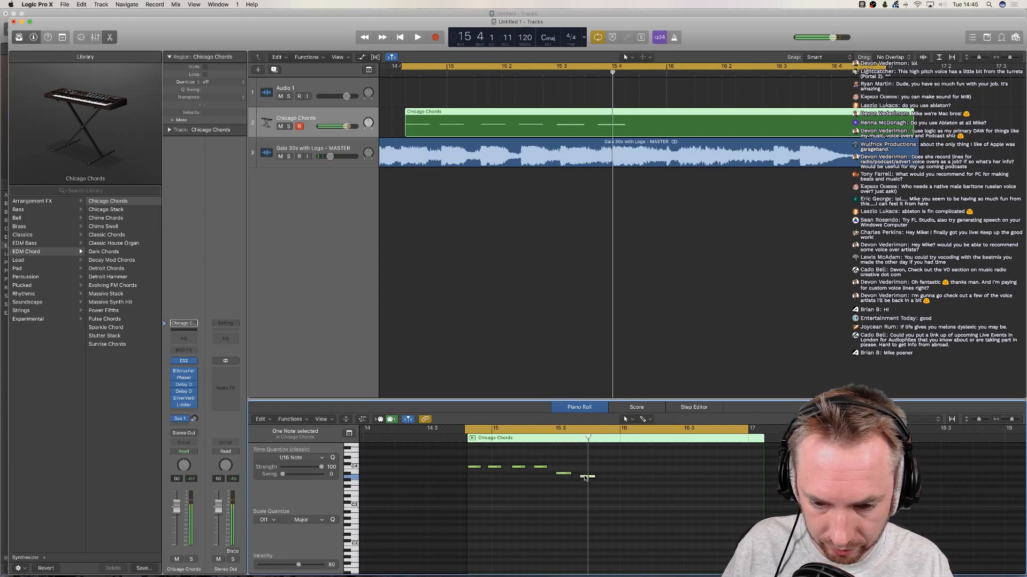
{"action": "left_click_drag", "start_coordinate": [590, 477], "coordinate": [598, 479]}
{"action": "key", "text": "space"}
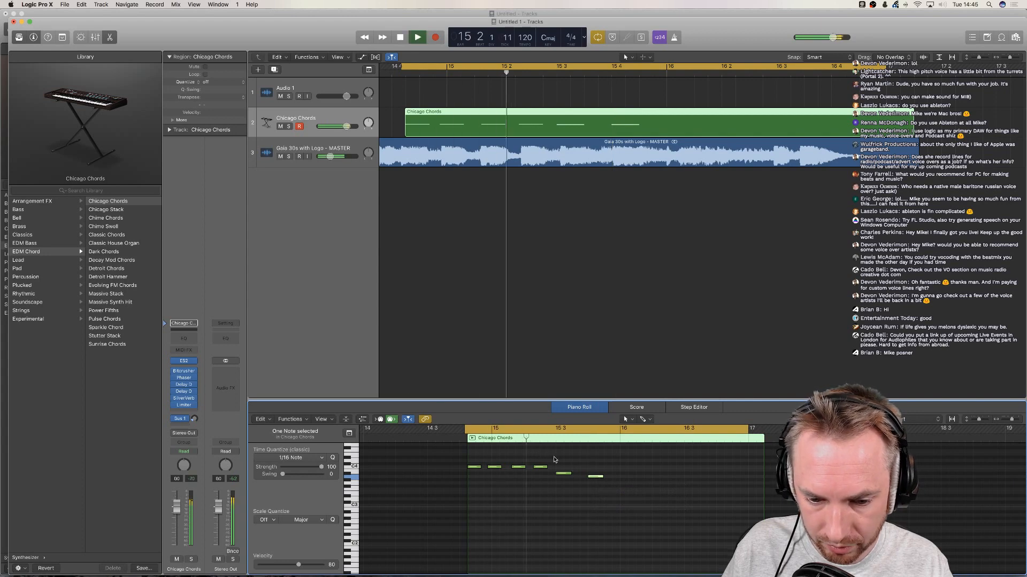
{"action": "key", "text": "space"}
{"action": "left_click_drag", "start_coordinate": [560, 474], "coordinate": [562, 475]}
{"action": "key", "text": "space"}
{"action": "key", "text": "space"}
{"action": "key", "text": "space"}
{"action": "key", "text": "space"}
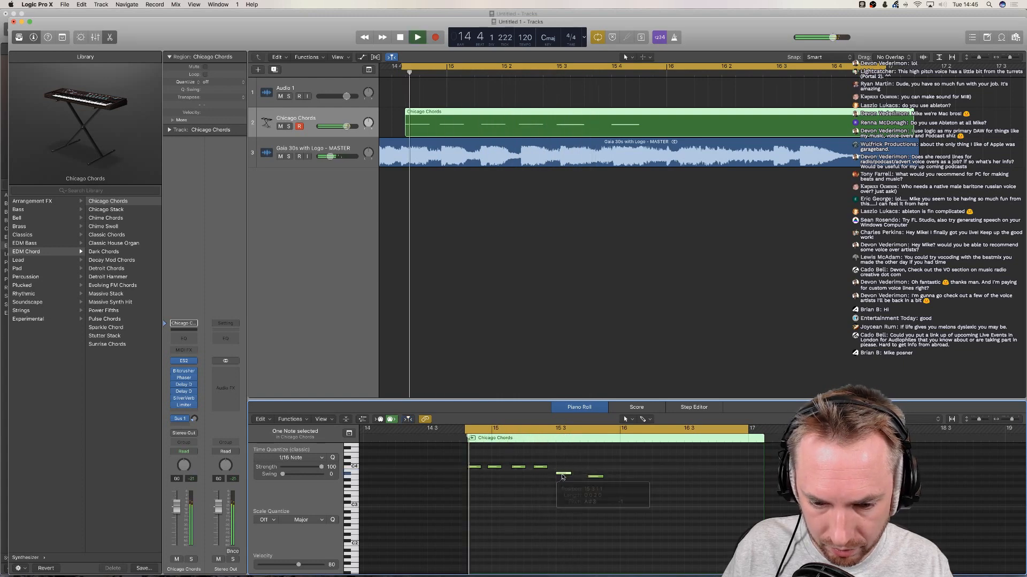
{"action": "key", "text": "space"}
Move the sixth note to 15 3 3, directly after the fifth, and play the passage around 15 4 with the music
{"action": "left_click", "coordinate": [589, 477]}
{"action": "left_click_drag", "start_coordinate": [589, 479], "coordinate": [573, 477]}
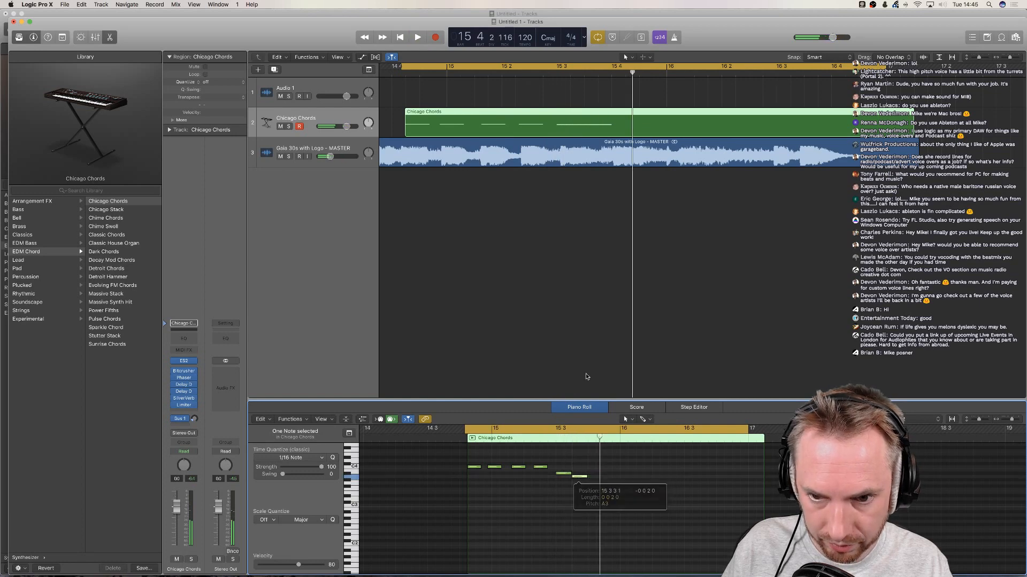
{"action": "key", "text": "space"}
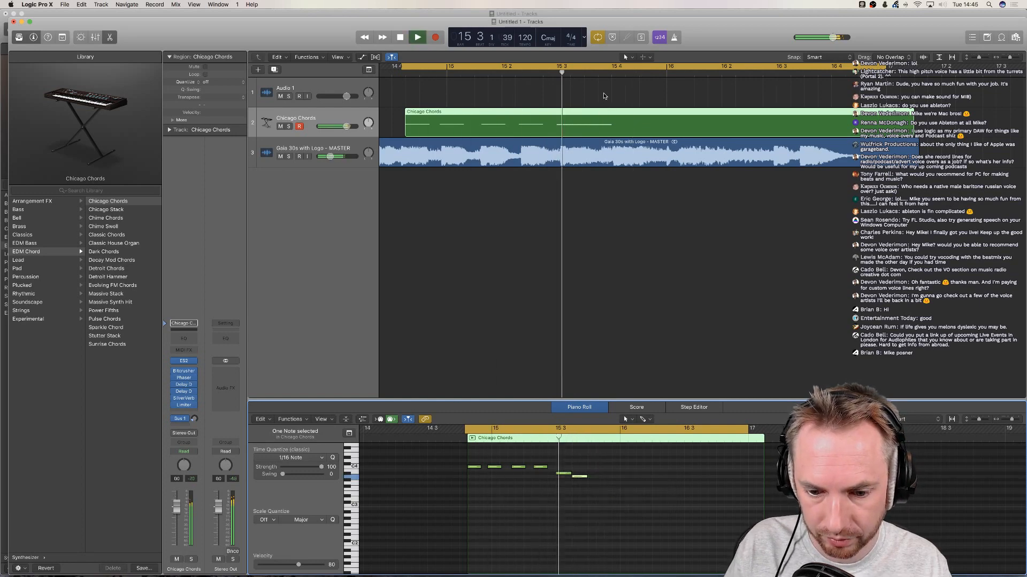
{"action": "key", "text": "space"}
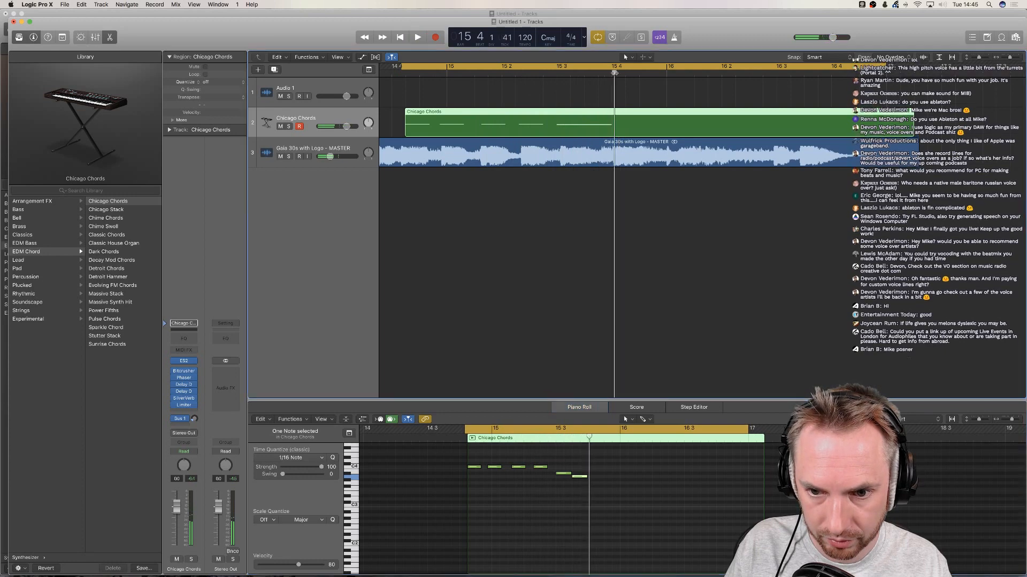
{"action": "key", "text": "space"}
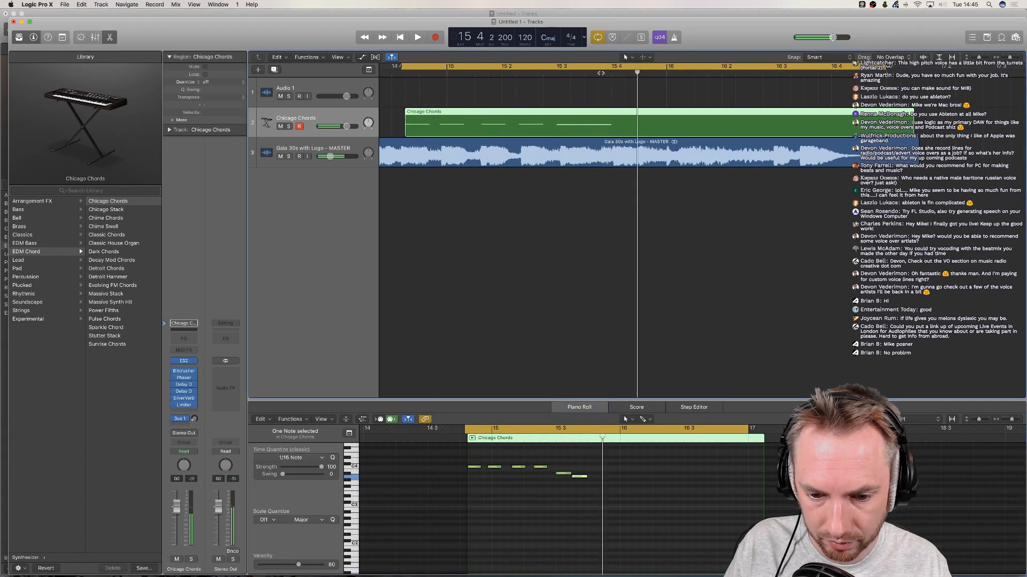
{"action": "key", "text": "space"}
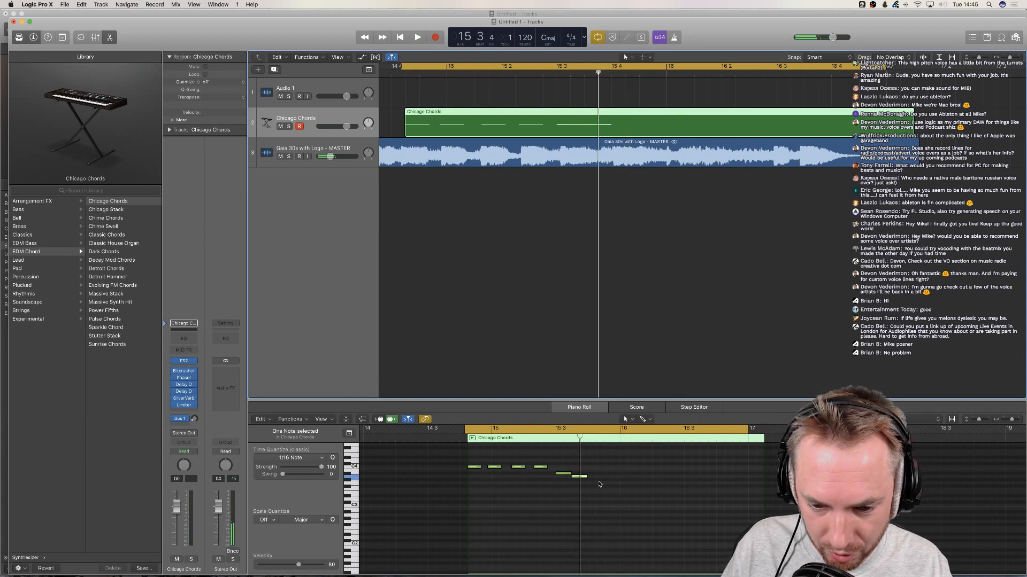
Try the sixth note at 15 3 4 on G#3 and on A3, playing it with the music
{"action": "left_click_drag", "start_coordinate": [579, 477], "coordinate": [587, 481]}
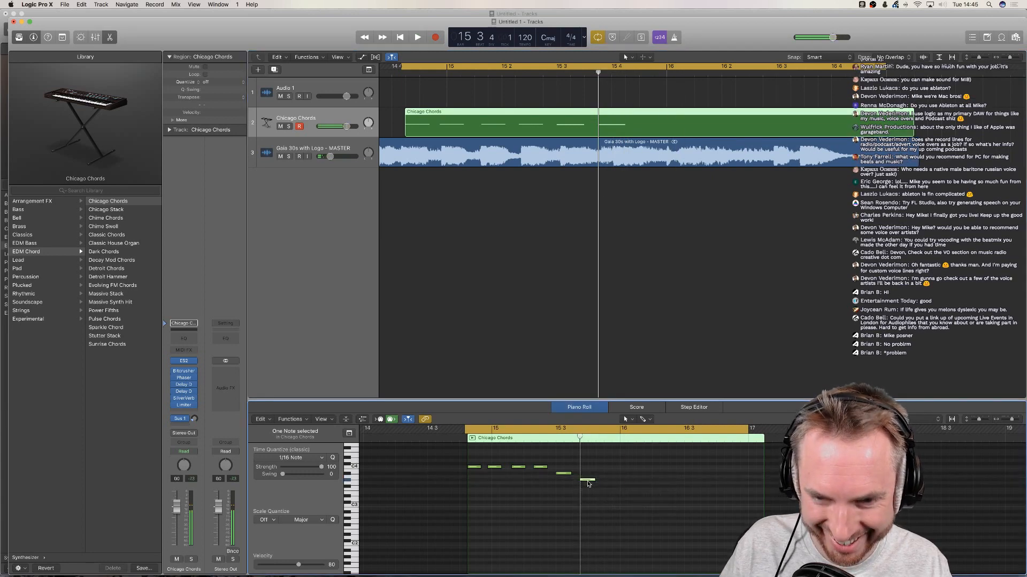
{"action": "key", "text": "space"}
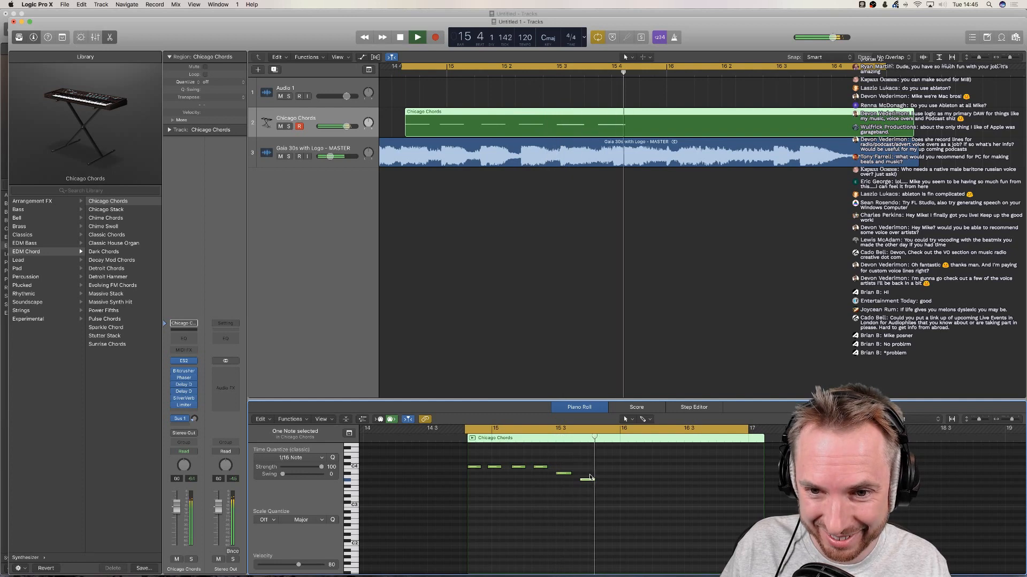
{"action": "key", "text": "space"}
{"action": "left_click_drag", "start_coordinate": [590, 478], "coordinate": [587, 479]}
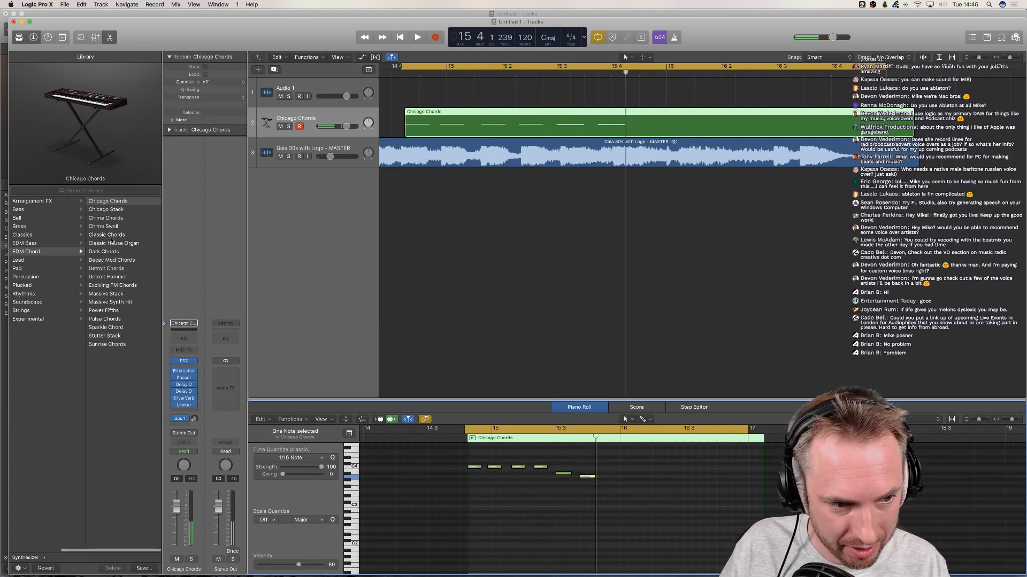
Replace the synth track's patch with Classic House Organ after auditioning Classic Chords against the music
{"action": "left_click", "coordinate": [110, 235]}
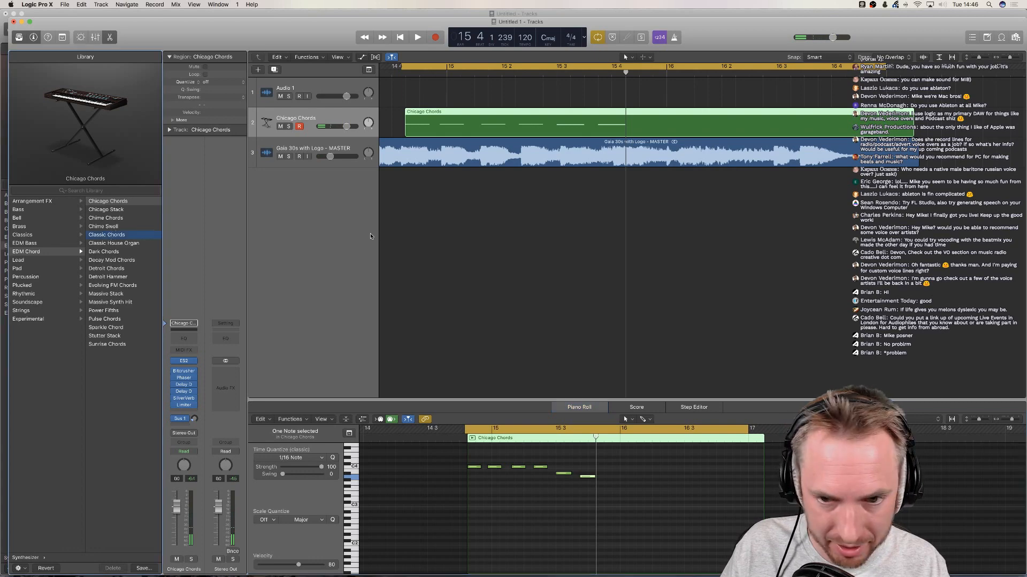
{"action": "key", "text": "space"}
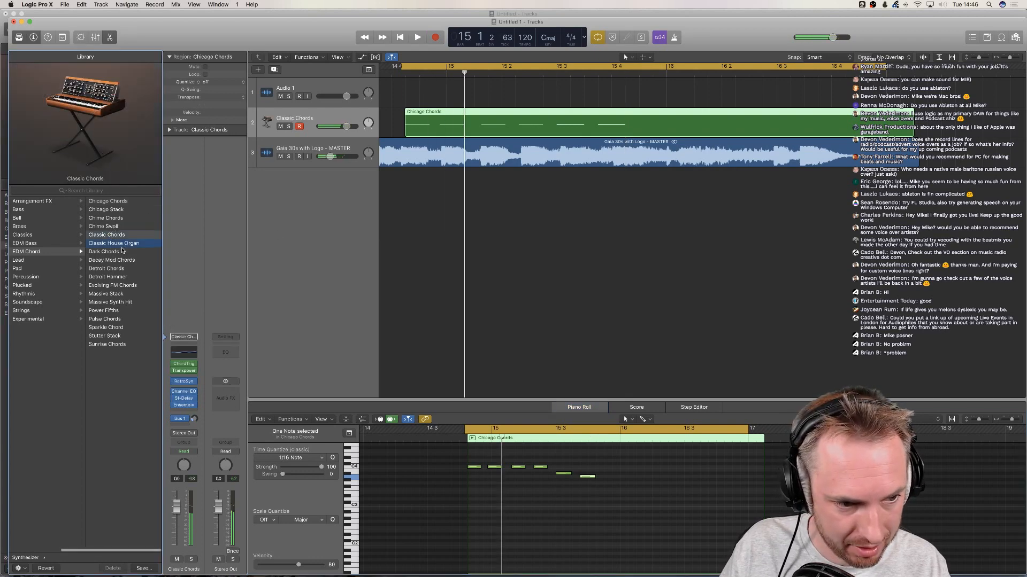
{"action": "left_click", "coordinate": [121, 245]}
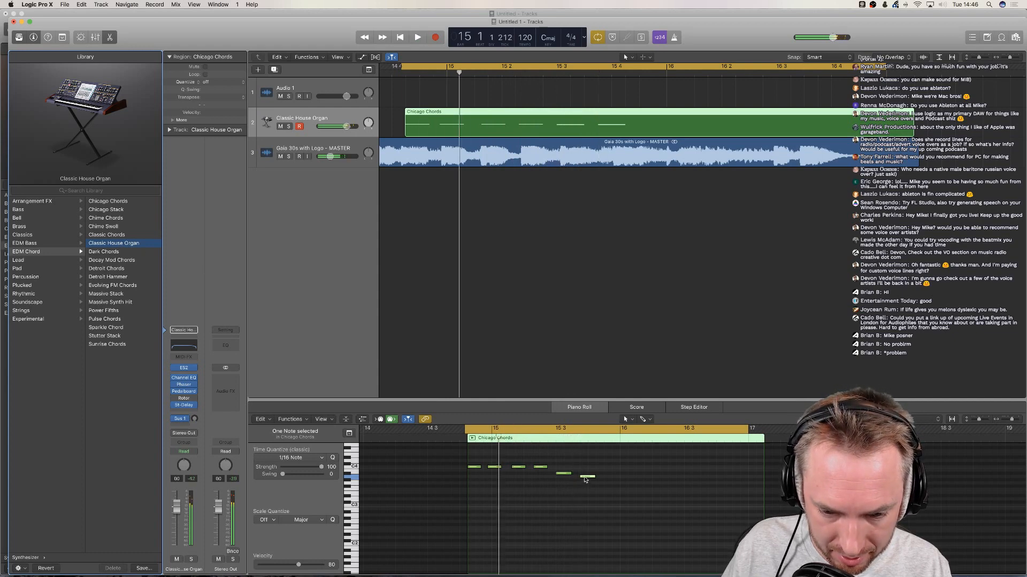
Move the sixth note to 15 3 3 at G#3, add a seventh note at A3 on 15 4 1, and play the pattern
{"action": "left_click_drag", "start_coordinate": [585, 477], "coordinate": [578, 482]}
{"action": "key", "text": "space"}
{"action": "key", "text": "space"}
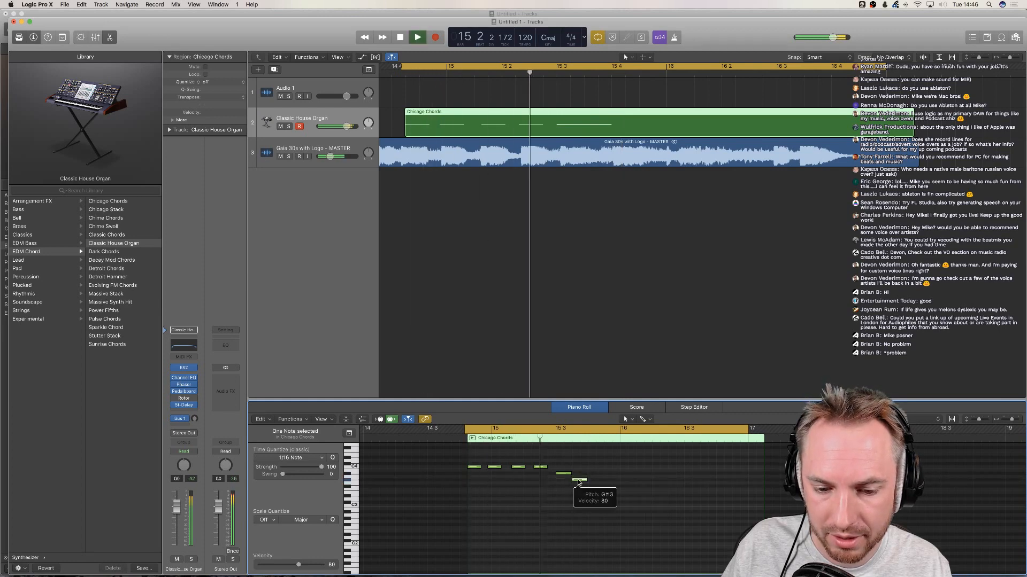
{"action": "key", "text": "space"}
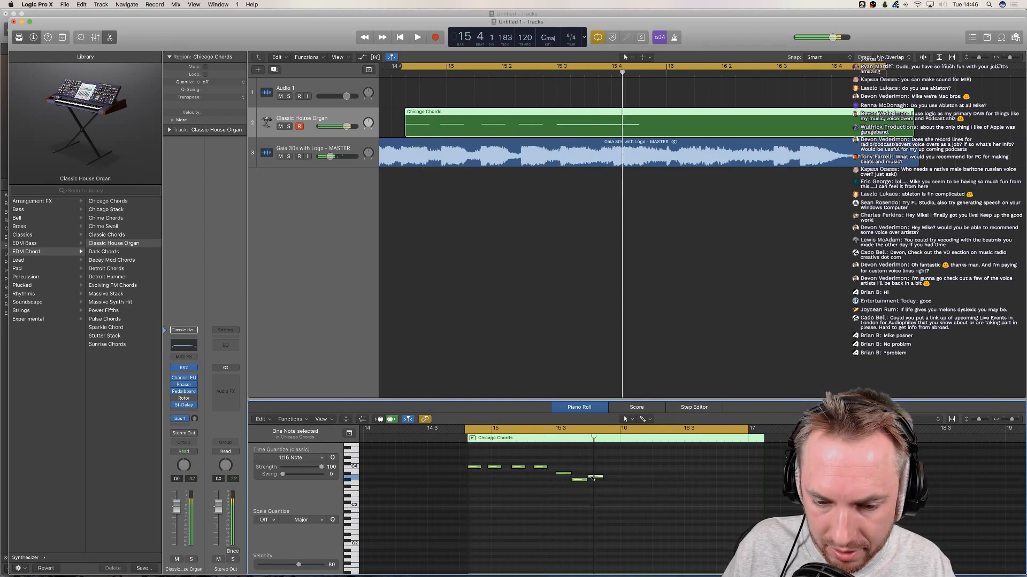
{"action": "key", "text": "space"}
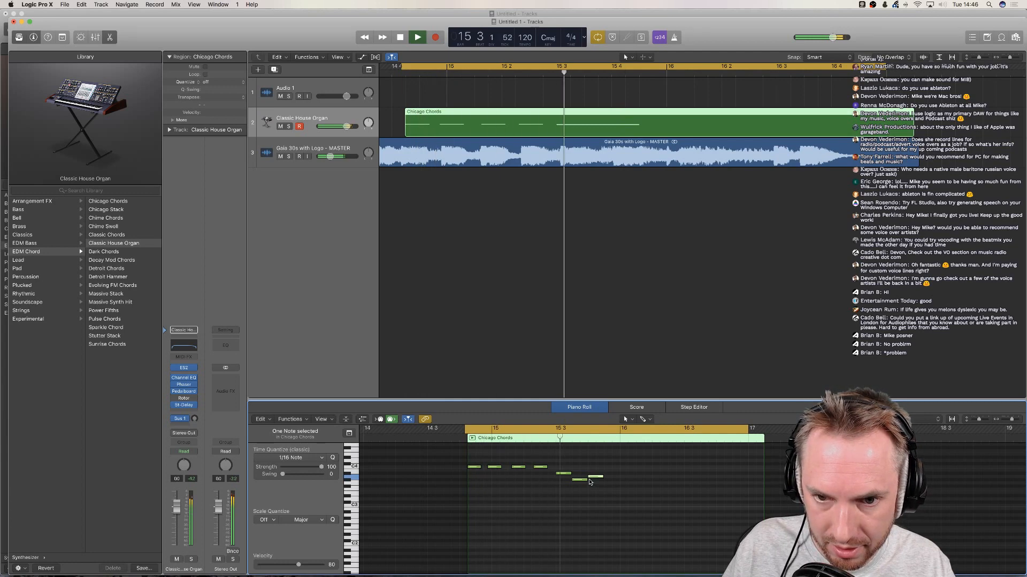
{"action": "key", "text": "space"}
Lower the sixth note to G3 and play the pattern
{"action": "left_click_drag", "start_coordinate": [583, 481], "coordinate": [583, 486]}
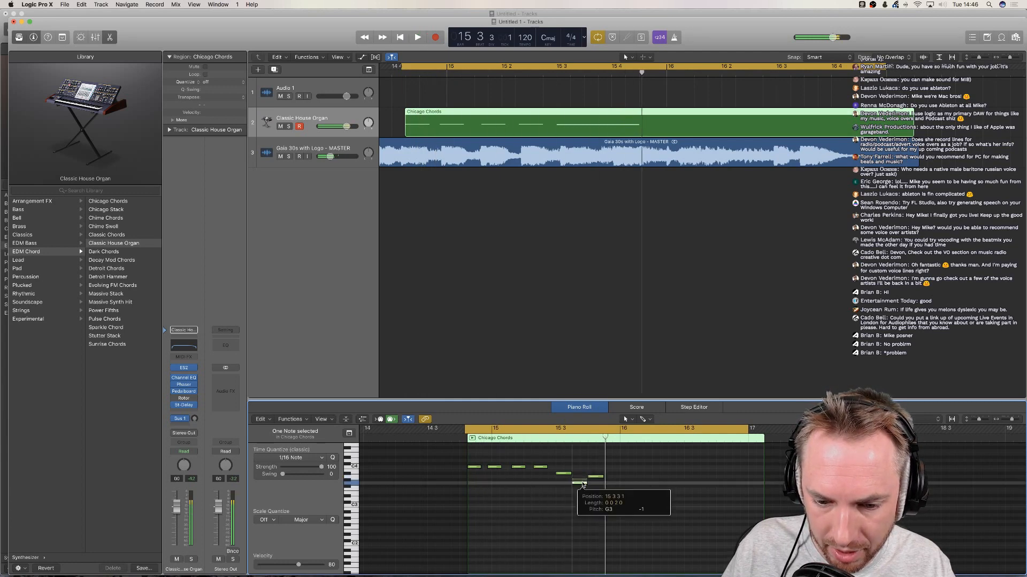
{"action": "key", "text": "space"}
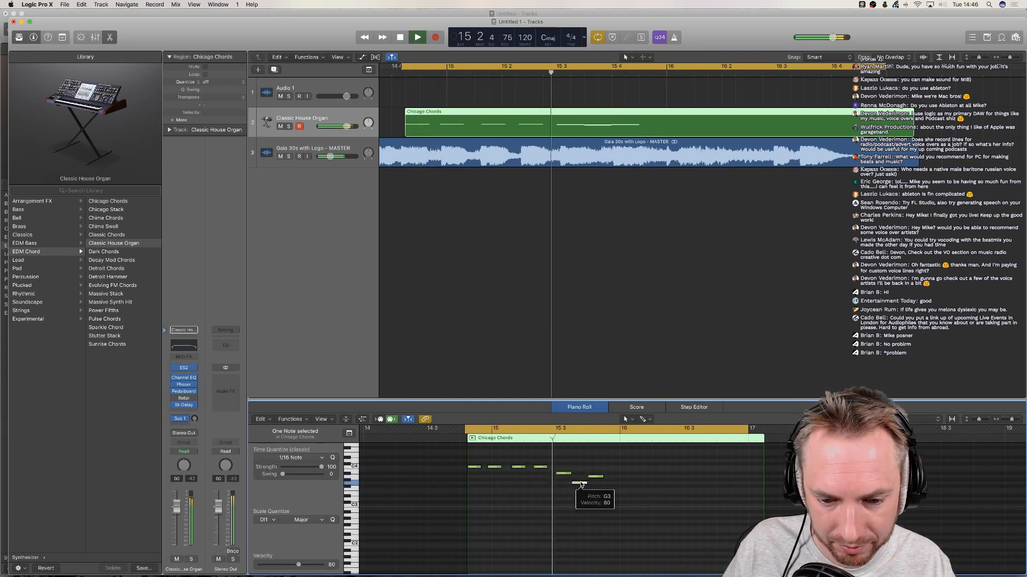
{"action": "key", "text": "space"}
Try the seventh note at G#3, set it to A#3, and play the pattern with the music
{"action": "left_click", "coordinate": [593, 478]}
{"action": "left_click_drag", "start_coordinate": [592, 481], "coordinate": [593, 483]}
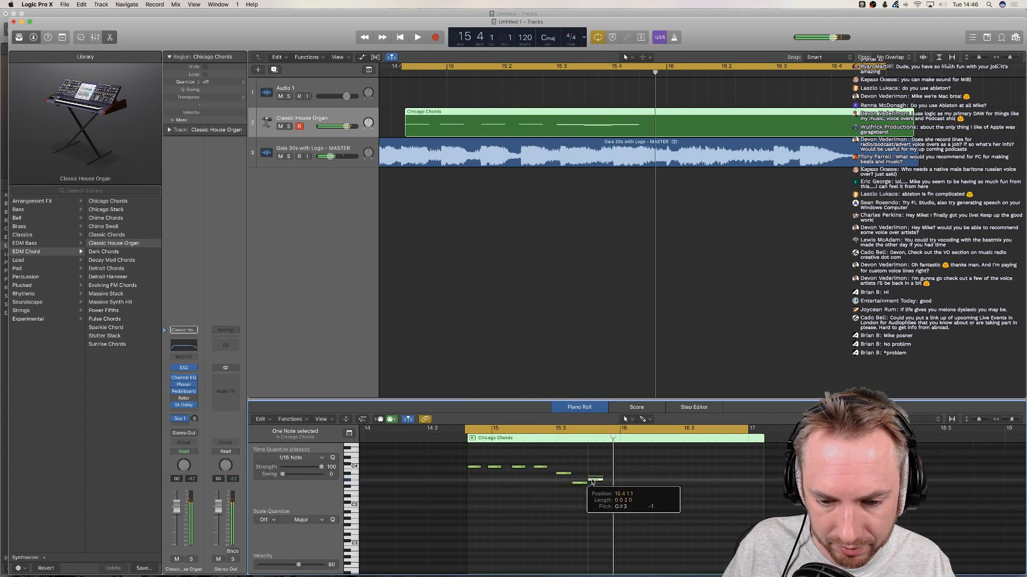
{"action": "key", "text": "space"}
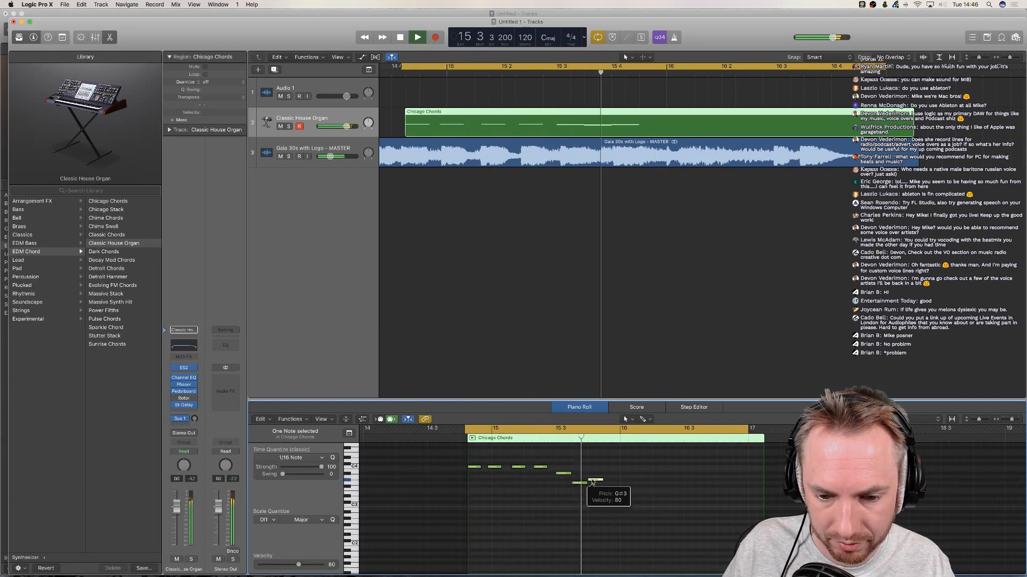
{"action": "key", "text": "space"}
{"action": "left_click_drag", "start_coordinate": [592, 481], "coordinate": [593, 474]}
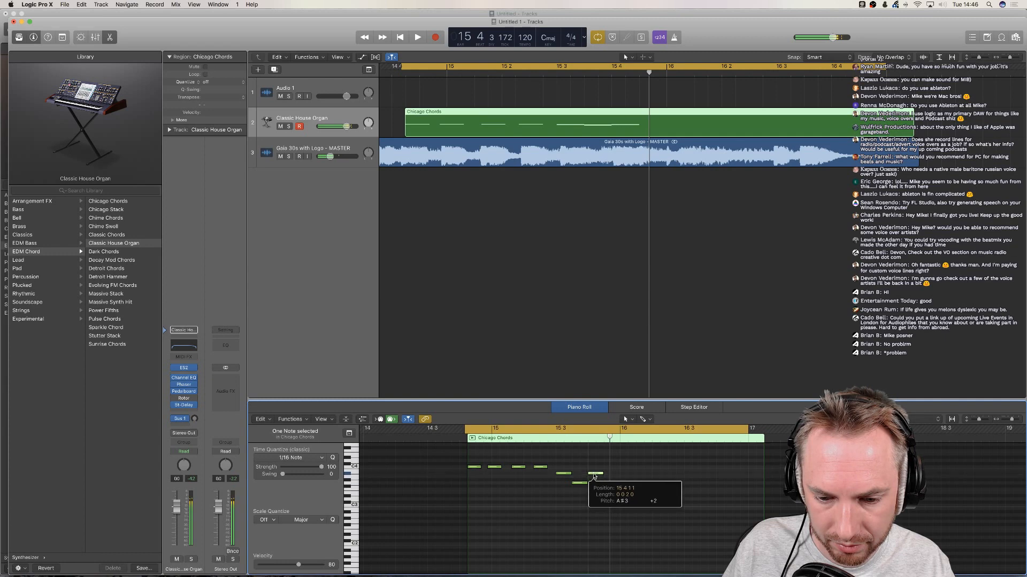
{"action": "key", "text": "space"}
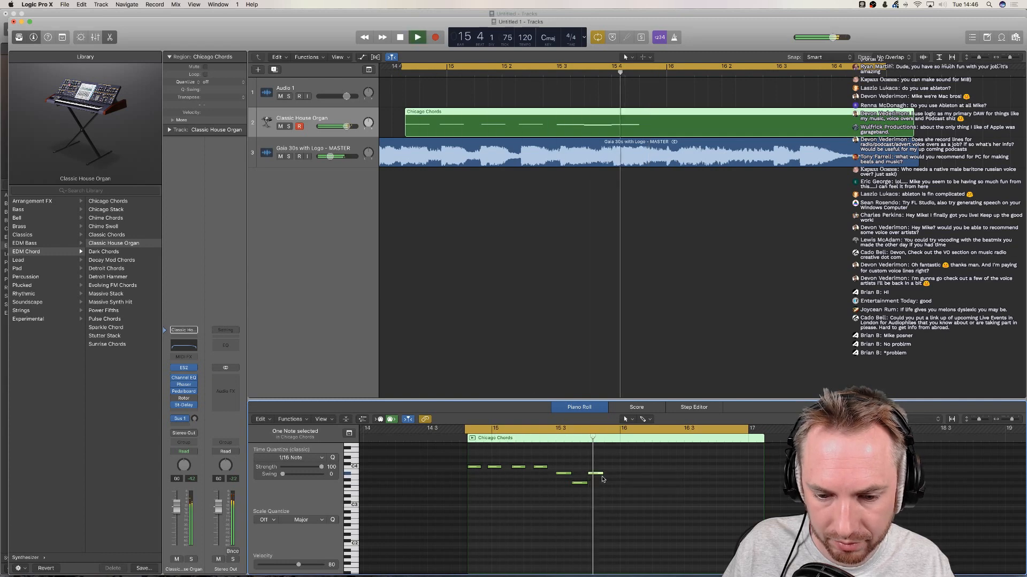
{"action": "key", "text": "space"}
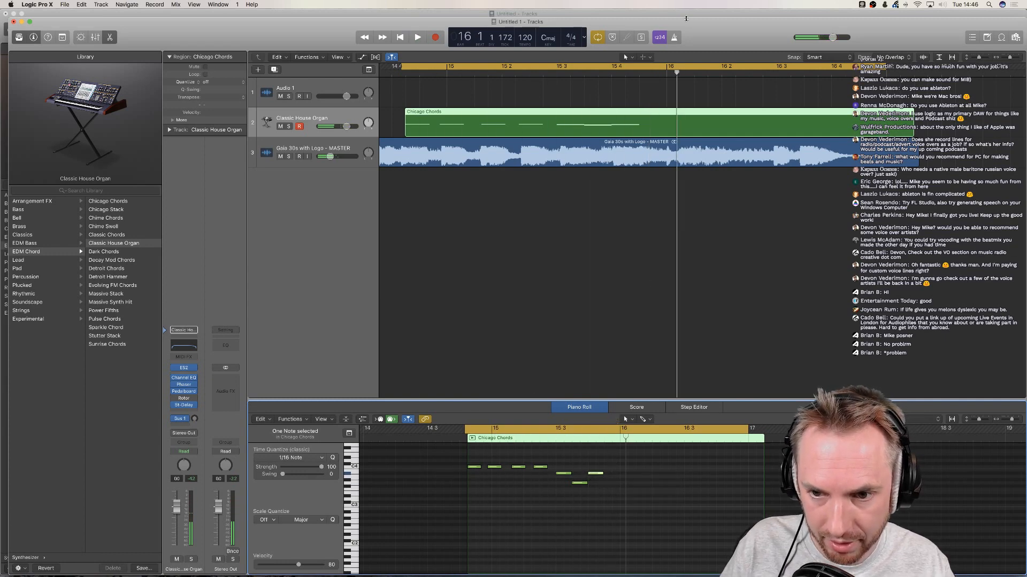
Place the playhead on the music's hit just before bar 16 and add a C4 note there
{"action": "left_click", "coordinate": [667, 72]}
{"action": "key", "text": "space"}
{"action": "left_click_drag", "start_coordinate": [667, 72], "coordinate": [665, 72]}
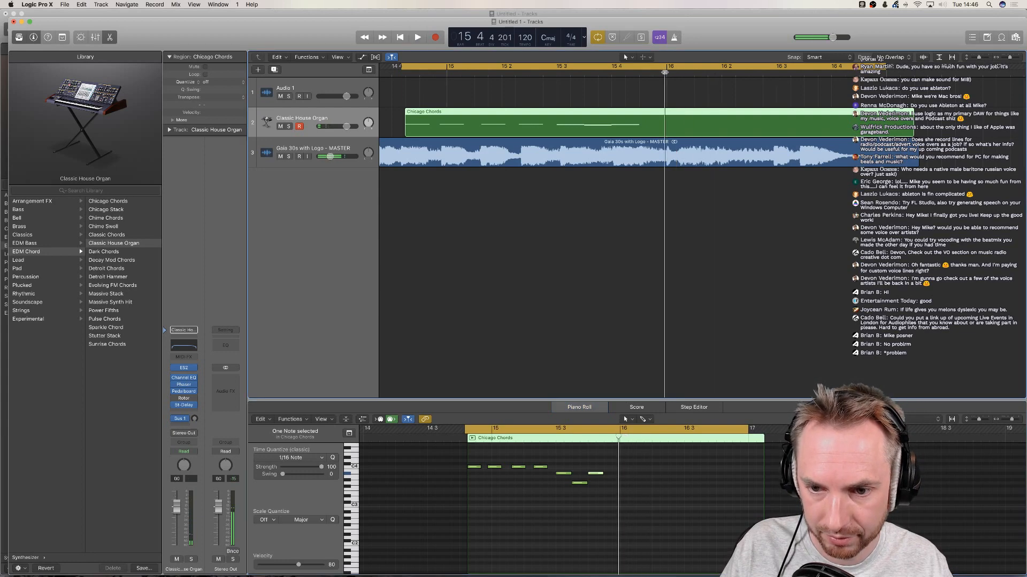
{"action": "left_click", "coordinate": [623, 468]}
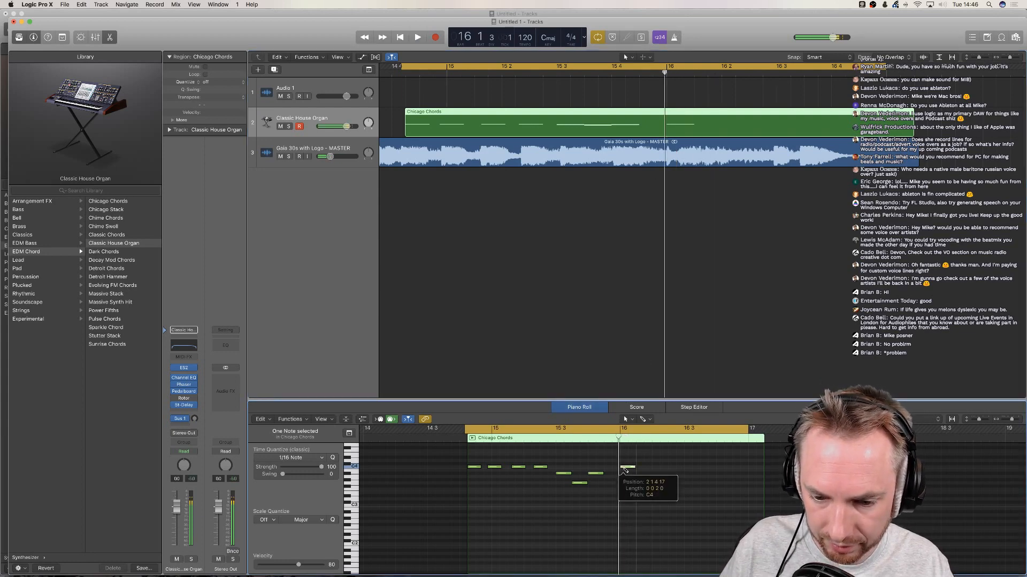
Play the pattern to locate the music's next hit near 16 3 and add a short note there, about four semitones above C4
{"action": "key", "text": "space"}
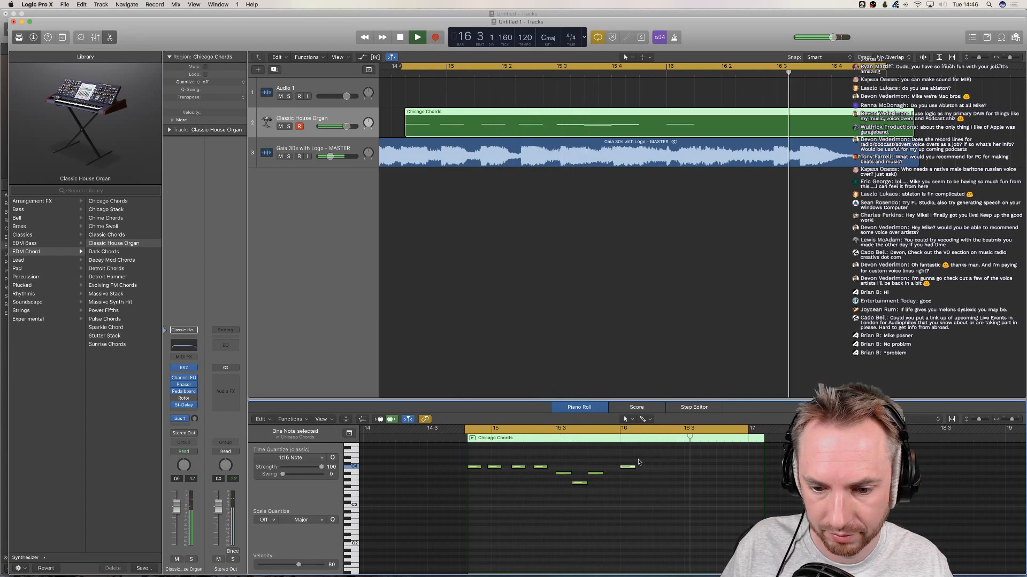
{"action": "key", "text": "space"}
{"action": "left_click", "coordinate": [683, 439]}
{"action": "key", "text": "space"}
{"action": "key", "text": "space"}
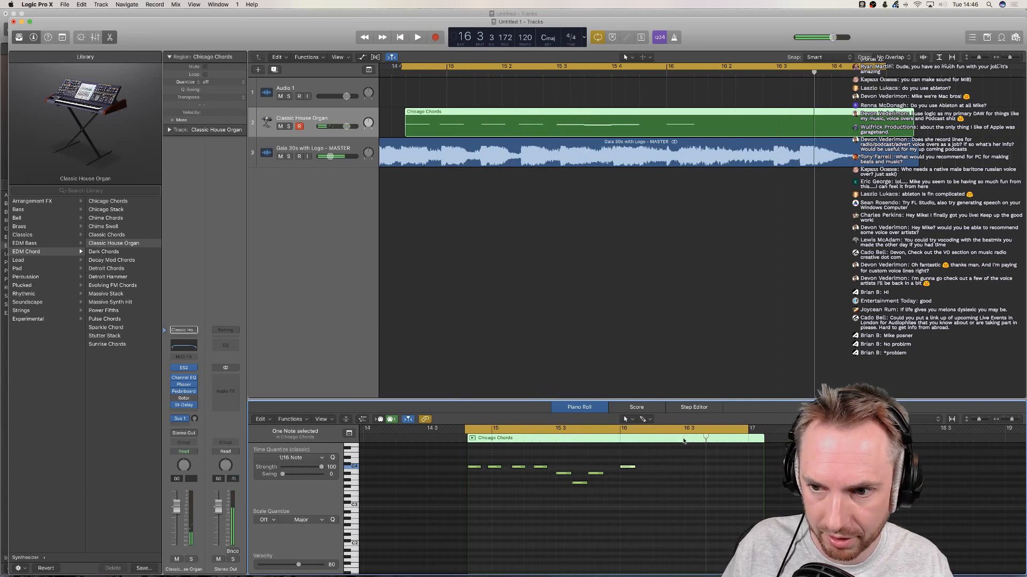
{"action": "left_click", "coordinate": [679, 439]}
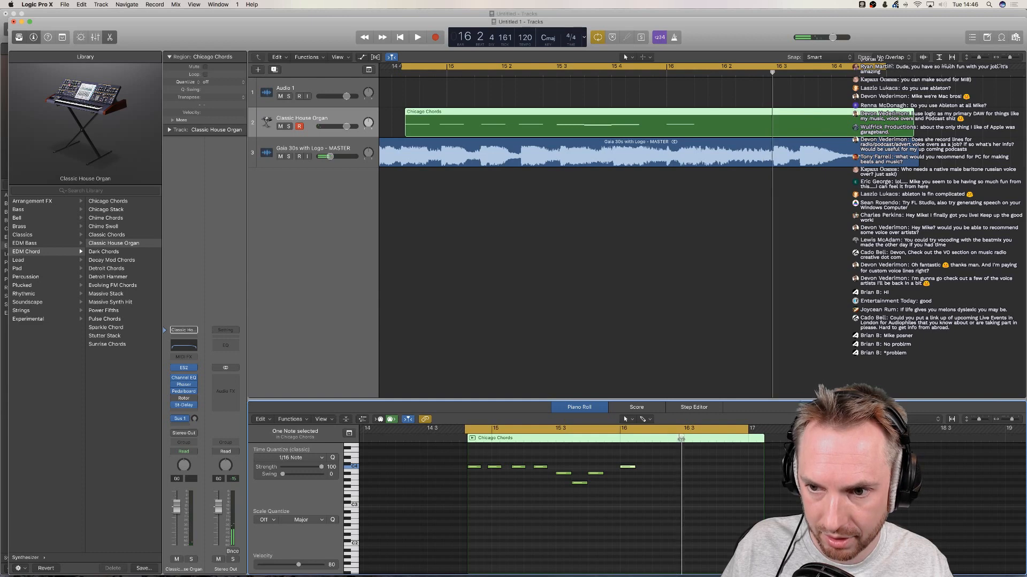
{"action": "left_click", "coordinate": [687, 455]}
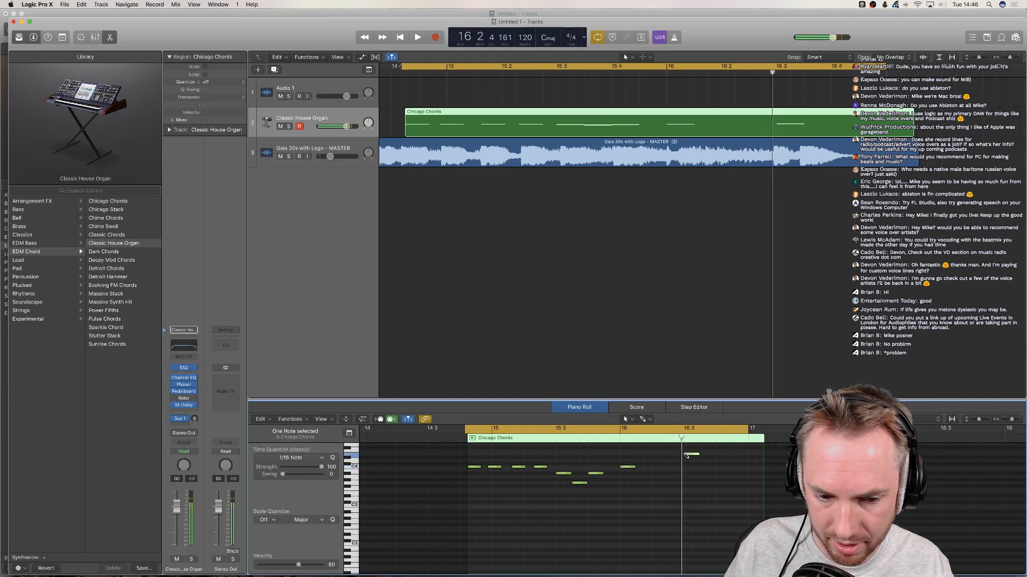
{"action": "left_click_drag", "start_coordinate": [689, 456], "coordinate": [689, 457]}
Lower the note at 16 3 by one semitone, add a slightly higher note right after it, and play the pattern
{"action": "key", "text": "space"}
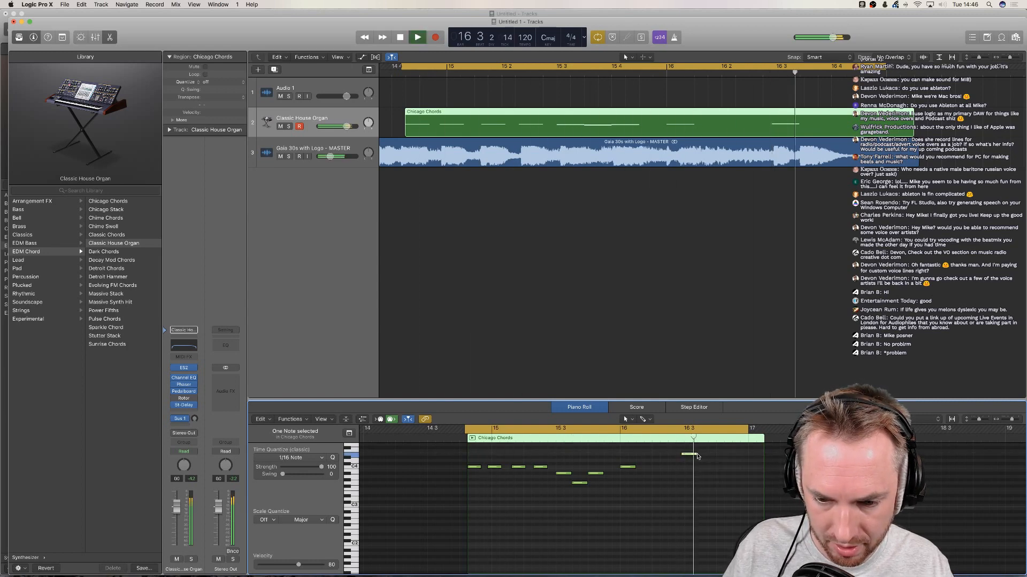
{"action": "key", "text": "space"}
{"action": "left_click_drag", "start_coordinate": [696, 455], "coordinate": [696, 459]}
{"action": "key", "text": "space"}
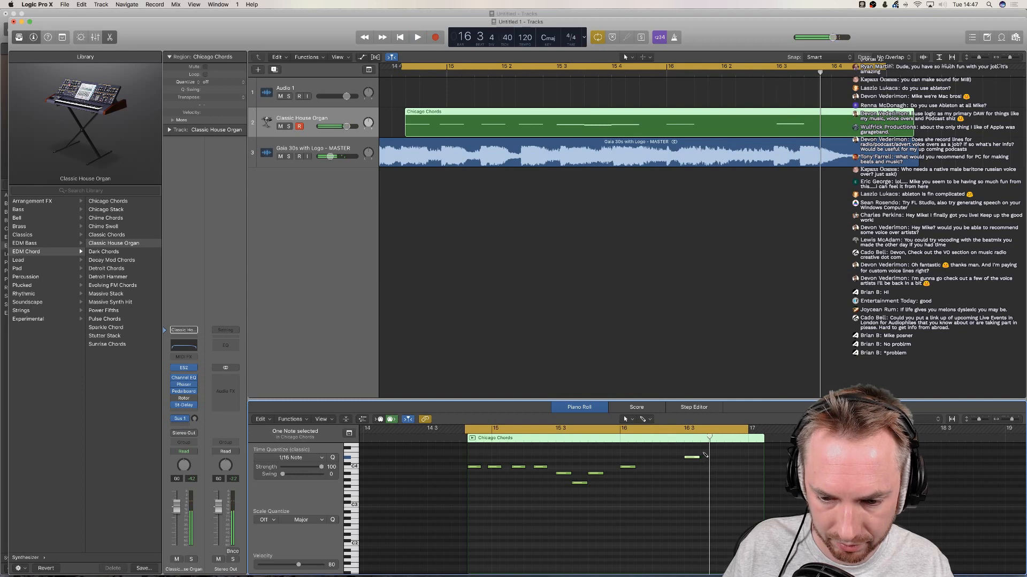
{"action": "left_click", "coordinate": [701, 452]}
{"action": "key", "text": "space"}
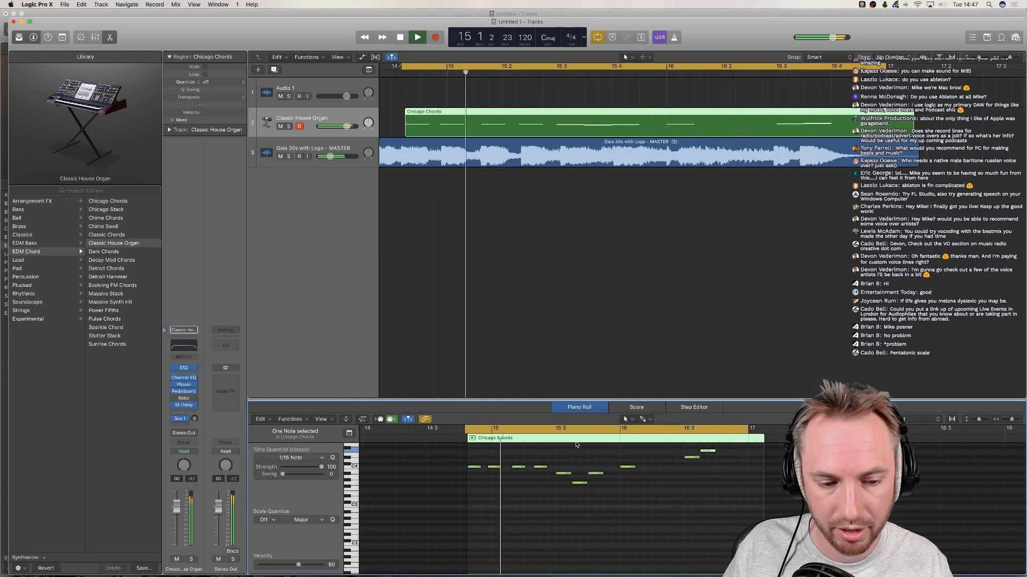
{"action": "key", "text": "space"}
Try the Chicago Chords patch on the synth track and briefly solo it during playback
{"action": "left_click", "coordinate": [100, 202]}
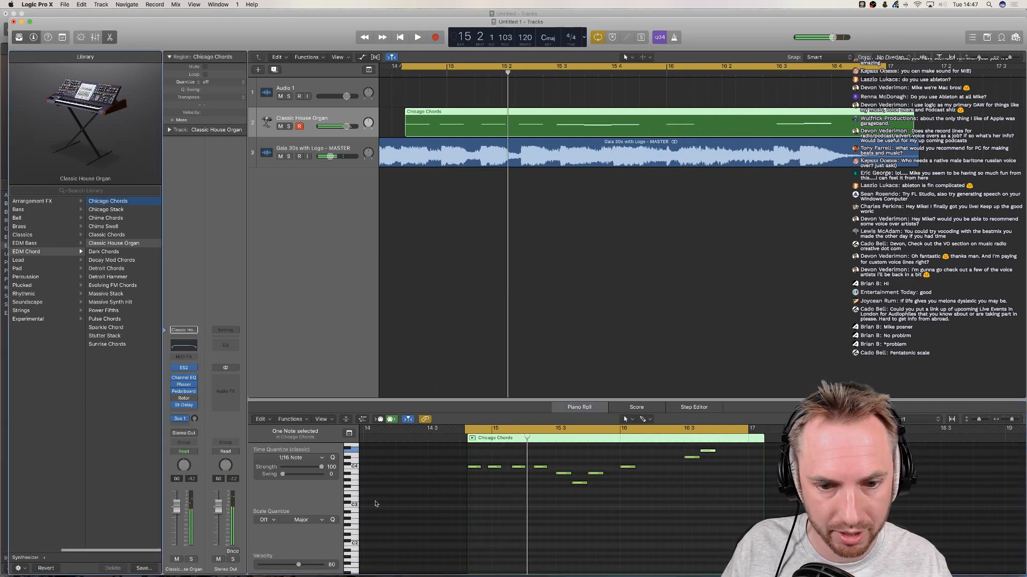
{"action": "key", "text": "space"}
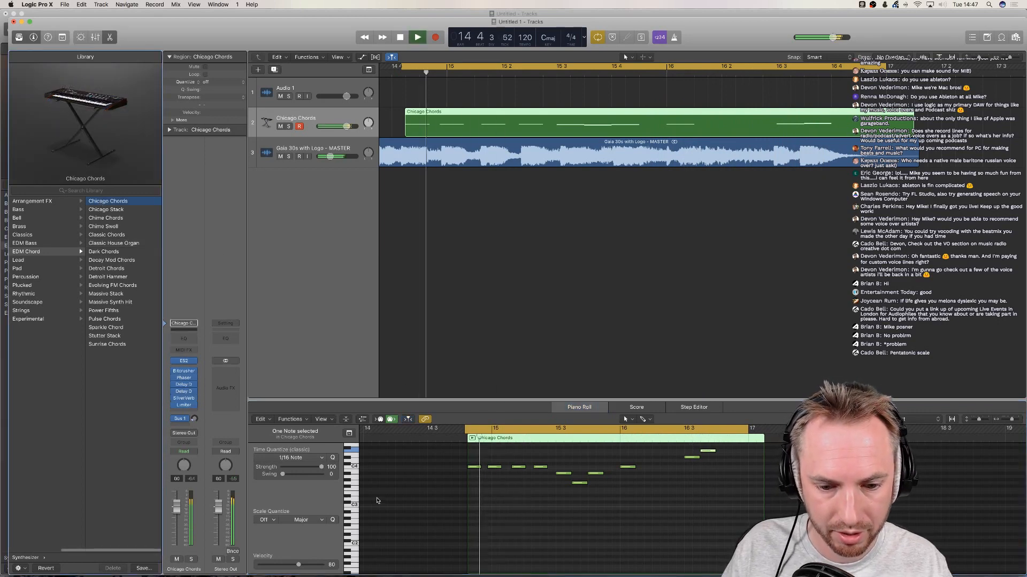
{"action": "left_click", "coordinate": [289, 127]}
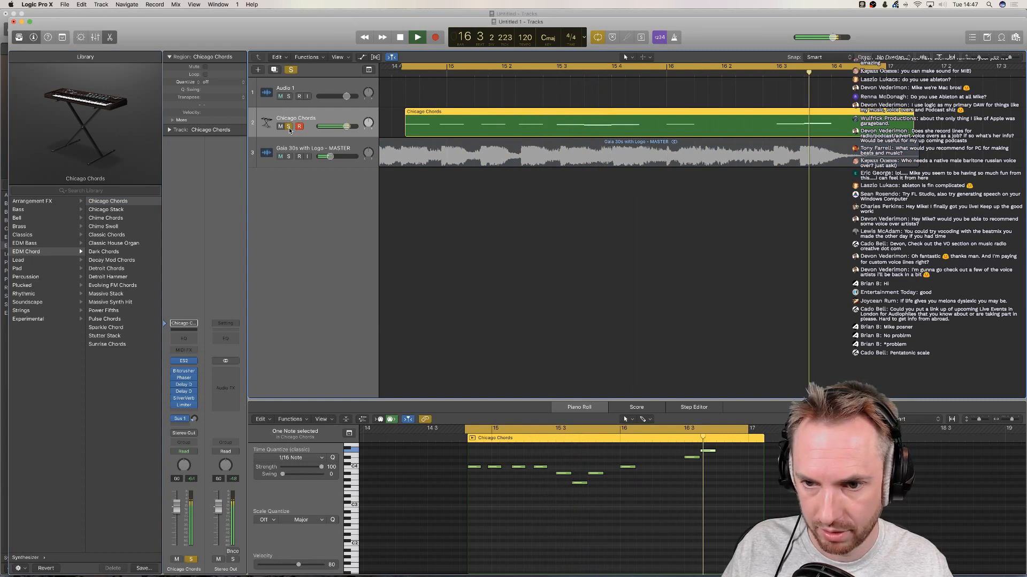
{"action": "left_click", "coordinate": [289, 127]}
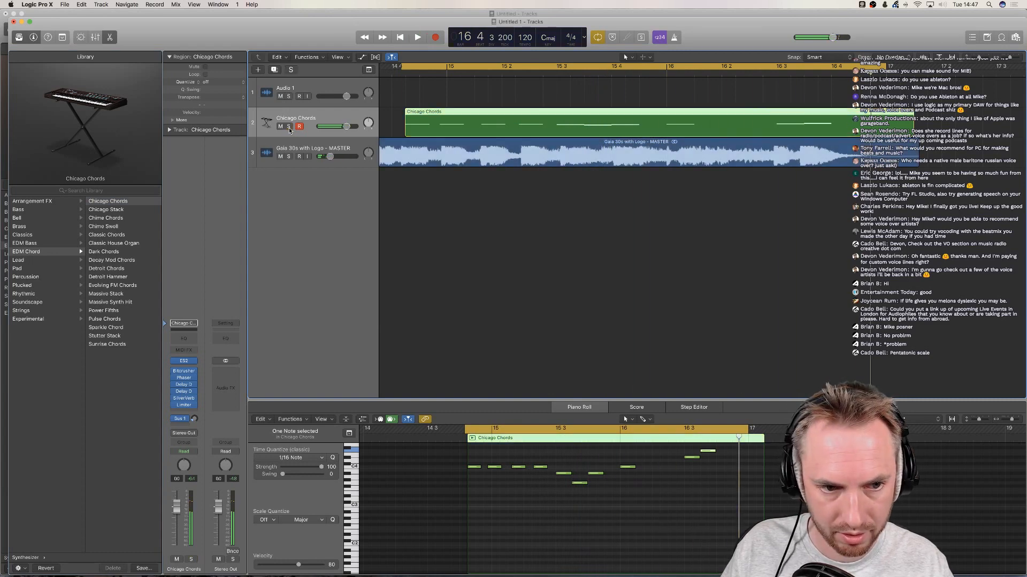
Switch the synth track to the Dark Chords patch and play the pattern with the music
{"action": "left_click", "coordinate": [107, 254]}
{"action": "key", "text": "space"}
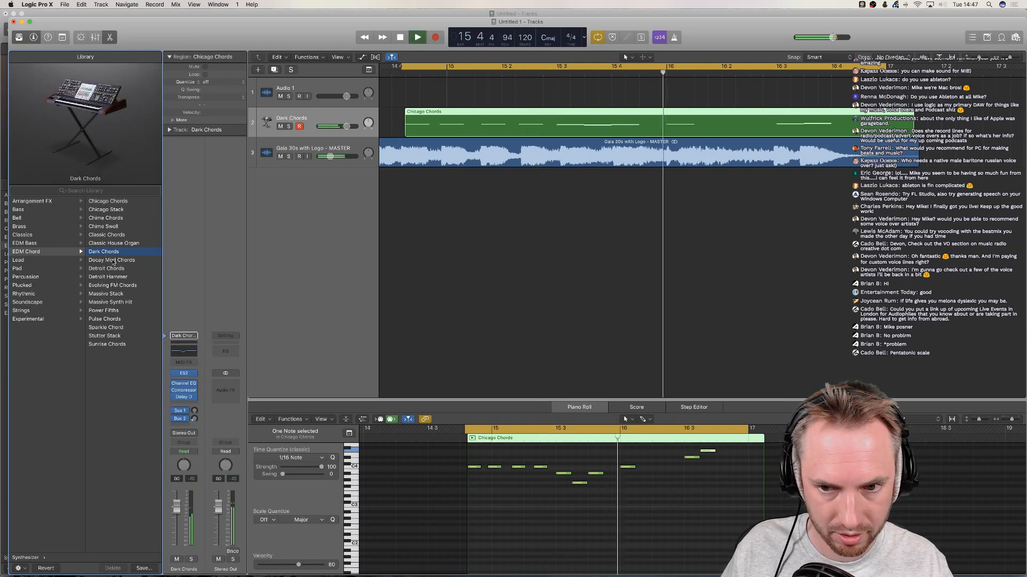
{"action": "key", "text": "space"}
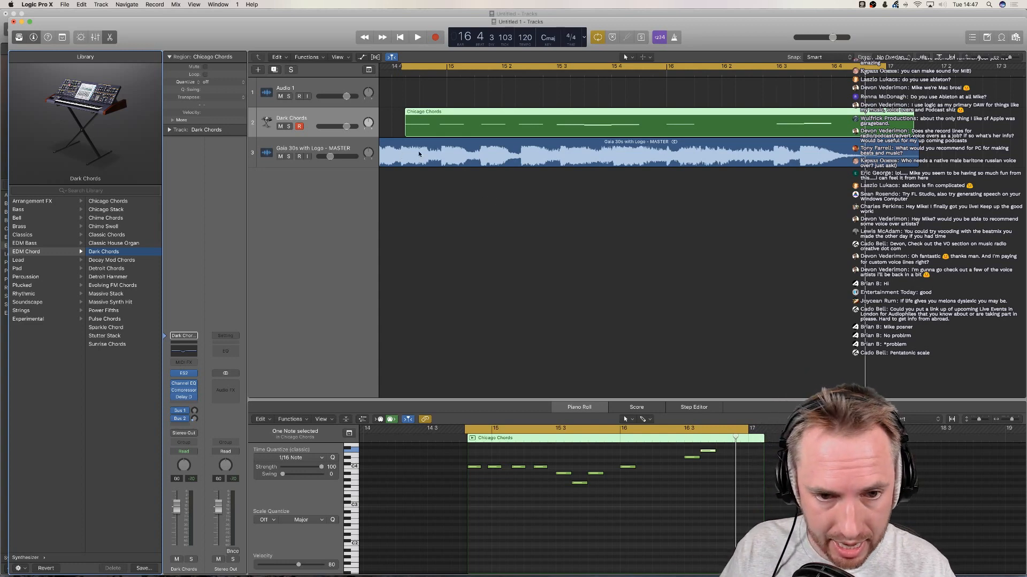
{"action": "scroll", "coordinate": [387, 114], "scroll_direction": "left", "scroll_amount": 5}
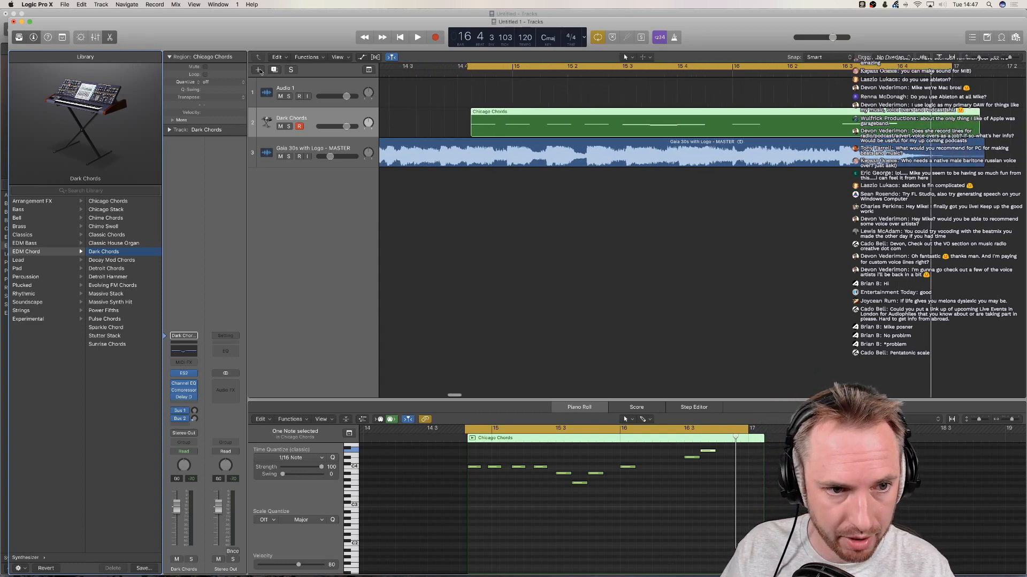
{"action": "left_click", "coordinate": [427, 103]}
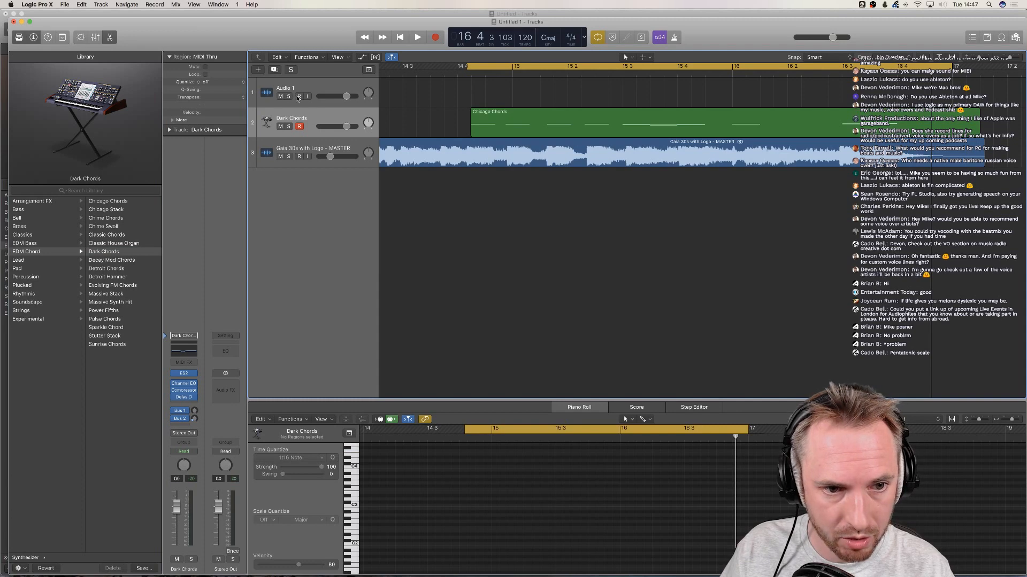
{"action": "scroll", "coordinate": [427, 94], "scroll_direction": "left", "scroll_amount": 3}
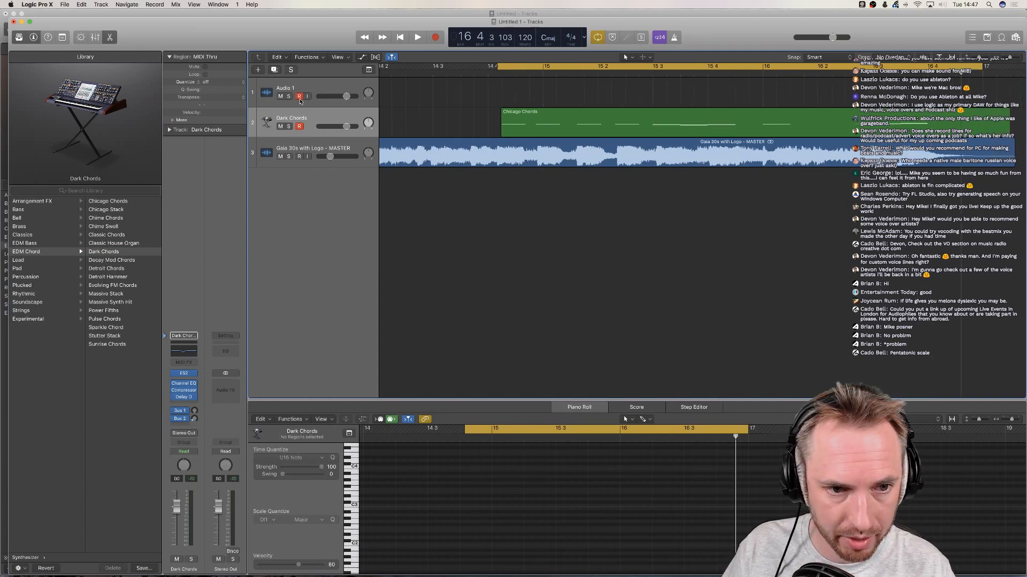
{"action": "right_click", "coordinate": [311, 91]}
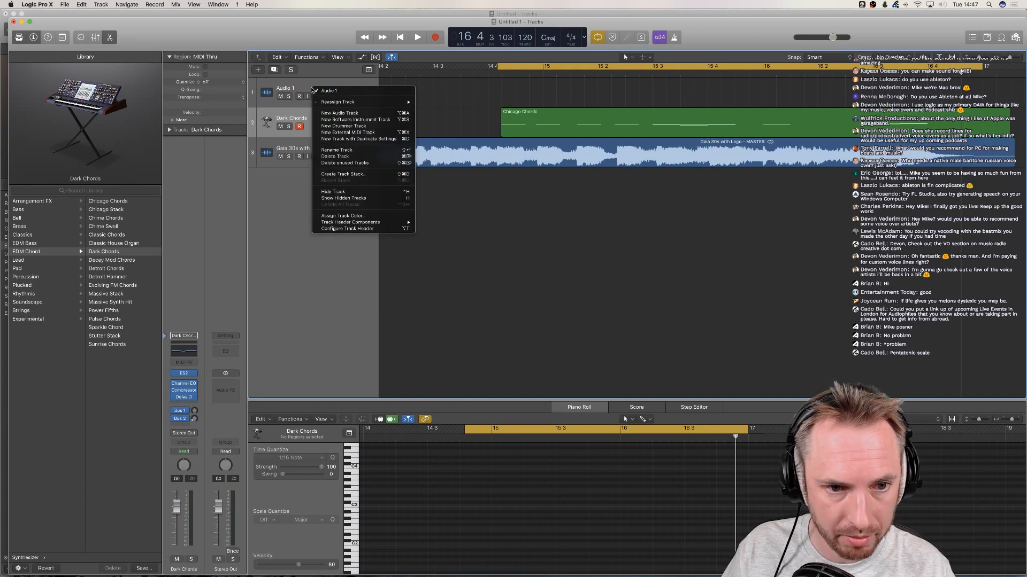
{"action": "left_click", "coordinate": [346, 87]}
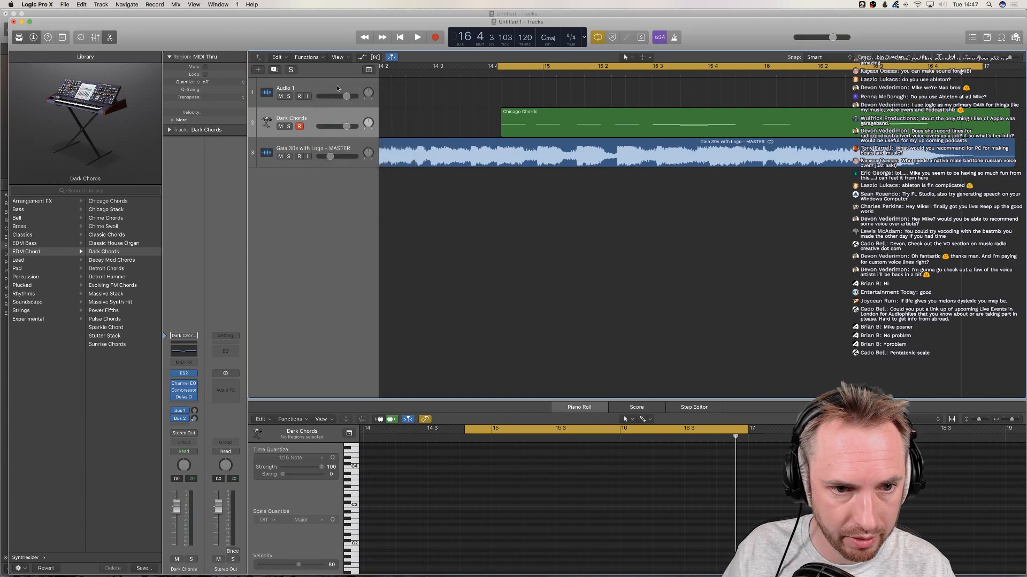
Add a new audio track below the Dark Chords track
{"action": "right_click", "coordinate": [293, 89]}
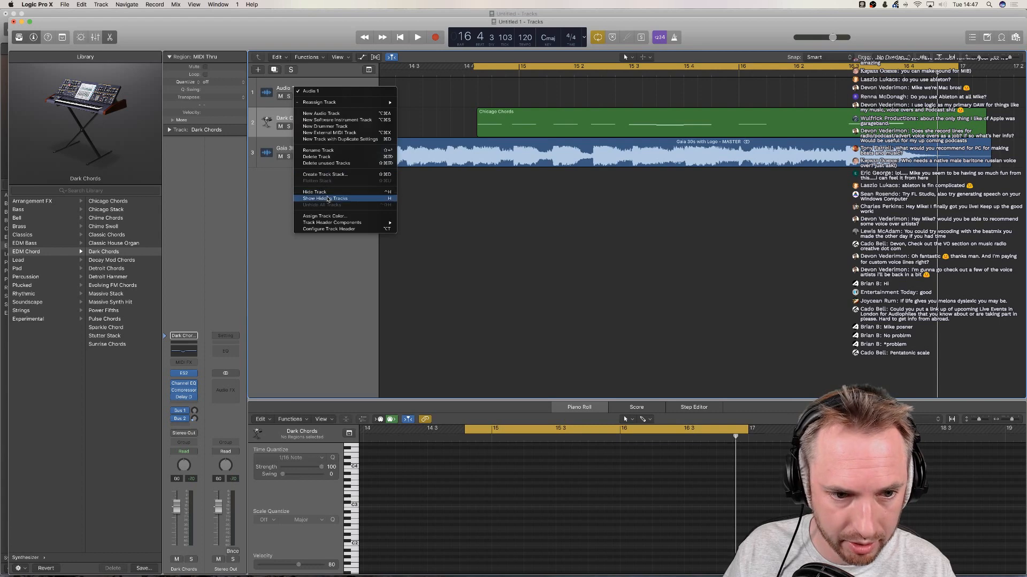
{"action": "mouse_move", "coordinate": [336, 224]}
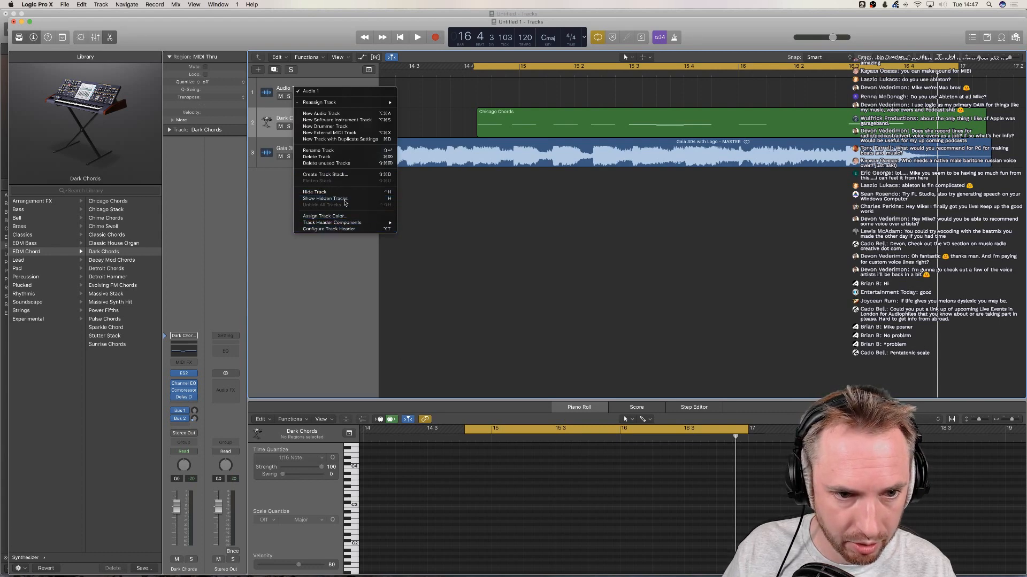
{"action": "left_click", "coordinate": [315, 114]}
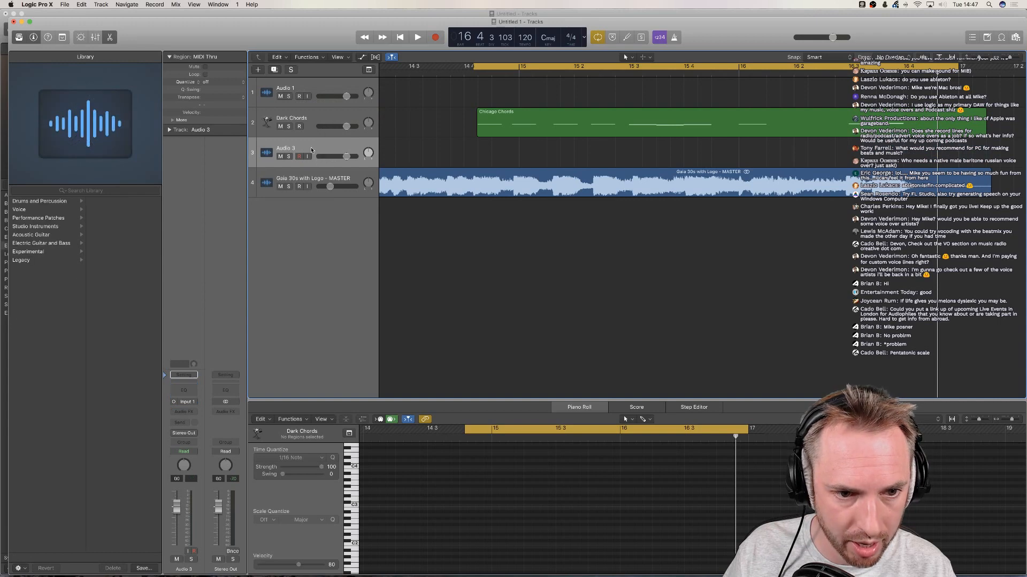
{"action": "right_click", "coordinate": [311, 150]}
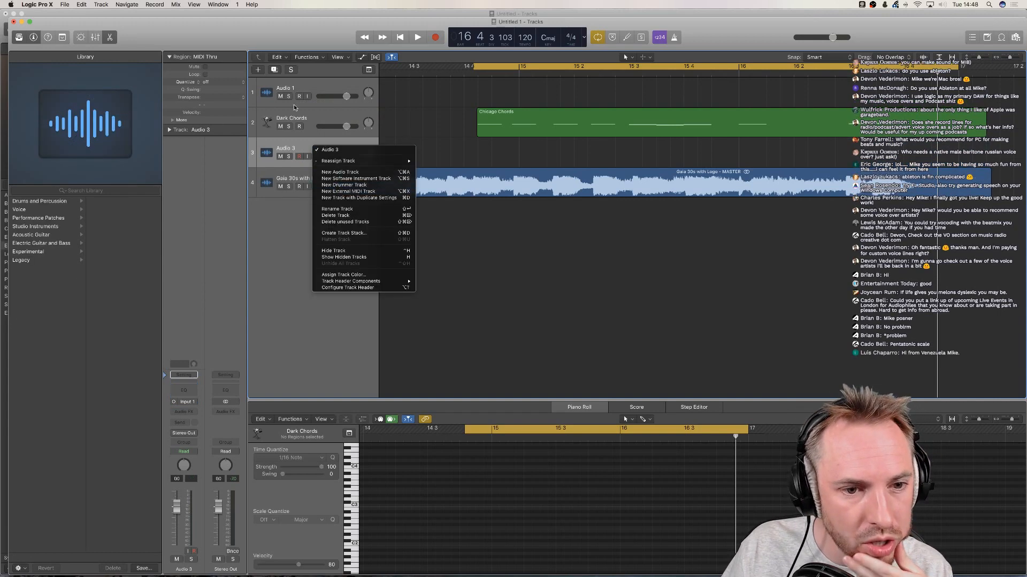
{"action": "left_click", "coordinate": [319, 118]}
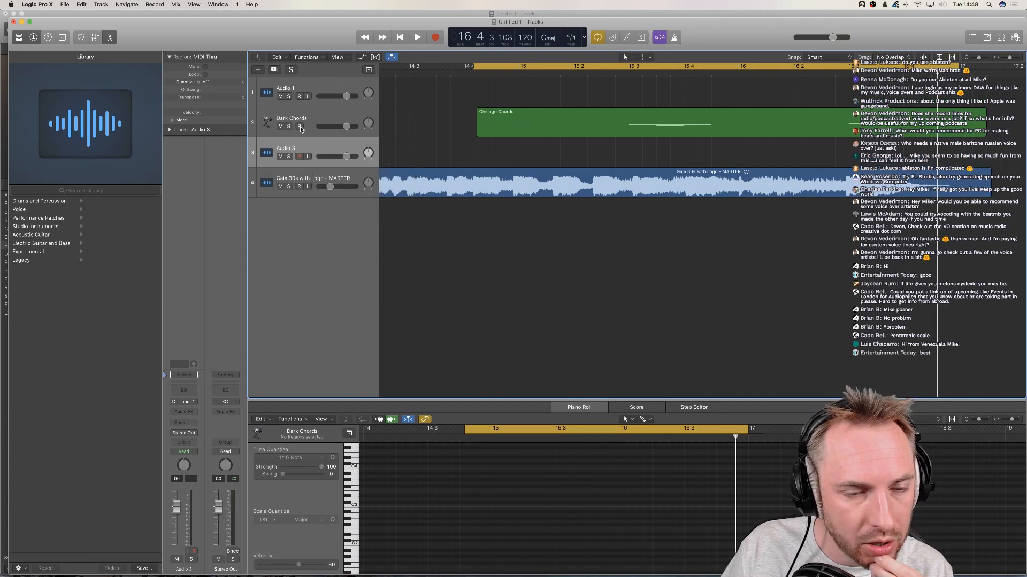
{"action": "left_click", "coordinate": [63, 4]}
{"action": "left_click", "coordinate": [63, 5]}
Create one new audio track with Input 3 as its input and Output 1 + 2 as its output
{"action": "left_click", "coordinate": [258, 70]}
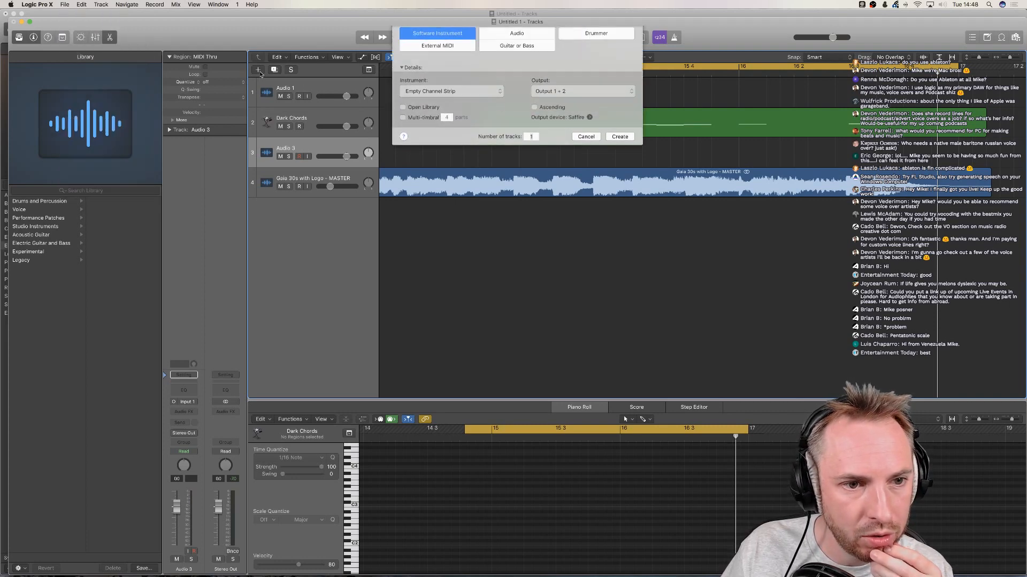
{"action": "left_click", "coordinate": [501, 47]}
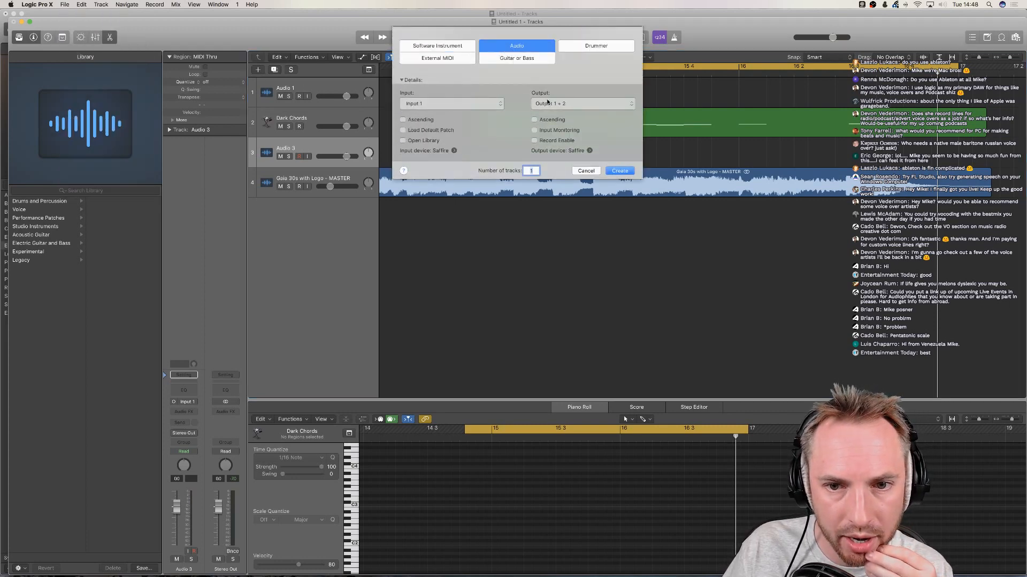
{"action": "left_click", "coordinate": [486, 107]}
{"action": "left_click", "coordinate": [449, 122]}
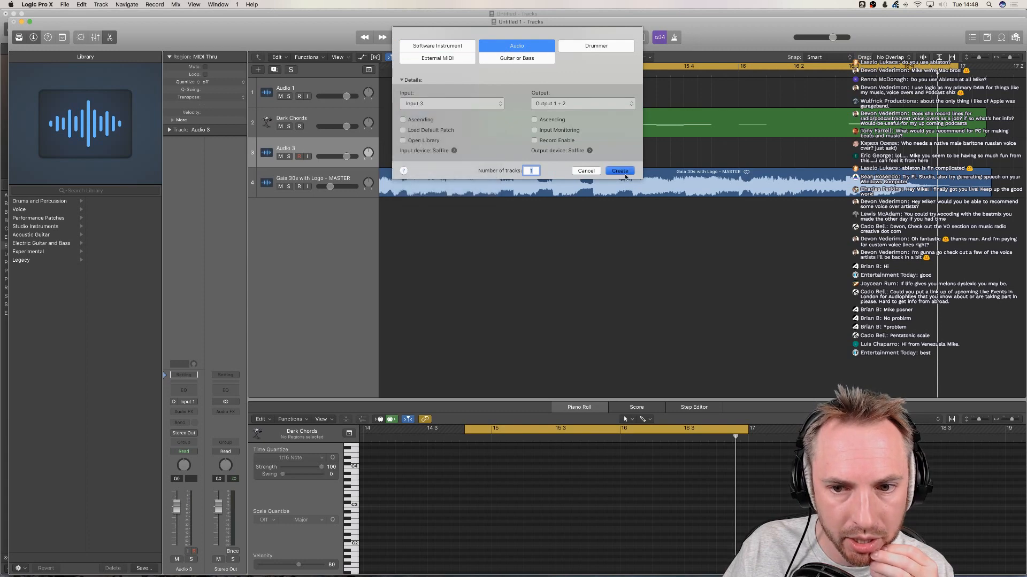
{"action": "left_click", "coordinate": [622, 172]}
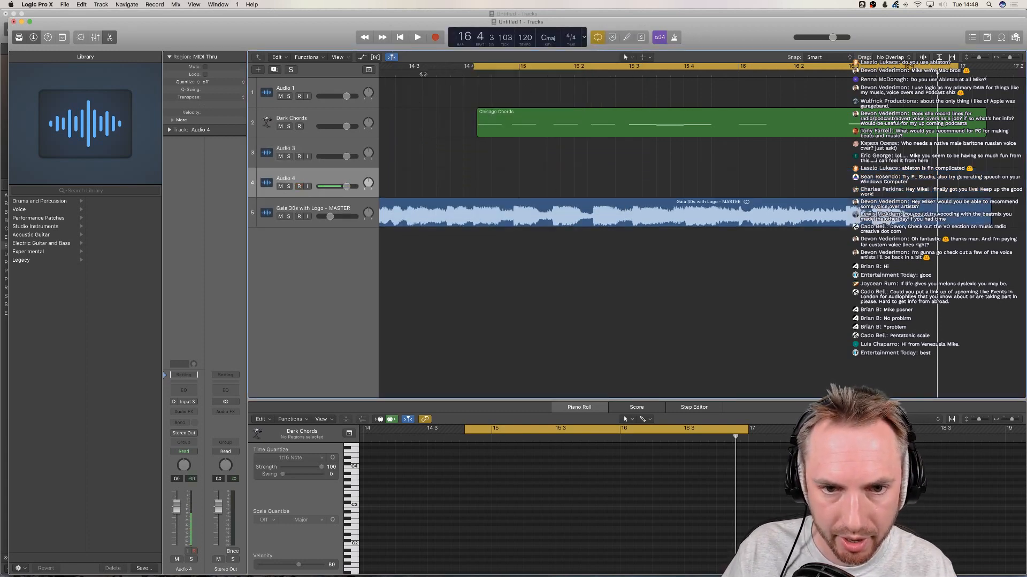
Extend the start of the cycle range back to just after the beginning of bar 14 and play the section
{"action": "scroll", "coordinate": [422, 75], "scroll_direction": "left", "scroll_amount": 1}
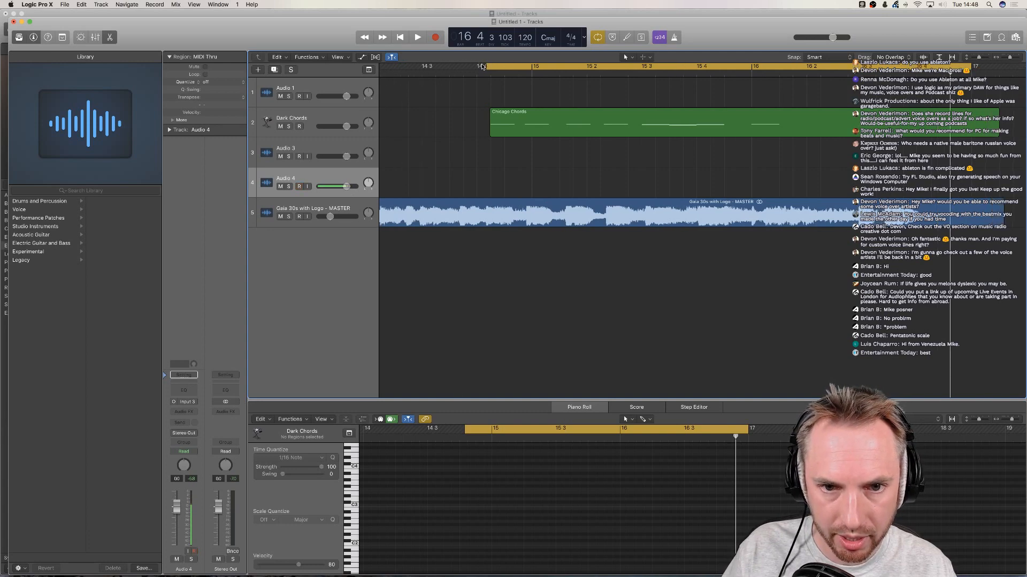
{"action": "left_click_drag", "start_coordinate": [486, 64], "coordinate": [401, 64]}
{"action": "key", "text": "space"}
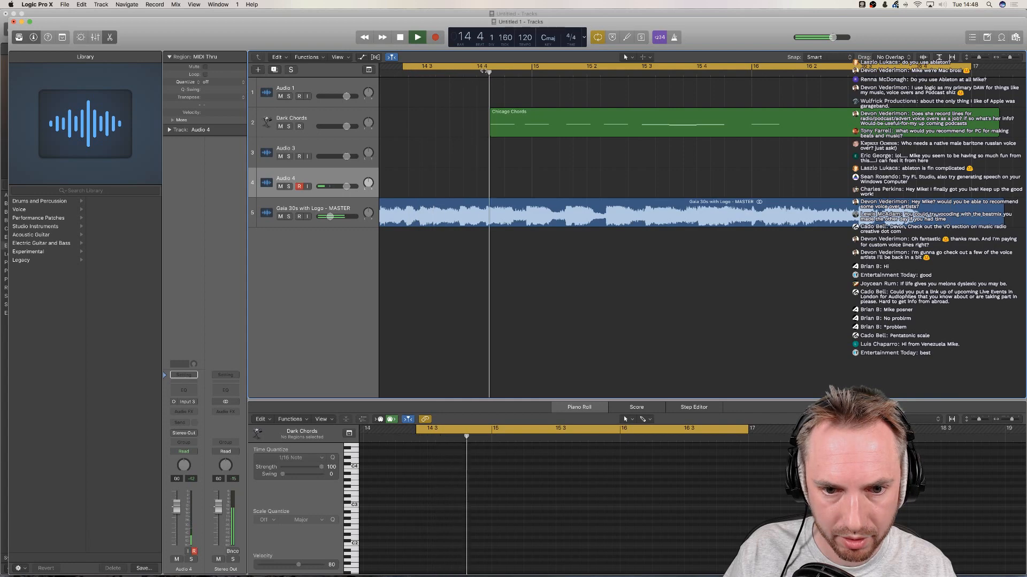
{"action": "scroll", "coordinate": [486, 72], "scroll_direction": "left", "scroll_amount": 2}
{"action": "scroll", "coordinate": [487, 73], "scroll_direction": "left", "scroll_amount": 2}
{"action": "left_click_drag", "start_coordinate": [490, 65], "coordinate": [428, 64]}
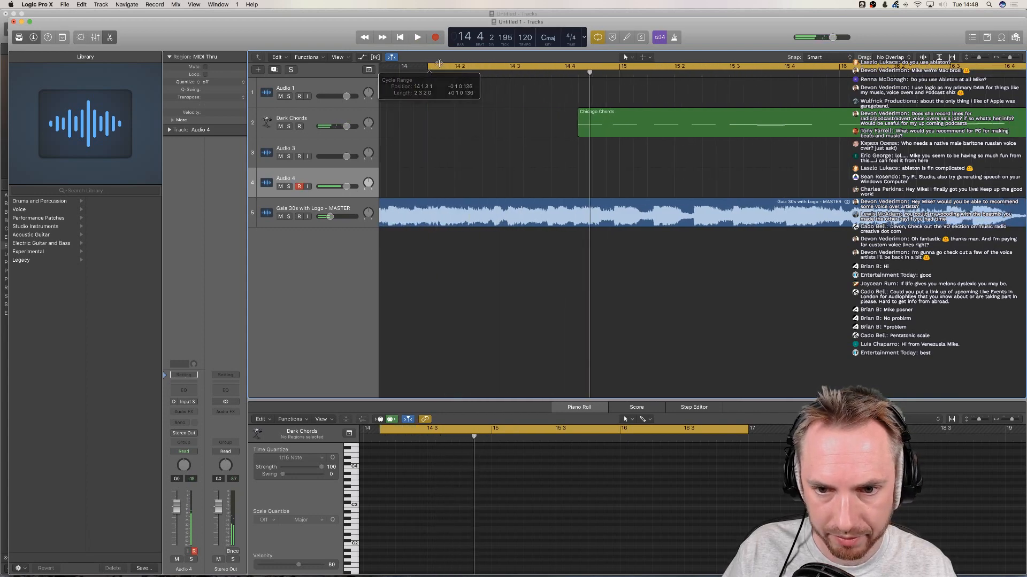
{"action": "key", "text": "space"}
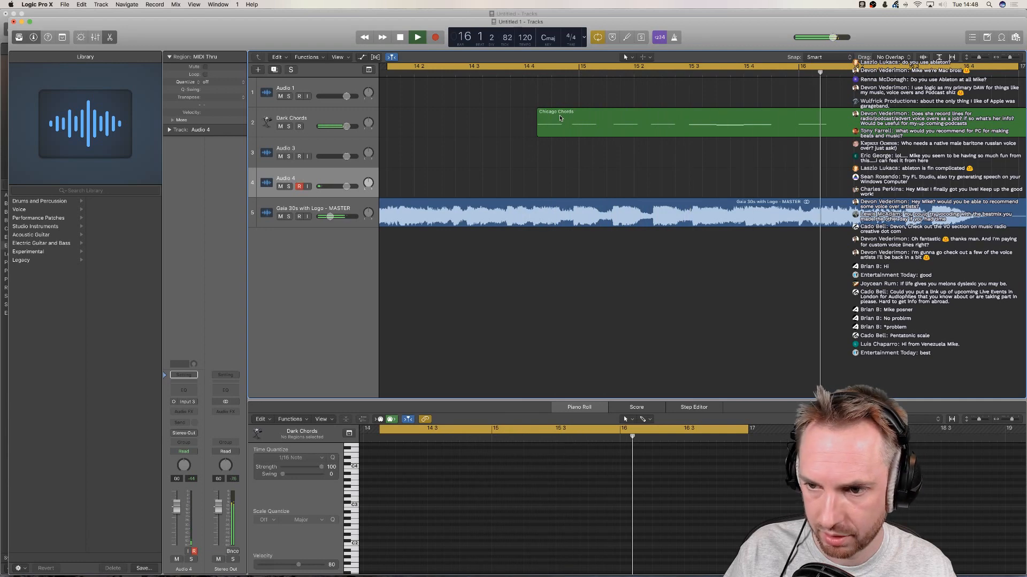
{"action": "key", "text": "space"}
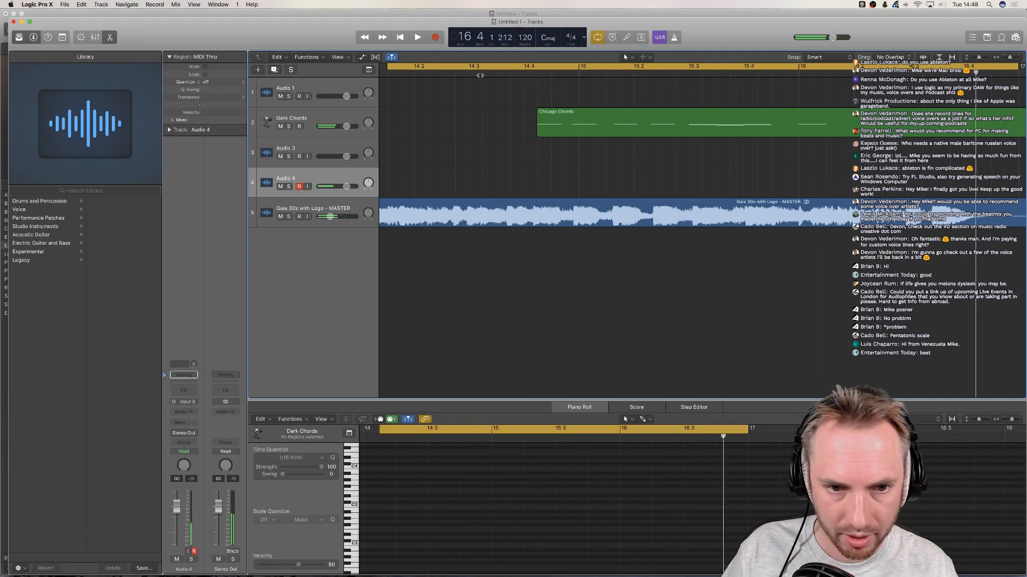
Record a short take on the Audio 4 track from the start of the cycle range and stop it in bar 15
{"action": "scroll", "coordinate": [481, 95], "scroll_direction": "left", "scroll_amount": 1}
{"action": "scroll", "coordinate": [482, 95], "scroll_direction": "left", "scroll_amount": 1}
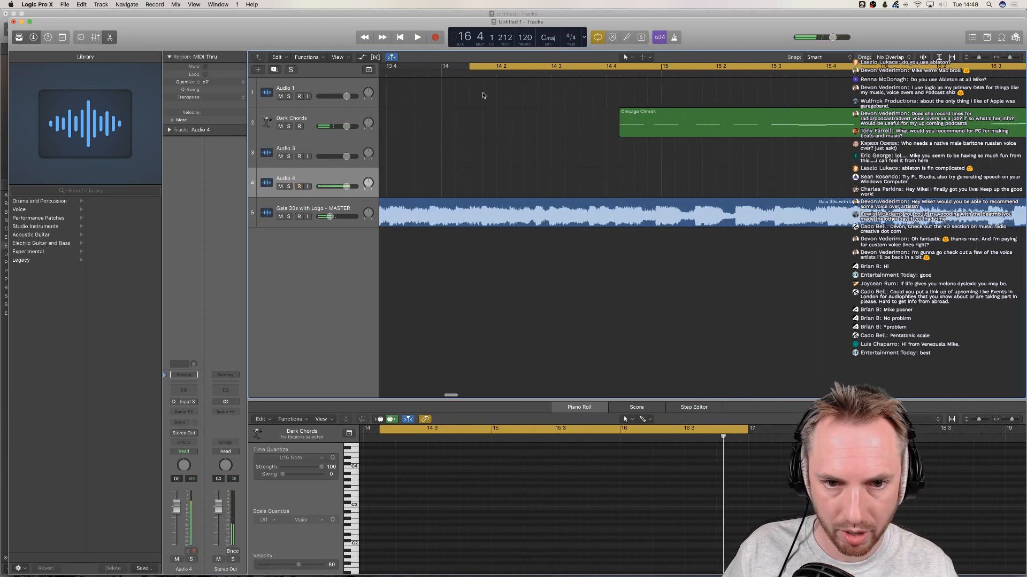
{"action": "left_click", "coordinate": [436, 38]}
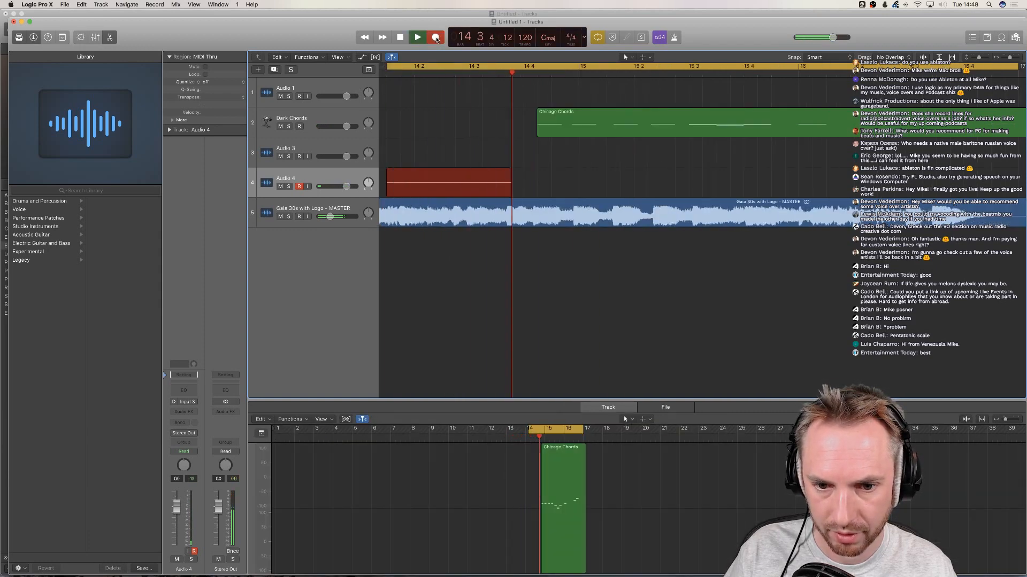
{"action": "key", "text": "space"}
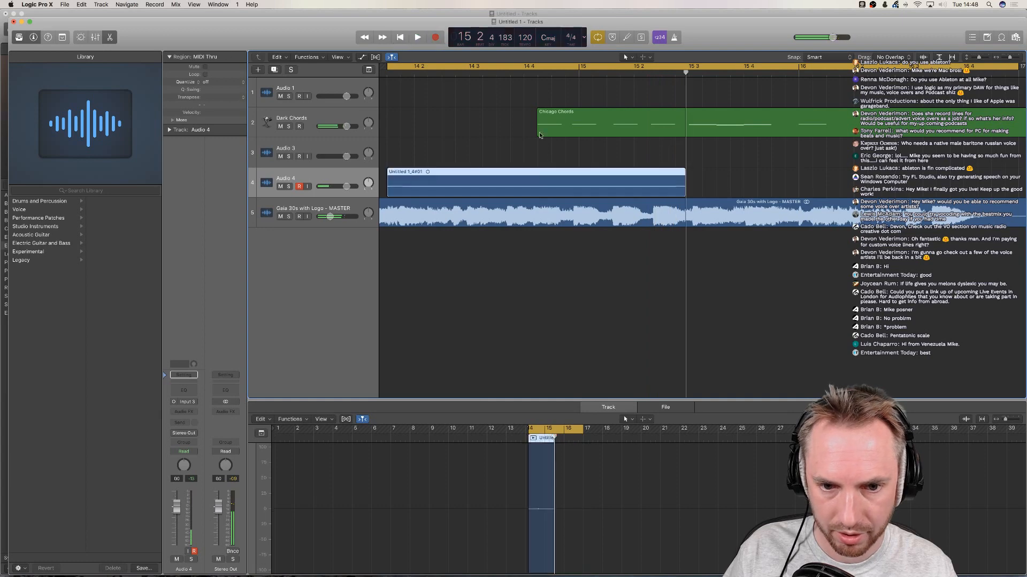
Delete the short take on the Audio 4 track together with its recorded audio file on disk
{"action": "left_click", "coordinate": [477, 185]}
{"action": "key", "text": "Delete"}
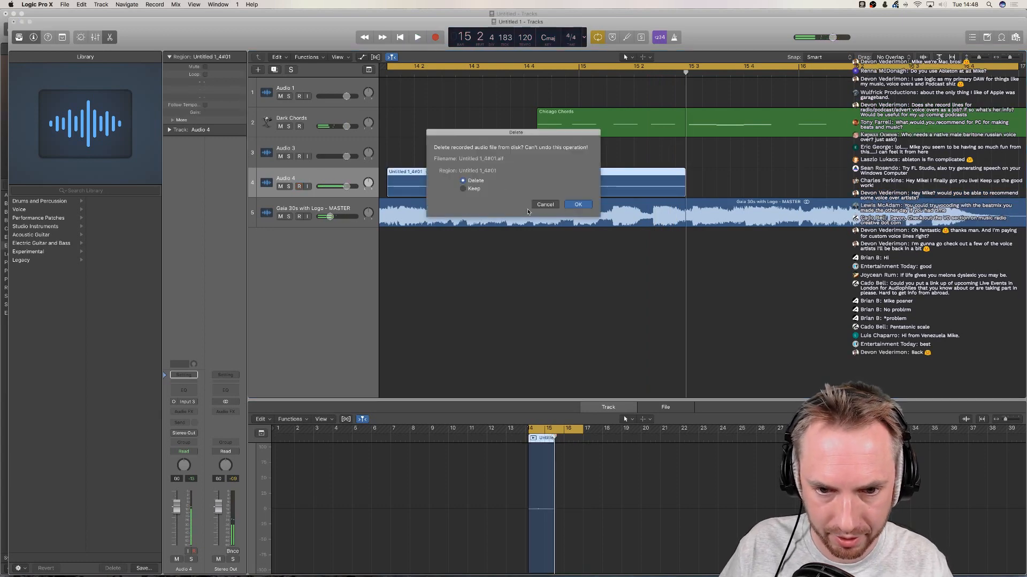
{"action": "left_click", "coordinate": [578, 207]}
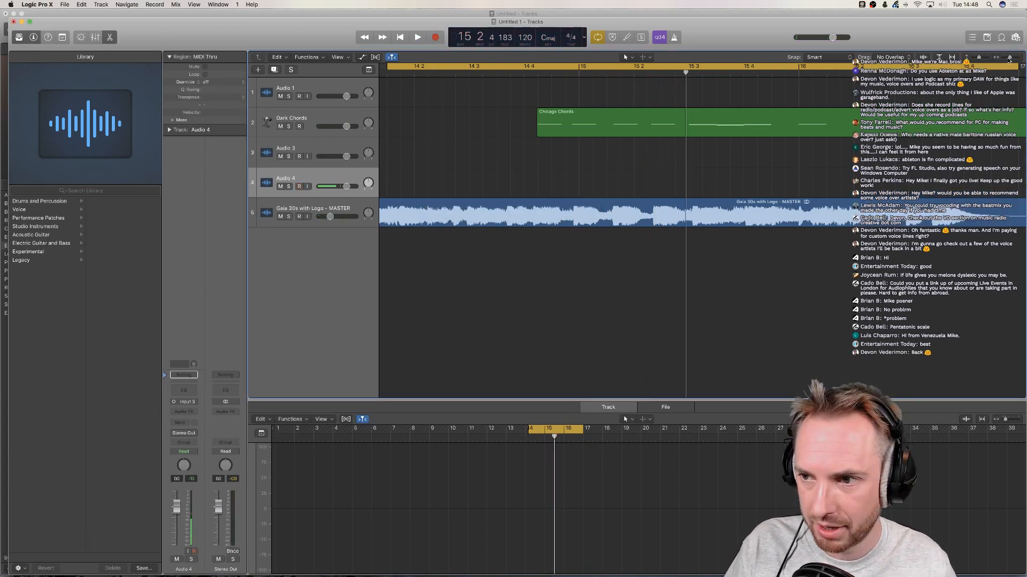
Move the start of the cycle range back to bar 14 and record a new take on Audio 4 until just before bar 17
{"action": "left_click_drag", "start_coordinate": [1009, 60], "coordinate": [1008, 60]}
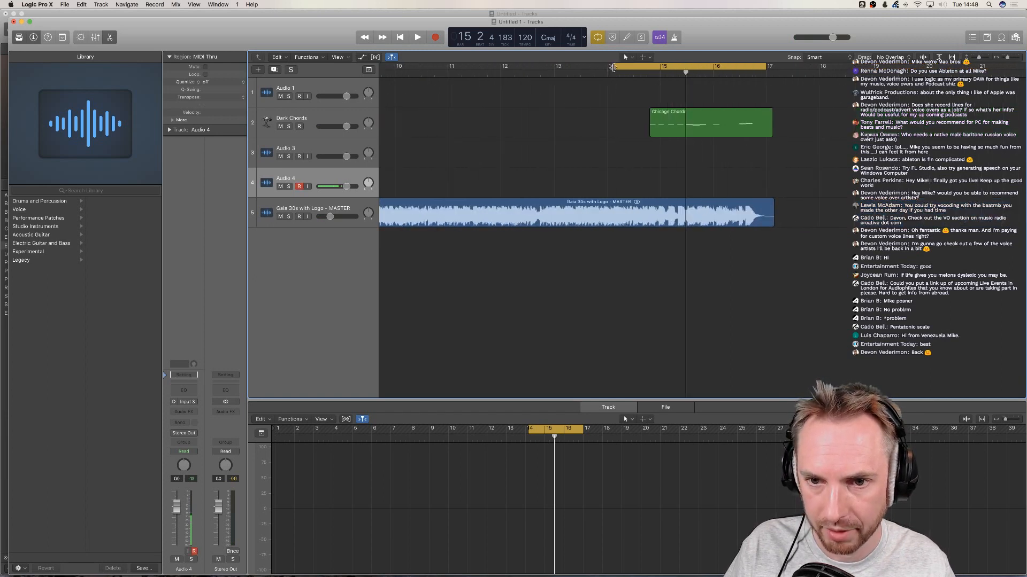
{"action": "left_click_drag", "start_coordinate": [613, 66], "coordinate": [608, 67]}
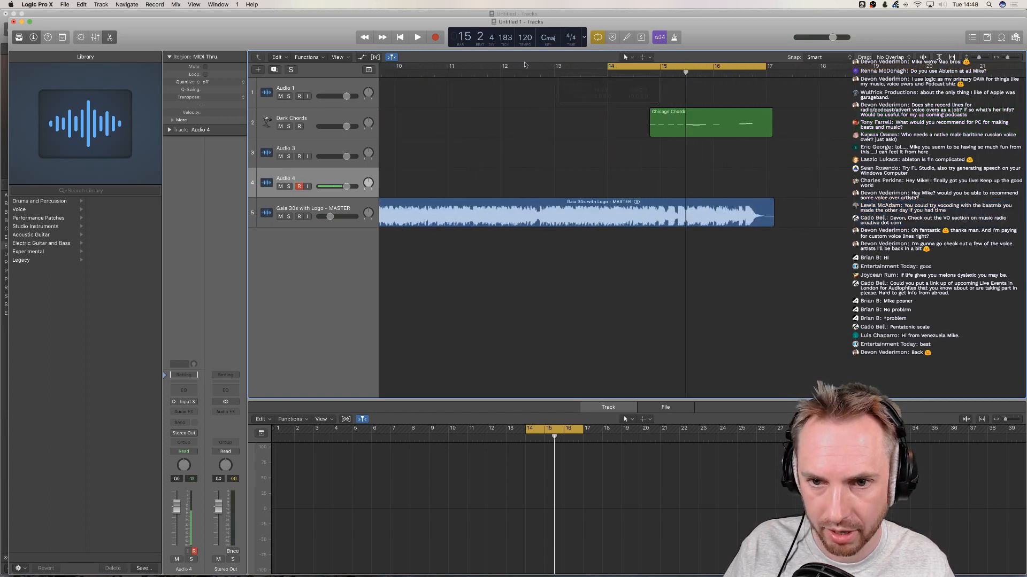
{"action": "left_click", "coordinate": [433, 40]}
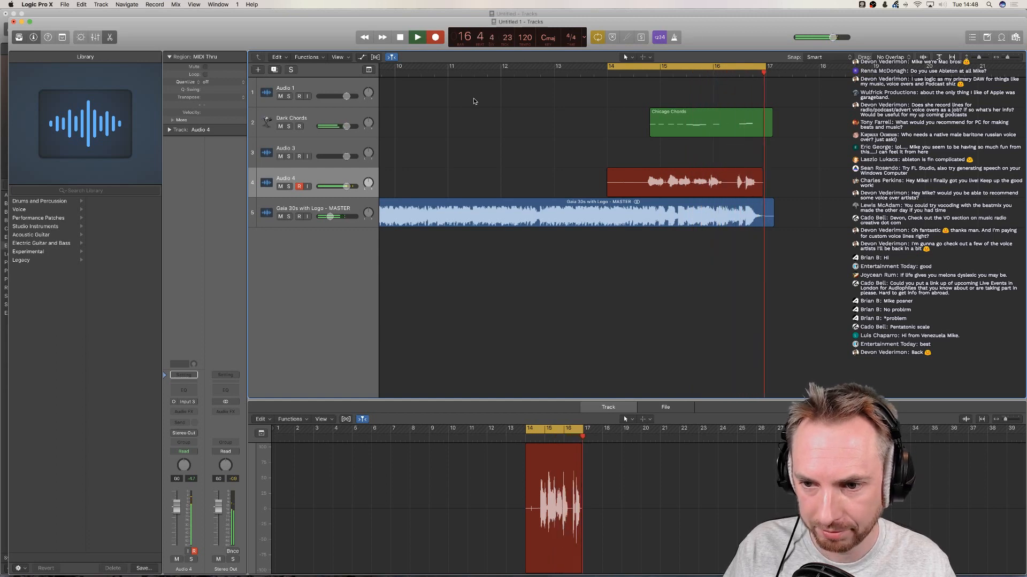
{"action": "key", "text": "space"}
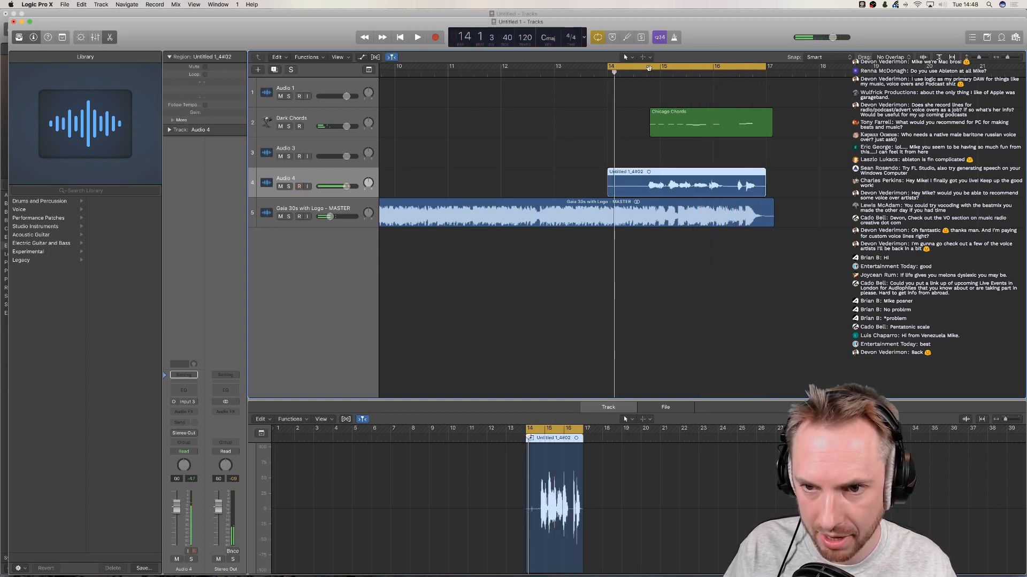
Play back the new Audio 4 take from just before bar 15
{"action": "left_click_drag", "start_coordinate": [649, 68], "coordinate": [647, 74]}
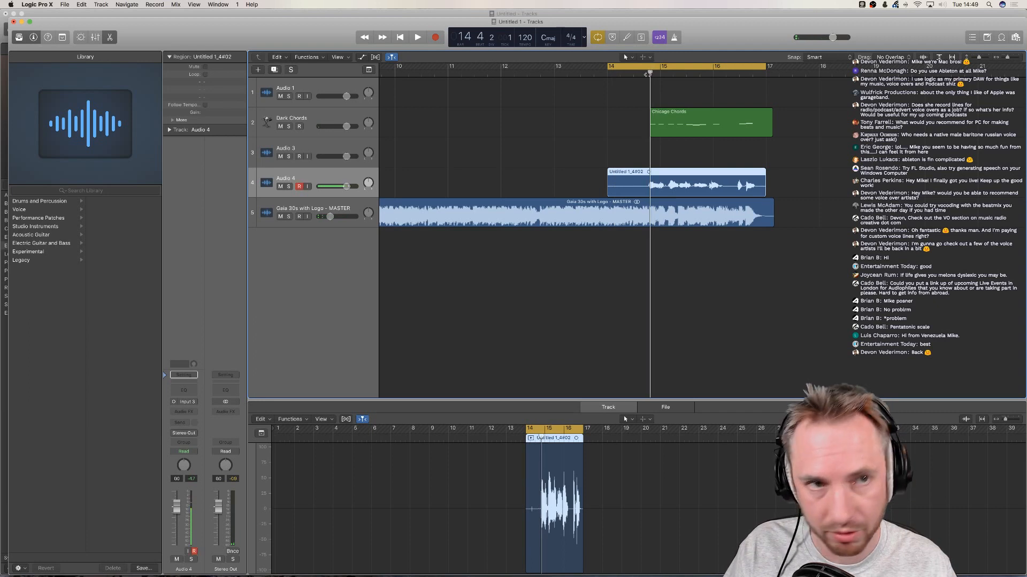
{"action": "key", "text": "space"}
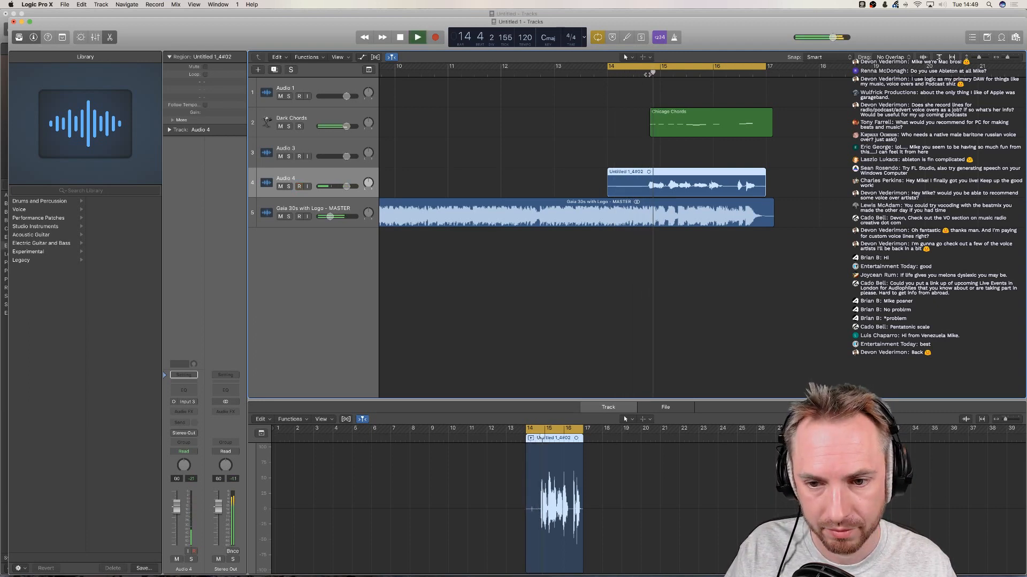
{"action": "key", "text": "space"}
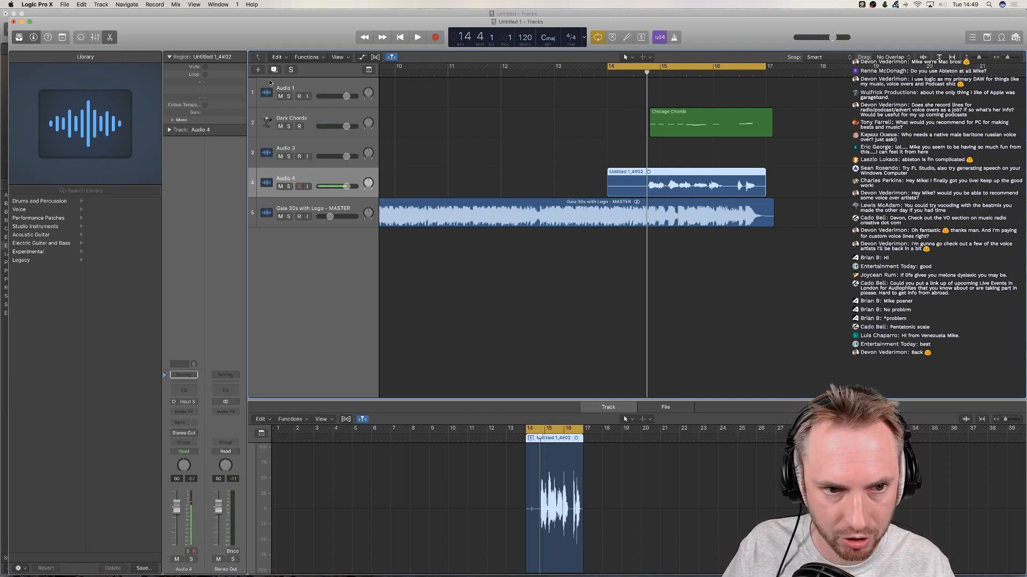
Insert the EVOC 20 TrackOscillator on the Audio 4 channel and set its side chain to Inst 1 - Dark Chords
{"action": "left_click", "coordinate": [92, 37]}
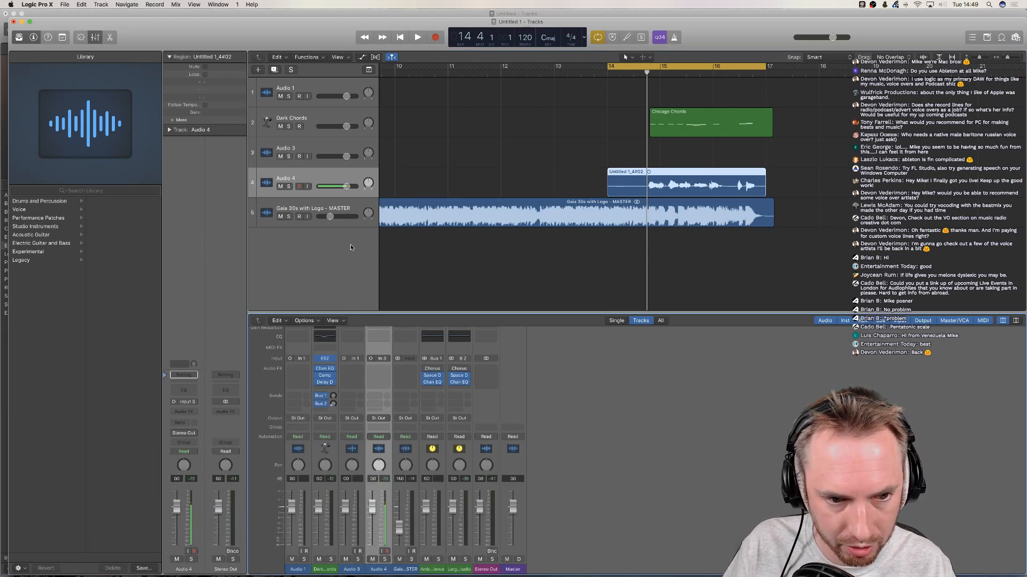
{"action": "left_click", "coordinate": [387, 368]}
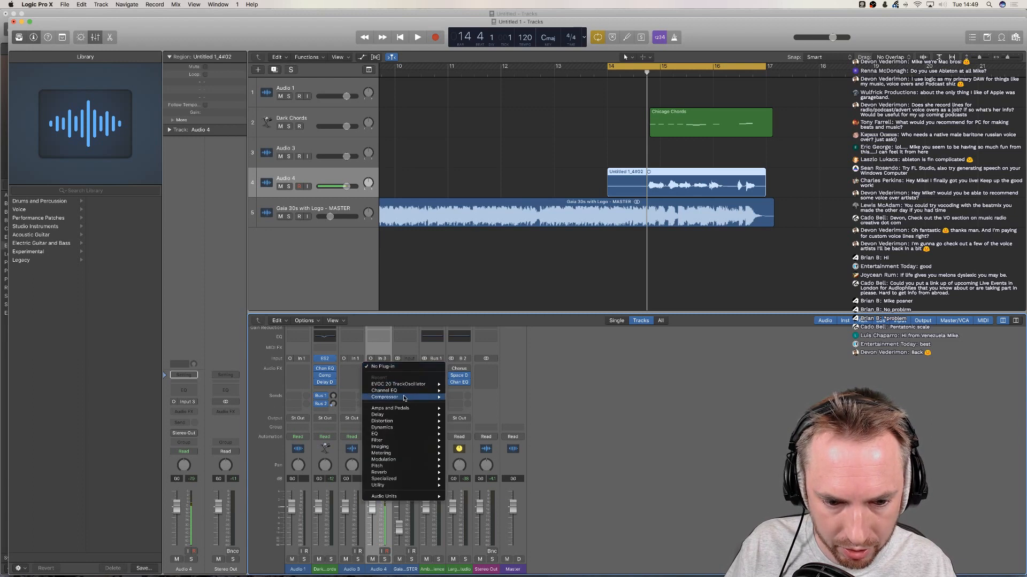
{"action": "mouse_move", "coordinate": [408, 408]}
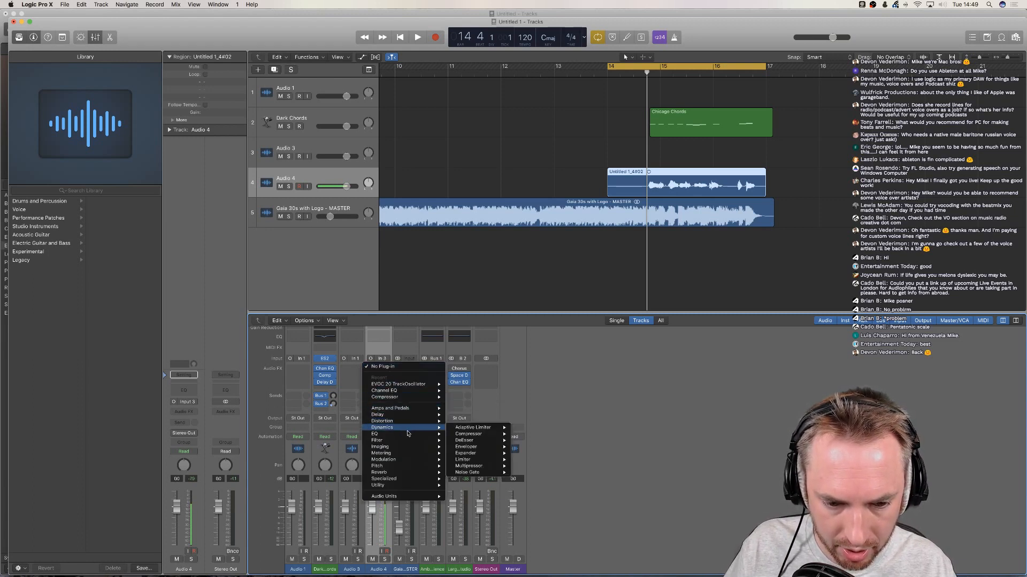
{"action": "mouse_move", "coordinate": [410, 433]}
{"action": "left_click", "coordinate": [463, 385]}
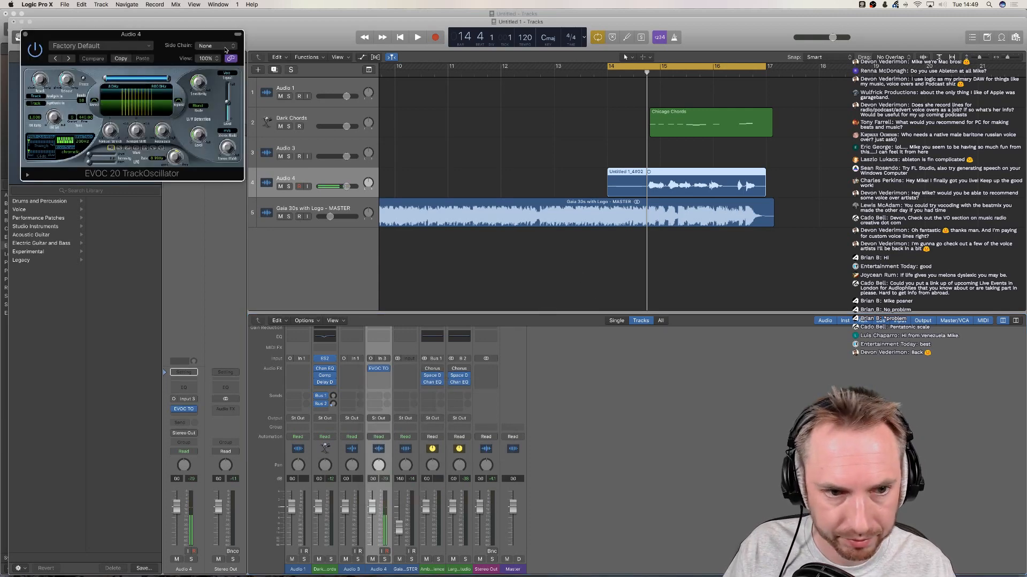
{"action": "left_click", "coordinate": [228, 46]}
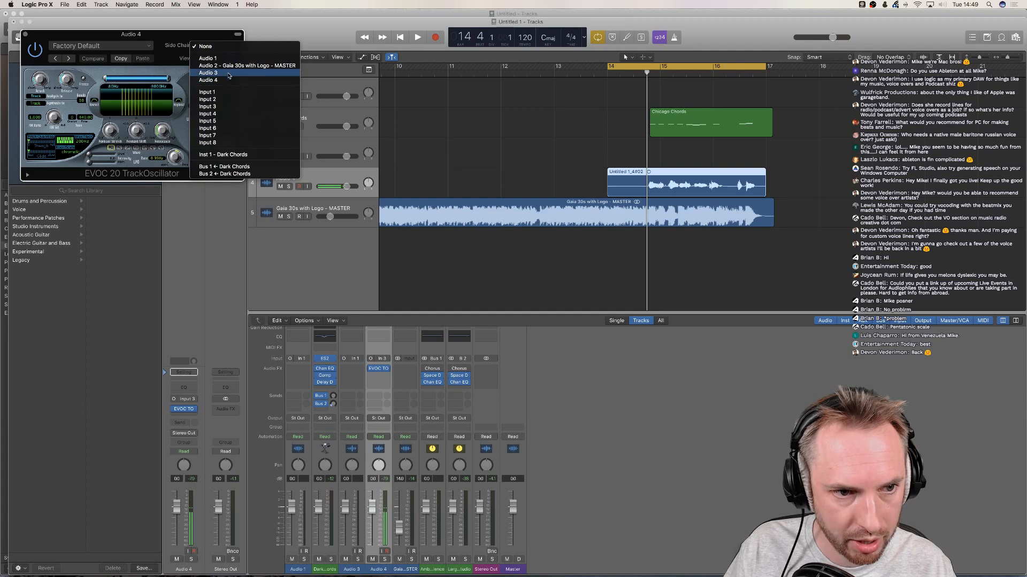
{"action": "left_click", "coordinate": [233, 155]}
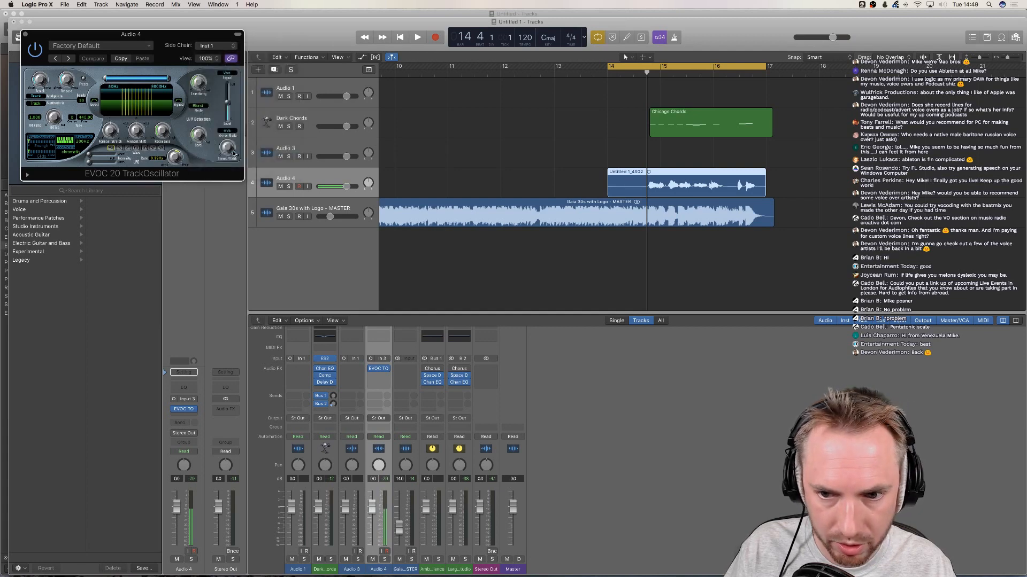
Play the section with the effect, solo the Audio 4 track, and play it alone from just before bar 15
{"action": "key", "text": "space"}
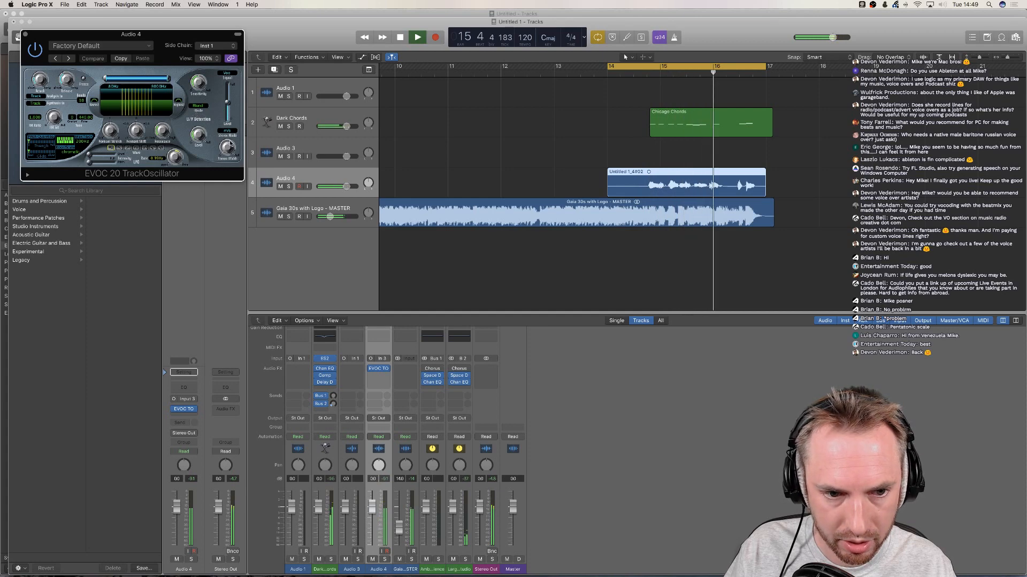
{"action": "key", "text": "space"}
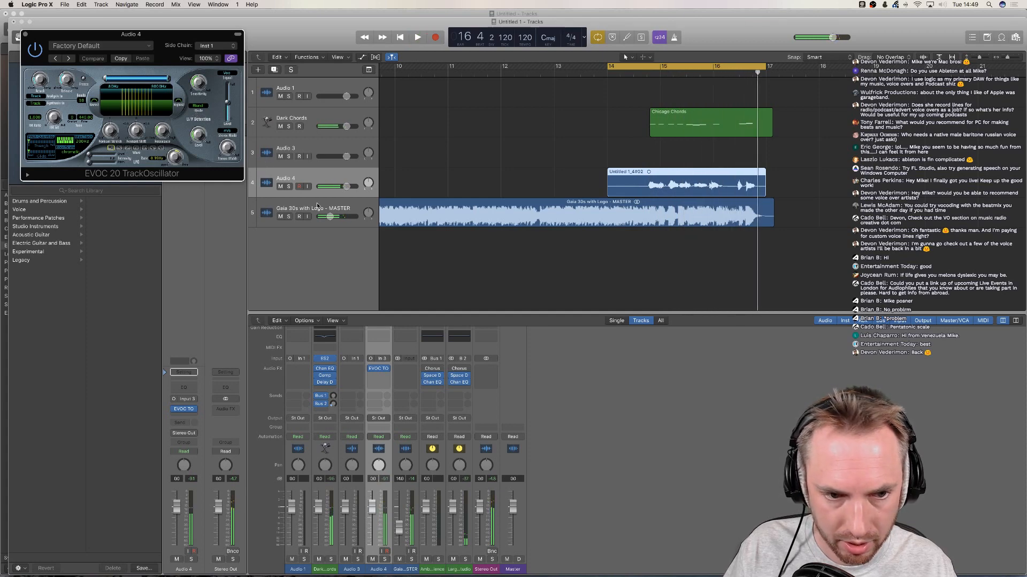
{"action": "left_click", "coordinate": [288, 187]}
{"action": "double_click", "coordinate": [643, 72]}
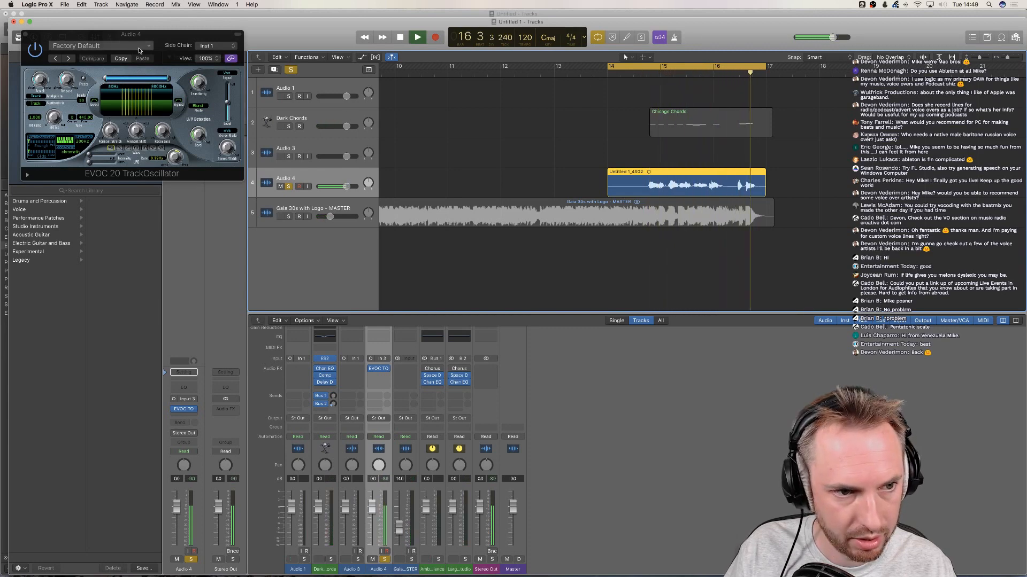
{"action": "key", "text": "space"}
Load the Vocoder Side Chain Input preset Speech & Voice 05 in the EVOC 20 TrackOscillator and play the soloed take
{"action": "left_click", "coordinate": [102, 46]}
{"action": "mouse_move", "coordinate": [139, 176]}
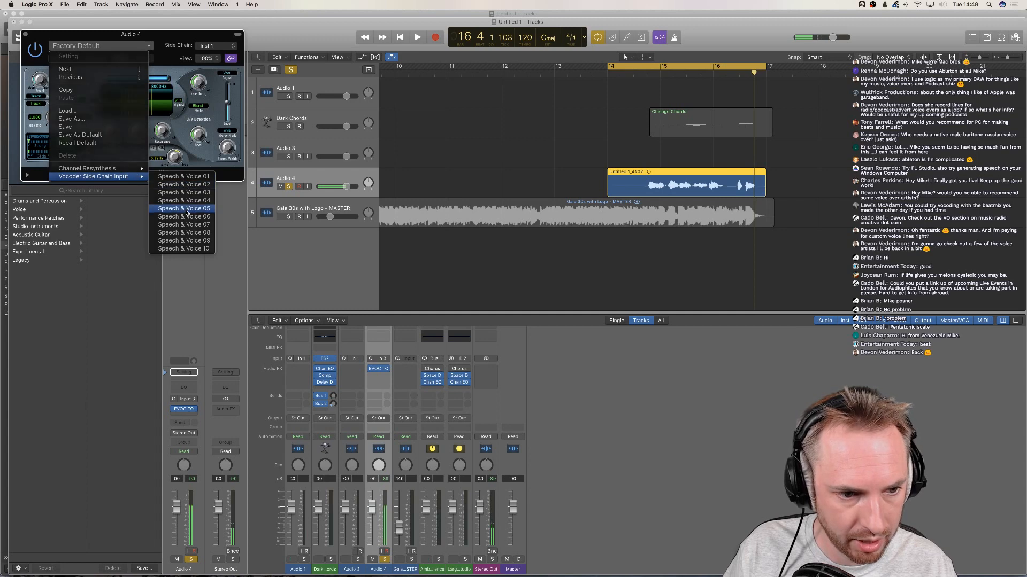
{"action": "left_click", "coordinate": [183, 208]}
{"action": "left_click", "coordinate": [646, 74]}
{"action": "key", "text": "space"}
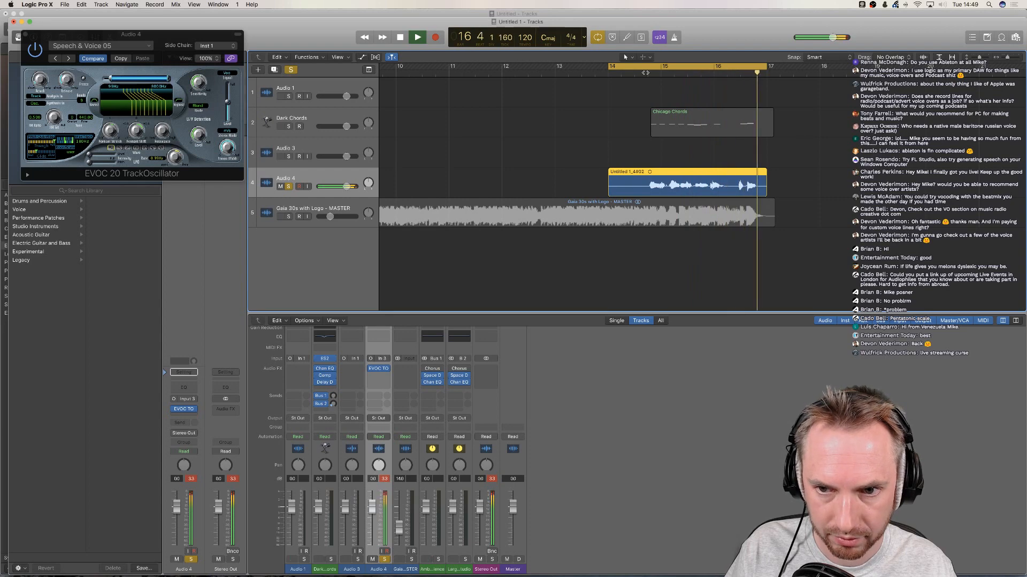
{"action": "key", "text": "space"}
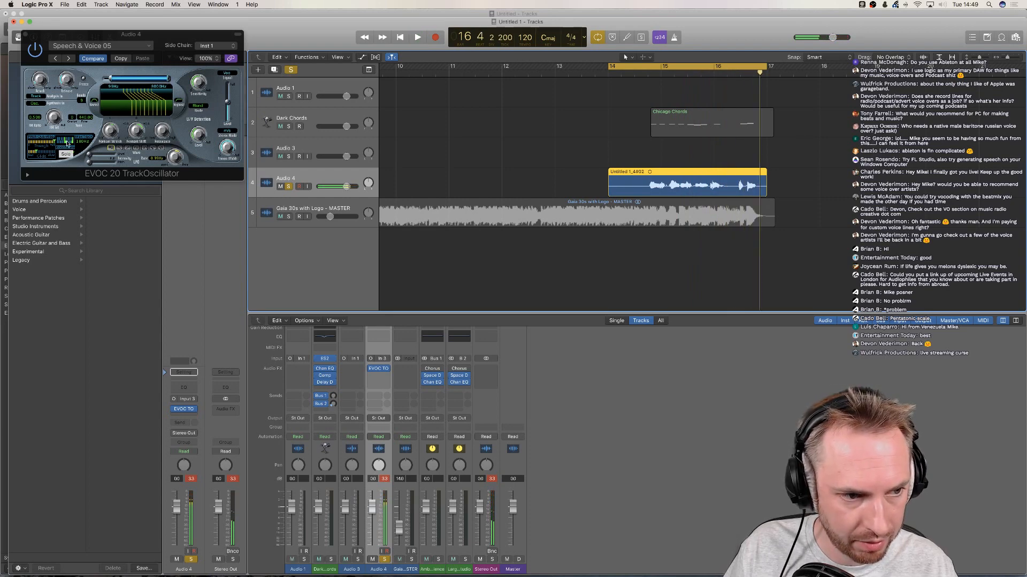
Adjust the oscillator waveform in the EVOC 20 TrackOscillator and play the soloed Audio 4 take again
{"action": "left_click", "coordinate": [66, 143]}
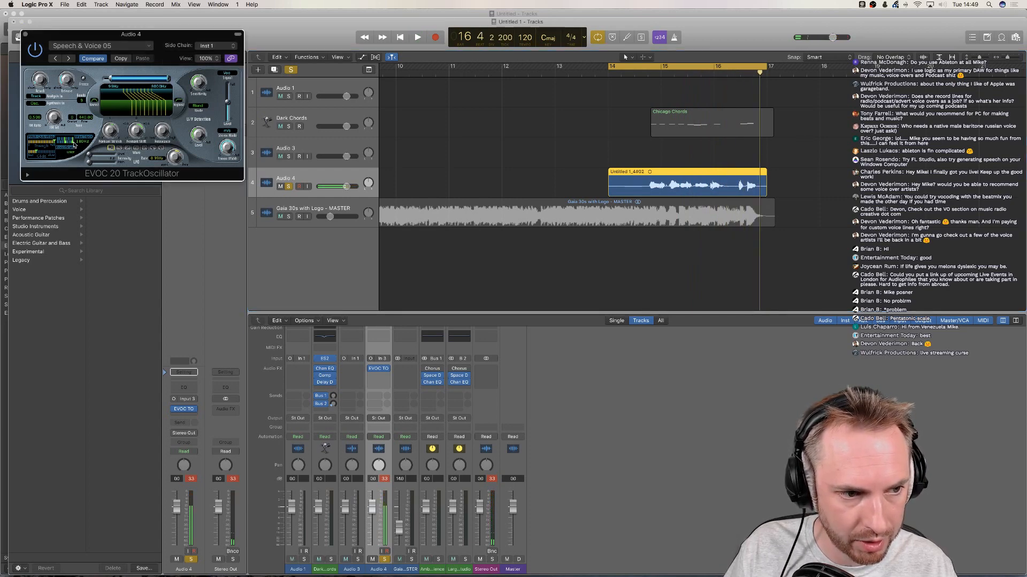
{"action": "double_click", "coordinate": [644, 74]}
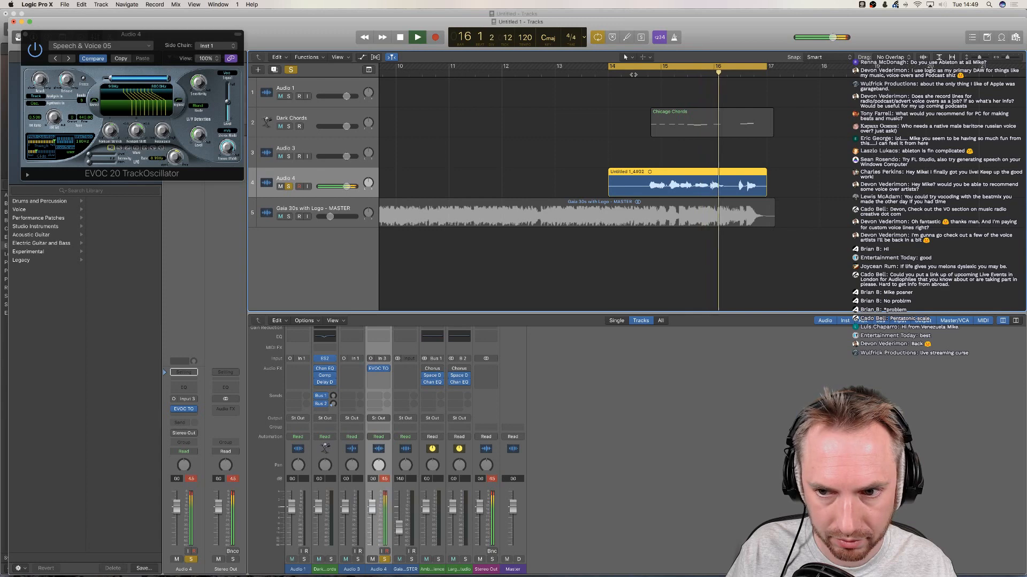
{"action": "key", "text": "space"}
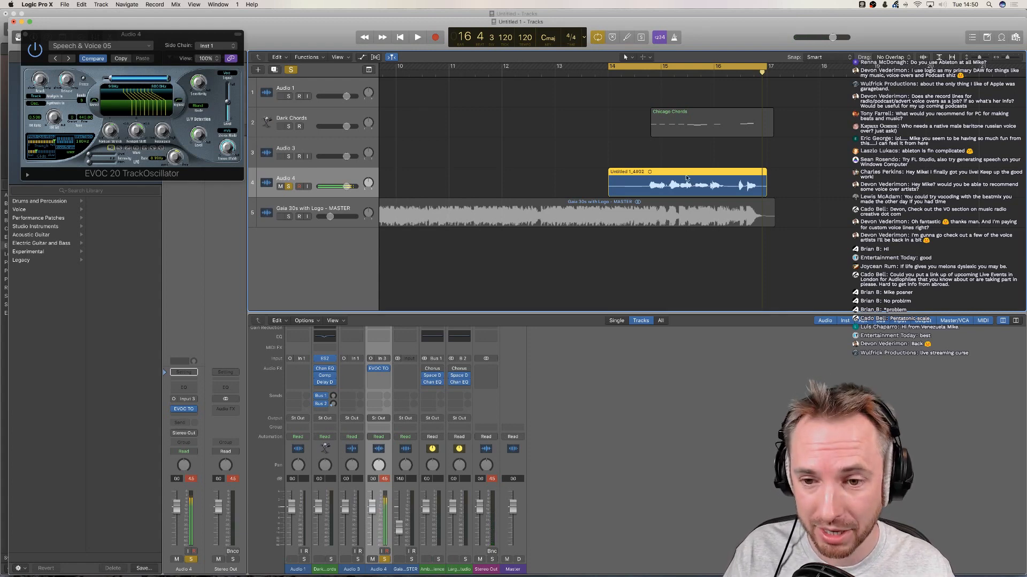
Open the Chicago Chords region in the Piano Roll and export all tracks' cycle range to Downloads as 32-bit float AIFF files
{"action": "left_click", "coordinate": [673, 135]}
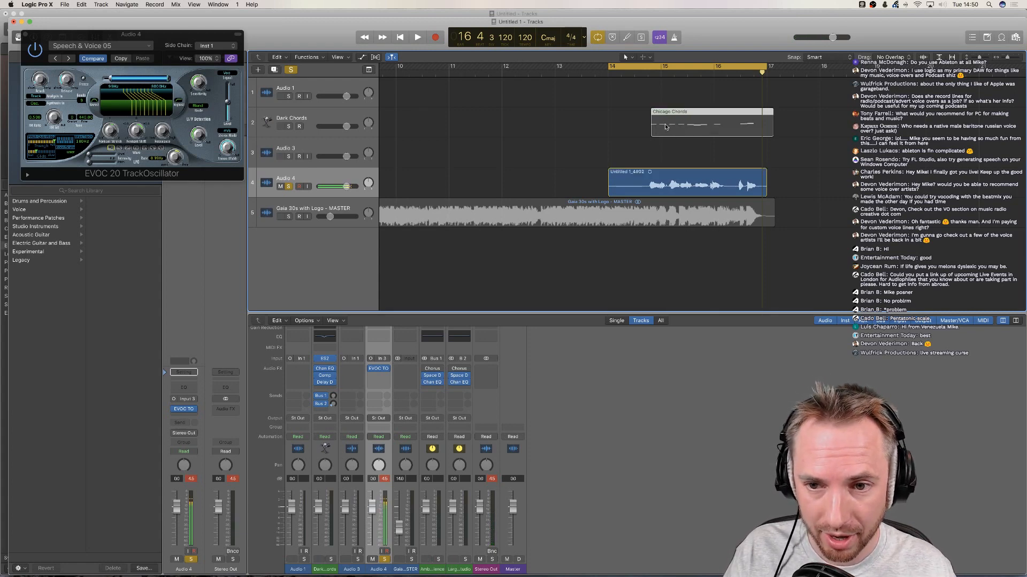
{"action": "double_click", "coordinate": [666, 126]}
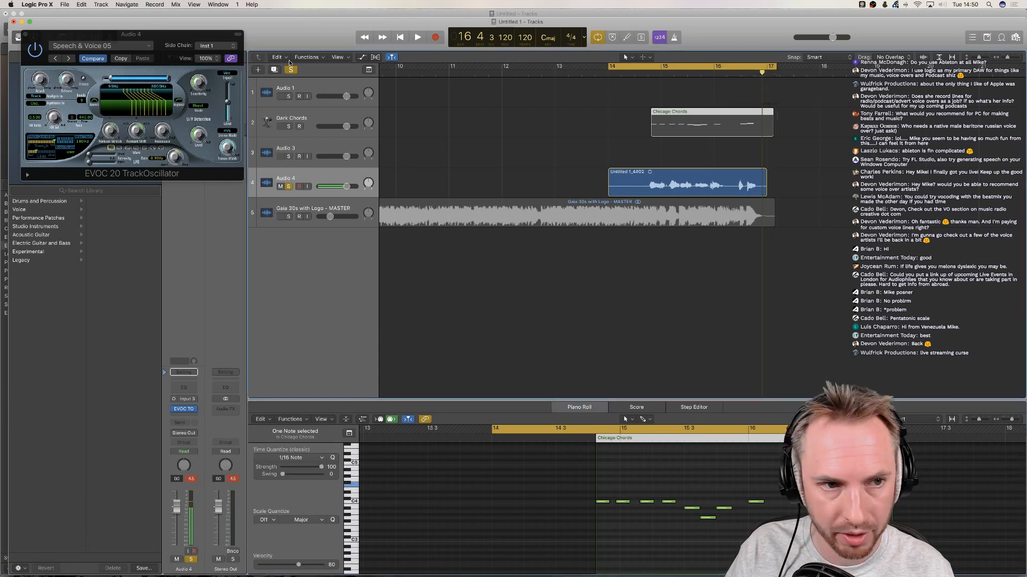
{"action": "left_click", "coordinate": [70, 5]}
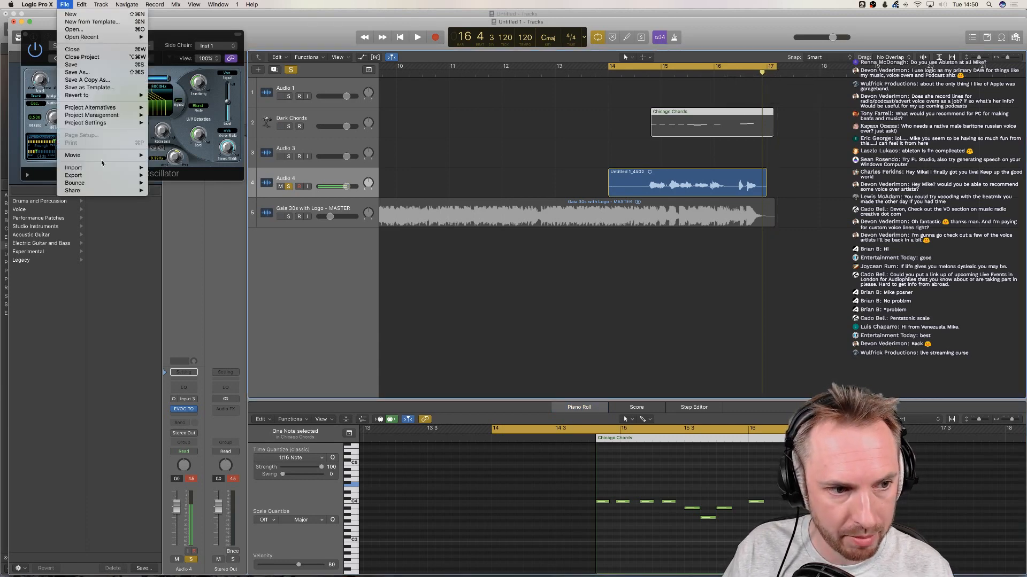
{"action": "mouse_move", "coordinate": [141, 176]}
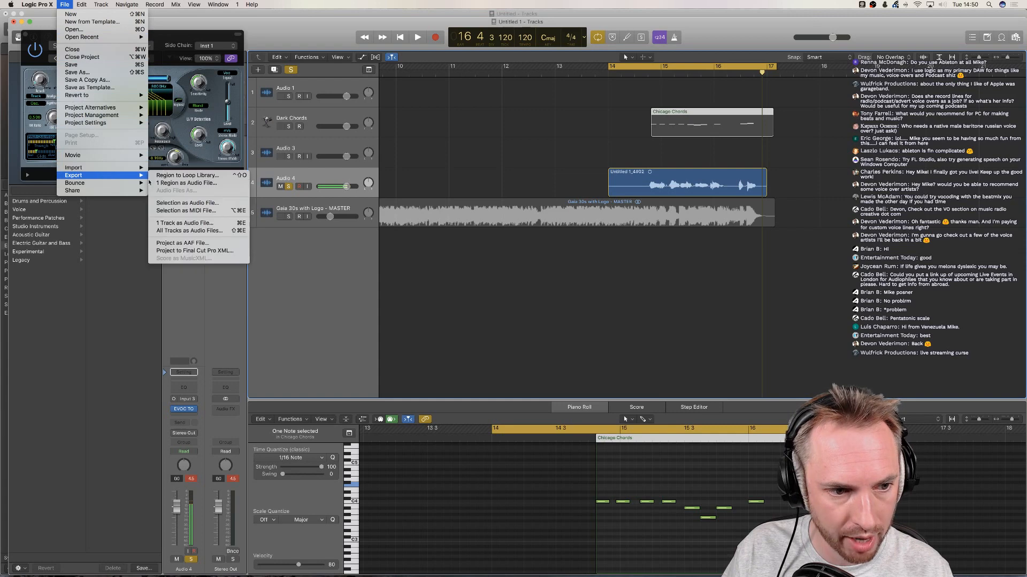
{"action": "left_click", "coordinate": [184, 223]}
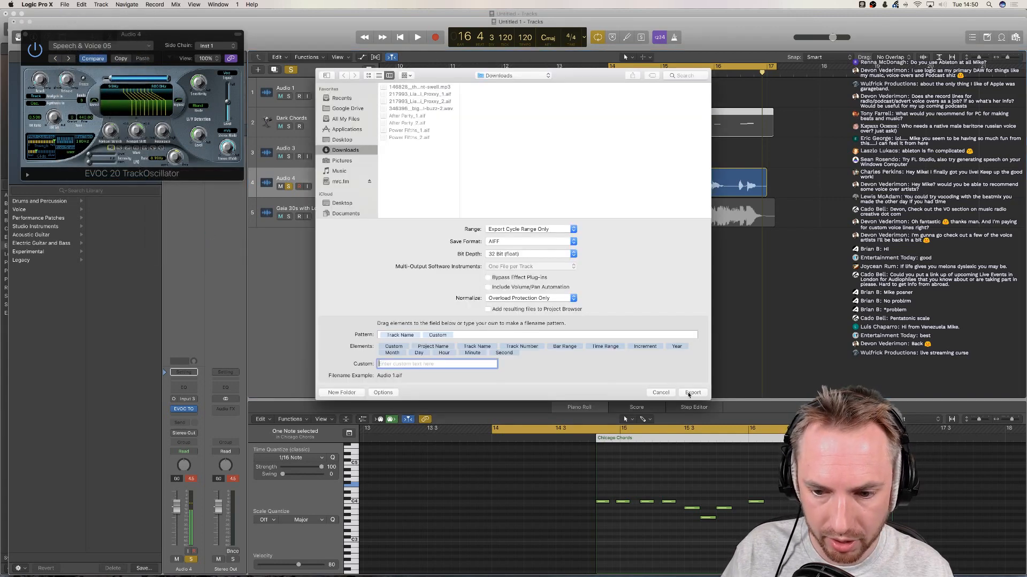
{"action": "left_click", "coordinate": [692, 393]}
Switch to Adobe Audition and open Dark Chords_1.aif and Audio 4_1.aif from Downloads in the waveform editor
{"action": "mouse_move", "coordinate": [605, 575]}
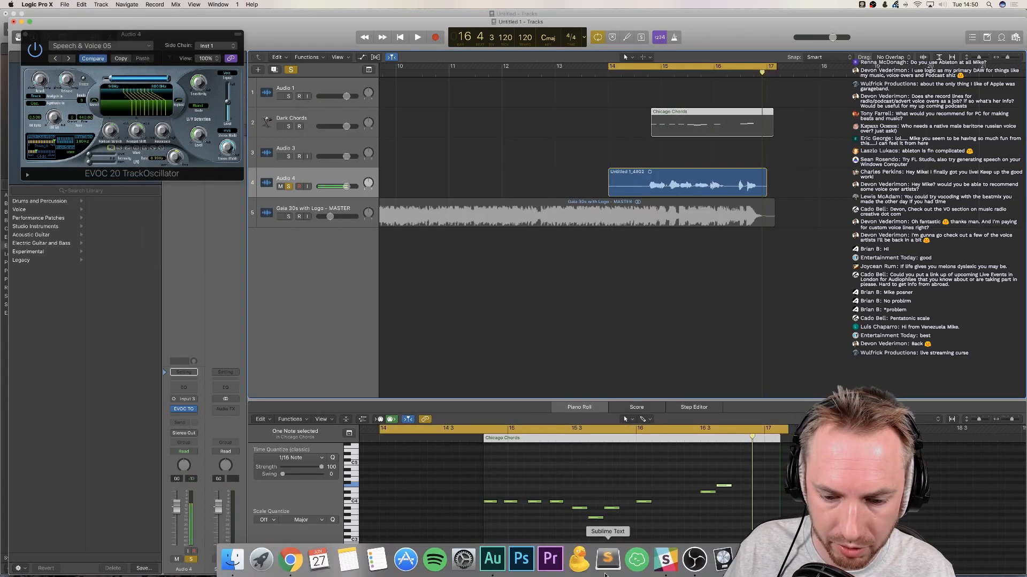
{"action": "left_click", "coordinate": [493, 558]}
{"action": "left_click", "coordinate": [759, 559]}
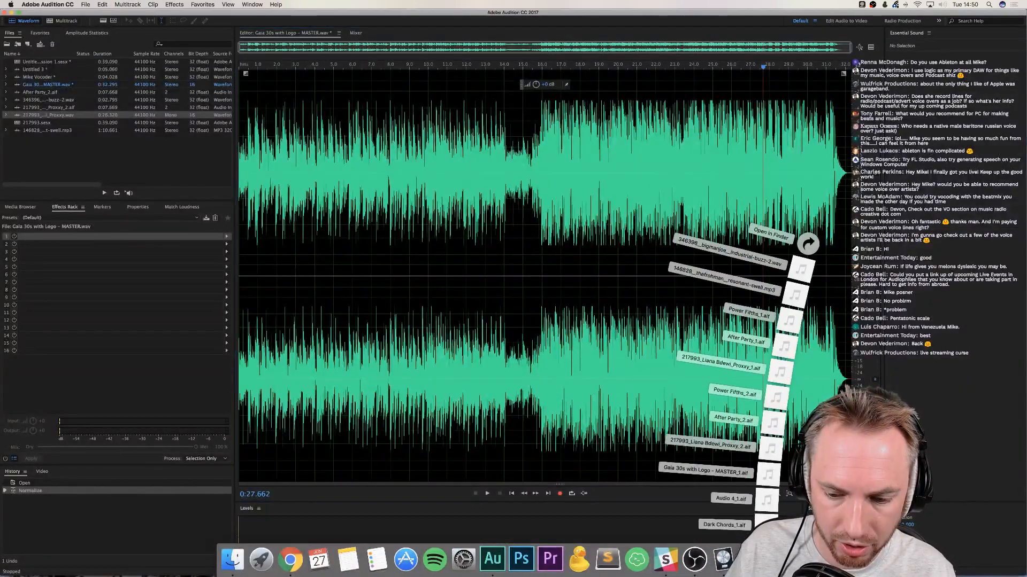
{"action": "left_click_drag", "start_coordinate": [765, 518], "coordinate": [452, 342]}
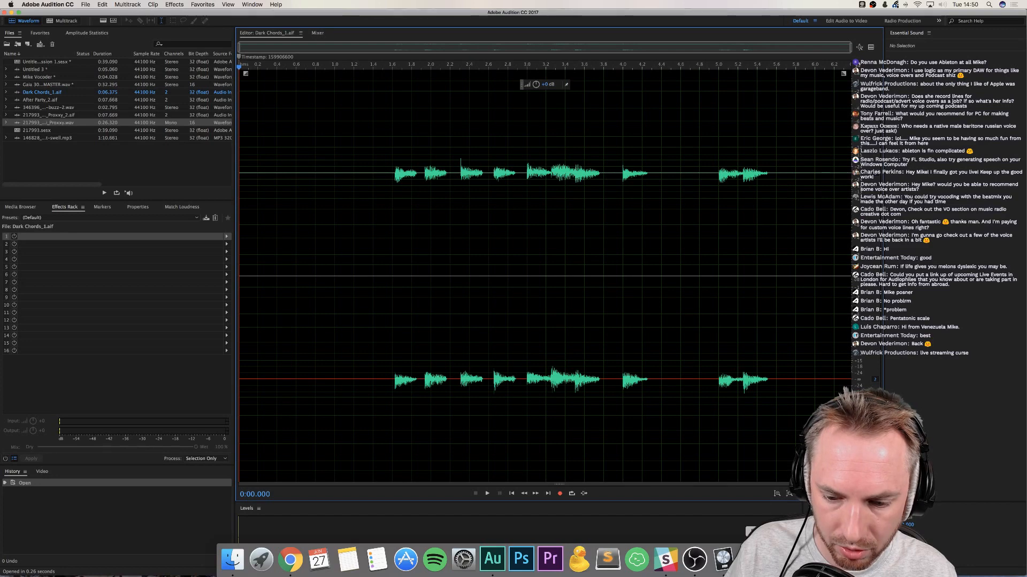
{"action": "left_click", "coordinate": [759, 559]}
{"action": "left_click_drag", "start_coordinate": [764, 506], "coordinate": [343, 298]}
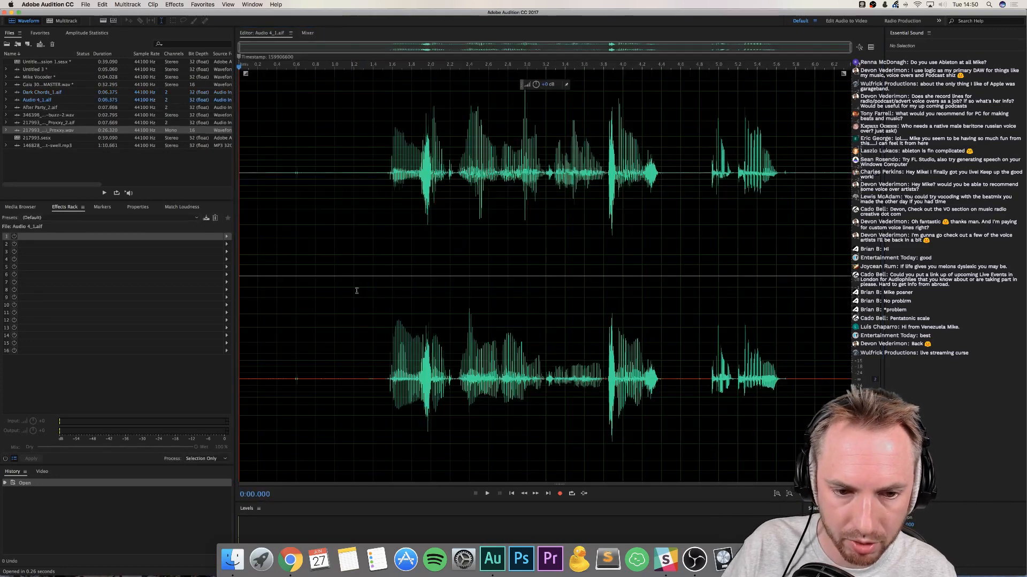
Briefly play Audio 4_1.aif from about 1.5 seconds and switch back to Logic Pro
{"action": "left_click", "coordinate": [384, 254]}
{"action": "key", "text": "space"}
{"action": "key", "text": "space"}
{"action": "mouse_move", "coordinate": [665, 562]}
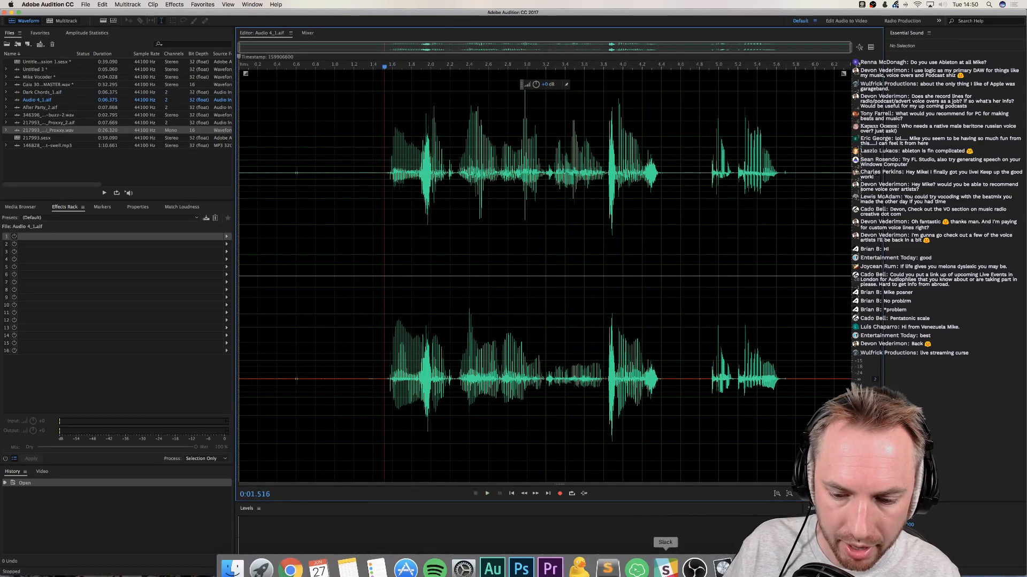
{"action": "left_click", "coordinate": [714, 560]}
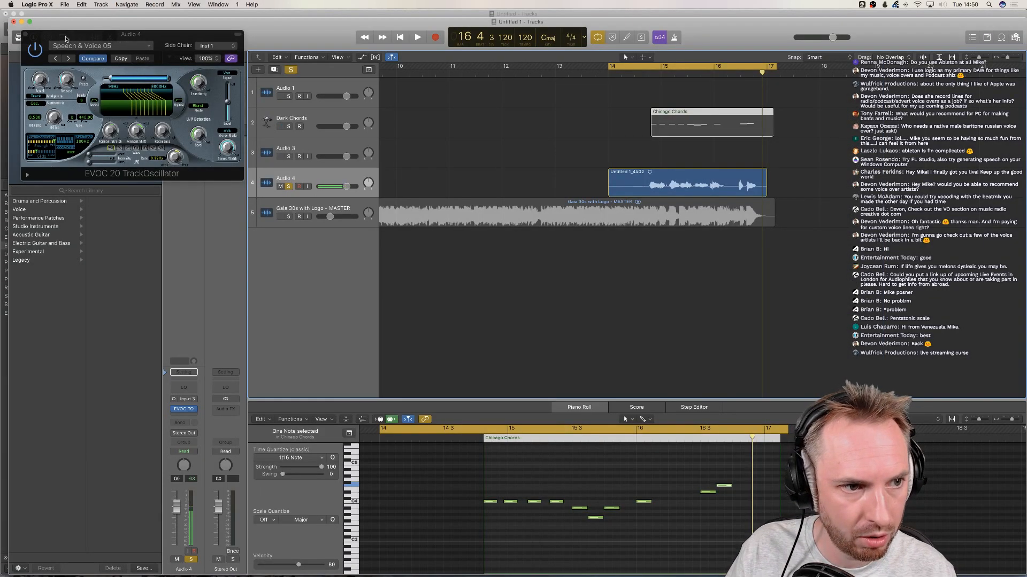
Bypass the EVOC 20 TrackOscillator on Audio 4 and export that track's cycle range to Downloads as a 32-bit float AIFF
{"action": "left_click", "coordinate": [33, 52]}
{"action": "left_click", "coordinate": [63, 4]}
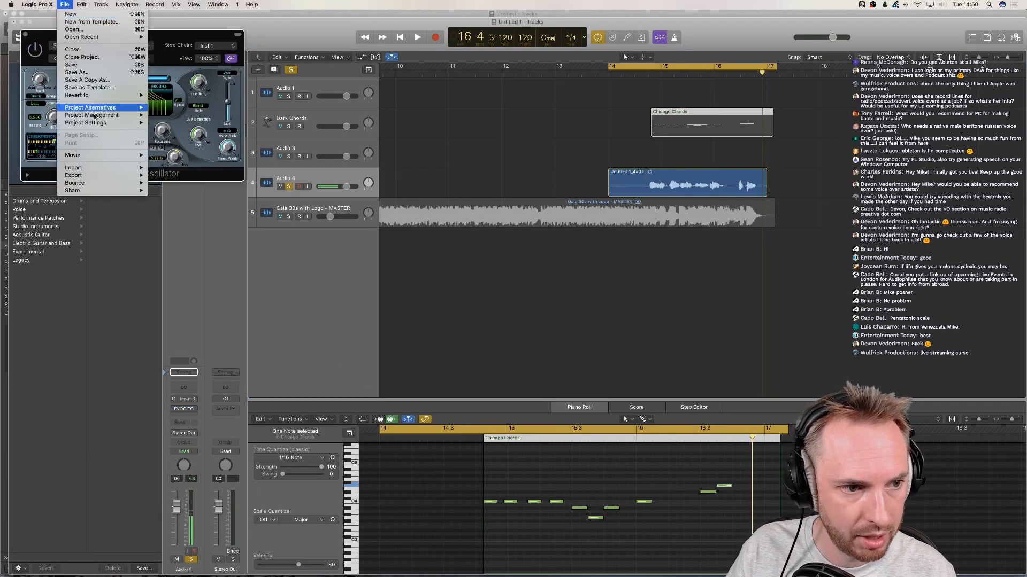
{"action": "mouse_move", "coordinate": [80, 176]}
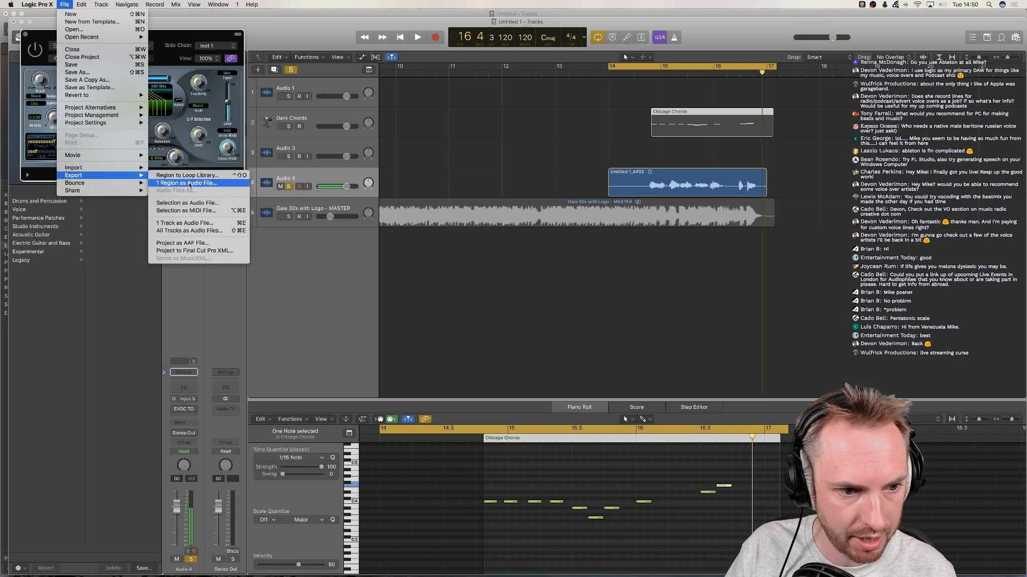
{"action": "left_click", "coordinate": [194, 223]}
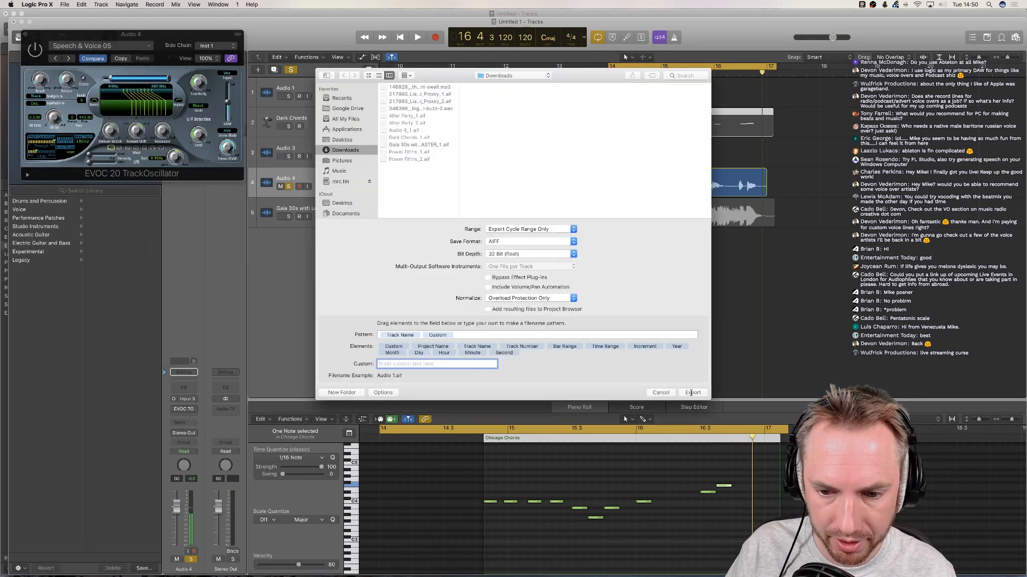
{"action": "left_click", "coordinate": [691, 393]}
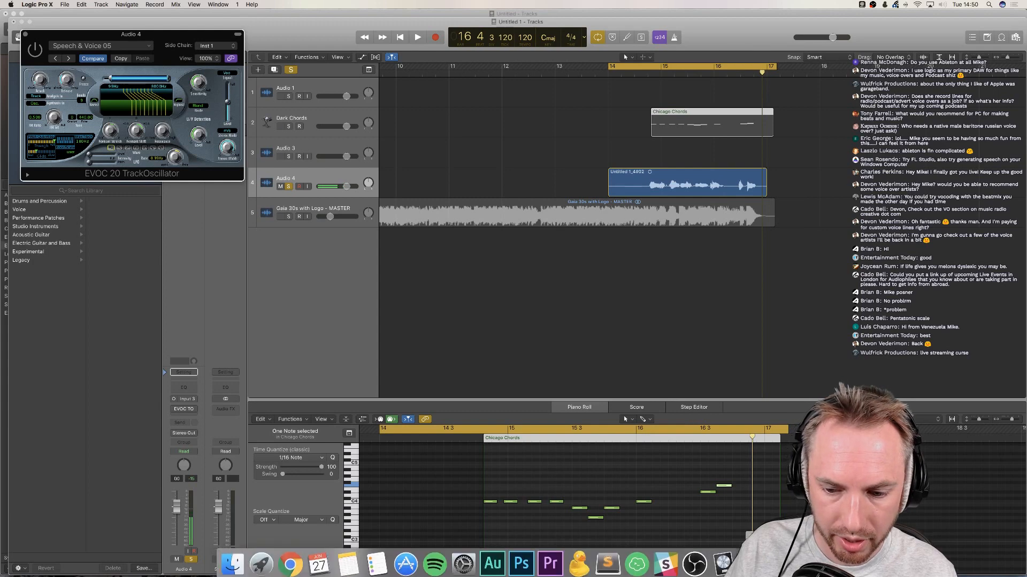
Open the exported Audio 4_2.aif from Downloads in Adobe Audition and play it from about 1.2 seconds
{"action": "left_click", "coordinate": [767, 560]}
{"action": "left_click_drag", "start_coordinate": [729, 512], "coordinate": [492, 559]}
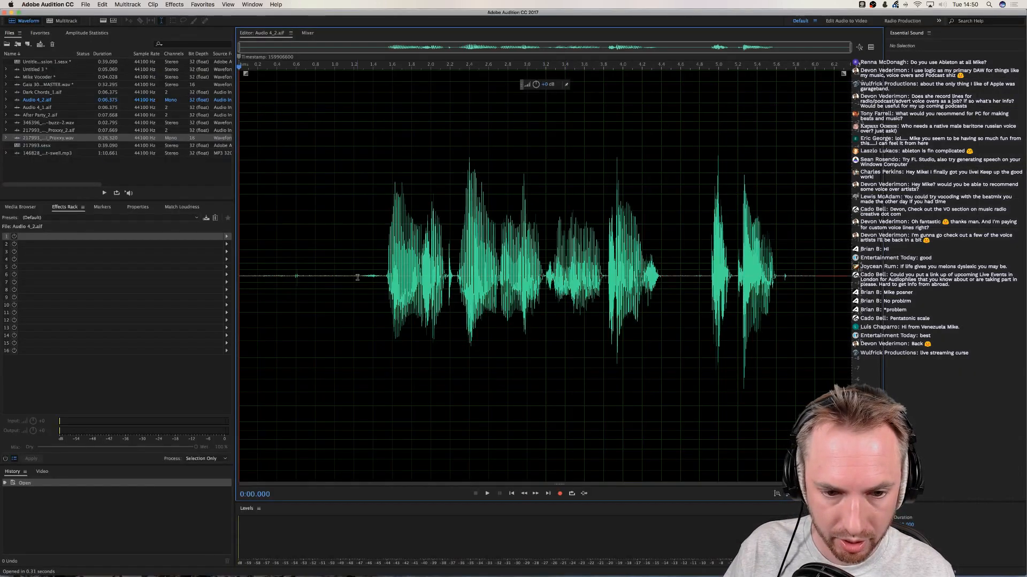
{"action": "left_click", "coordinate": [357, 277]}
{"action": "key", "text": "space"}
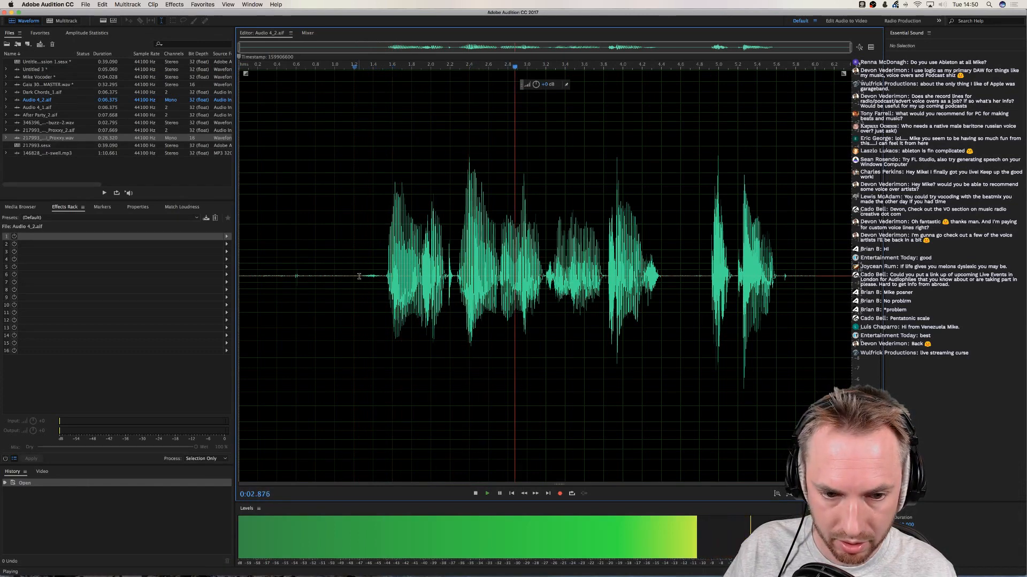
{"action": "key", "text": "space"}
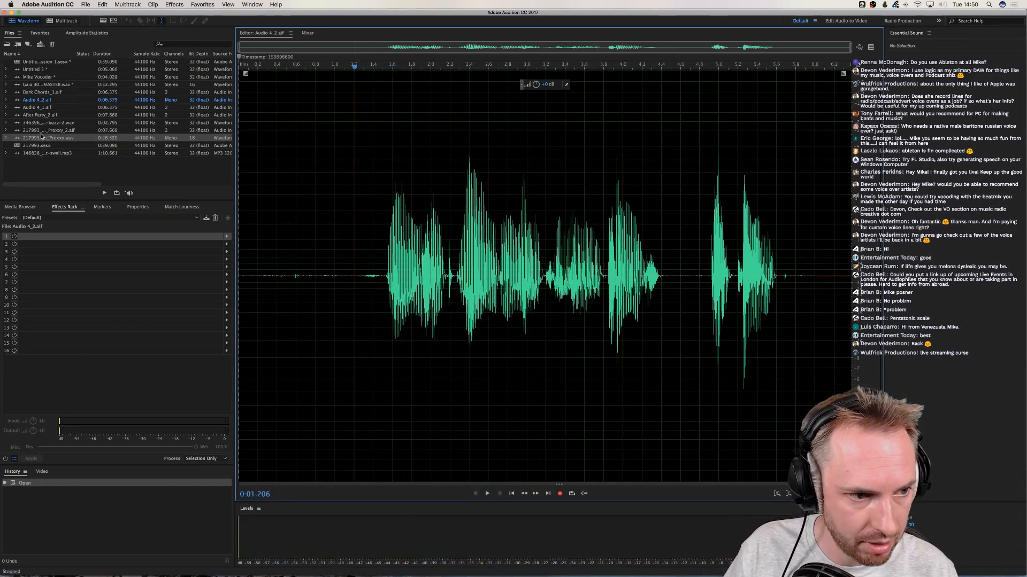
Look through the open vocoder and Untitled 3 files, and play Dark Chords_1.aif from about 1.5 seconds
{"action": "double_click", "coordinate": [40, 77]}
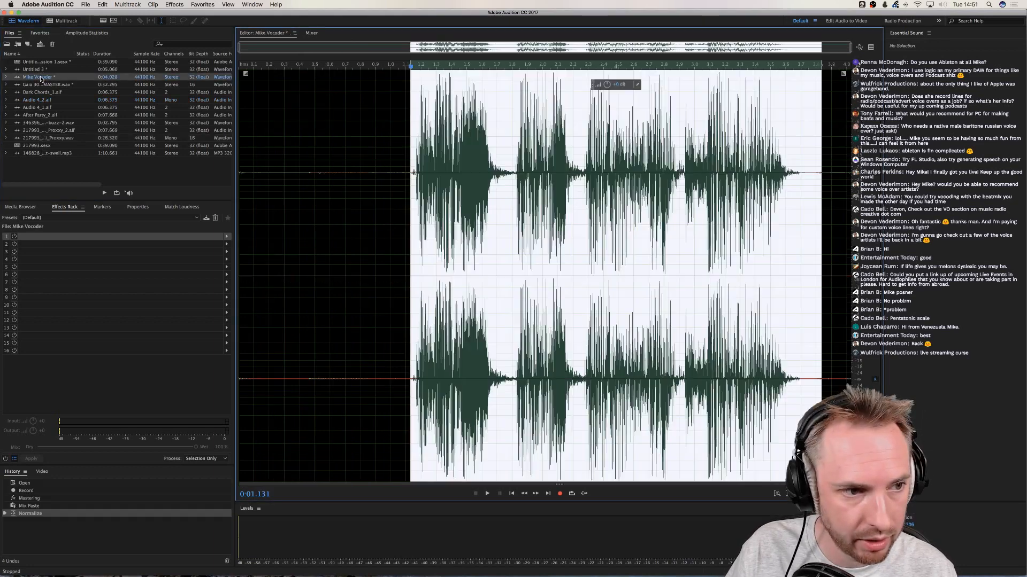
{"action": "double_click", "coordinate": [40, 70]}
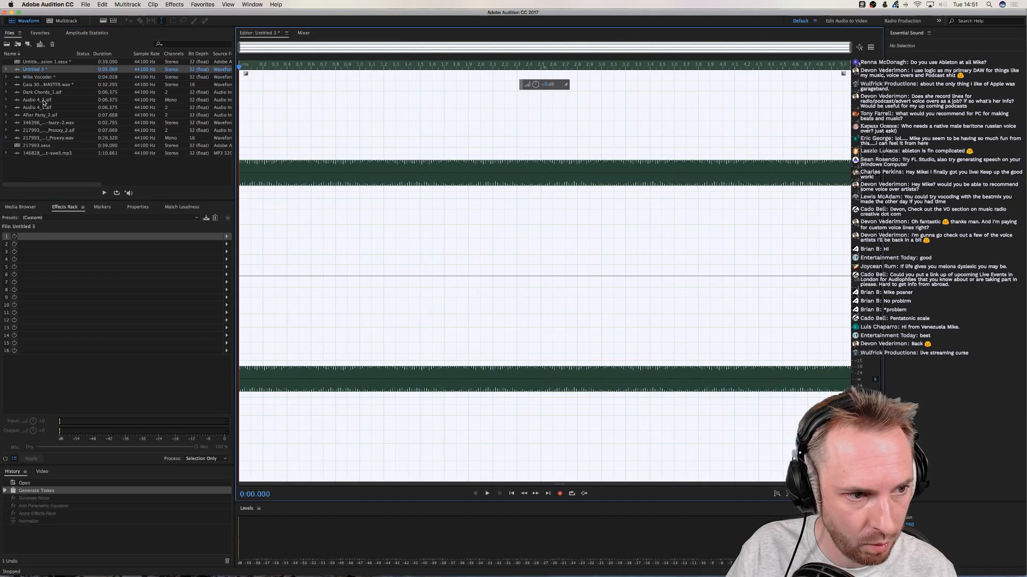
{"action": "double_click", "coordinate": [41, 92]}
{"action": "left_click", "coordinate": [380, 179]}
{"action": "key", "text": "space"}
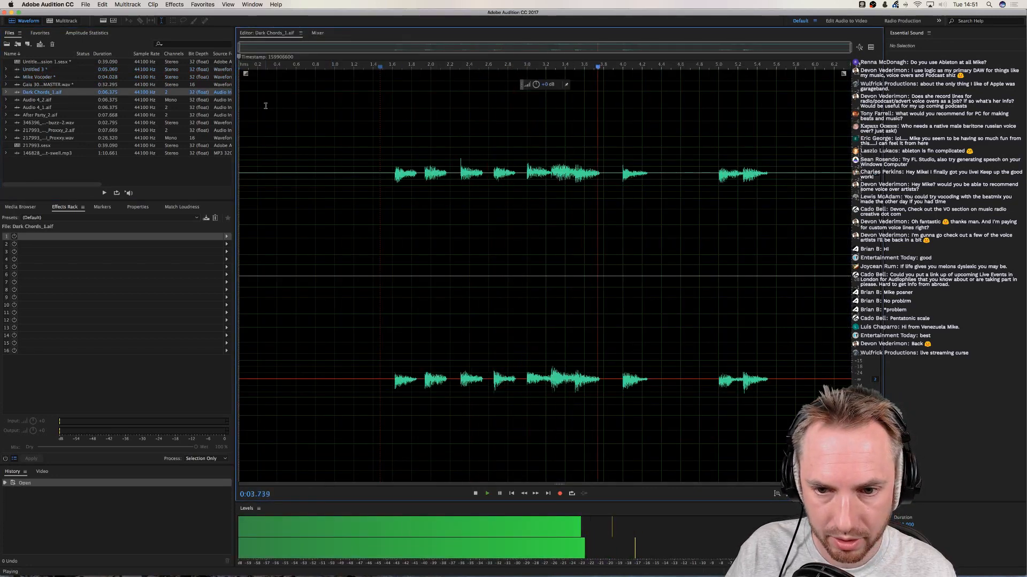
{"action": "key", "text": "space"}
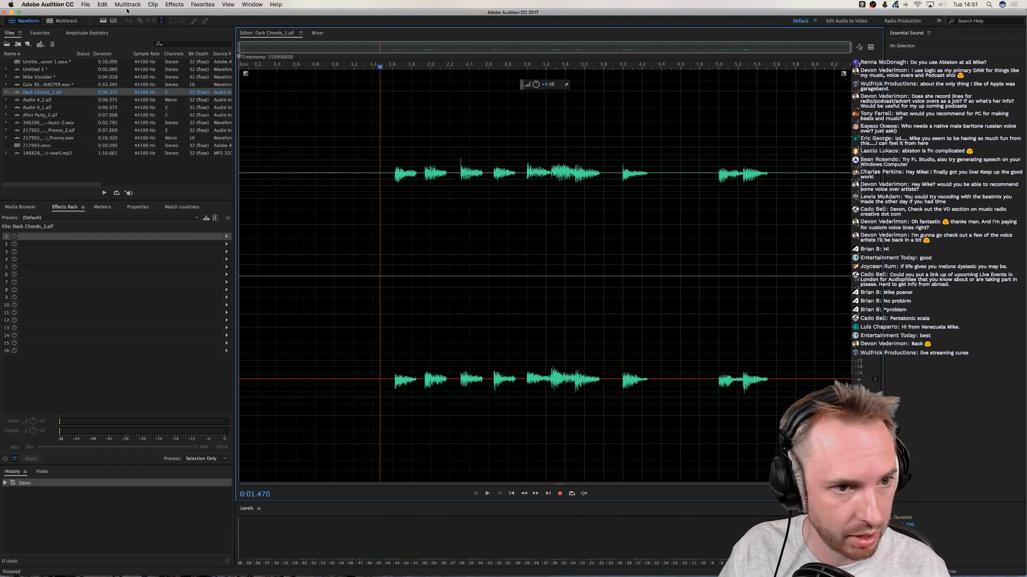
Open Manual Pitch Correction on Dark Chords_1.aif to examine the pitches and timing of its notes
{"action": "left_click", "coordinate": [175, 5]}
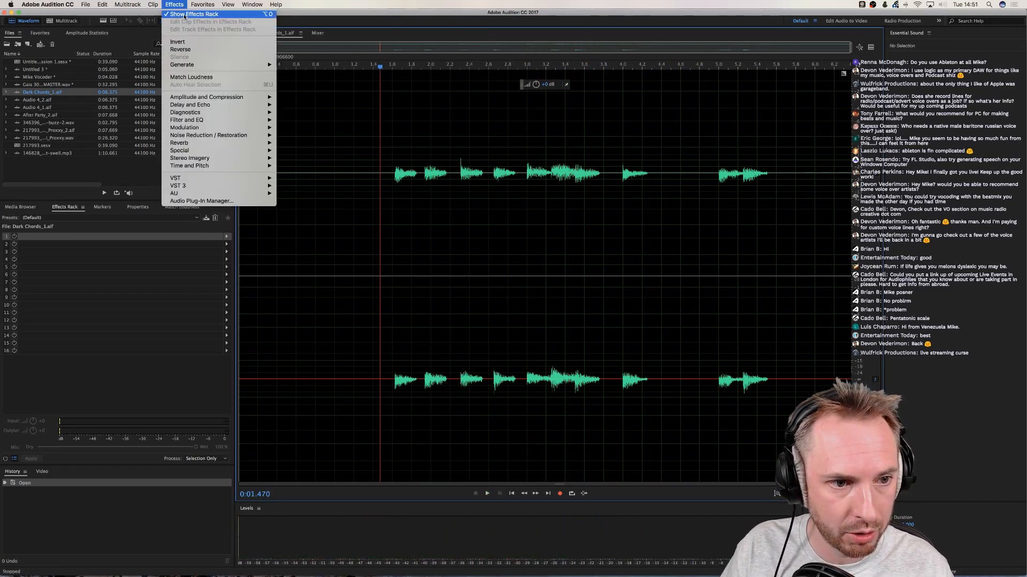
{"action": "mouse_move", "coordinate": [228, 168]}
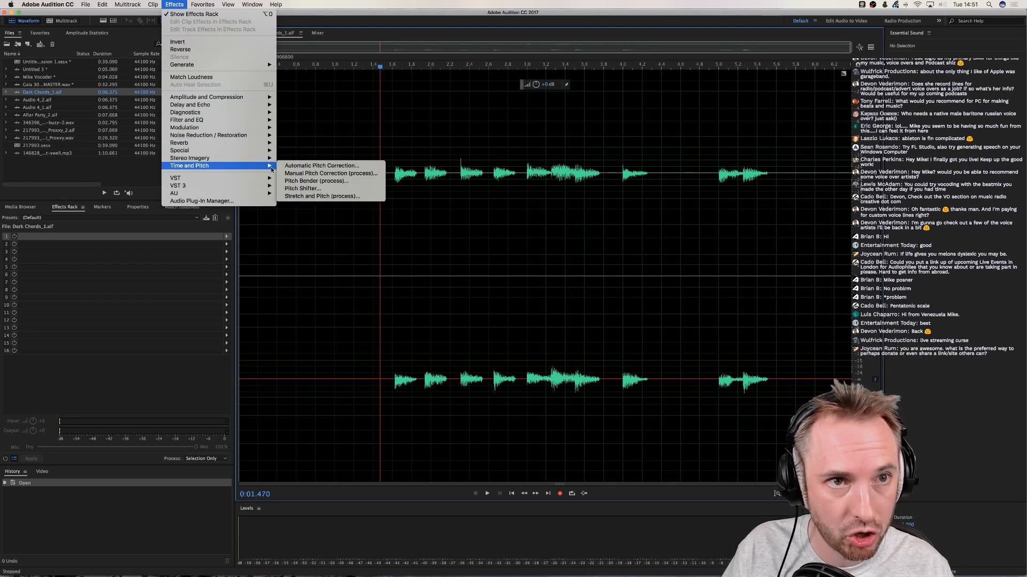
{"action": "left_click", "coordinate": [300, 174]}
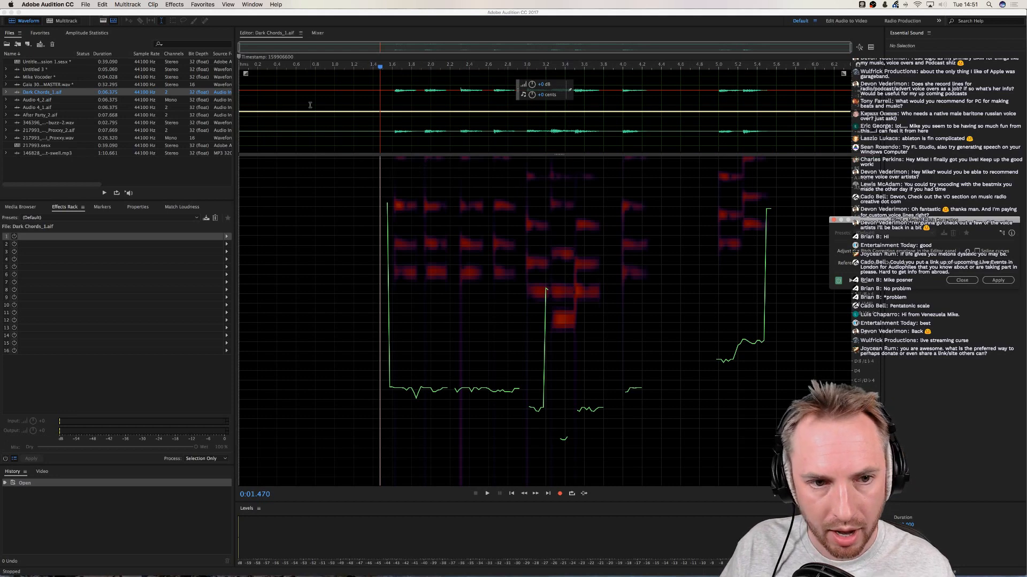
{"action": "left_click", "coordinate": [87, 5]}
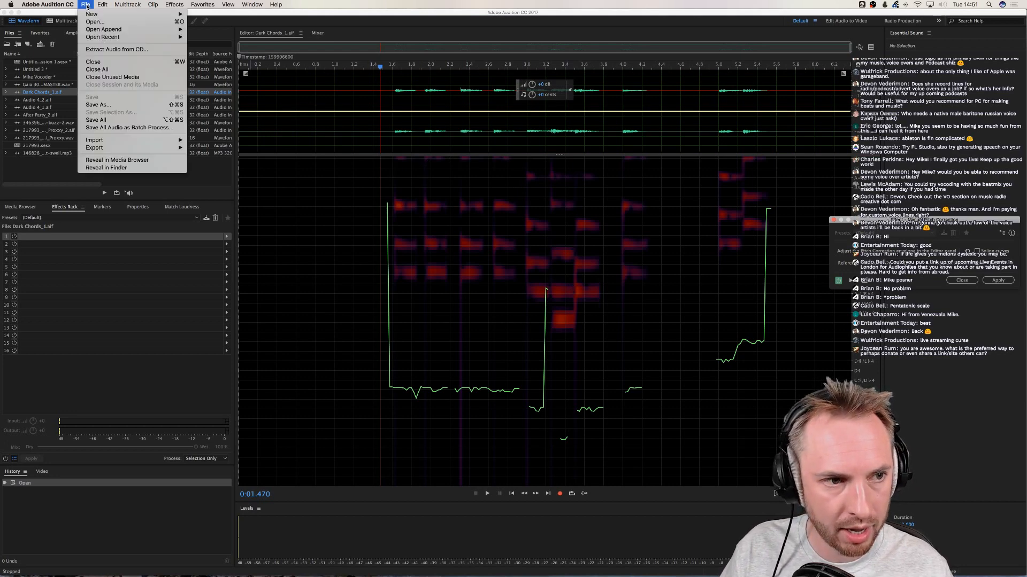
{"action": "left_click", "coordinate": [78, 17]}
Switch to Audio 4_2.aif, play it briefly and place the playhead at about 1.45 seconds
{"action": "double_click", "coordinate": [52, 100]}
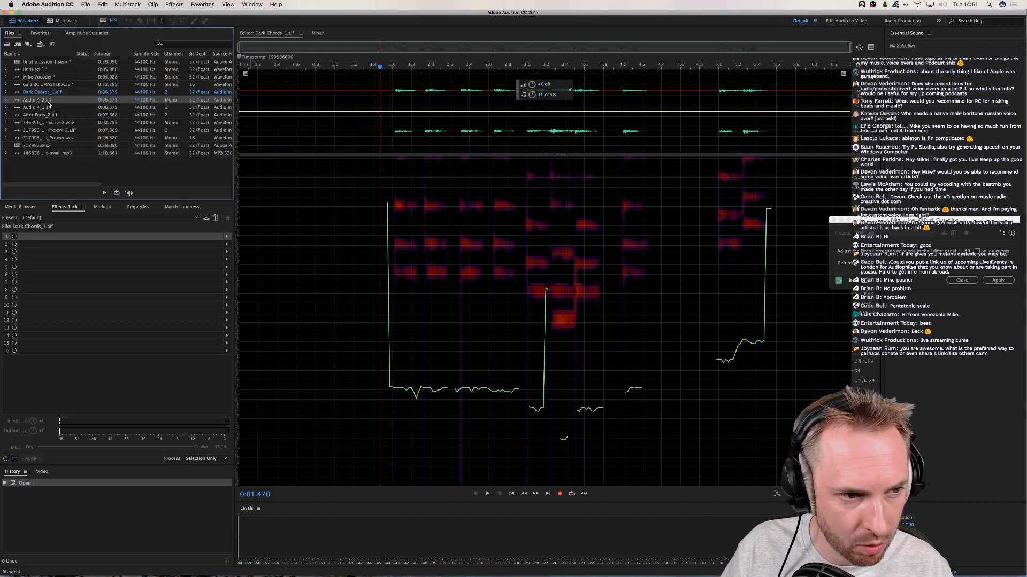
{"action": "left_click", "coordinate": [389, 145]}
{"action": "key", "text": "space"}
{"action": "key", "text": "space"}
{"action": "left_click", "coordinate": [378, 145]}
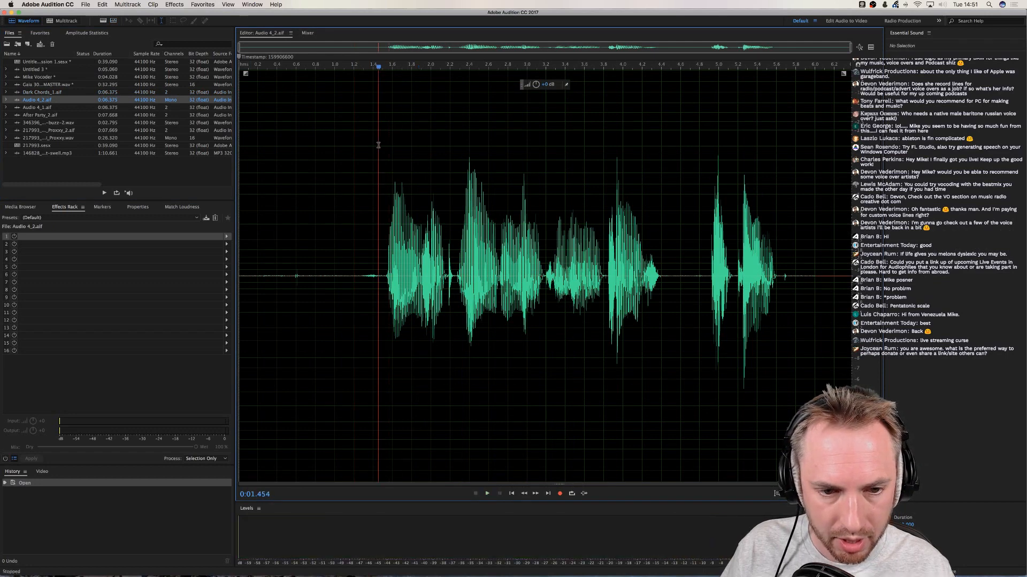
Create a new multitrack session named Untitled Session 3 from the MRC template
{"action": "left_click", "coordinate": [64, 20]}
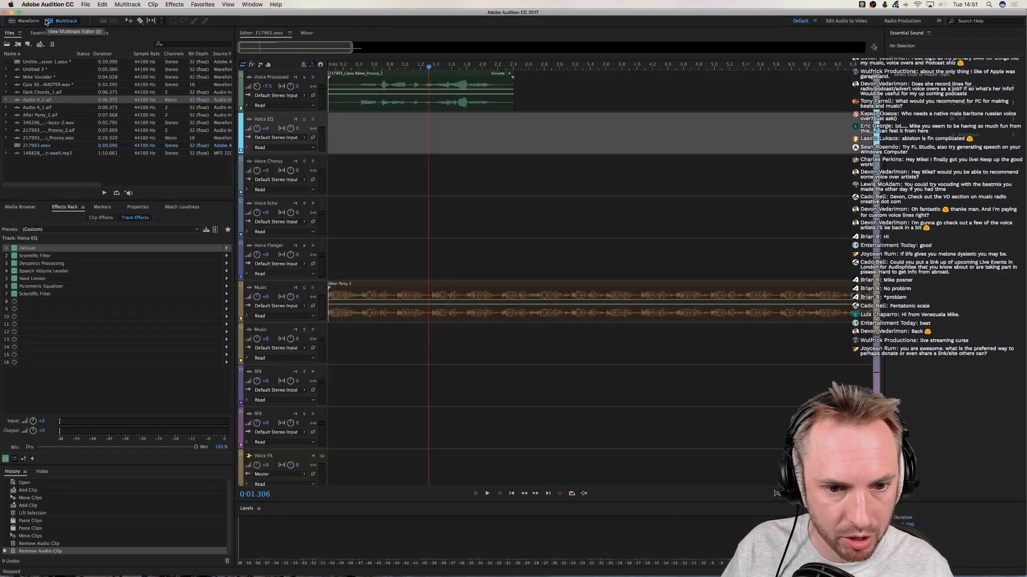
{"action": "left_click", "coordinate": [25, 20]}
{"action": "key", "text": "super+n"}
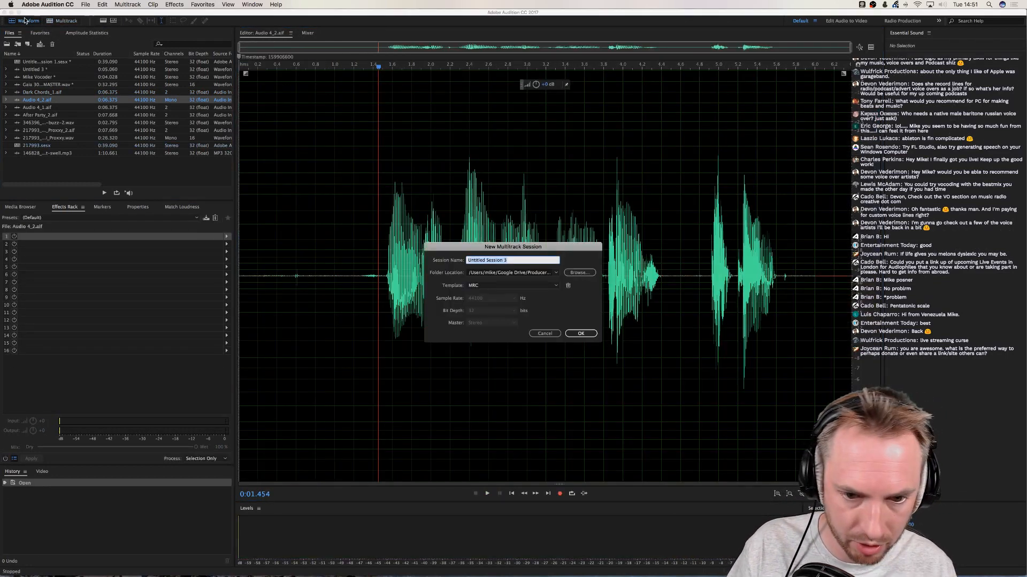
{"action": "key", "text": "Return"}
{"action": "left_click", "coordinate": [589, 306]}
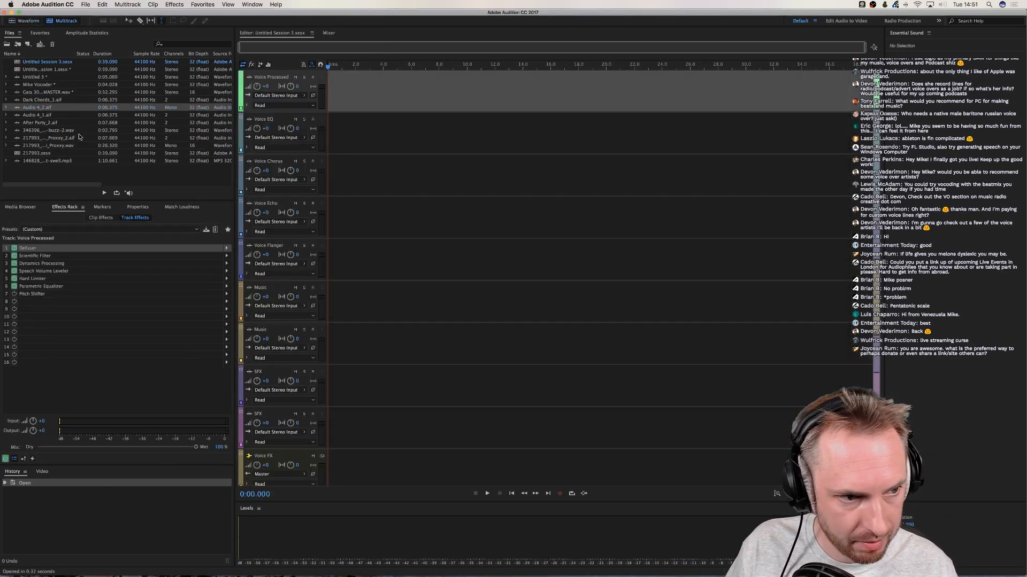
Add Dark Chords_1.aif to the Voice Processed track and Audio 4_2.aif to the Voice EQ track, both at the session start
{"action": "left_click_drag", "start_coordinate": [51, 100], "coordinate": [325, 110]}
{"action": "left_click_drag", "start_coordinate": [33, 108], "coordinate": [348, 131]}
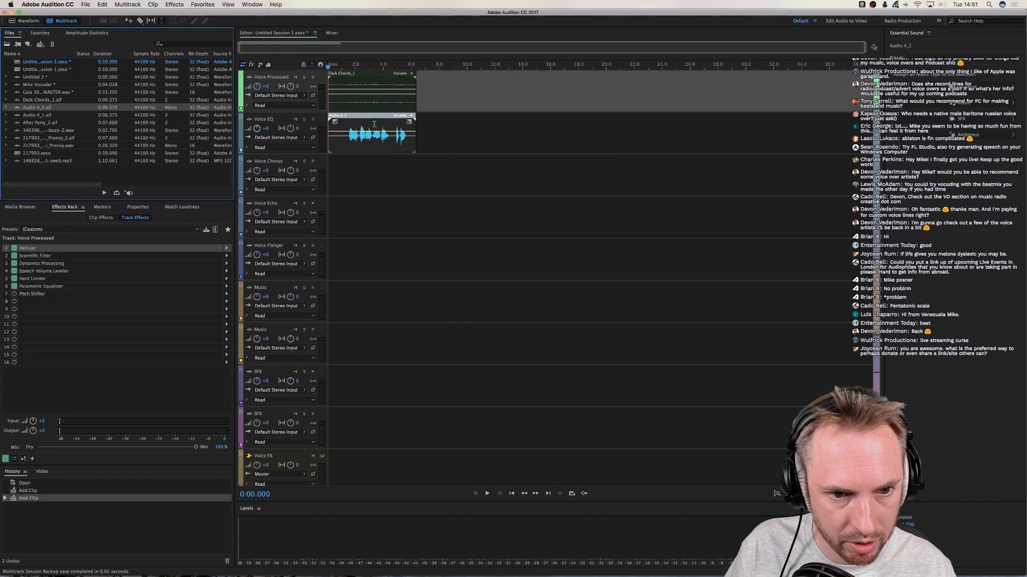
{"action": "scroll", "coordinate": [349, 68], "scroll_direction": "up", "scroll_amount": 5}
{"action": "key", "text": "space"}
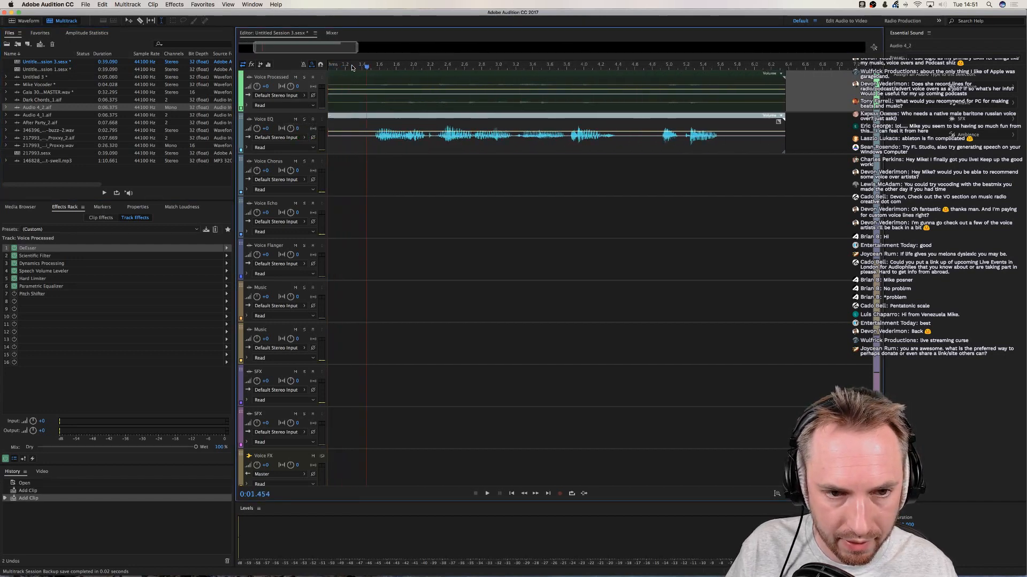
{"action": "scroll", "coordinate": [356, 66], "scroll_direction": "left", "scroll_amount": 2}
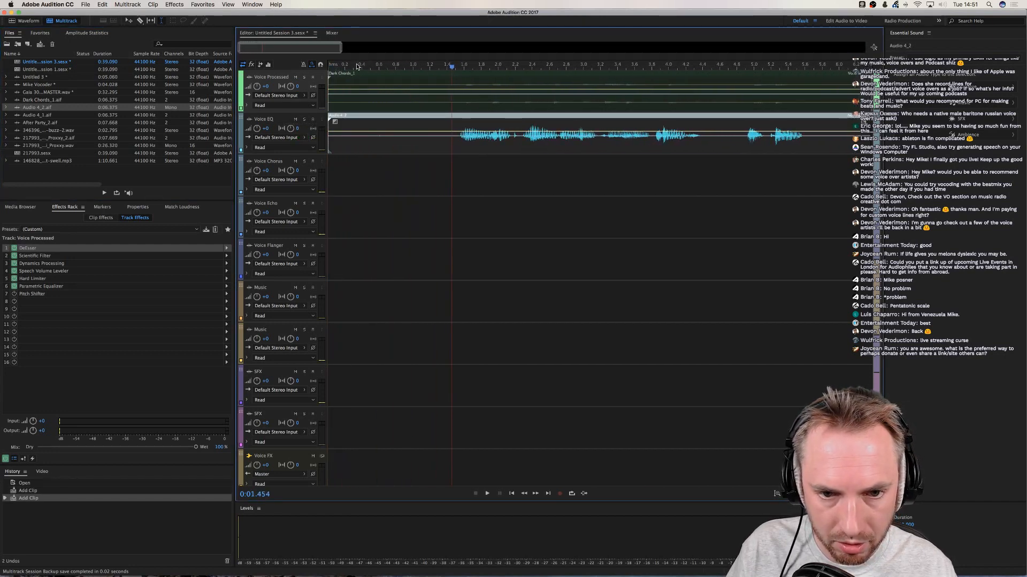
Add a cue marker at about 1.62 seconds, where the first chord note starts, and play from it
{"action": "left_click", "coordinate": [465, 67]}
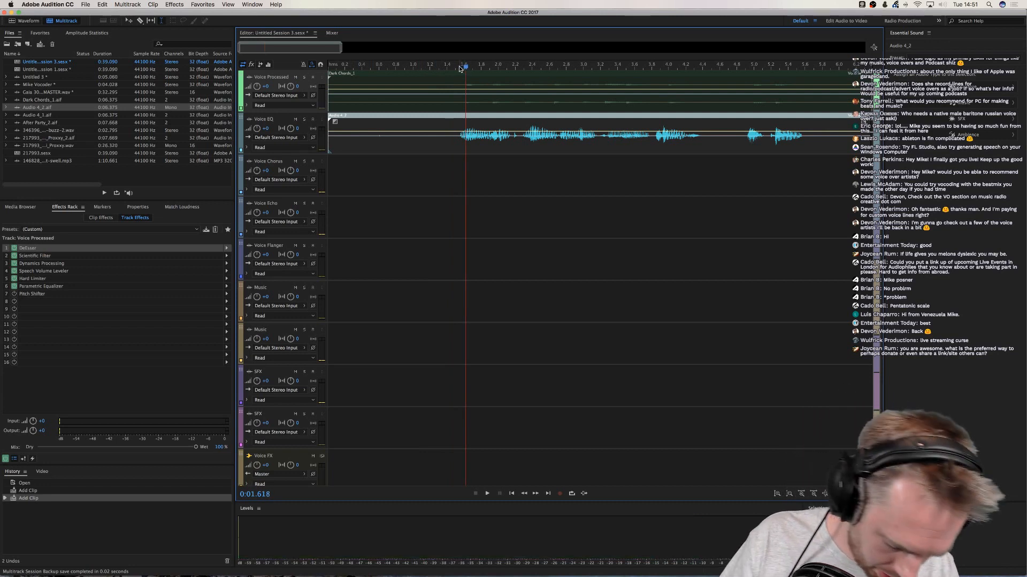
{"action": "key", "text": "m"}
{"action": "key", "text": "space"}
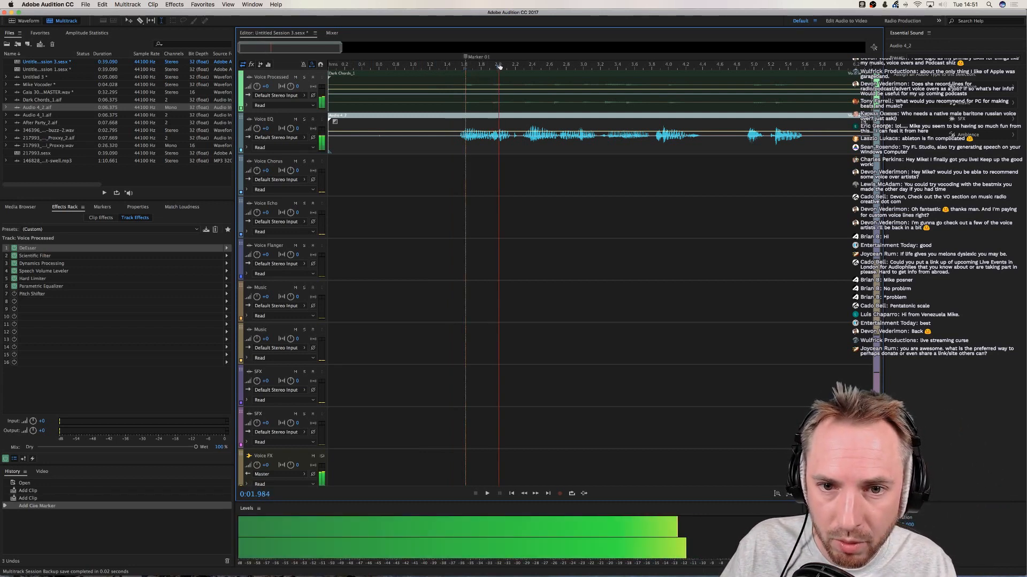
Mute the Voice EQ track and play the chords from about 3 seconds
{"action": "left_click_drag", "start_coordinate": [499, 66], "coordinate": [584, 62]}
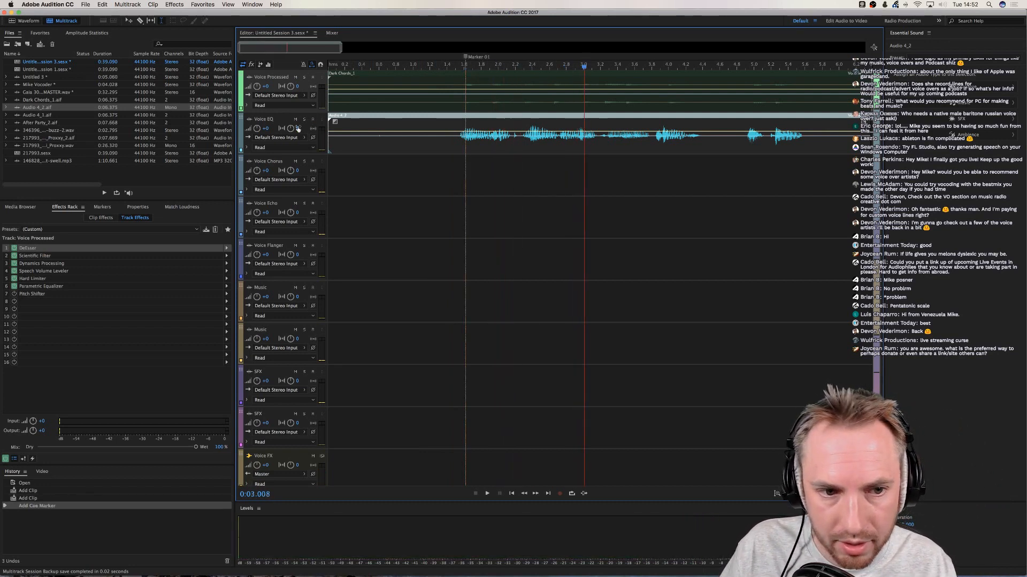
{"action": "left_click", "coordinate": [295, 119]}
{"action": "key", "text": "space"}
Add cue markers at the chord changes at about 3.25, 3.5 and 4 seconds
{"action": "left_click", "coordinate": [589, 68]}
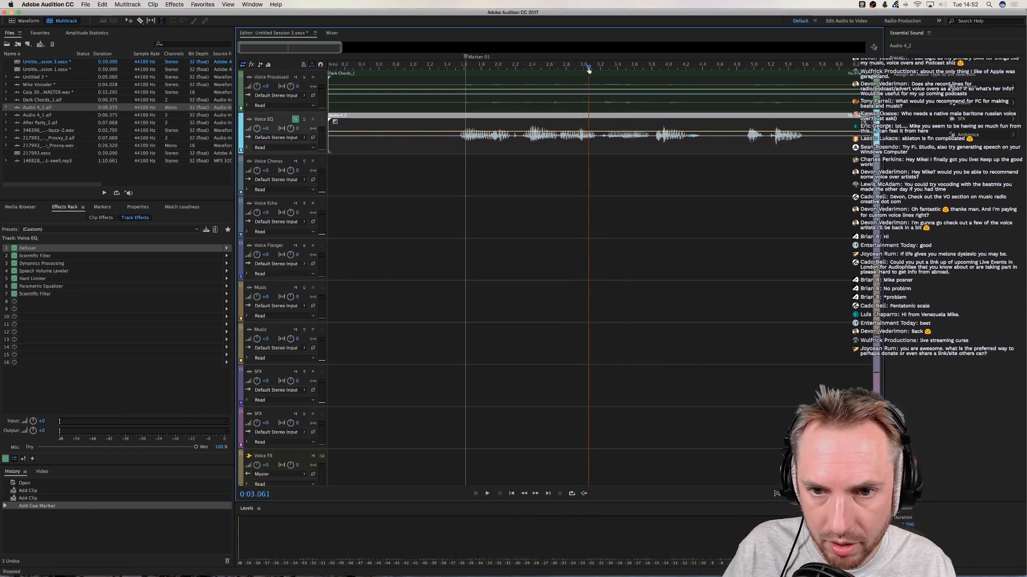
{"action": "left_click_drag", "start_coordinate": [588, 68], "coordinate": [668, 68]}
{"action": "key", "text": "m"}
{"action": "key", "text": "m"}
{"action": "key", "text": "m"}
{"action": "scroll", "coordinate": [669, 68], "scroll_direction": "right", "scroll_amount": 3}
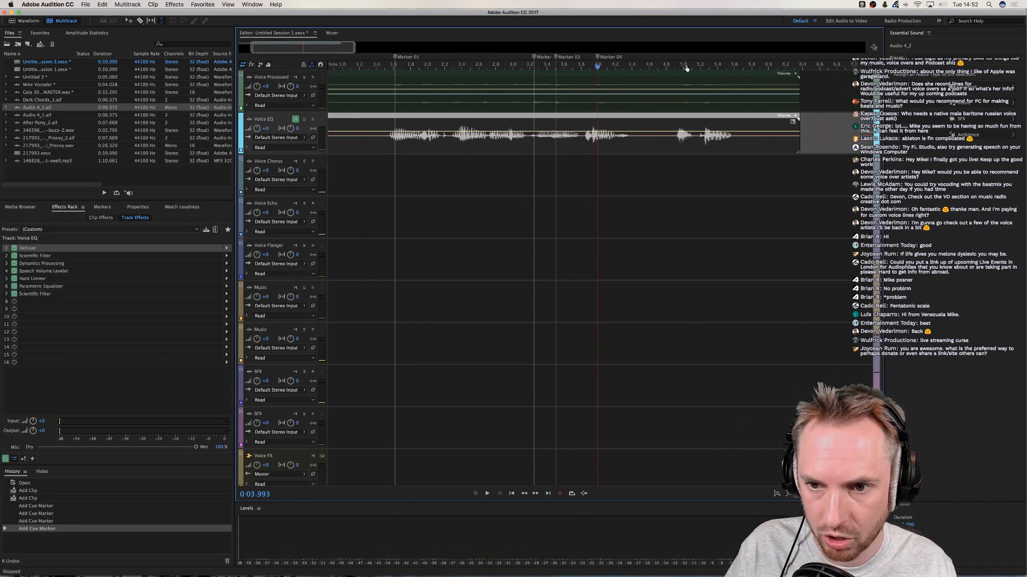
Add cue markers at the last two chord notes, at about 5 and 5.25 seconds
{"action": "left_click", "coordinate": [683, 68]}
{"action": "key", "text": "m"}
{"action": "left_click_drag", "start_coordinate": [702, 68], "coordinate": [704, 69]}
{"action": "key", "text": "m"}
{"action": "scroll", "coordinate": [432, 191], "scroll_direction": "left", "scroll_amount": 3}
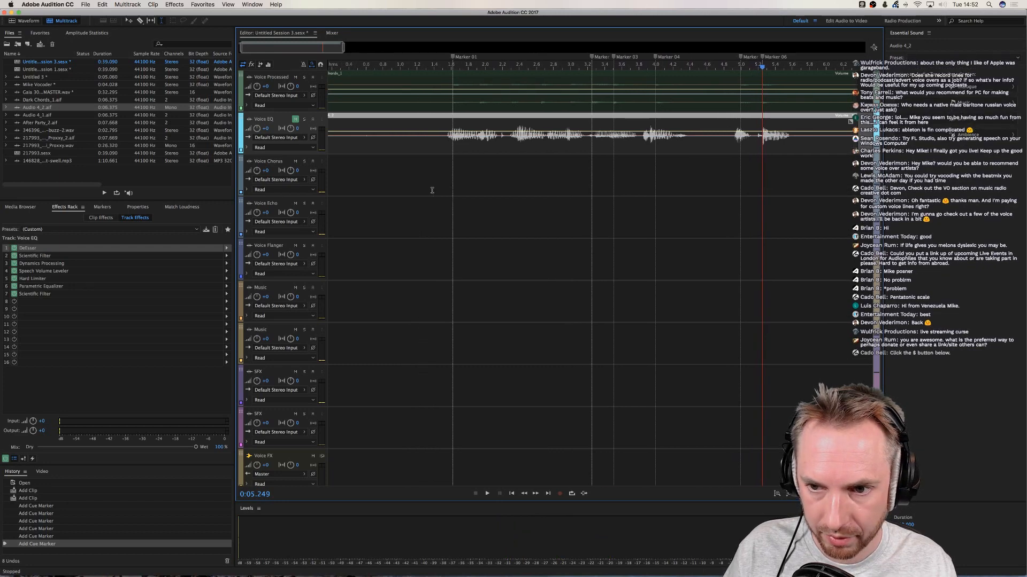
{"action": "scroll", "coordinate": [432, 190], "scroll_direction": "left", "scroll_amount": 1}
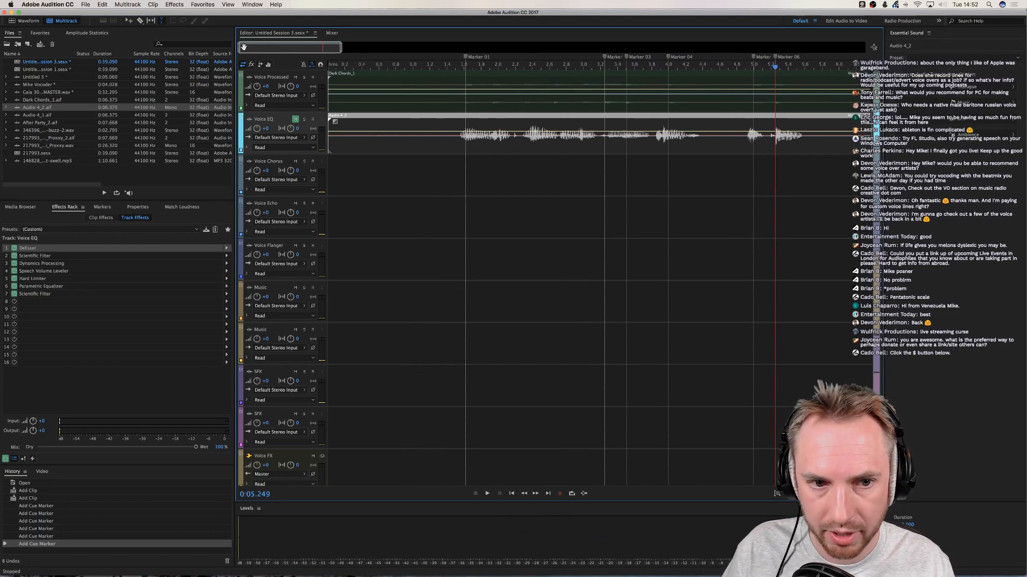
Mix down the entire multitrack session to a new file
{"action": "left_click", "coordinate": [126, 5]}
{"action": "mouse_move", "coordinate": [160, 39]}
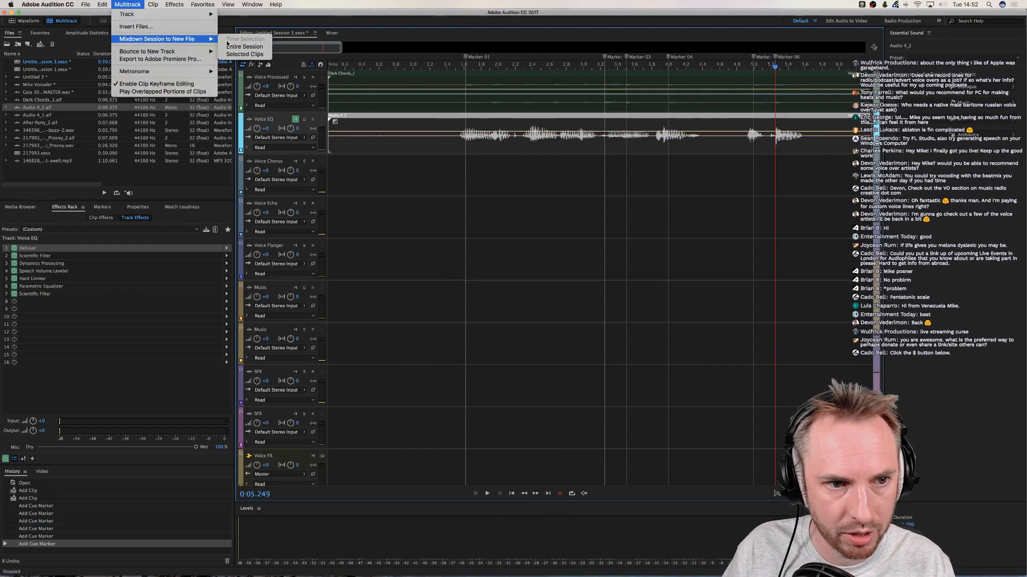
{"action": "left_click", "coordinate": [232, 47]}
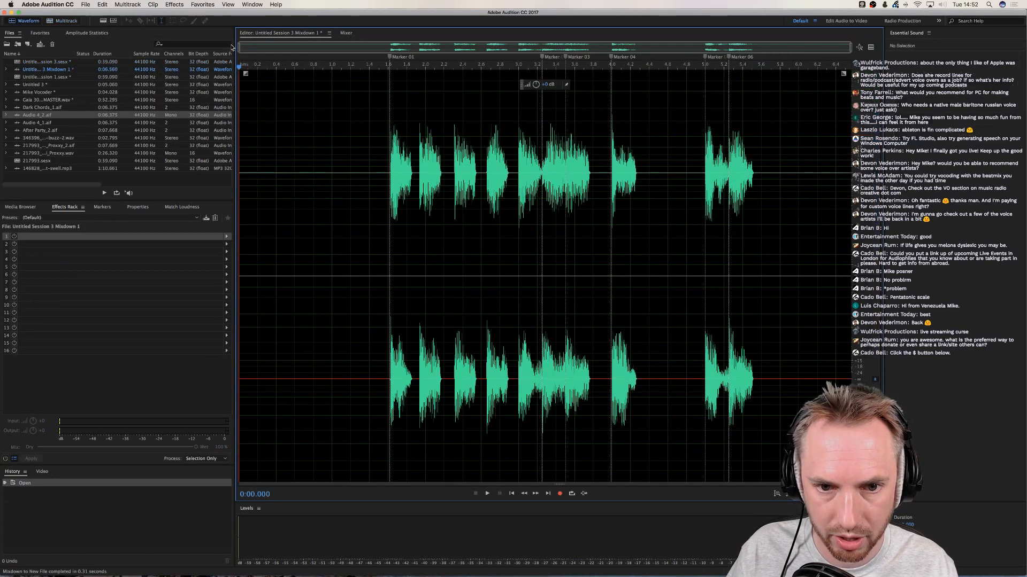
Play the mixdown file and select its entire waveform
{"action": "key", "text": "space"}
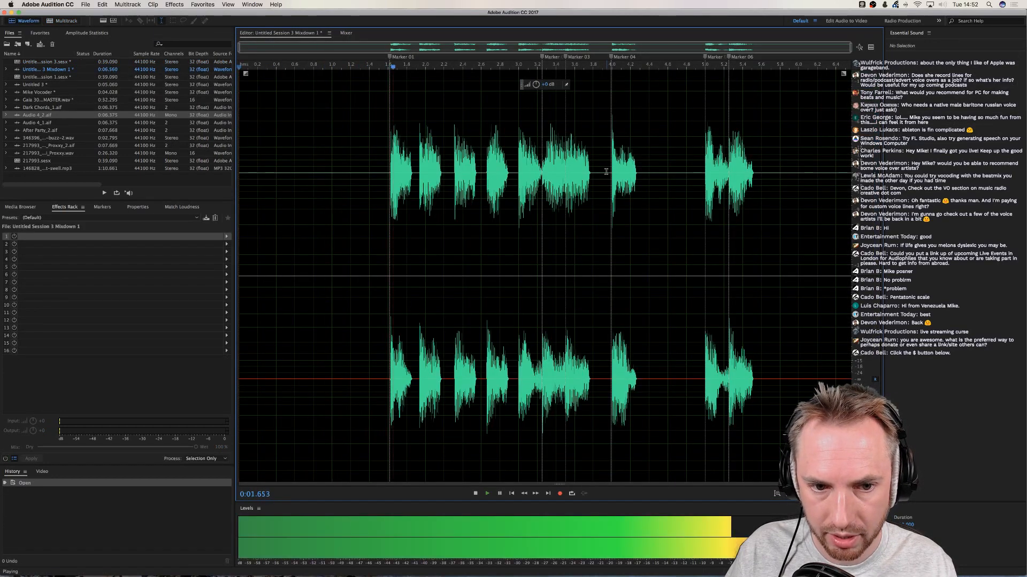
{"action": "key", "text": "space"}
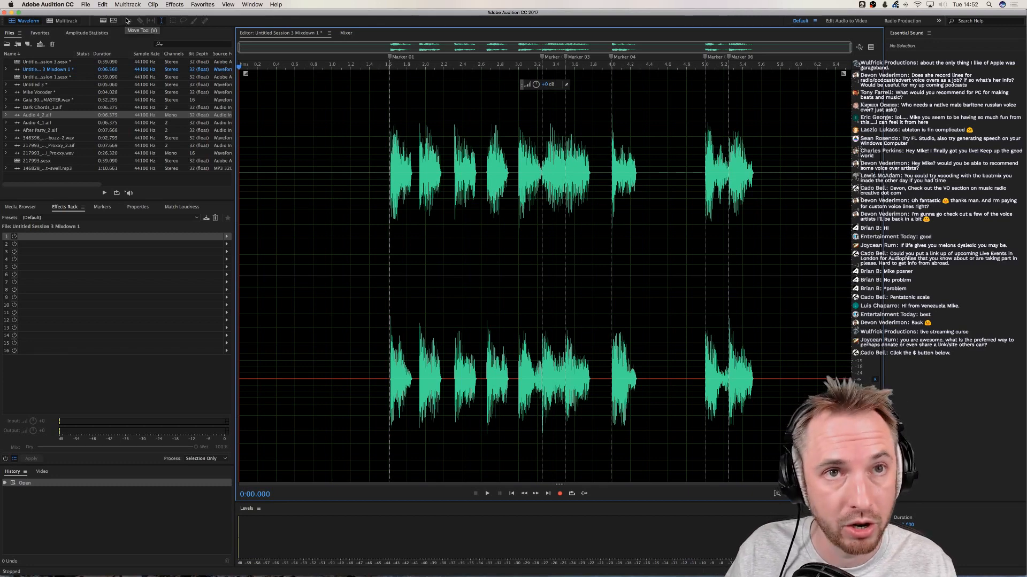
{"action": "key", "text": "super+a"}
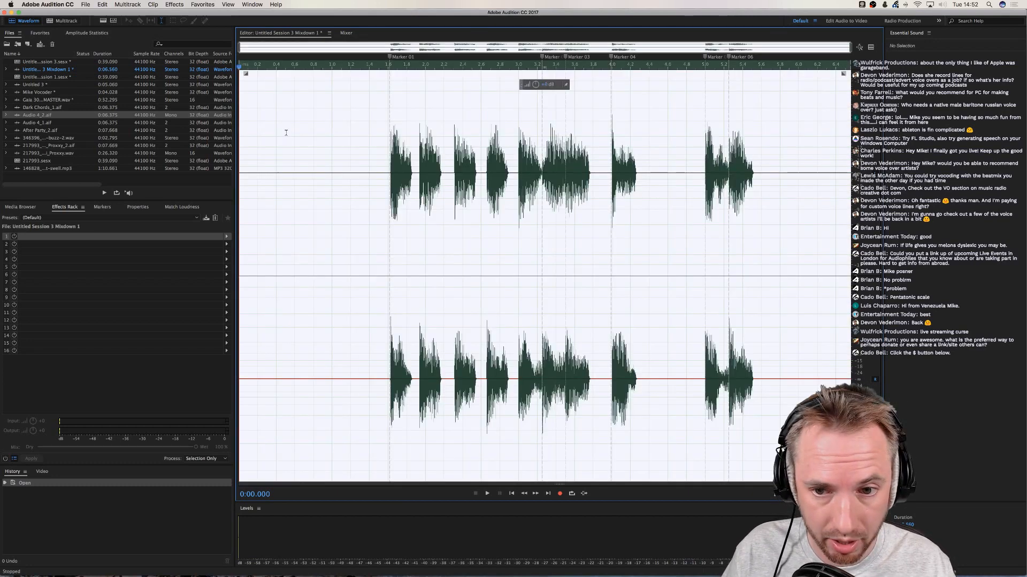
{"action": "left_click", "coordinate": [175, 4]}
{"action": "mouse_move", "coordinate": [246, 65]}
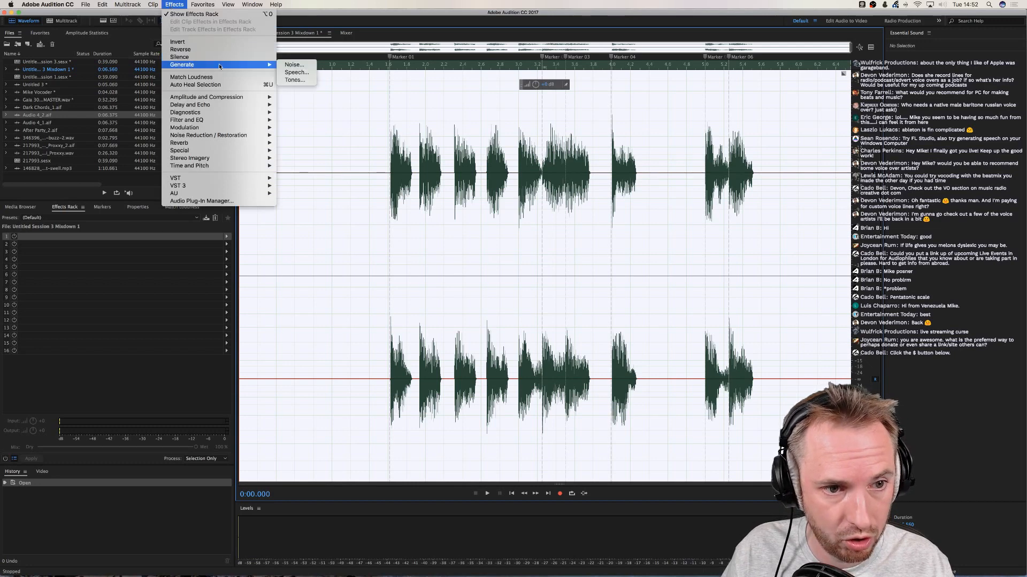
{"action": "left_click", "coordinate": [293, 65]}
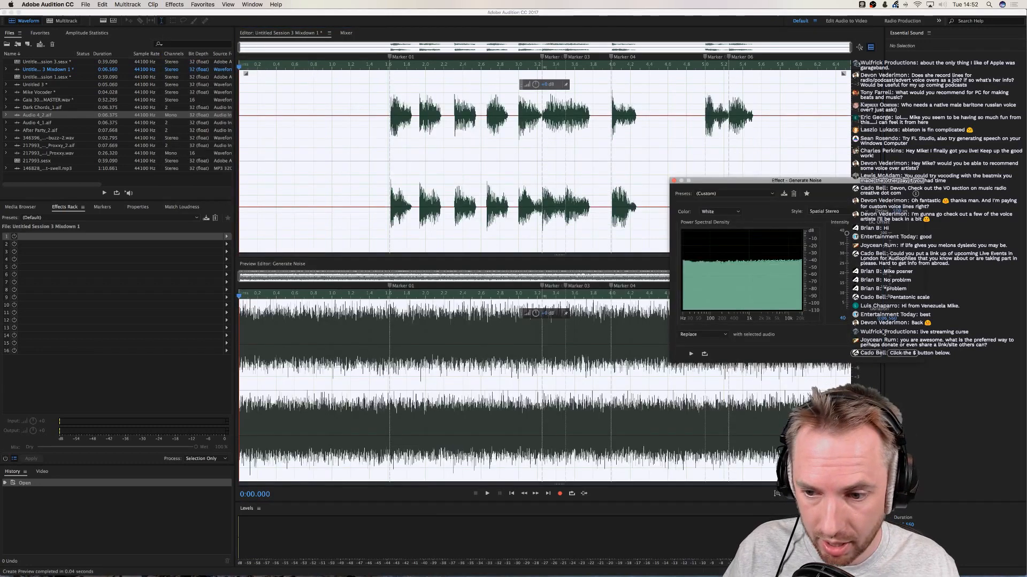
{"action": "left_click", "coordinate": [866, 353]}
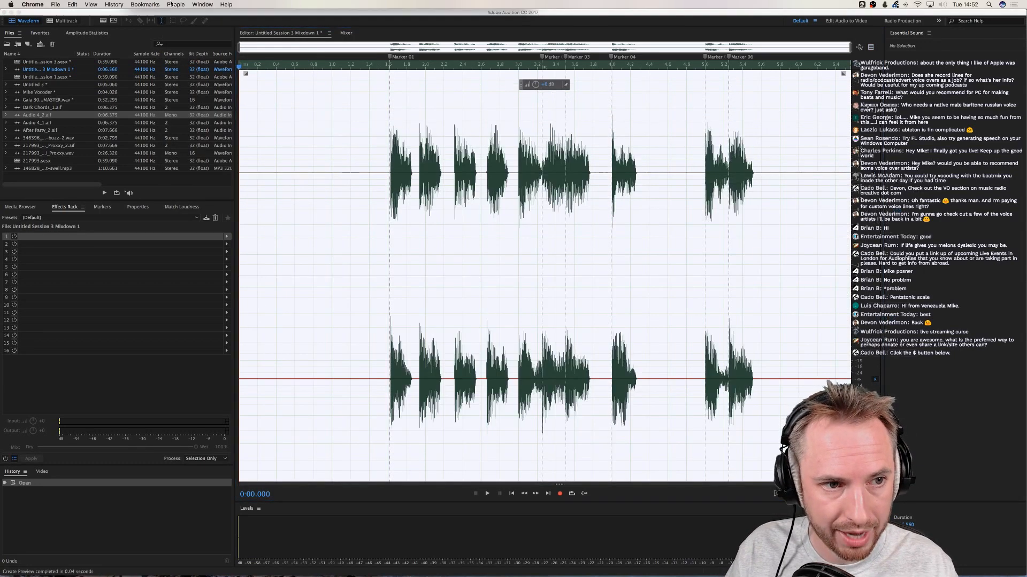
Replace the selected mixdown audio with a generated 440 Hz sine tone and play it
{"action": "left_click", "coordinate": [174, 4]}
{"action": "mouse_move", "coordinate": [257, 65]}
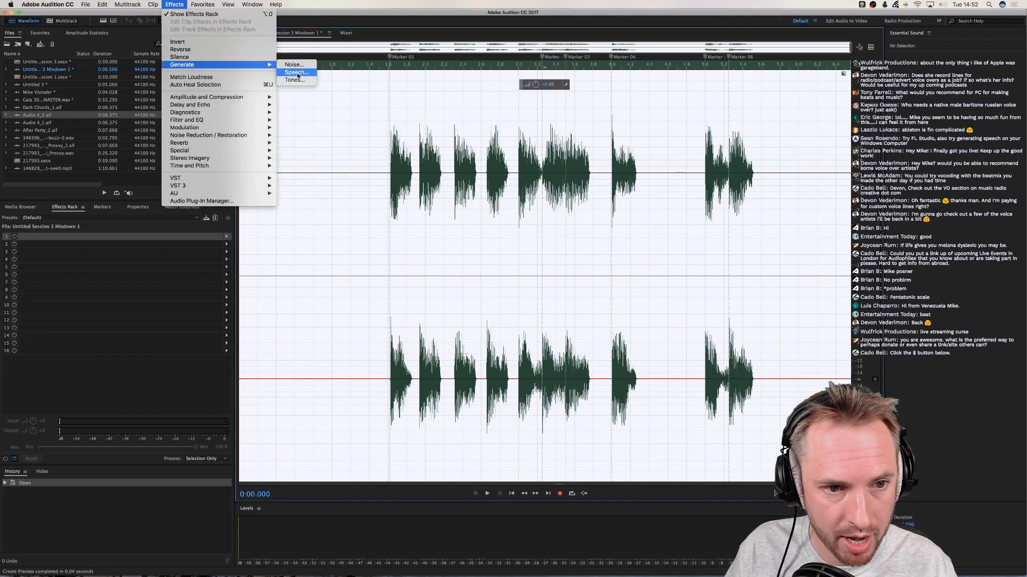
{"action": "left_click", "coordinate": [296, 79]}
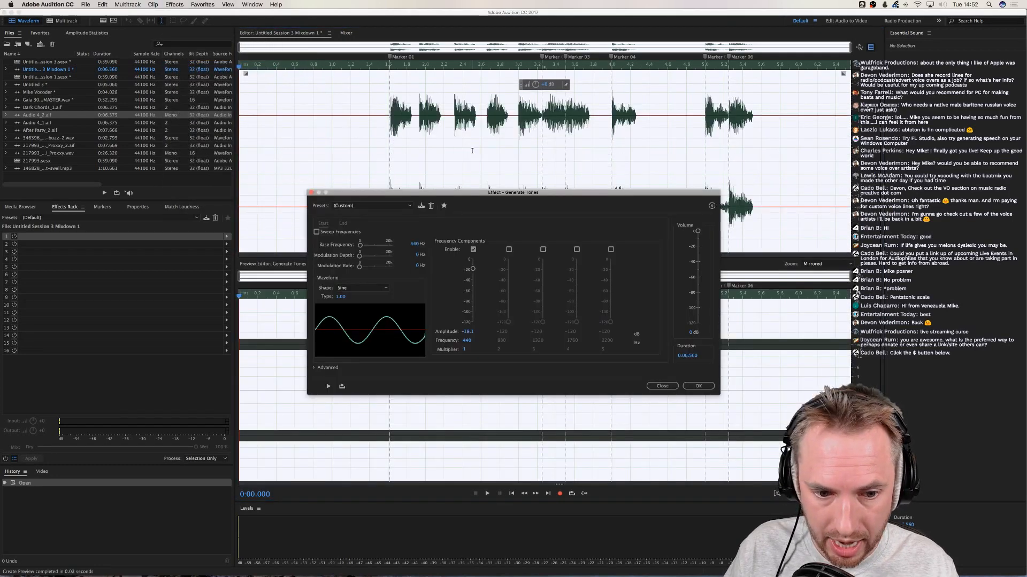
{"action": "left_click_drag", "start_coordinate": [490, 194], "coordinate": [652, 146]}
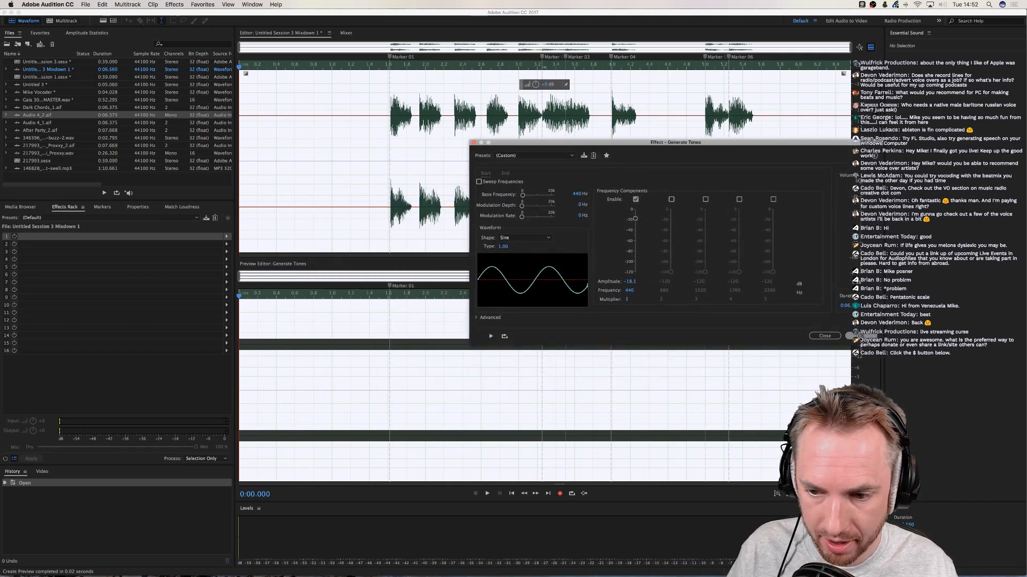
{"action": "left_click", "coordinate": [853, 335]}
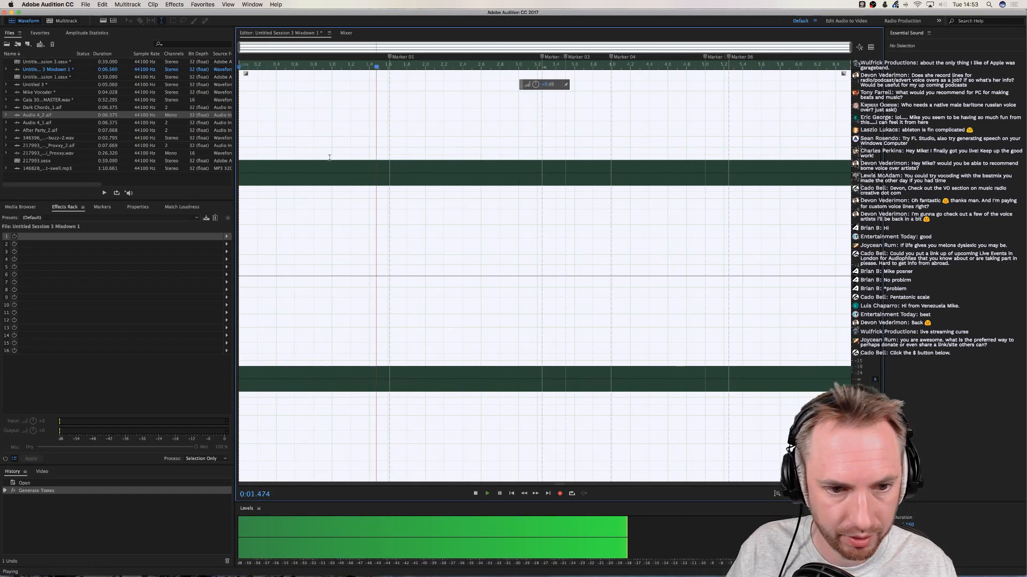
{"action": "key", "text": "space"}
Raise the pitch of the whole tone with Manual Pitch Correction and apply it
{"action": "left_click", "coordinate": [169, 5]}
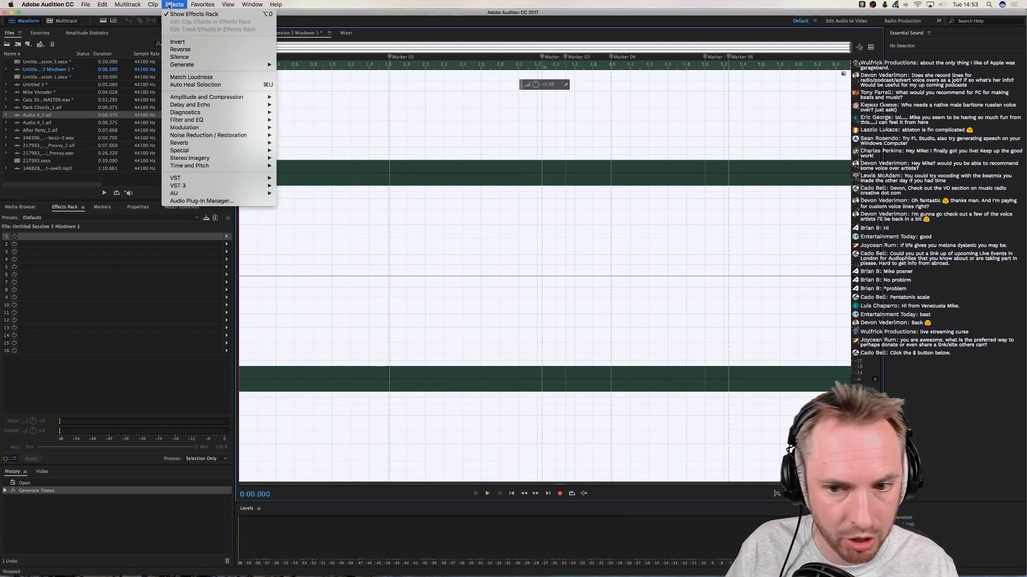
{"action": "mouse_move", "coordinate": [216, 167]}
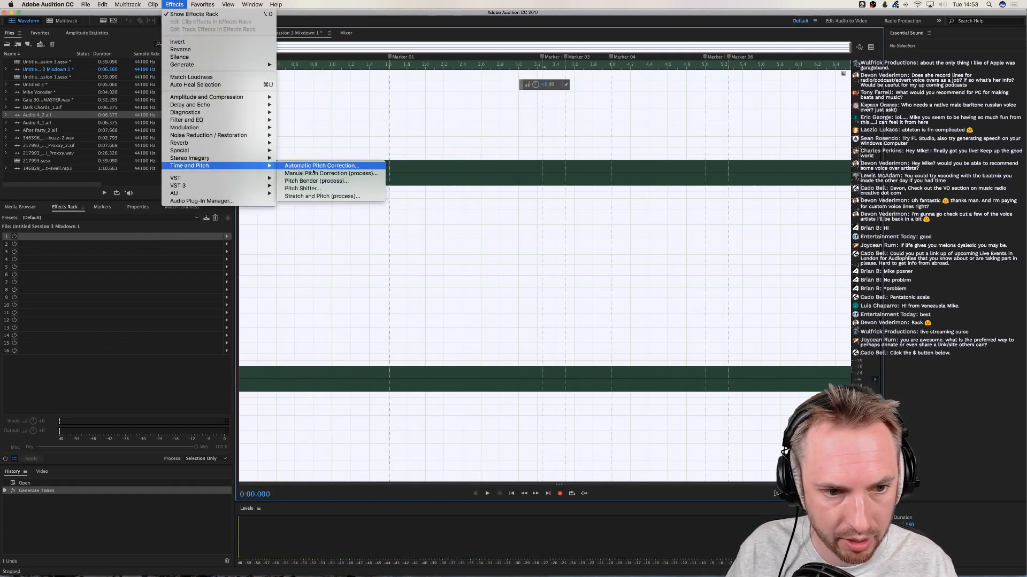
{"action": "left_click", "coordinate": [318, 173]}
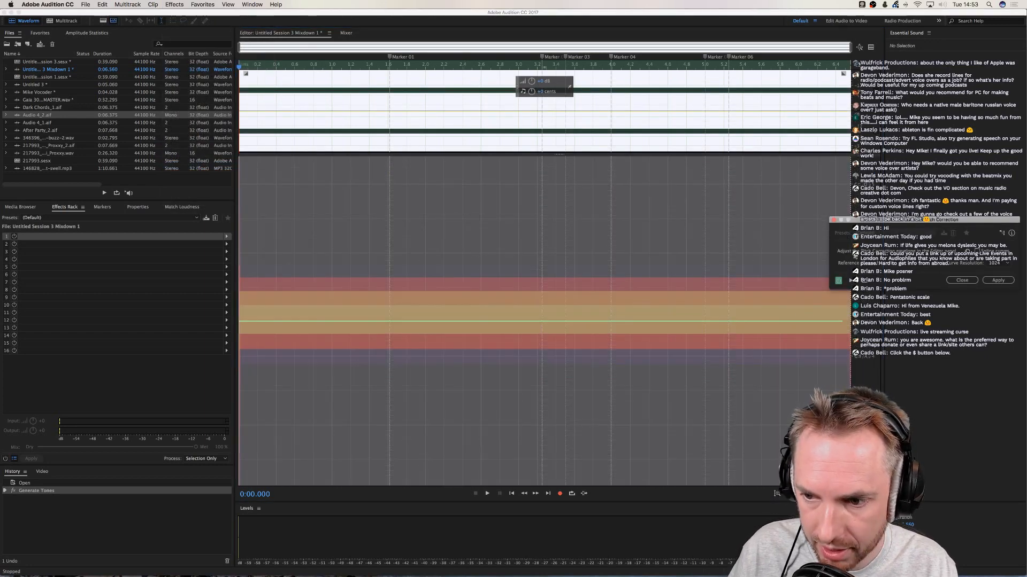
{"action": "left_click_drag", "start_coordinate": [857, 223], "coordinate": [825, 340]}
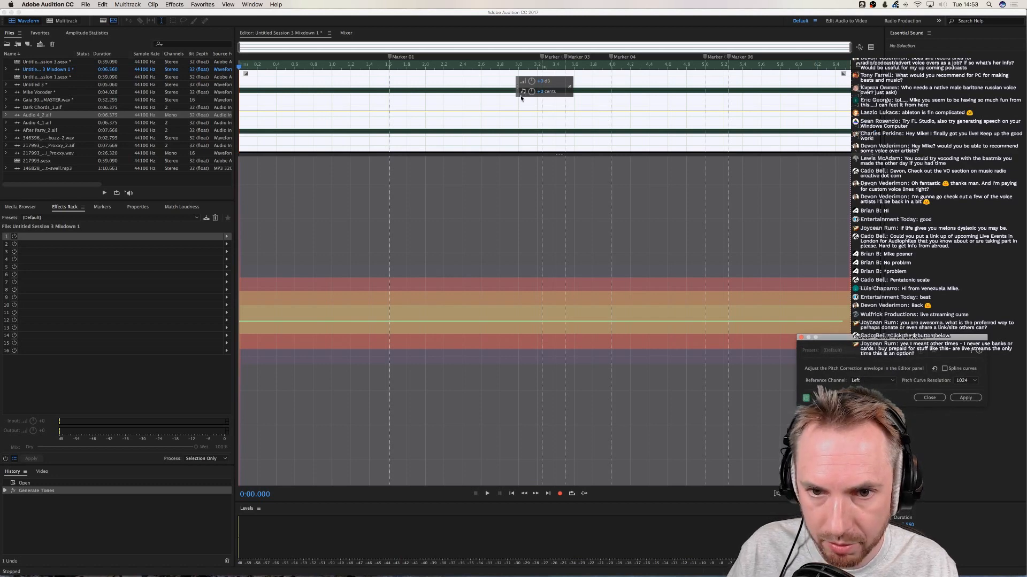
{"action": "left_click_drag", "start_coordinate": [531, 91], "coordinate": [527, 59]}
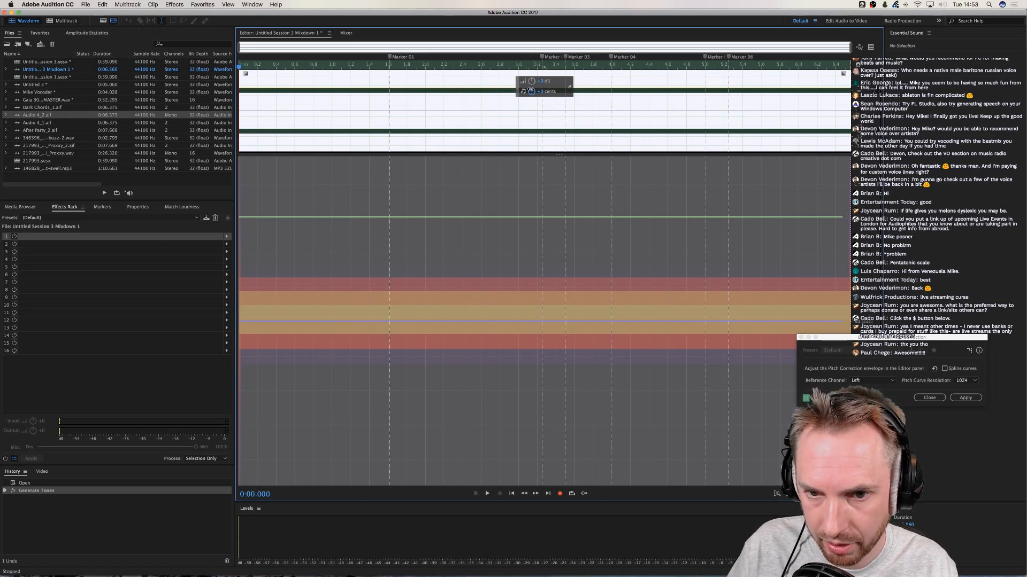
{"action": "left_click_drag", "start_coordinate": [531, 90], "coordinate": [531, 90]}
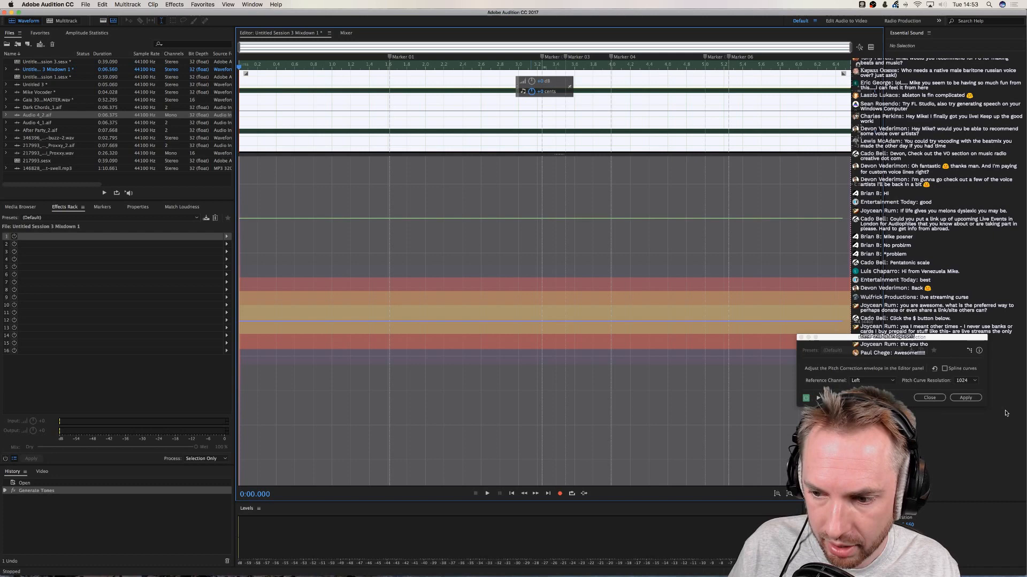
{"action": "left_click", "coordinate": [972, 400]}
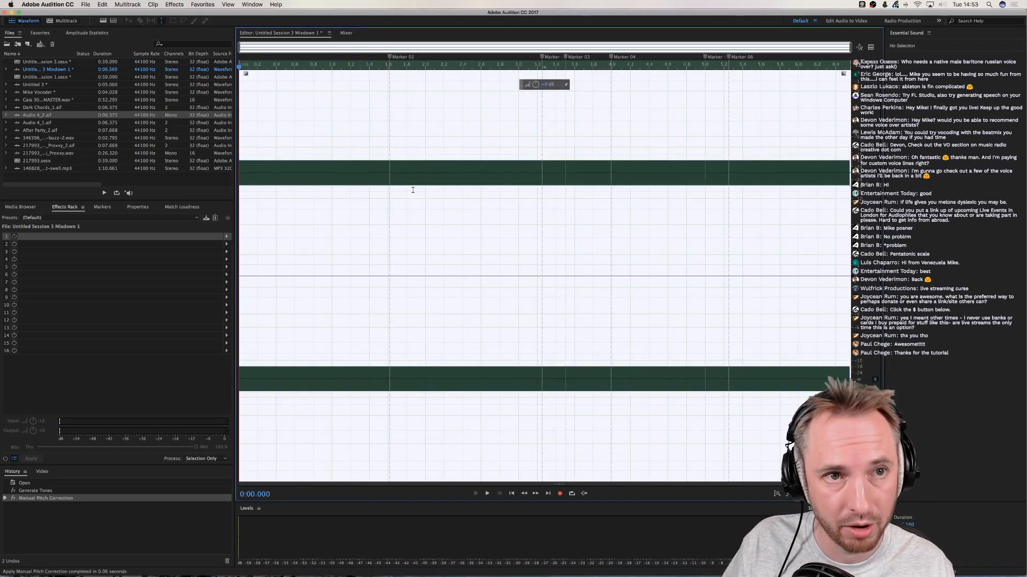
Play the pitch-shifted tone from the start and again from Marker 01
{"action": "key", "text": "space"}
{"action": "key", "text": "space"}
{"action": "key", "text": "space"}
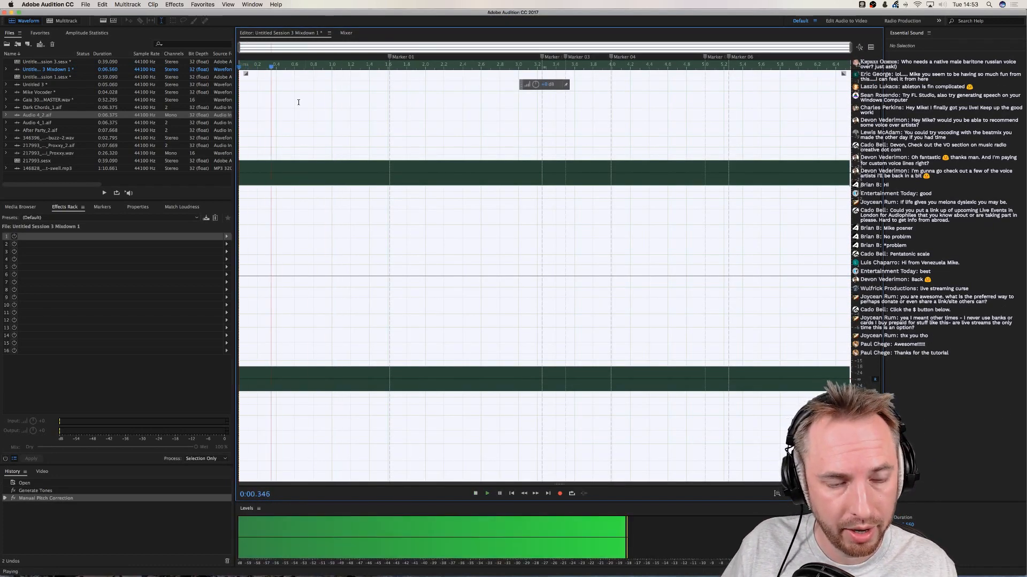
{"action": "key", "text": "space"}
{"action": "left_click", "coordinate": [390, 127]}
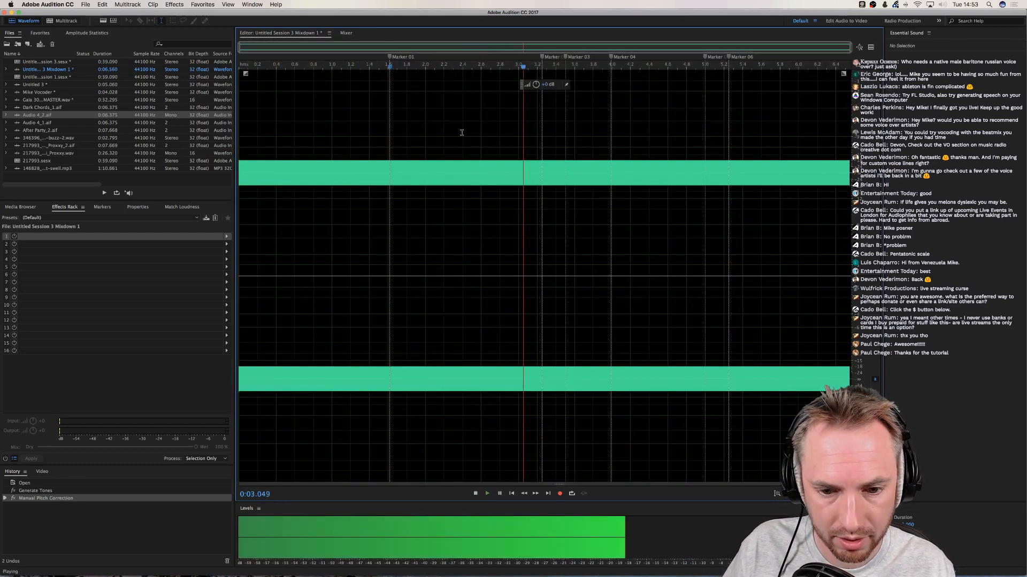
{"action": "key", "text": "space"}
{"action": "key", "text": "space"}
{"action": "key", "text": "space"}
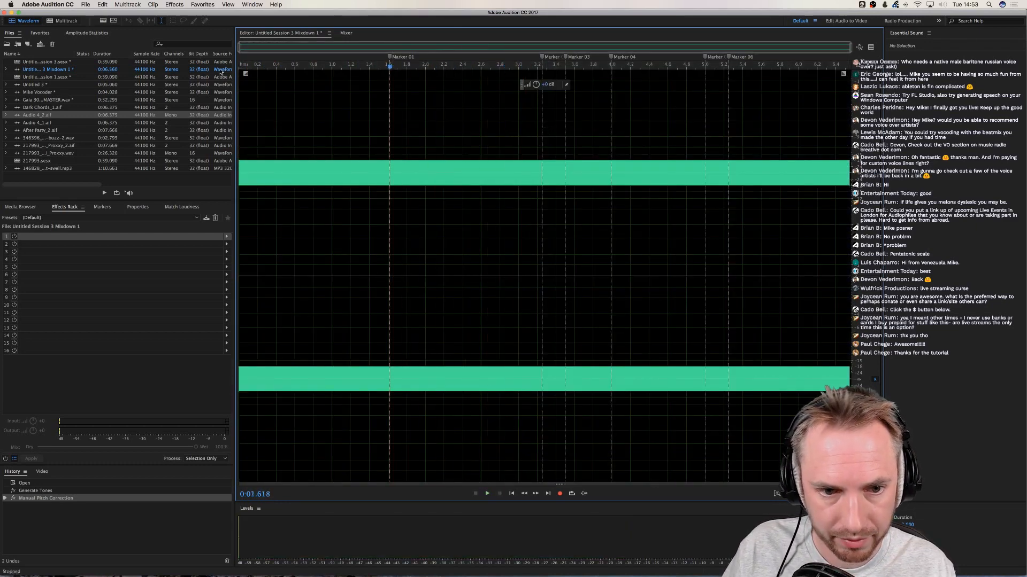
Look at the multitrack session, the Audio 4_2.aif vocal and the Untitled 3 tone file, and reopen the mixdown file
{"action": "left_click", "coordinate": [58, 20]}
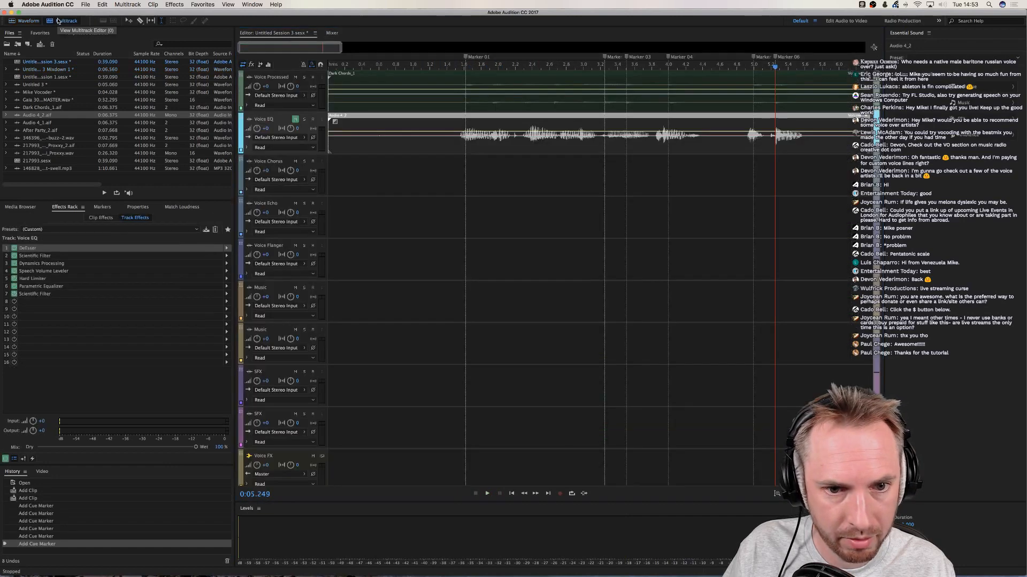
{"action": "left_click", "coordinate": [24, 21]}
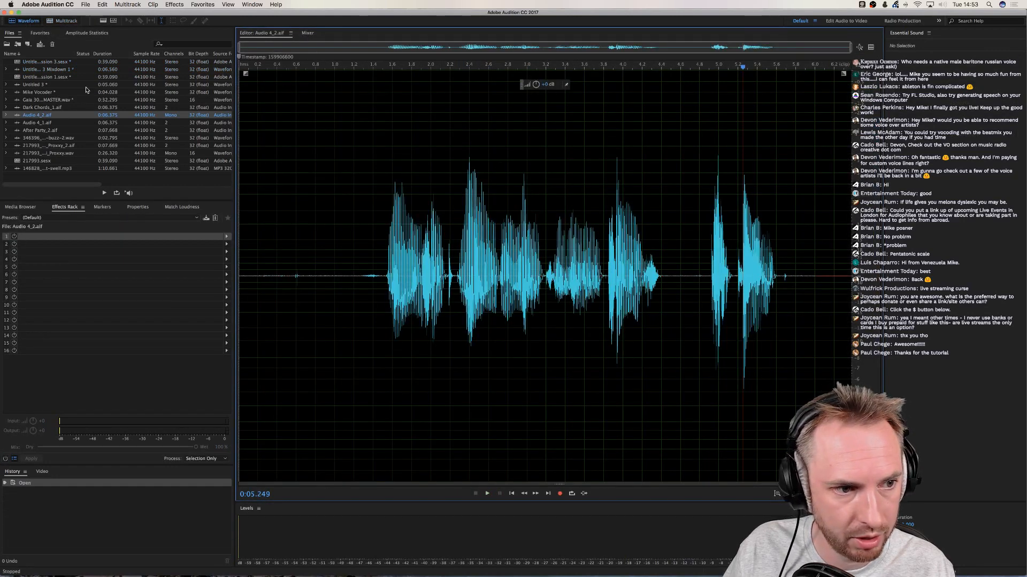
{"action": "left_click", "coordinate": [46, 86]}
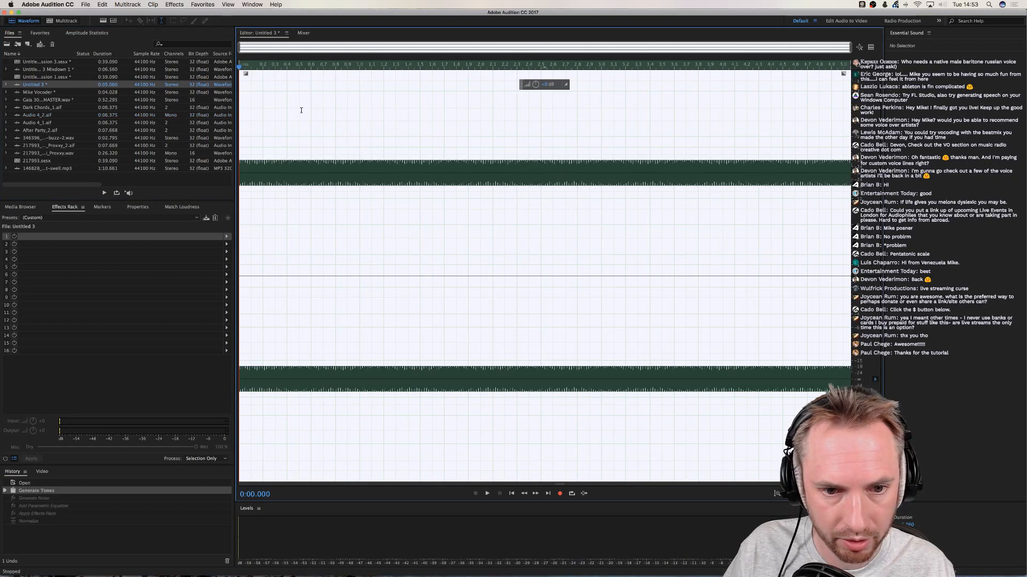
{"action": "double_click", "coordinate": [39, 62]}
{"action": "double_click", "coordinate": [40, 70]}
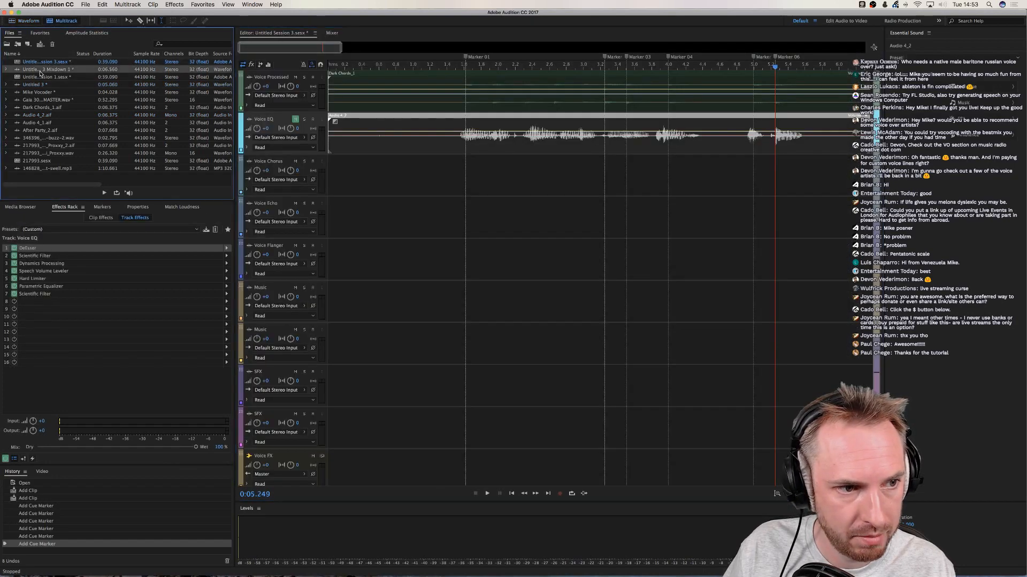
Play the mixdown tone from the second marker and select the section between the second and third markers
{"action": "left_click", "coordinate": [542, 146]}
{"action": "key", "text": "space"}
{"action": "key", "text": "space"}
{"action": "key", "text": "space"}
{"action": "key", "text": "space"}
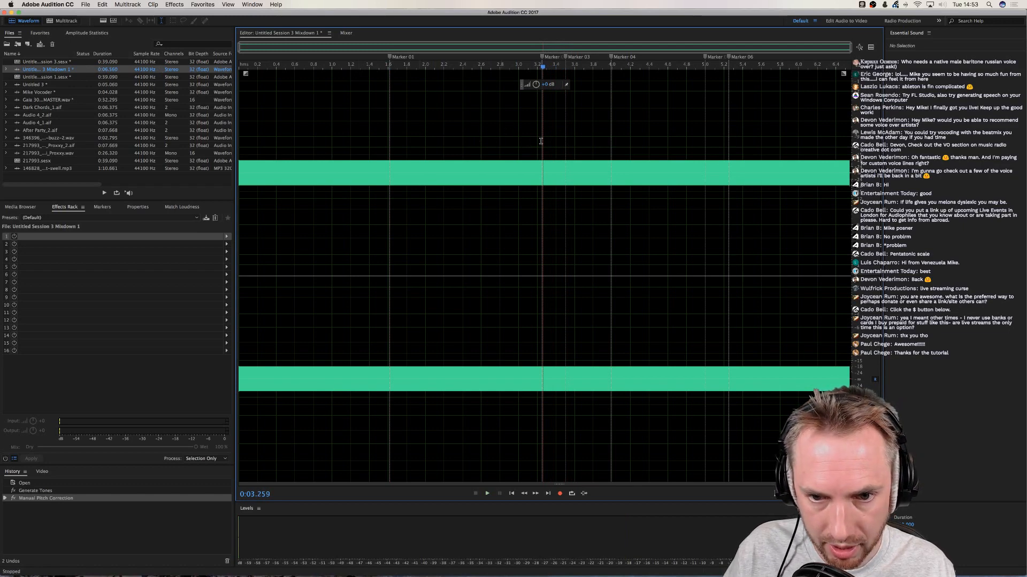
{"action": "left_click", "coordinate": [542, 140]}
{"action": "left_click_drag", "start_coordinate": [542, 140], "coordinate": [565, 138]}
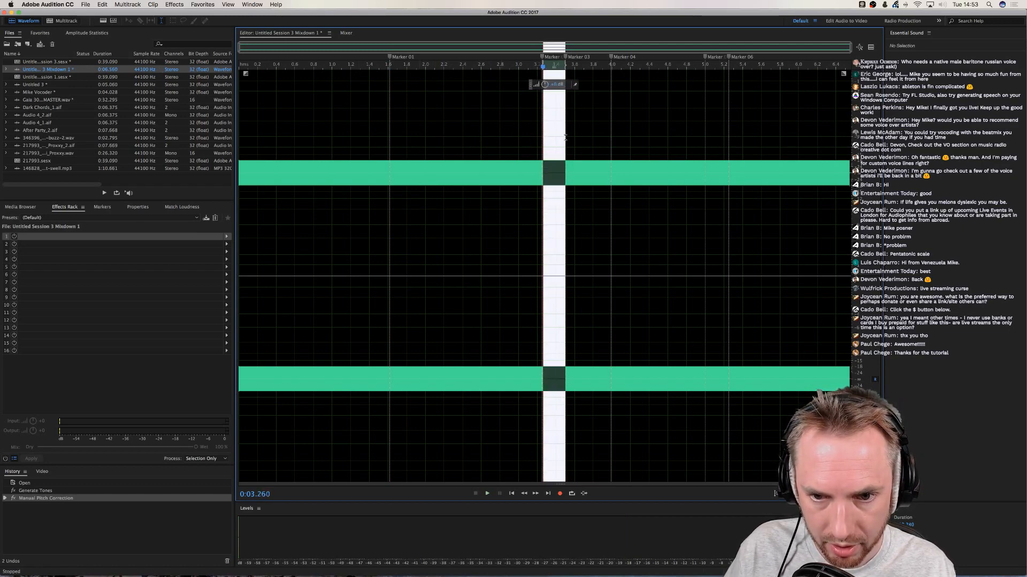
Switch to Logic Pro, audition the fifth note of the Chicago Chords region, and return to Audition
{"action": "mouse_move", "coordinate": [635, 576]}
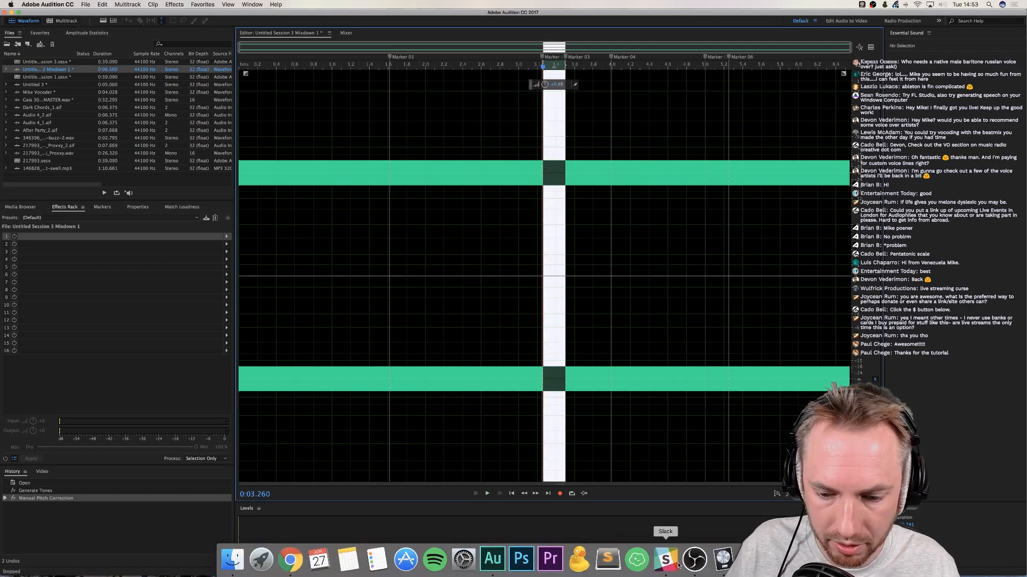
{"action": "left_click", "coordinate": [722, 561]}
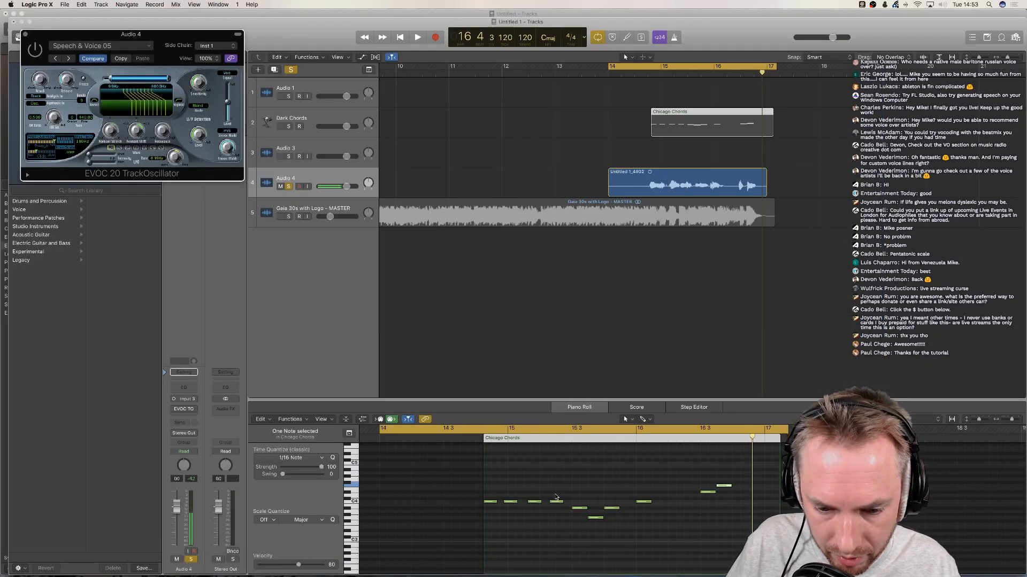
{"action": "left_click", "coordinate": [576, 510]}
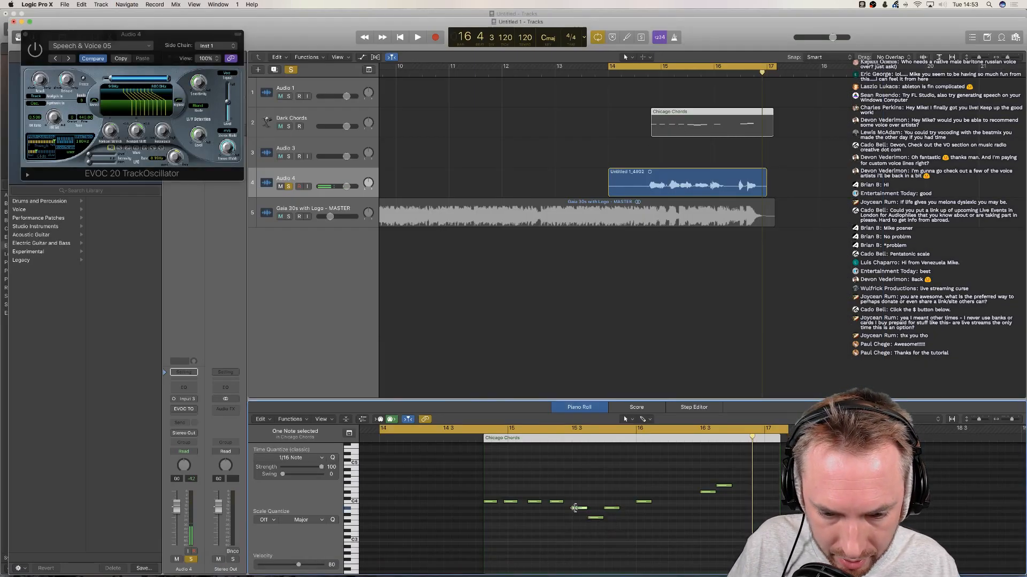
{"action": "left_click", "coordinate": [576, 509]}
{"action": "left_click", "coordinate": [576, 510]}
{"action": "left_click", "coordinate": [578, 509]}
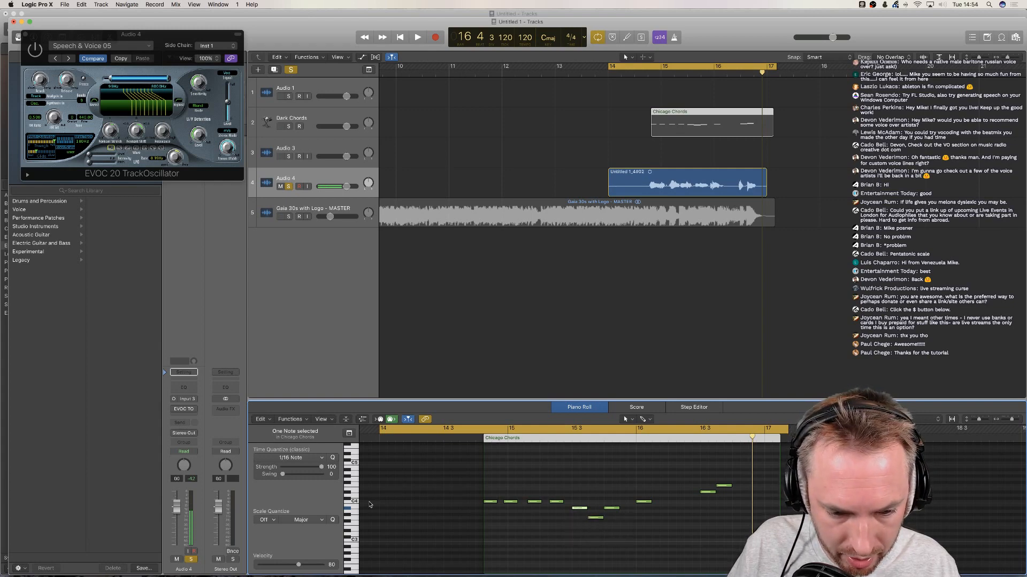
{"action": "key", "text": "super+Tab"}
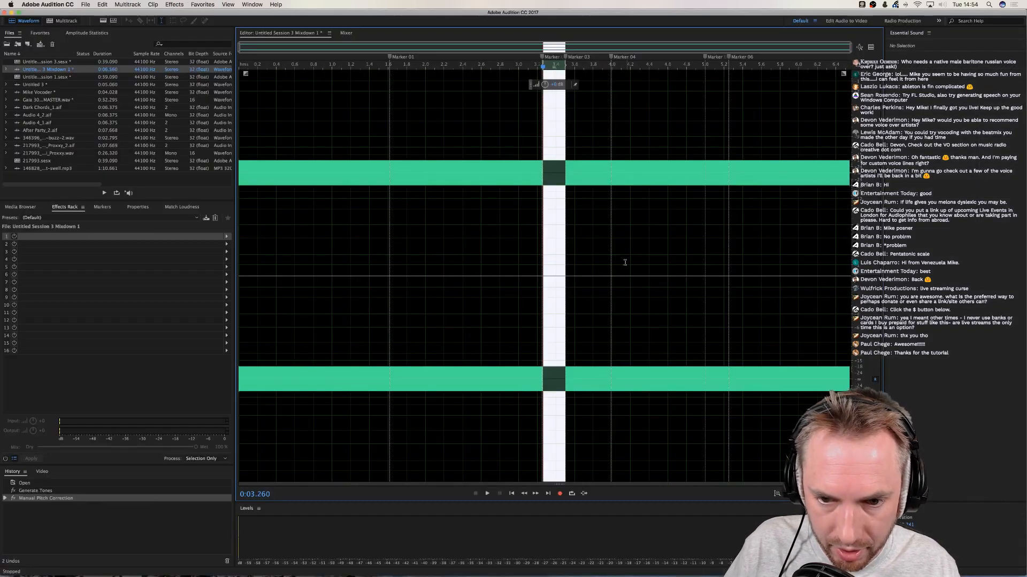
Extend the selection back to the second marker and lower the pitch up to Marker 03 with Manual Pitch Correction
{"action": "left_click_drag", "start_coordinate": [543, 177], "coordinate": [540, 176]}
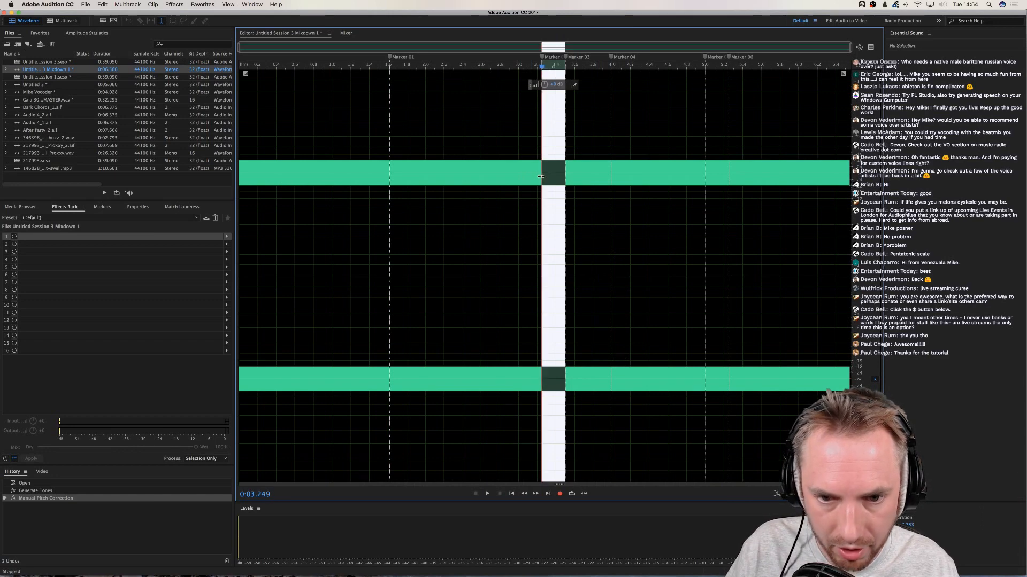
{"action": "left_click", "coordinate": [175, 4]}
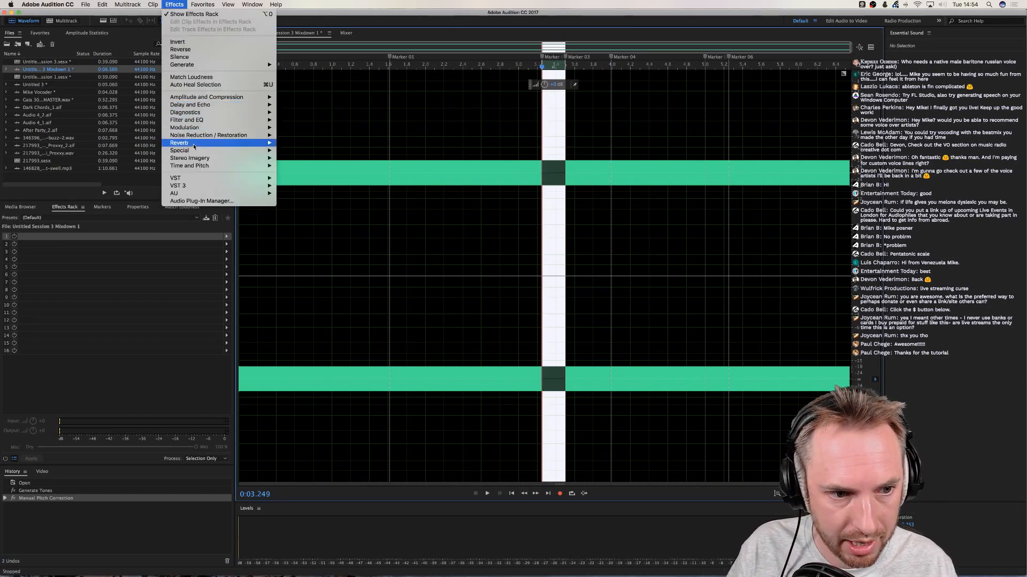
{"action": "mouse_move", "coordinate": [193, 165]}
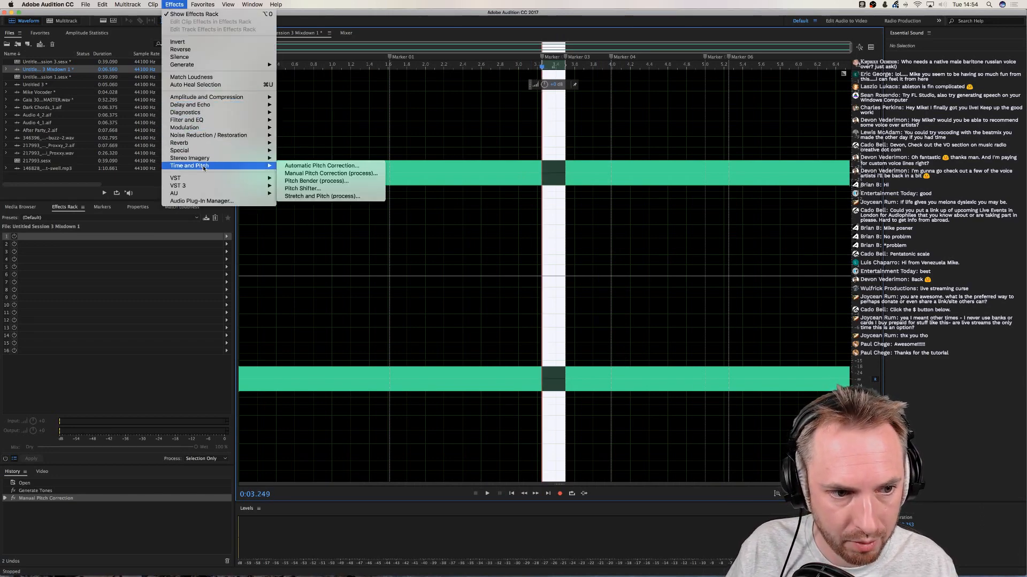
{"action": "left_click", "coordinate": [316, 174]}
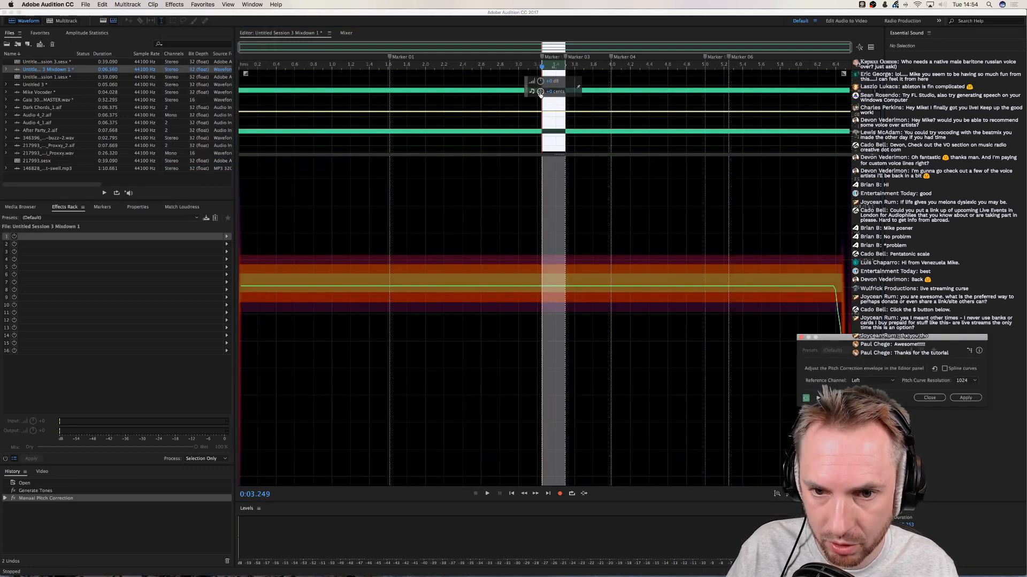
{"action": "left_click_drag", "start_coordinate": [540, 92], "coordinate": [539, 97]}
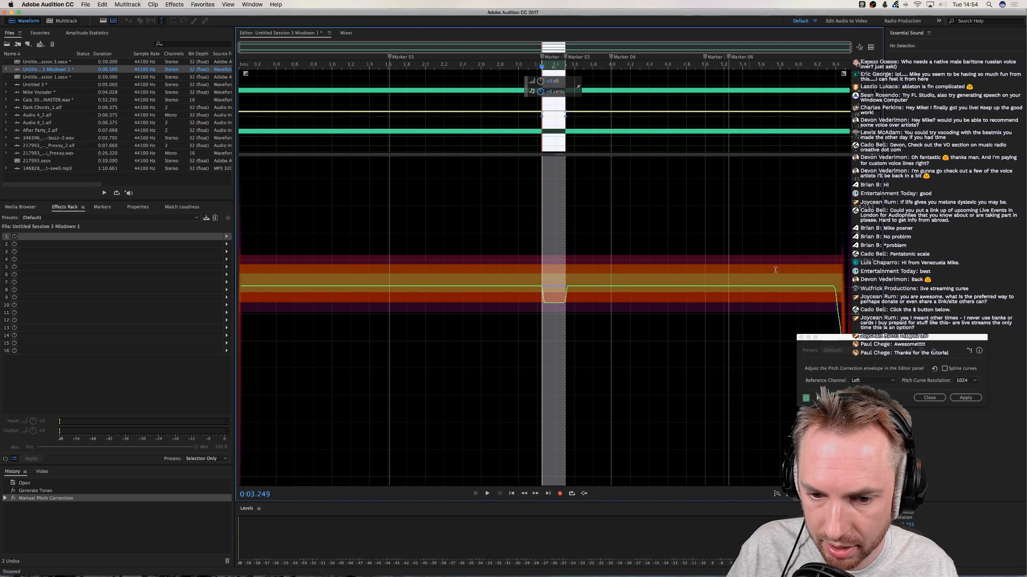
{"action": "left_click_drag", "start_coordinate": [885, 337], "coordinate": [891, 417]}
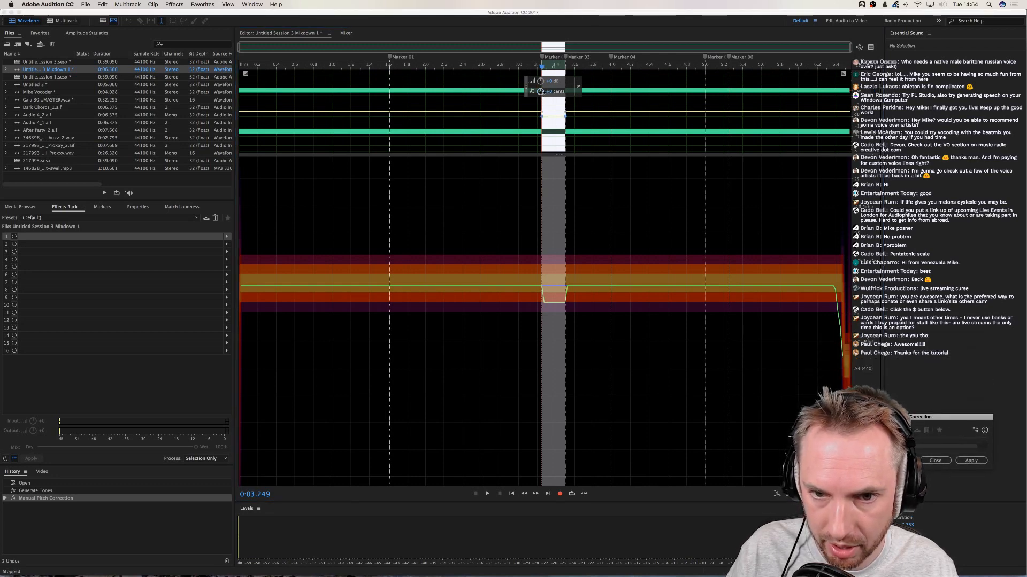
{"action": "left_click_drag", "start_coordinate": [541, 96], "coordinate": [541, 104]}
{"action": "key", "text": "space"}
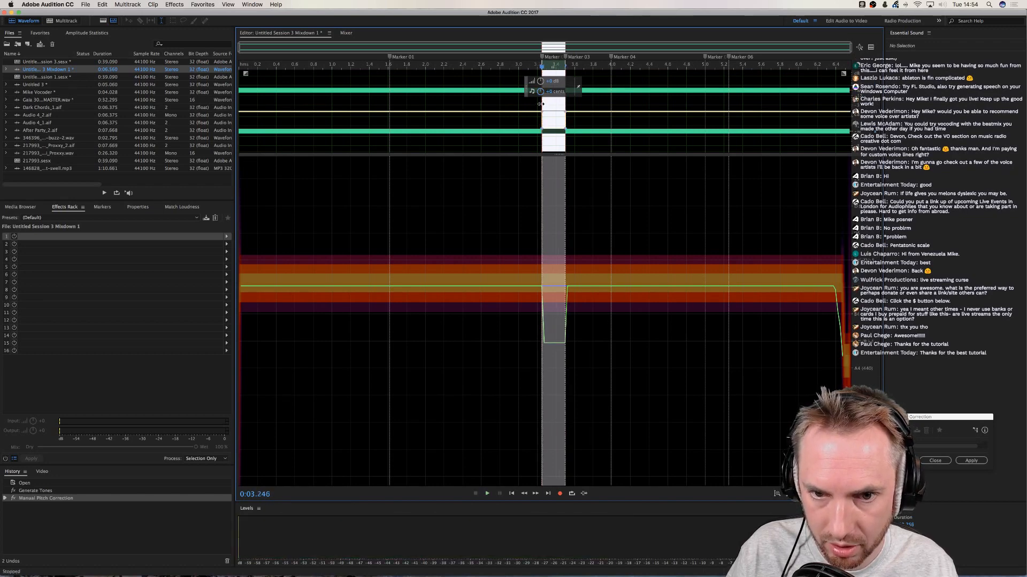
{"action": "left_click", "coordinate": [982, 464]}
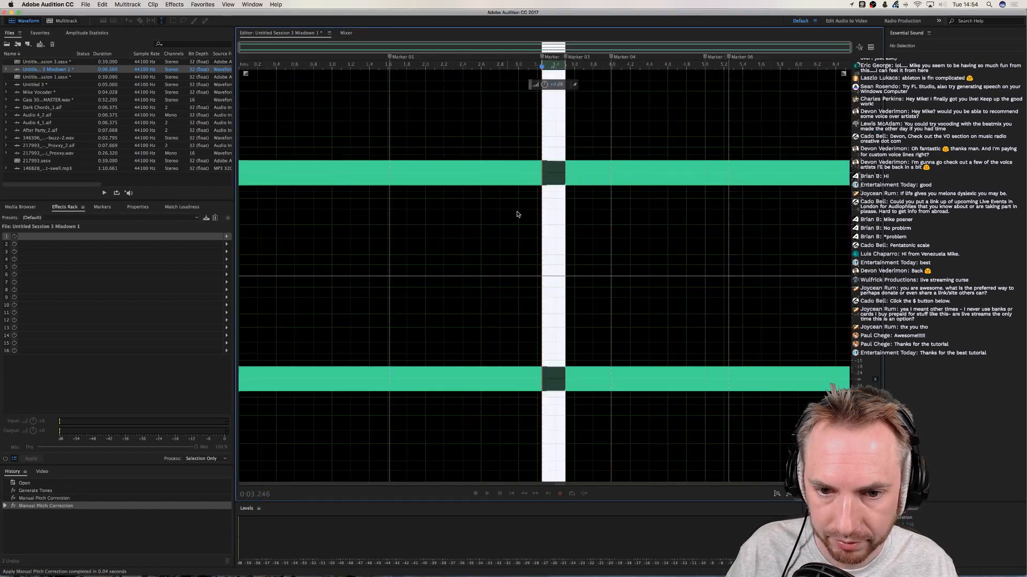
Play the tone from just before the second marker to check the newly lowered note
{"action": "left_click", "coordinate": [516, 209]}
{"action": "key", "text": "space"}
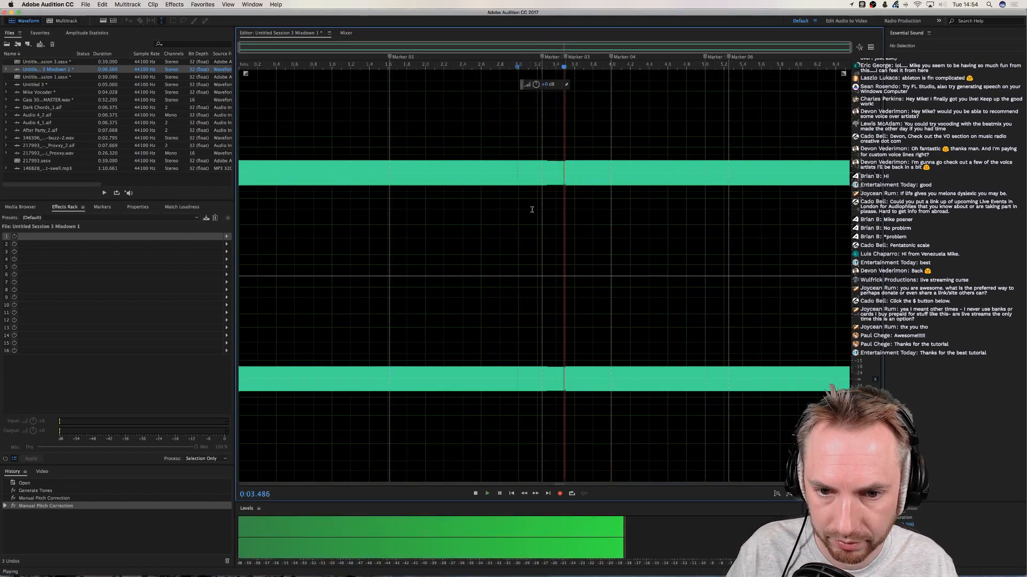
{"action": "key", "text": "space"}
{"action": "key", "text": "space"}
{"action": "key", "text": "space"}
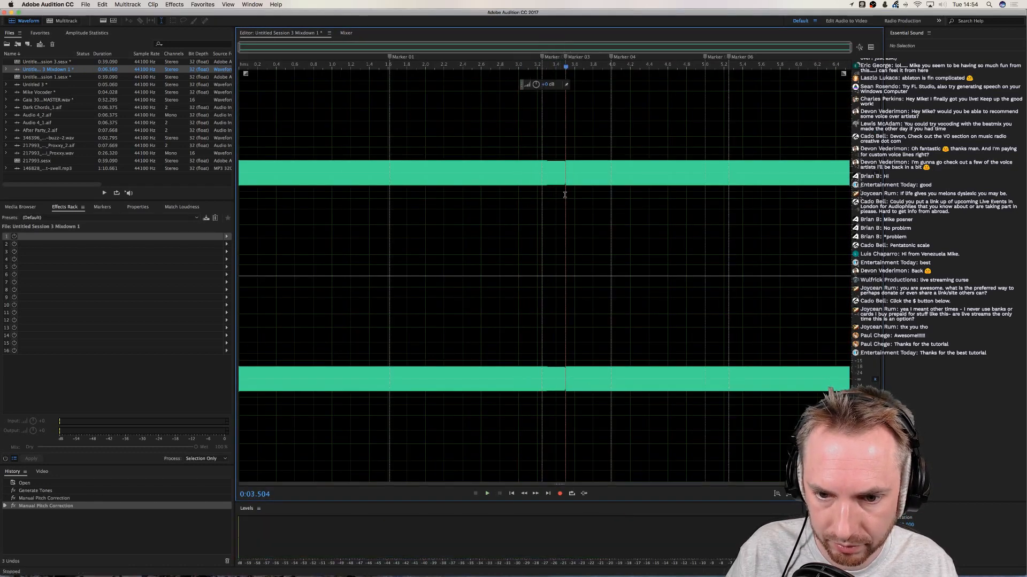
Select the section between Marker 03 and Marker 04 and lower its pitch further than the preceding note with Manual Pitch Correction
{"action": "left_click_drag", "start_coordinate": [566, 195], "coordinate": [610, 195]}
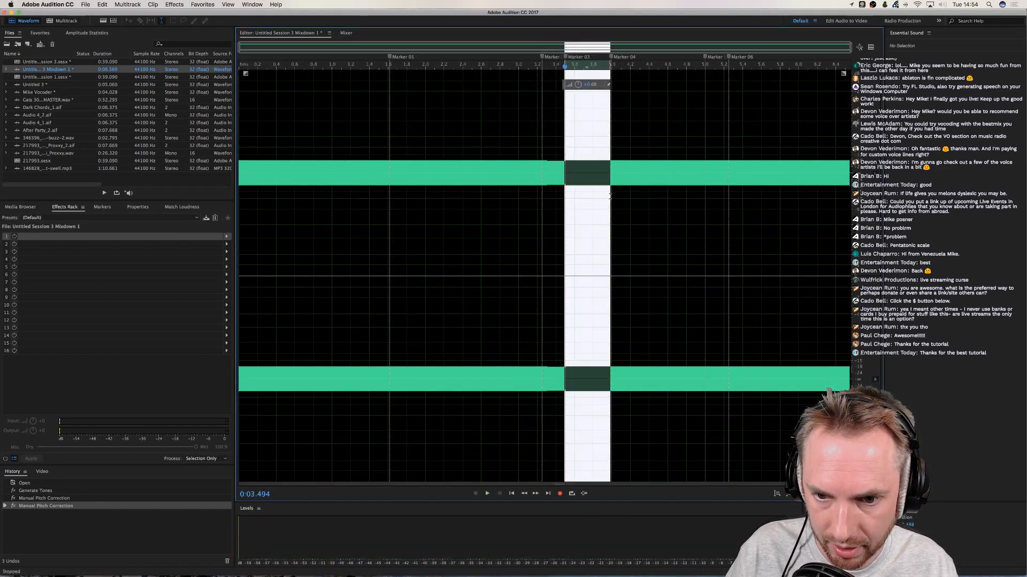
{"action": "left_click", "coordinate": [174, 4]}
{"action": "mouse_move", "coordinate": [222, 166]}
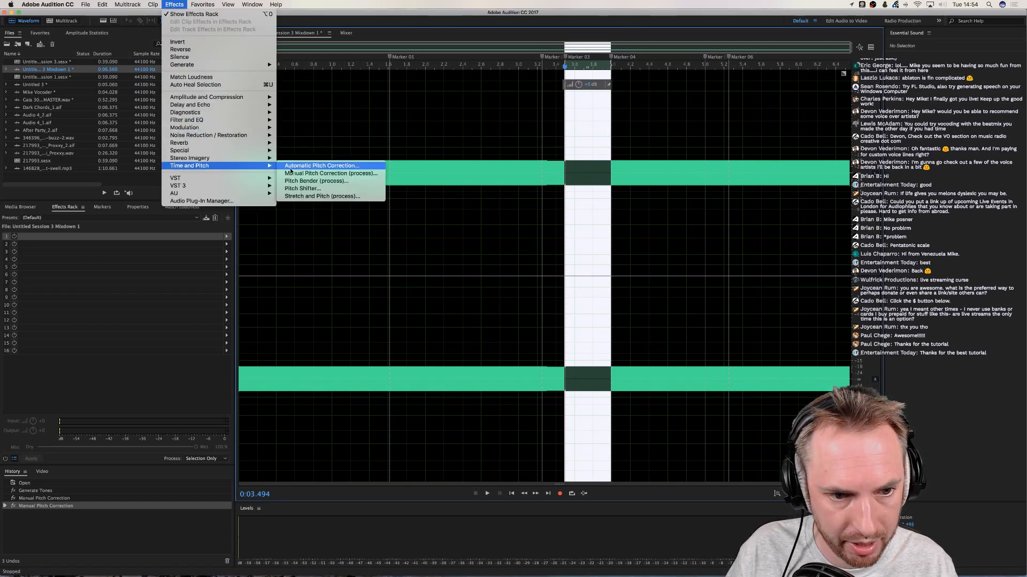
{"action": "left_click", "coordinate": [312, 173]}
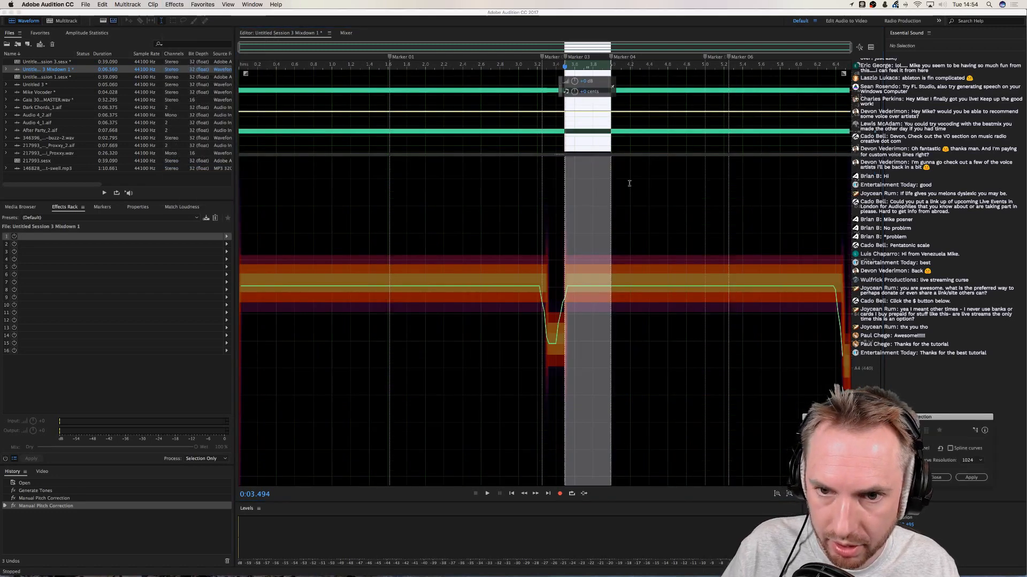
{"action": "left_click", "coordinate": [574, 94]}
{"action": "left_click_drag", "start_coordinate": [574, 94], "coordinate": [581, 147]}
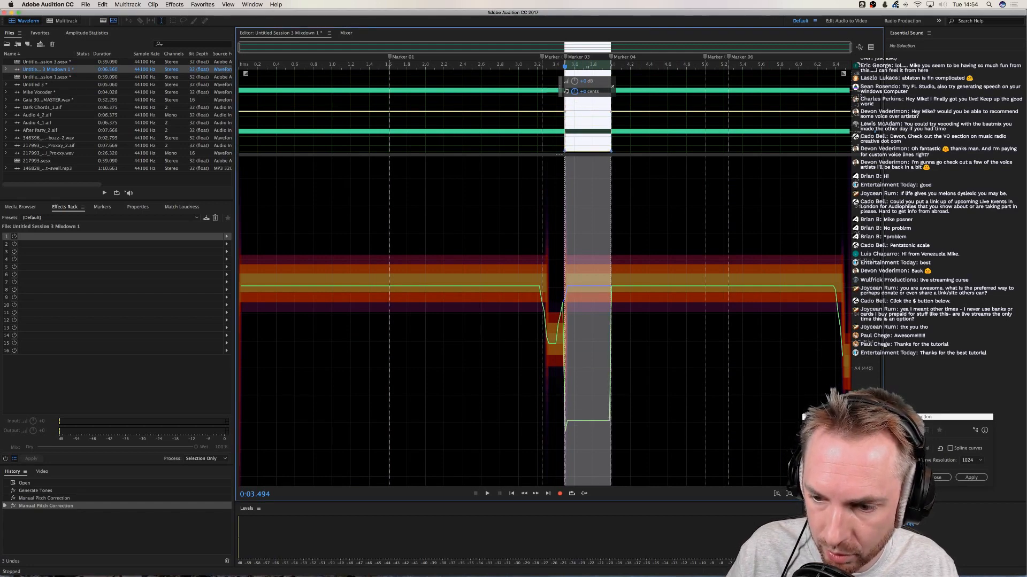
{"action": "left_click_drag", "start_coordinate": [877, 417], "coordinate": [879, 448]}
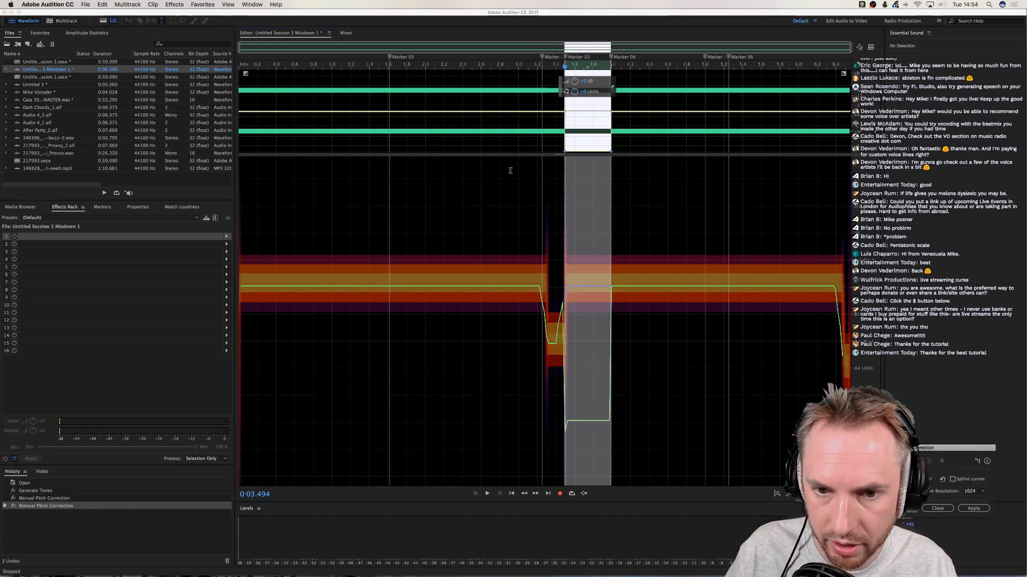
{"action": "key", "text": "Return"}
Play the tone from just after Marker 01 and again from the second marker to check both lowered notes
{"action": "left_click", "coordinate": [404, 183]}
{"action": "key", "text": "space"}
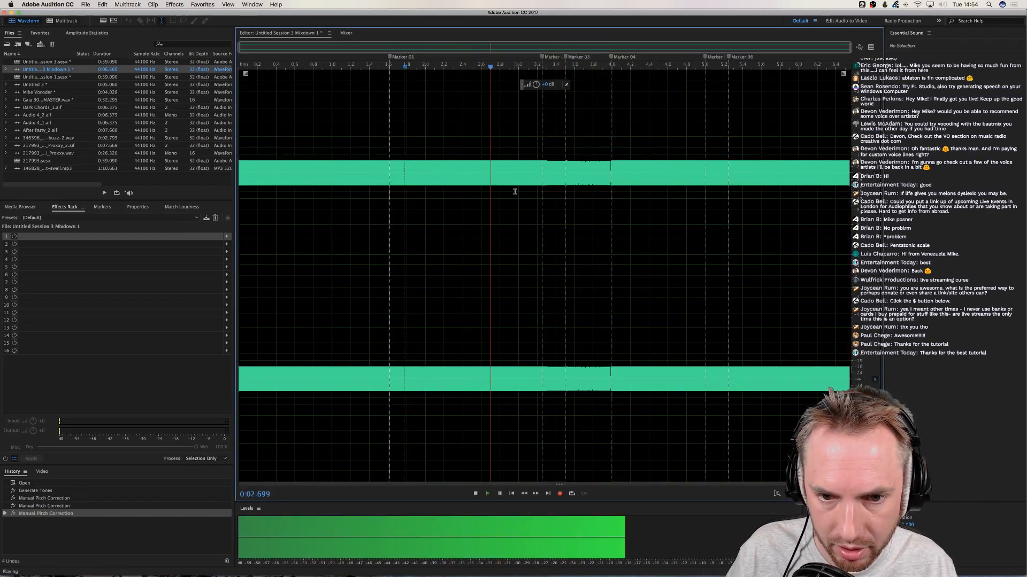
{"action": "key", "text": "space"}
{"action": "key", "text": "space"}
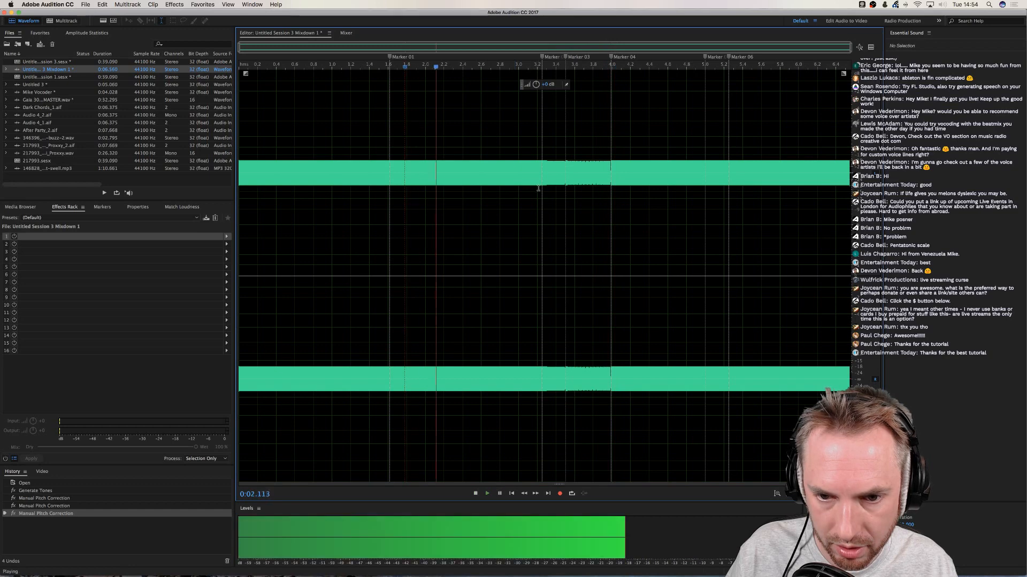
{"action": "left_click", "coordinate": [542, 187]}
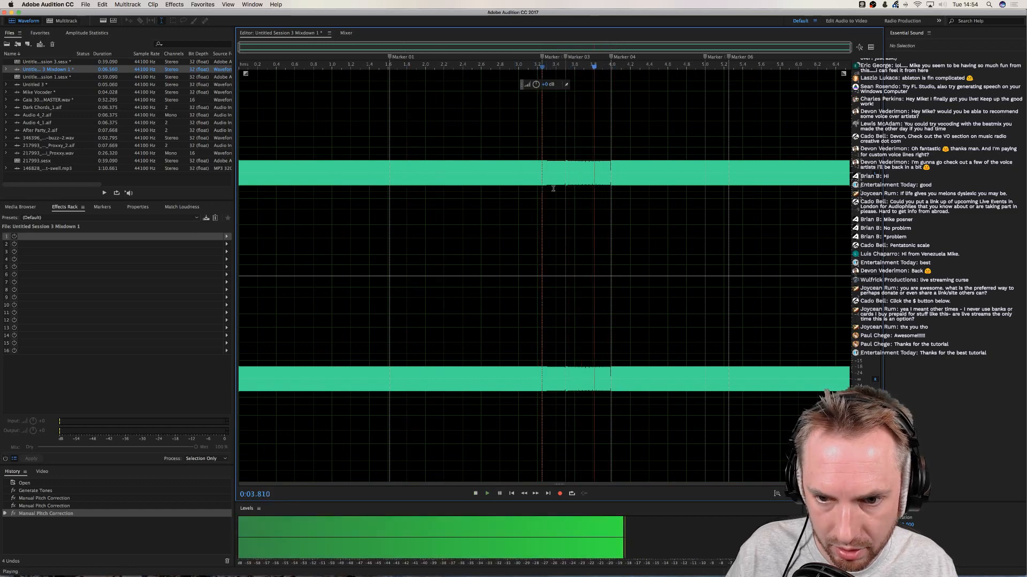
{"action": "key", "text": "space"}
{"action": "key", "text": "space"}
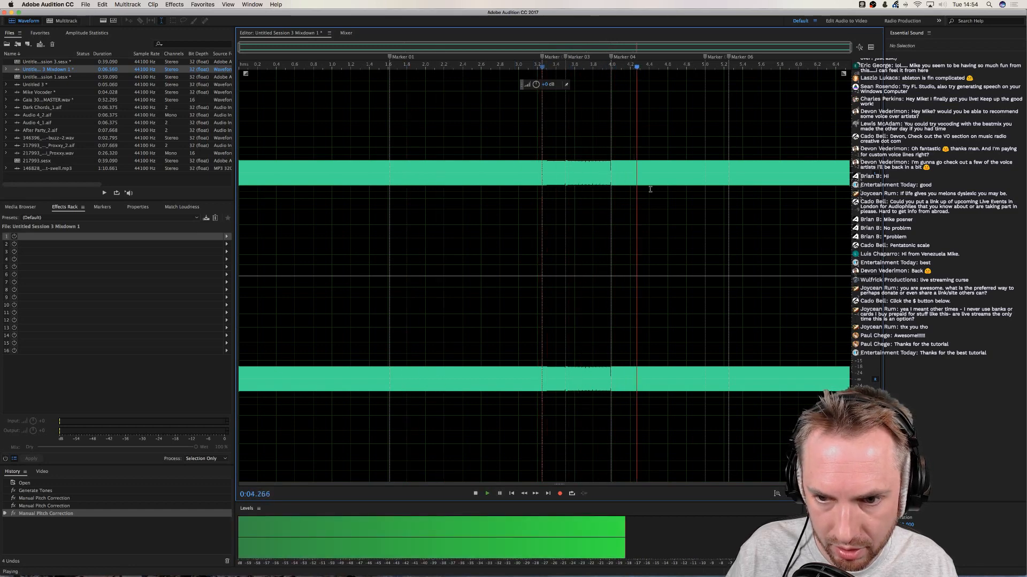
{"action": "key", "text": "space"}
Raise the pitch from the fifth marker to about 6.25 s with Manual Pitch Correction and play the transition
{"action": "left_click_drag", "start_coordinate": [706, 181], "coordinate": [723, 180]}
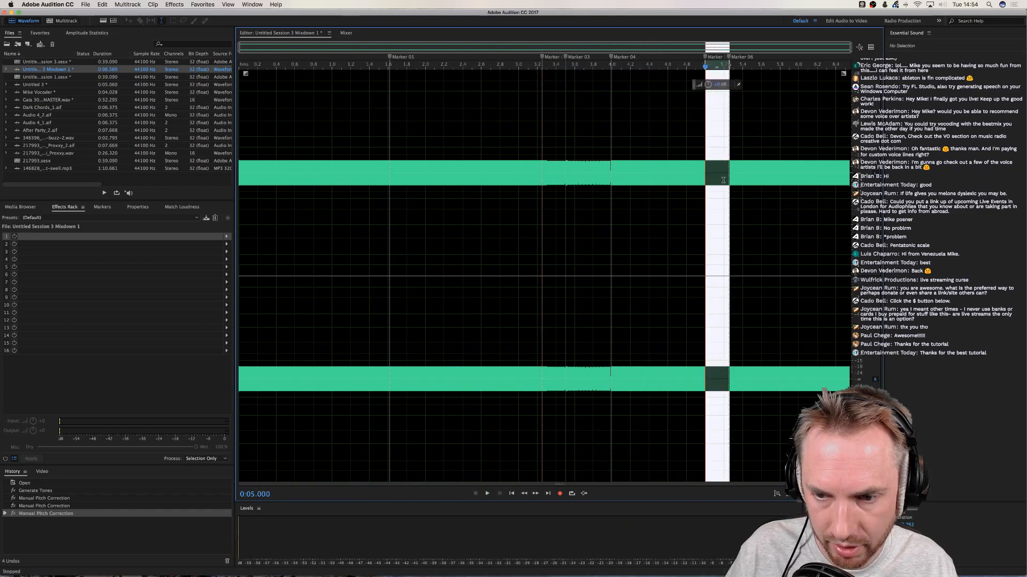
{"action": "left_click", "coordinate": [175, 5]}
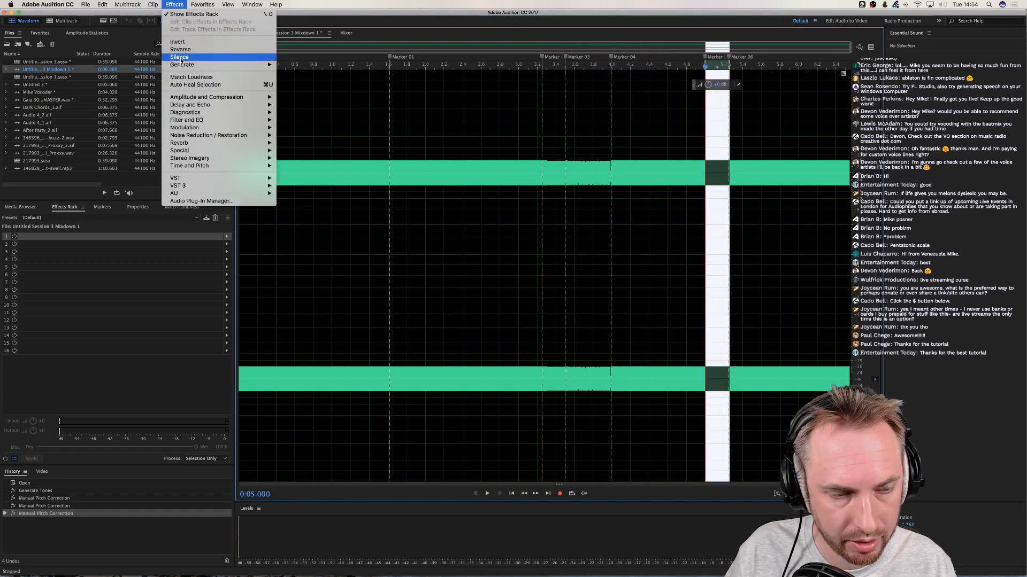
{"action": "mouse_move", "coordinate": [127, 7]}
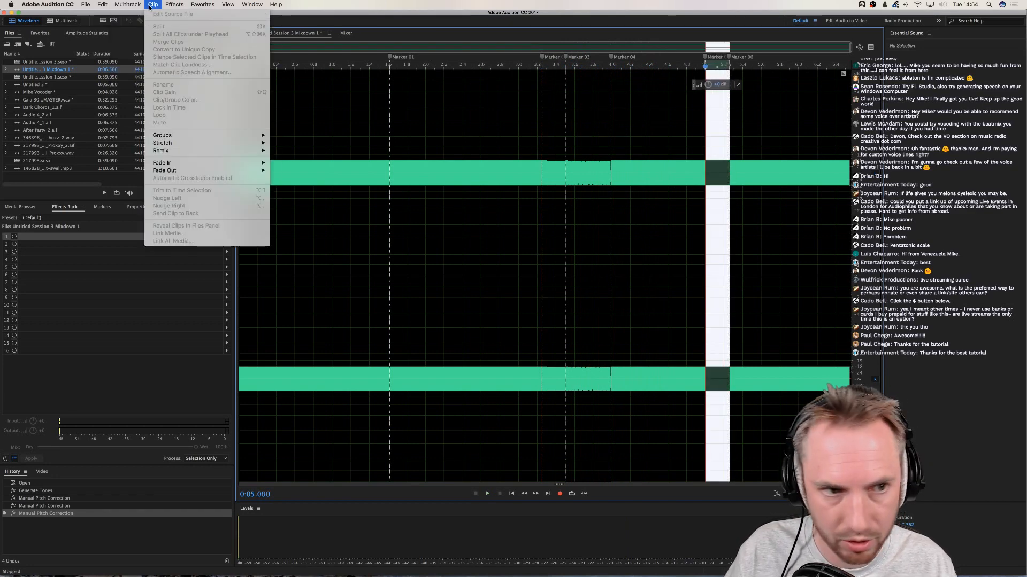
{"action": "mouse_move", "coordinate": [174, 5]}
{"action": "mouse_move", "coordinate": [215, 194]}
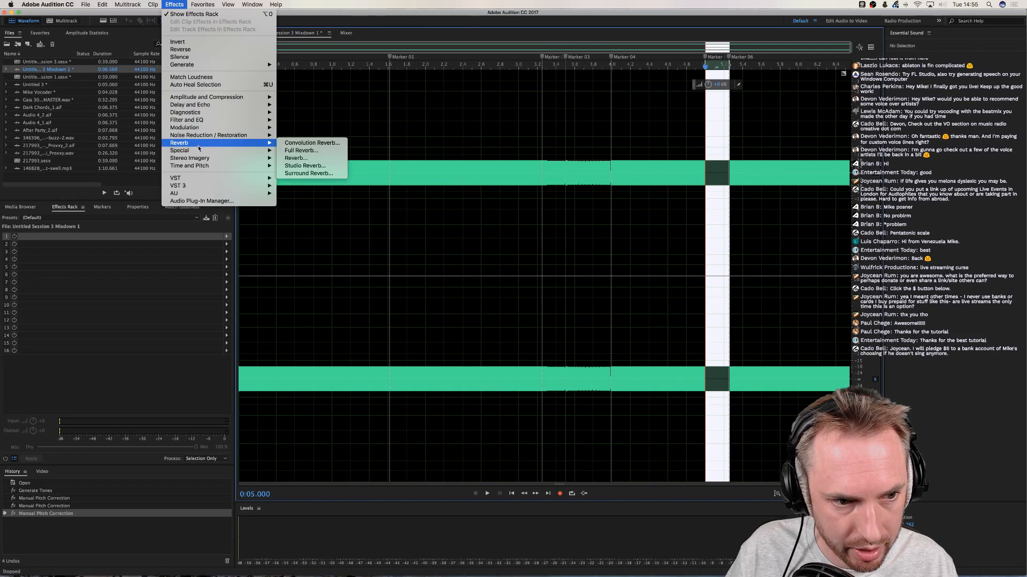
{"action": "mouse_move", "coordinate": [215, 161]}
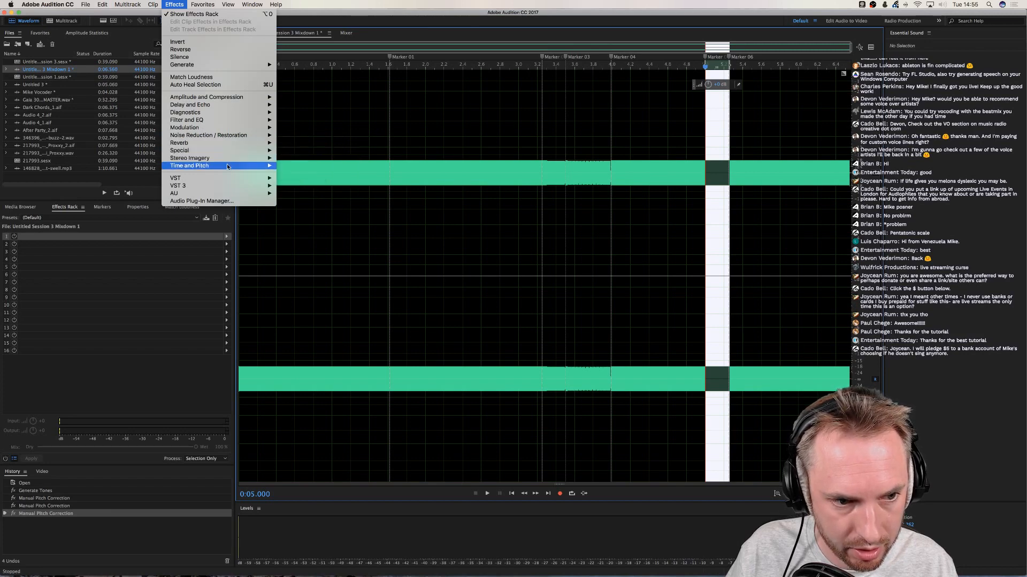
{"action": "left_click", "coordinate": [306, 174]}
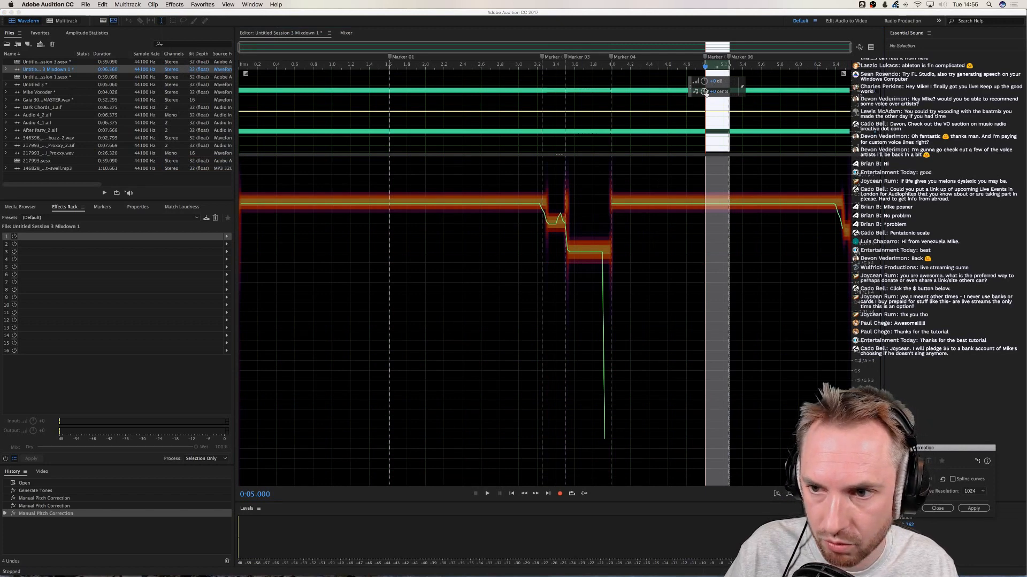
{"action": "left_click_drag", "start_coordinate": [705, 92], "coordinate": [702, 44]}
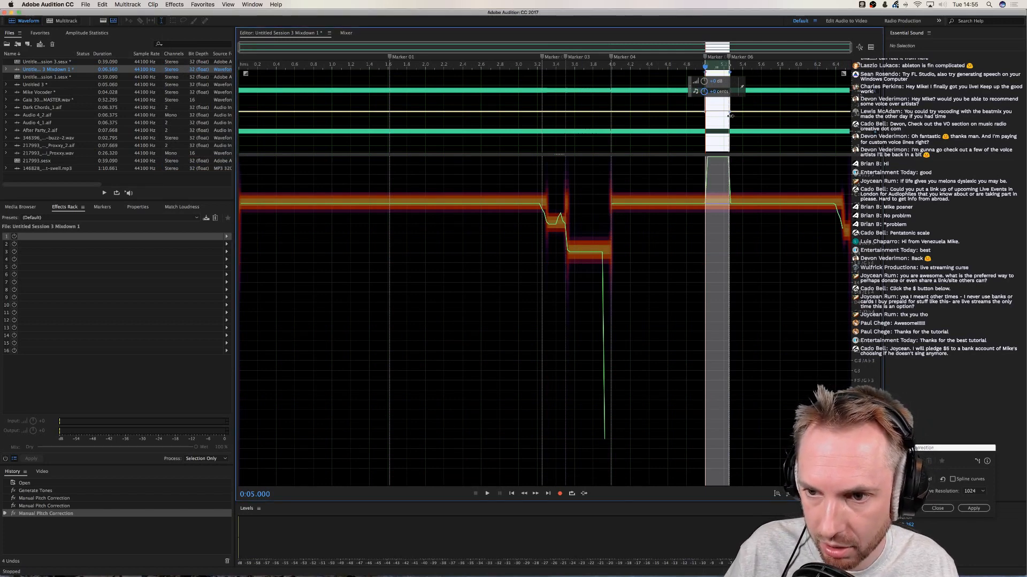
{"action": "left_click_drag", "start_coordinate": [729, 116], "coordinate": [823, 123]}
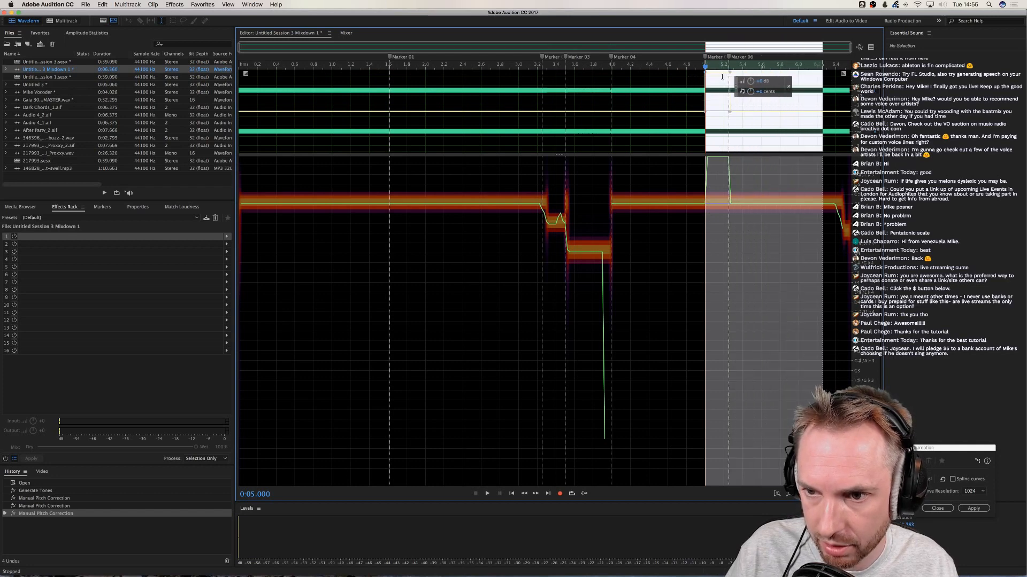
{"action": "left_click_drag", "start_coordinate": [730, 112], "coordinate": [734, 71]}
{"action": "left_click", "coordinate": [969, 509]}
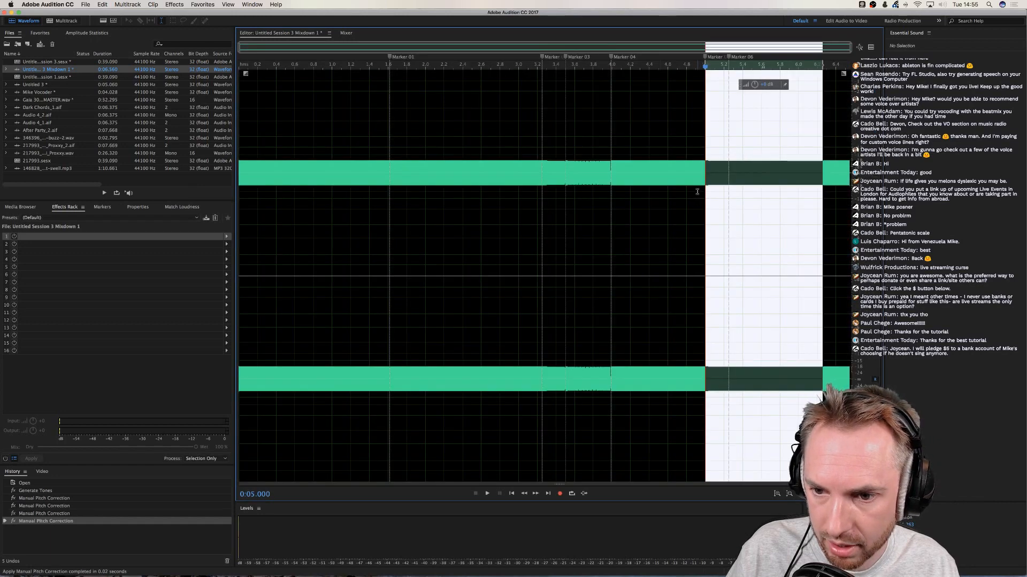
{"action": "left_click", "coordinate": [698, 189]}
{"action": "key", "text": "space"}
Reselect the section between the fifth marker and Marker 06 and lower its pitch slightly with Manual Pitch Correction, previewing it before applying
{"action": "left_click_drag", "start_coordinate": [705, 189], "coordinate": [727, 190]}
{"action": "left_click", "coordinate": [175, 5]}
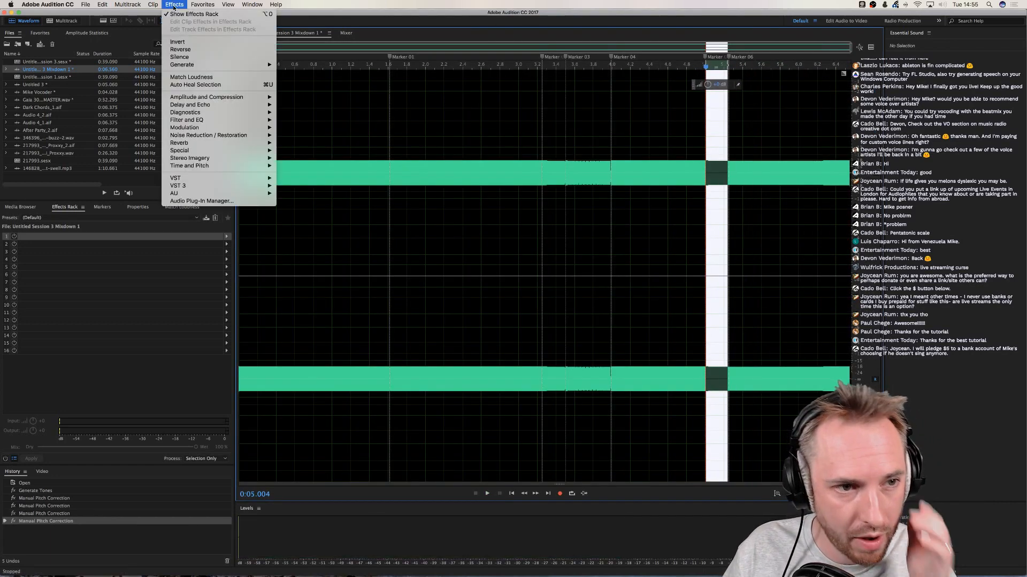
{"action": "mouse_move", "coordinate": [214, 165]}
{"action": "left_click", "coordinate": [291, 174]}
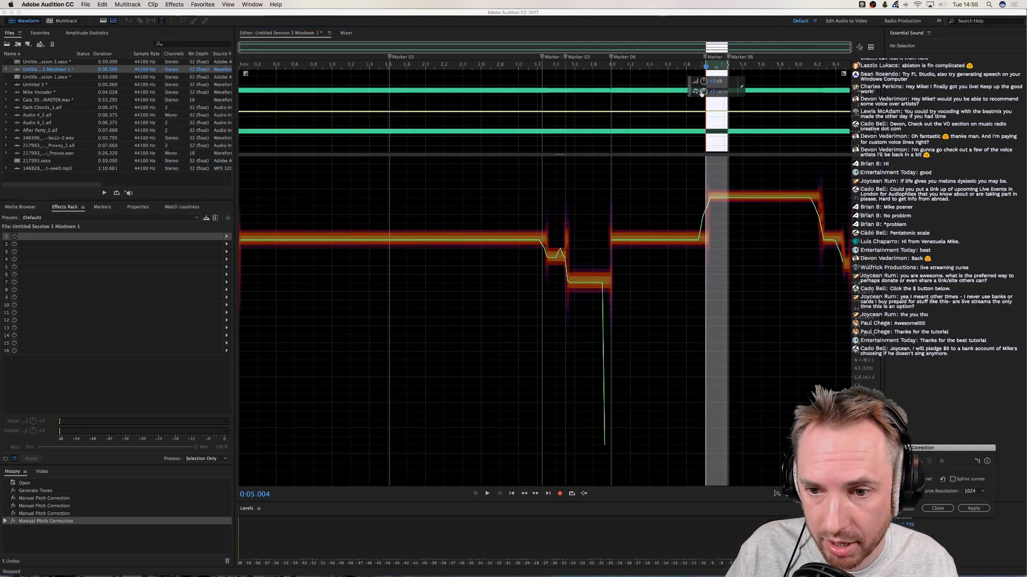
{"action": "left_click_drag", "start_coordinate": [702, 89], "coordinate": [701, 84]}
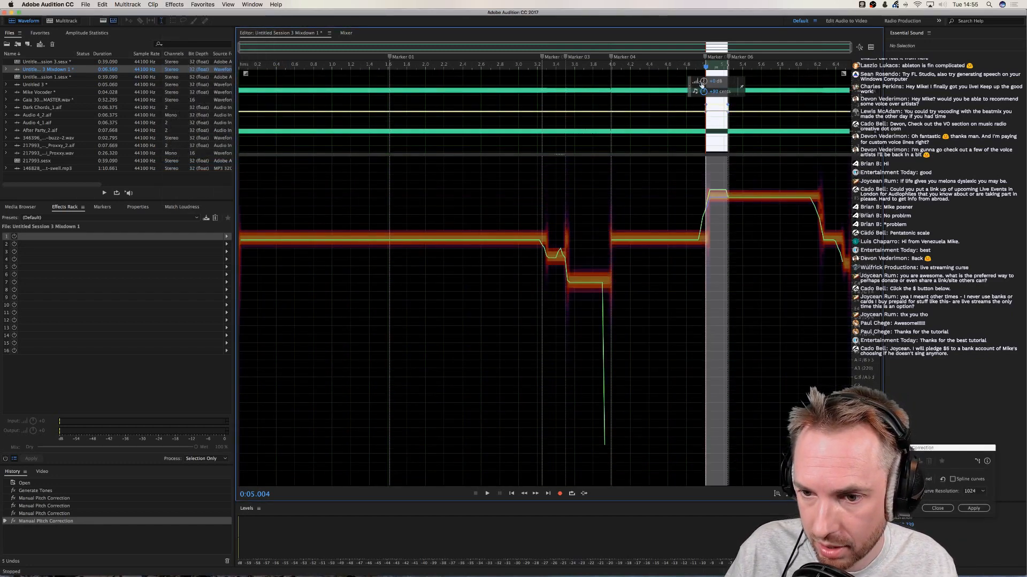
{"action": "key", "text": "space"}
{"action": "key", "text": "space"}
{"action": "key", "text": "space"}
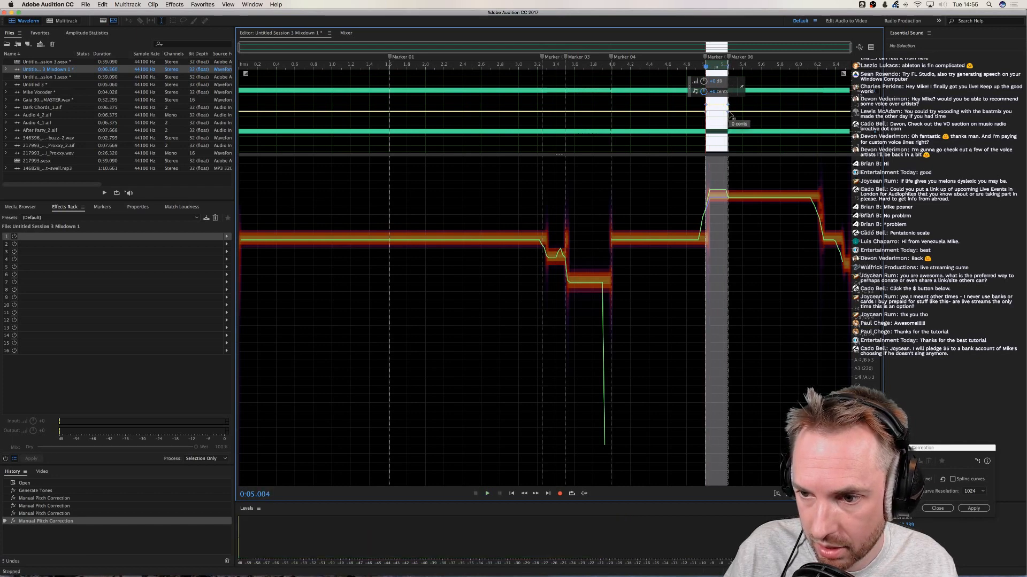
{"action": "left_click_drag", "start_coordinate": [731, 115], "coordinate": [730, 100]}
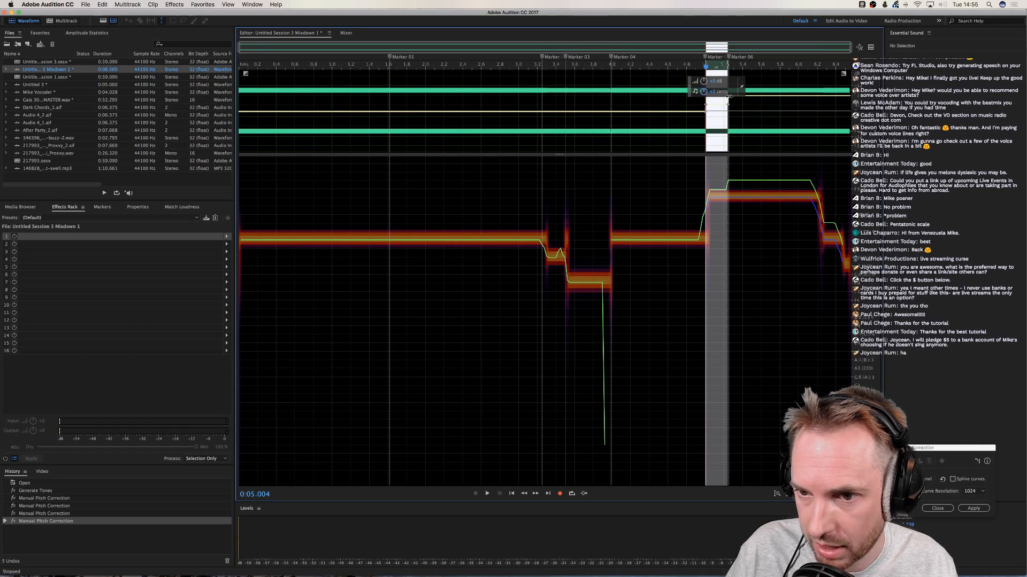
{"action": "left_click_drag", "start_coordinate": [729, 99], "coordinate": [731, 130]}
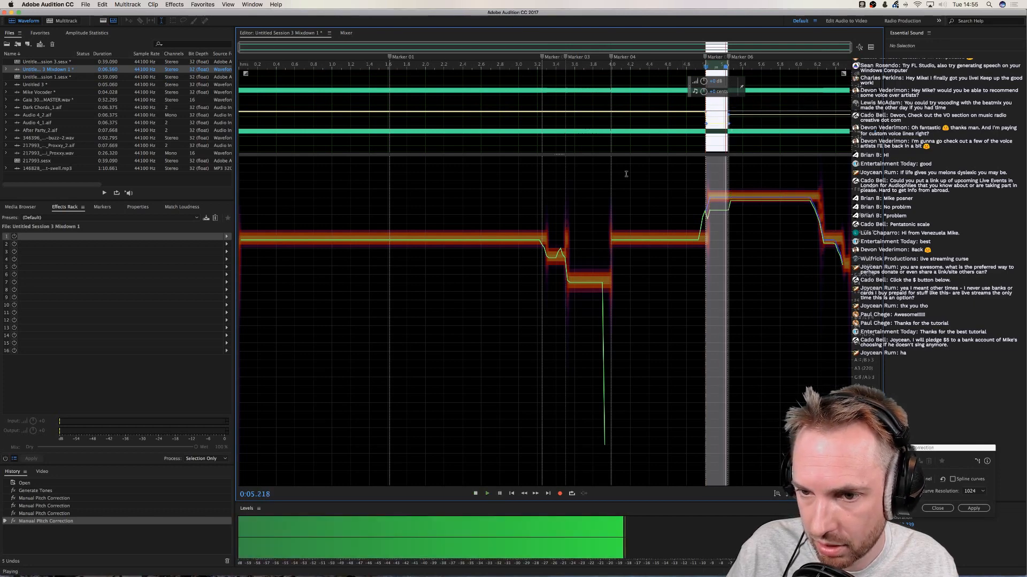
{"action": "left_click", "coordinate": [973, 509]}
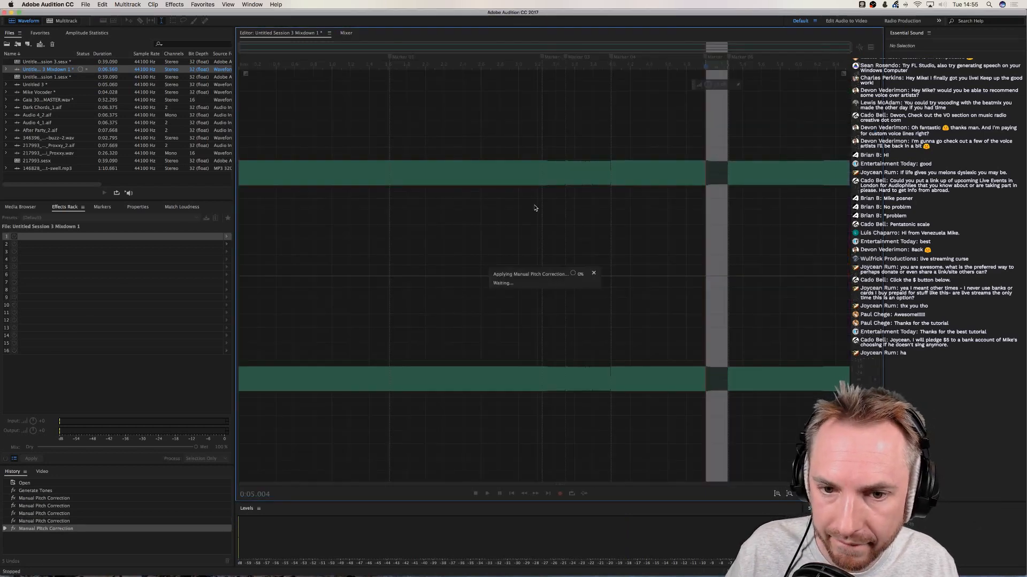
Play the tone from about 3.17 s, just before the second marker, to check the corrected notes
{"action": "left_click", "coordinate": [535, 205]}
{"action": "key", "text": "space"}
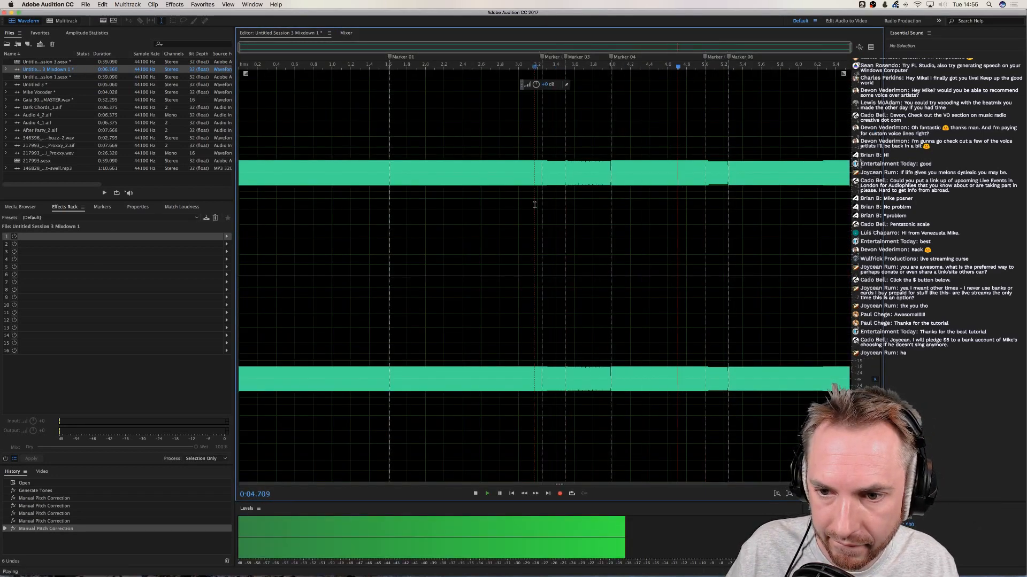
{"action": "key", "text": "space"}
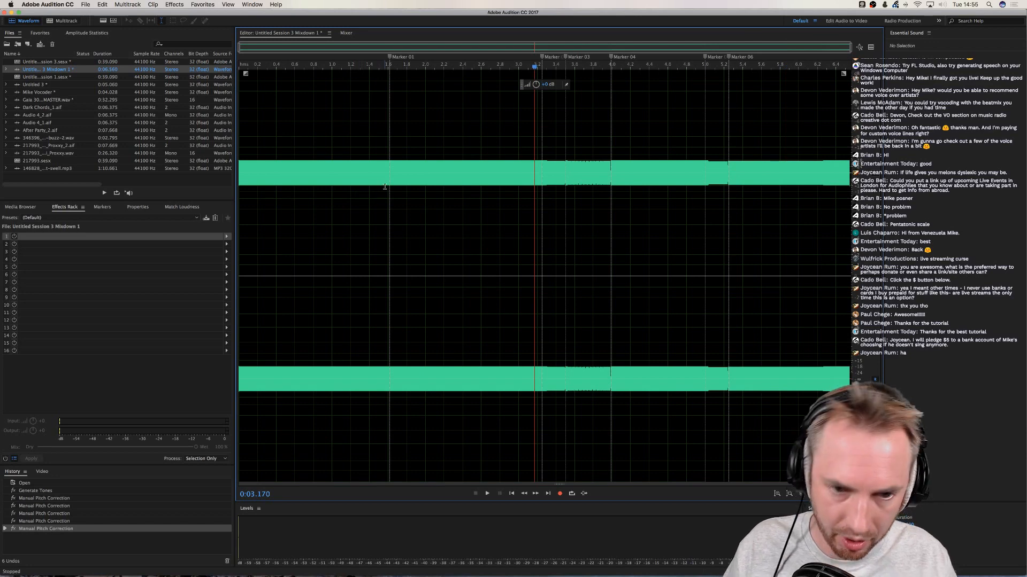
Select the entire pitch-shifted tone in Untitled Session 3 Mixdown 1 and copy it to the clipboard
{"action": "left_click", "coordinate": [384, 187]}
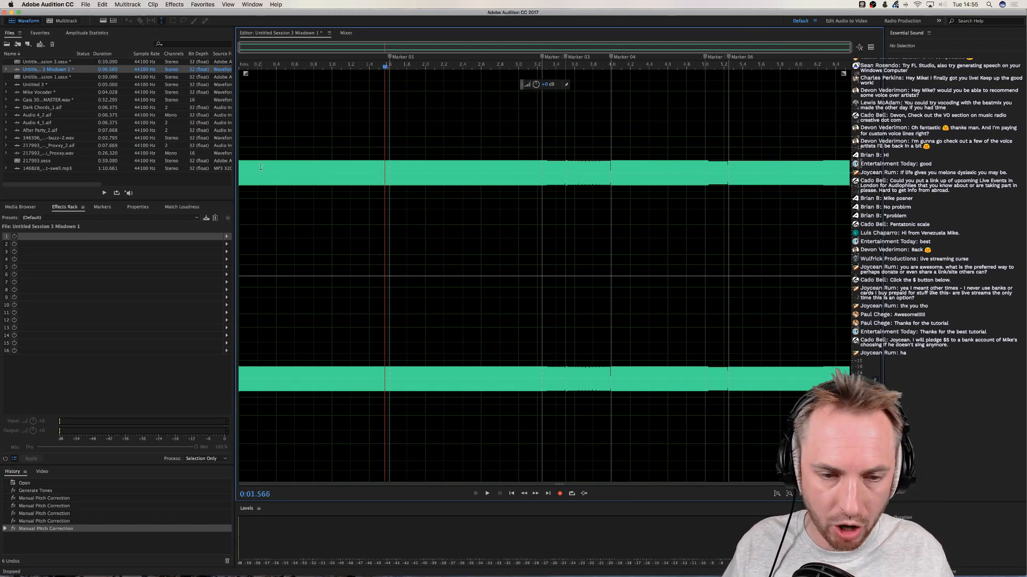
{"action": "double_click", "coordinate": [442, 178]}
{"action": "key", "text": "super+c"}
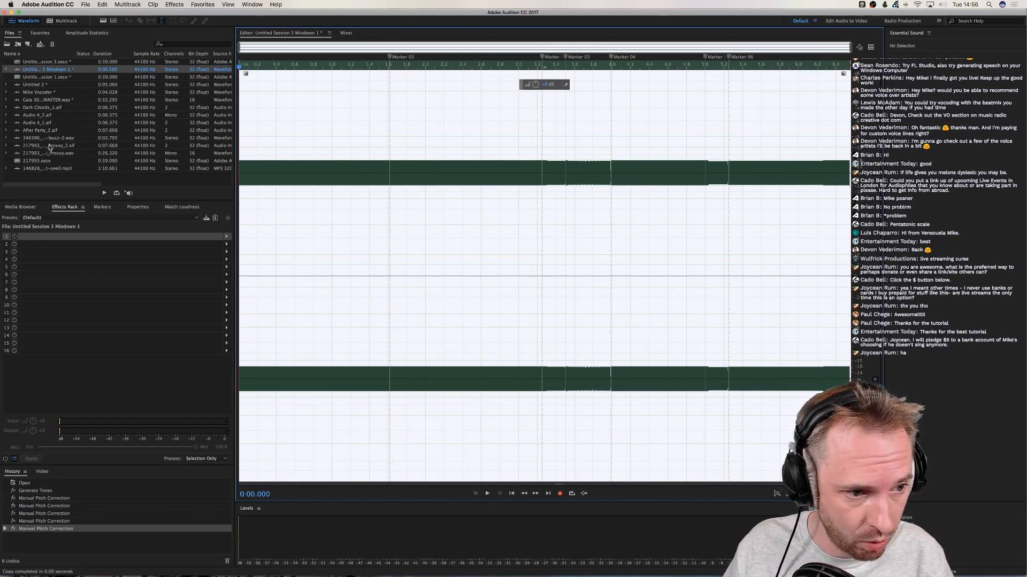
Open the vocal file Audio 4_2.aif and apply the Mastering effect to its whole waveform
{"action": "double_click", "coordinate": [43, 116]}
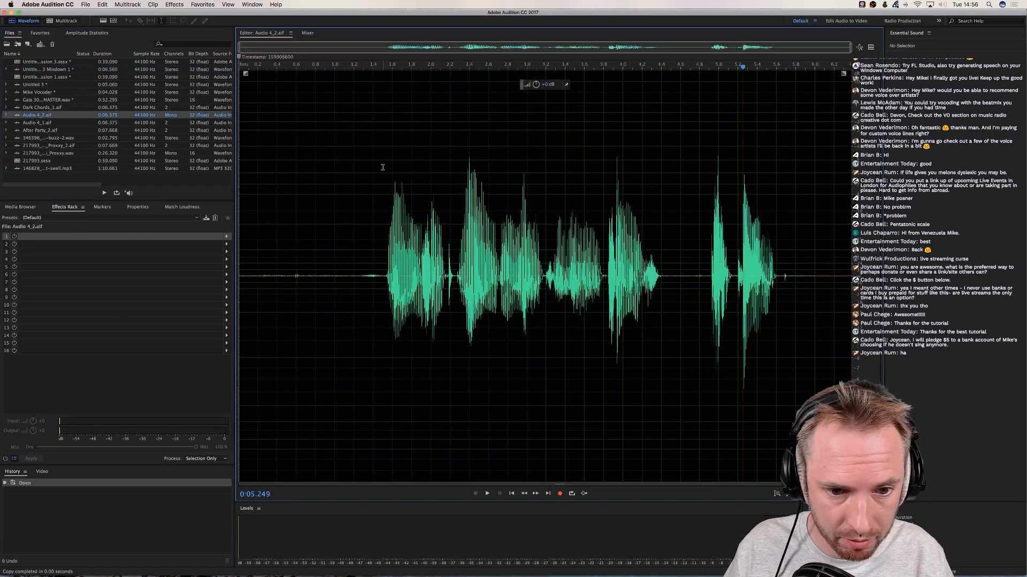
{"action": "double_click", "coordinate": [324, 121]}
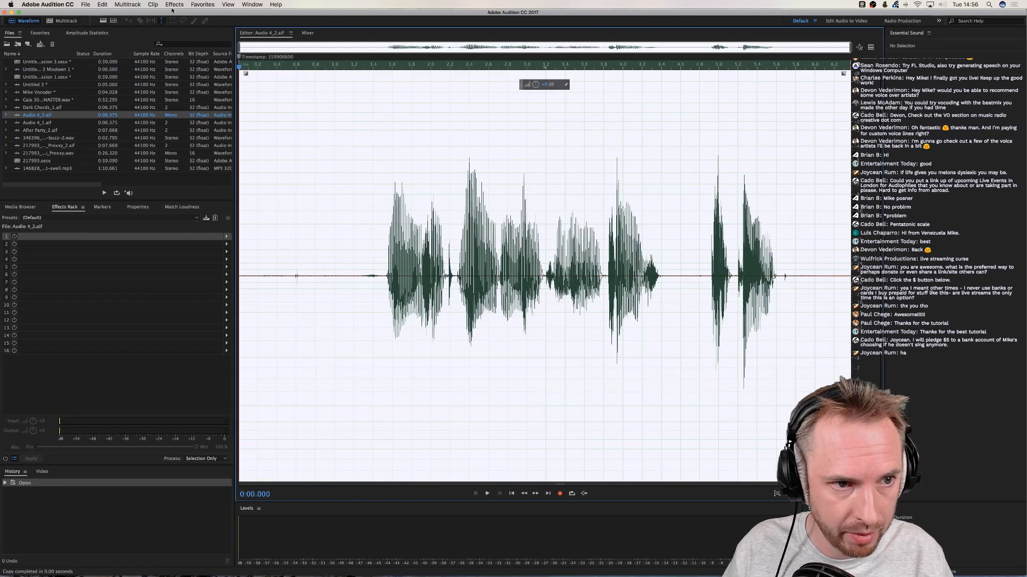
{"action": "left_click", "coordinate": [174, 4]}
{"action": "mouse_move", "coordinate": [201, 152]}
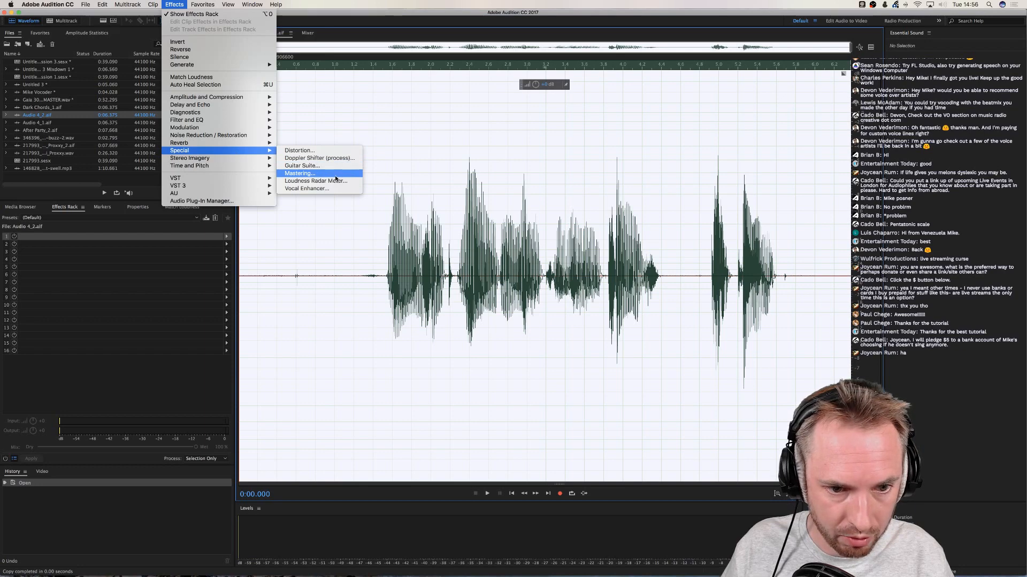
{"action": "left_click", "coordinate": [335, 175]}
{"action": "key", "text": "Return"}
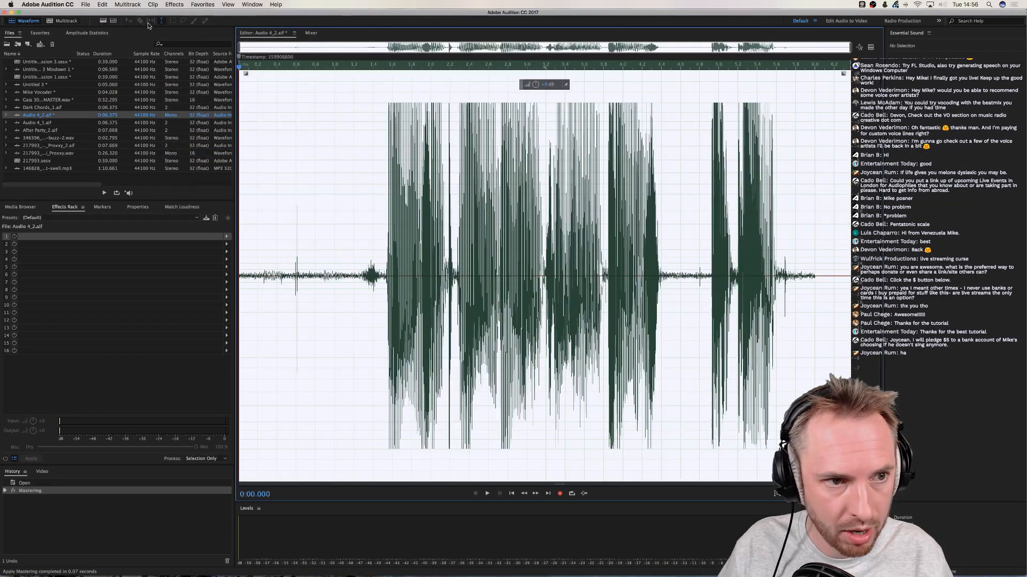
Mix-paste the copied tone from Audition Clipboard 1 onto the entire vocal, using the Modulate paste type with crossfade
{"action": "left_click", "coordinate": [127, 4]}
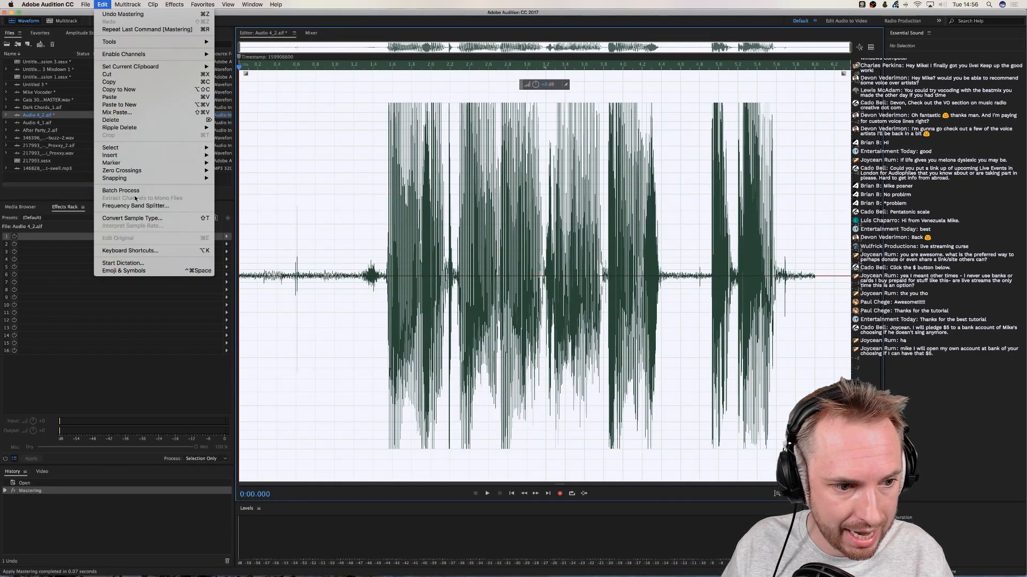
{"action": "left_click", "coordinate": [117, 112]}
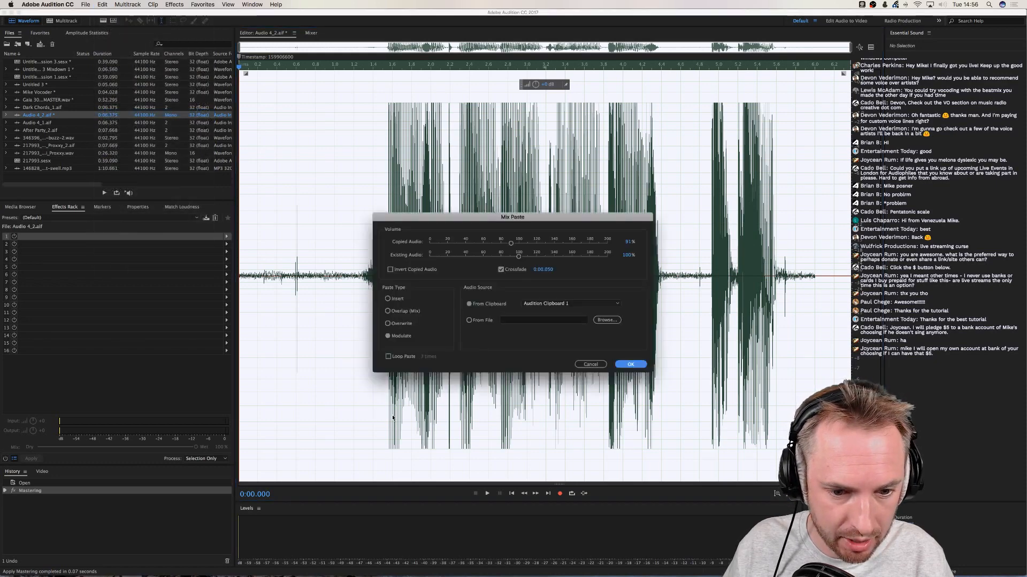
{"action": "left_click", "coordinate": [631, 365]}
Play the modulated vocal from about 1.54 s to the end, and switch to OBS
{"action": "left_click", "coordinate": [590, 313]}
{"action": "key", "text": "space"}
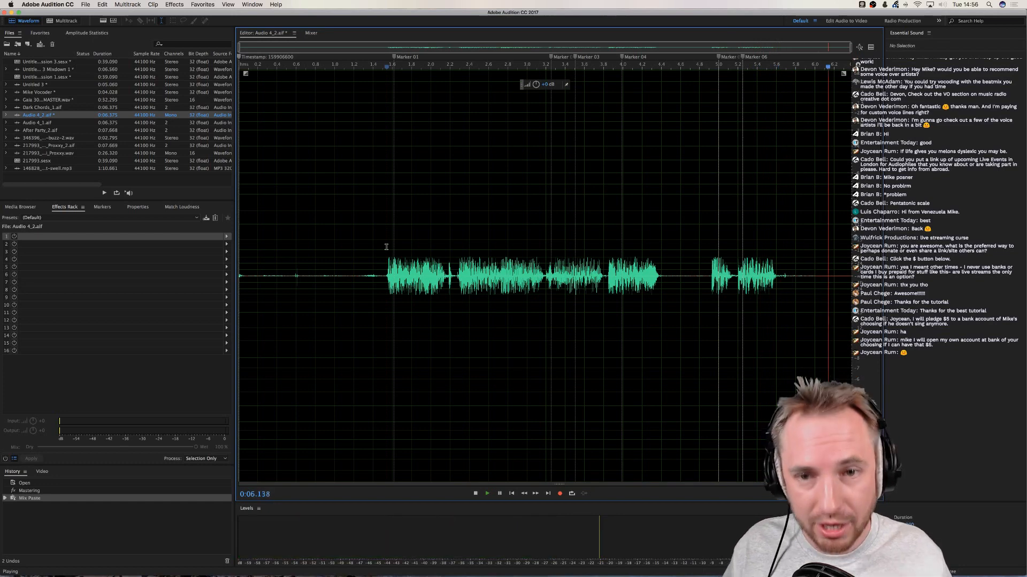
{"action": "key", "text": "super+Tab"}
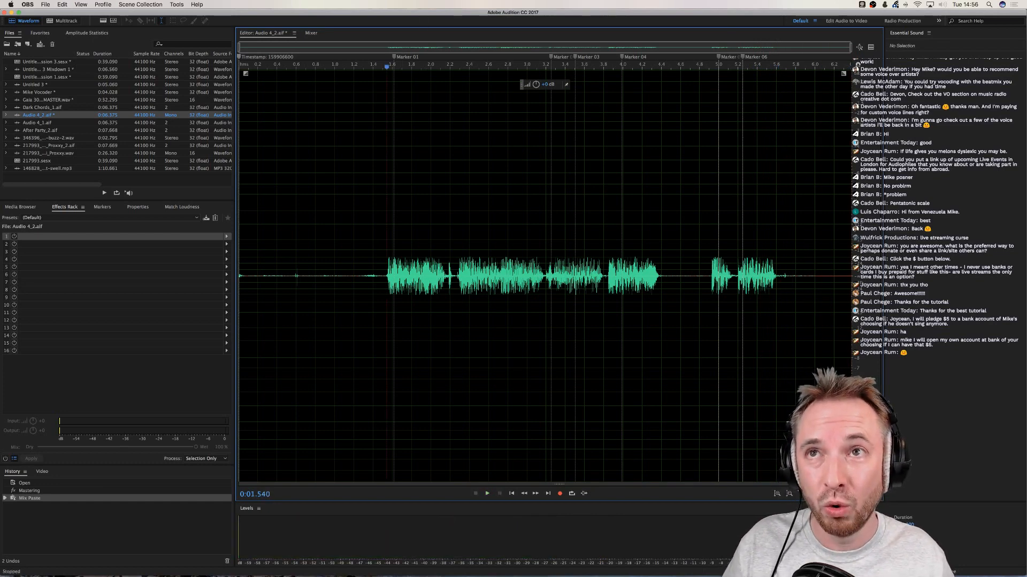